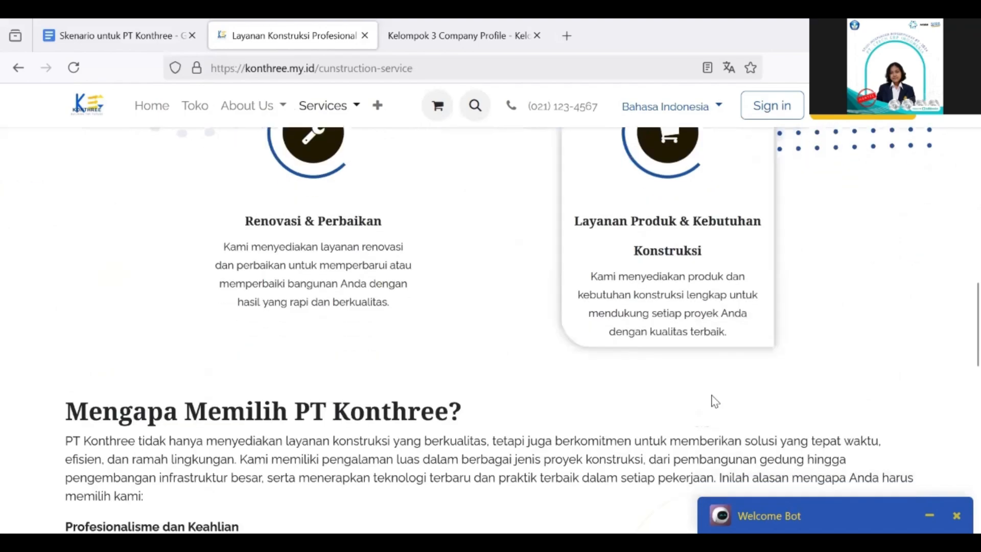
Scroll through the Construction Service page, then switch to Services > Project Management
scroll(442, 317, down, 2)
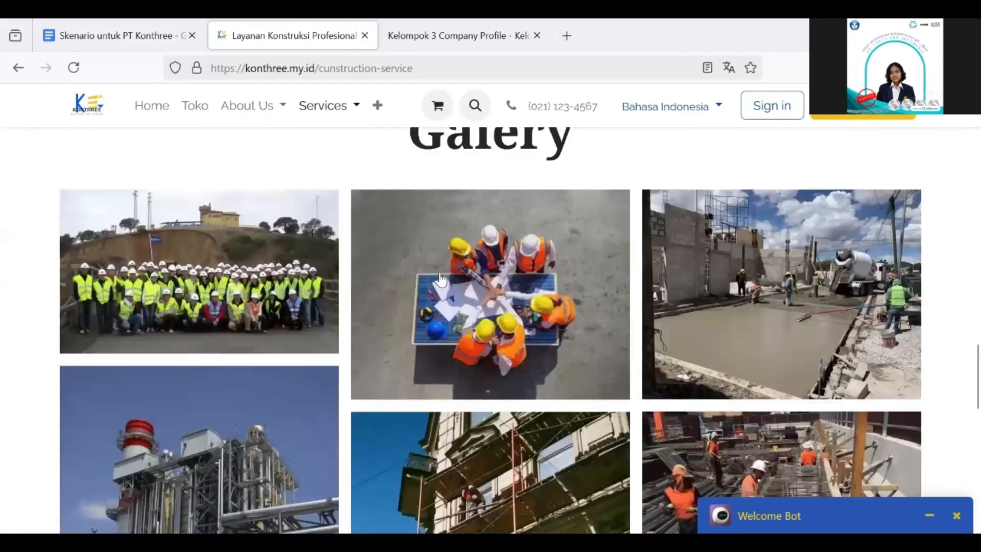
scroll(440, 280, up, 1)
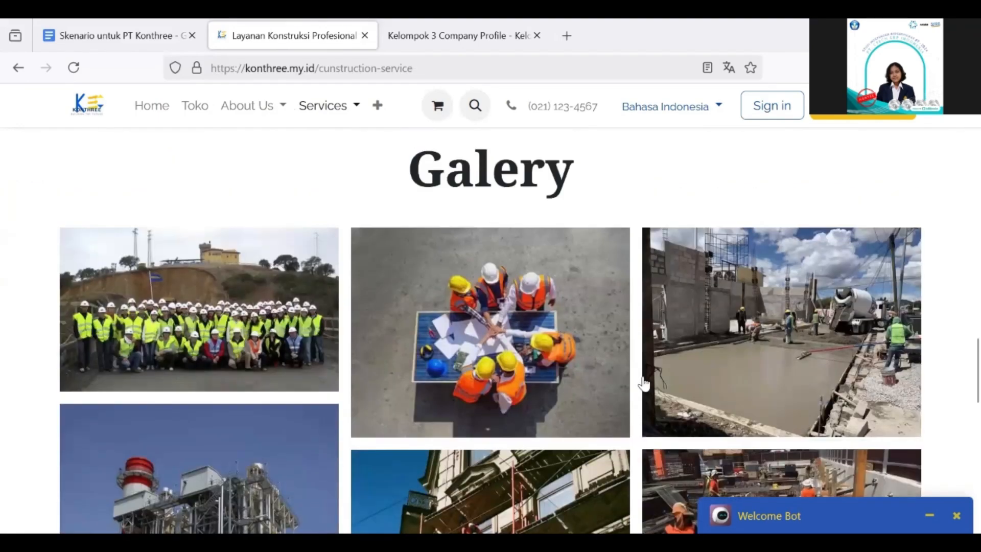
scroll(643, 384, down, 1)
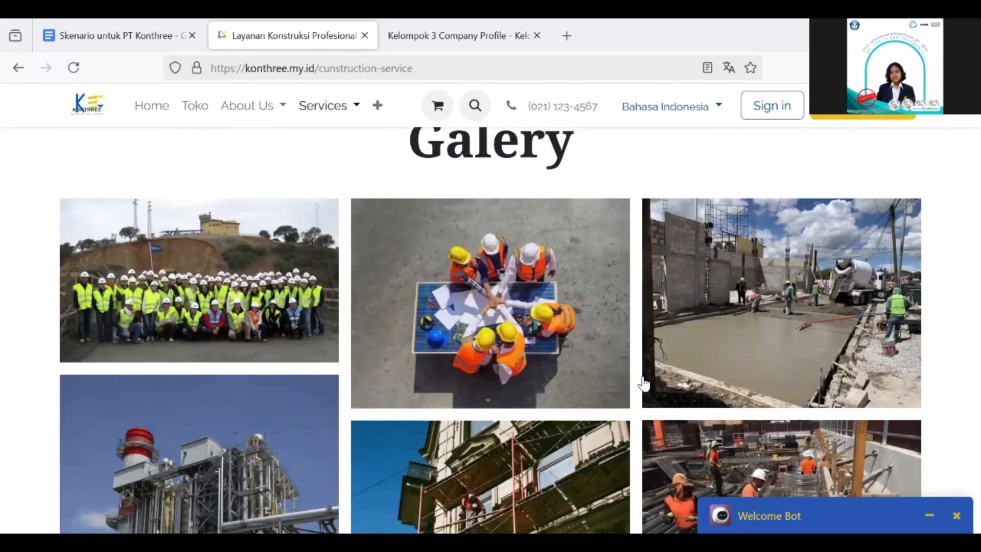
scroll(342, 108, up, 6)
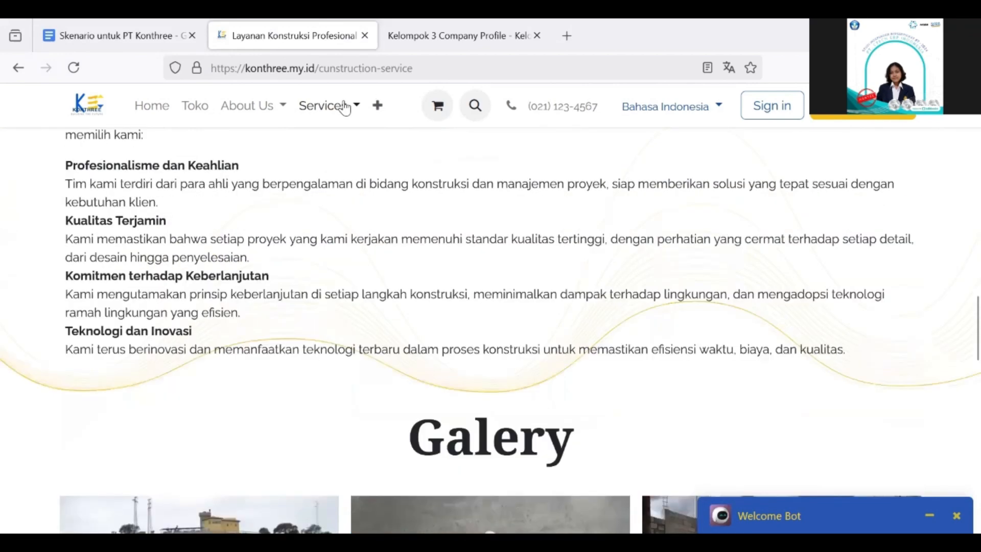
click(335, 107)
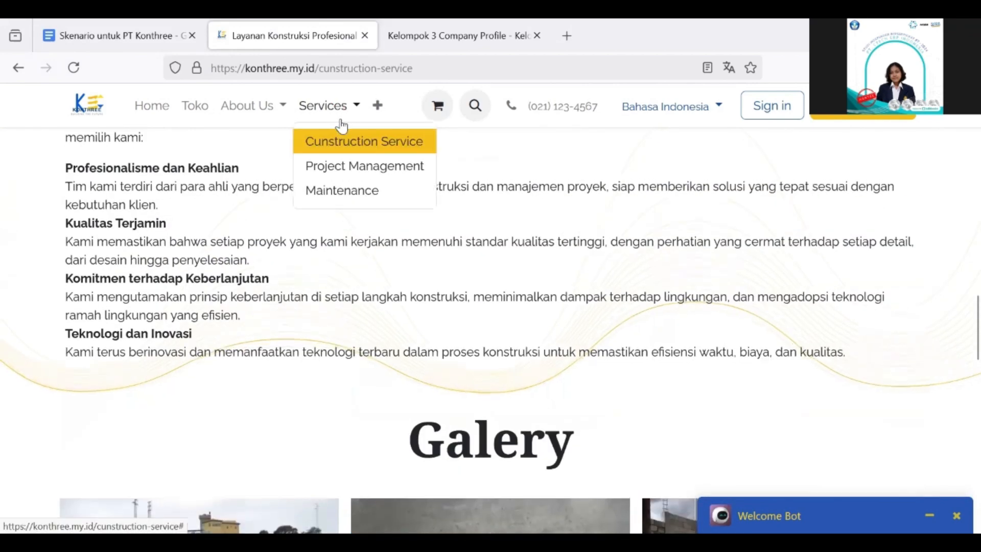
click(366, 161)
Scroll through the Project Management page, then switch to the Maintenance service page
scroll(372, 268, down, 6)
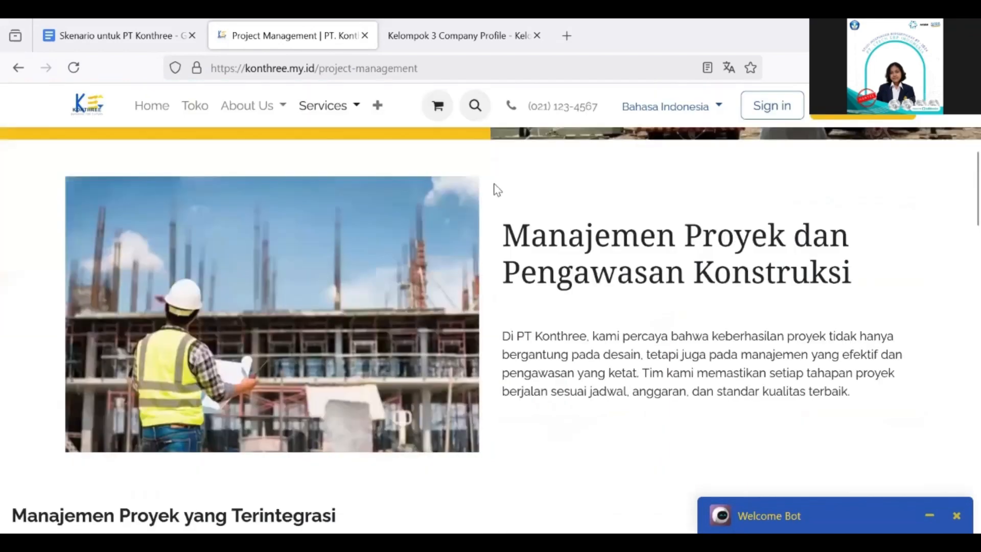
scroll(577, 249, down, 1)
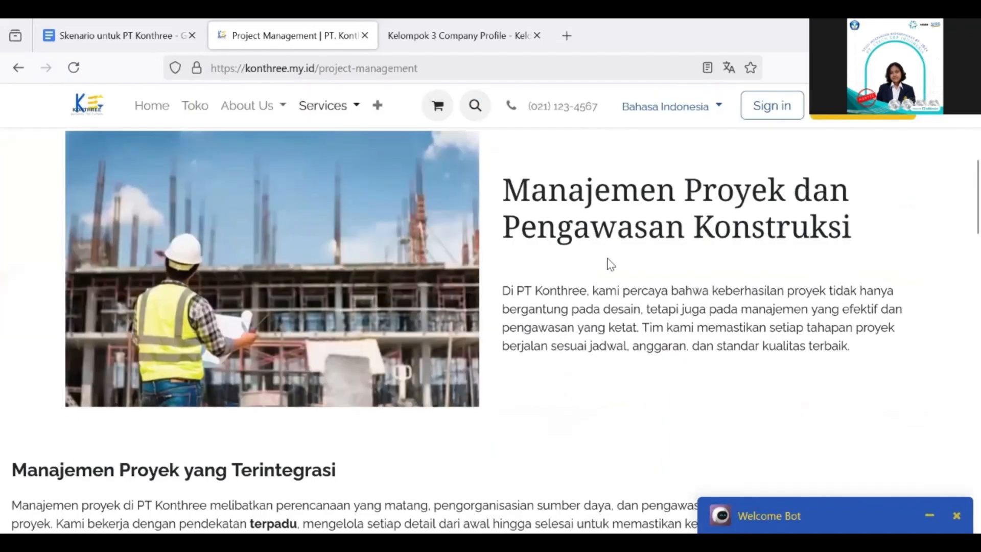
scroll(611, 264, down, 11)
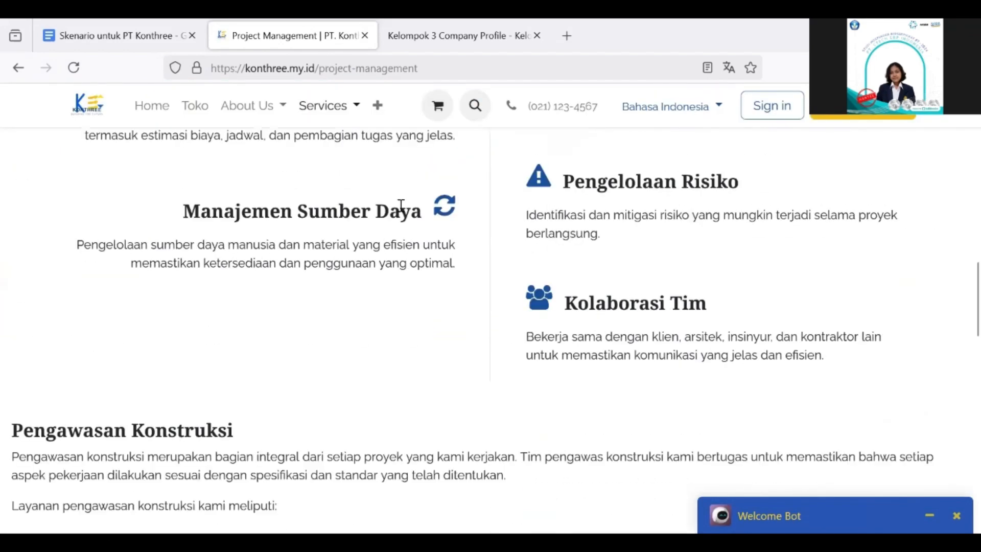
scroll(400, 205, down, 14)
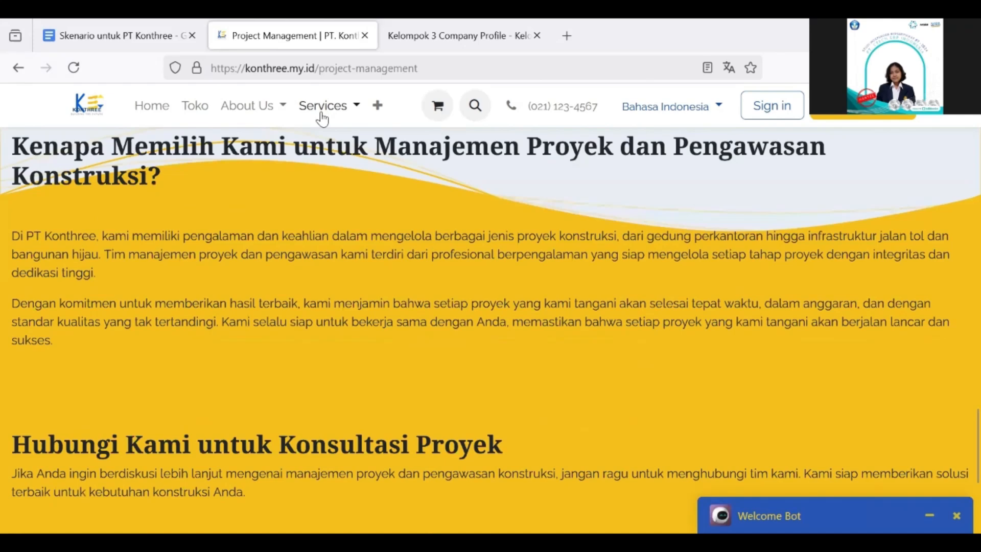
click(323, 106)
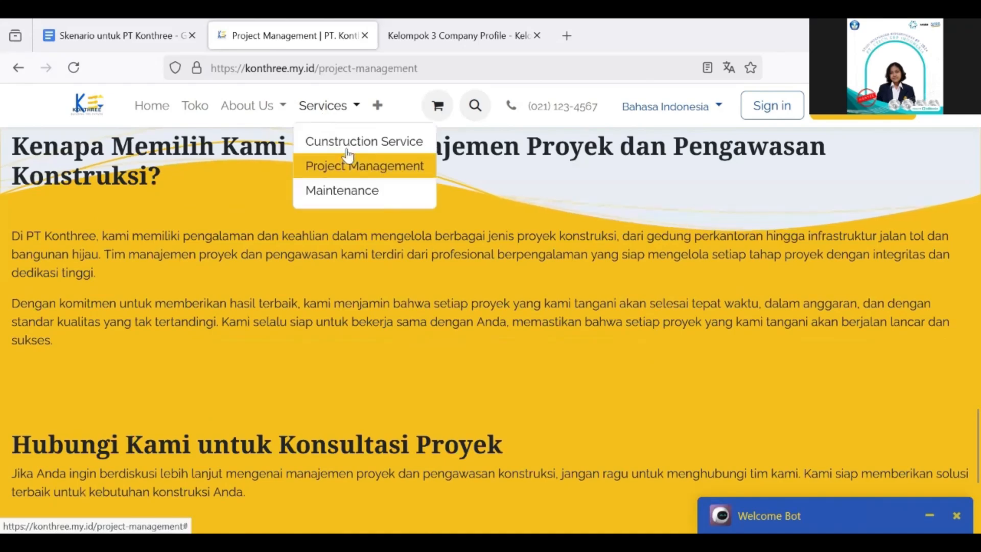
click(371, 196)
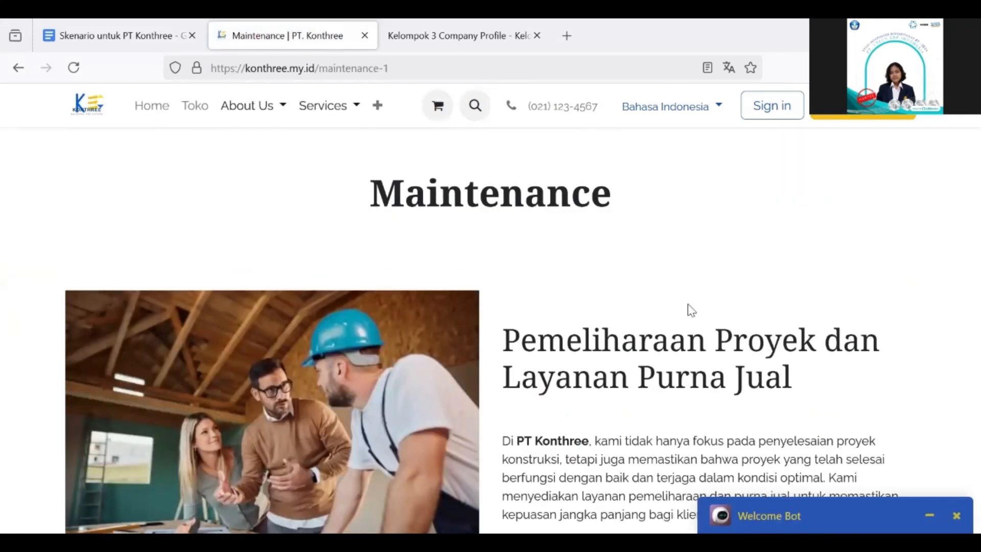
Scroll through the Maintenance page, then go to the Projects page from the '+' menu
scroll(692, 310, down, 9)
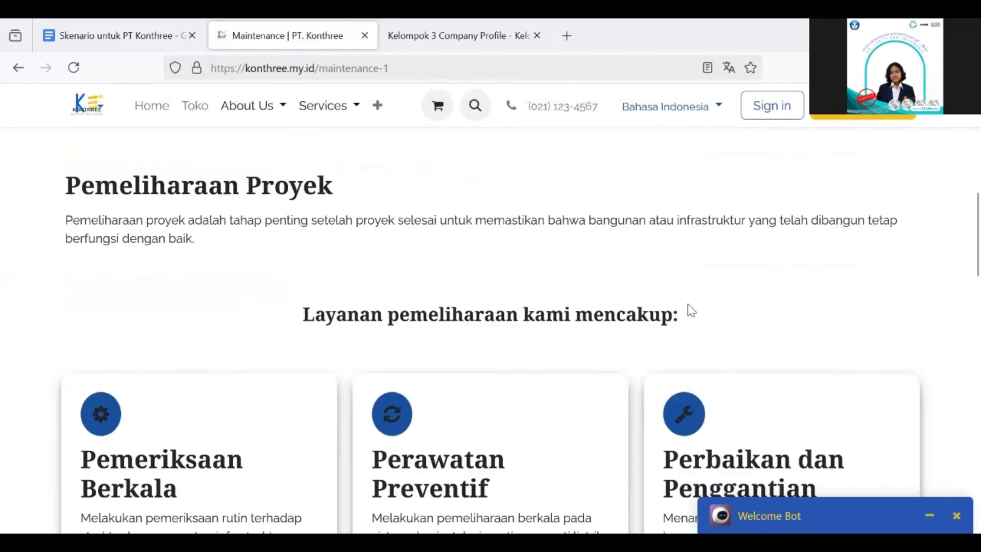
scroll(692, 310, down, 3)
scroll(285, 339, down, 6)
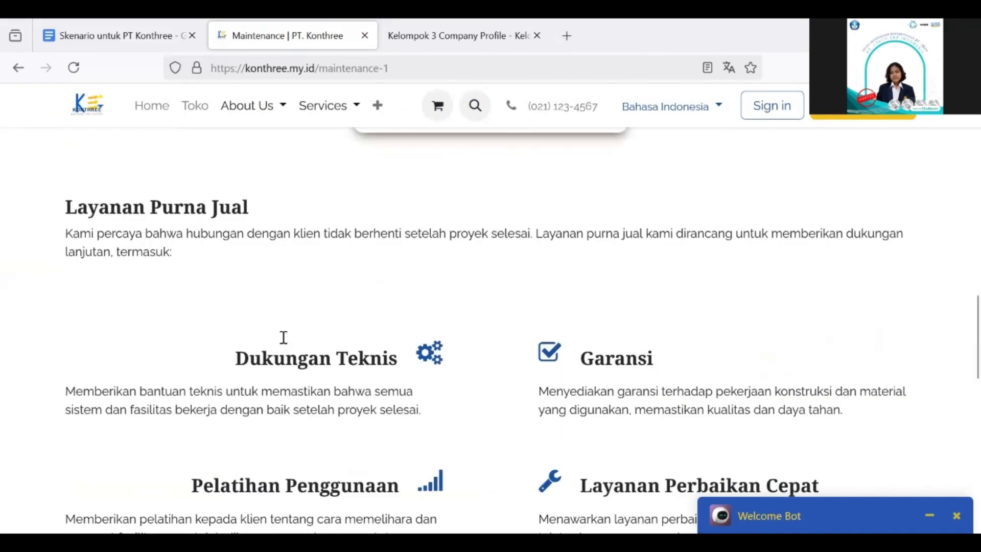
scroll(517, 397, down, 8)
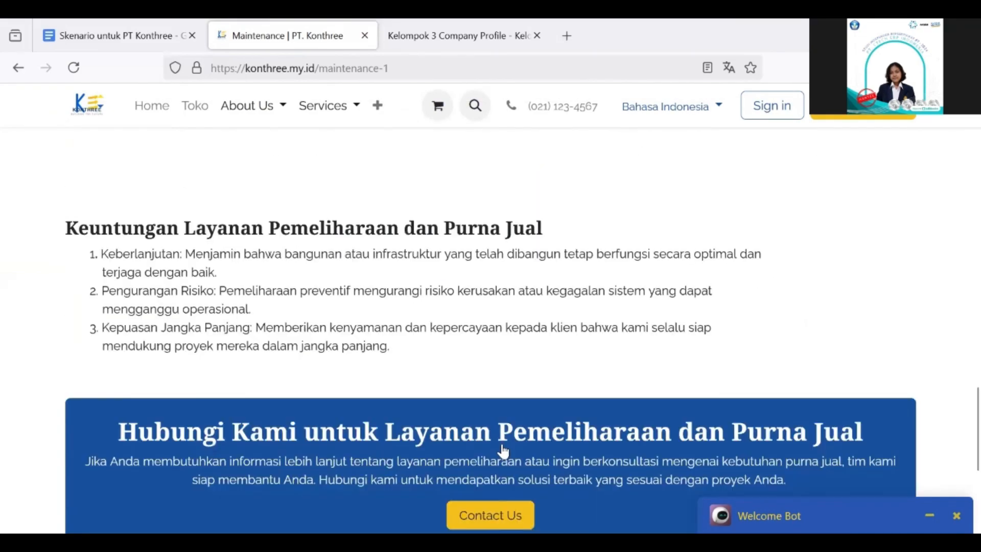
scroll(503, 450, up, 5)
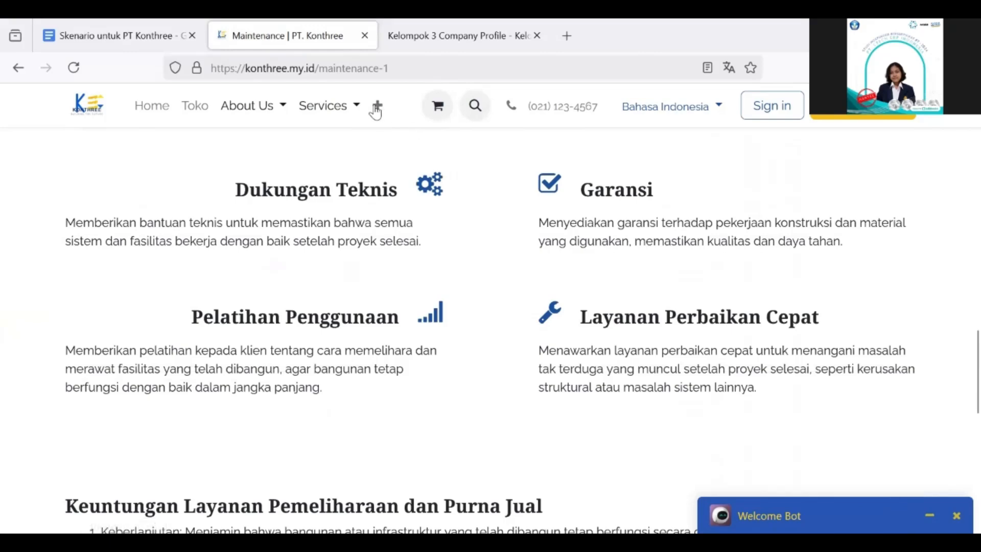
click(377, 105)
click(417, 140)
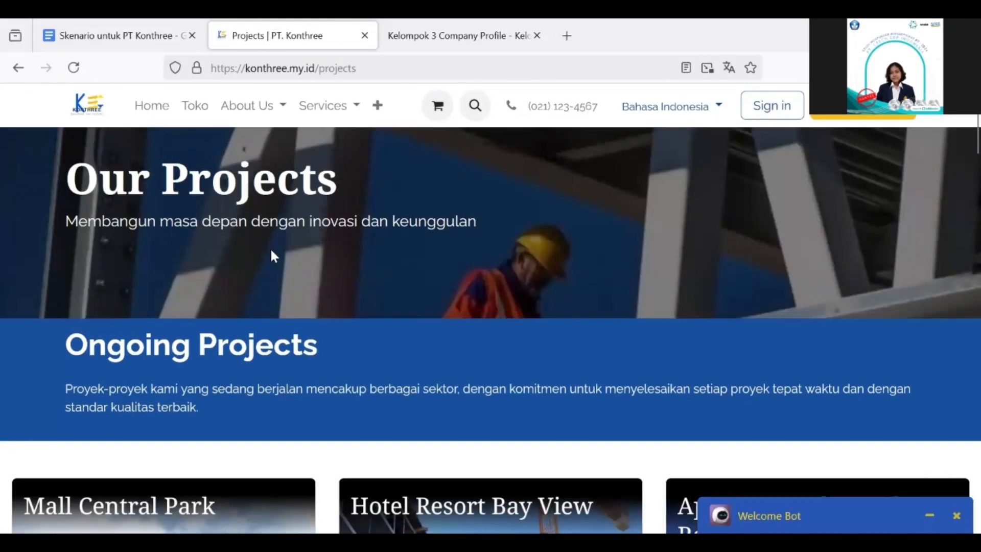
Scroll the Ongoing Projects cards down to the completed projects, including Grand Park Apartment
scroll(272, 254, down, 1)
scroll(268, 273, down, 10)
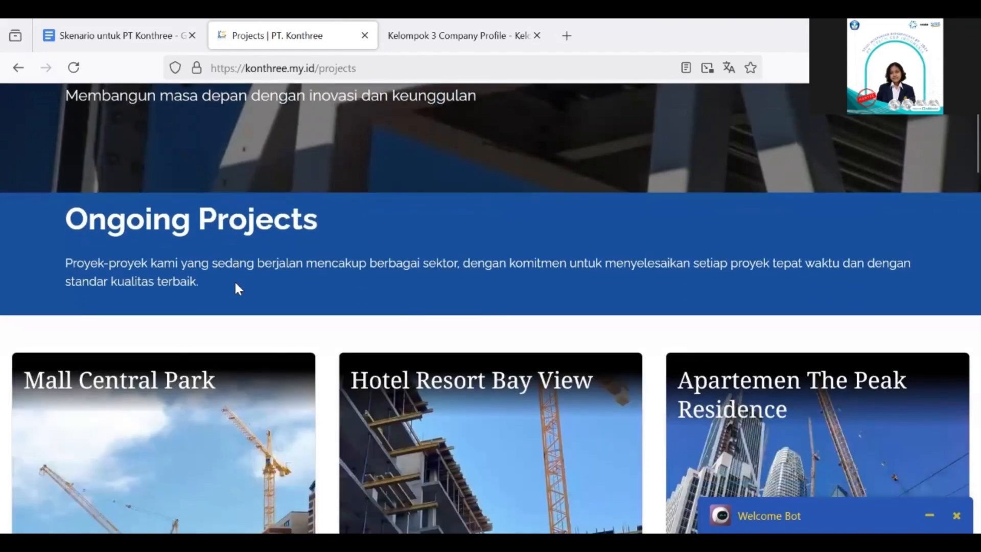
scroll(235, 284, up, 2)
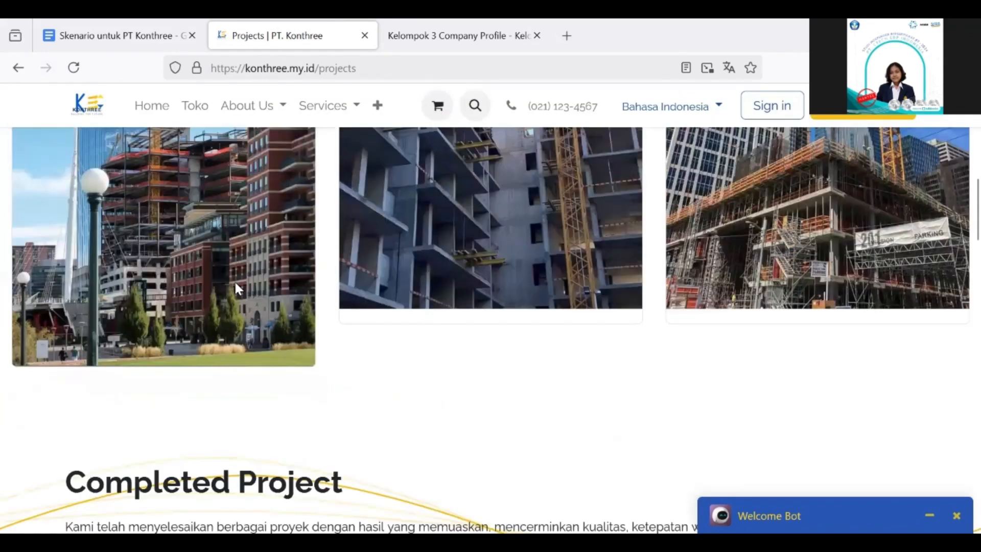
scroll(235, 284, up, 5)
scroll(234, 280, up, 3)
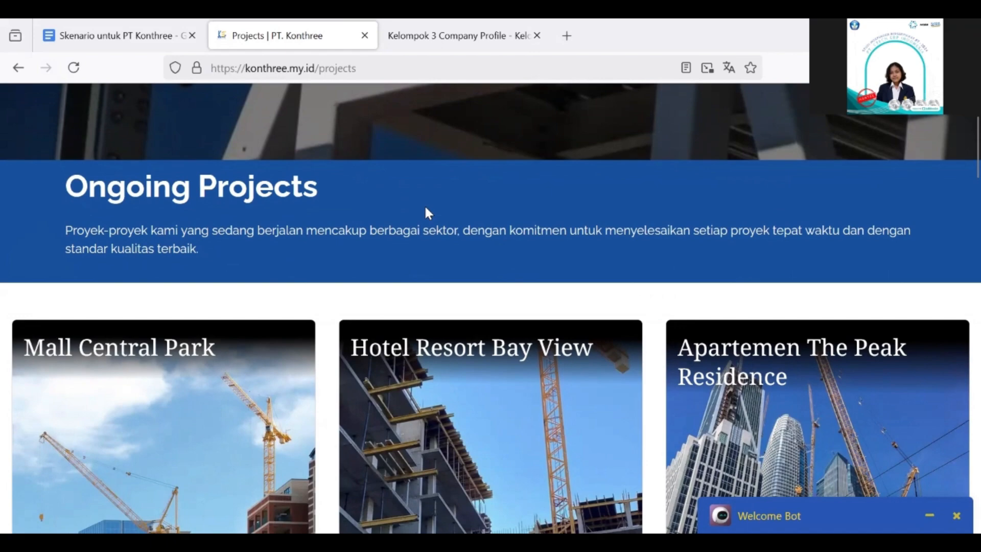
scroll(347, 306, down, 3)
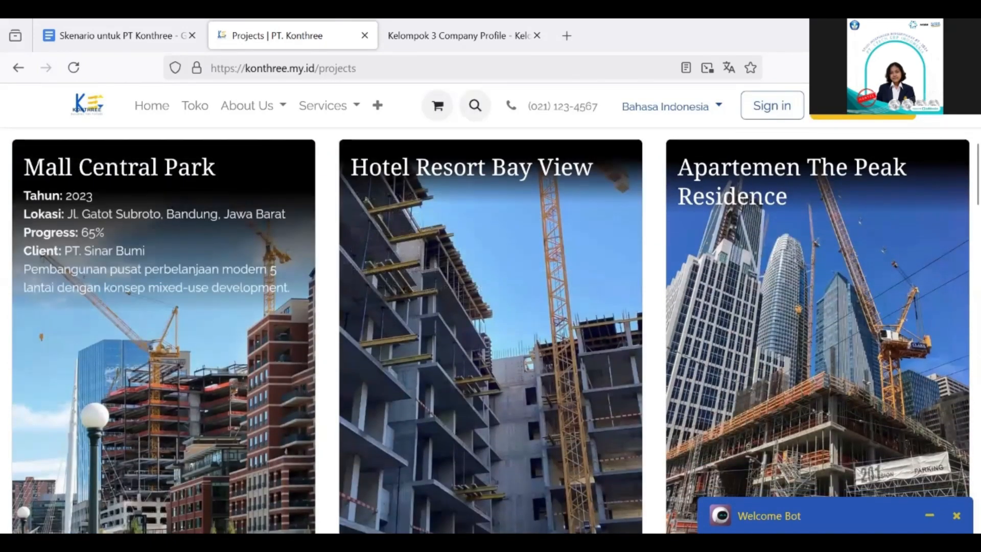
scroll(61, 167, down, 1)
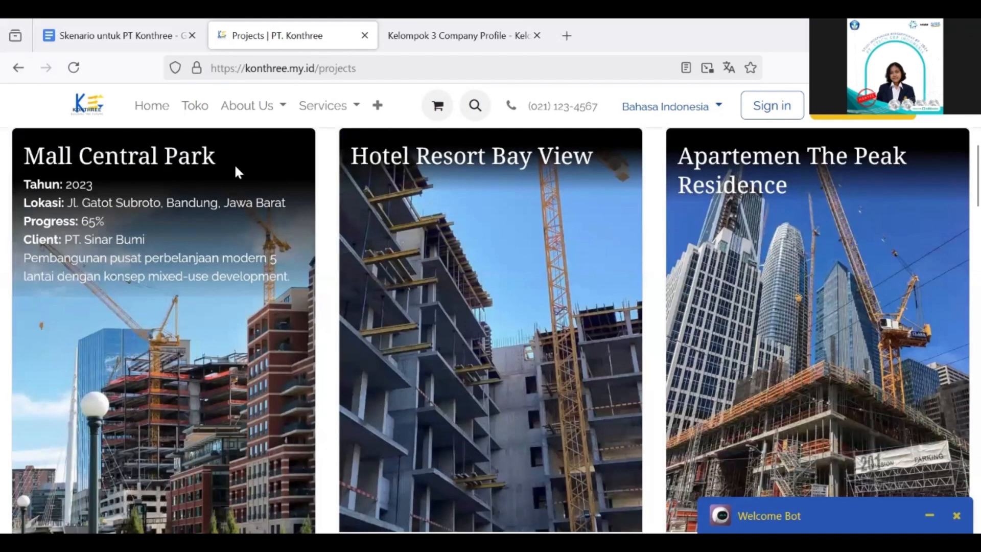
scroll(170, 176, up, 1)
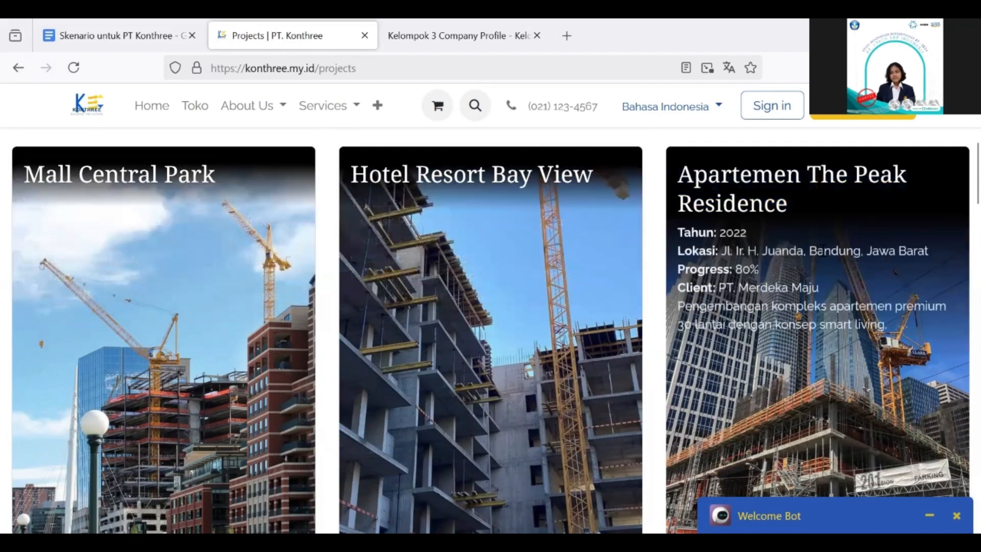
scroll(822, 250, down, 10)
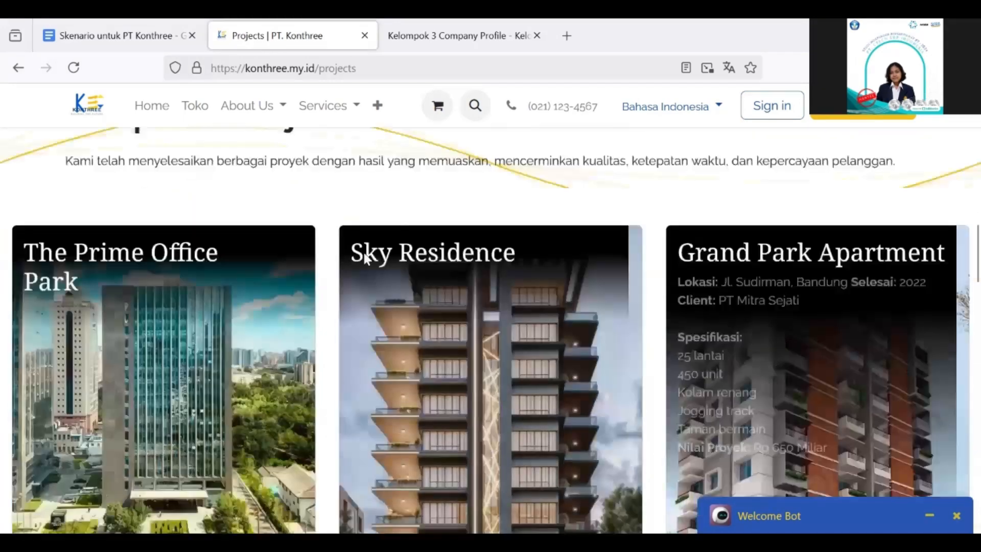
Scroll the Projects page down through the Testimonials video section
scroll(366, 258, up, 1)
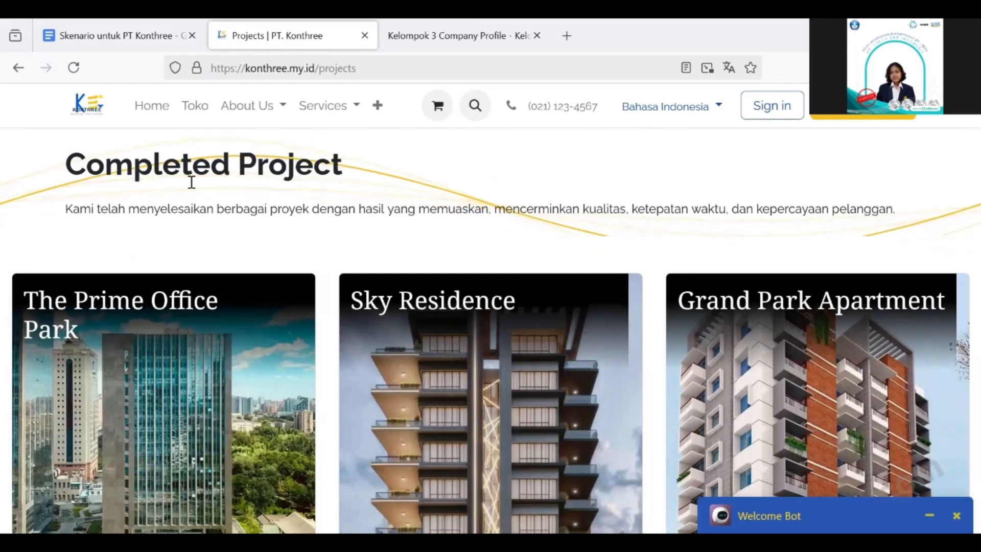
scroll(191, 182, down, 3)
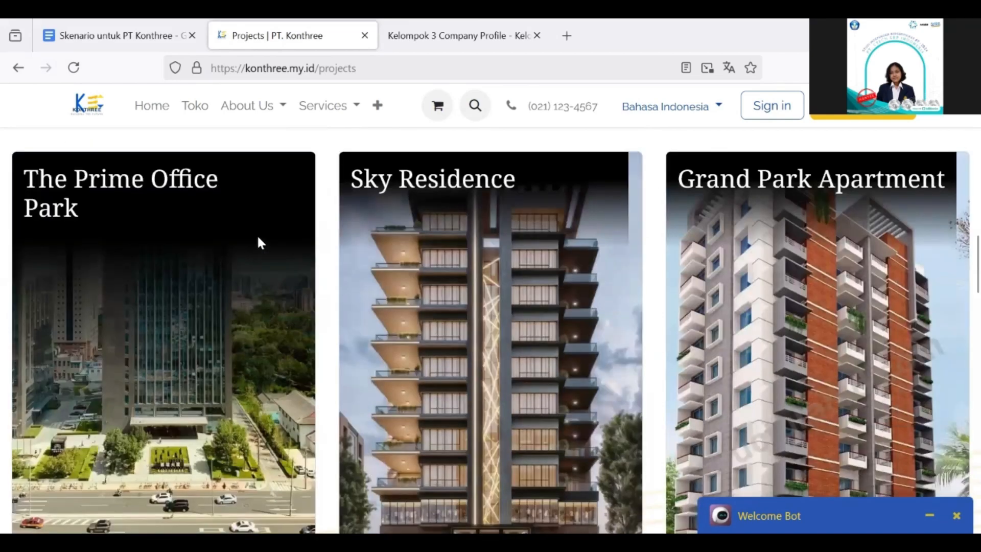
mouse_move(259, 238)
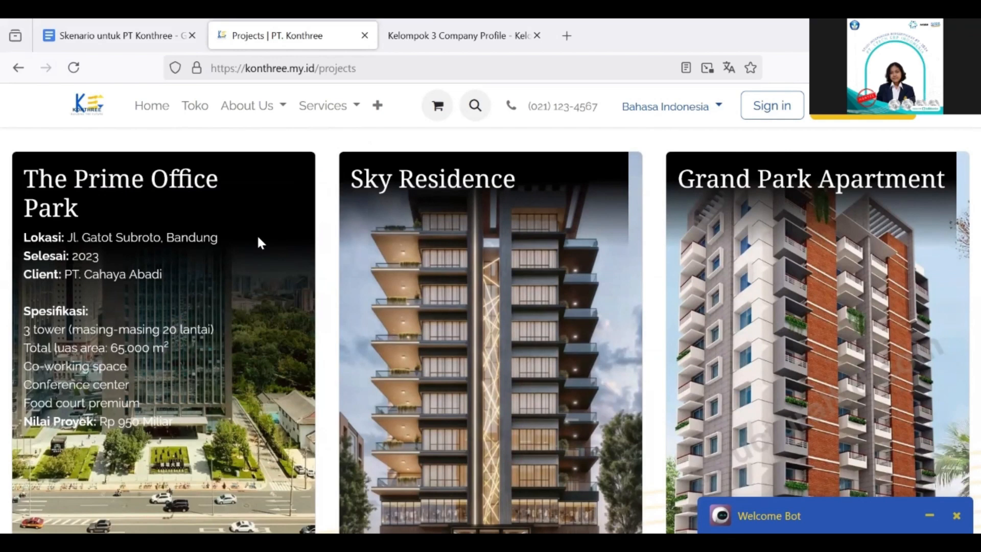
scroll(258, 237, down, 1)
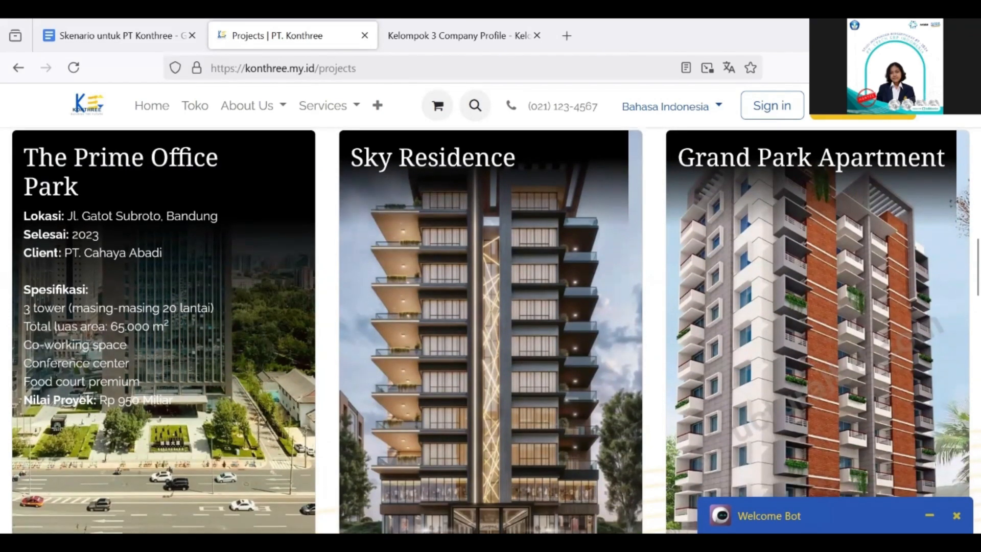
scroll(82, 251, down, 1)
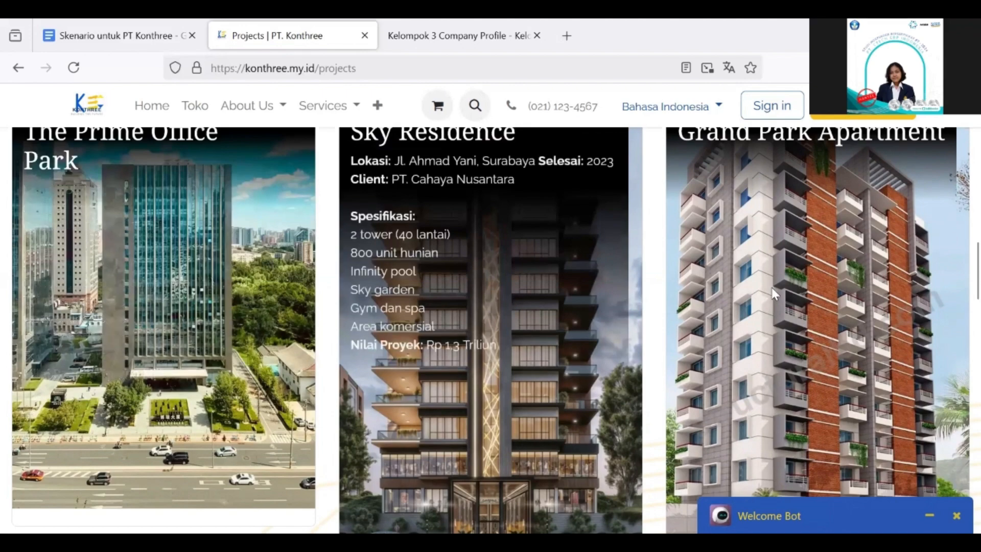
mouse_move(813, 294)
scroll(813, 293, down, 10)
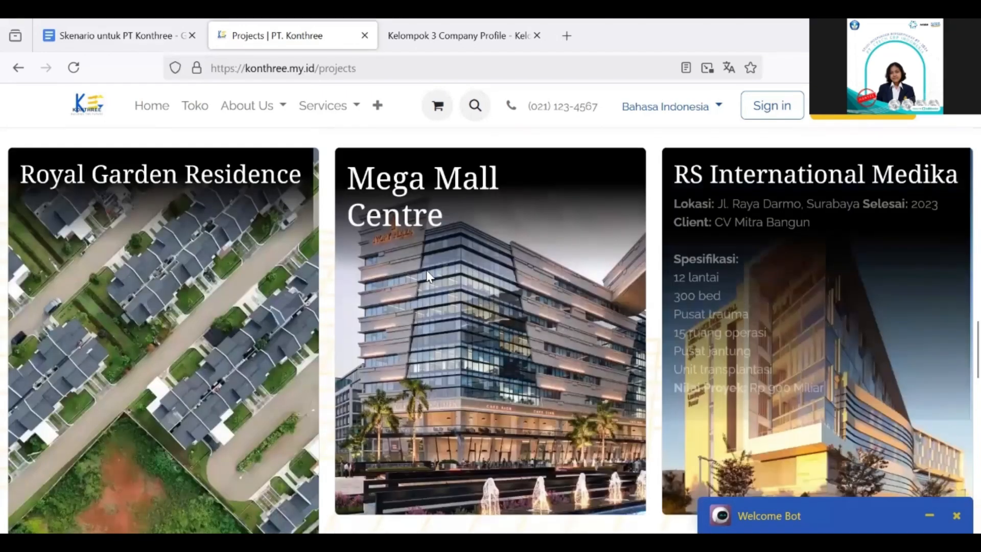
scroll(429, 276, down, 6)
Continue past Project Documentation to the Royal Garden, Mega Mall and RS International Medika cards
scroll(423, 357, up, 5)
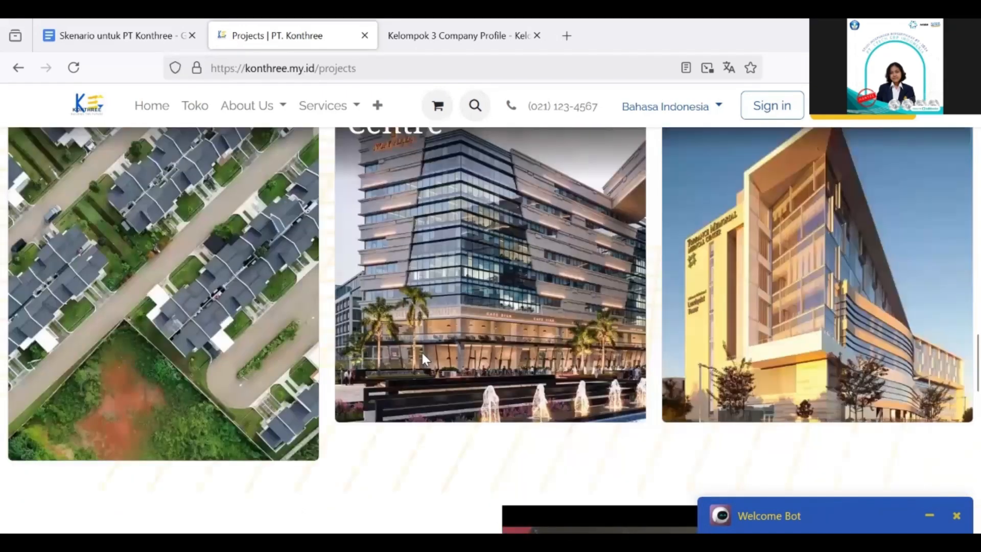
scroll(421, 351, down, 5)
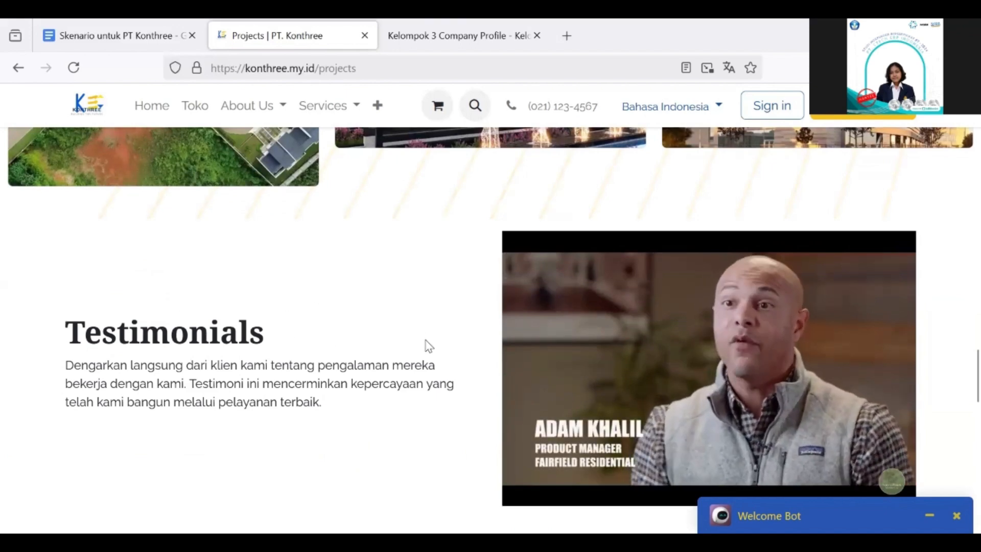
scroll(429, 346, down, 4)
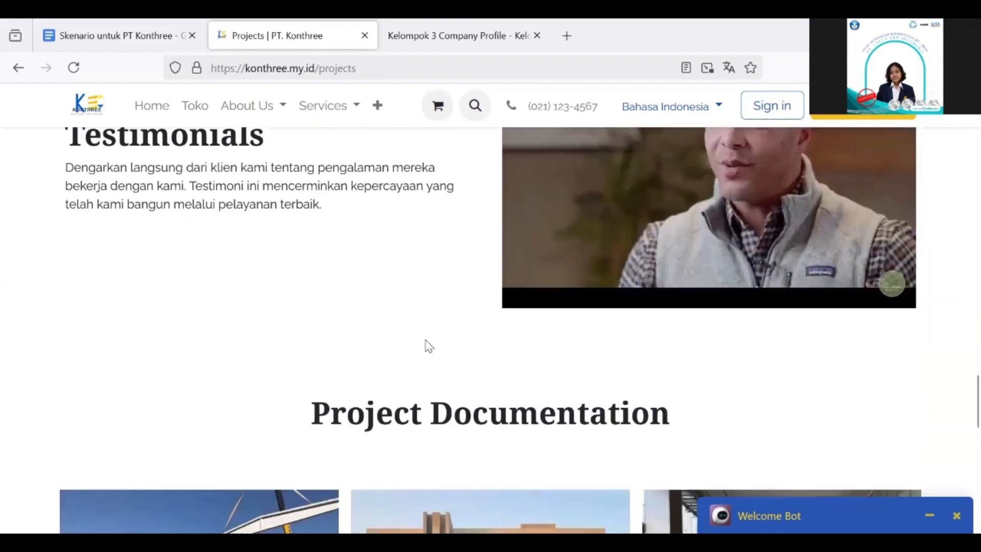
scroll(428, 346, down, 4)
scroll(614, 255, down, 1)
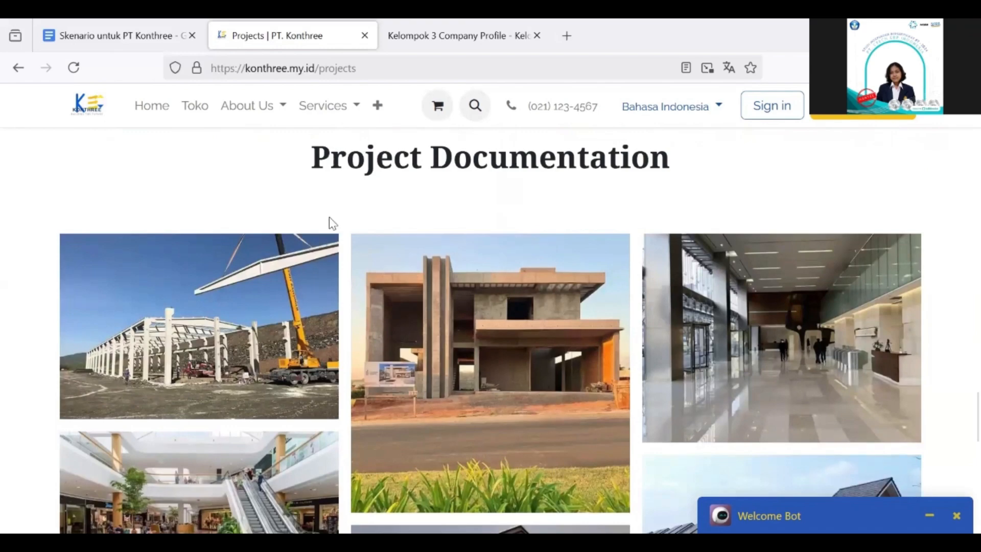
scroll(330, 224, down, 1)
scroll(330, 224, down, 3)
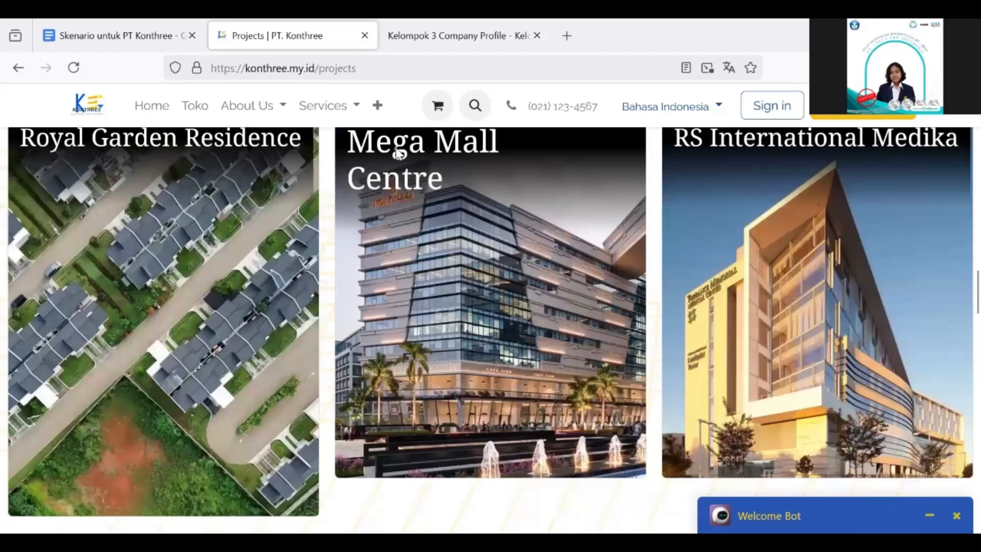
click(379, 110)
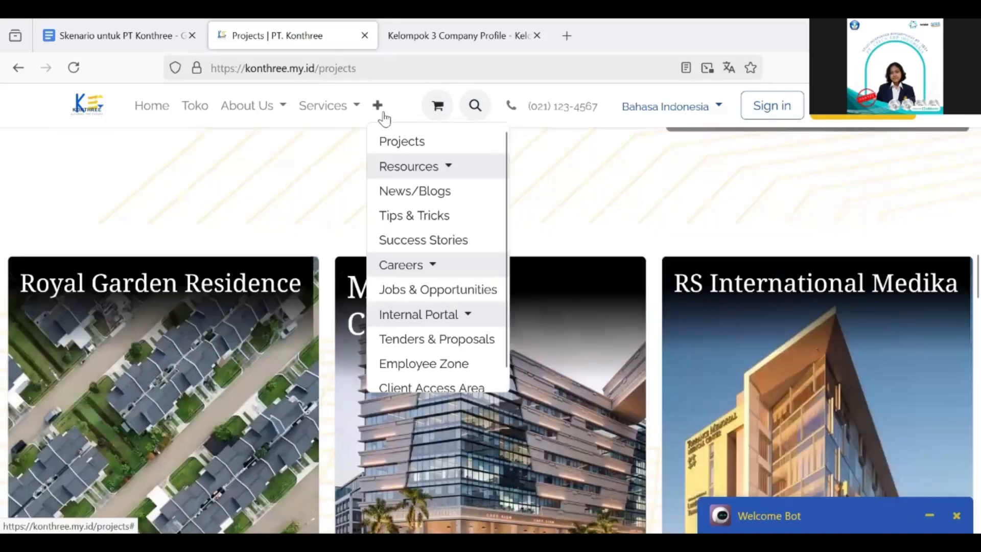
Go to the News/Blogs page and scroll through its posts
click(434, 190)
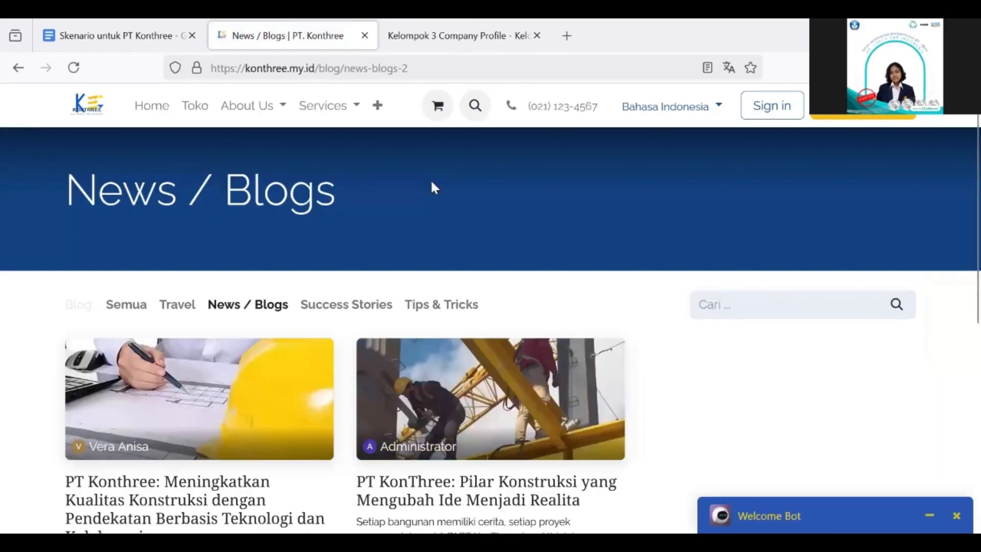
scroll(403, 264, down, 2)
scroll(368, 256, down, 1)
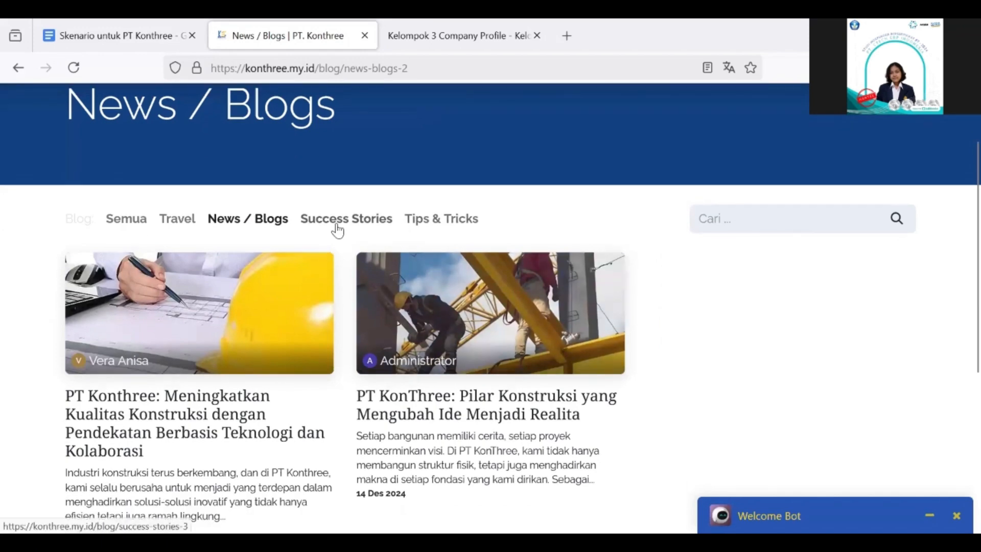
scroll(455, 230, up, 3)
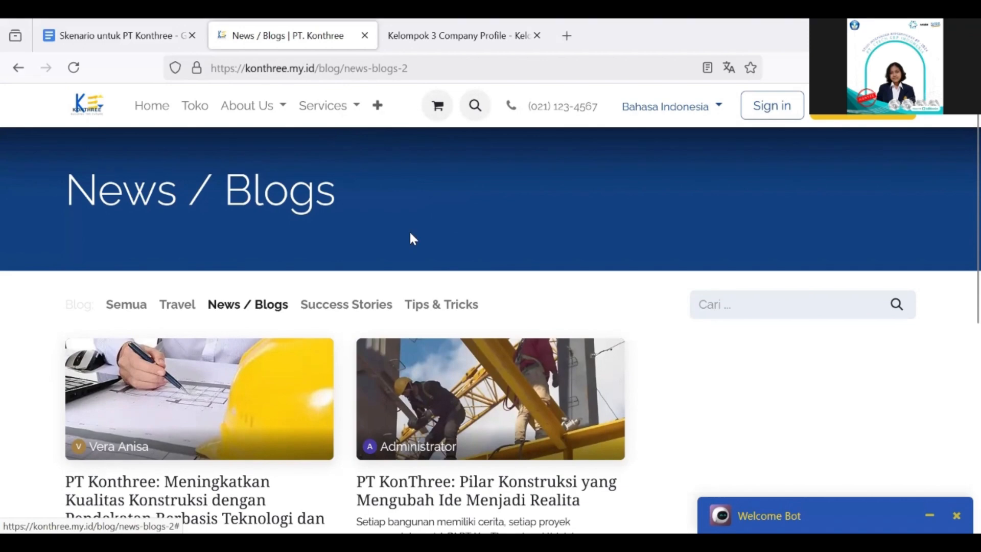
scroll(368, 232, down, 4)
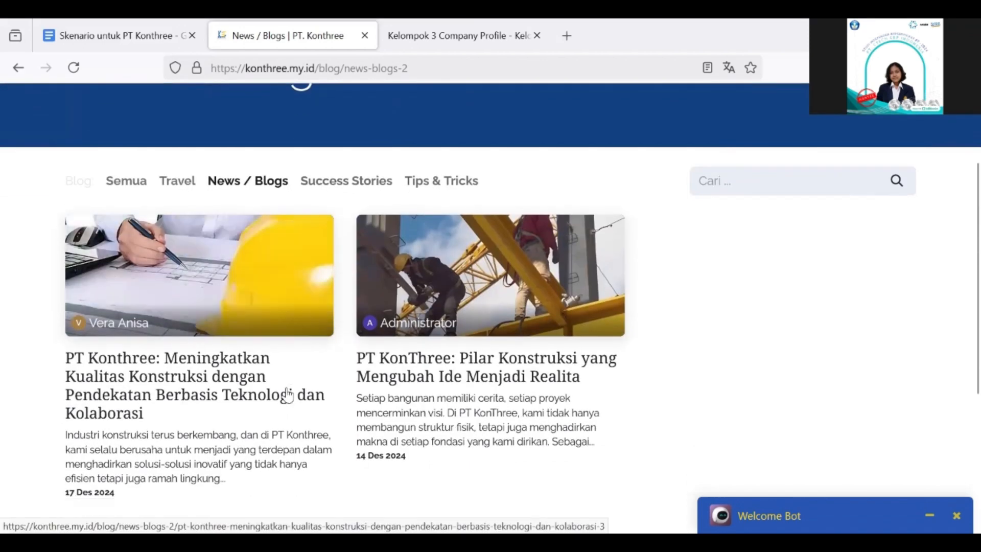
scroll(378, 214, up, 1)
Filter the blog to Success Stories, then to the Tips & Tricks category
click(376, 208)
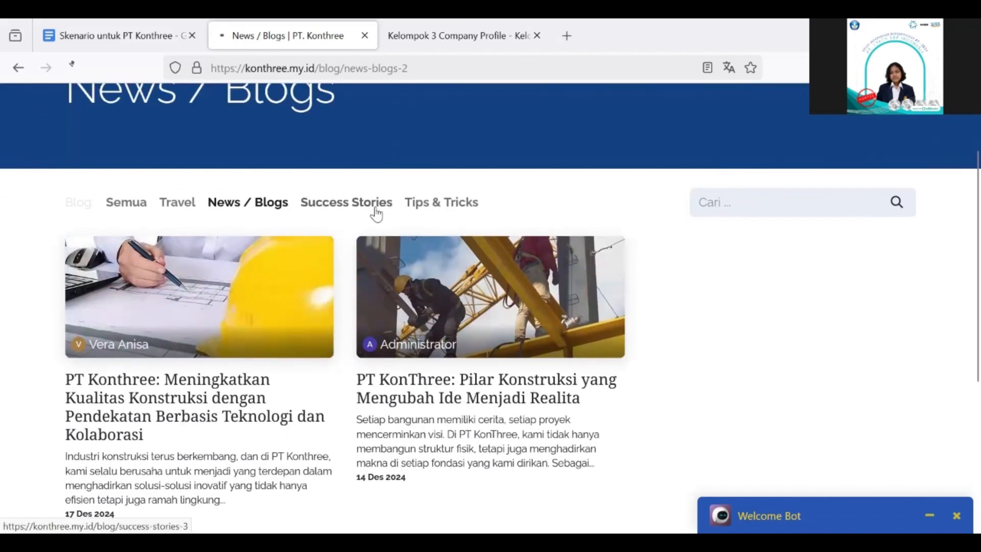
scroll(284, 351, down, 4)
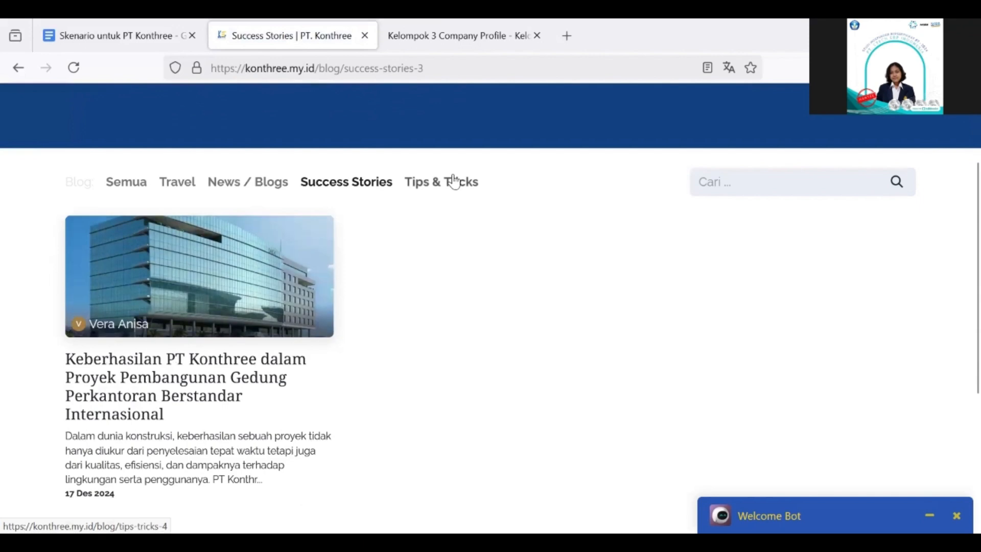
click(454, 182)
scroll(252, 346, down, 5)
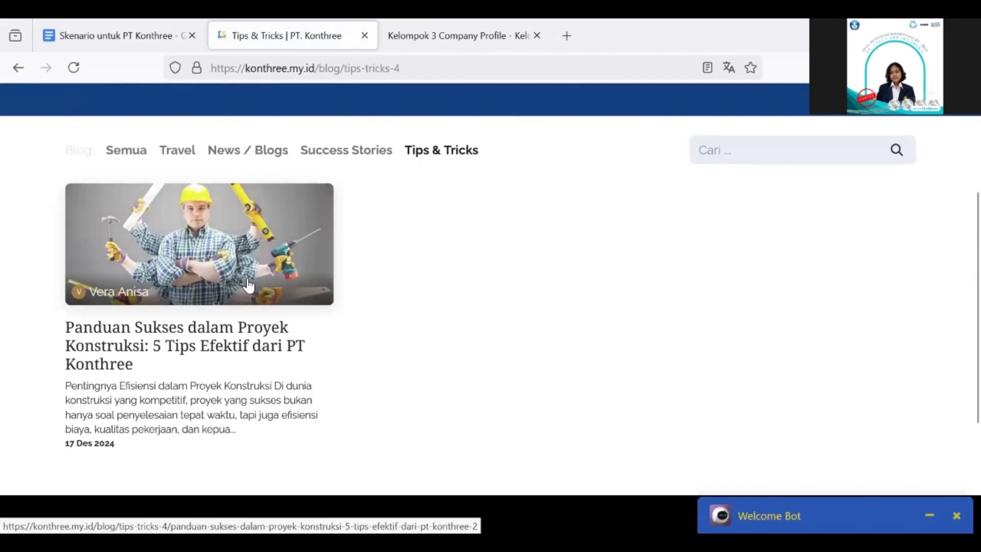
Open the Panduan Sukses five-tips article and read through to its K3 safety tips
click(222, 307)
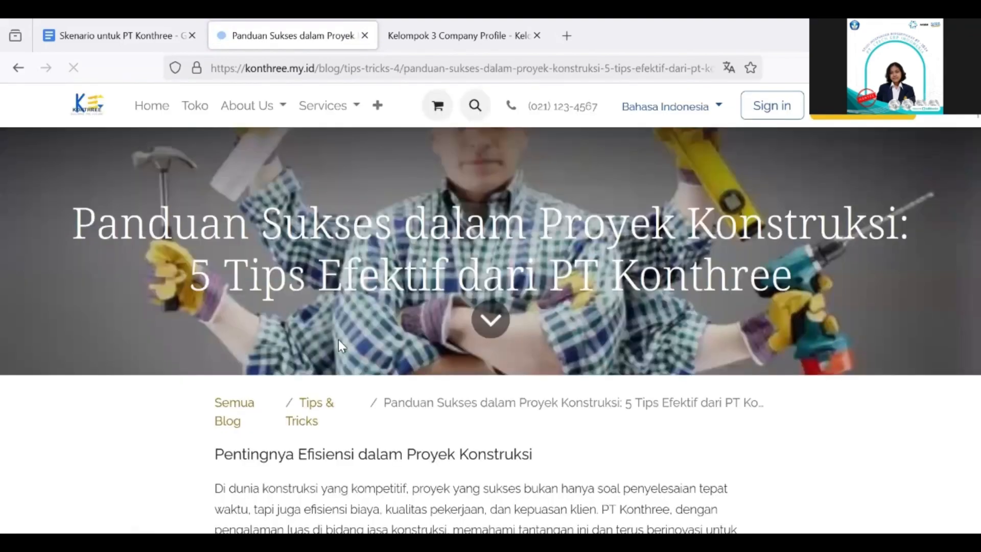
scroll(339, 339, down, 3)
scroll(338, 339, down, 1)
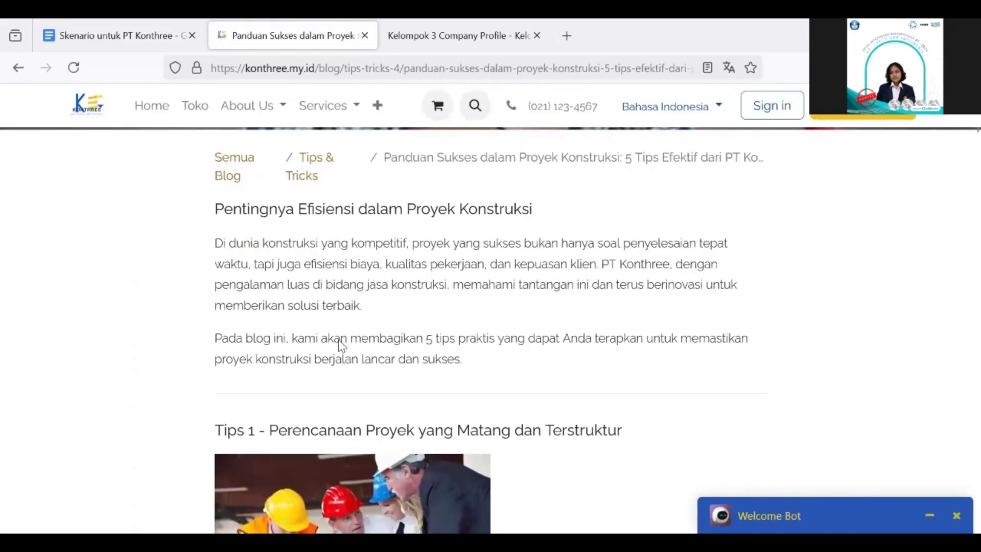
scroll(339, 340, up, 2)
scroll(338, 340, down, 1)
scroll(340, 339, down, 15)
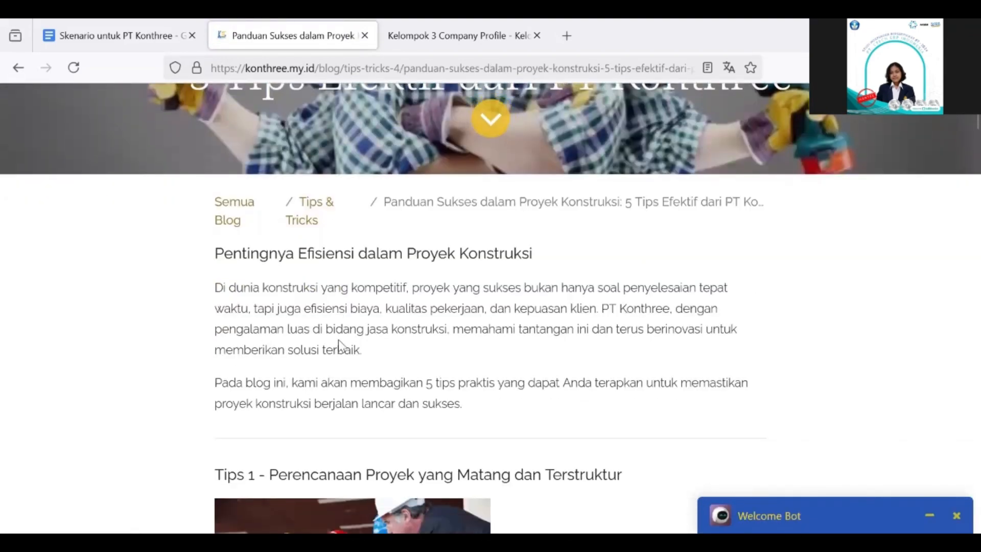
scroll(339, 339, down, 10)
Dismiss the '+' page list and return to the company homepage
click(377, 105)
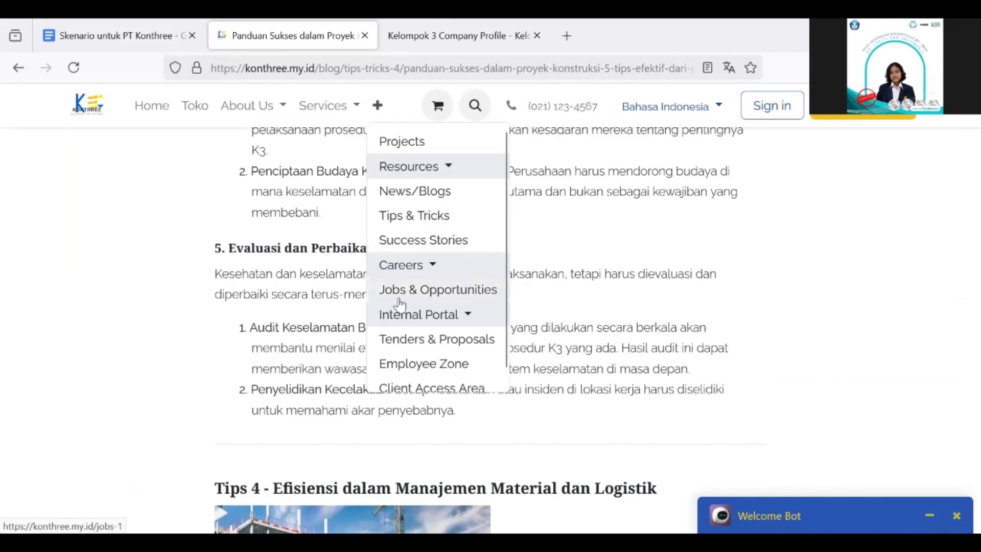
click(522, 278)
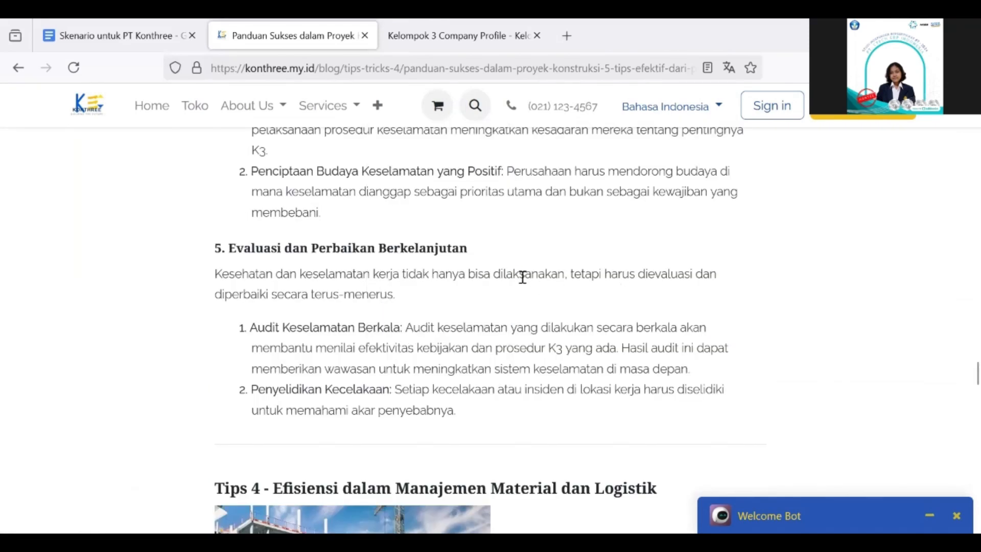
click(163, 122)
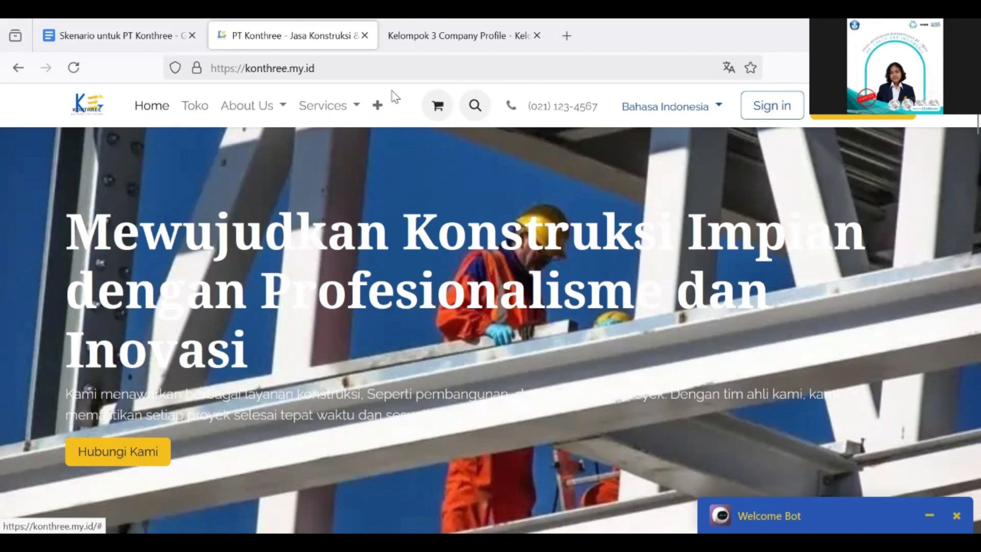
Go to Jobs & Opportunities and scroll its Join Our Growing Team introduction to View Open Position
click(377, 109)
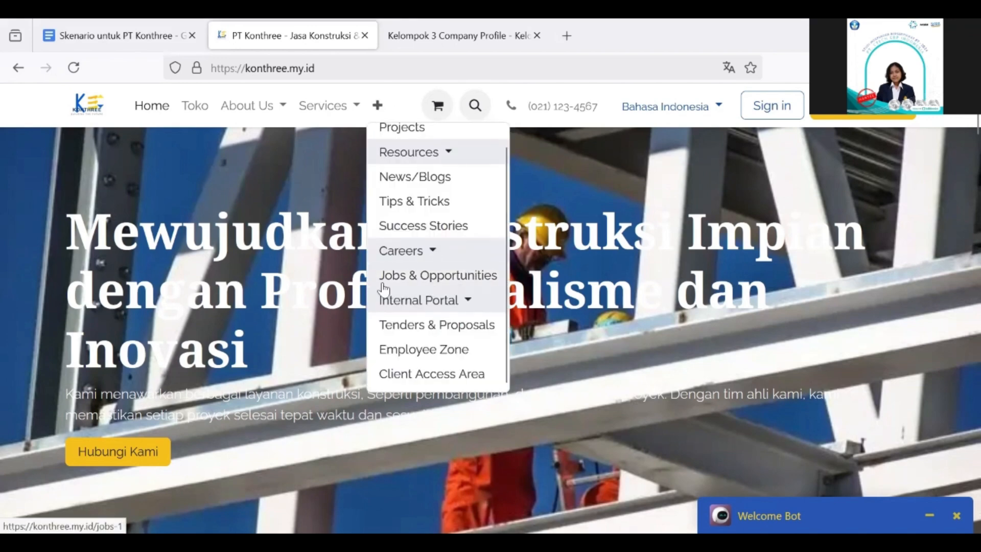
click(478, 276)
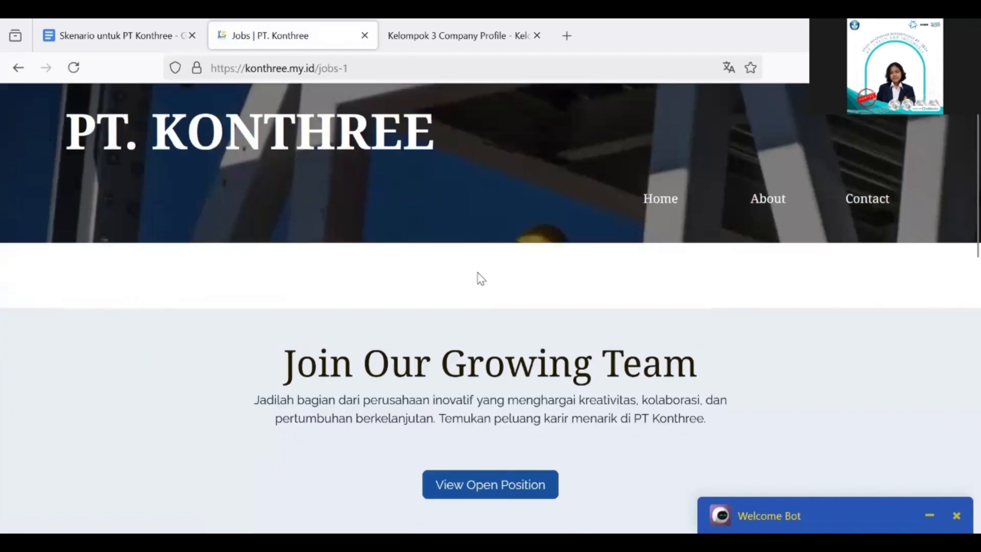
scroll(483, 306, down, 5)
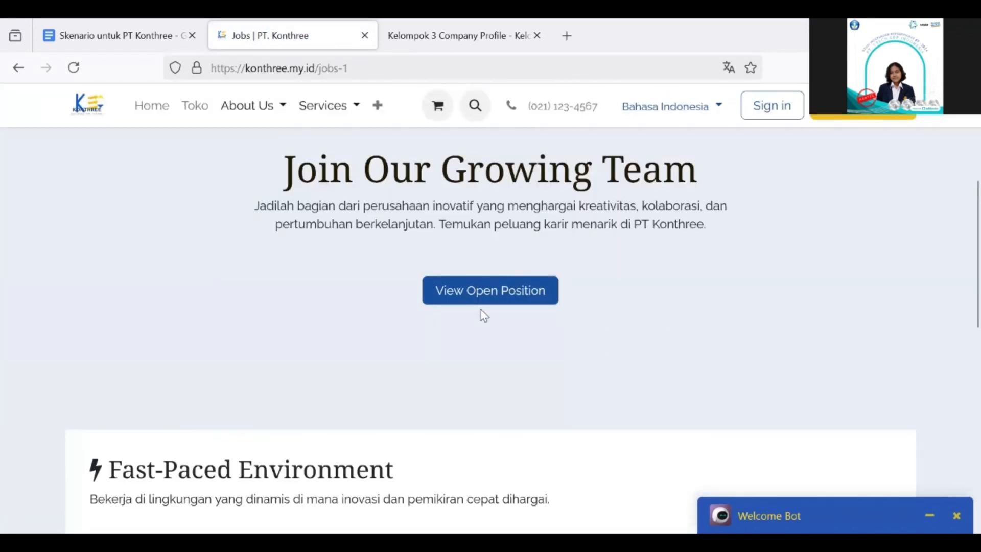
scroll(484, 316, up, 5)
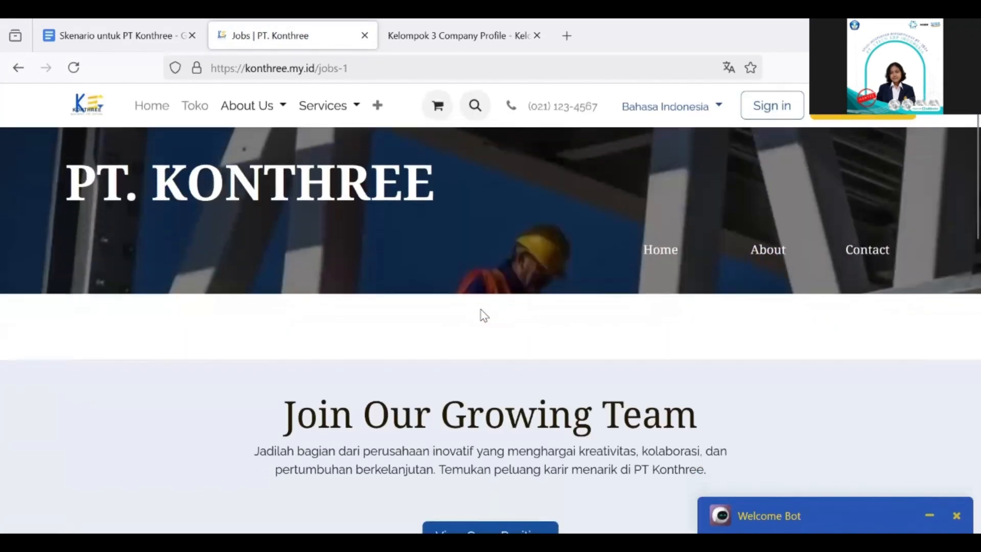
scroll(484, 316, down, 3)
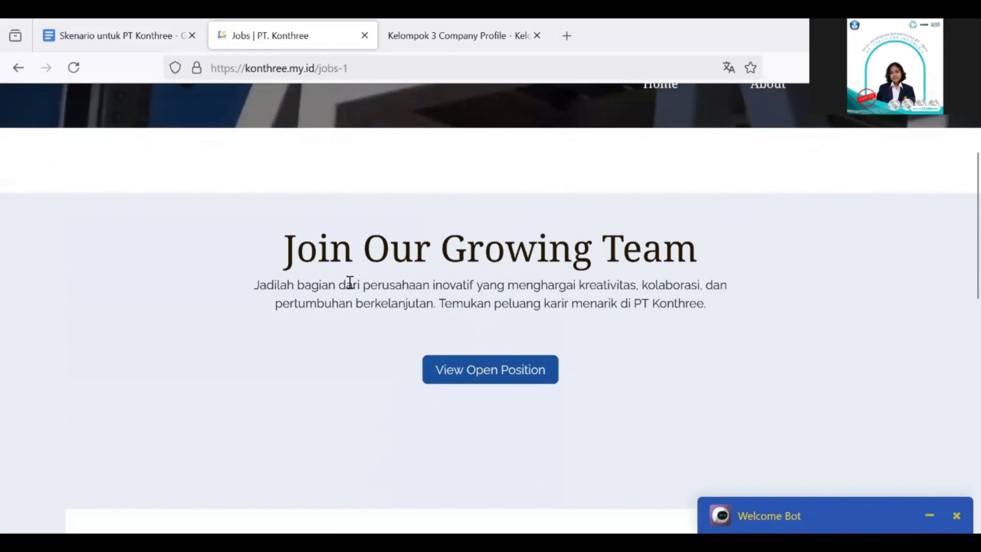
scroll(563, 375, down, 1)
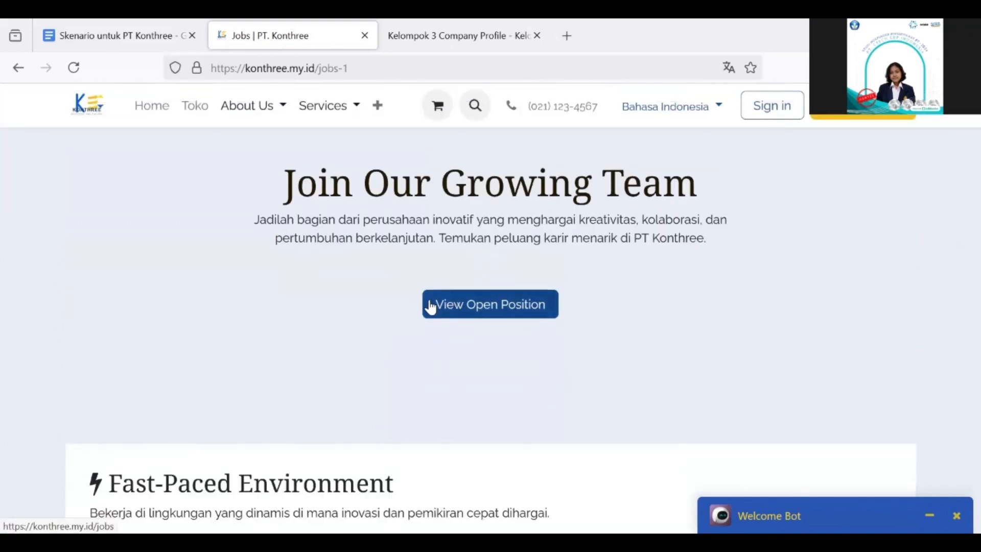
View open positions and scroll to Site Engineer (3 vacancies), Mandor and Divisi Construction Management
click(492, 307)
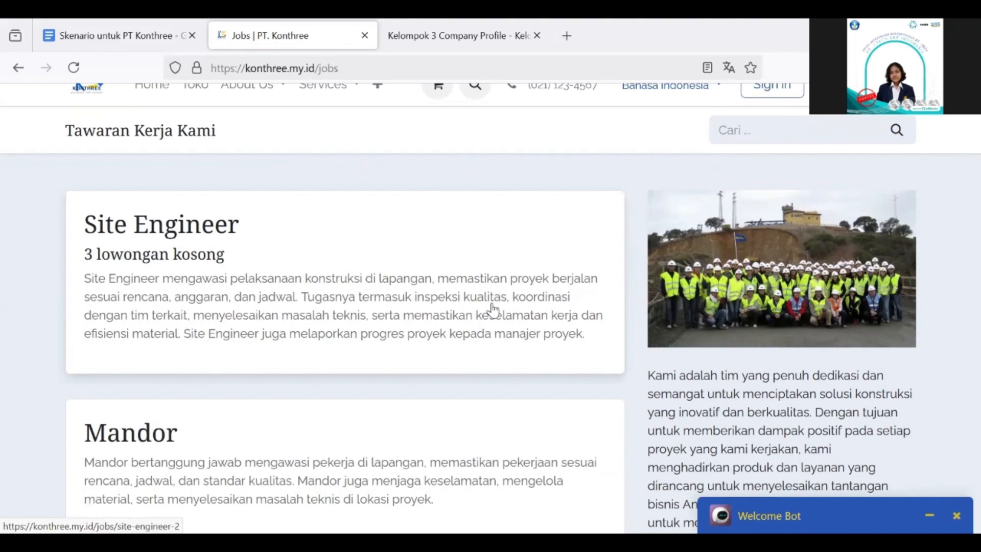
scroll(225, 247, down, 1)
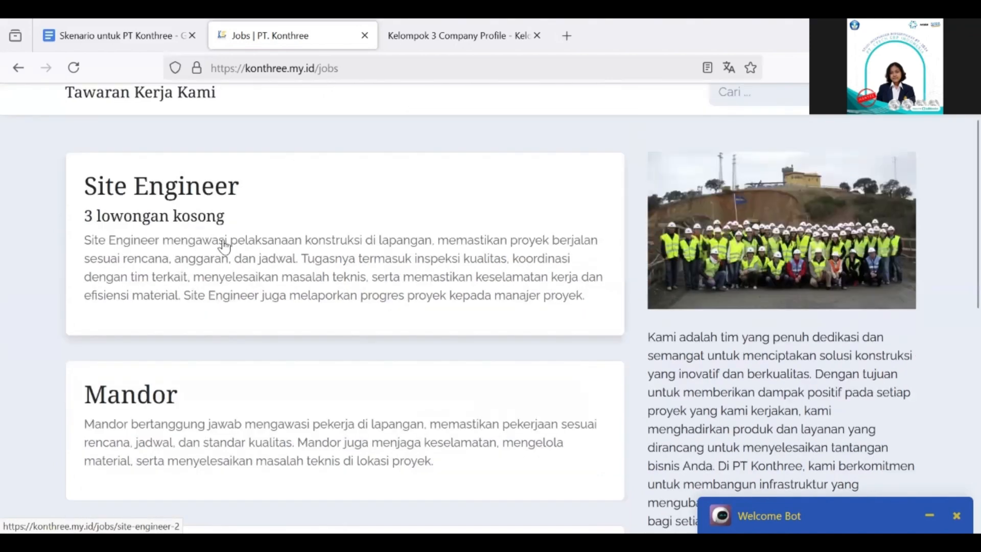
scroll(225, 247, down, 1)
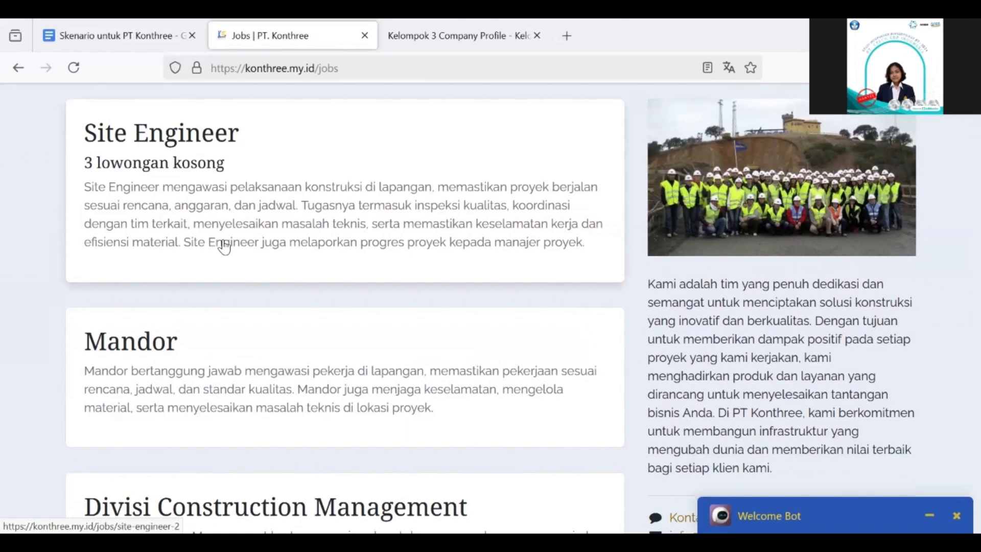
scroll(314, 390, down, 4)
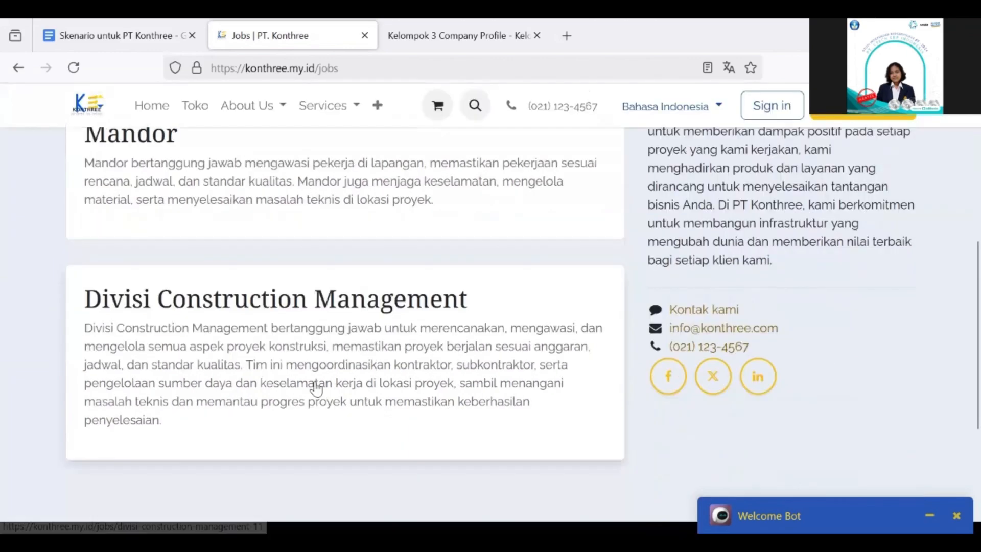
scroll(318, 388, up, 3)
scroll(316, 381, down, 1)
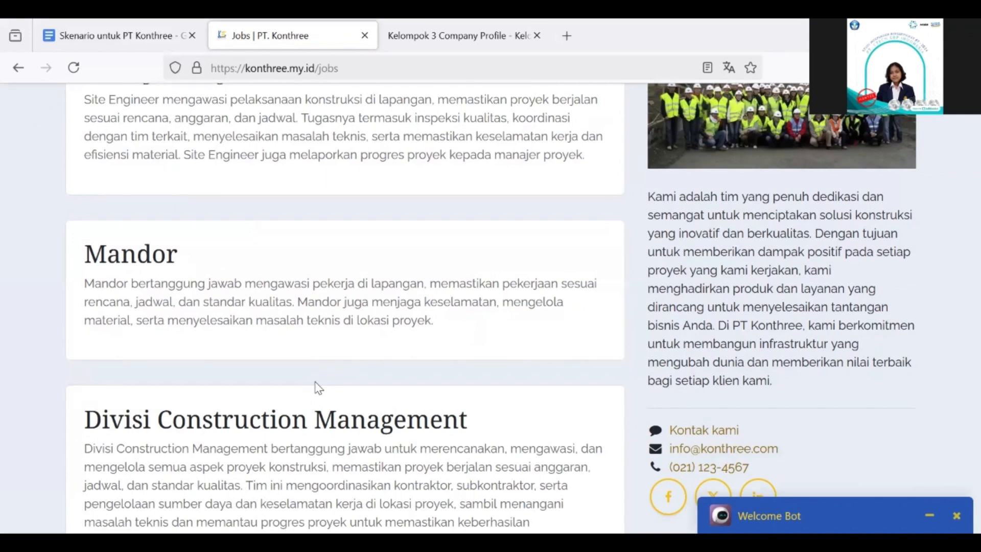
scroll(318, 389, up, 1)
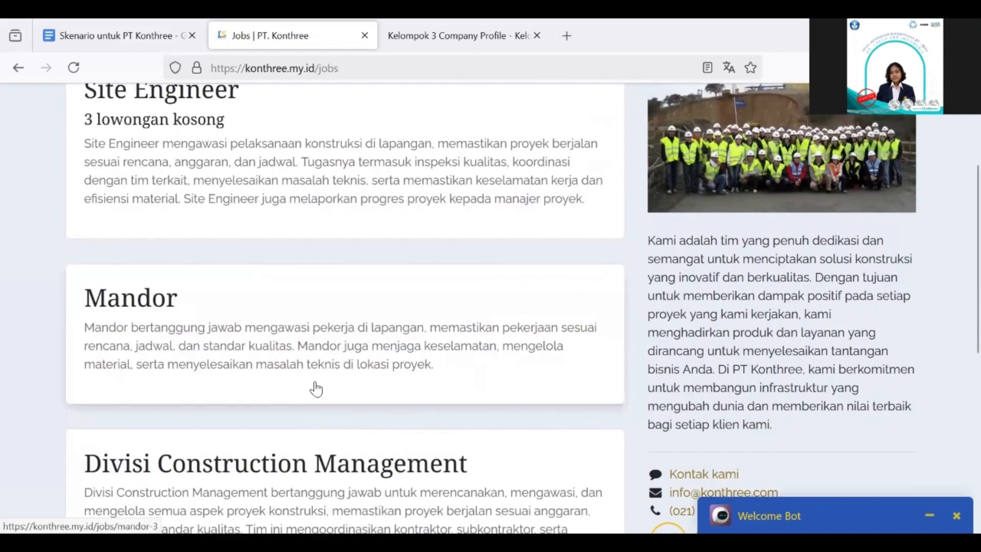
scroll(317, 390, up, 1)
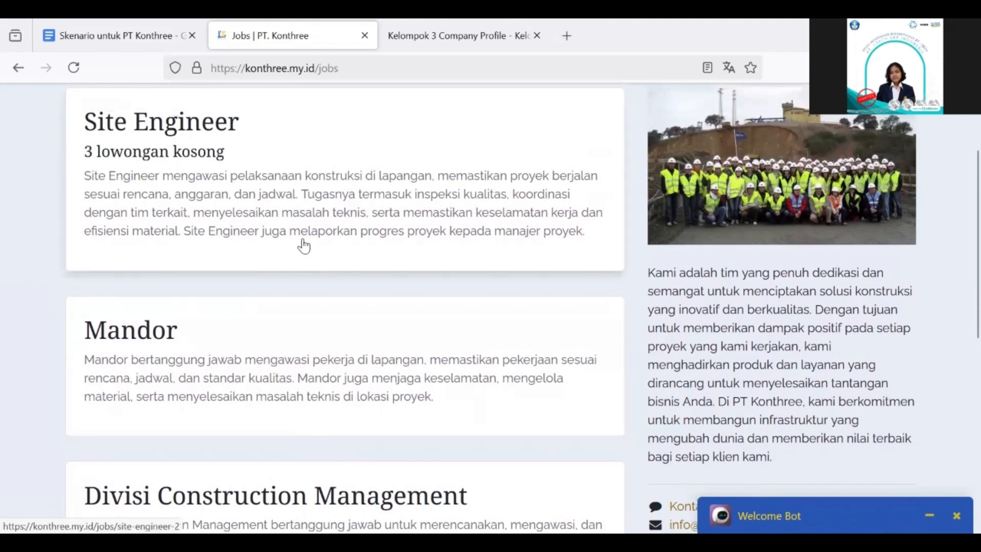
scroll(304, 245, up, 1)
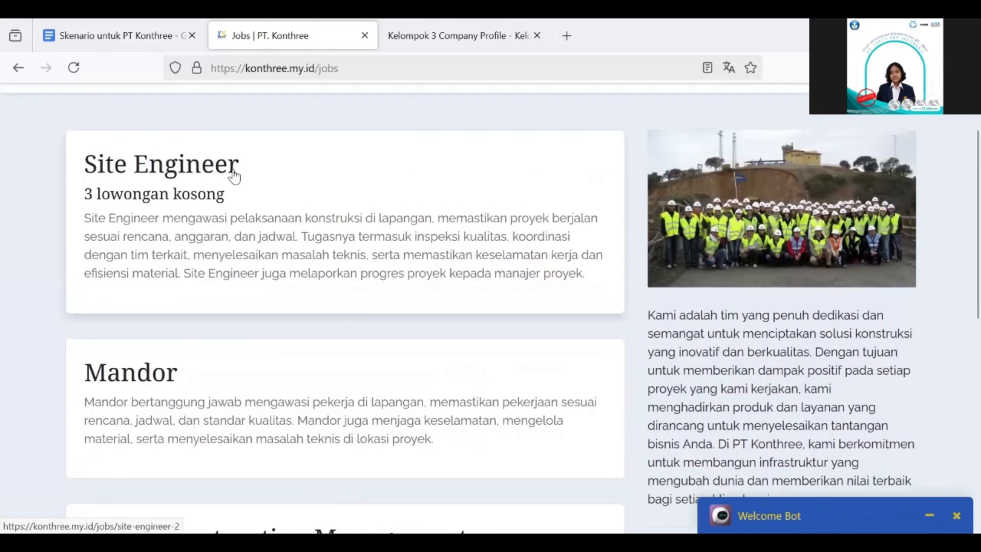
Open the Site Engineer job and scroll down to the 'Melamar Sekarang Juga!' button
click(197, 186)
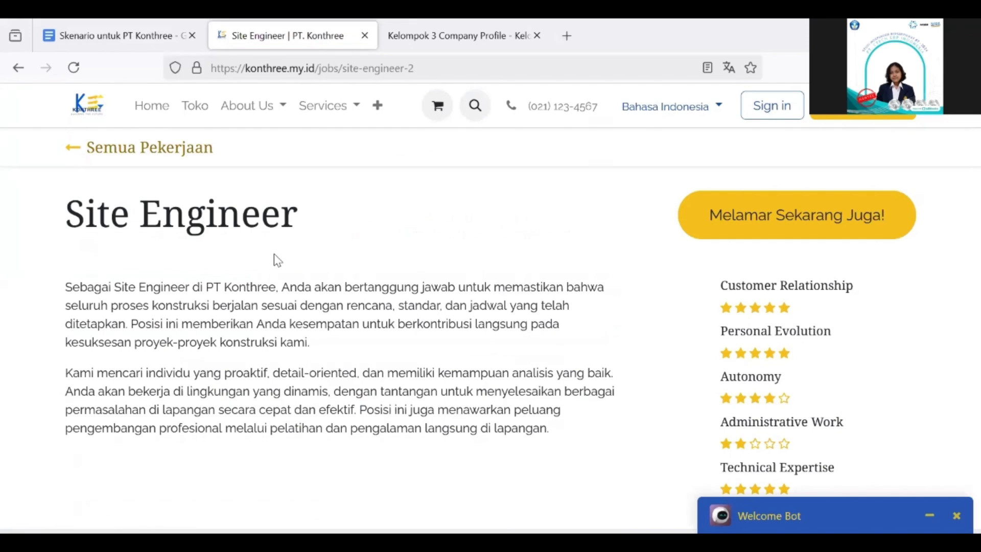
scroll(442, 254, down, 20)
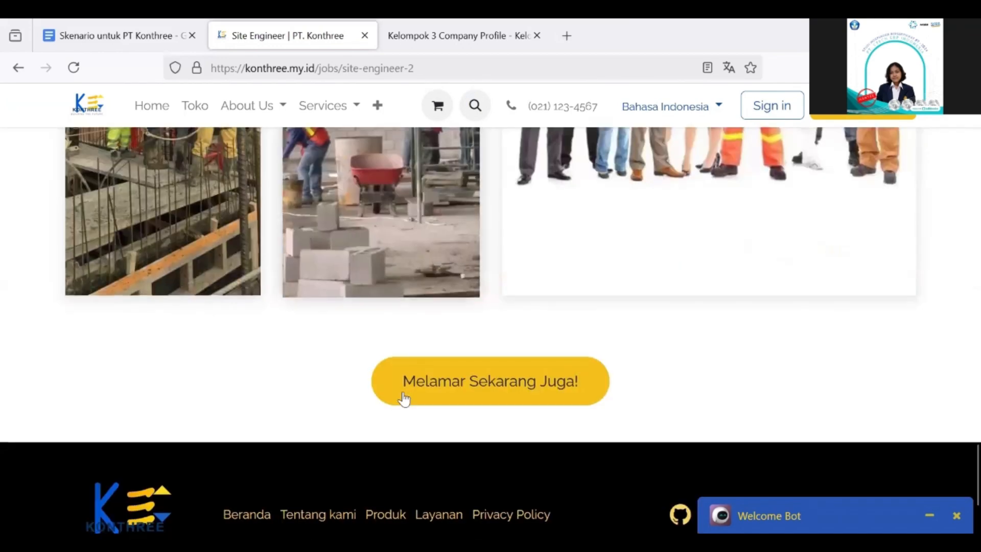
scroll(568, 418, up, 2)
scroll(569, 418, down, 5)
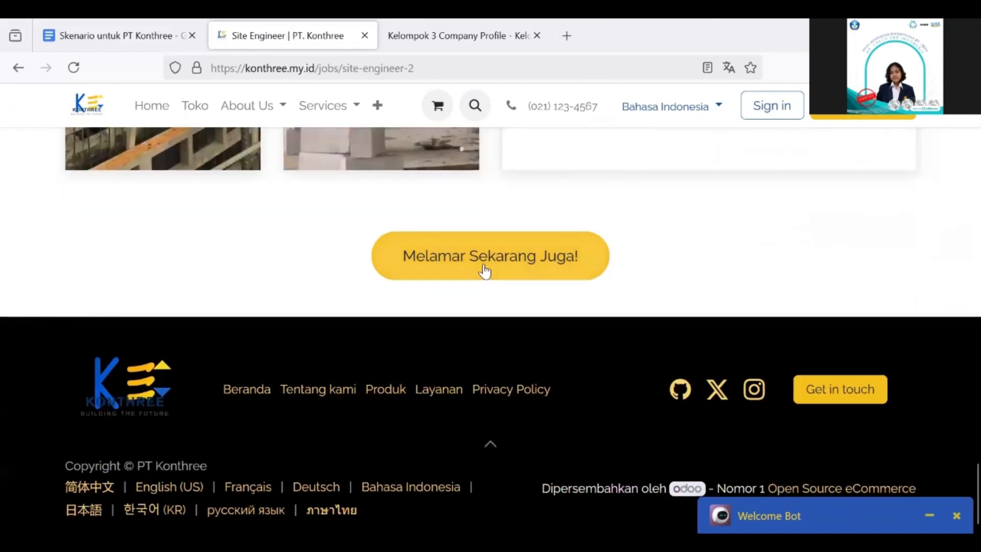
Start the Site Engineer application and enter the applicant's name, contact details and LinkedIn link
click(531, 271)
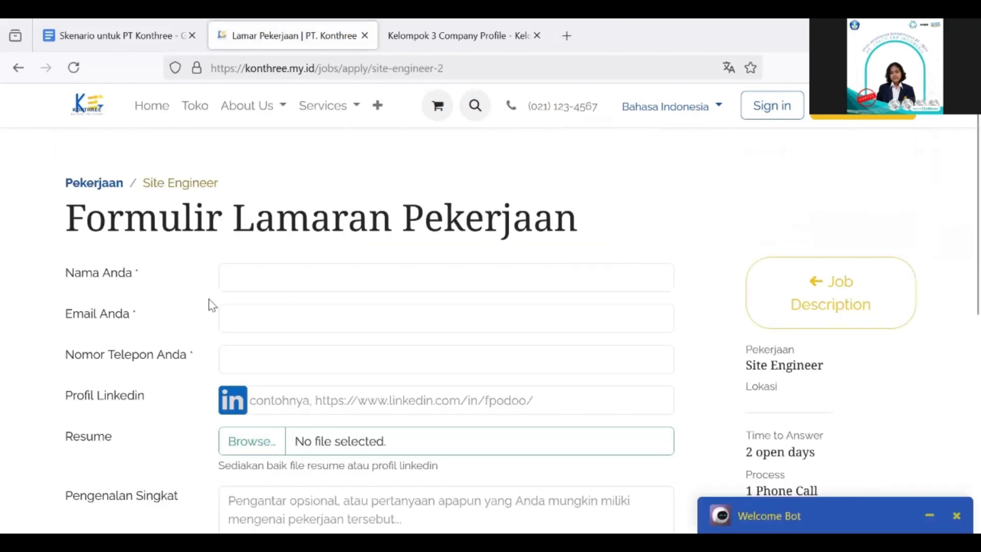
click(298, 277)
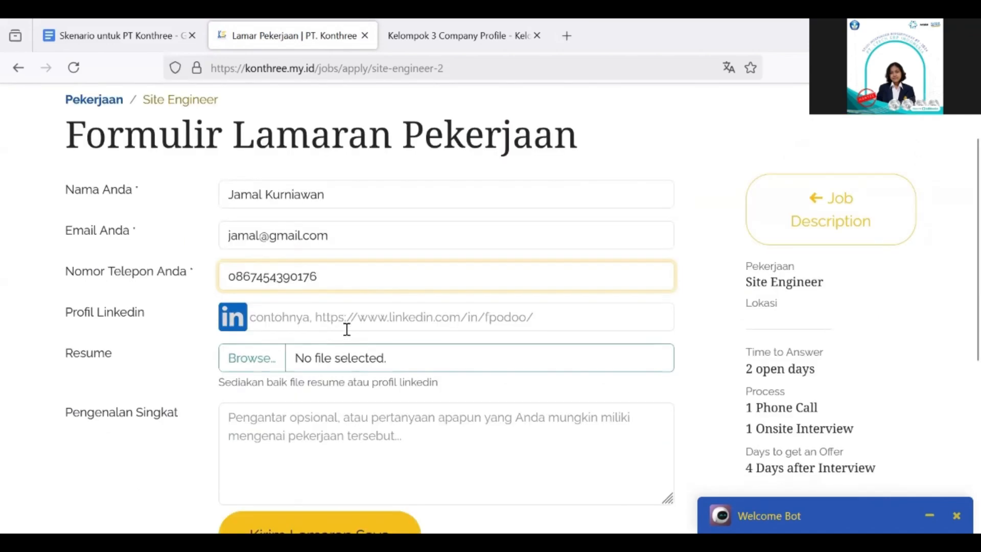
click(359, 322)
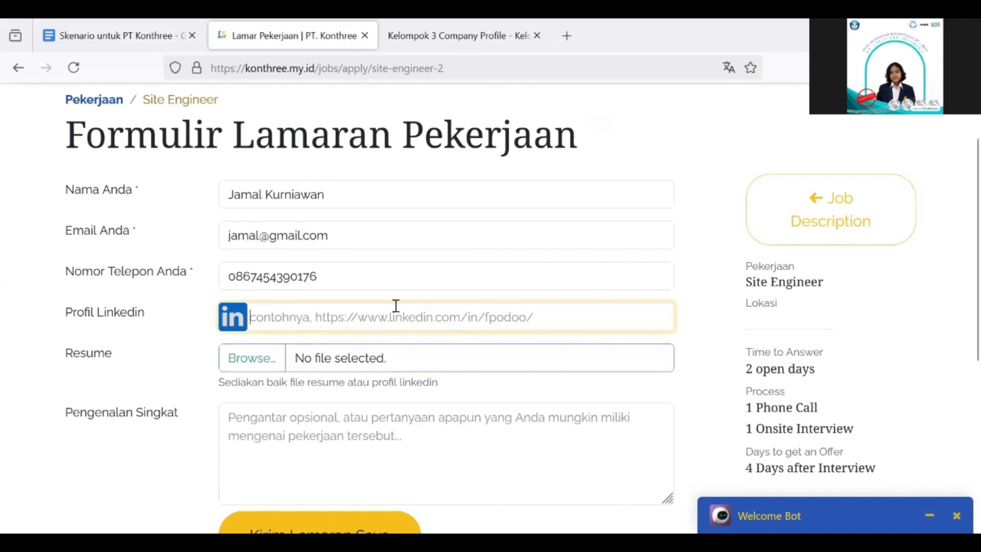
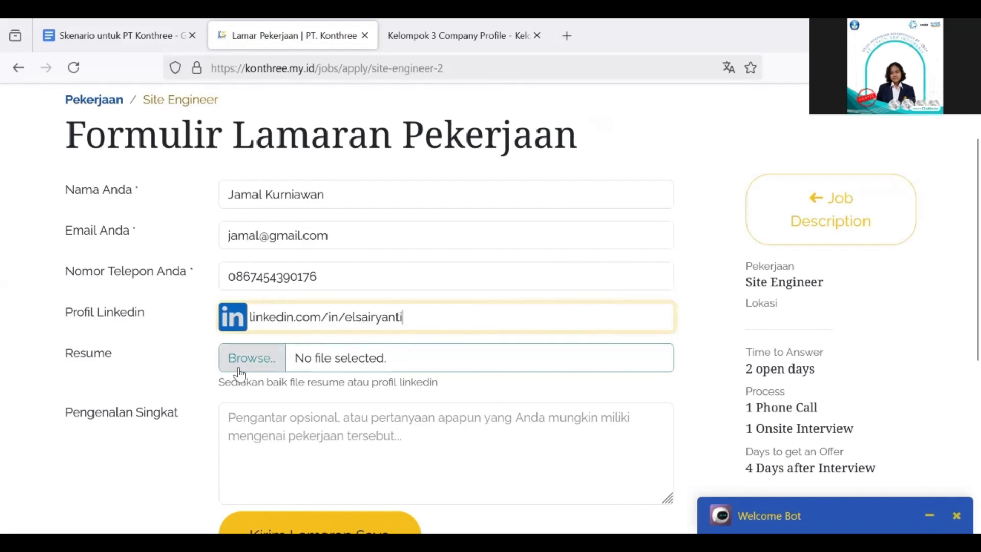
Attach the applicant's CV PDF from Downloads as the resume
click(248, 359)
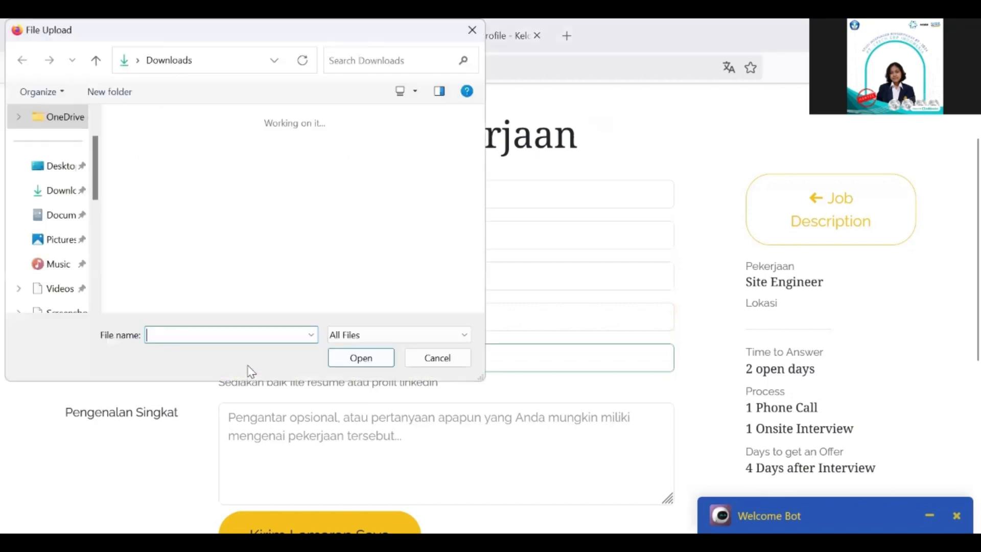
click(238, 166)
click(343, 357)
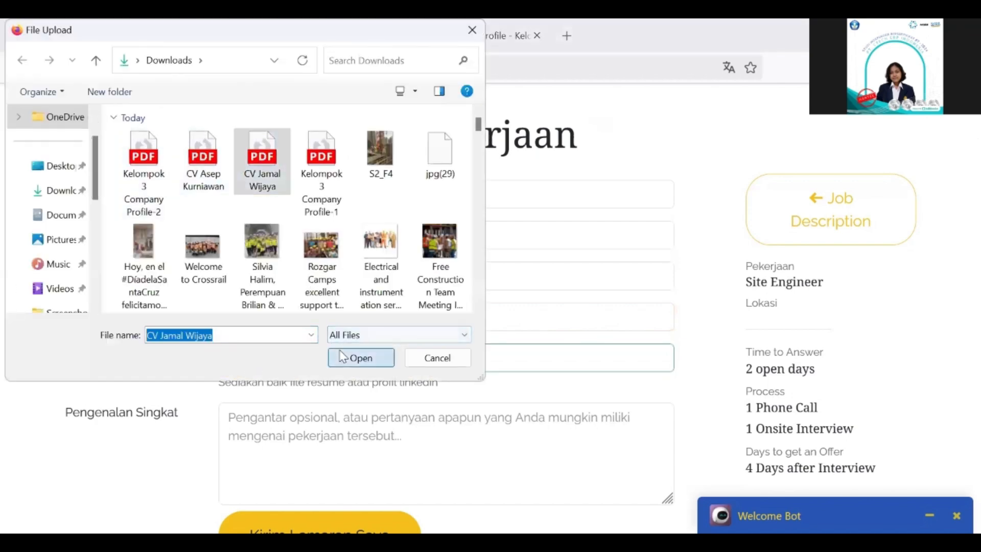
scroll(343, 356, down, 2)
scroll(341, 357, down, 1)
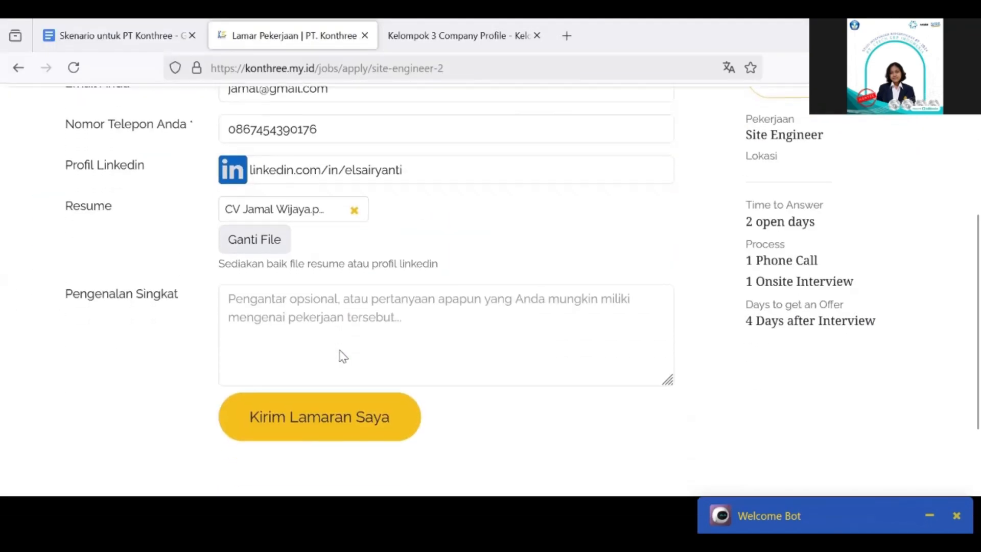
Paste the short introduction and submit the application with 'Kirim Lamaran Saya'
click(291, 320)
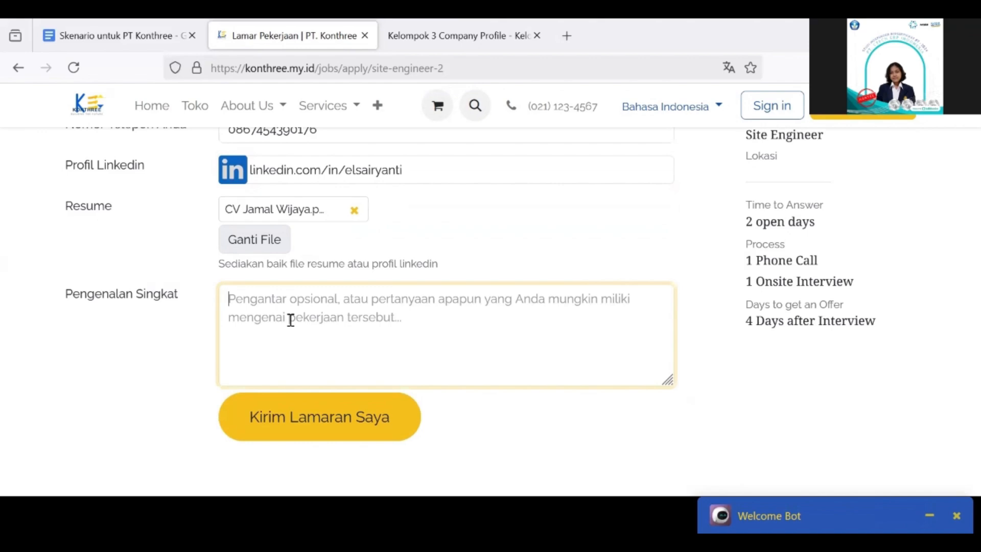
key(ctrl+v)
scroll(408, 256, up, 3)
scroll(407, 256, down, 4)
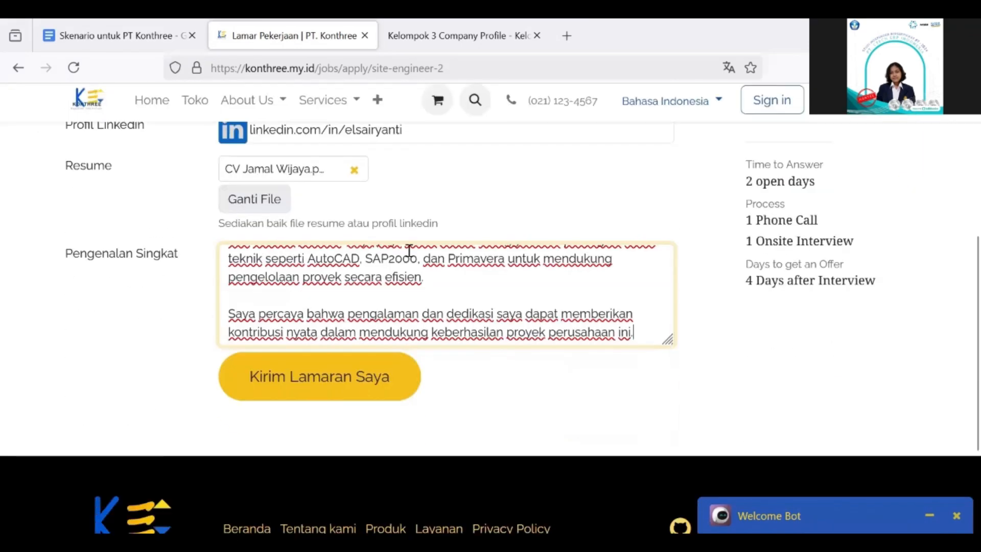
scroll(460, 214, up, 1)
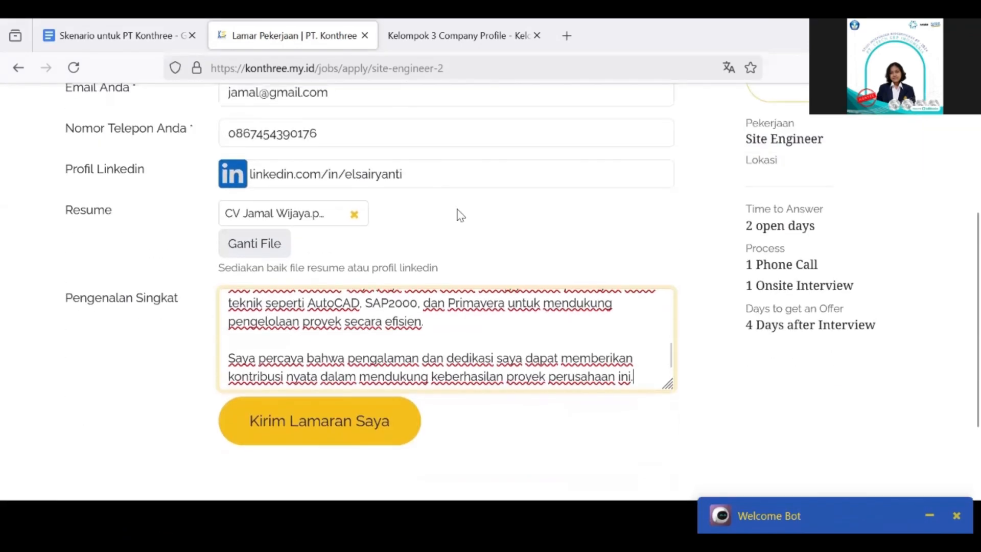
scroll(460, 215, down, 1)
click(344, 393)
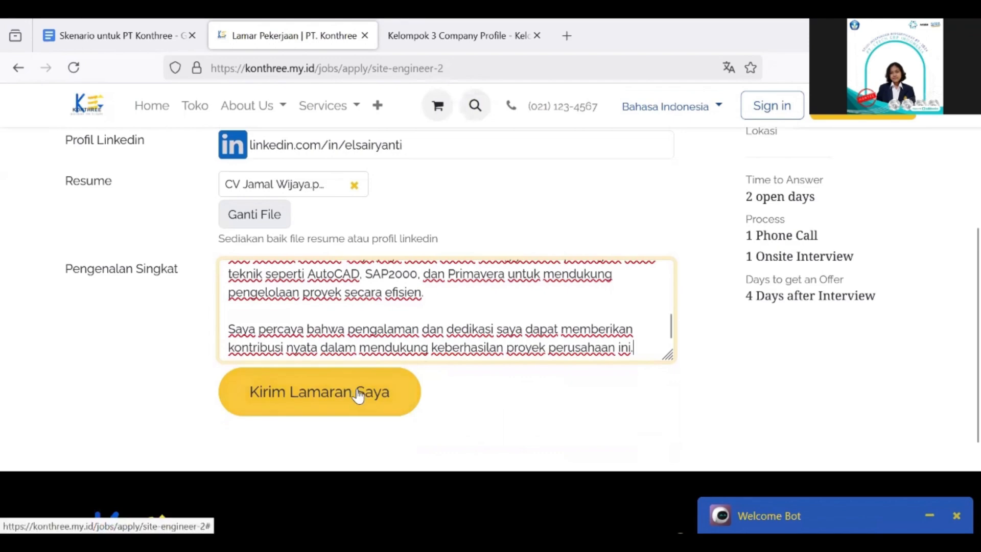
scroll(532, 266, down, 2)
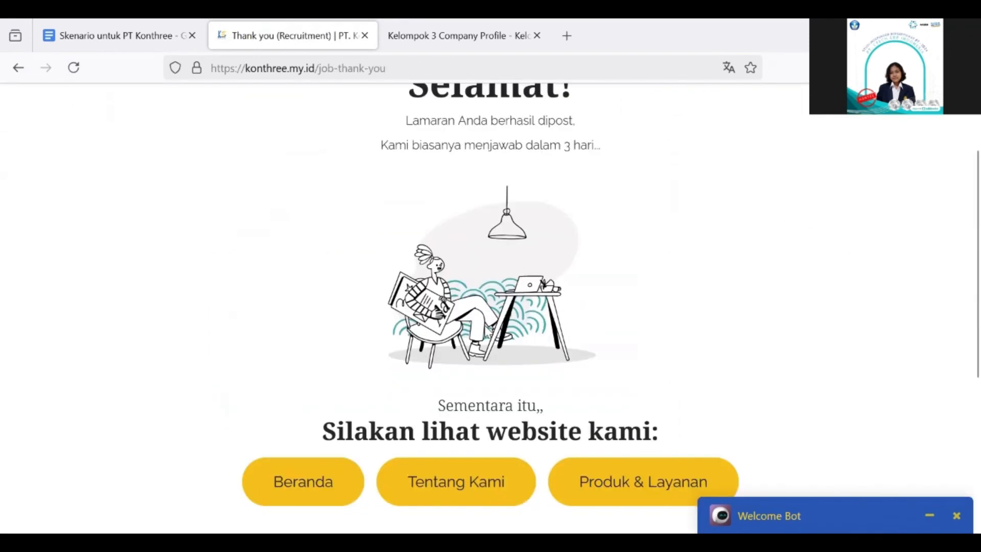
Scroll through the 'Selamat!' thank-you page confirming the posted application, then return to the top
scroll(554, 317, up, 2)
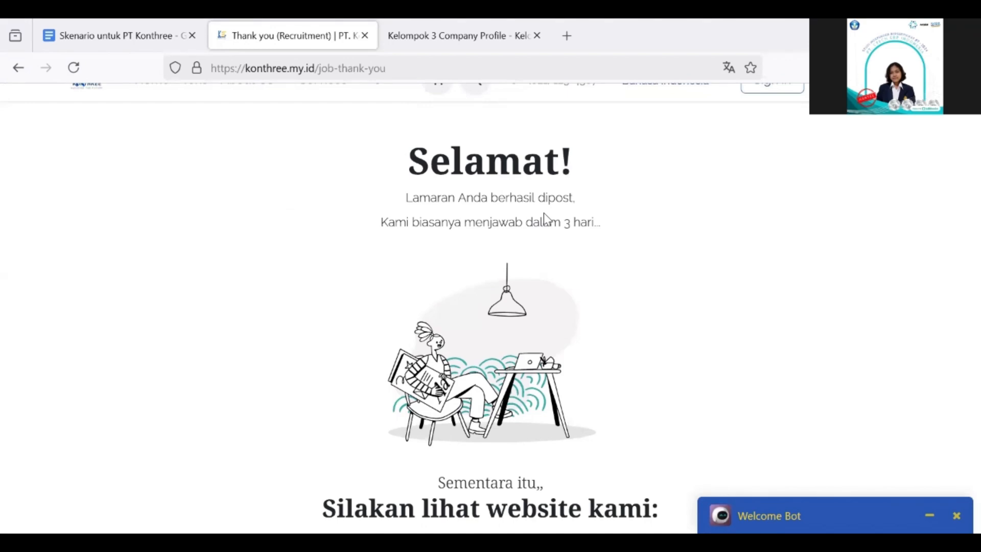
scroll(544, 212, down, 5)
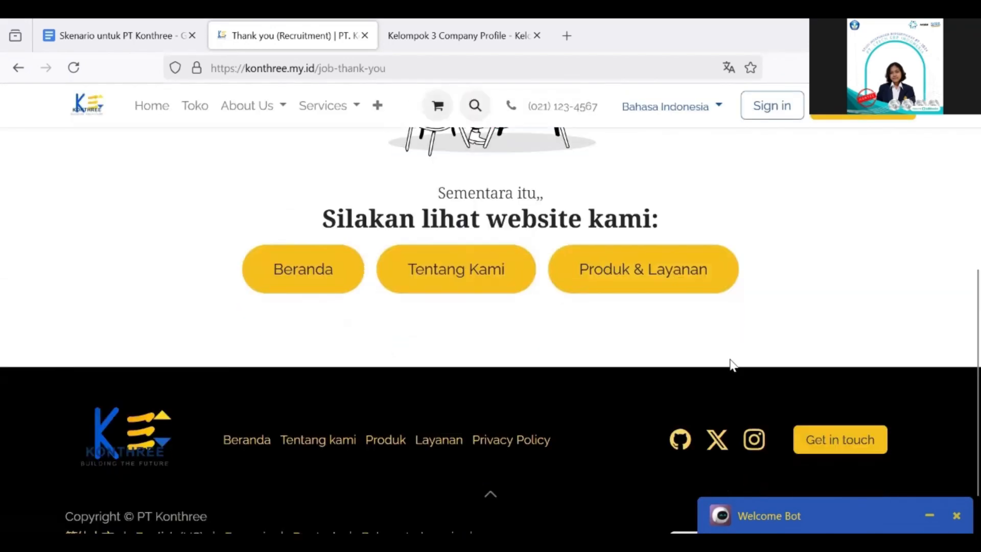
scroll(559, 221, up, 3)
scroll(560, 222, up, 3)
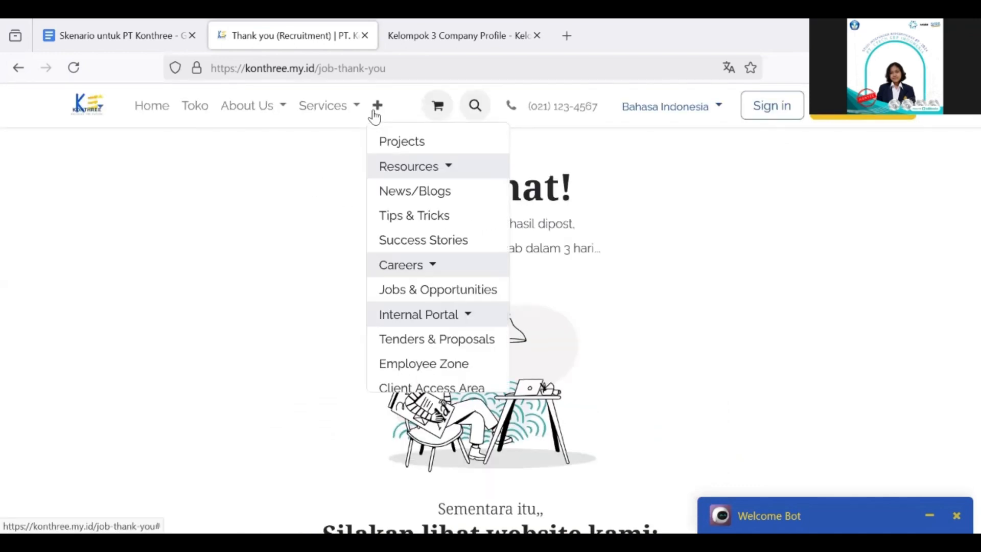
Go to Jobs & Opportunities from the '+' menu and show the open positions list
mouse_move(381, 113)
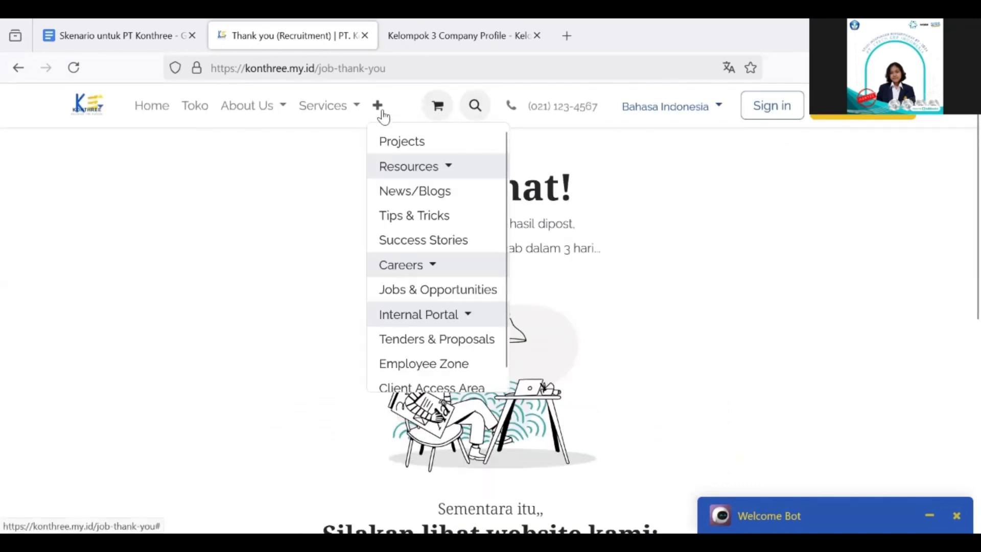
click(436, 291)
scroll(363, 306, down, 4)
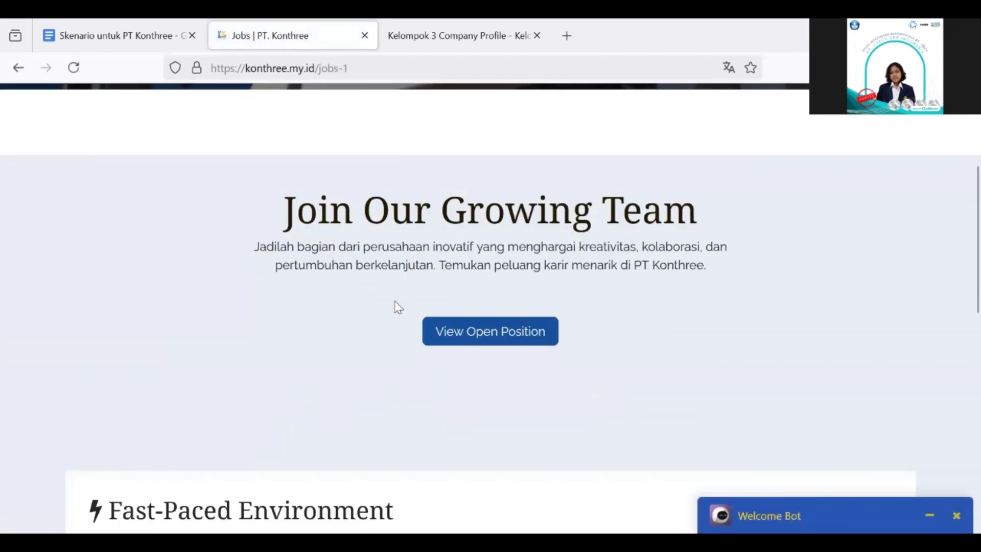
click(494, 331)
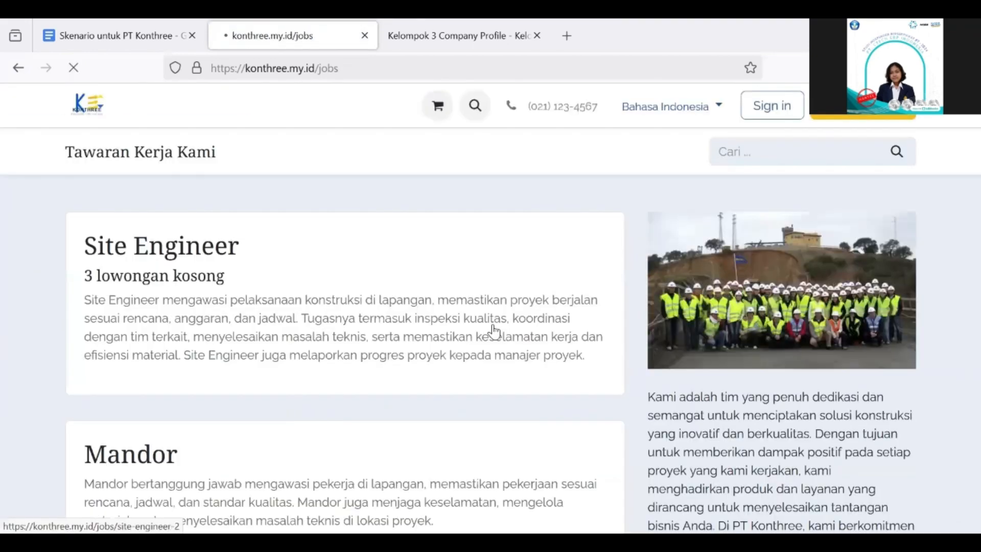
scroll(493, 332, down, 5)
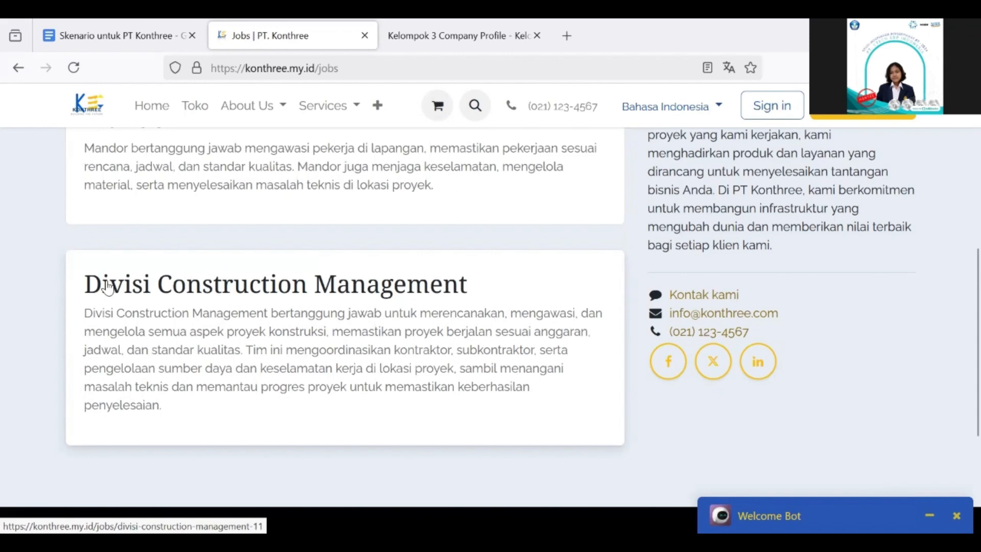
click(309, 284)
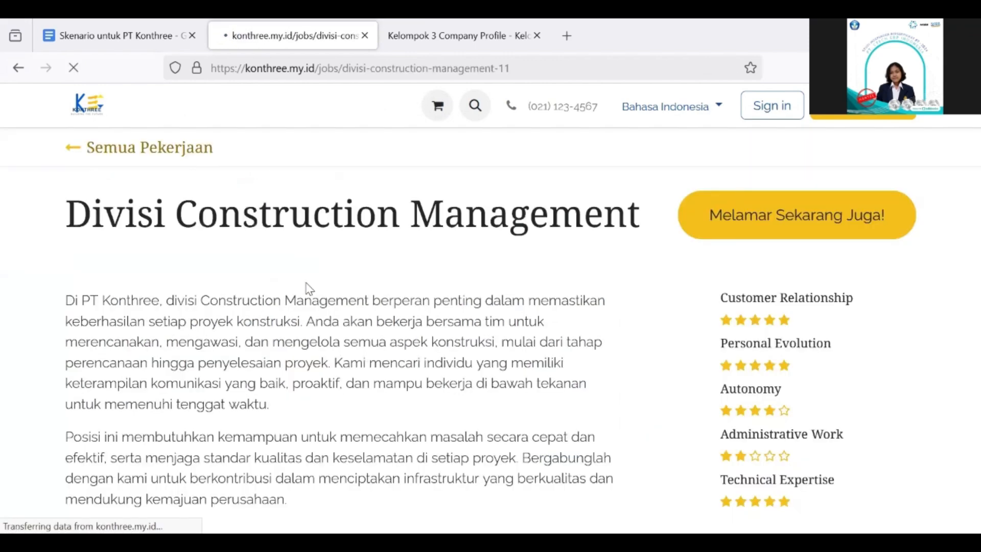
scroll(363, 322, down, 2)
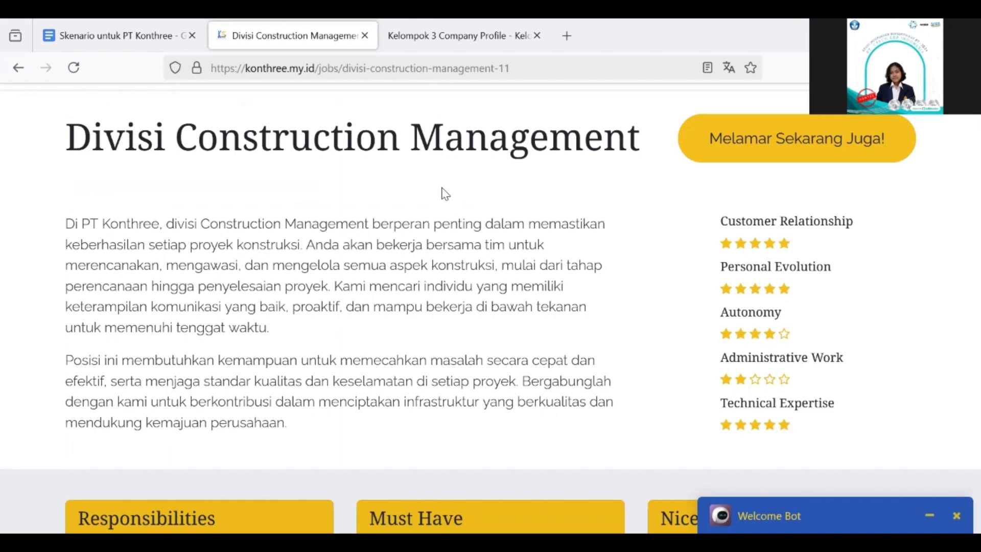
scroll(480, 221, down, 10)
scroll(462, 311, up, 3)
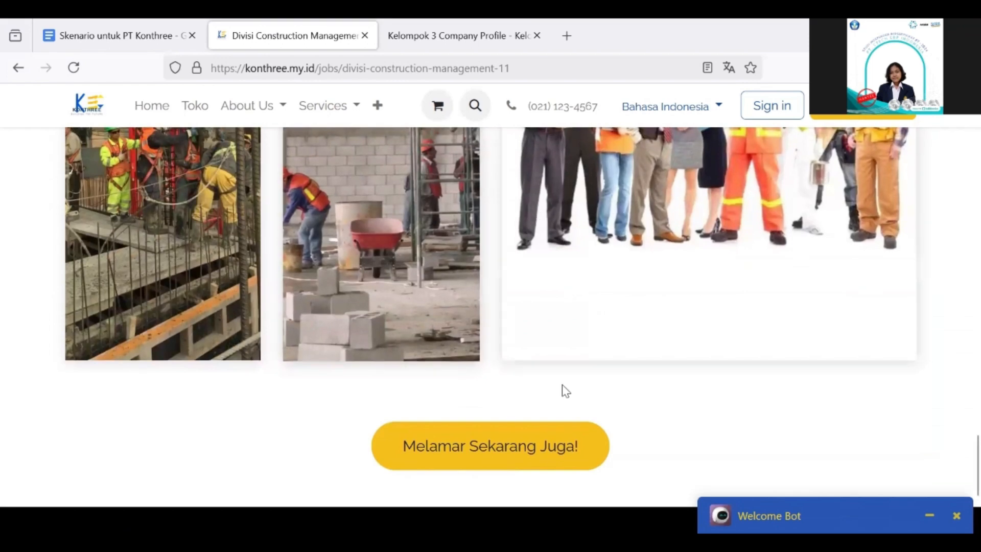
Start the Divisi Construction Management application, enter the applicant's full name, and submit it
click(495, 451)
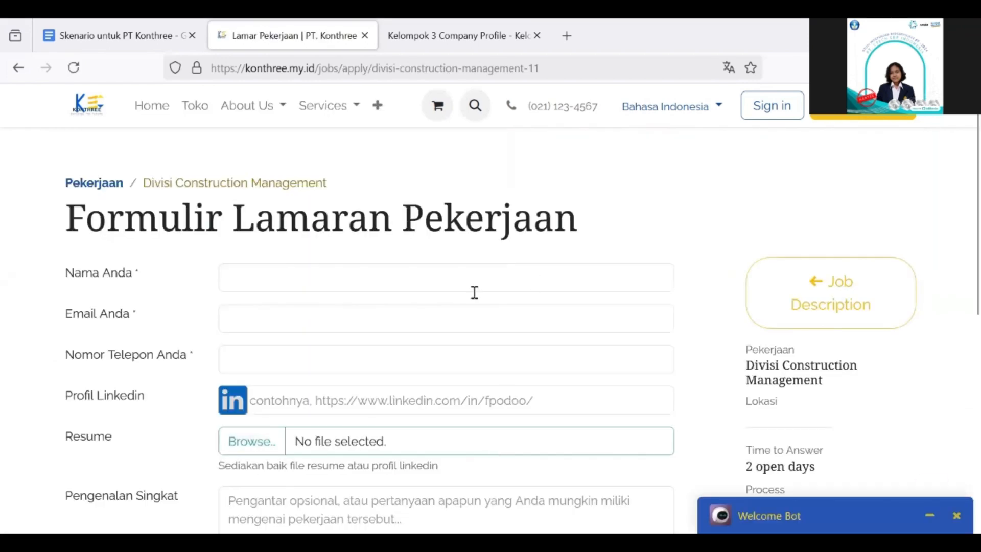
click(452, 277)
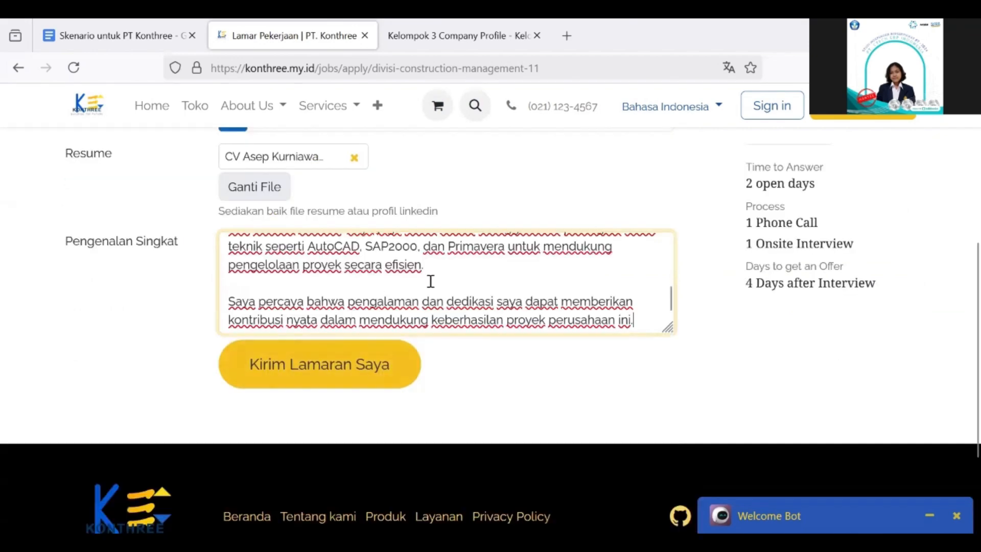
scroll(506, 175, up, 4)
scroll(506, 175, down, 4)
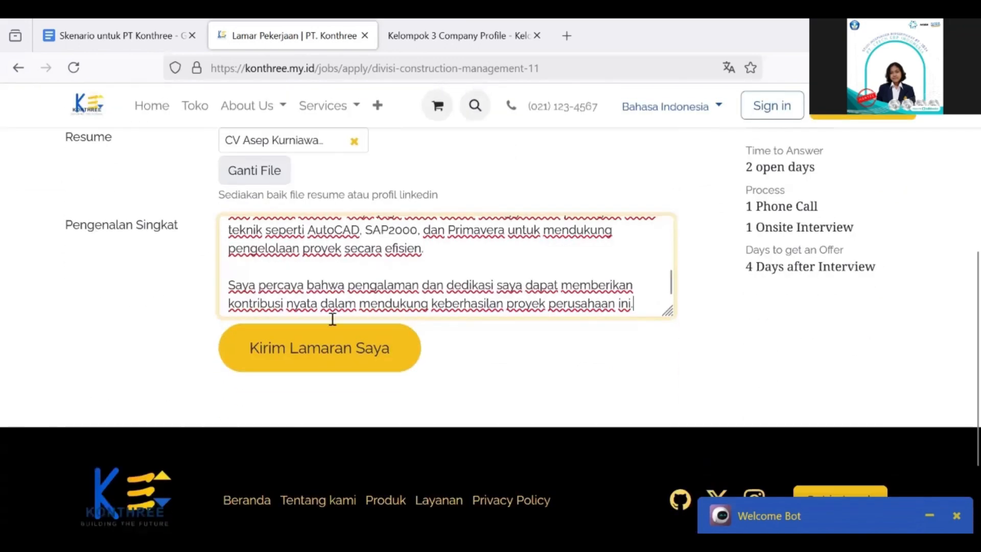
click(308, 359)
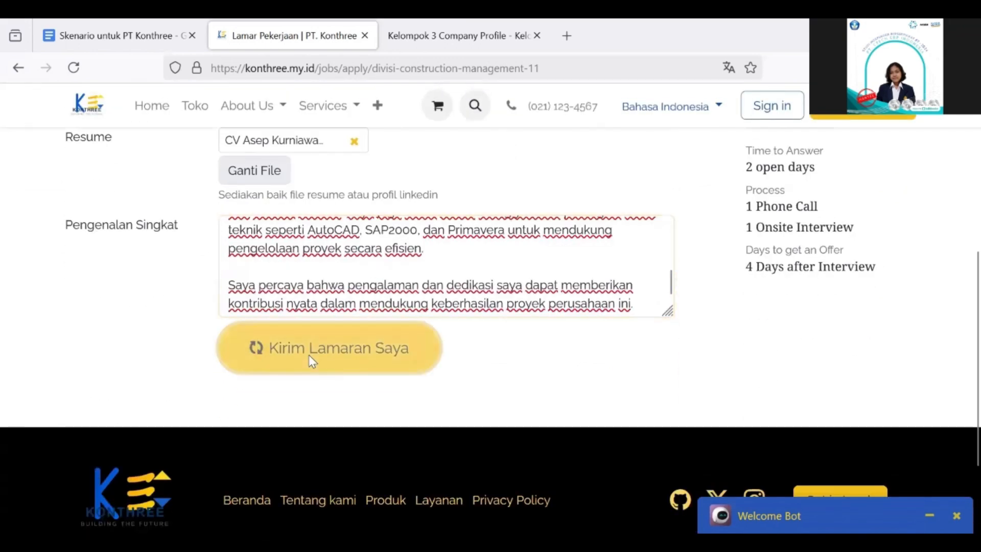
scroll(308, 357, down, 1)
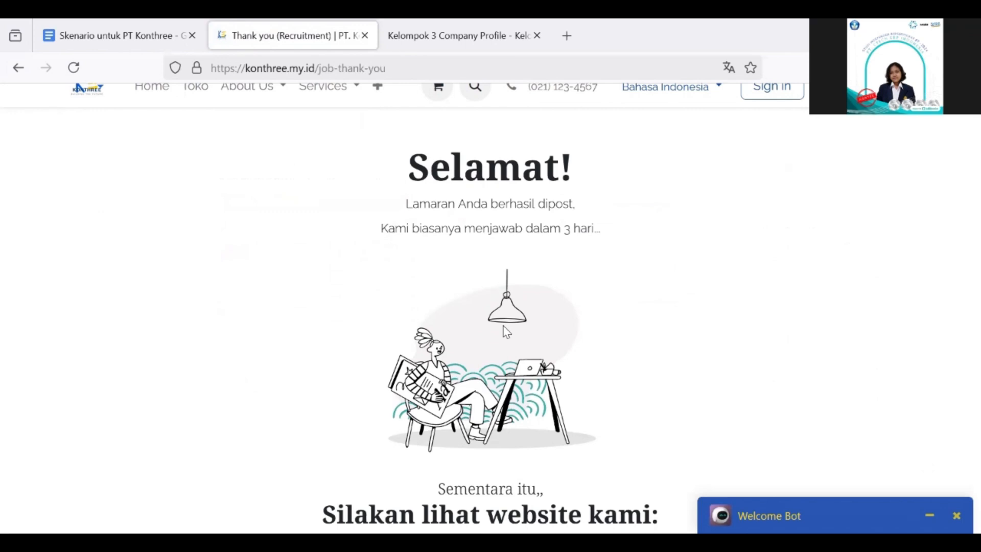
Return to the top of the thank-you page and open the '+' navbar menu
scroll(481, 256, up, 1)
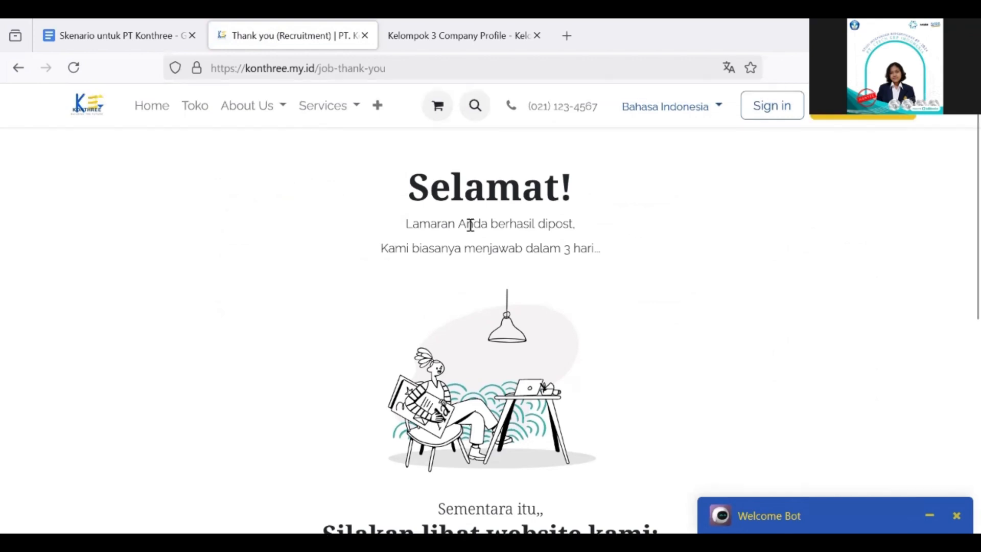
click(379, 109)
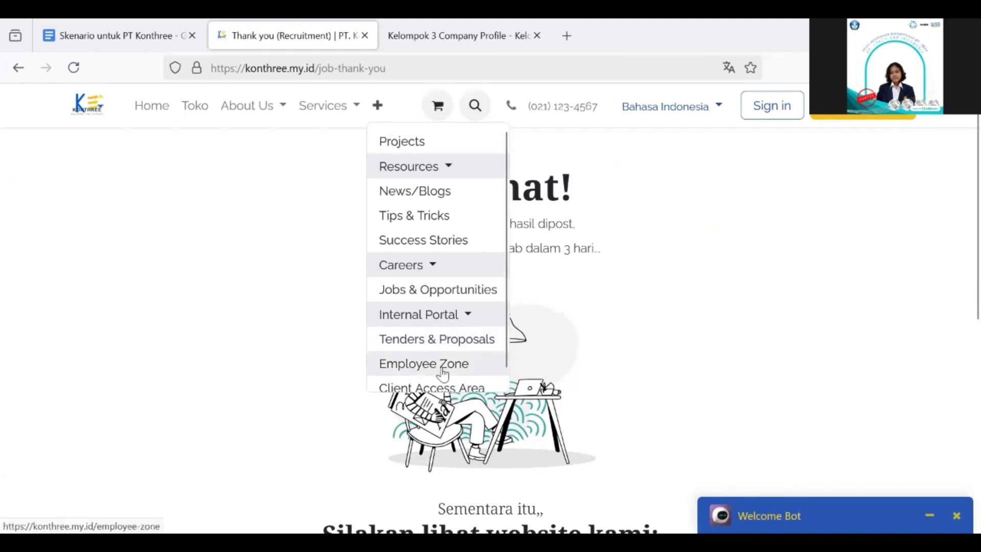
Choose Tenders & Proposals under Internal Portal, which leads to the login page
scroll(443, 373, down, 1)
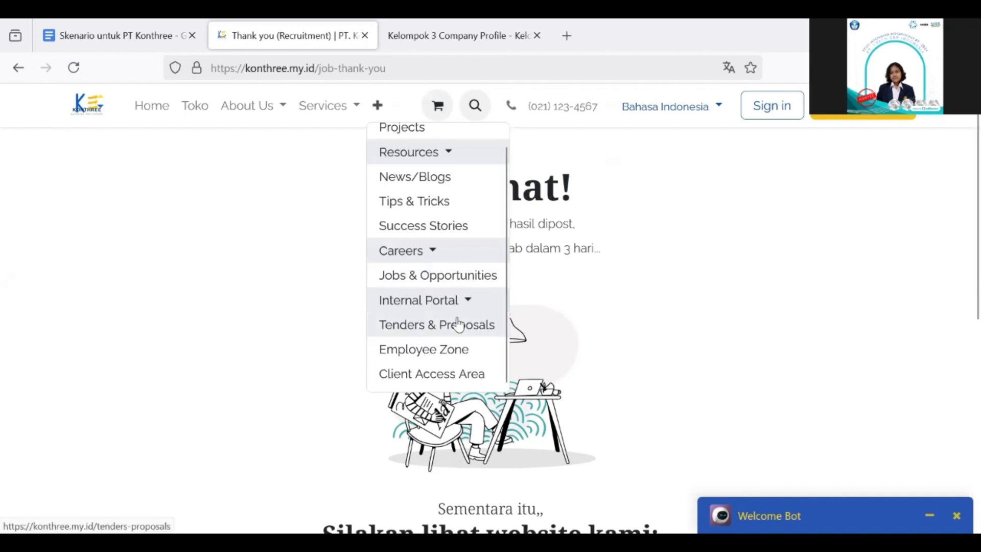
click(431, 331)
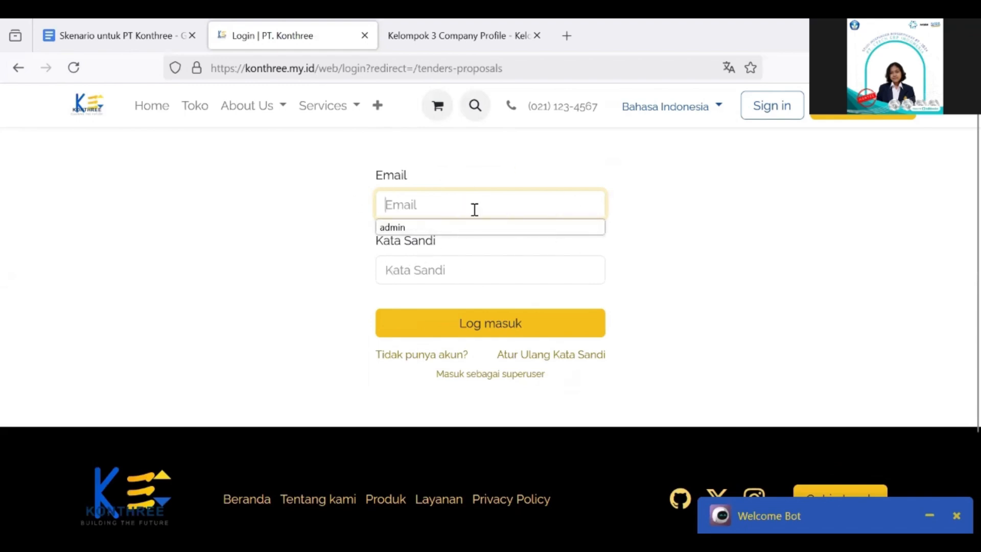
Log in with the employee's username and account password, dismissing the browser's saved-login prompts
click(384, 250)
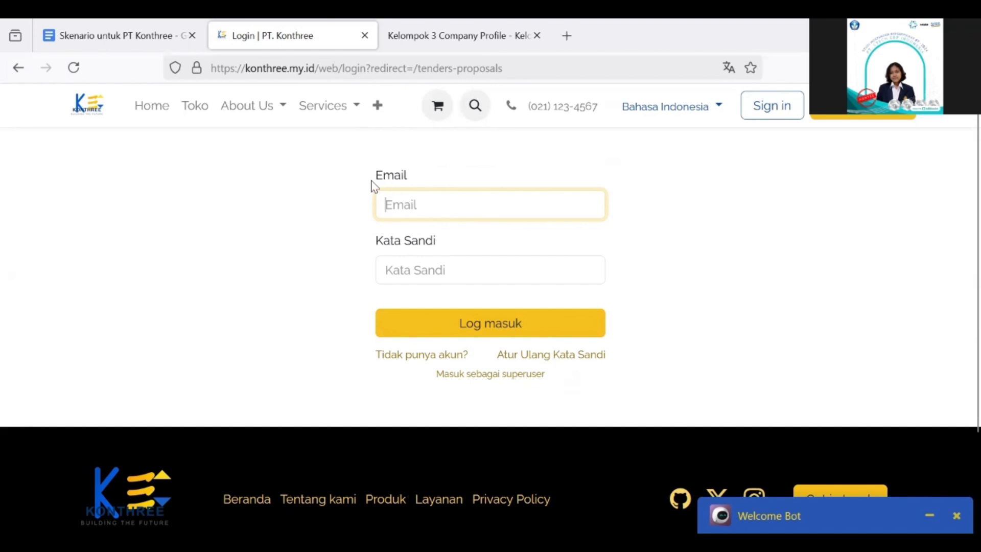
click(410, 206)
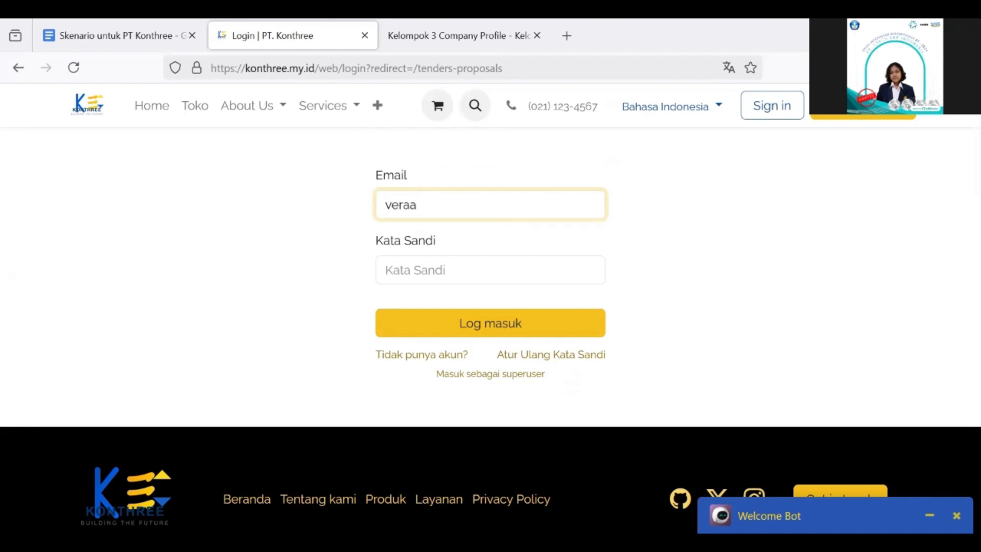
click(407, 270)
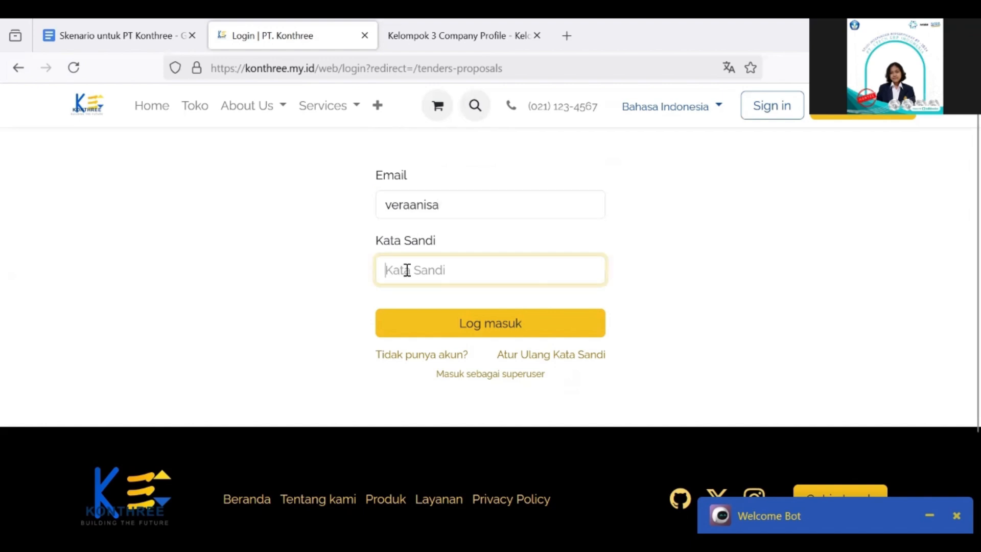
text(123456)
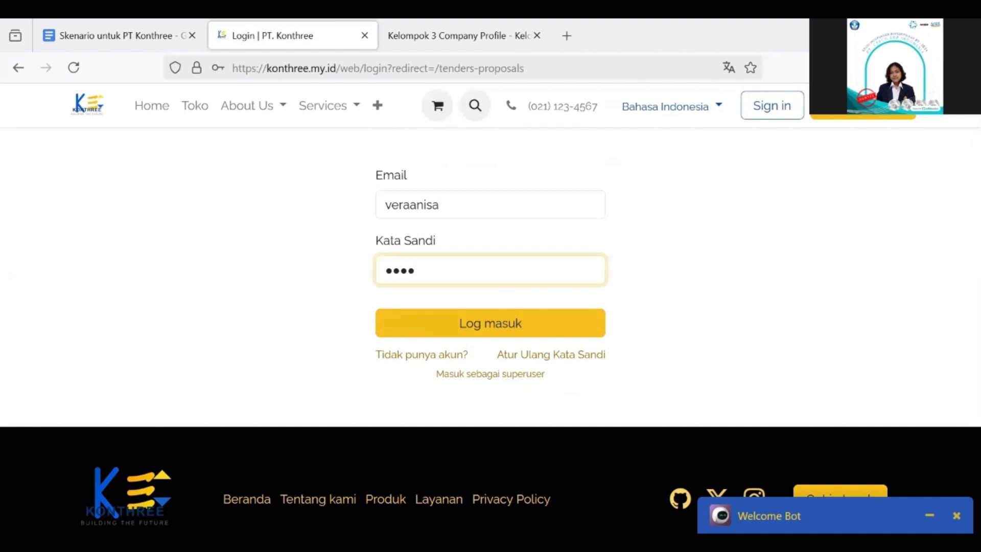
text(7890123)
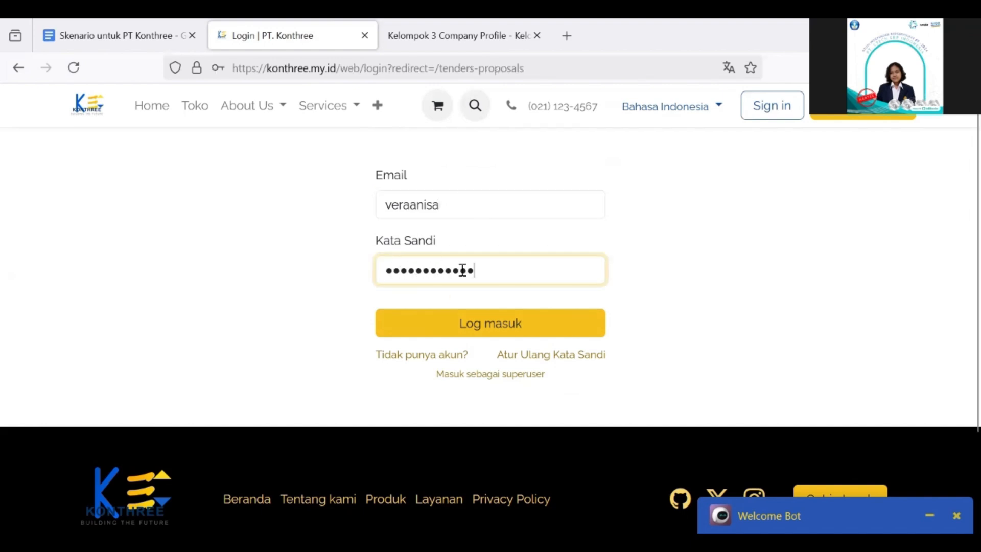
click(516, 326)
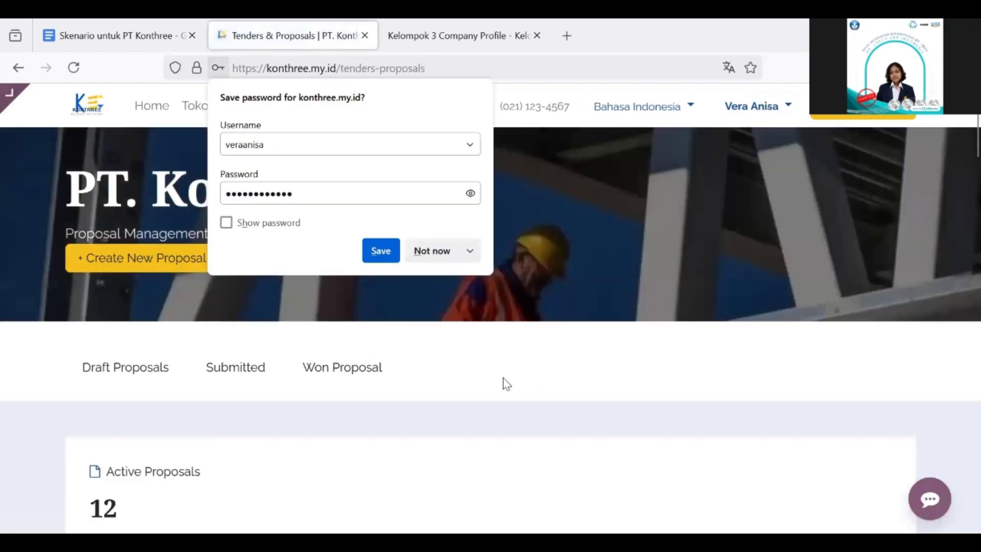
click(503, 379)
scroll(503, 378, down, 2)
Scroll through the Tenders & Proposals dashboard's proposal statistics
scroll(490, 275, up, 2)
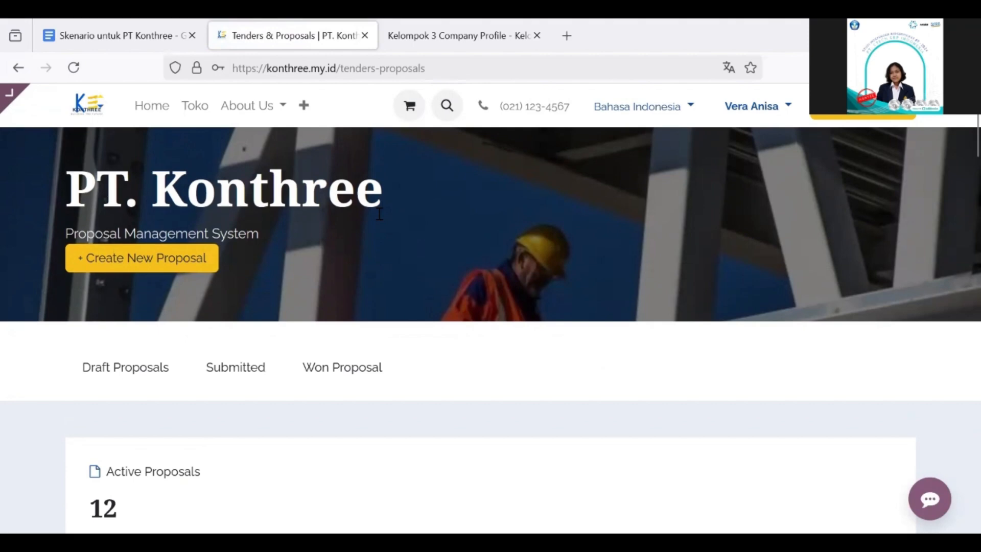
scroll(379, 215, down, 1)
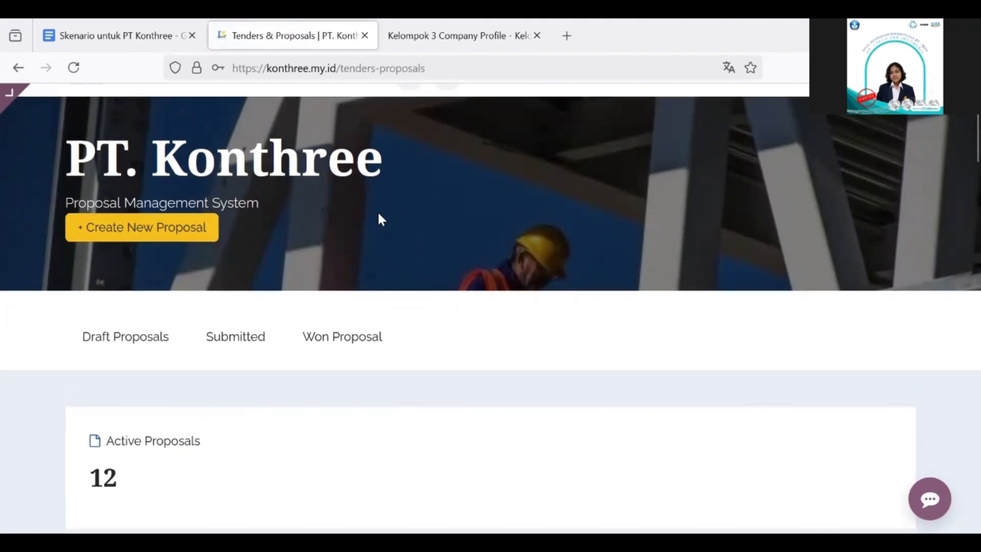
scroll(379, 215, down, 5)
scroll(378, 215, down, 3)
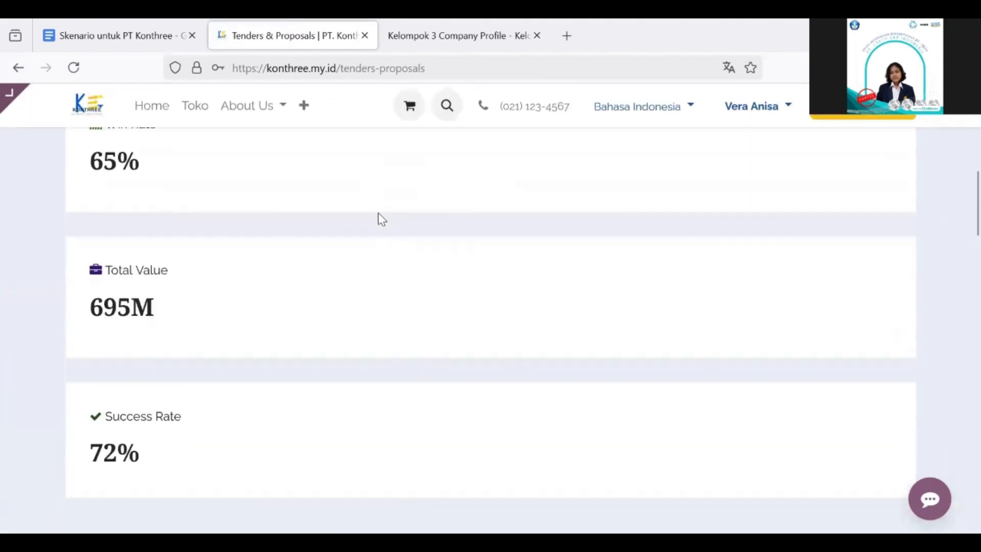
scroll(378, 214, up, 6)
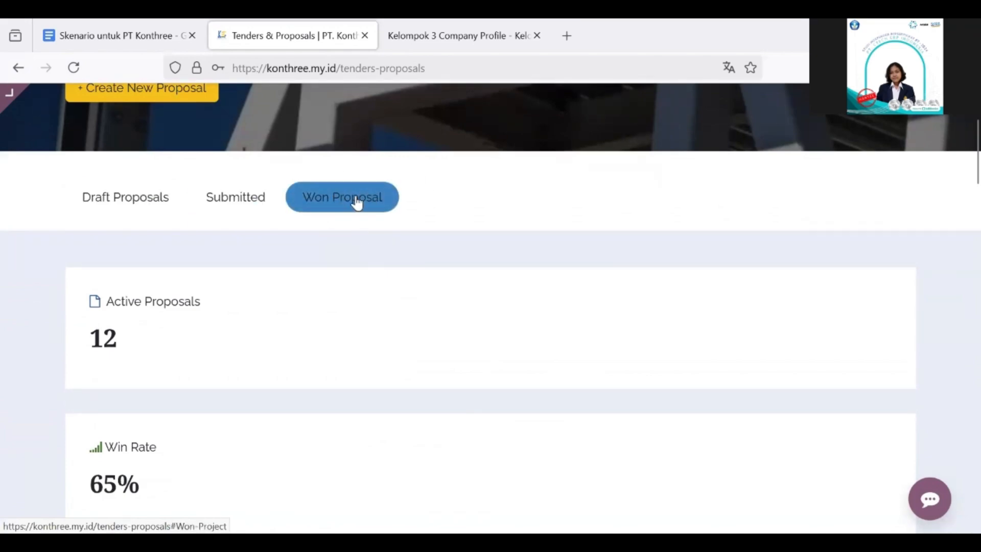
Review the Draft, Submitted and Won proposal listings, then open the '+' menu
click(128, 201)
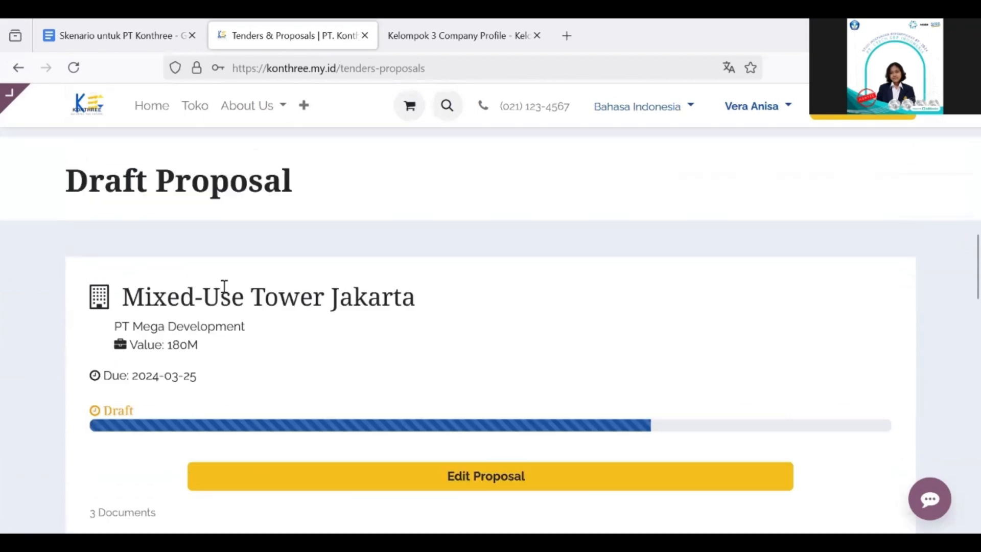
scroll(200, 251, down, 15)
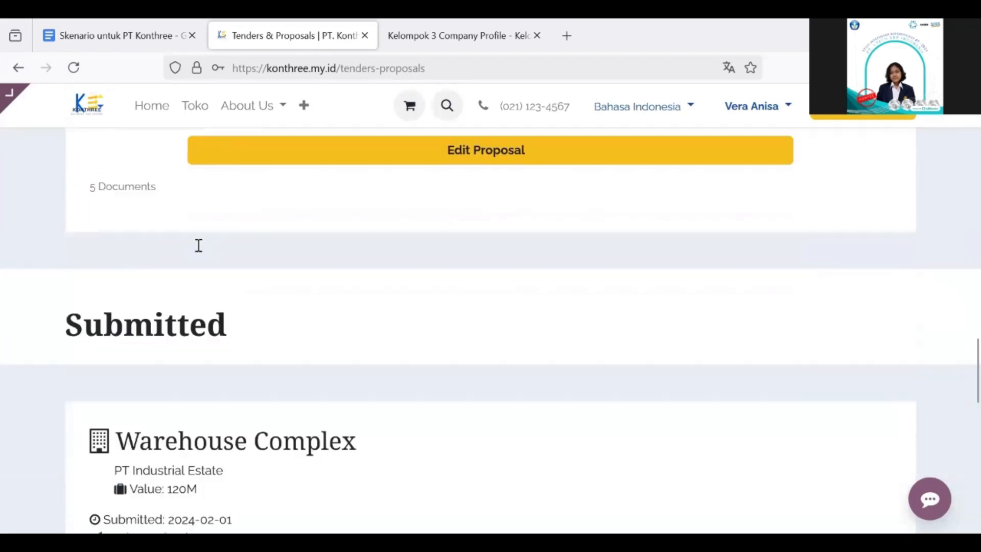
scroll(201, 252, down, 10)
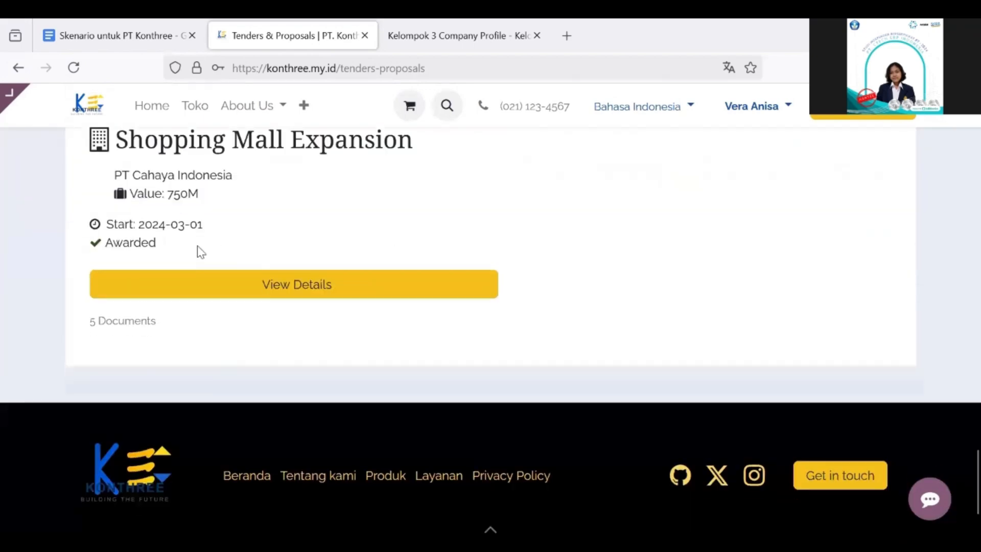
scroll(199, 245, up, 2)
scroll(199, 245, up, 6)
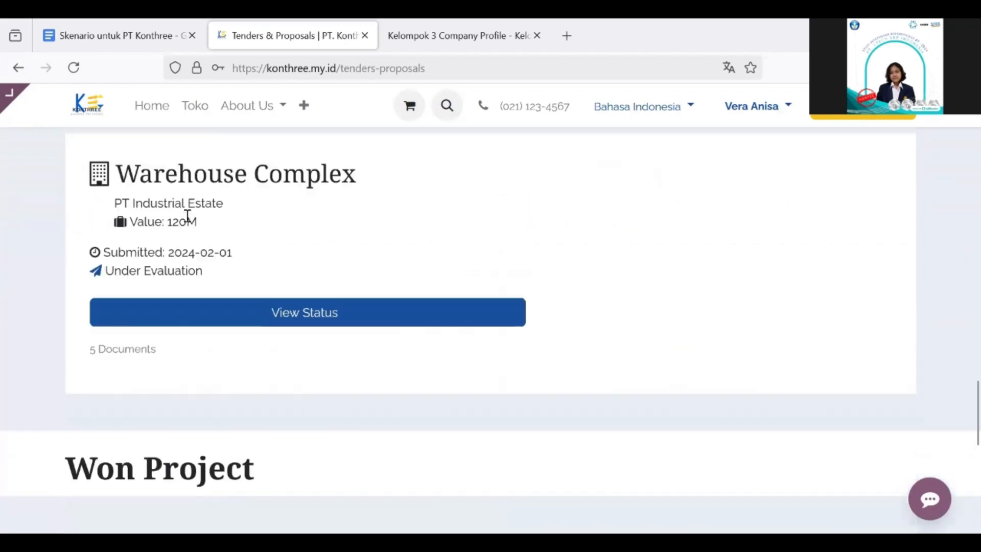
scroll(194, 217, up, 6)
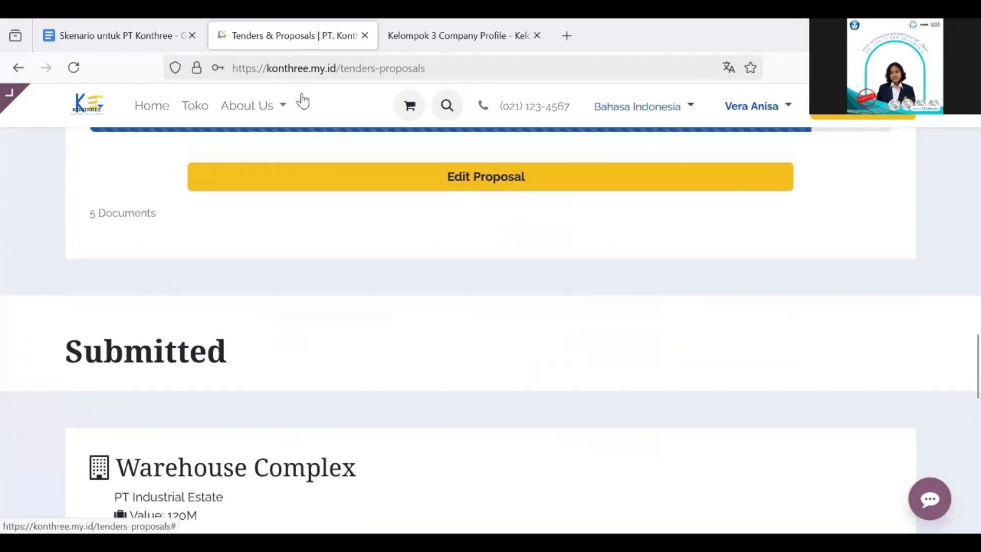
click(308, 112)
scroll(358, 301, down, 4)
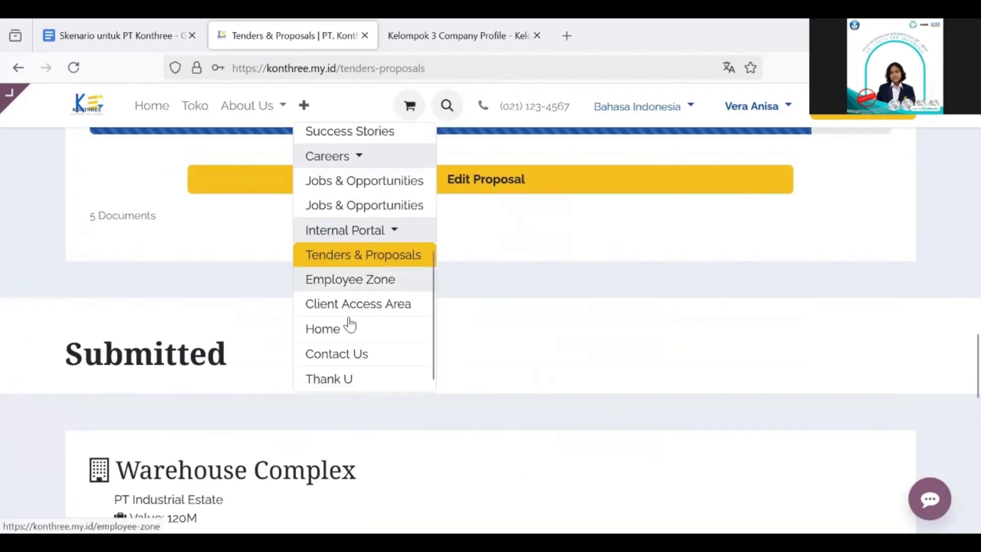
Open the Employee Zone page and minimize the Welcome Bot chat panel
click(383, 287)
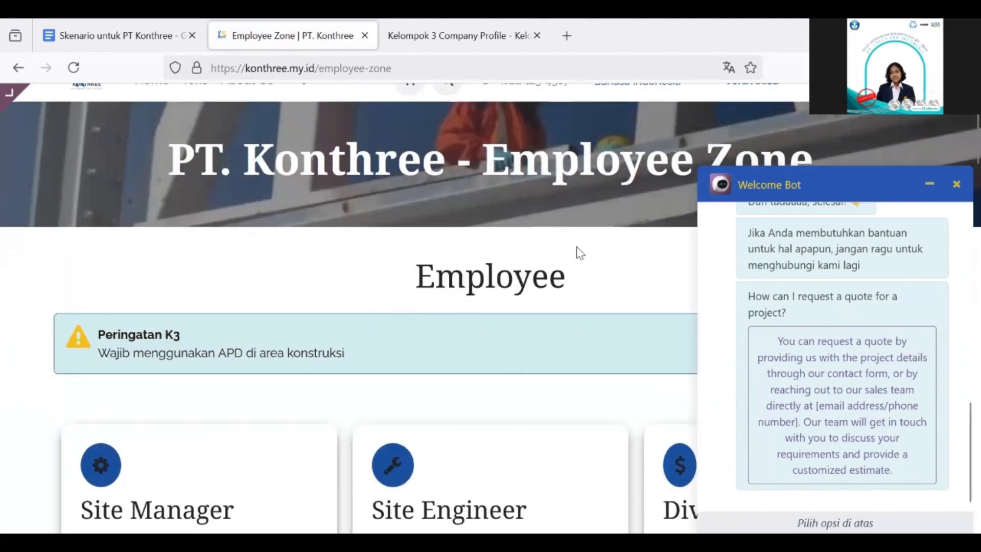
click(925, 189)
scroll(723, 364, down, 4)
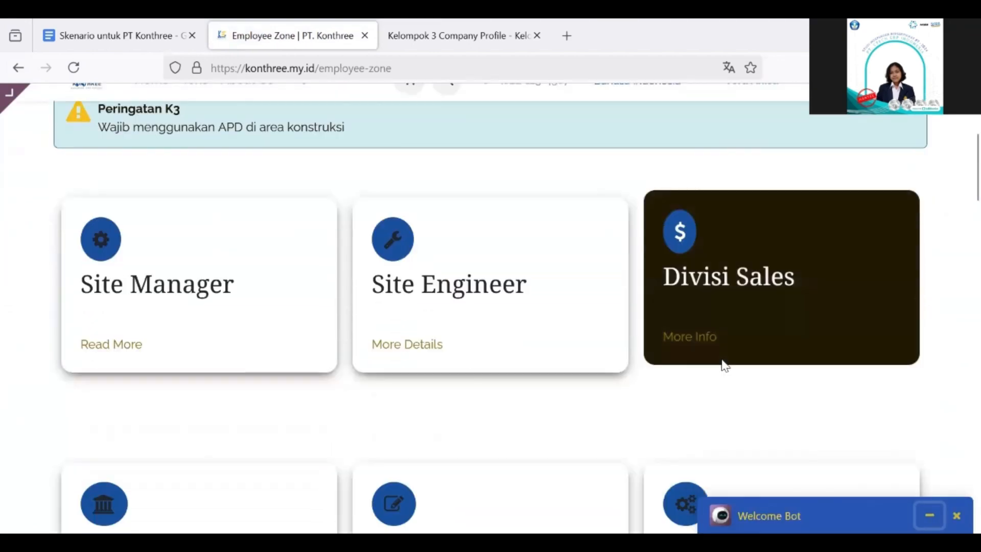
scroll(723, 364, up, 2)
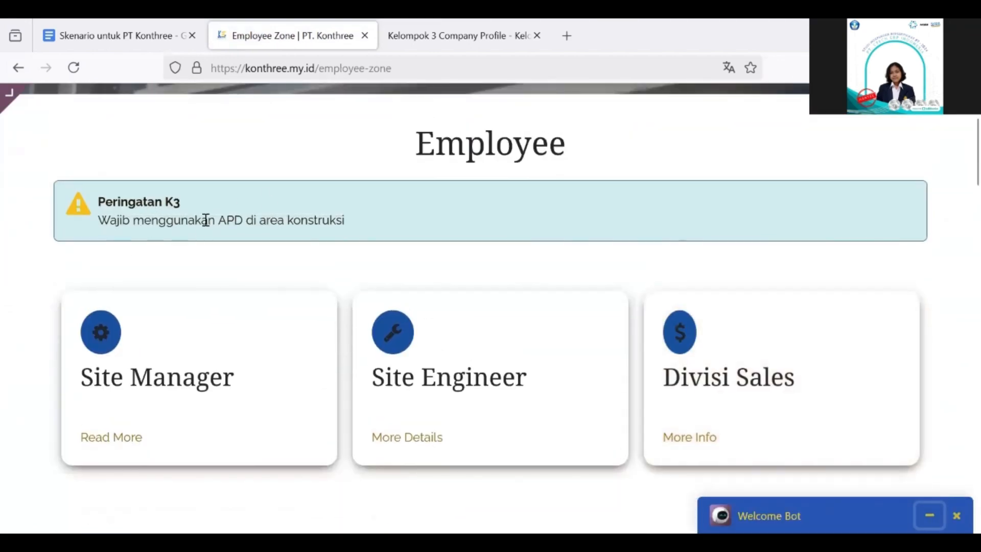
Review division cards, project progress, attendance, documents and announcements, then open the '+' menu
scroll(280, 251, down, 2)
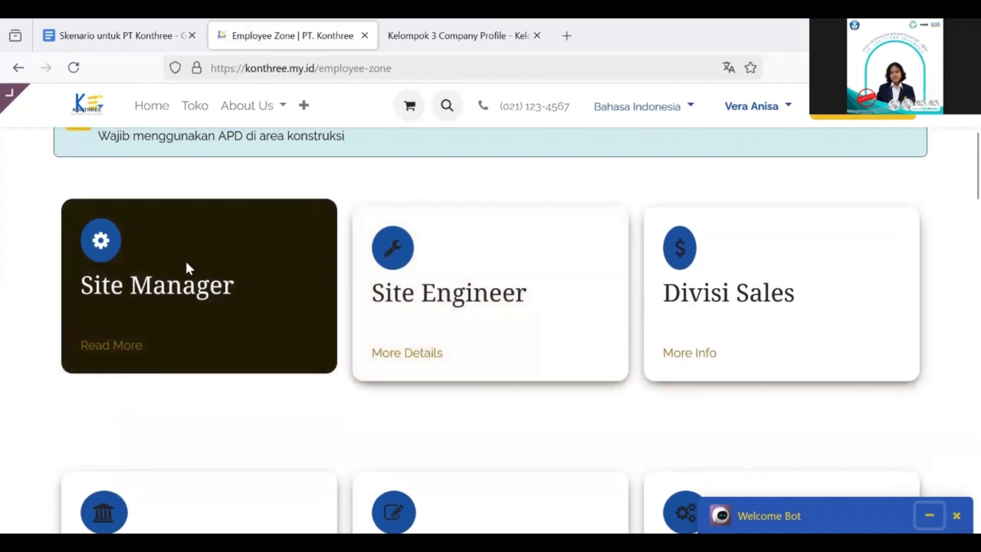
scroll(712, 307, down, 1)
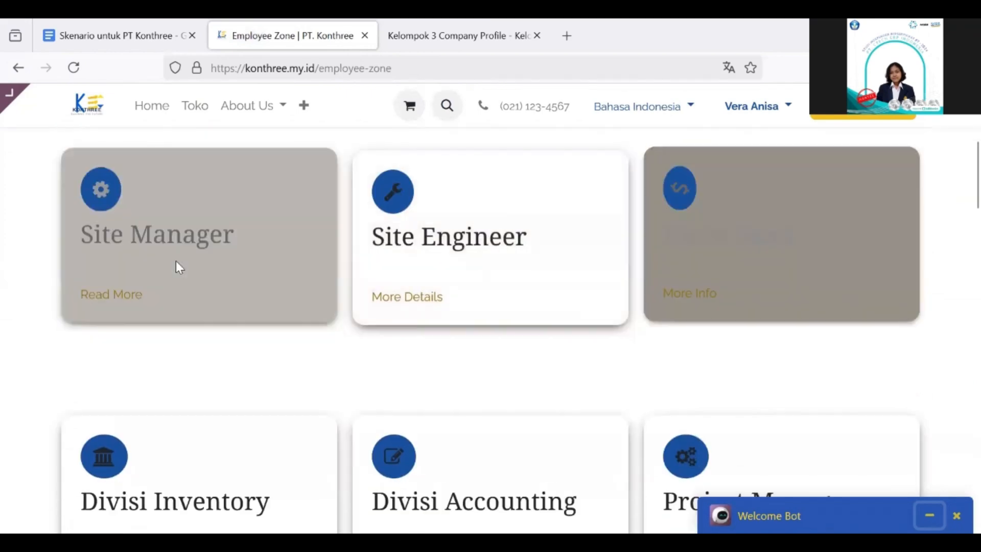
scroll(712, 288, down, 10)
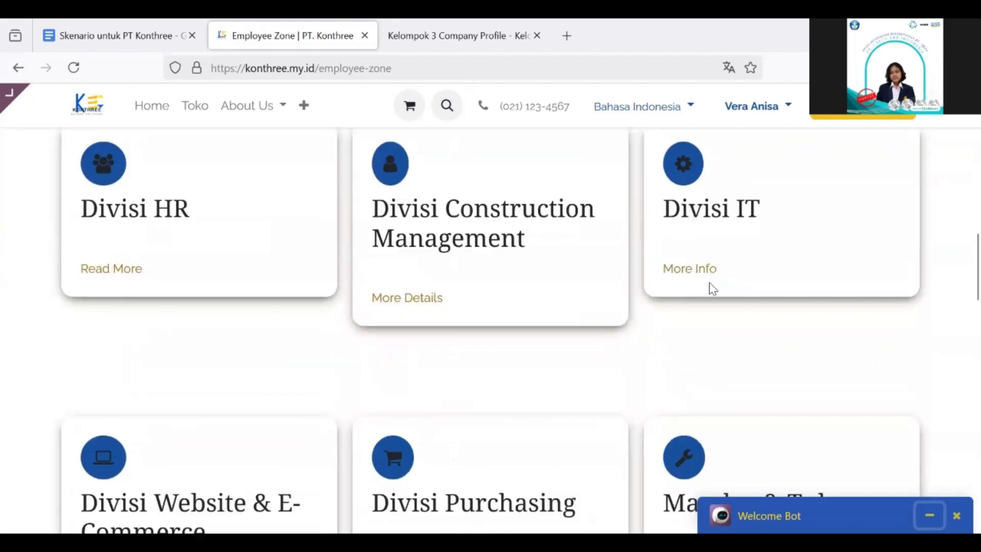
scroll(534, 352, down, 5)
scroll(365, 285, down, 4)
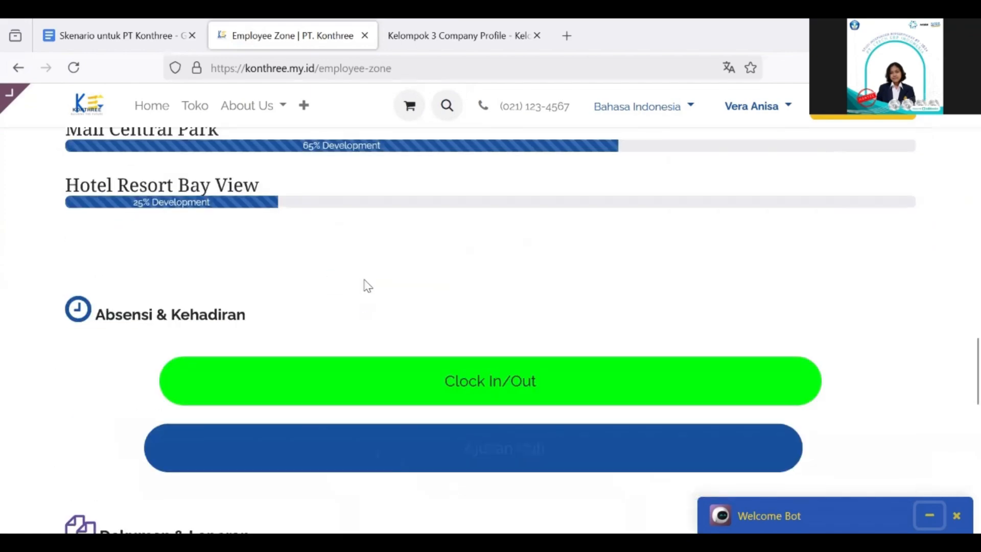
scroll(222, 355, down, 5)
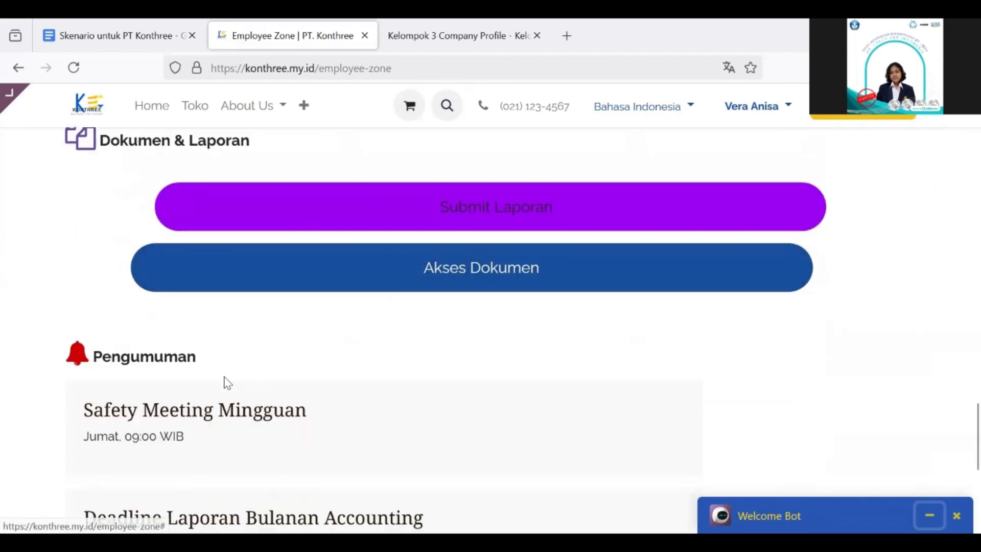
scroll(277, 370, down, 2)
scroll(277, 370, up, 2)
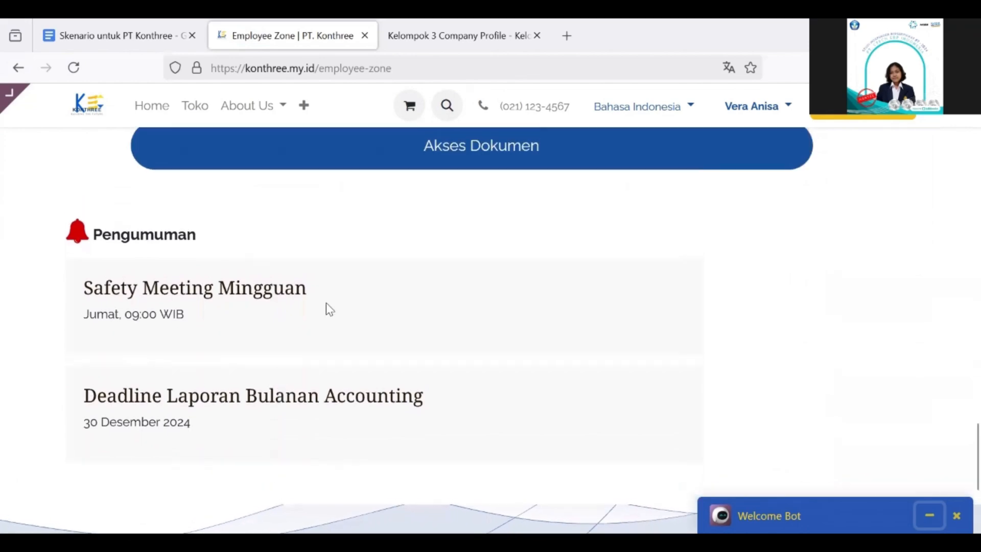
scroll(440, 350, up, 15)
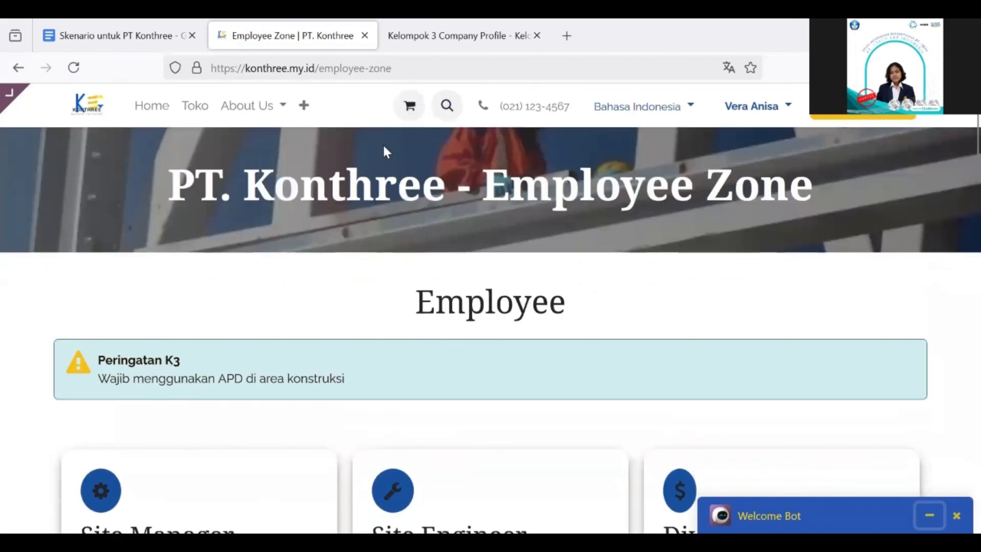
click(304, 106)
Open the Client Access Area page and review its Project Status and Timeline
scroll(366, 263, down, 3)
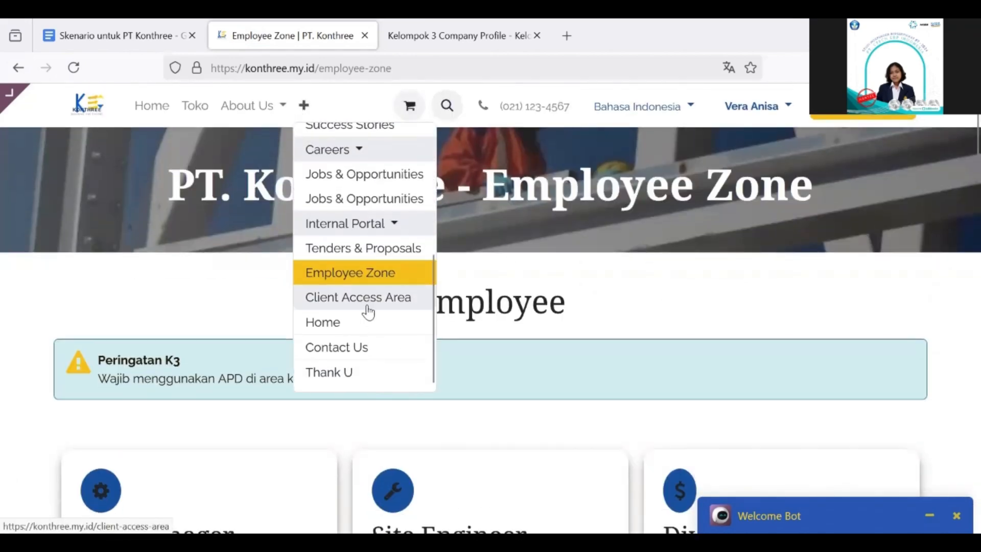
click(378, 299)
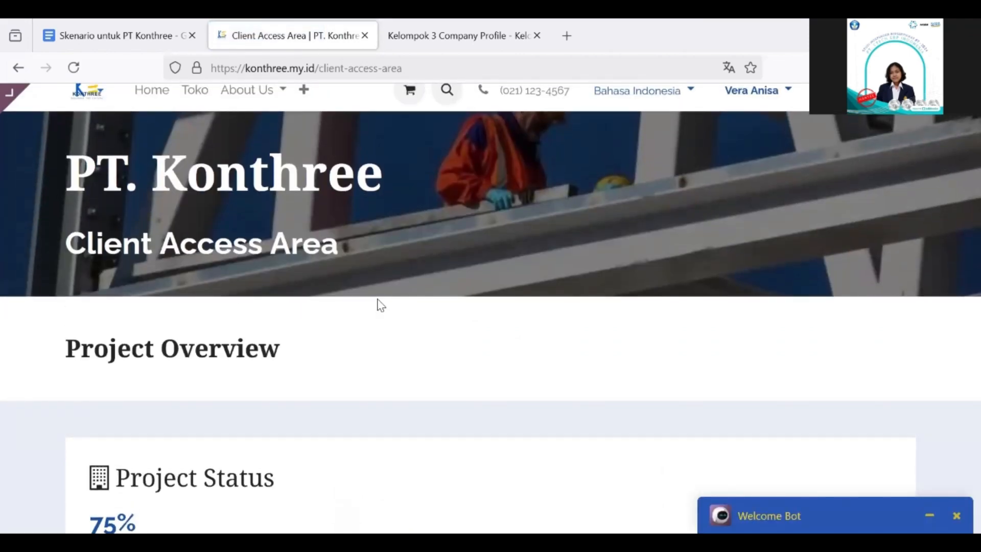
scroll(278, 394, down, 2)
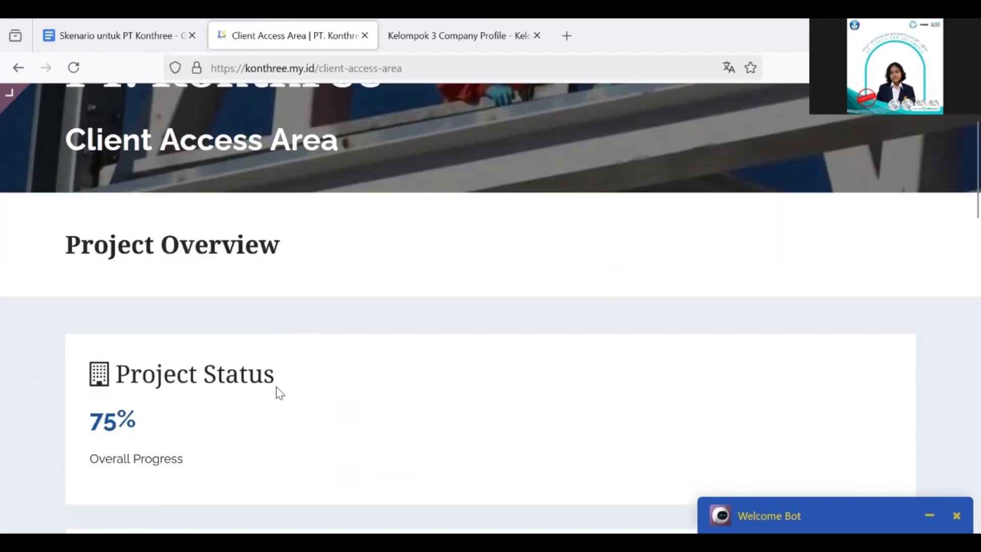
scroll(186, 309, down, 3)
scroll(197, 307, down, 7)
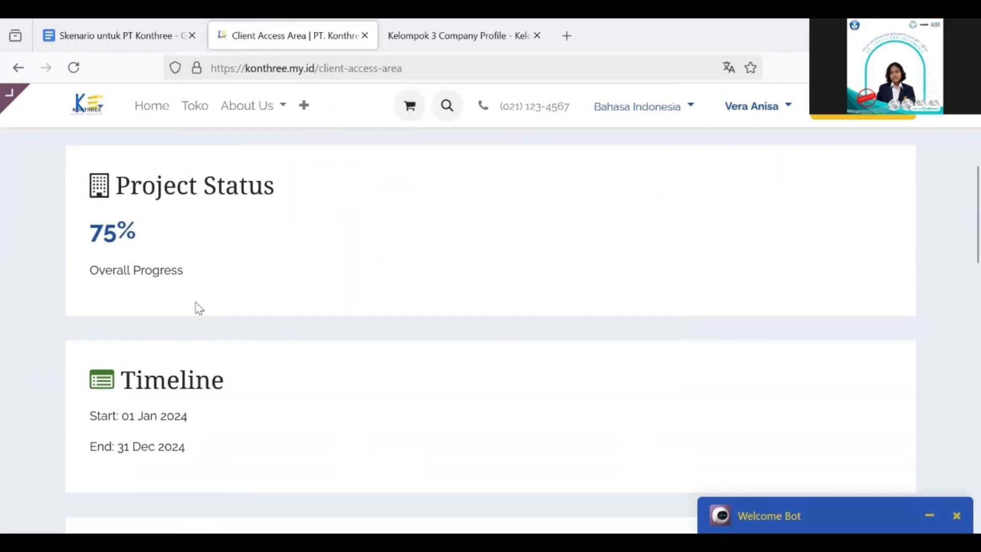
scroll(259, 280, down, 10)
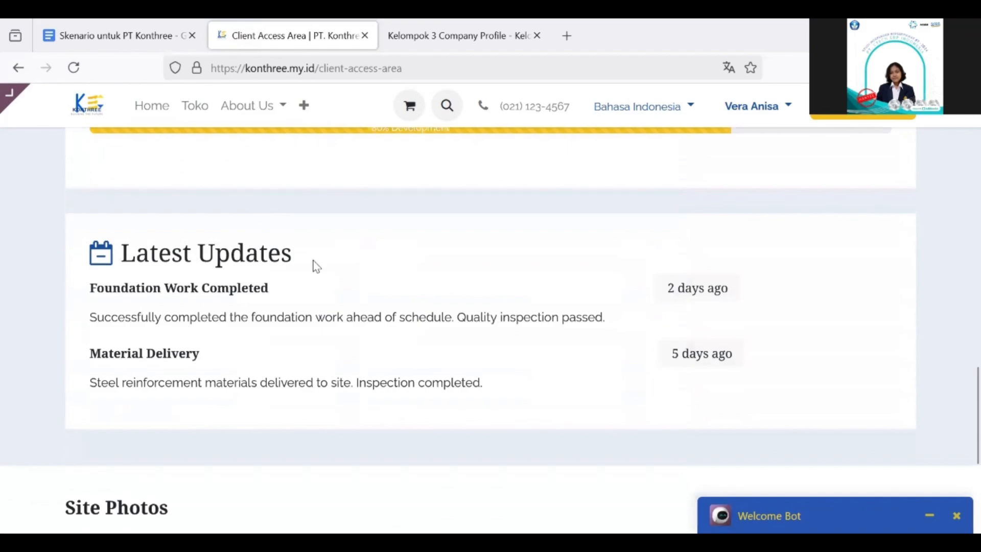
Scroll through the Latest Updates and Site Photos sections
scroll(314, 265, down, 5)
scroll(239, 325, down, 5)
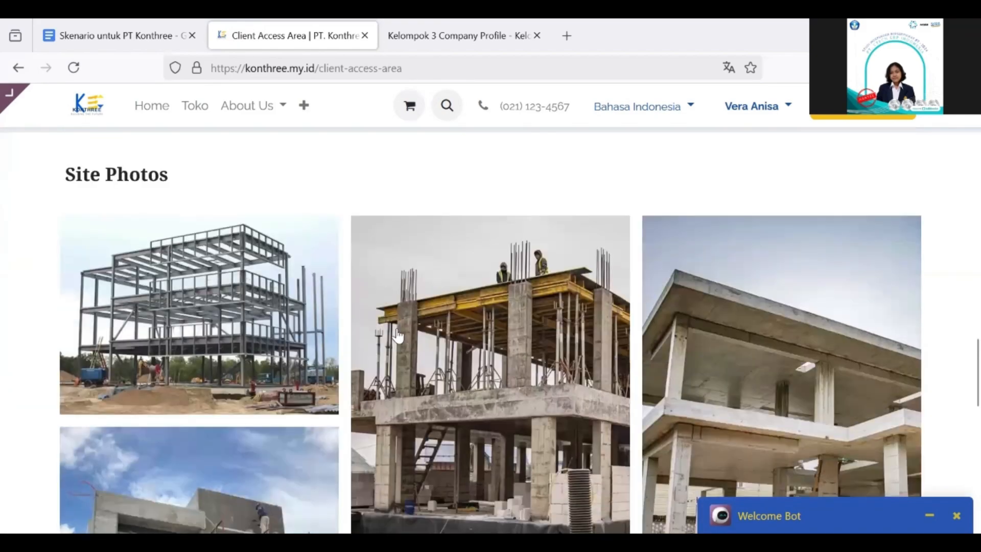
scroll(529, 259, down, 6)
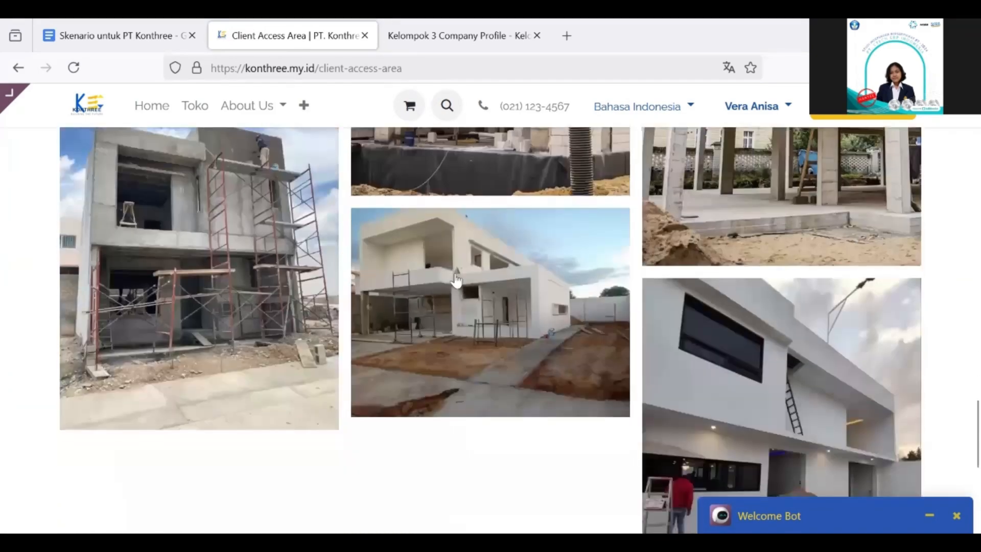
scroll(565, 291, up, 5)
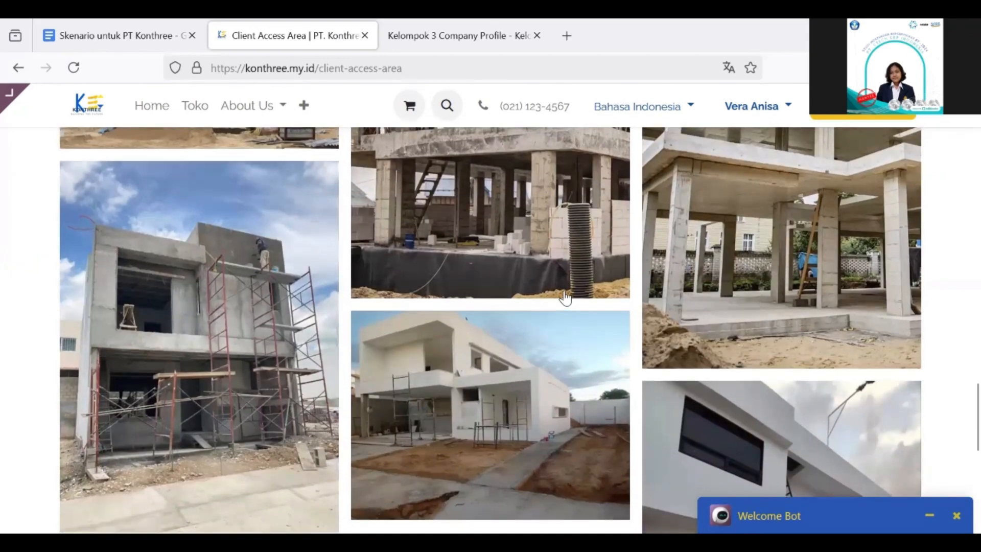
scroll(566, 298, up, 2)
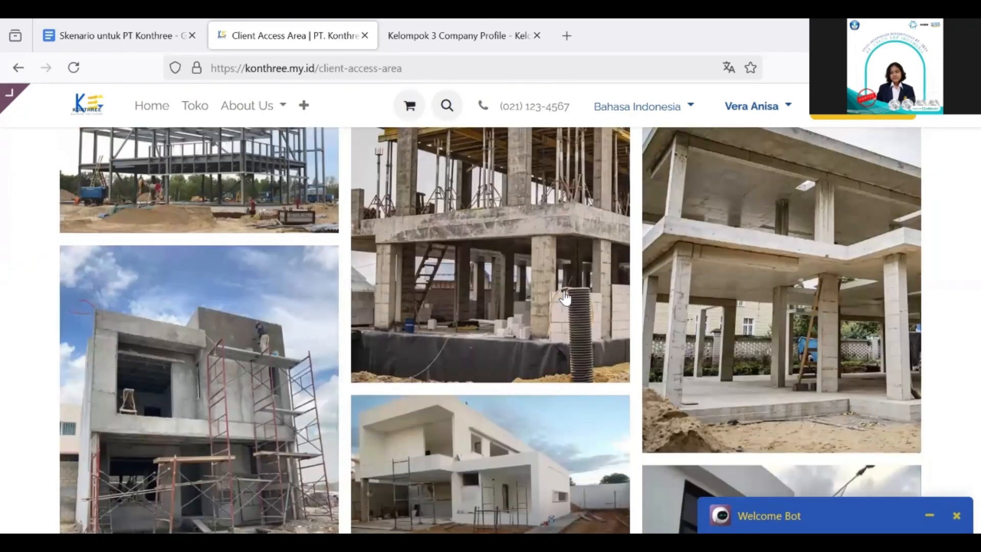
scroll(565, 298, up, 2)
scroll(565, 298, down, 2)
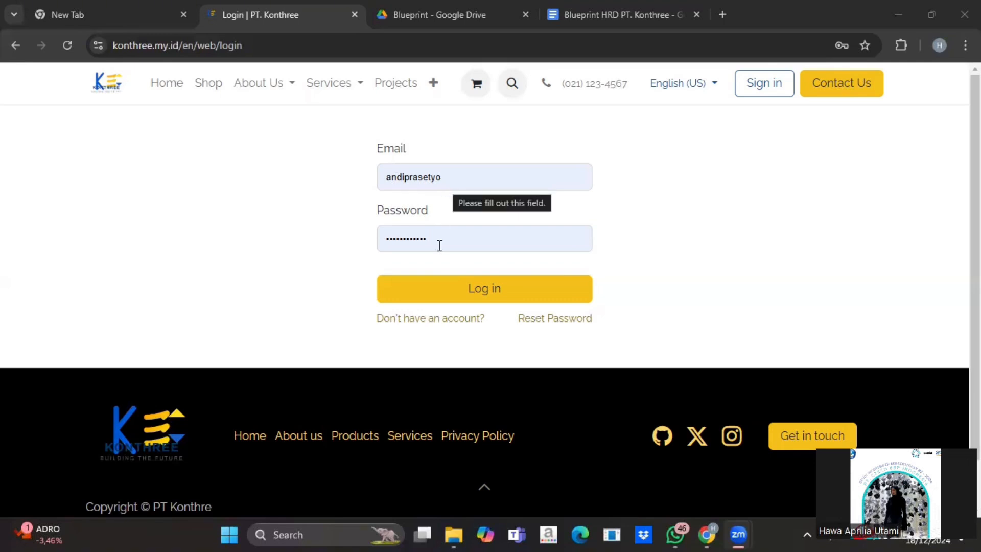
Log in and review the Dashboard's payslip, timesheet and contract counts and My Leave Analysis chart
click(467, 293)
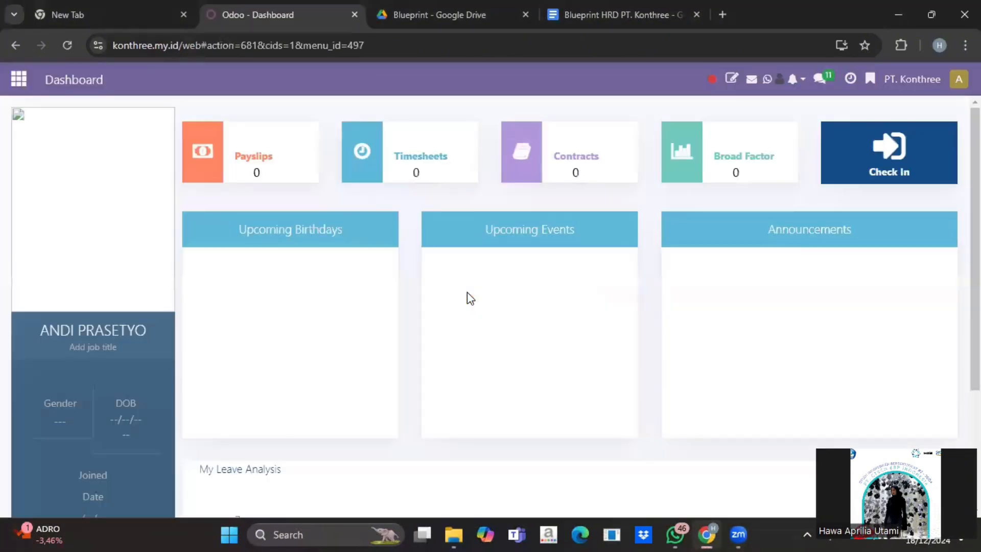
scroll(508, 289, down, 3)
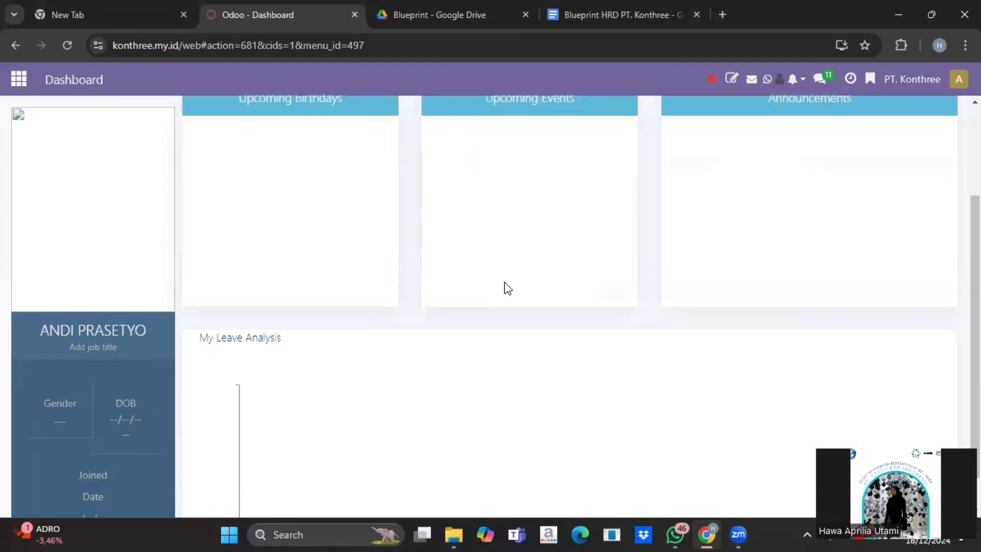
scroll(508, 289, up, 3)
scroll(507, 289, down, 3)
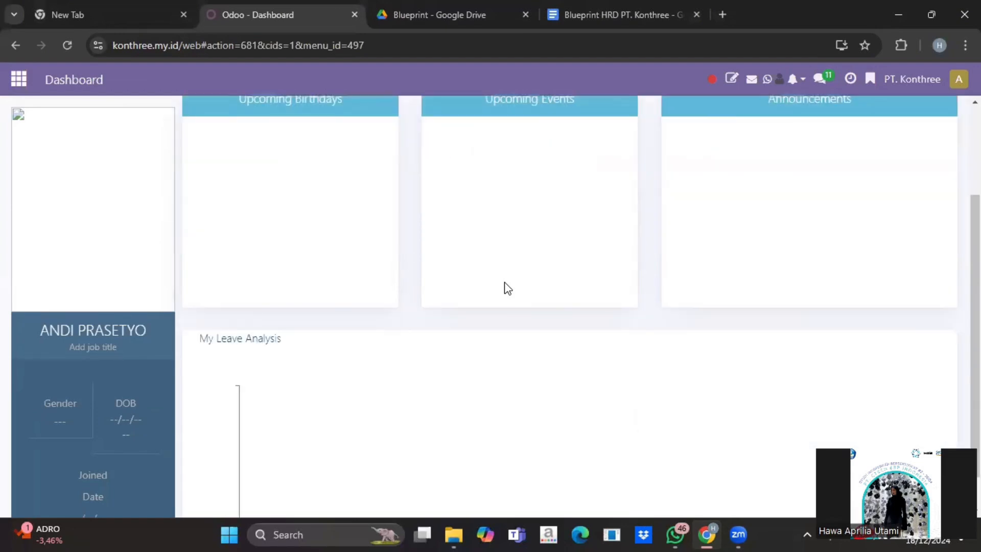
scroll(503, 287, up, 3)
scroll(504, 287, down, 4)
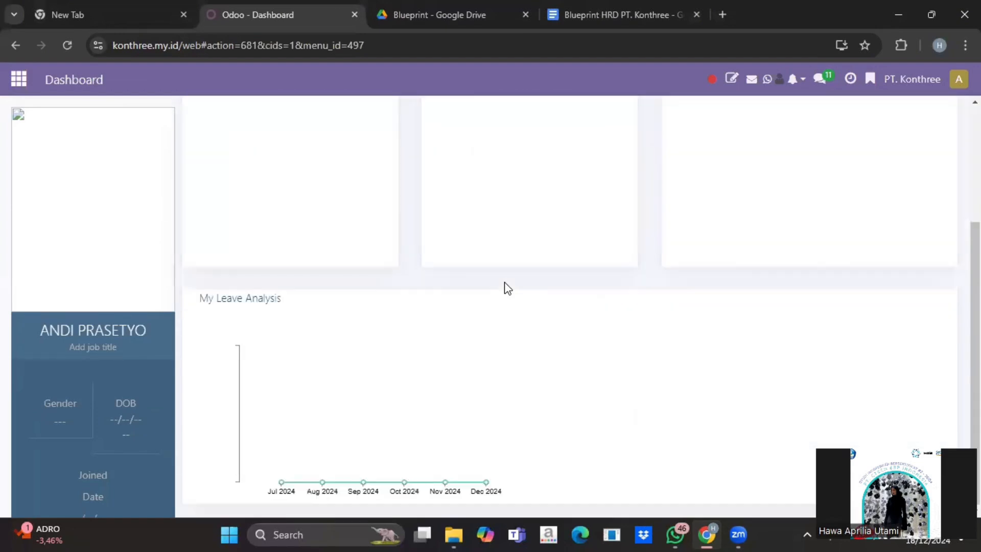
scroll(373, 254, up, 4)
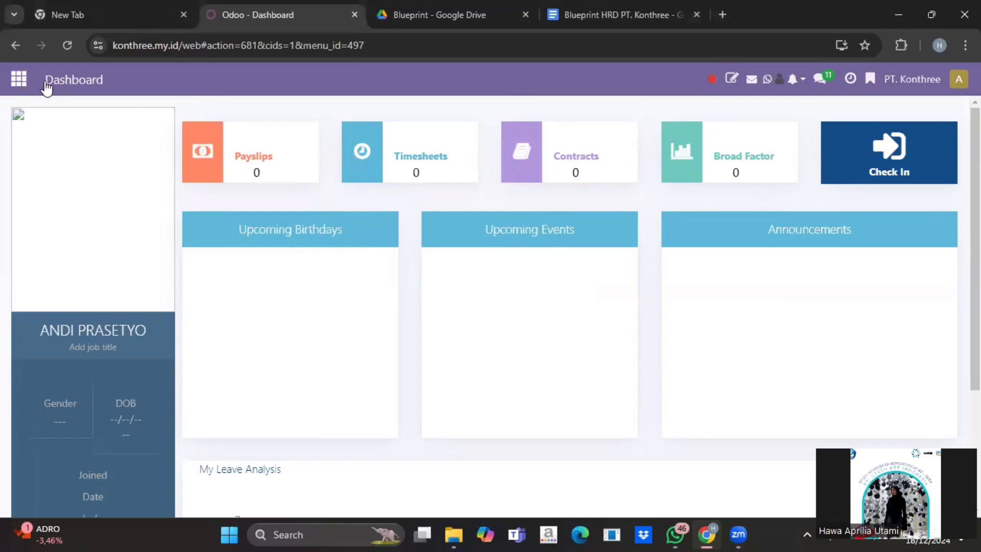
Open Employees and preview the Master Data Employee PT.xlsx import, then cancel without importing
click(17, 80)
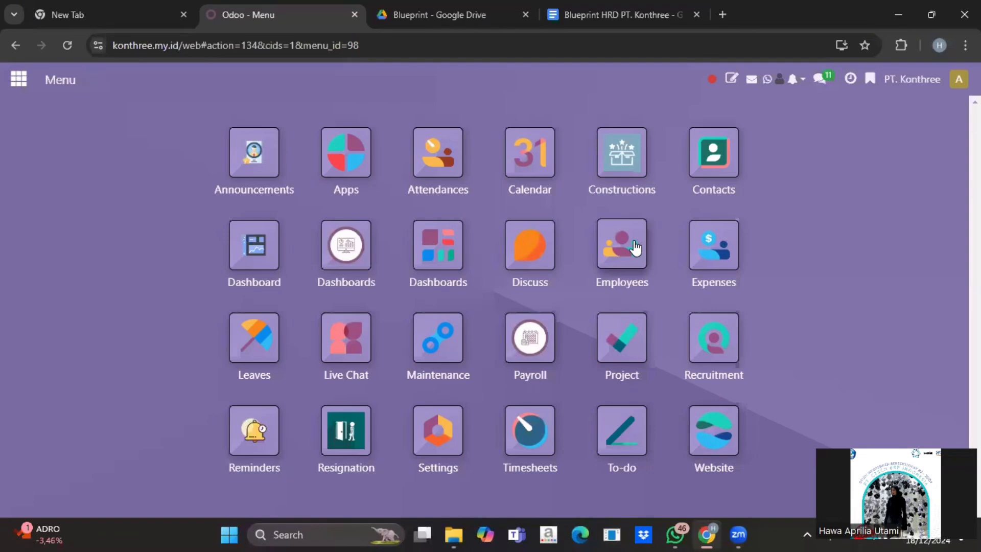
click(636, 248)
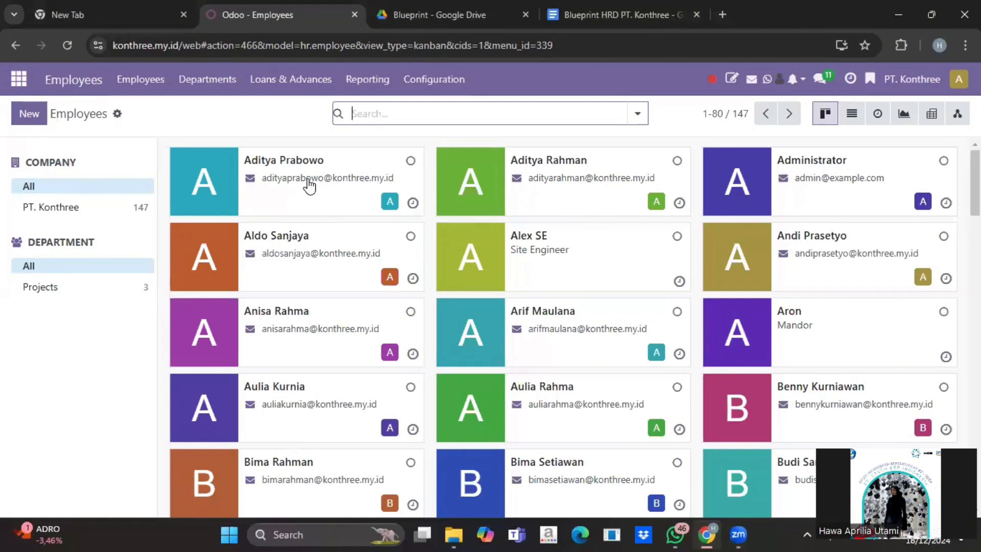
click(117, 114)
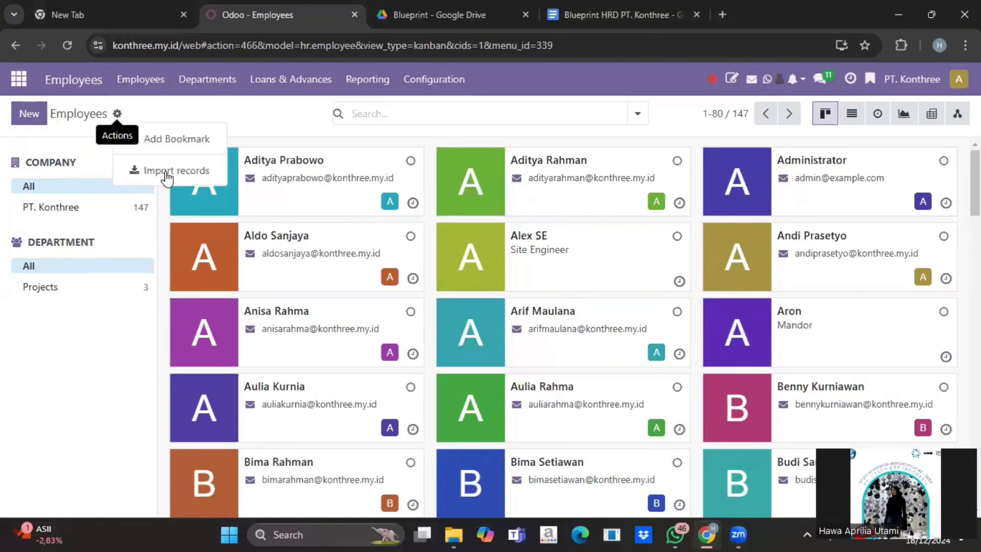
click(167, 175)
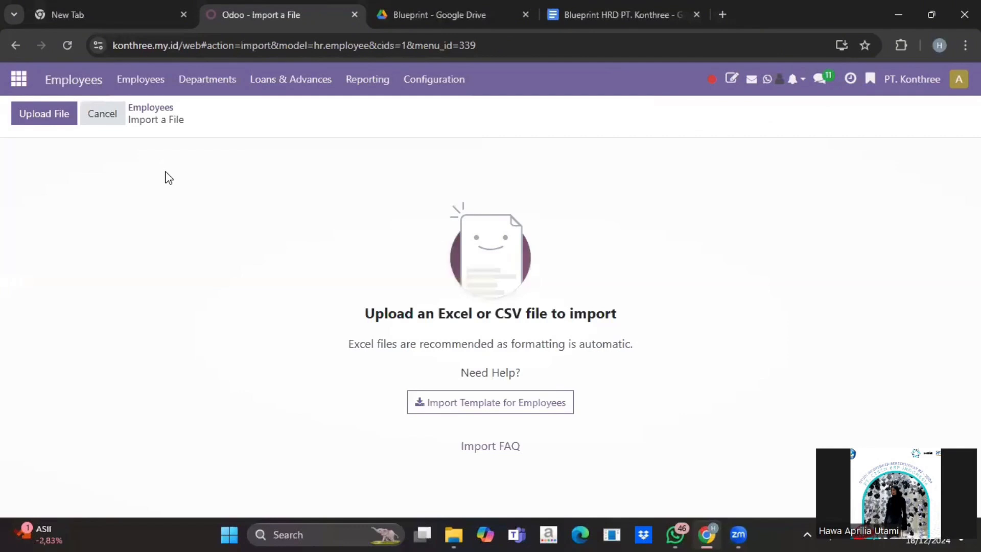
click(57, 120)
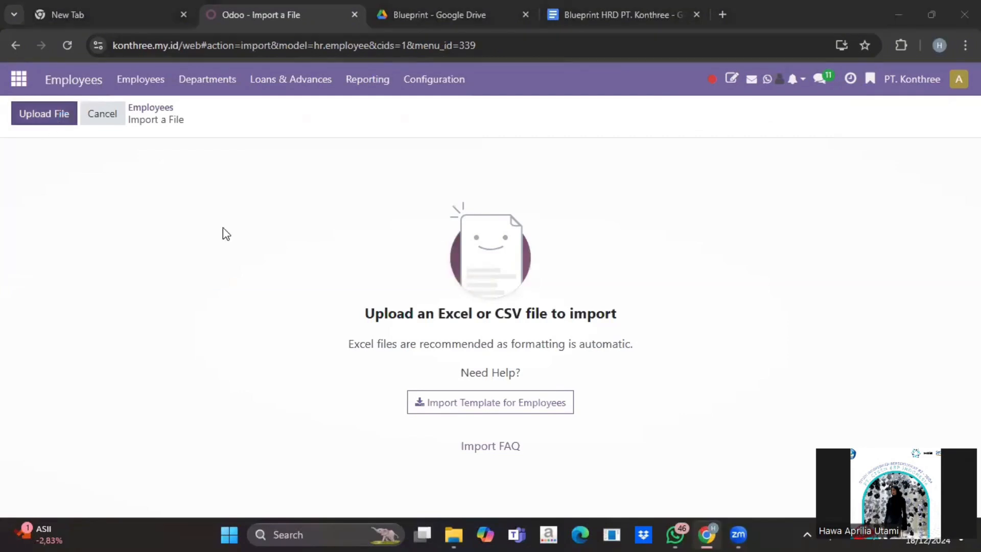
scroll(218, 210, down, 1)
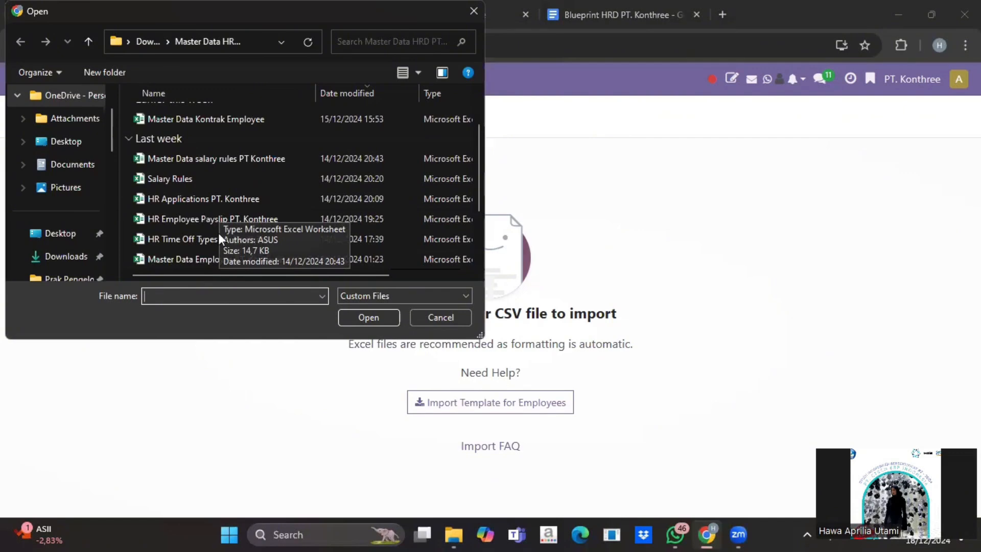
click(372, 315)
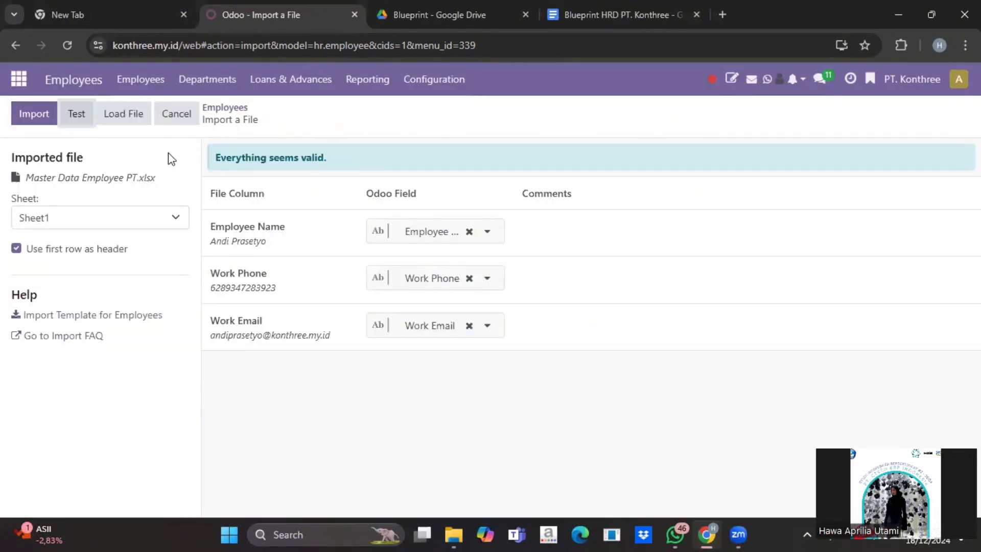
click(182, 123)
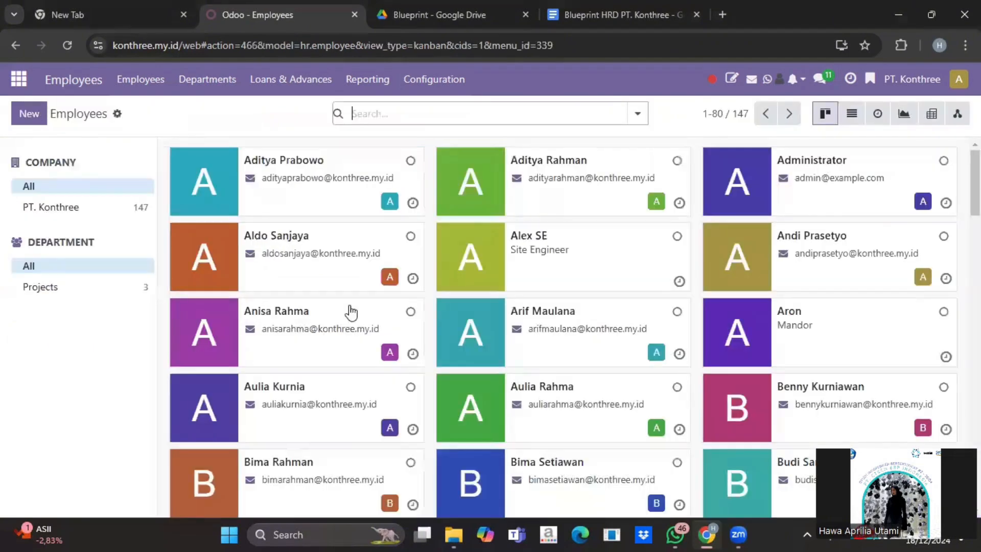
Start a new blank employee record from the employee list
scroll(351, 311, down, 3)
scroll(350, 310, down, 15)
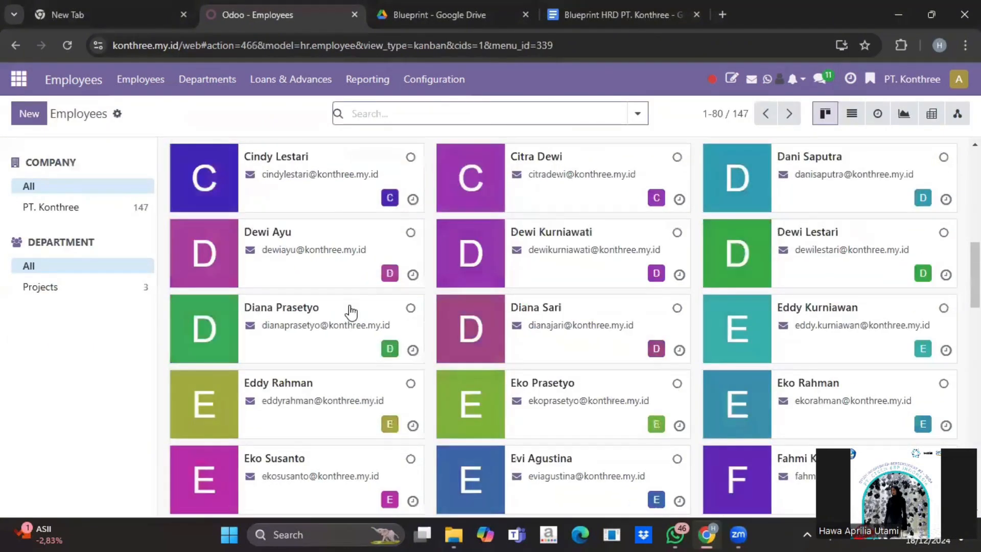
scroll(350, 311, up, 15)
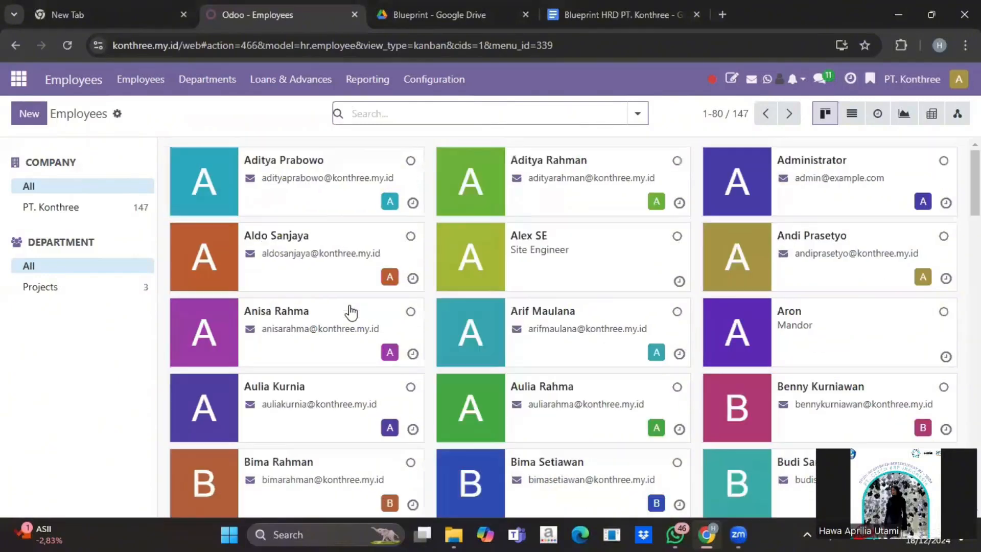
scroll(350, 311, down, 10)
scroll(350, 311, up, 10)
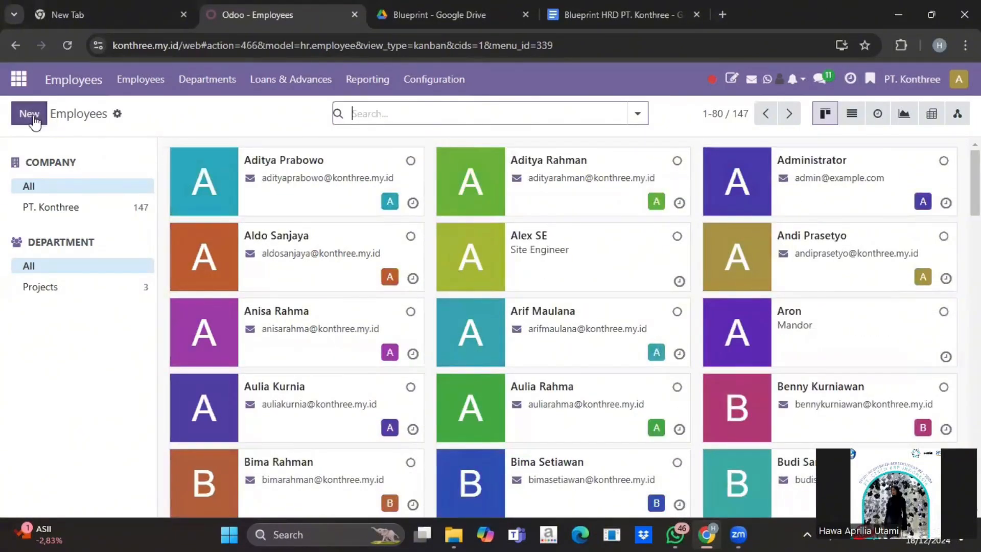
click(32, 114)
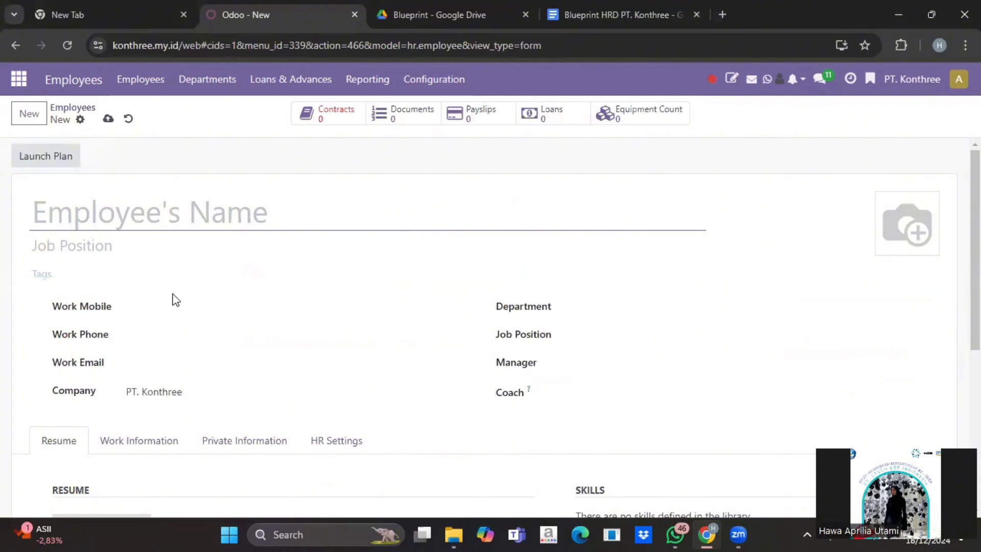
Leave the blank employee form unsaved and open the Departments overview
scroll(173, 298, down, 1)
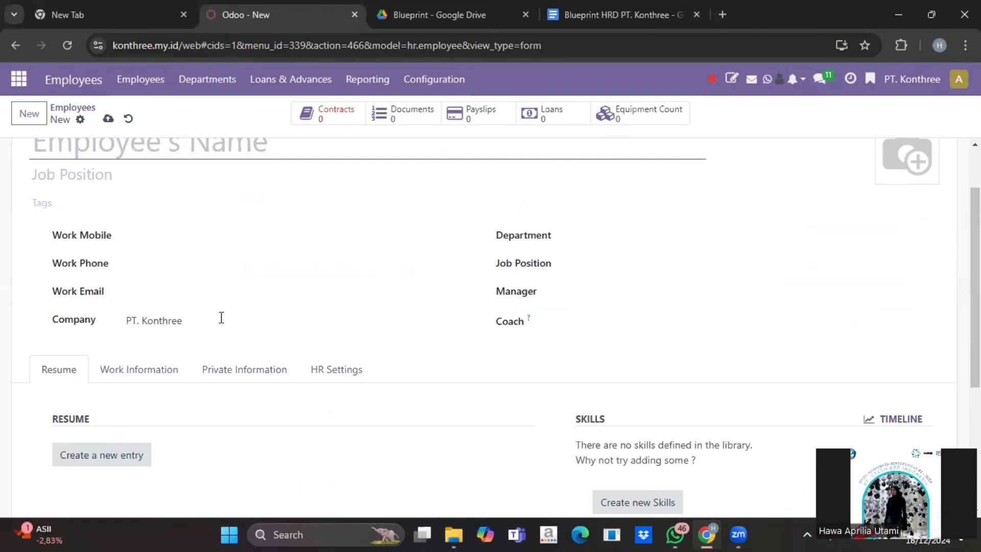
scroll(112, 147, up, 1)
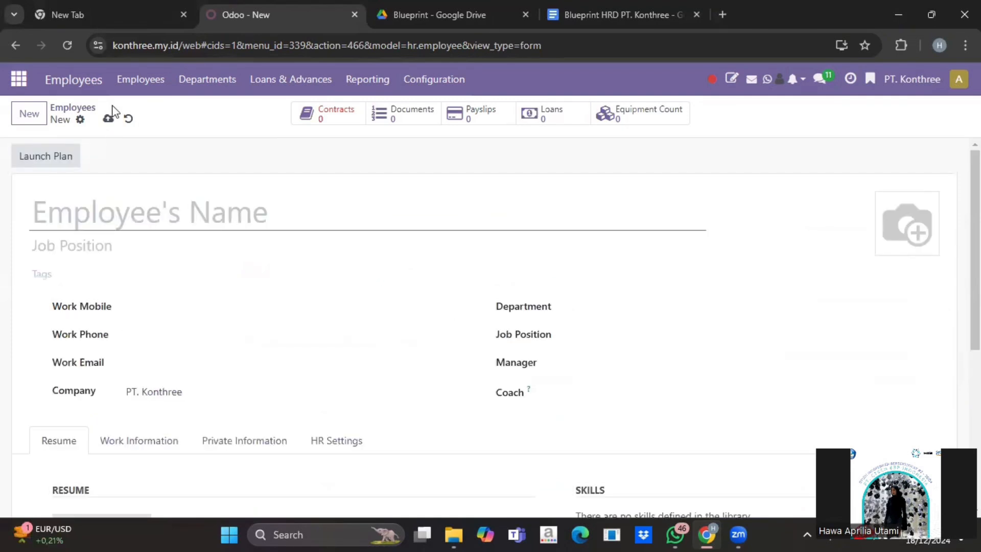
click(71, 109)
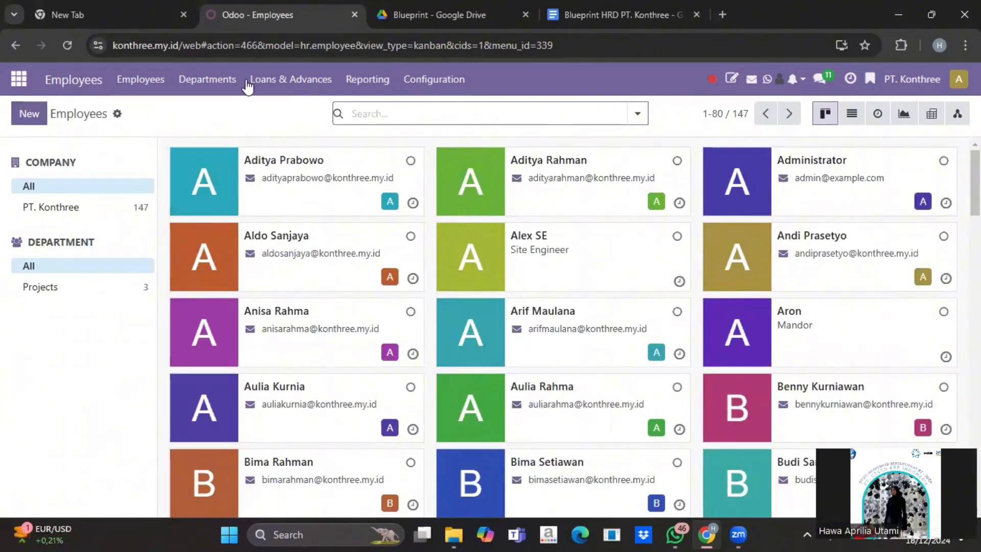
click(195, 79)
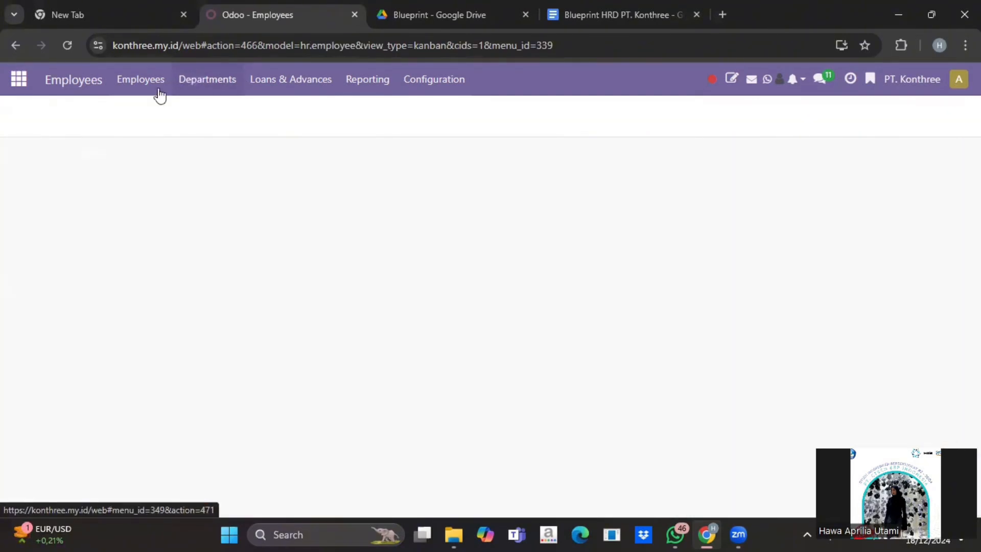
Upload Master Data Department HR.xlsx into the department import and test it
click(129, 115)
click(184, 174)
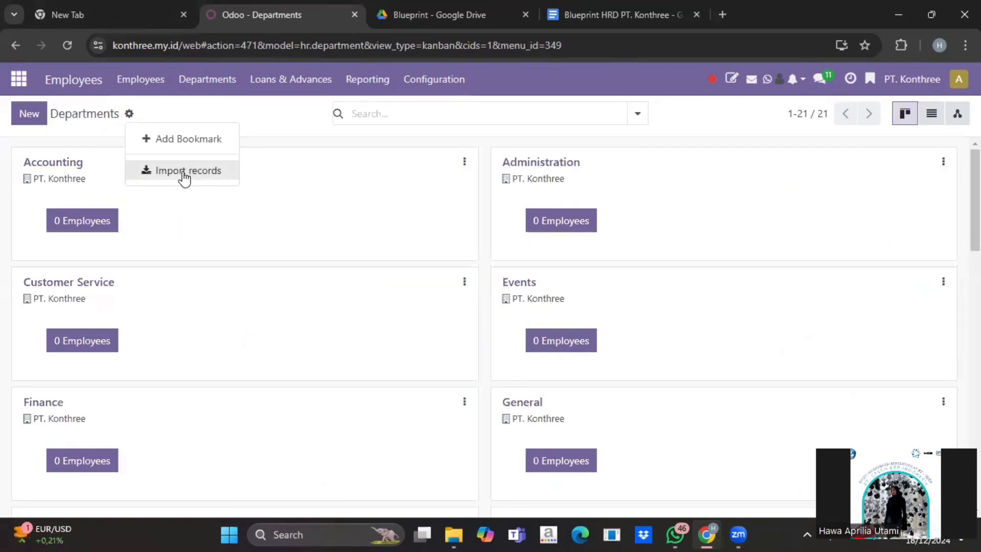
click(52, 116)
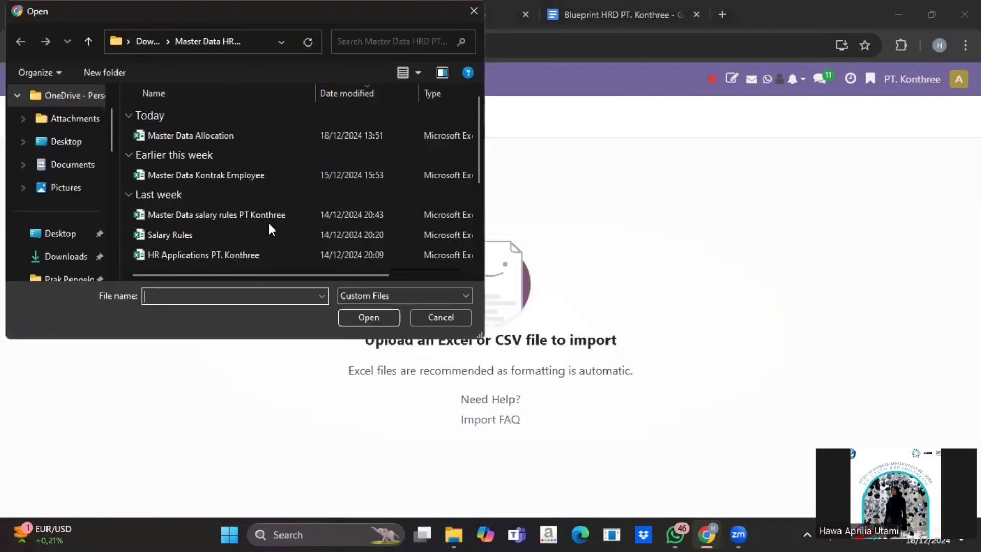
scroll(269, 223, down, 2)
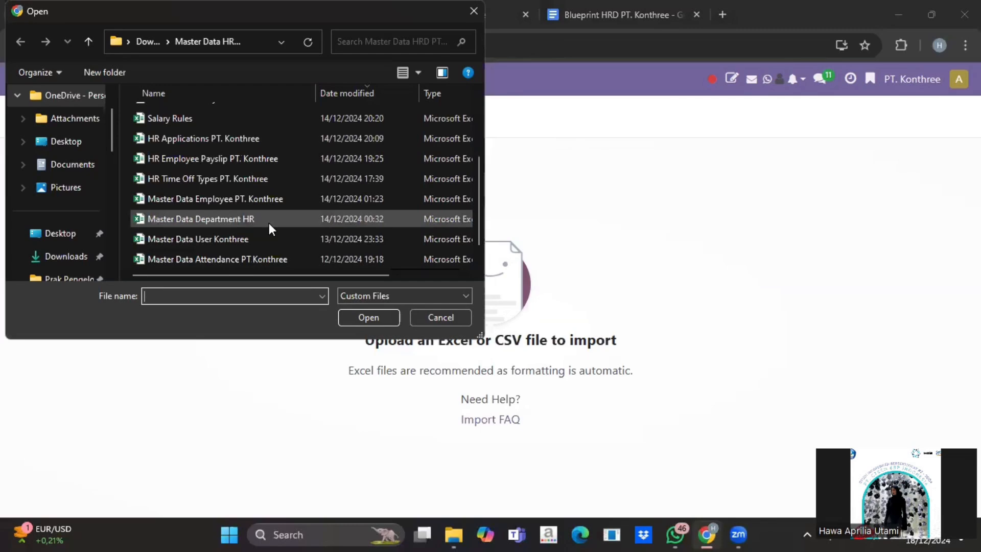
click(269, 223)
click(370, 318)
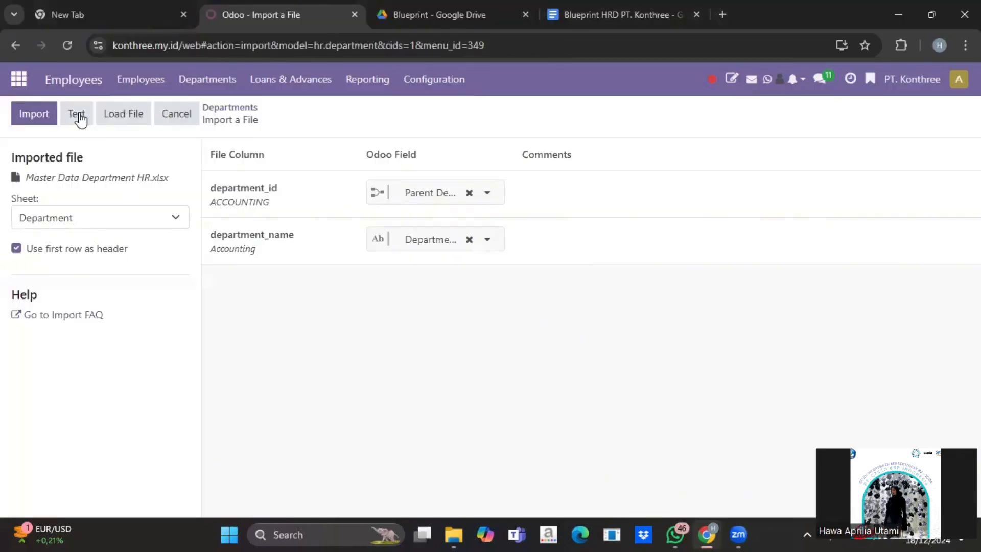
click(78, 113)
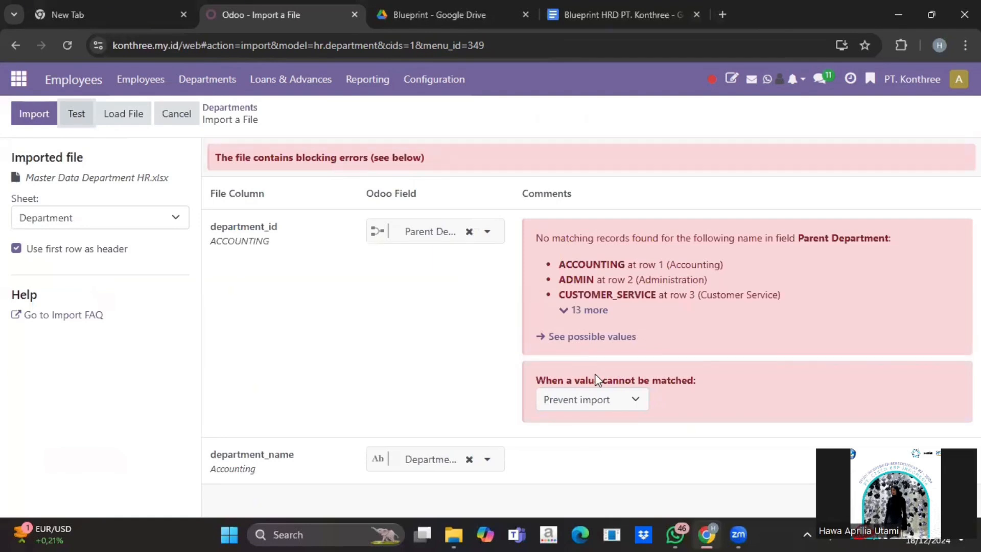
Set unmatched parent departments to Create new values, re-test, and close the import
click(621, 401)
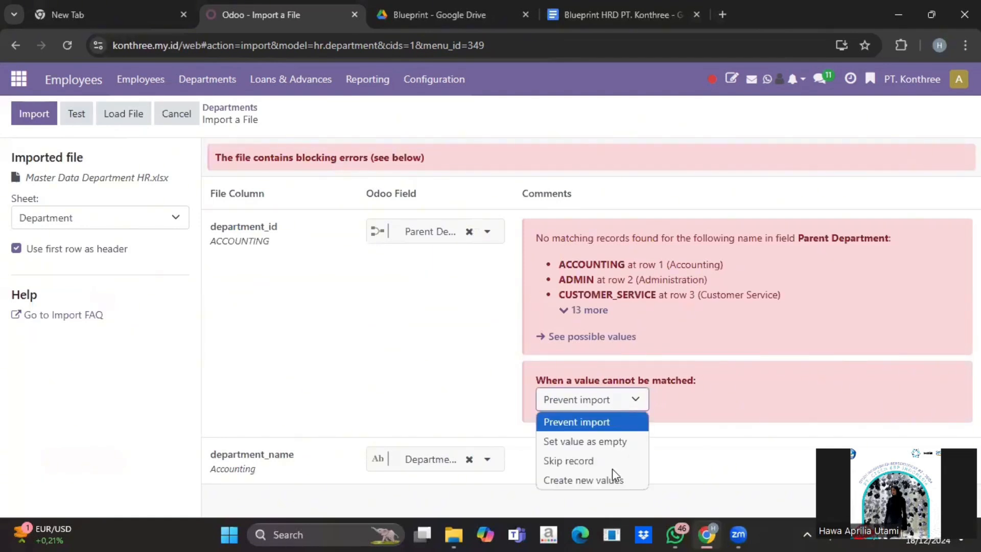
click(613, 480)
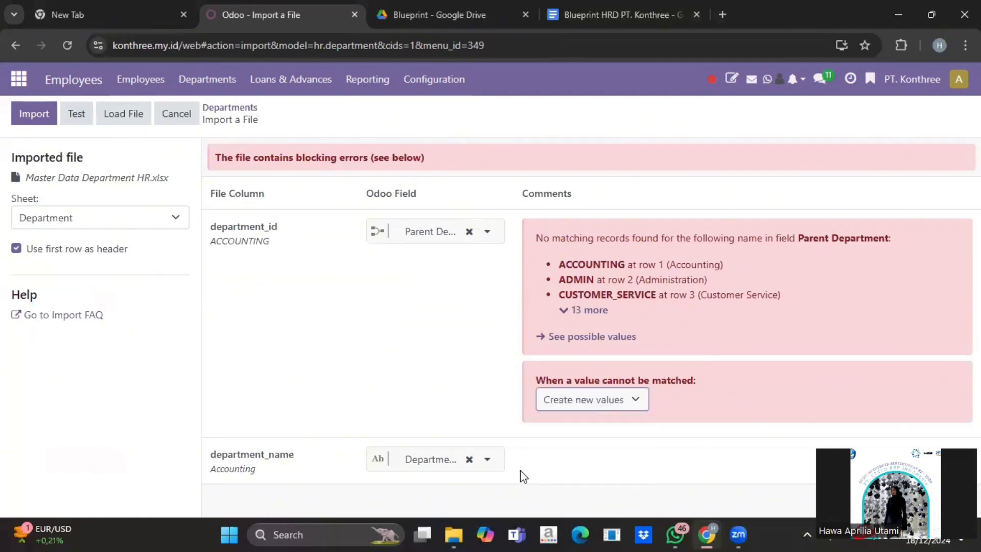
click(80, 117)
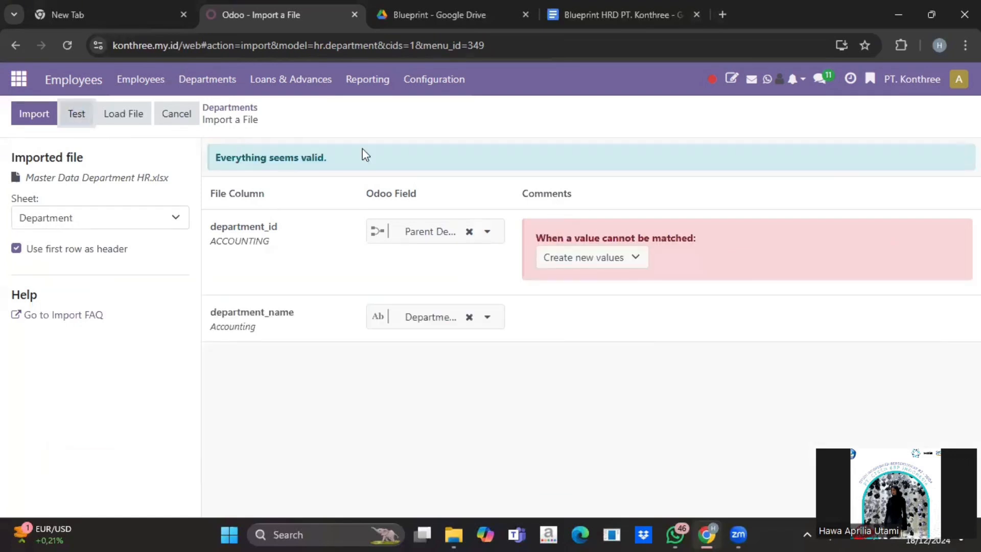
click(183, 123)
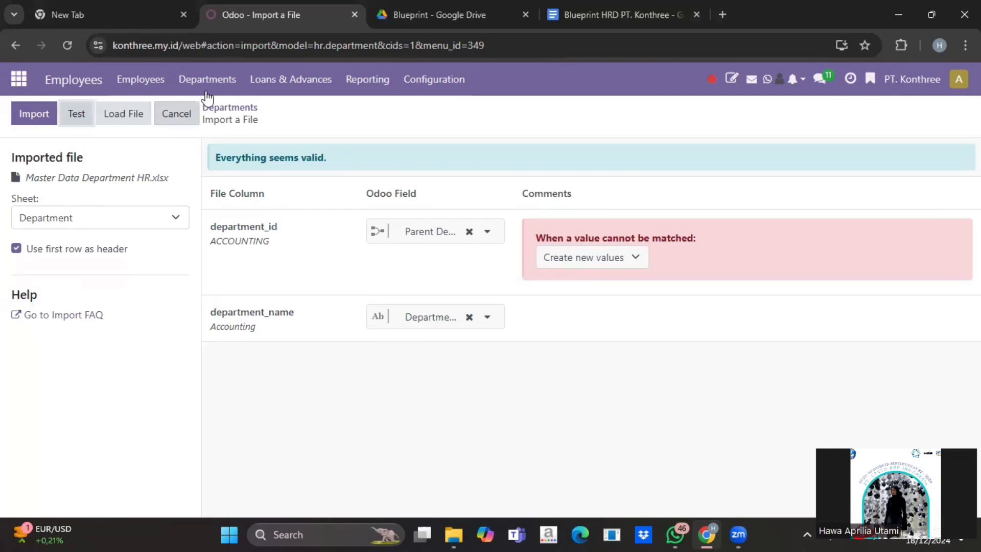
Browse the 21 departments, reload the Departments overview, and return to the apps grid
scroll(230, 277, down, 10)
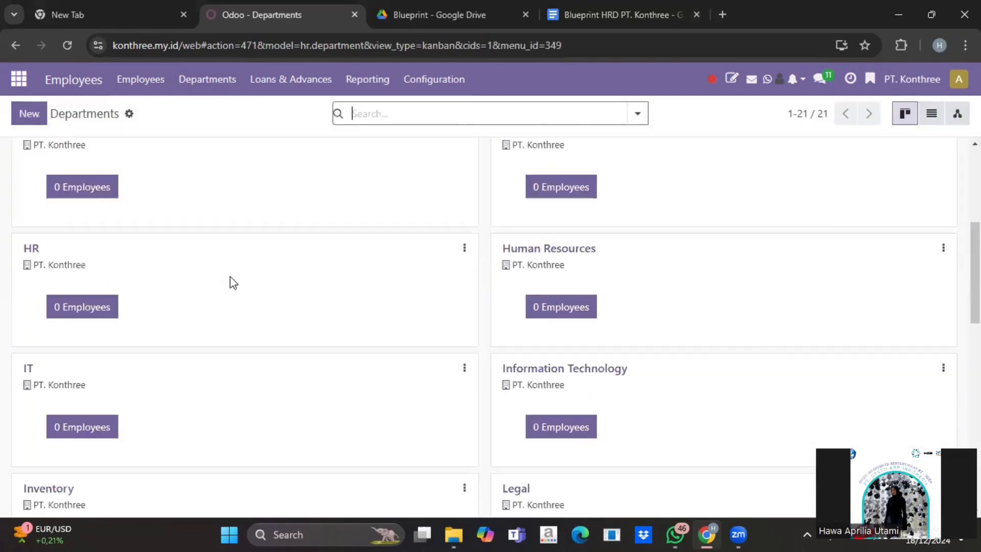
scroll(231, 278, down, 7)
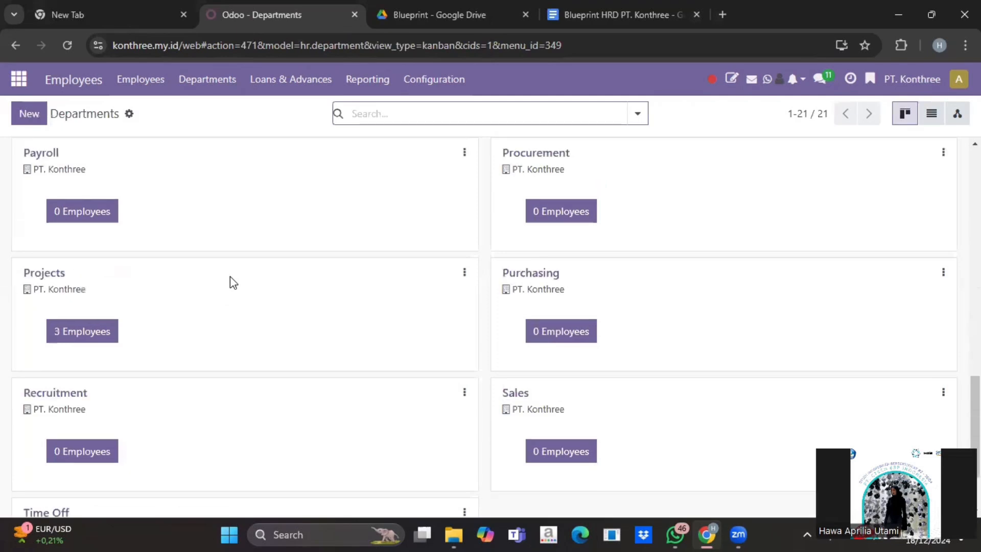
scroll(233, 282, up, 15)
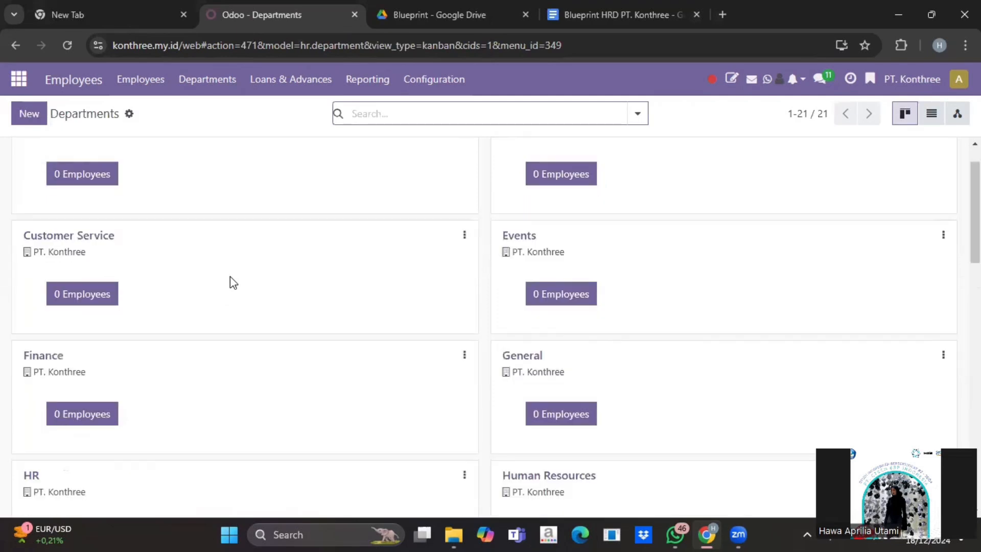
scroll(233, 283, up, 2)
scroll(233, 283, down, 10)
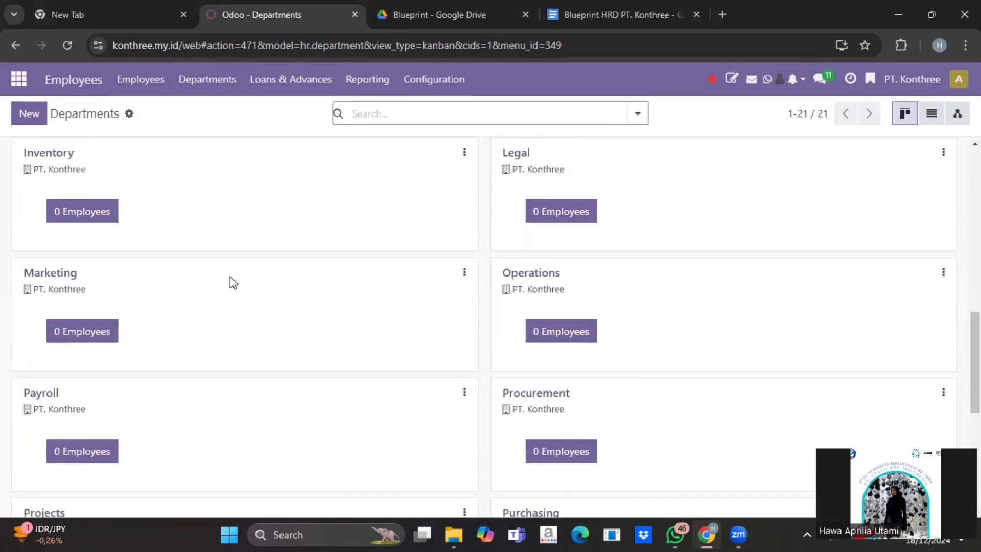
click(207, 79)
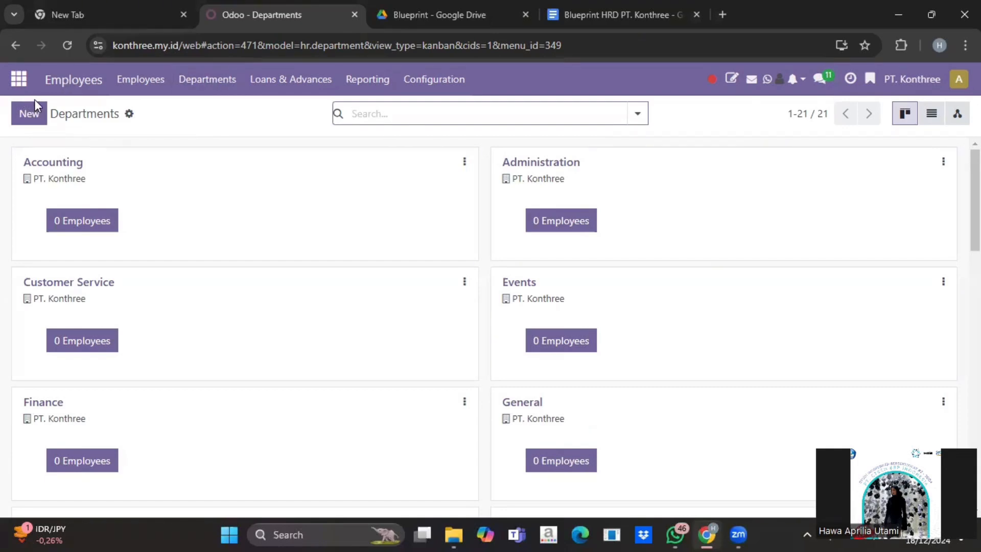
click(15, 82)
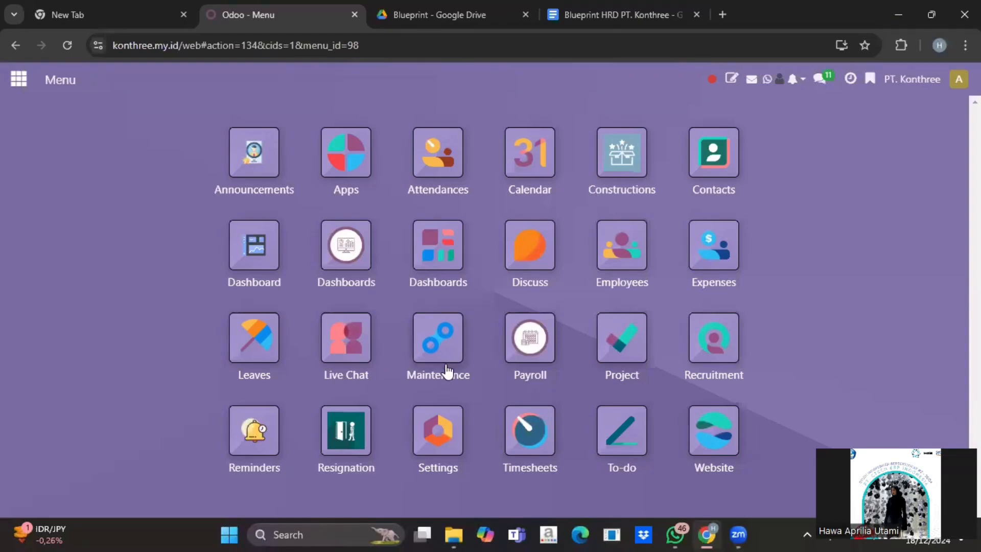
Open Recruitment and show All Applications
click(716, 336)
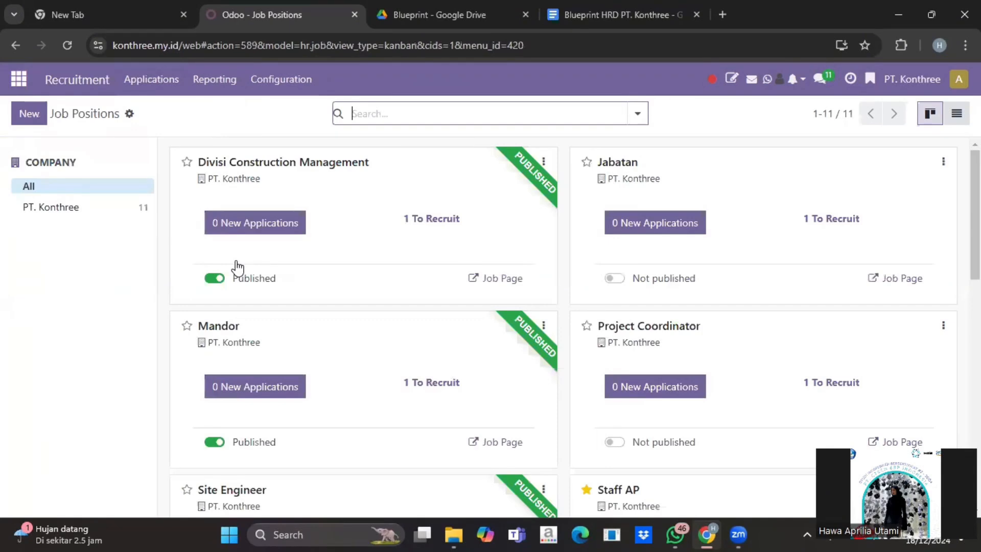
click(155, 82)
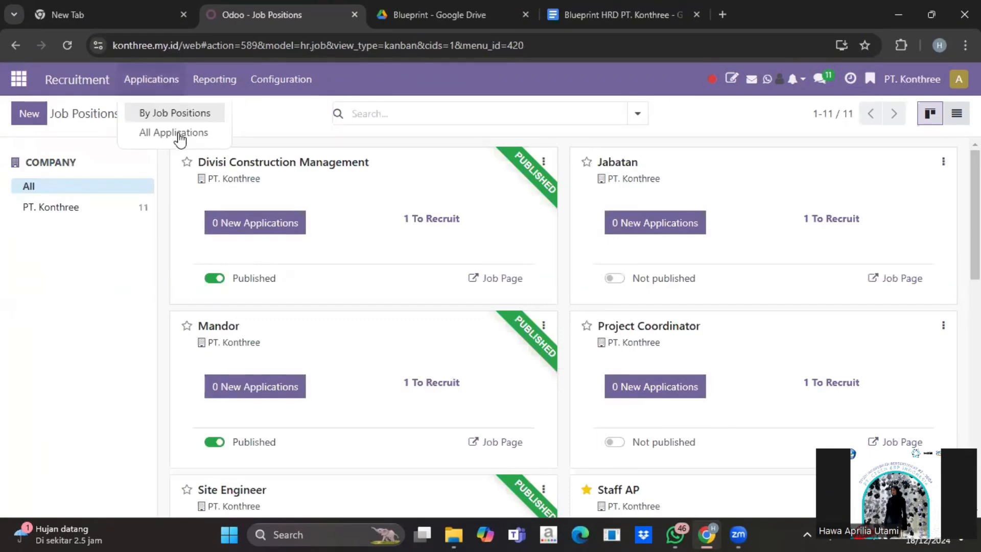
click(177, 132)
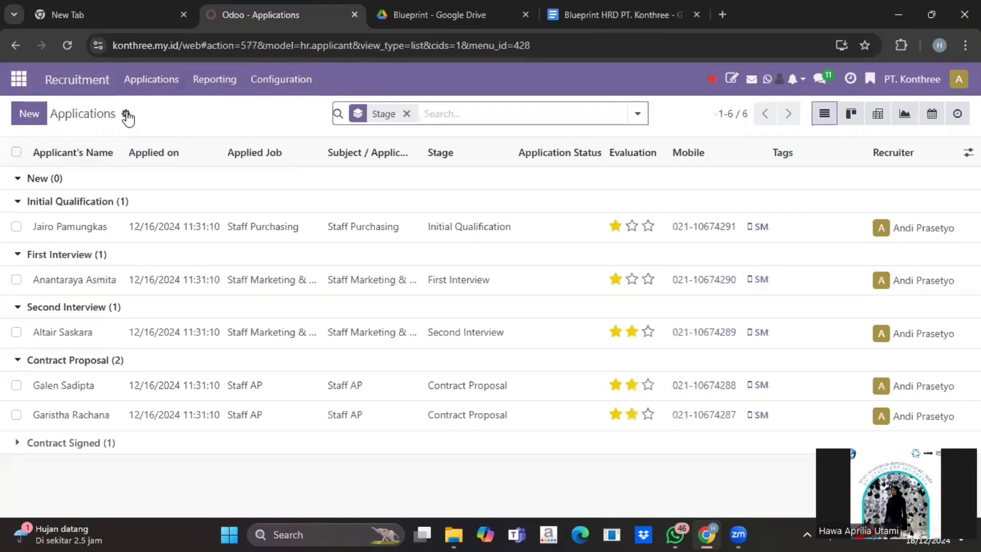
Upload the HR Applications PT. Konthree spreadsheet, test it, and cancel the import
click(126, 114)
click(161, 174)
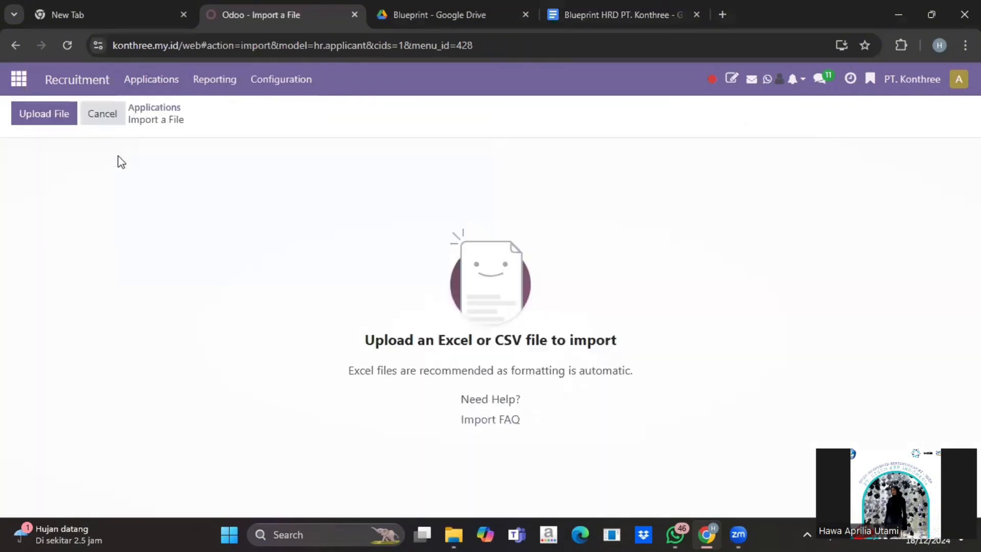
click(59, 114)
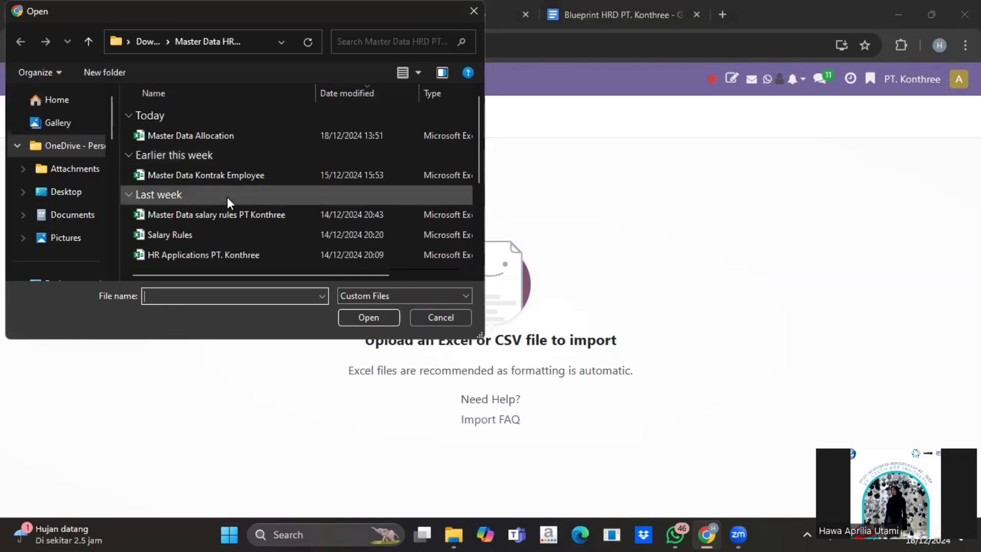
scroll(227, 197, down, 1)
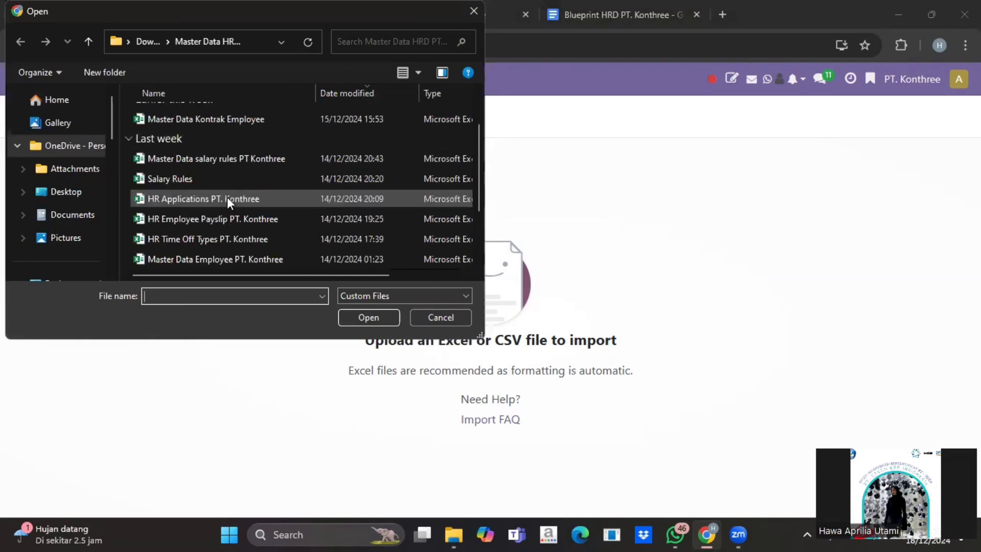
click(373, 322)
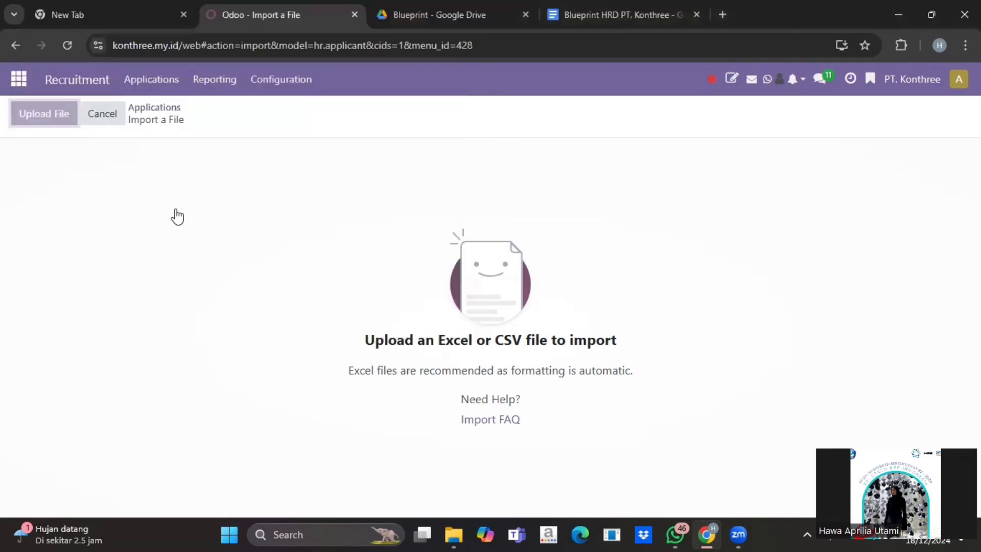
click(76, 114)
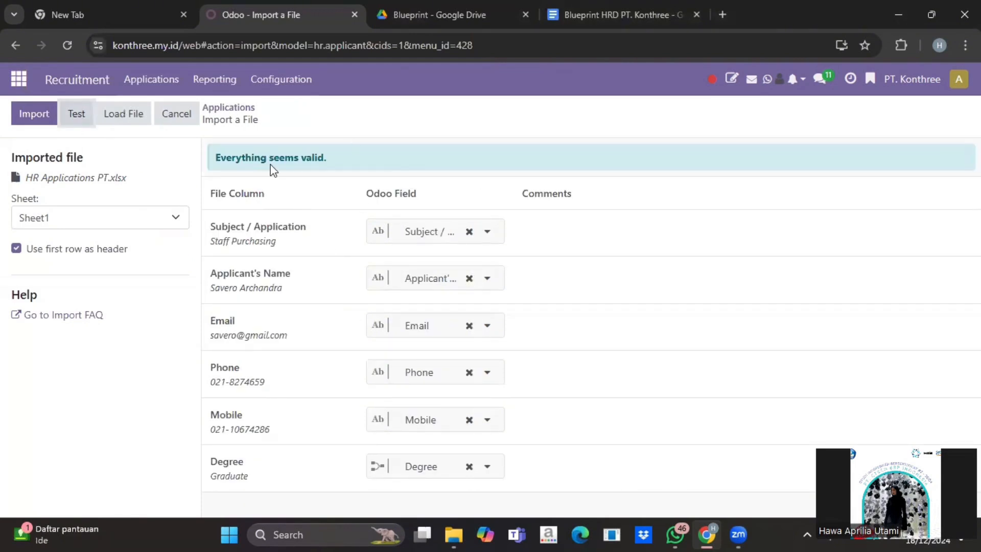
click(167, 122)
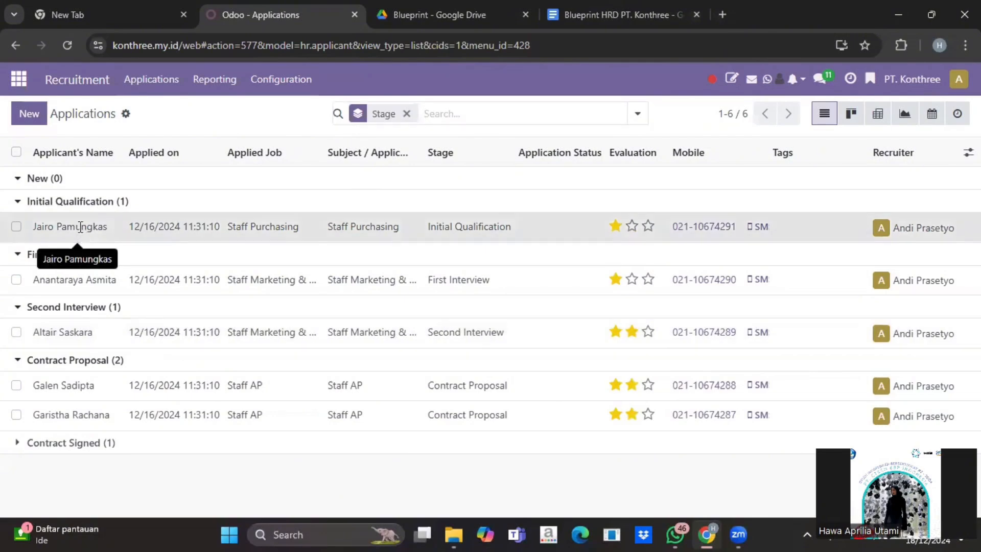
Review the Staff Purchasing applicant: 6,000,000.00 expected and 6,500,000.00 proposed salary
click(81, 234)
scroll(171, 339, down, 1)
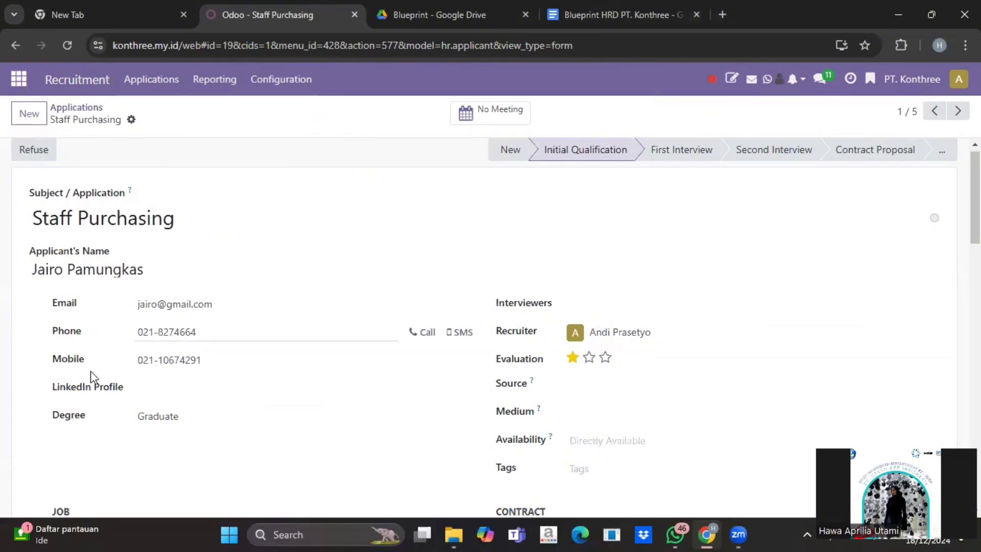
scroll(538, 268, down, 1)
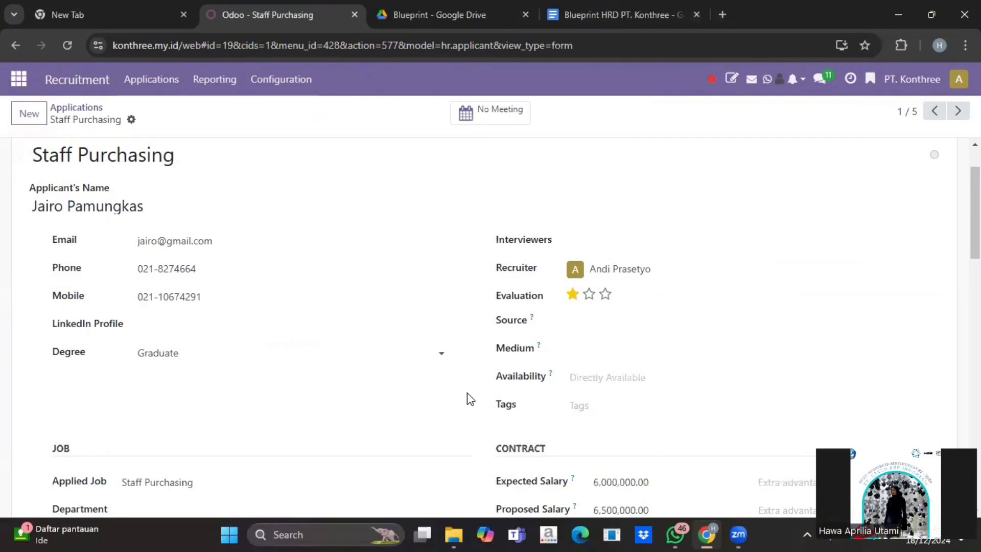
scroll(467, 398, down, 2)
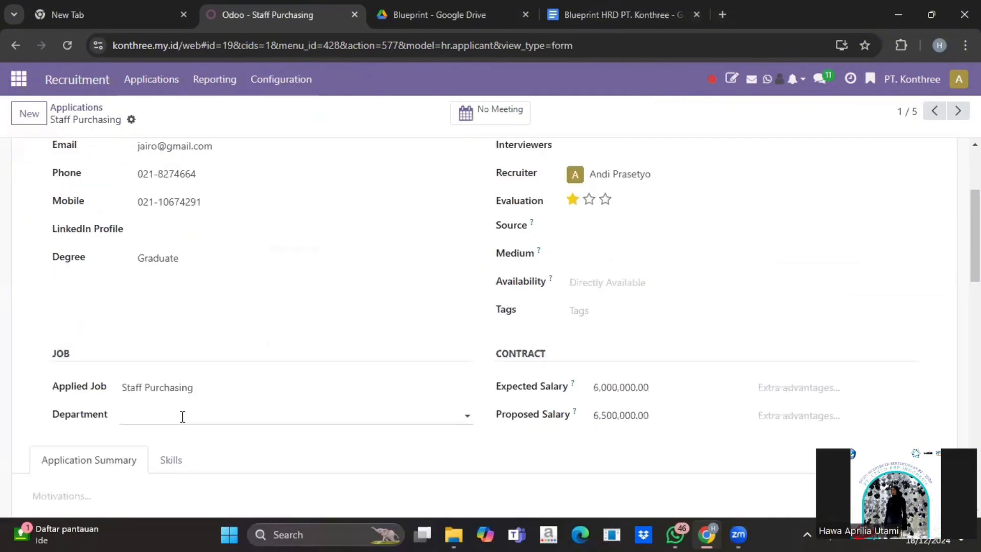
click(620, 387)
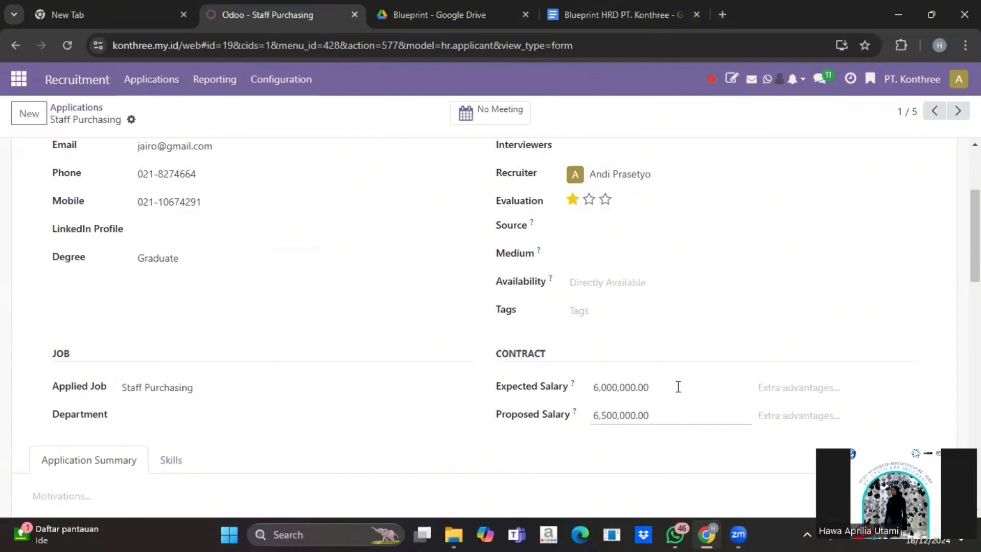
scroll(331, 313, up, 4)
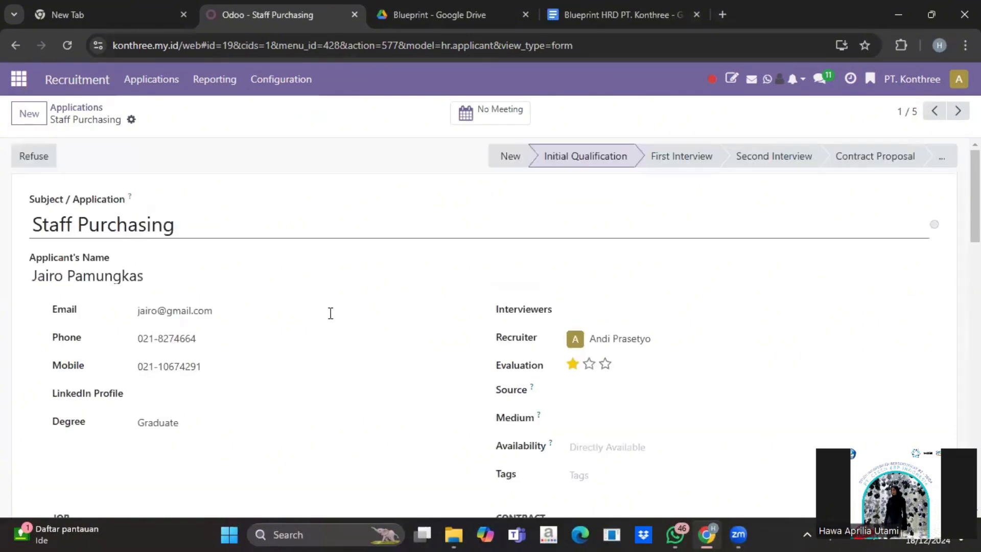
scroll(330, 313, down, 2)
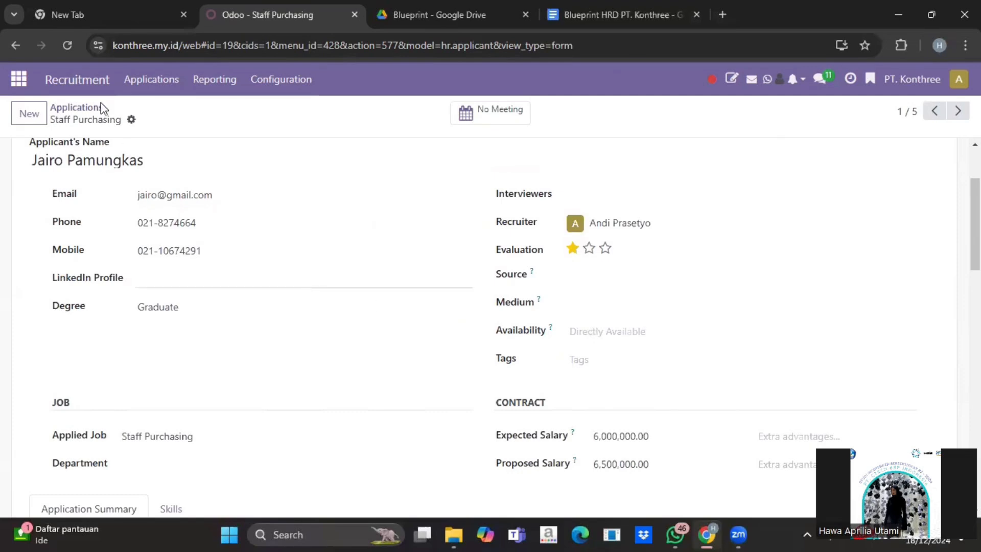
scroll(95, 110, up, 2)
Return to applications and browse the 11 recruitment job positions in By Job Positions view
click(88, 111)
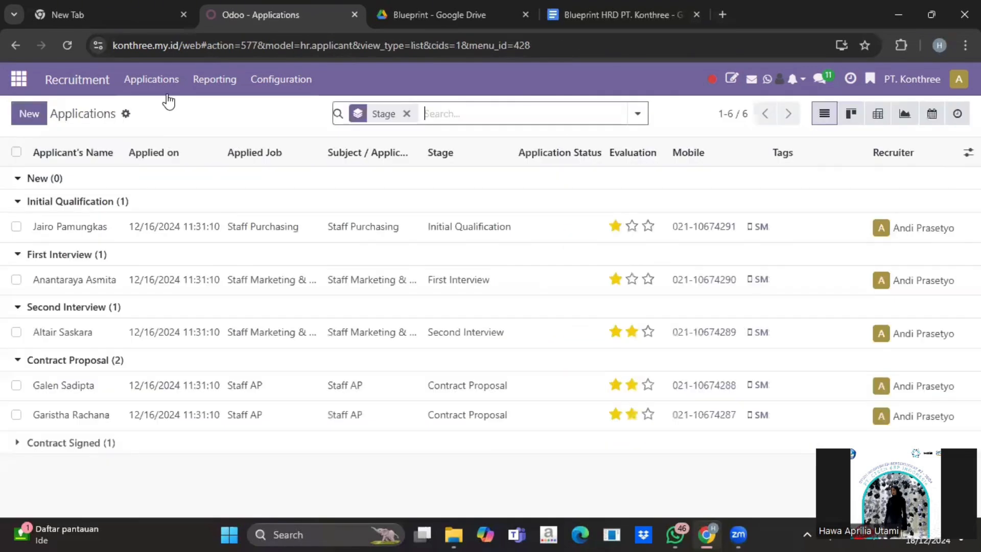
click(161, 78)
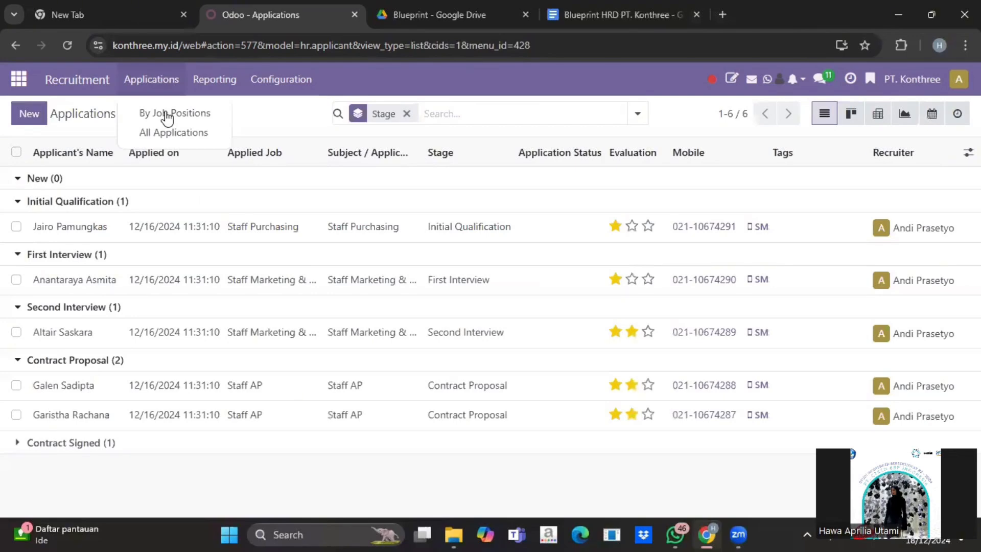
click(166, 115)
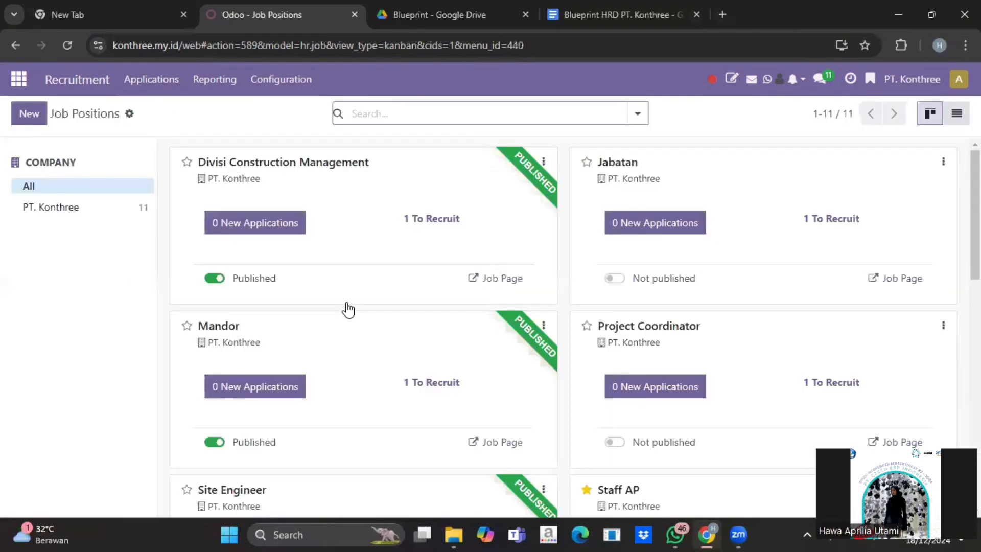
scroll(348, 310, down, 2)
scroll(348, 309, down, 5)
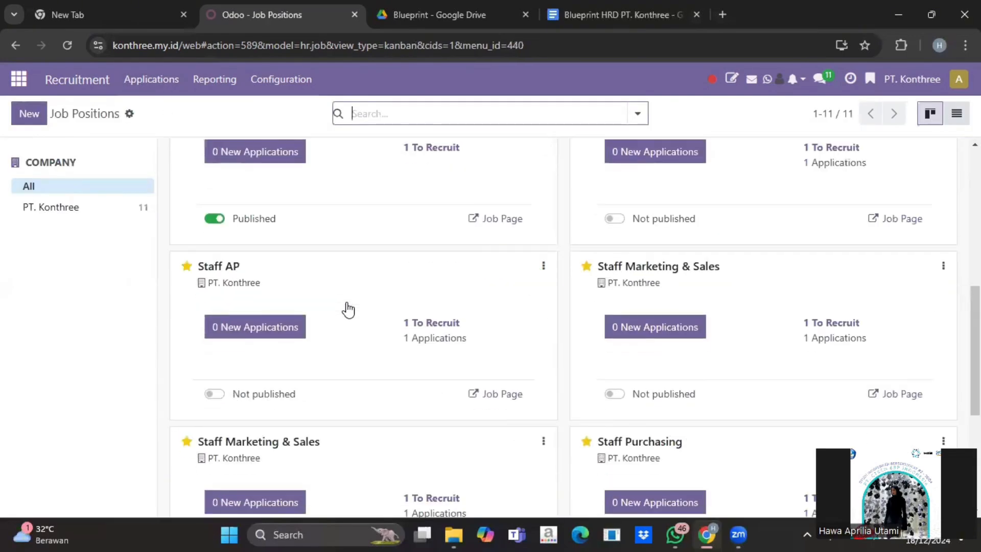
scroll(348, 309, down, 2)
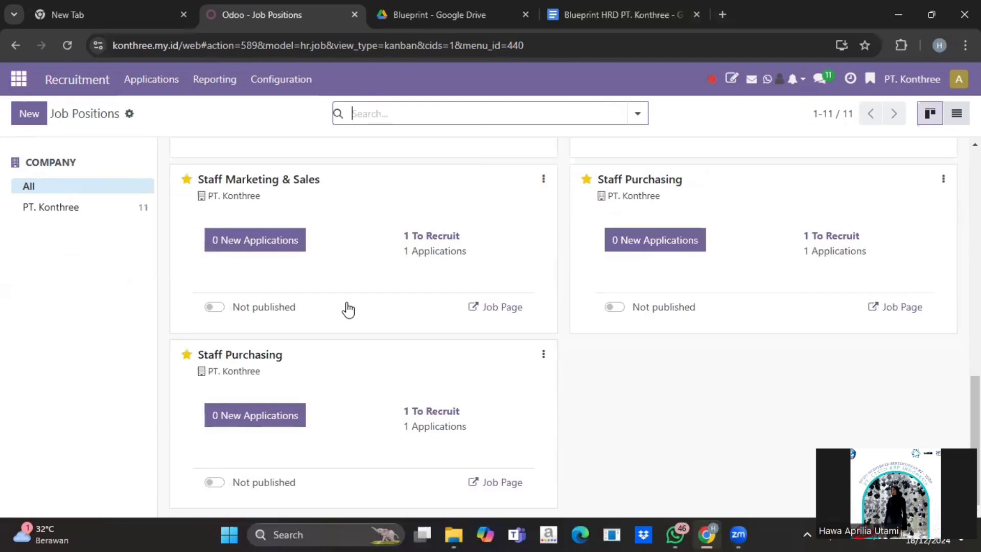
scroll(348, 309, up, 3)
scroll(349, 309, up, 3)
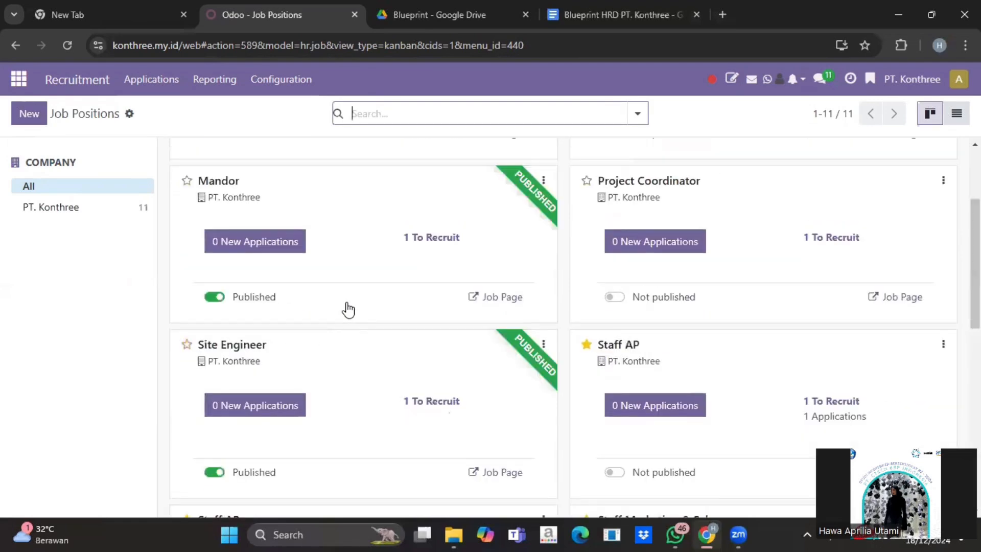
scroll(348, 309, up, 3)
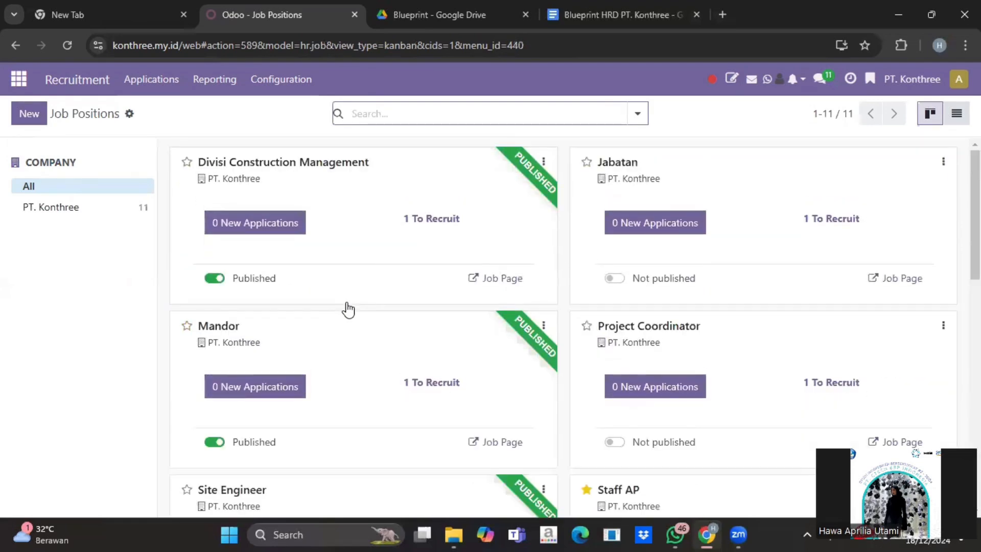
scroll(348, 309, down, 7)
scroll(348, 309, up, 7)
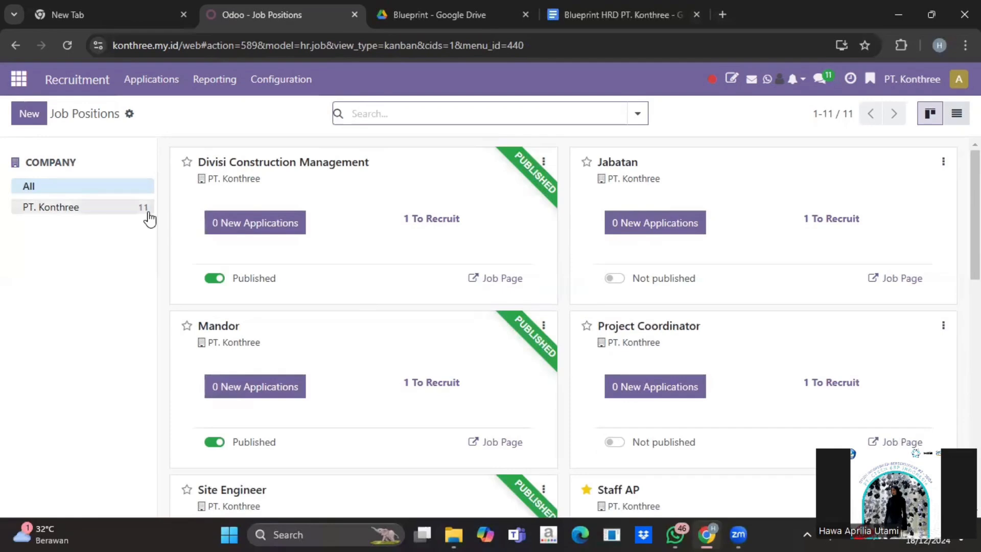
Open Payroll payslips, upload the HR Employee Payslip PT. Konthree file, and test it
click(19, 79)
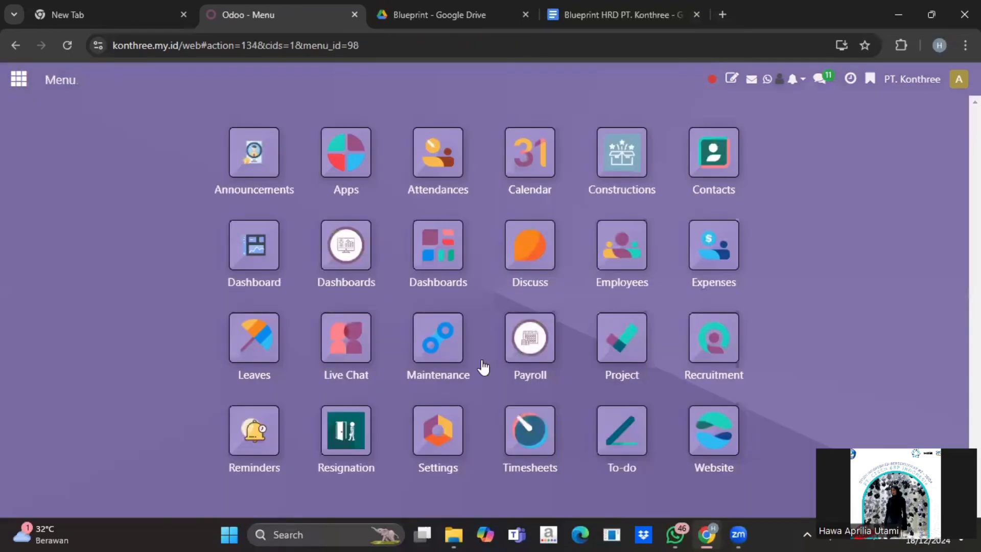
click(530, 338)
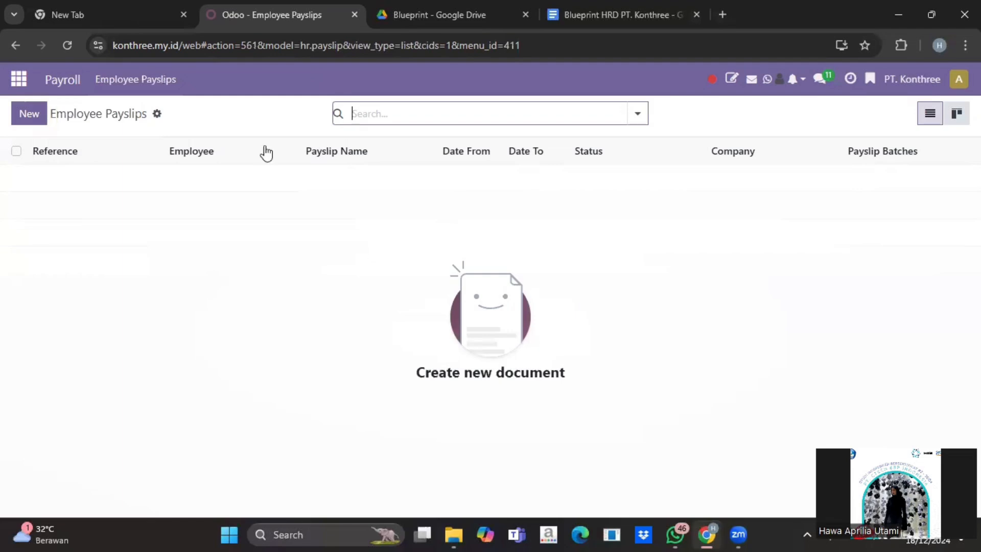
click(158, 121)
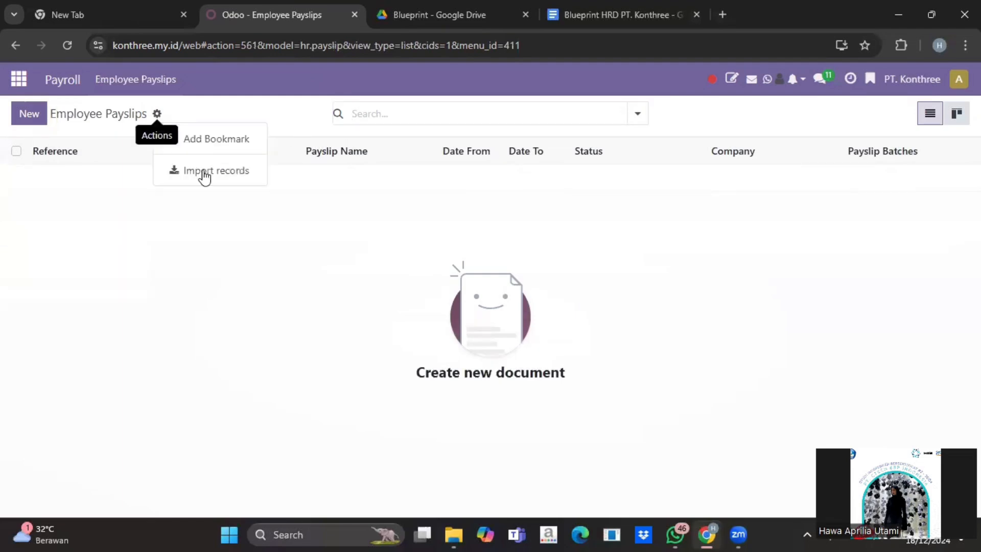
click(204, 178)
click(59, 115)
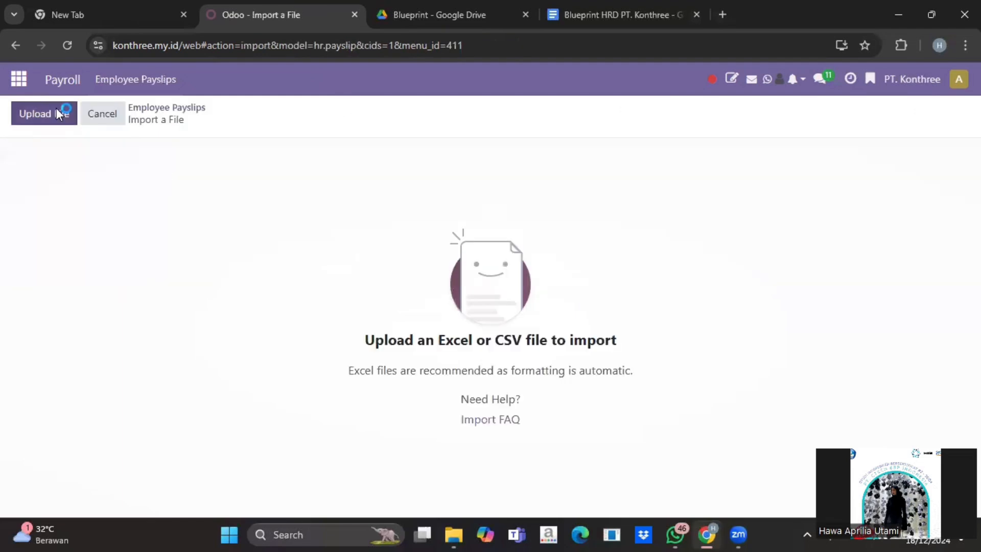
scroll(258, 166, down, 2)
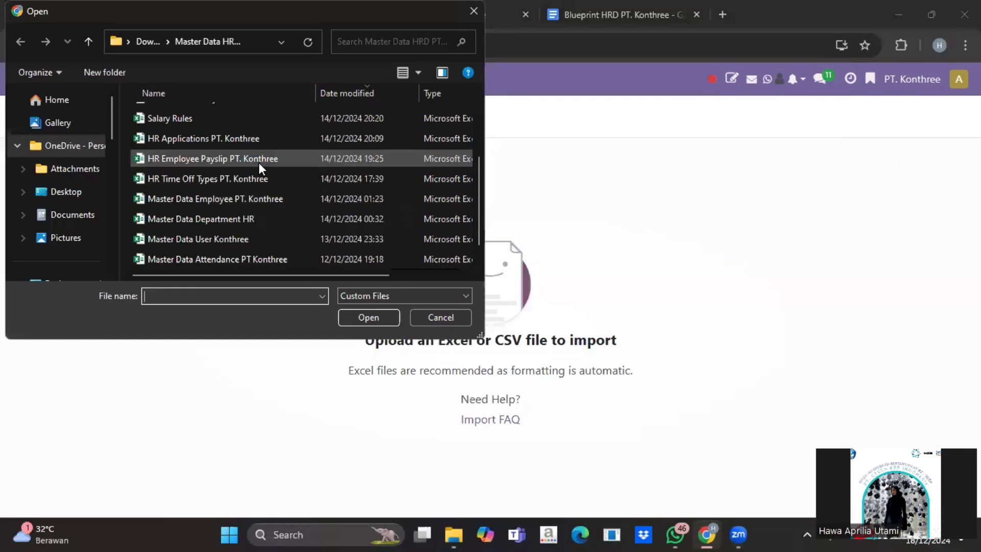
click(259, 162)
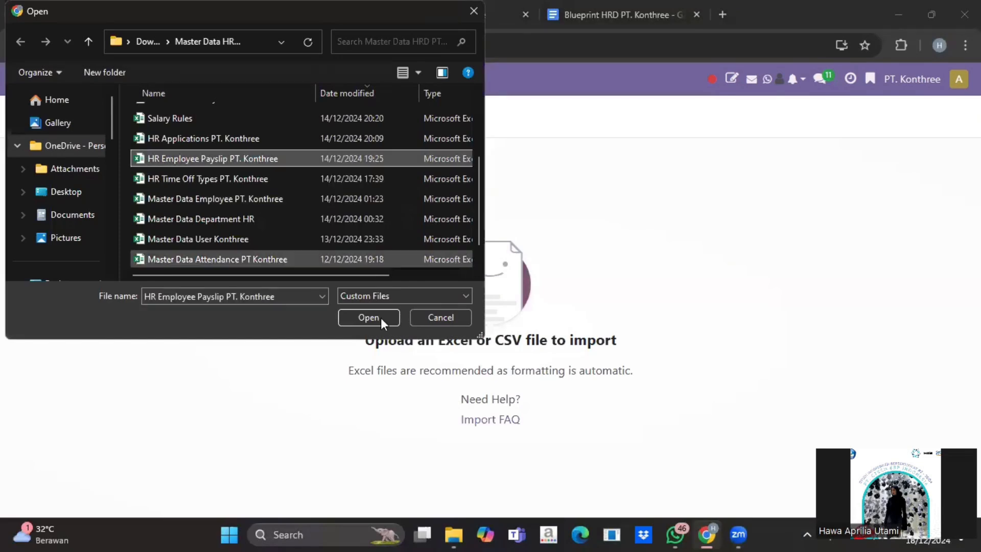
click(379, 319)
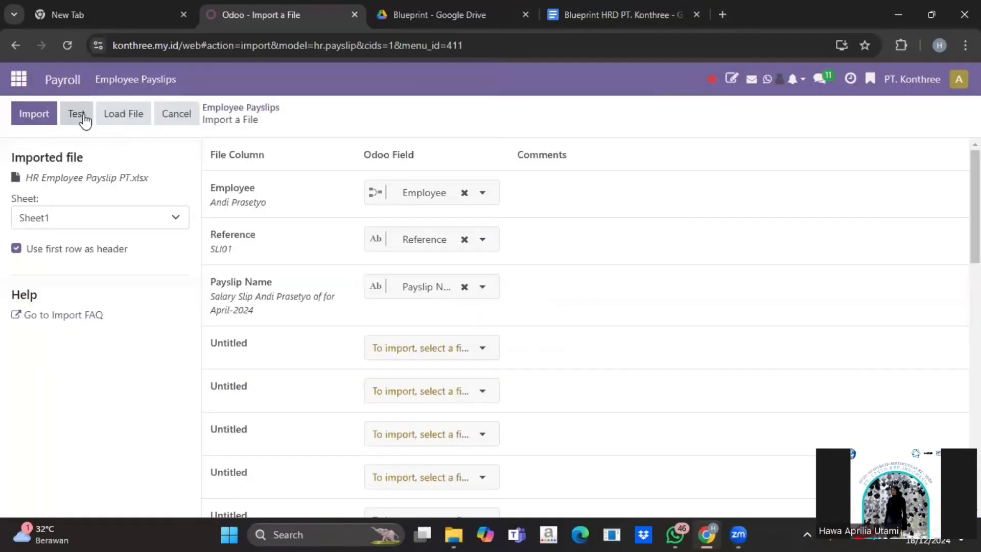
click(83, 114)
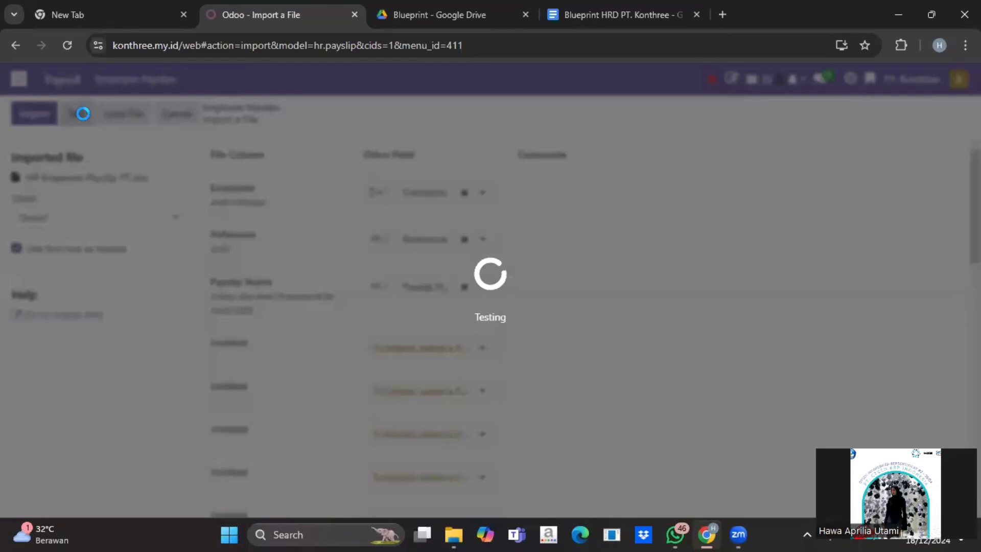
Import the 15 April-2024 payslips and browse the resulting draft payslip list
scroll(321, 360, down, 3)
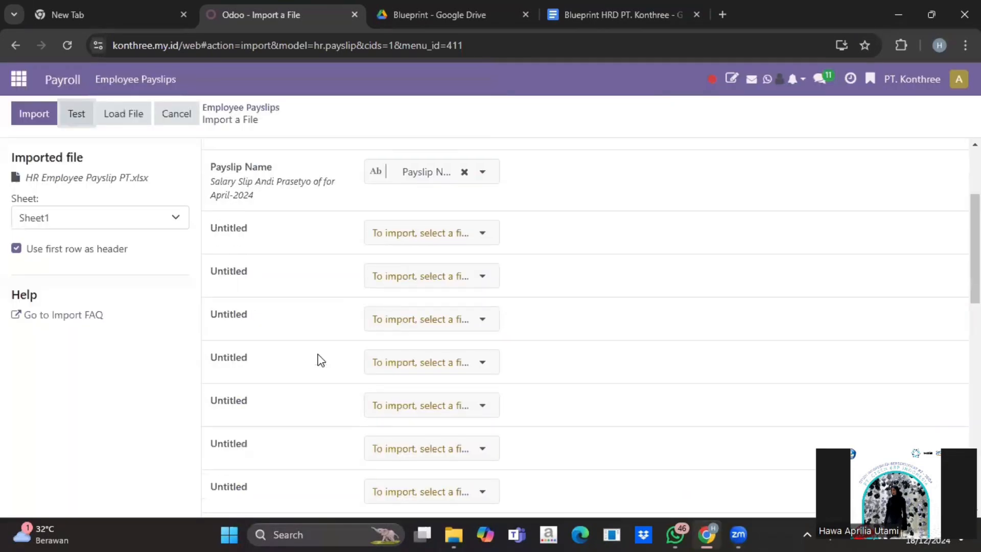
scroll(321, 360, up, 3)
mouse_move(321, 360)
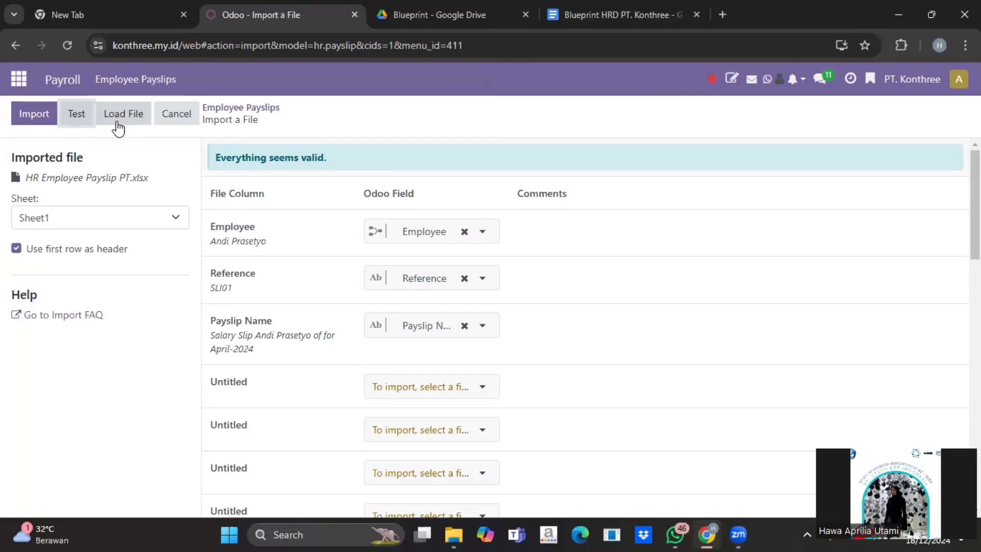
click(34, 114)
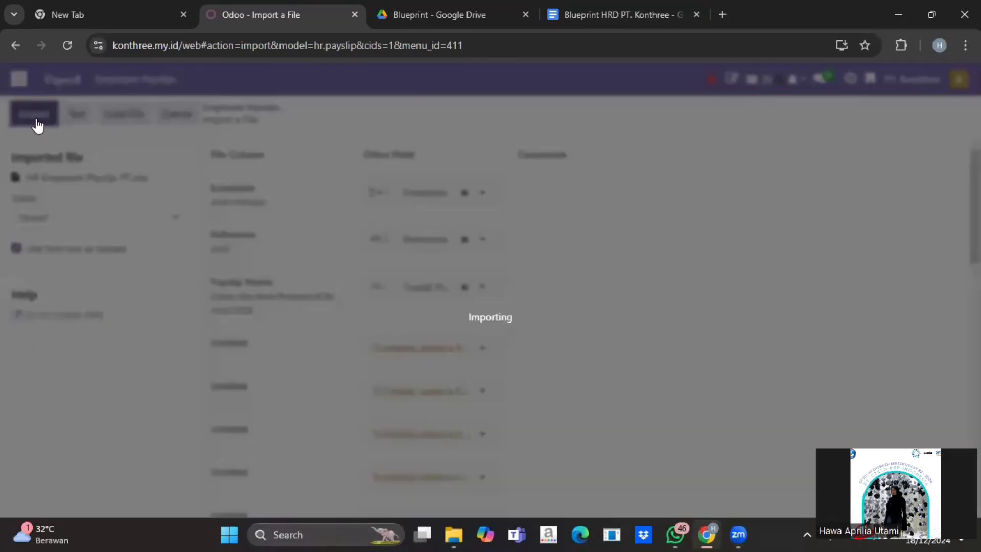
scroll(213, 303, down, 3)
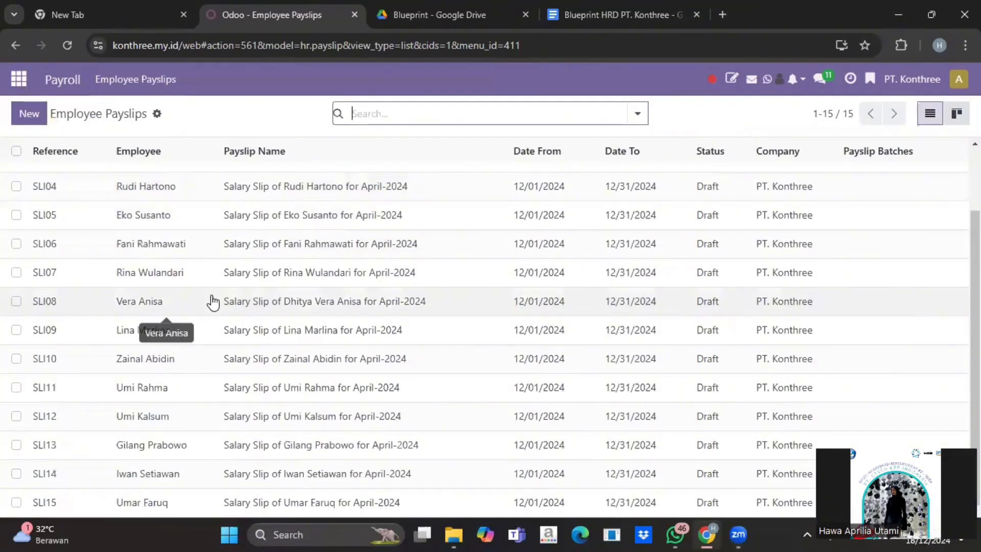
scroll(213, 302, up, 3)
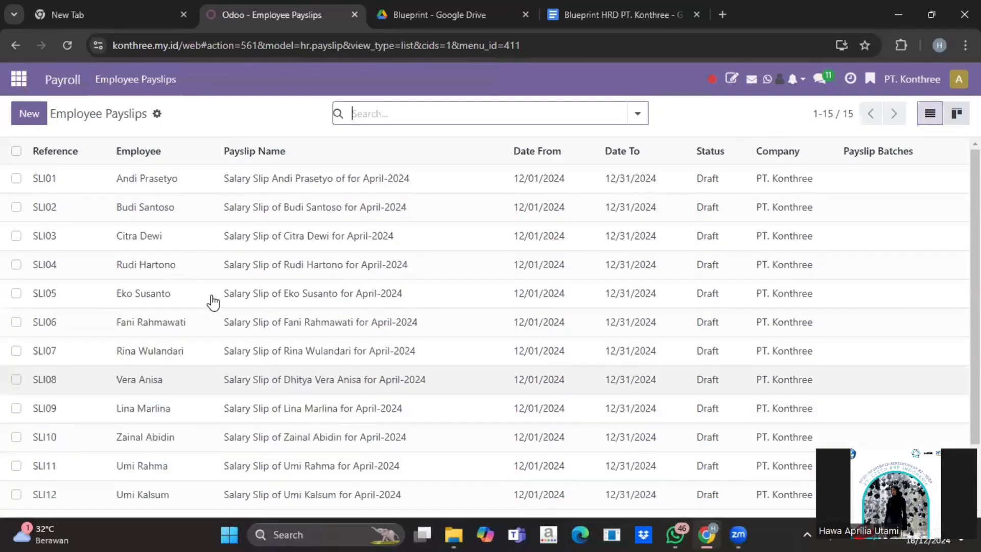
scroll(214, 302, down, 3)
scroll(213, 302, up, 3)
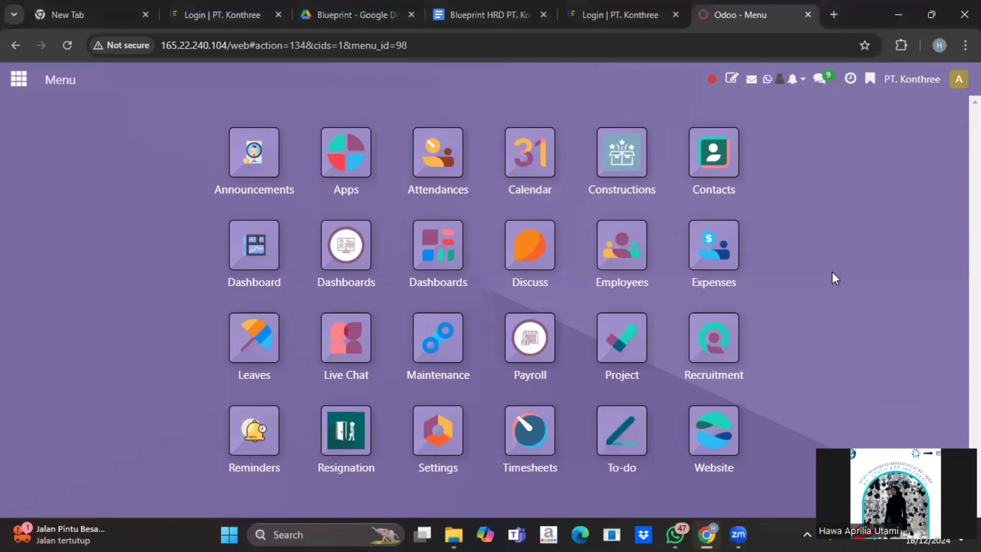
Open Attendances and load the Master Data Attendance PT Konthree file into the import
click(451, 162)
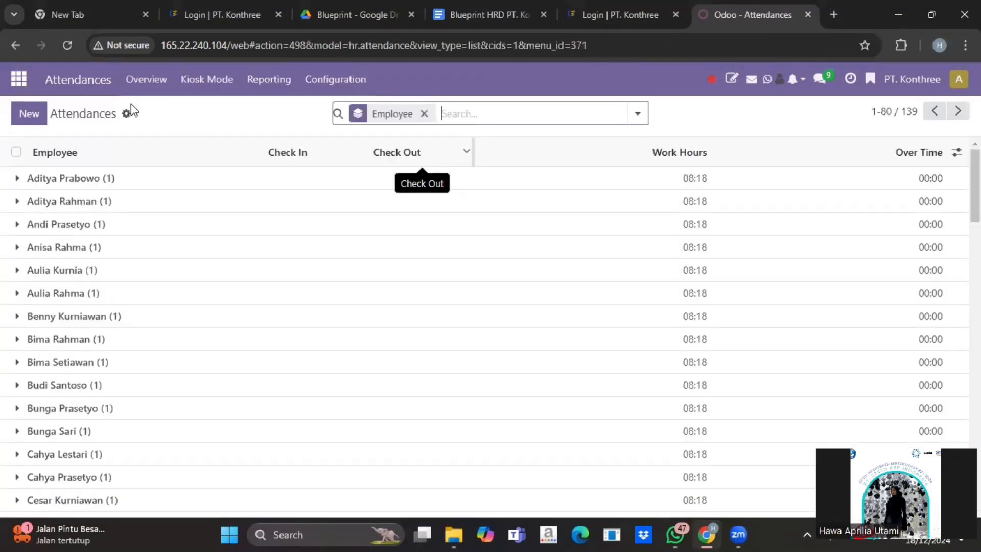
click(127, 115)
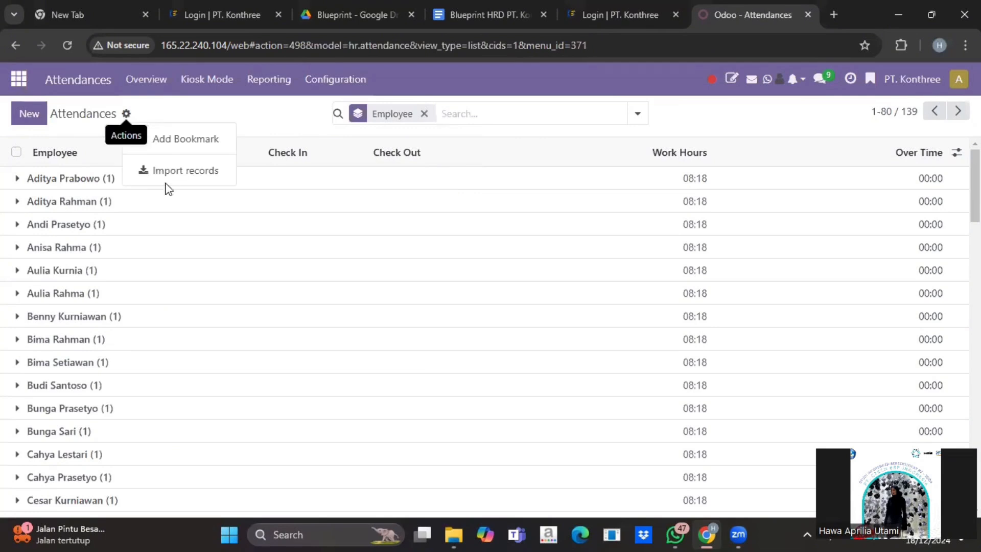
click(161, 170)
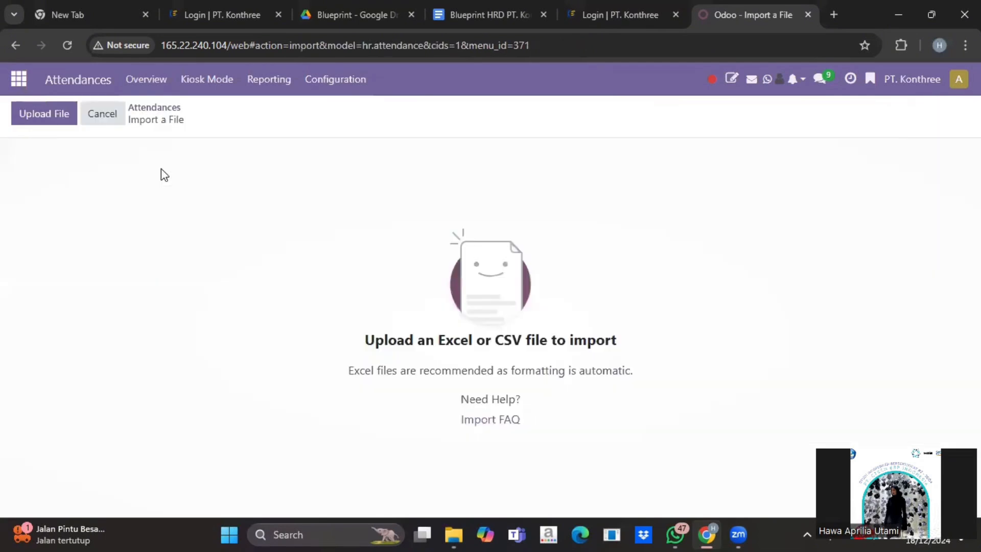
click(45, 110)
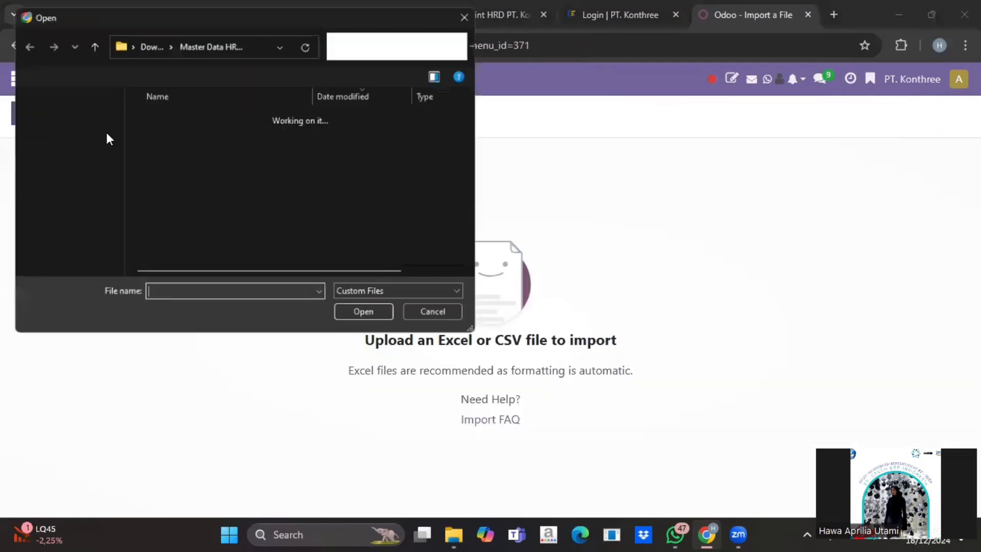
scroll(188, 176, down, 1)
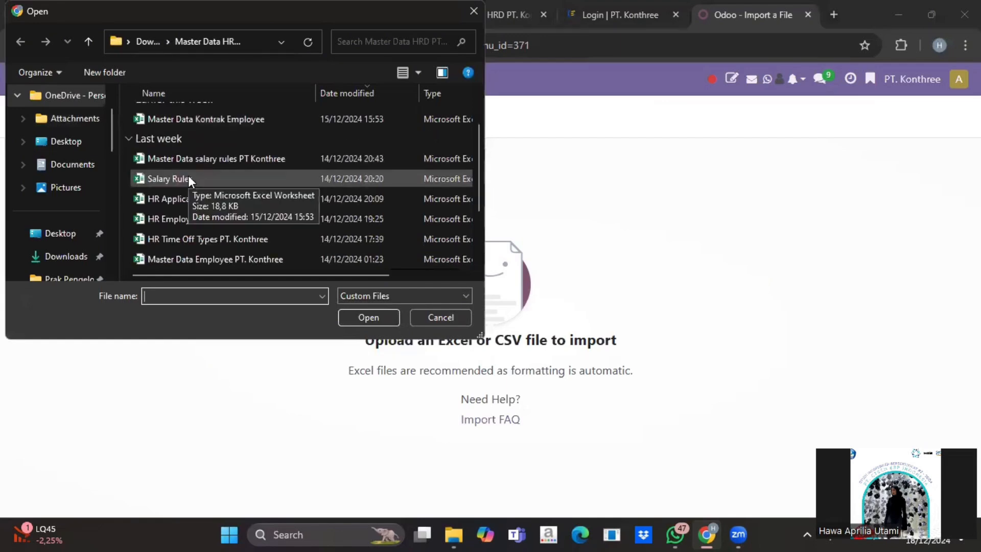
scroll(189, 176, down, 1)
scroll(188, 176, down, 1)
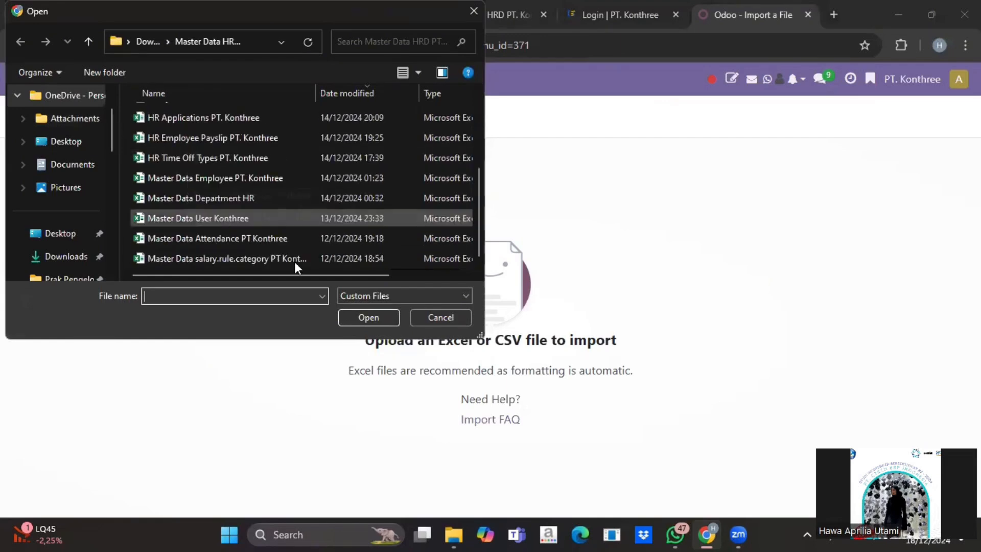
click(287, 238)
click(369, 317)
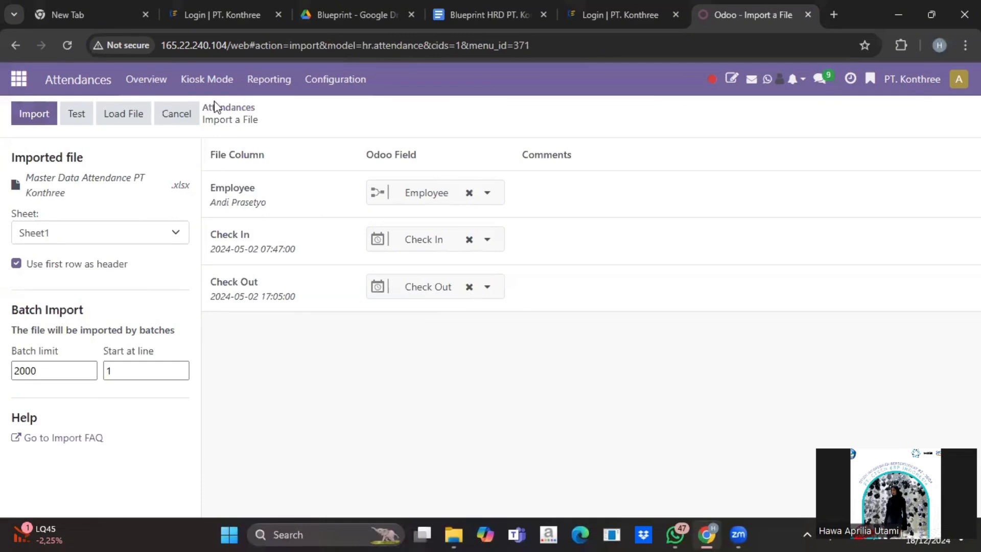
Cancel the import, browse the 139 attendance records, and return to the apps menu
click(176, 115)
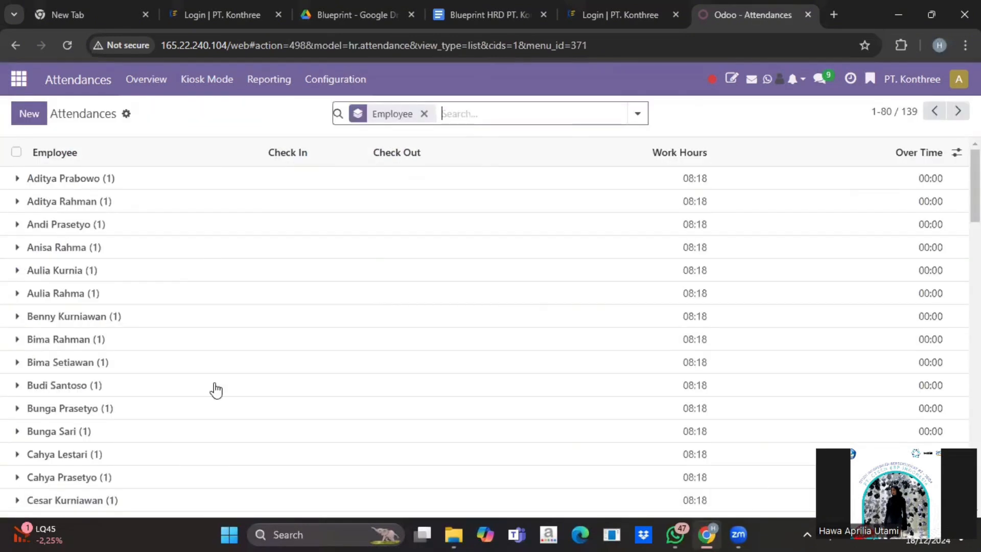
scroll(215, 390, down, 7)
scroll(216, 390, down, 4)
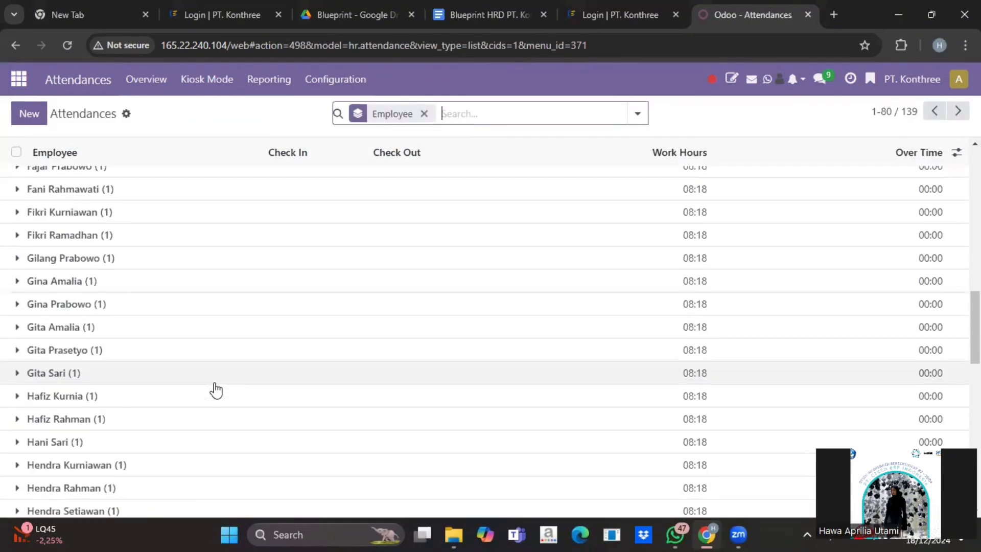
scroll(216, 390, down, 10)
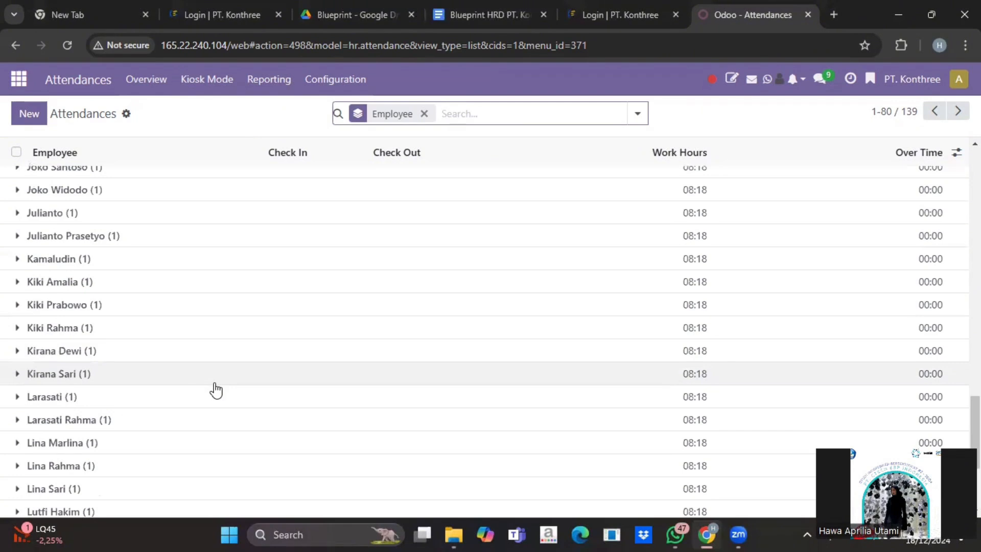
scroll(216, 390, up, 20)
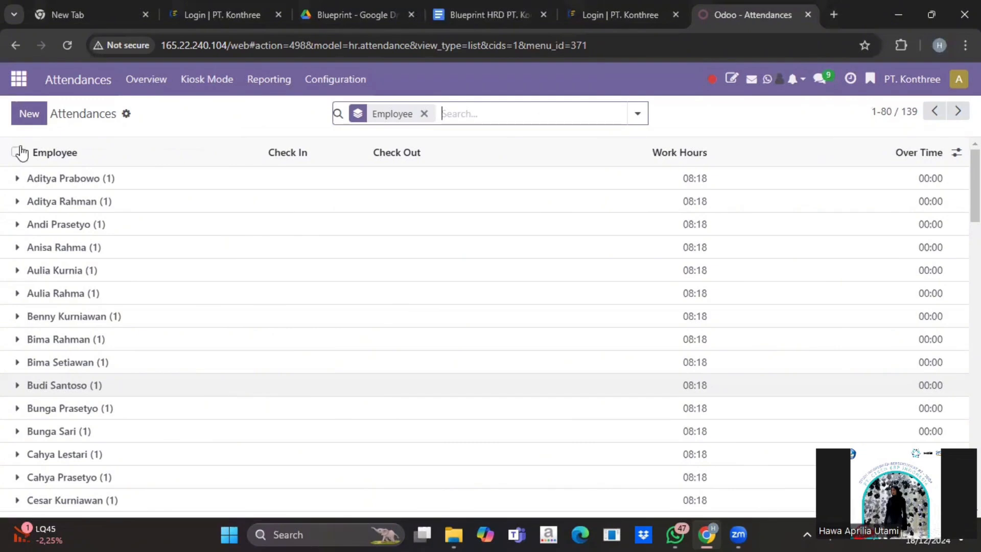
click(19, 80)
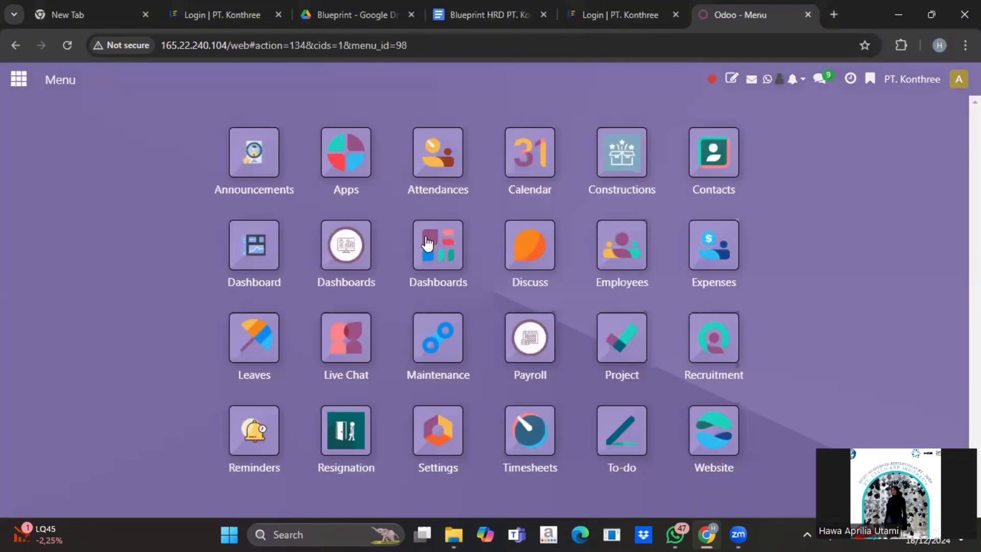
Open Leaves > Configuration > Time Off Types
click(264, 314)
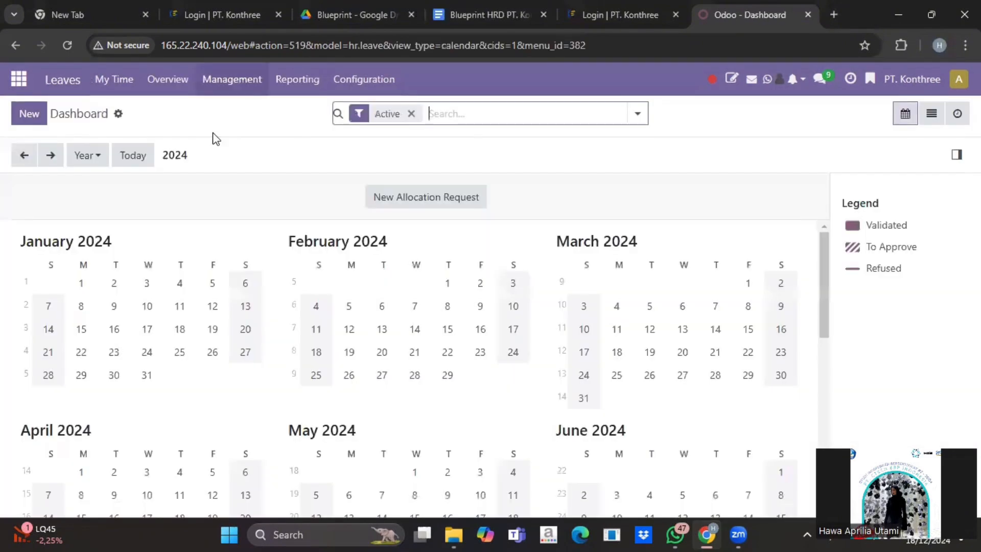
click(387, 84)
click(383, 134)
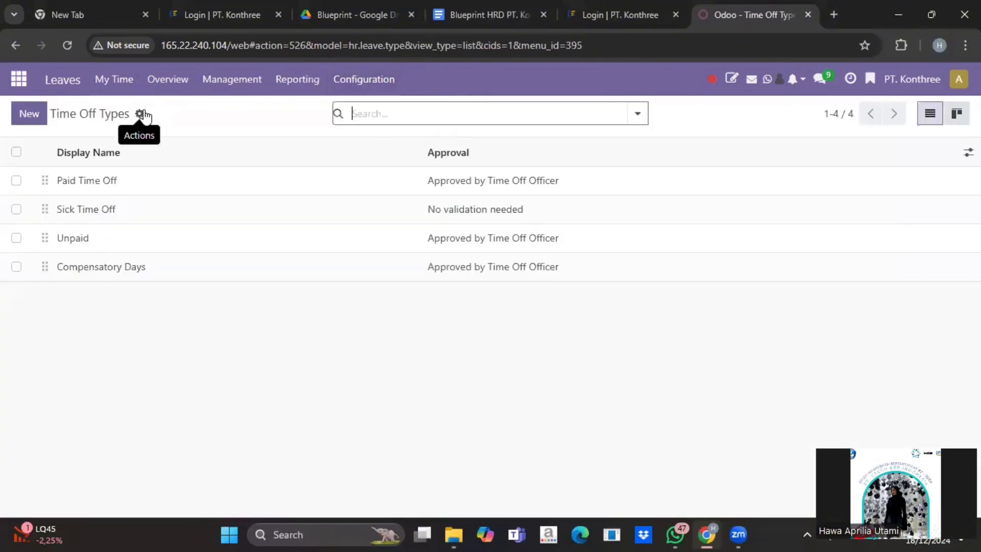
Upload the HR Time Off Types PT. Konthree file, test it, and cancel the import
click(140, 114)
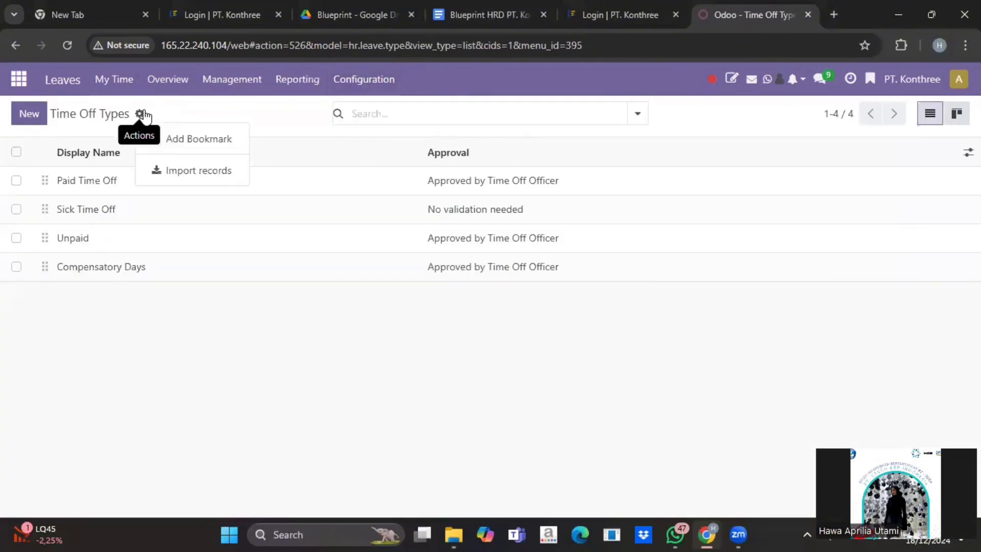
click(184, 176)
click(49, 111)
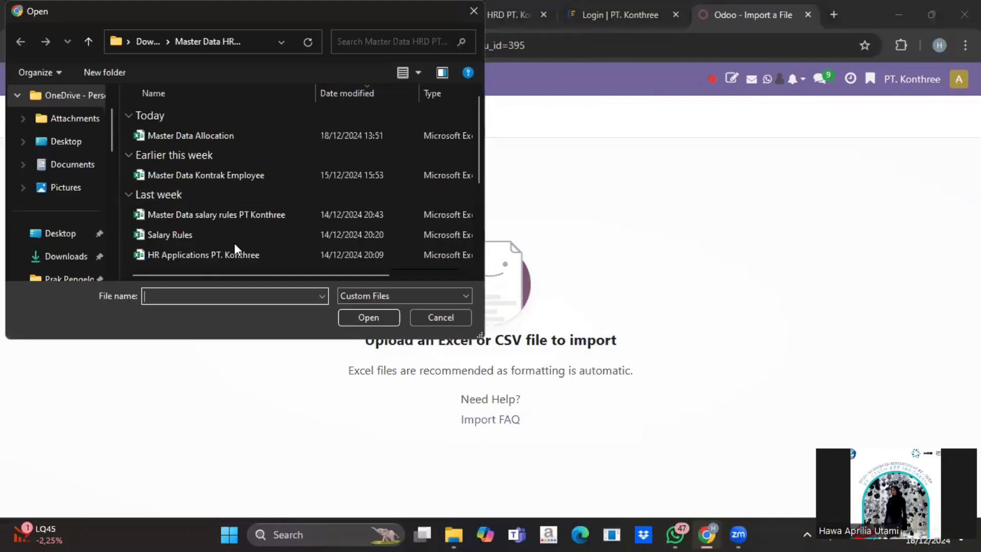
scroll(234, 243, down, 1)
click(234, 243)
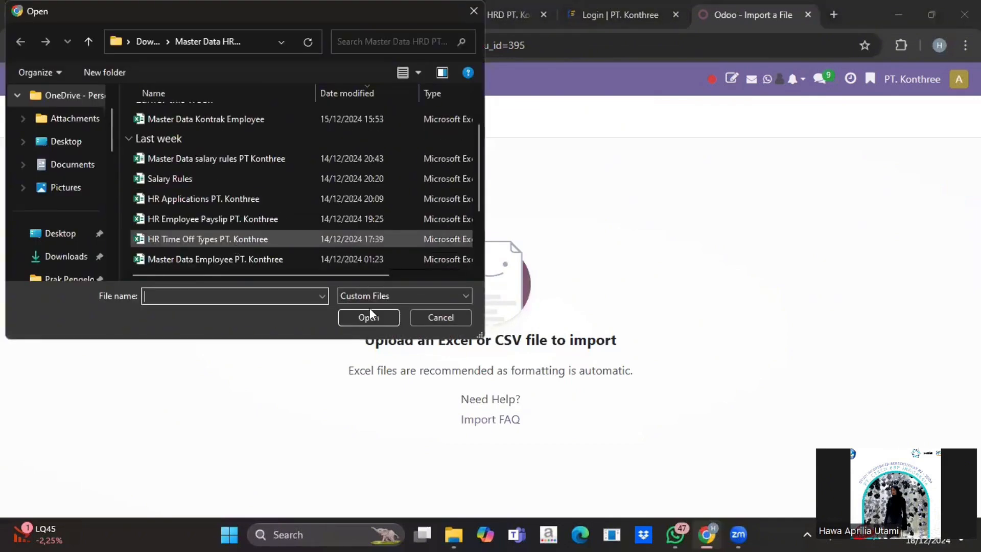
click(369, 317)
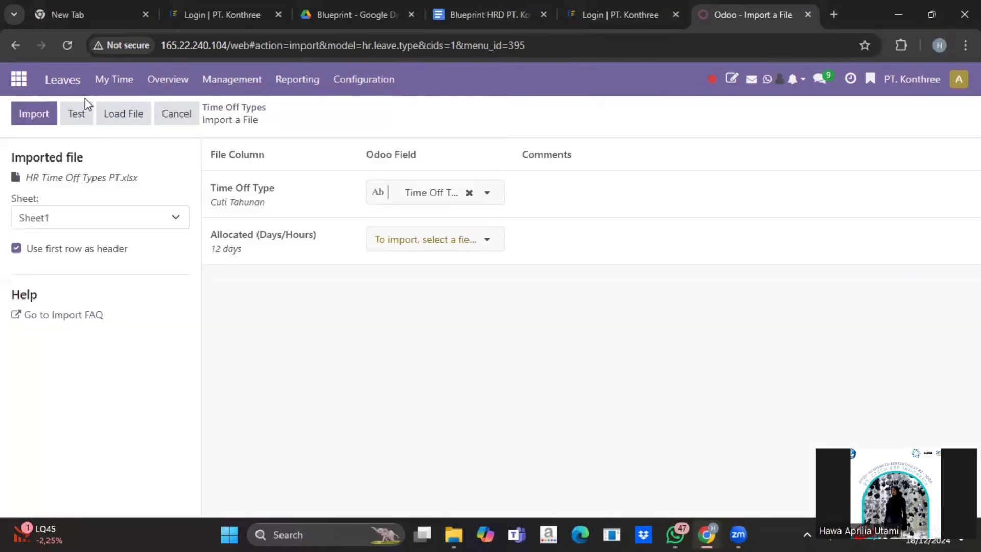
click(83, 114)
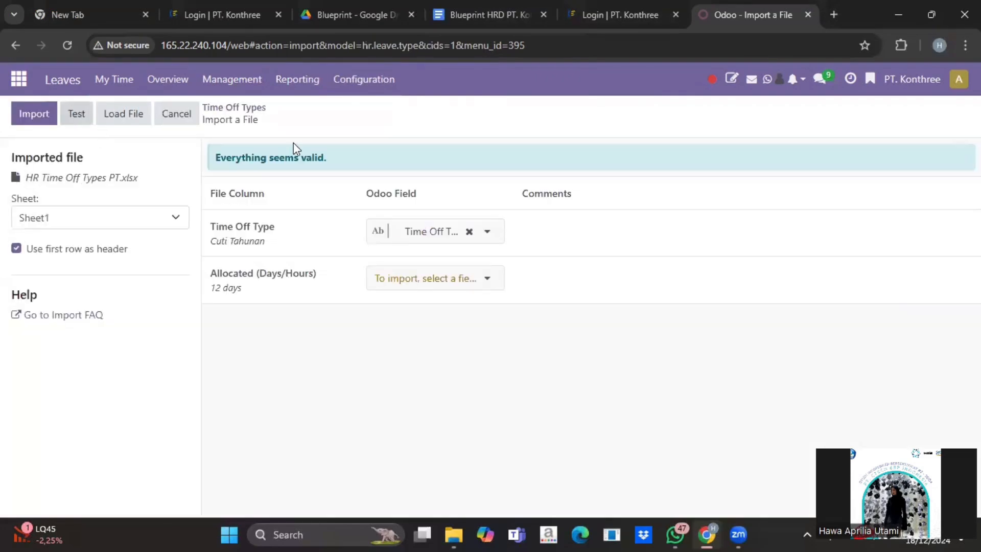
click(194, 110)
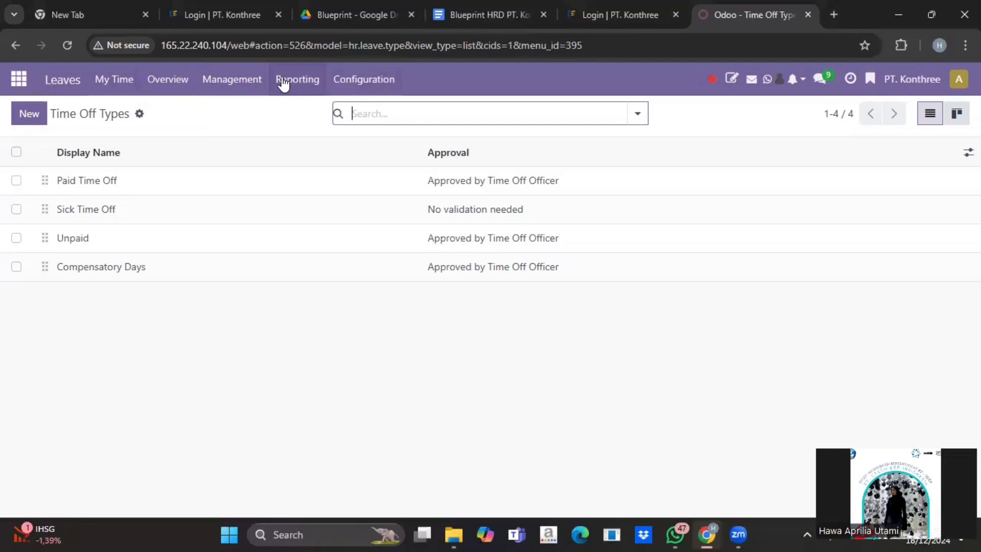
Load the Master Data Allocation file into the import screen of the Allocations list
click(244, 81)
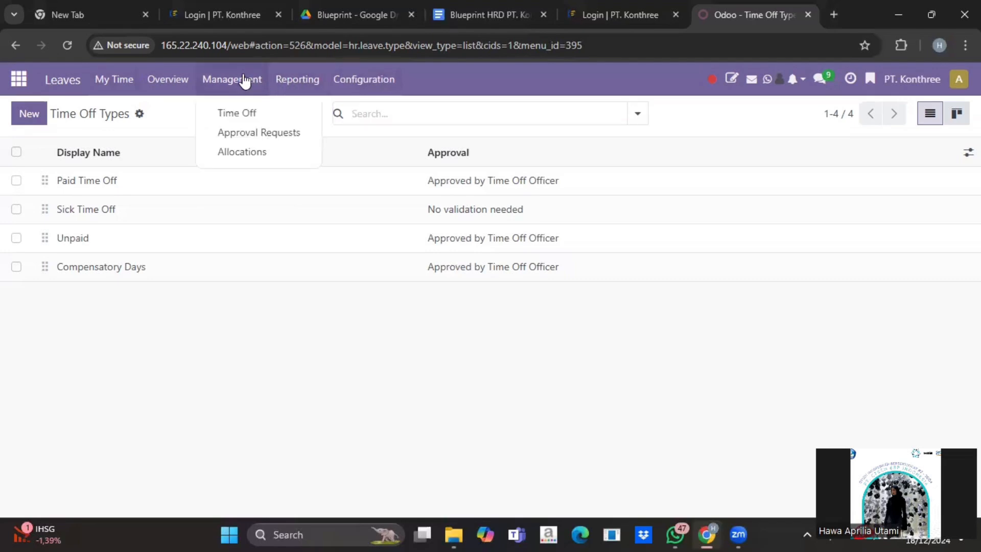
click(248, 153)
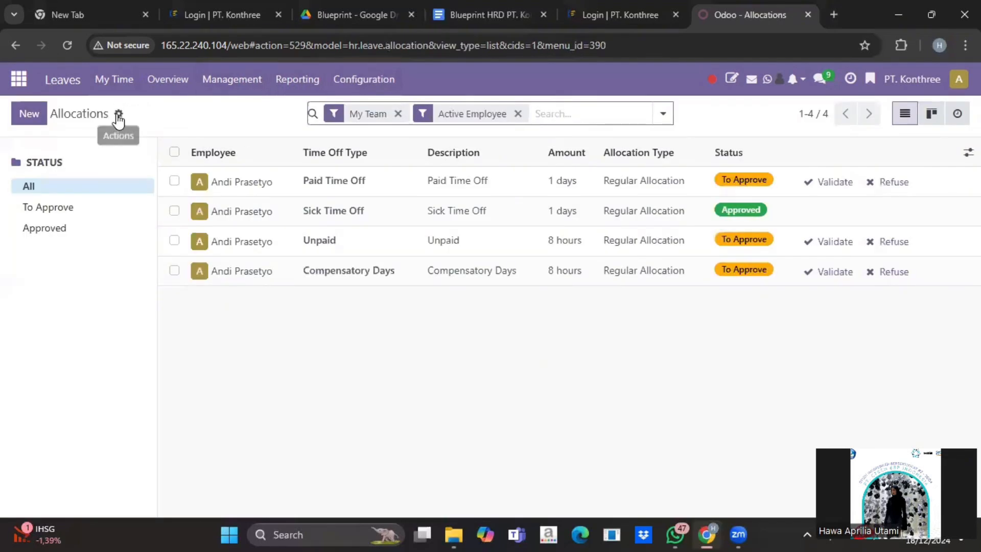
click(118, 114)
click(152, 169)
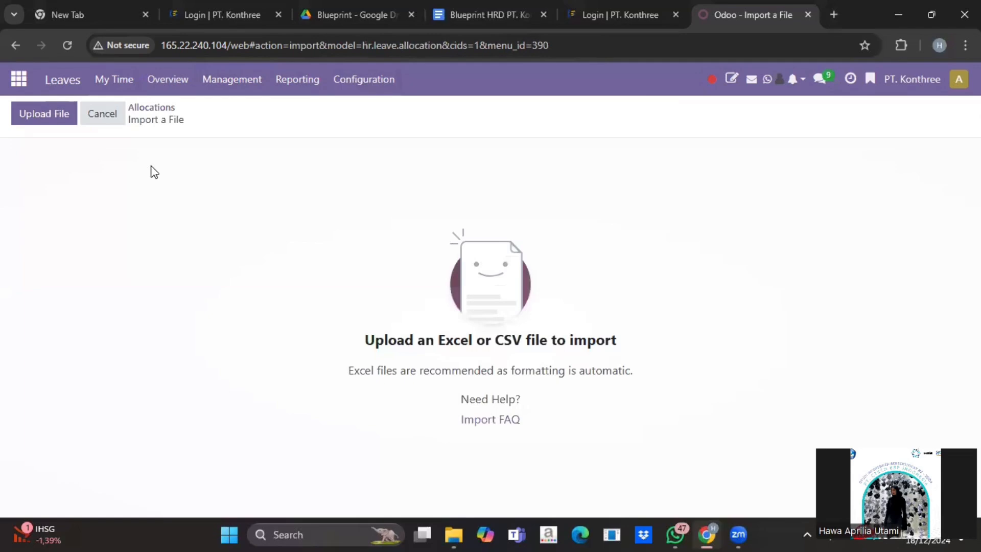
click(51, 108)
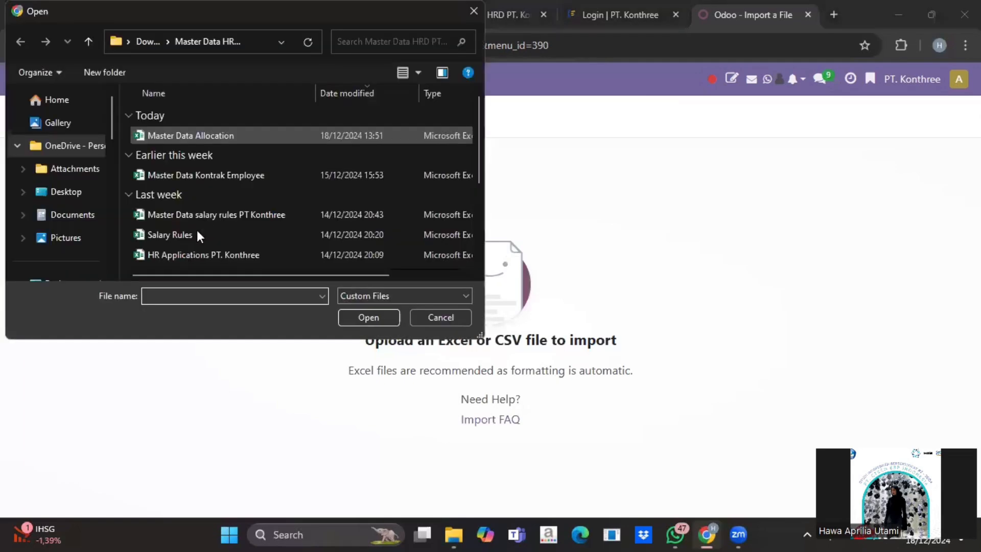
click(238, 134)
click(377, 321)
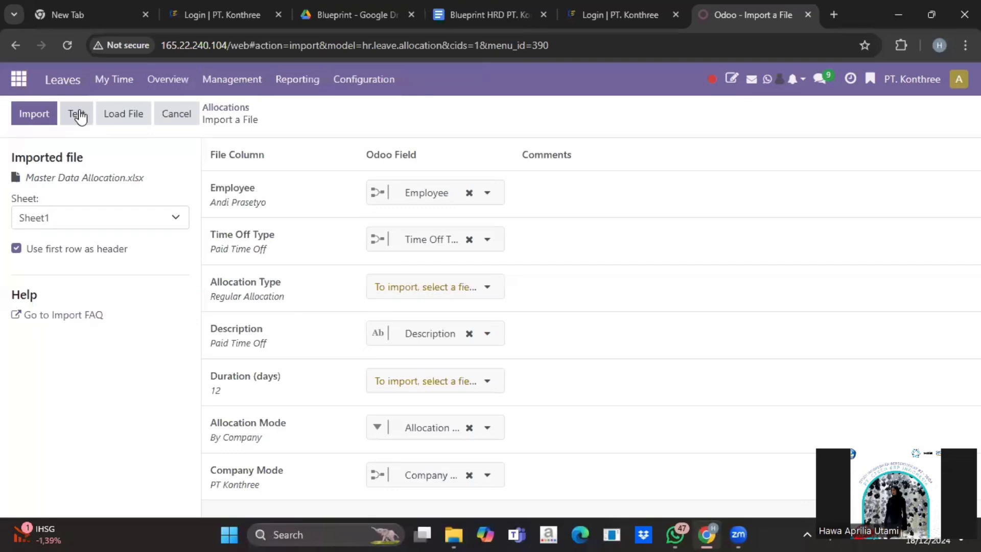
Test the allocation import, confirm it is valid, then cancel without importing
click(78, 114)
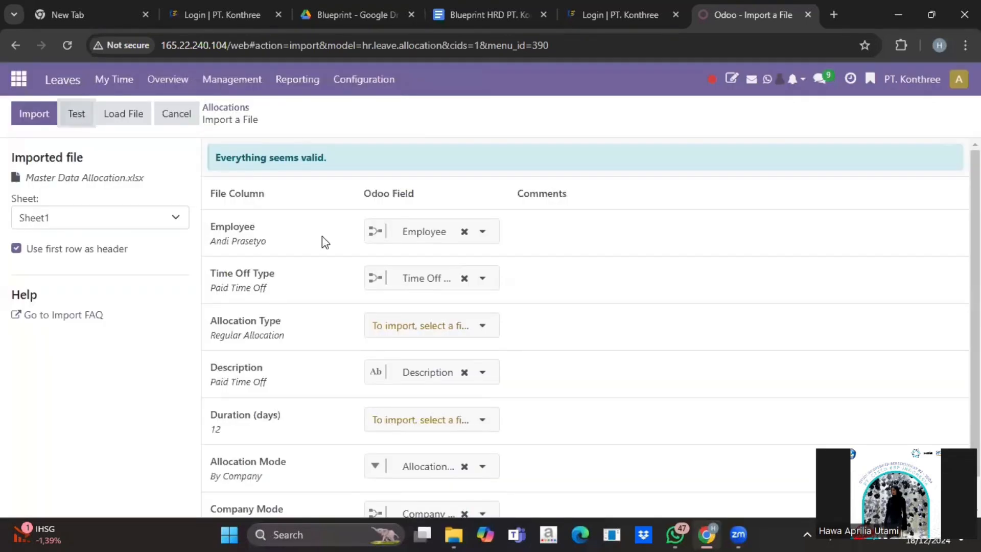
scroll(322, 236, down, 1)
scroll(322, 146, up, 1)
click(177, 114)
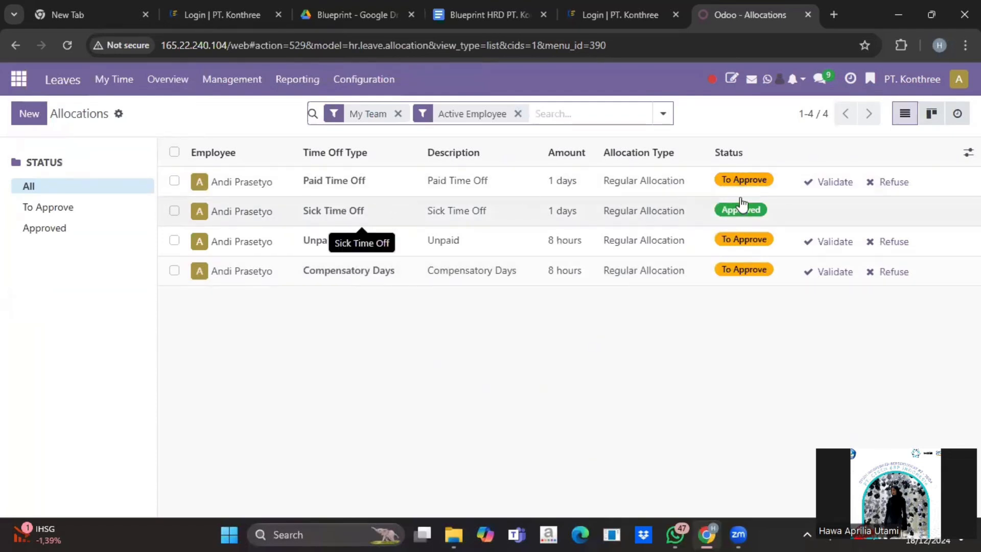
Review the Sick Time Off allocation record, then go back to the allocations list
click(277, 211)
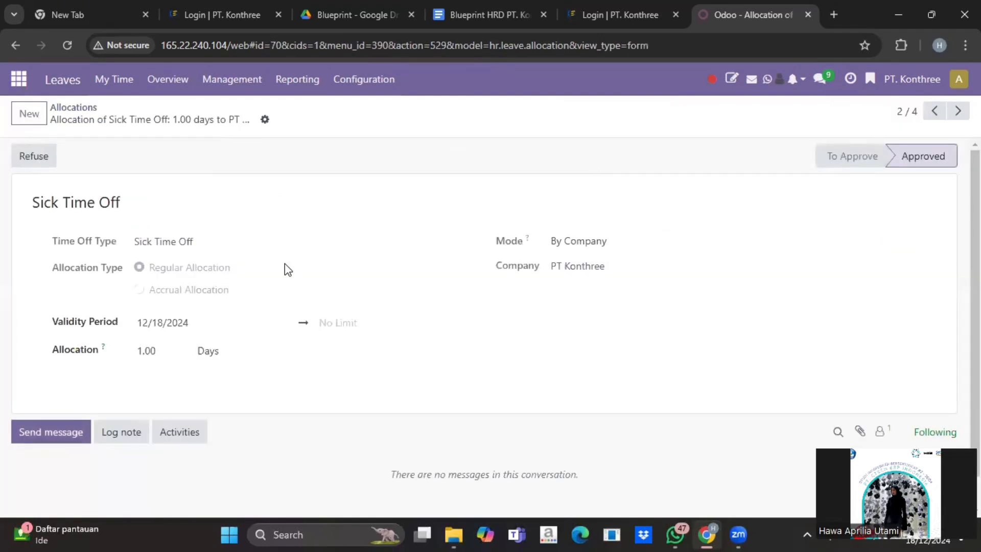
scroll(79, 171, down, 1)
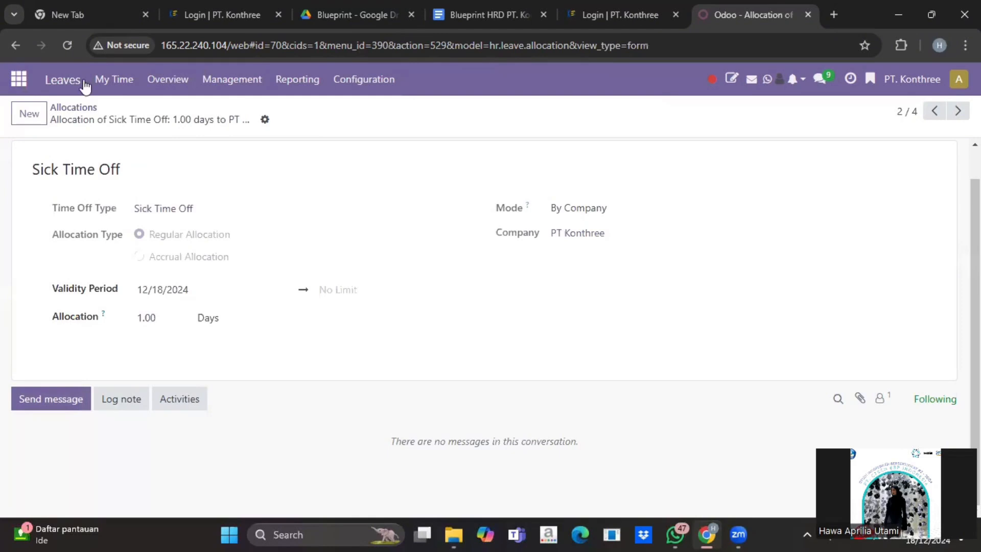
click(90, 106)
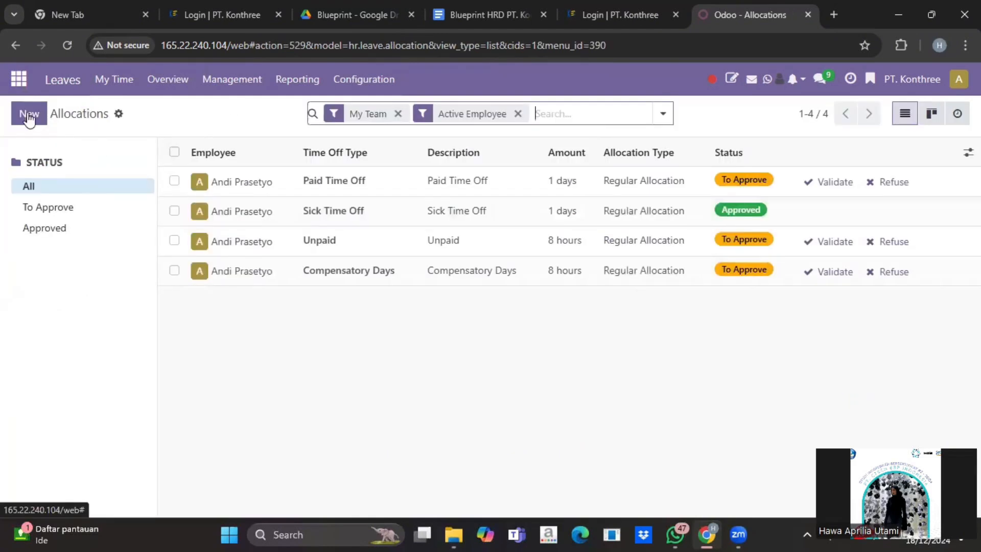
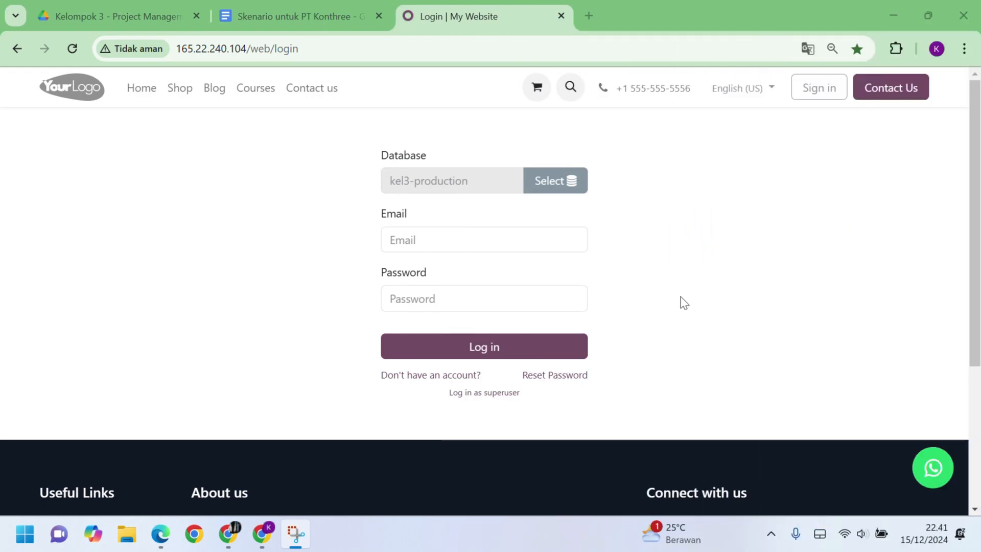
Check the scenario document, then sign in to Odoo with the saved email and password
click(342, 12)
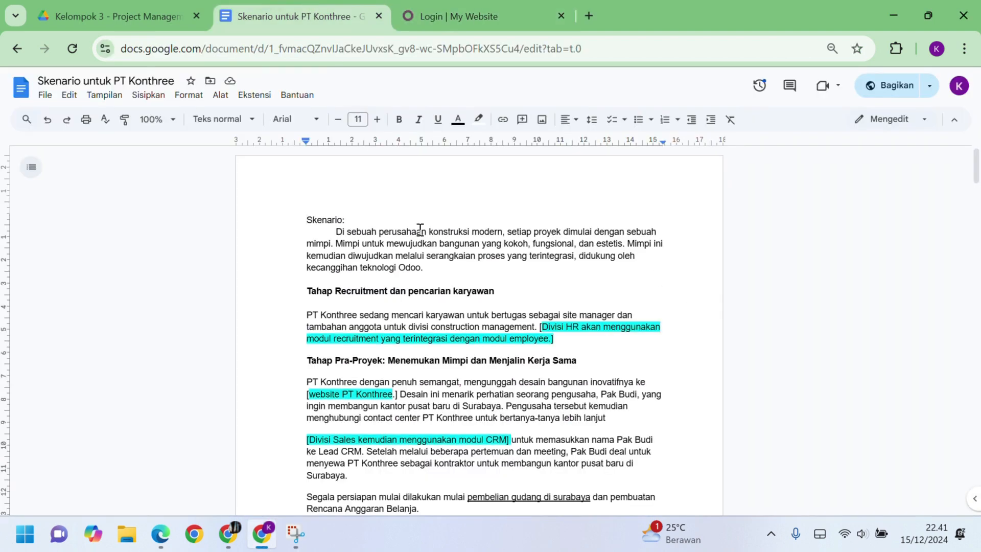
scroll(420, 230, down, 4)
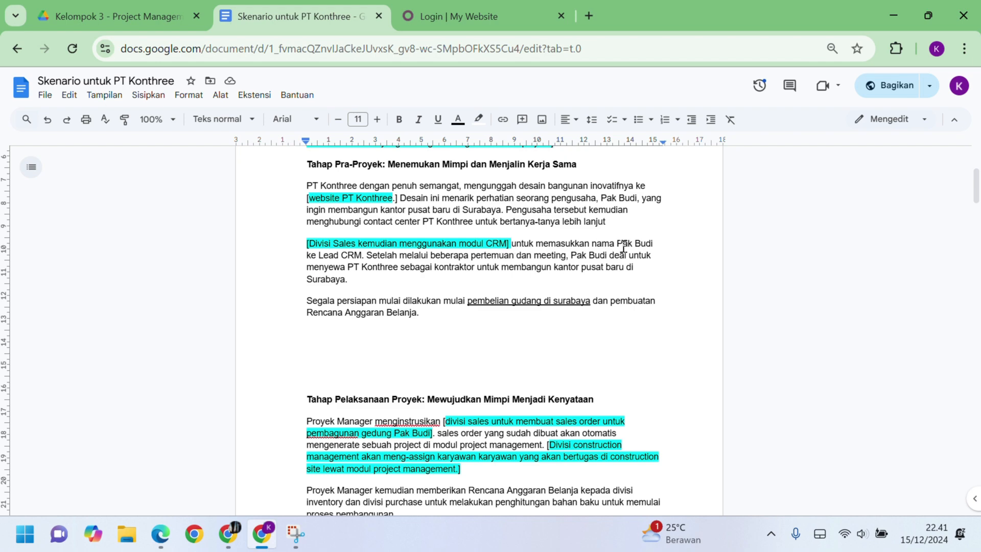
key(ctrl+Tab)
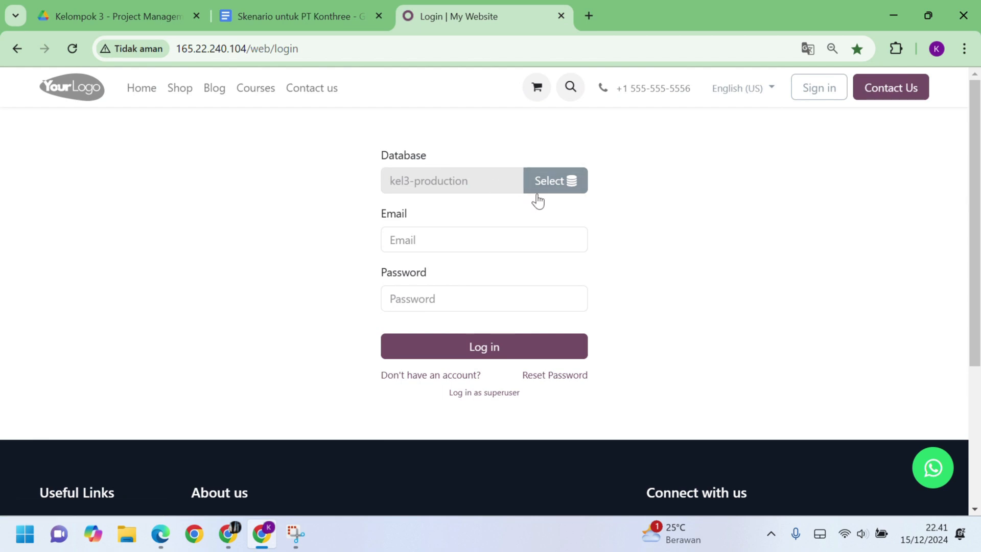
click(477, 242)
click(491, 277)
click(454, 305)
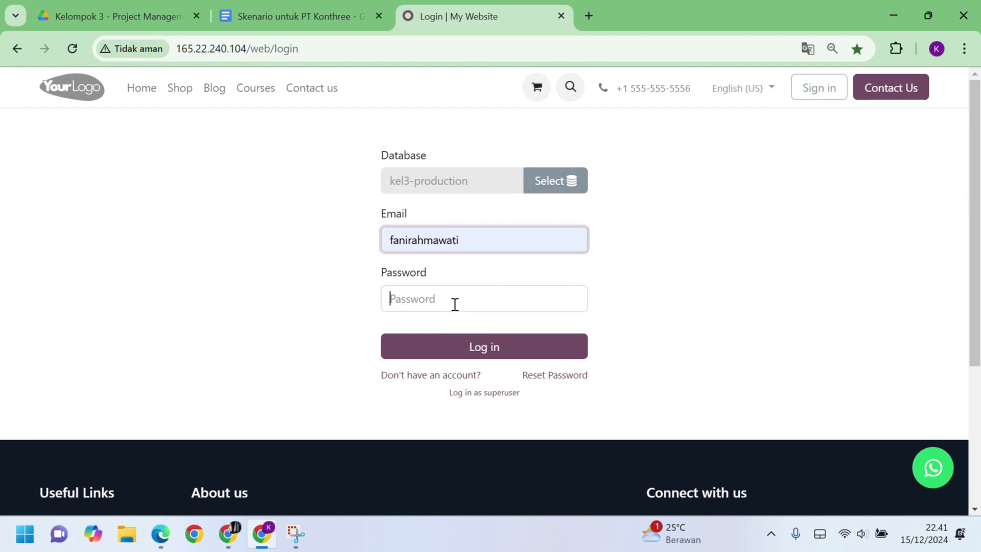
text(••)
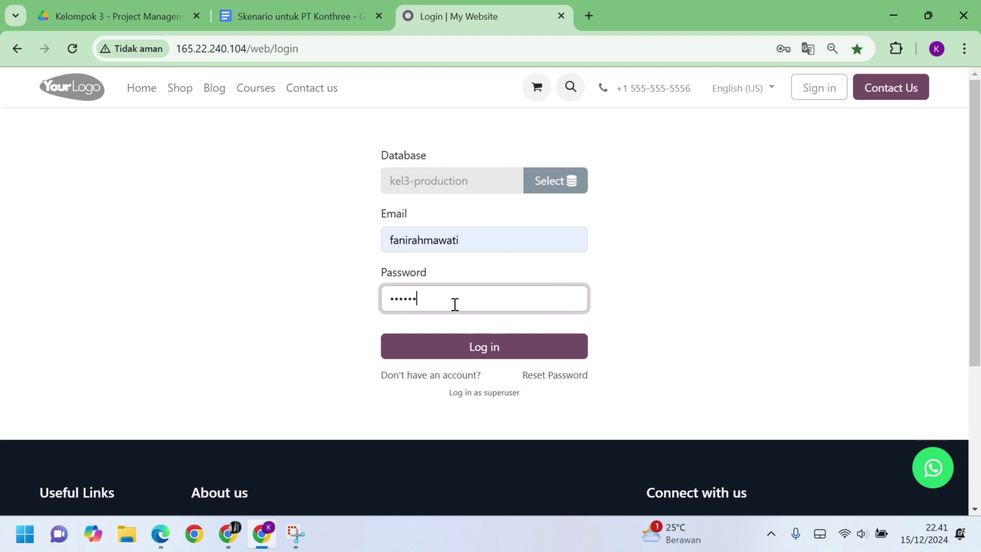
click(476, 346)
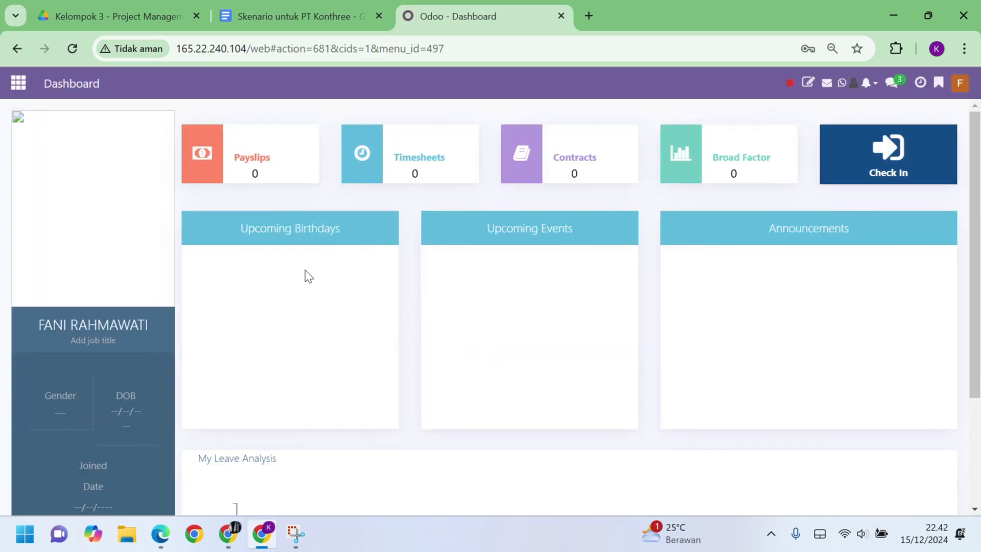
Start a new CRM lead 'Pembangunan Kantor Pusat Surabaya' with customer PT. Mitra Sejati
click(19, 84)
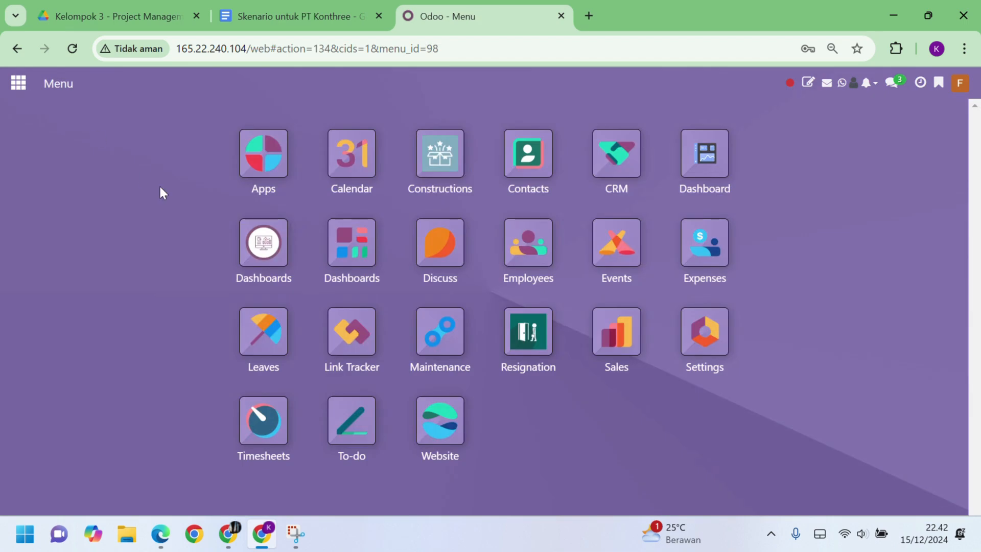
click(618, 154)
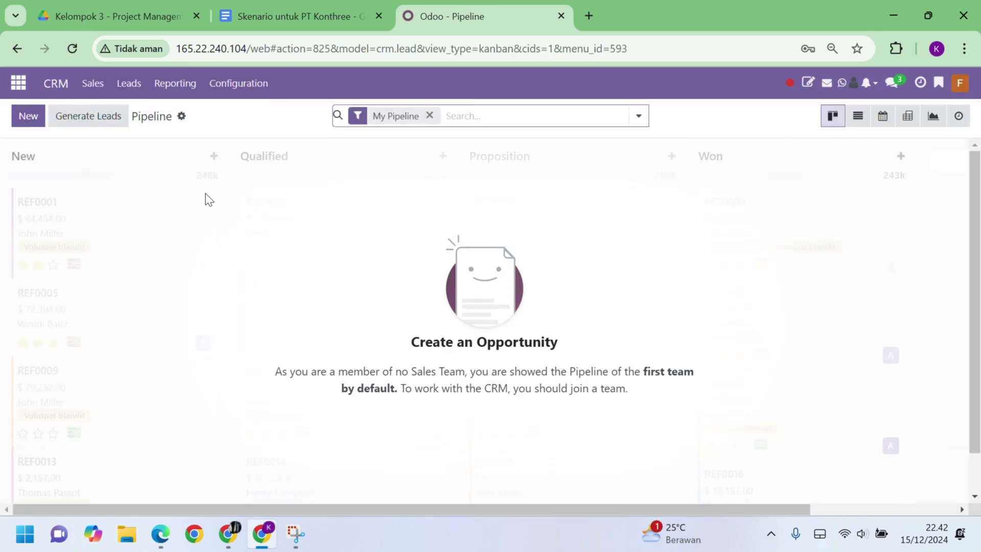
click(134, 89)
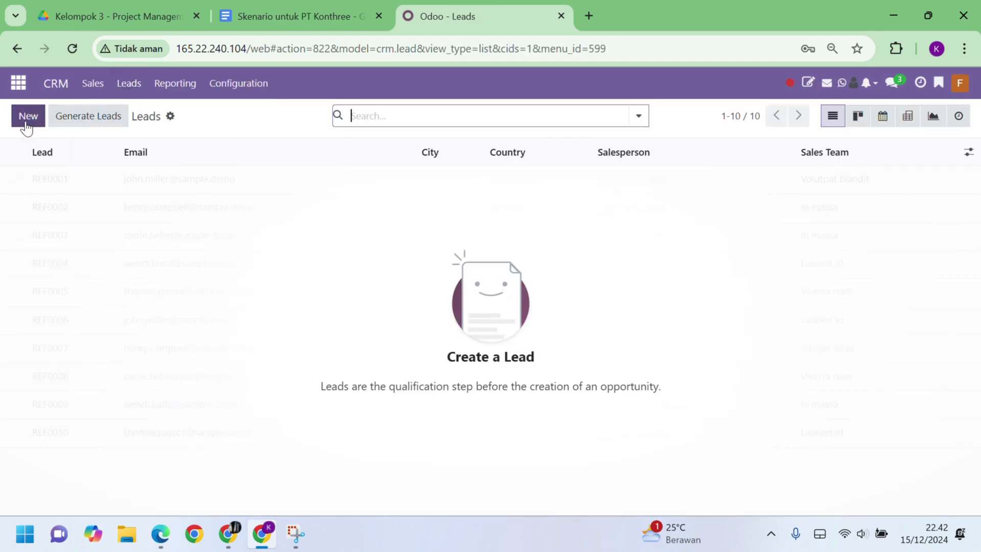
click(31, 121)
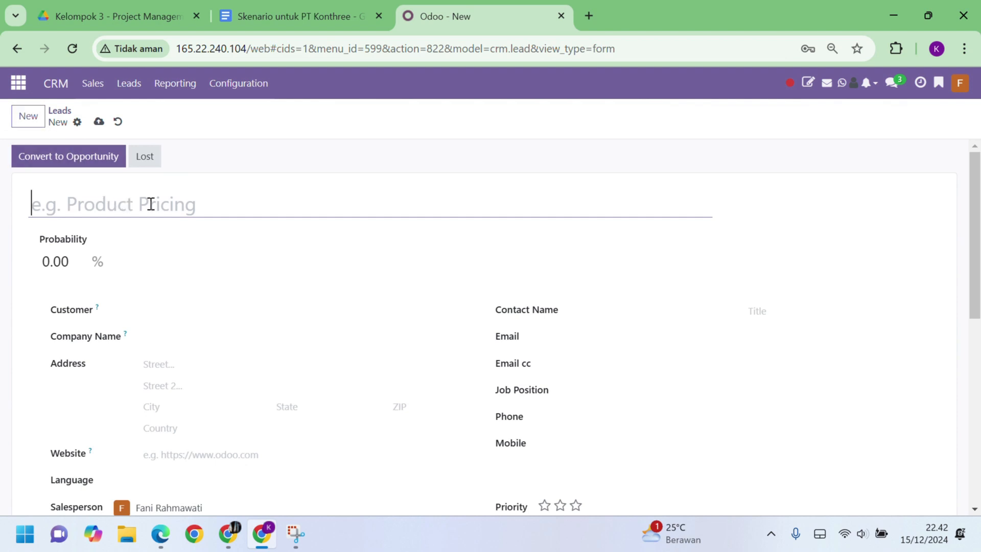
text(Pe)
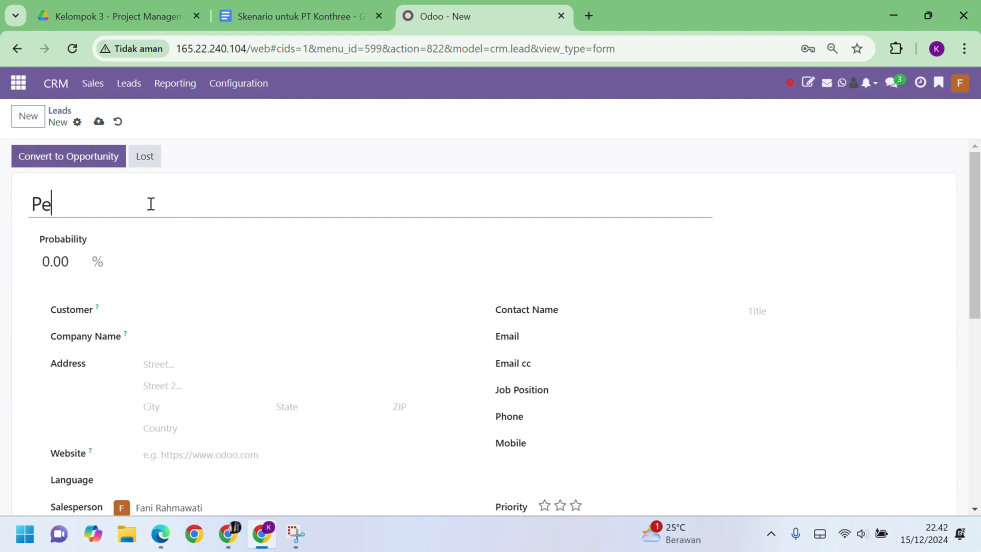
text(mbangunan )
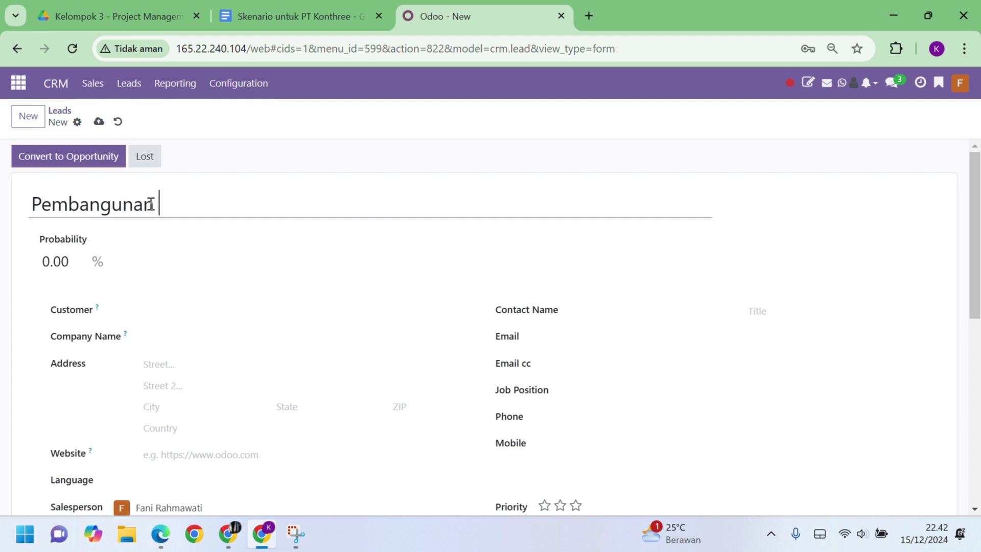
text(Kantor Pusa)
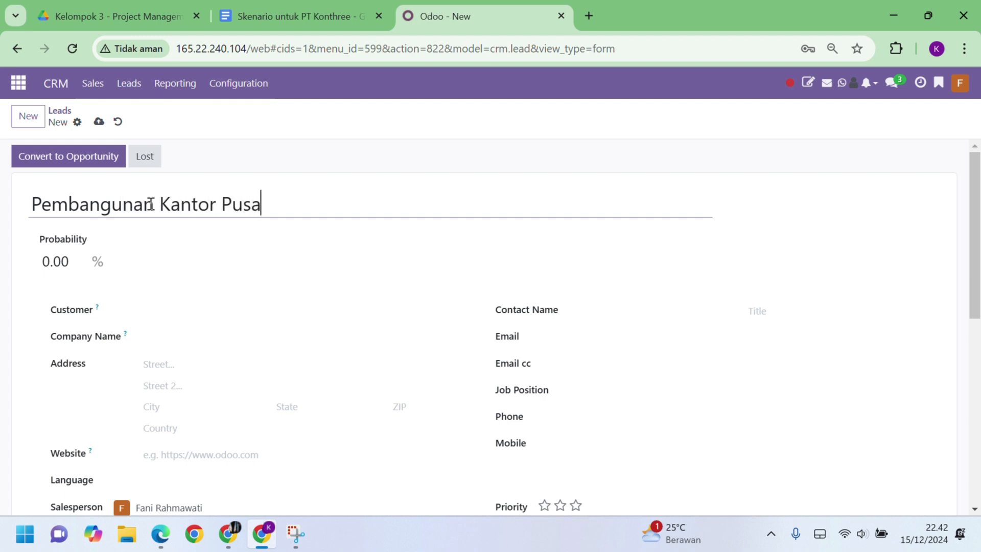
text(t Surabaya)
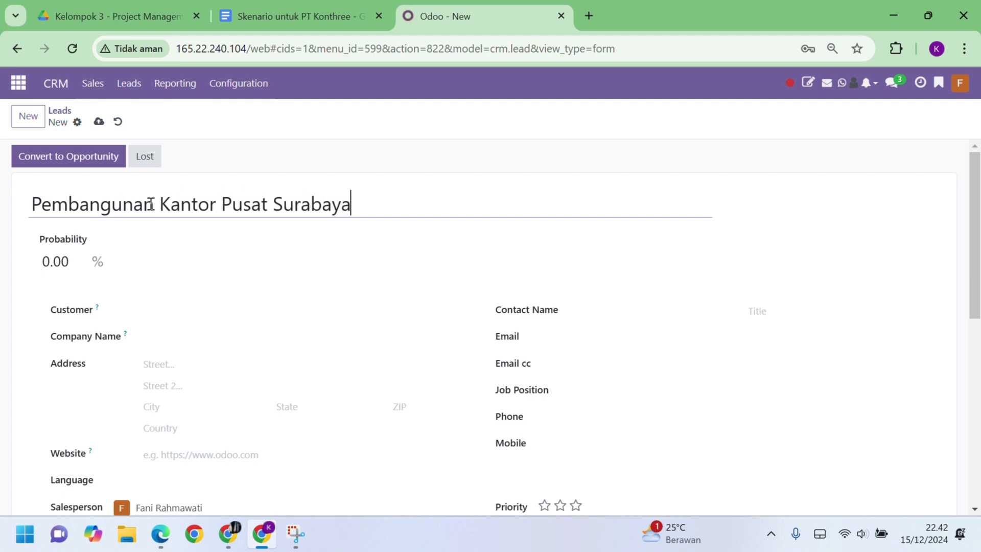
click(196, 307)
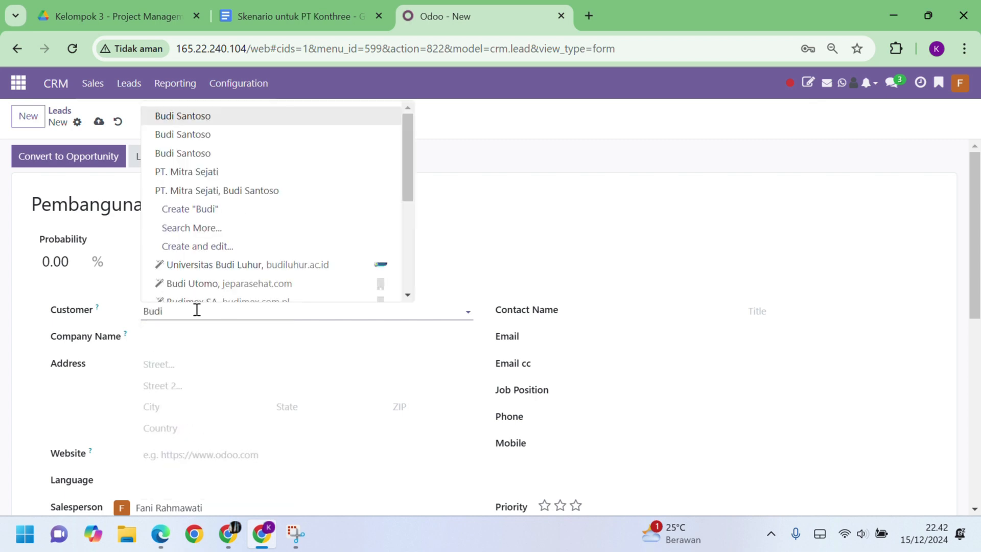
click(277, 196)
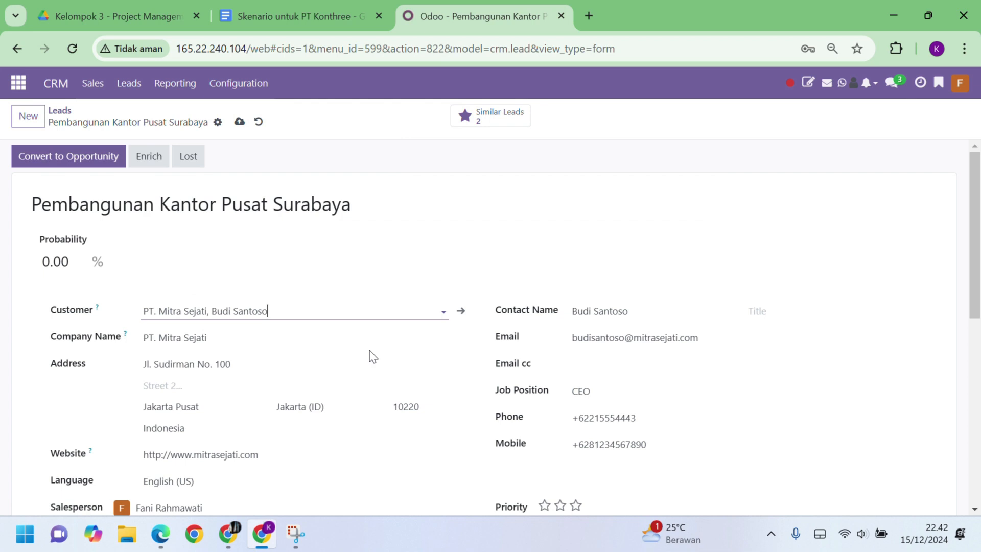
Add the internal note 'Ingin membangun kantor pusat bar…' and save the lead
scroll(373, 356, down, 5)
click(136, 330)
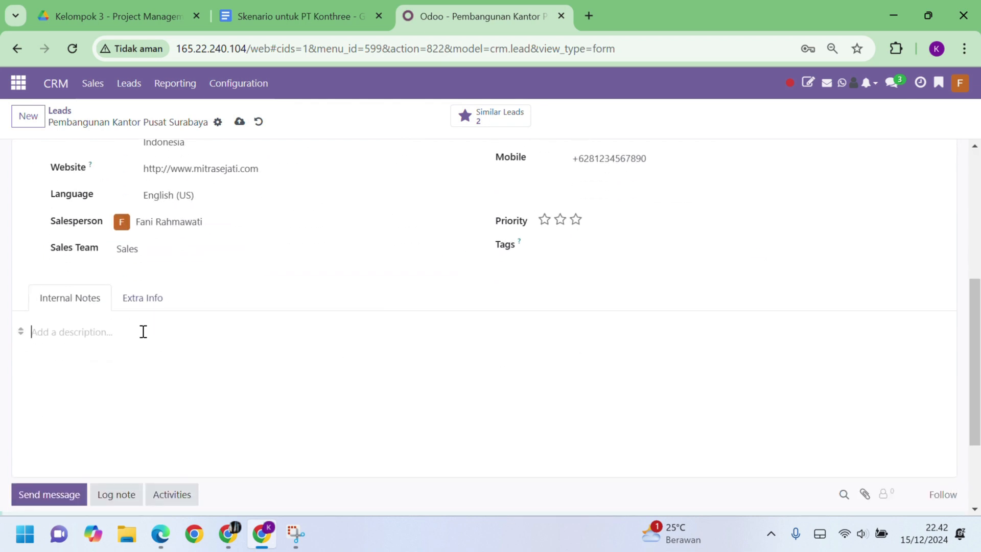
text(Ingin membangun kanto)
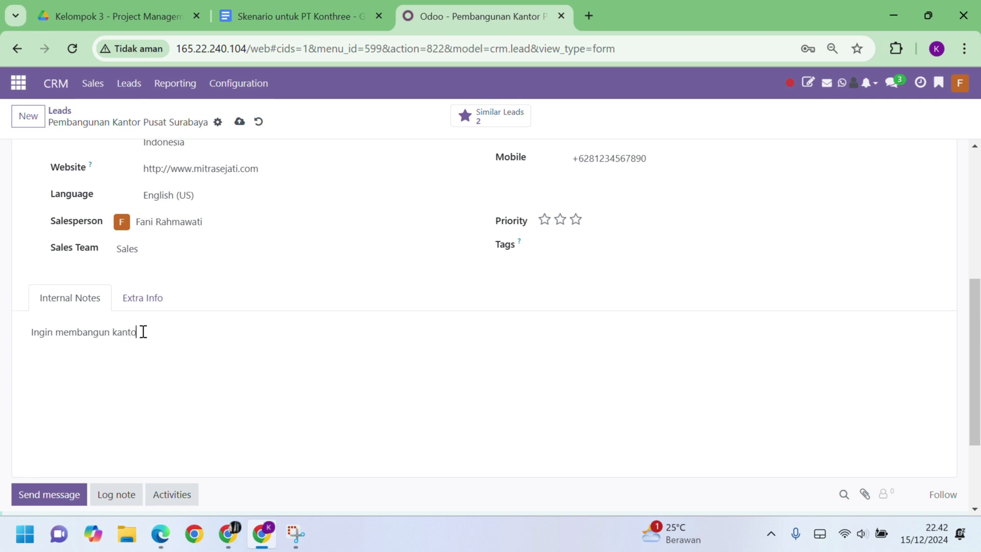
text(r pusat baru di Surabaya)
scroll(274, 363, up, 6)
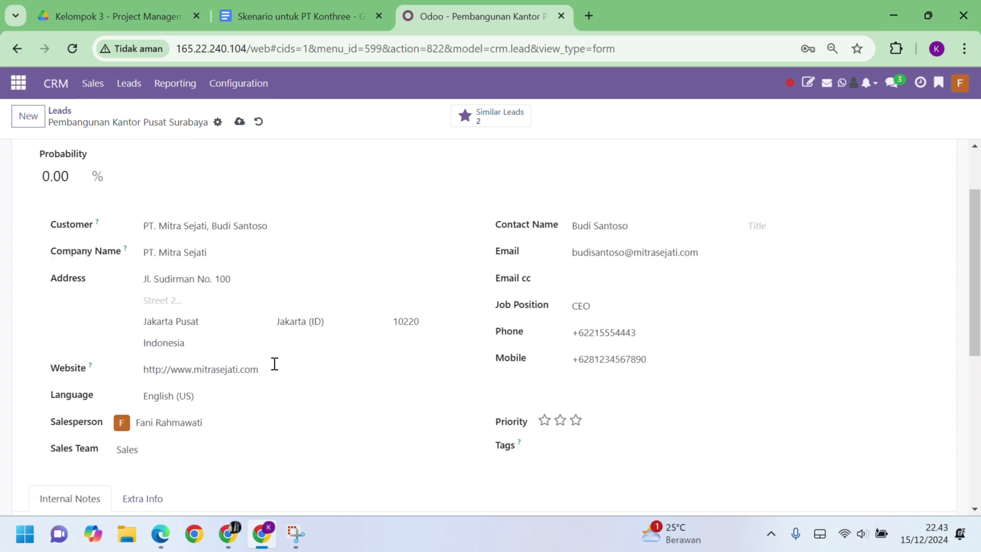
click(241, 122)
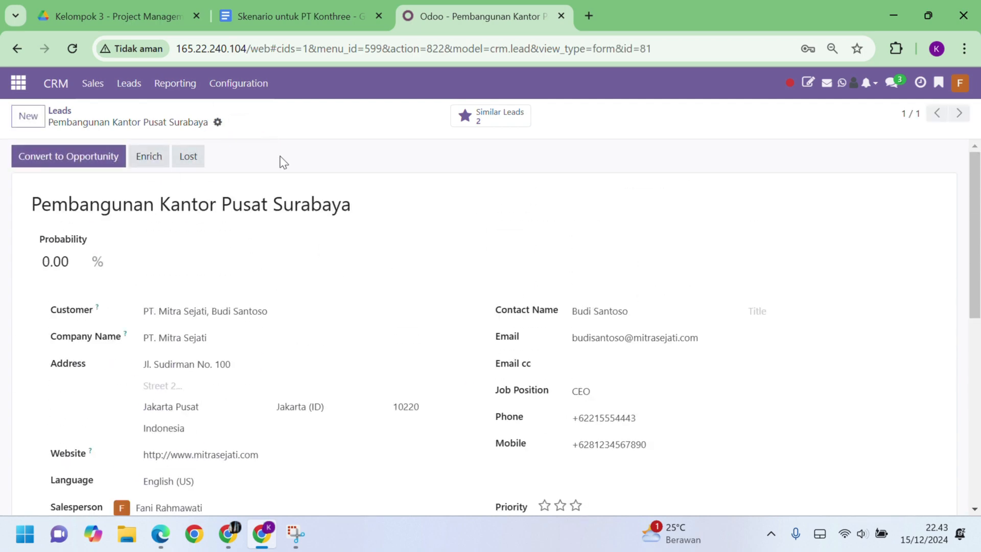
scroll(294, 291, down, 6)
scroll(294, 291, up, 6)
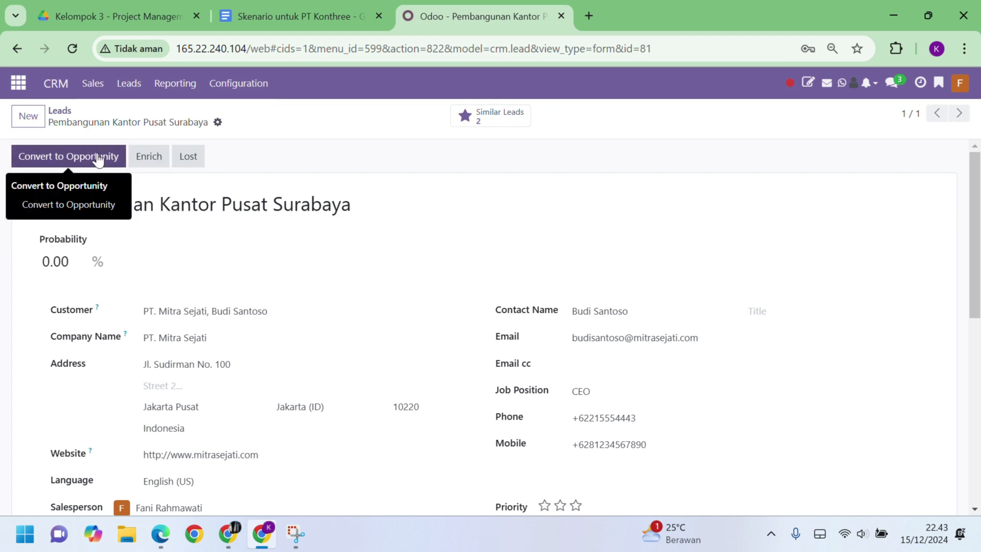
Convert the lead into a new opportunity and view it in My Pipeline
click(99, 158)
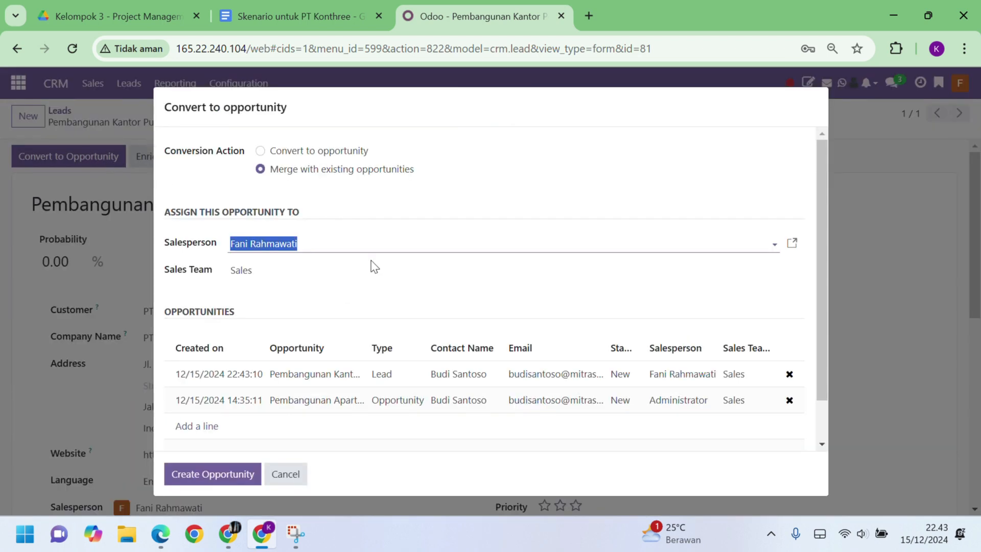
click(260, 151)
scroll(300, 322, down, 1)
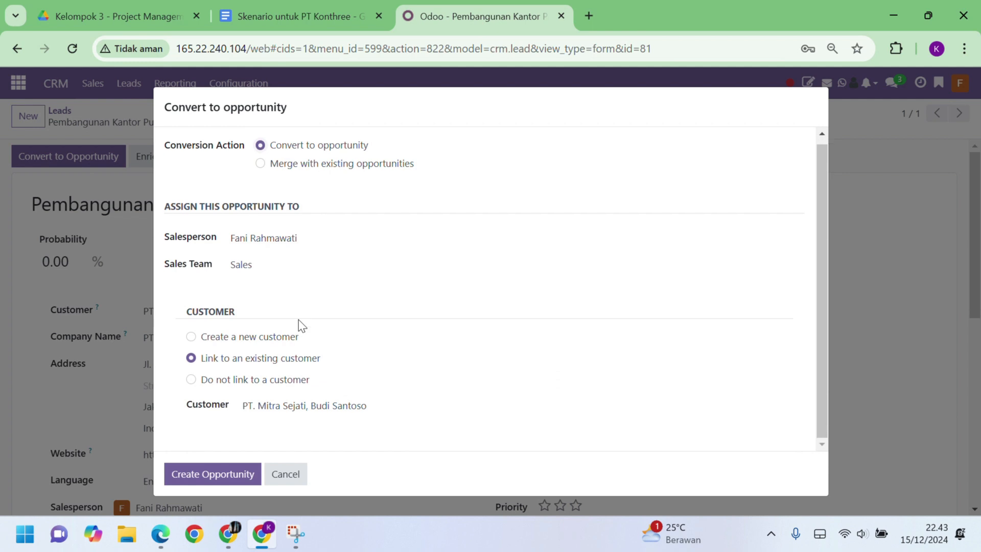
click(212, 474)
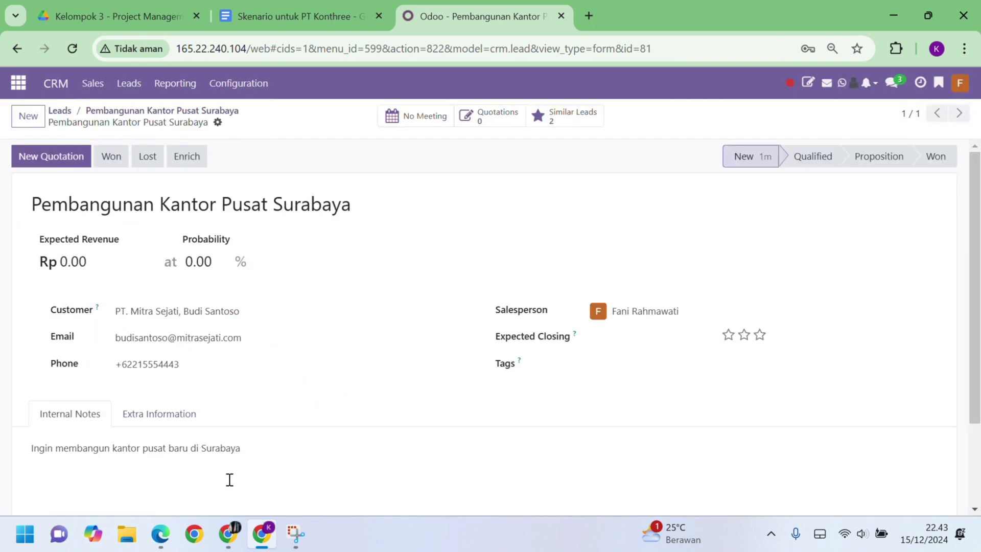
click(94, 84)
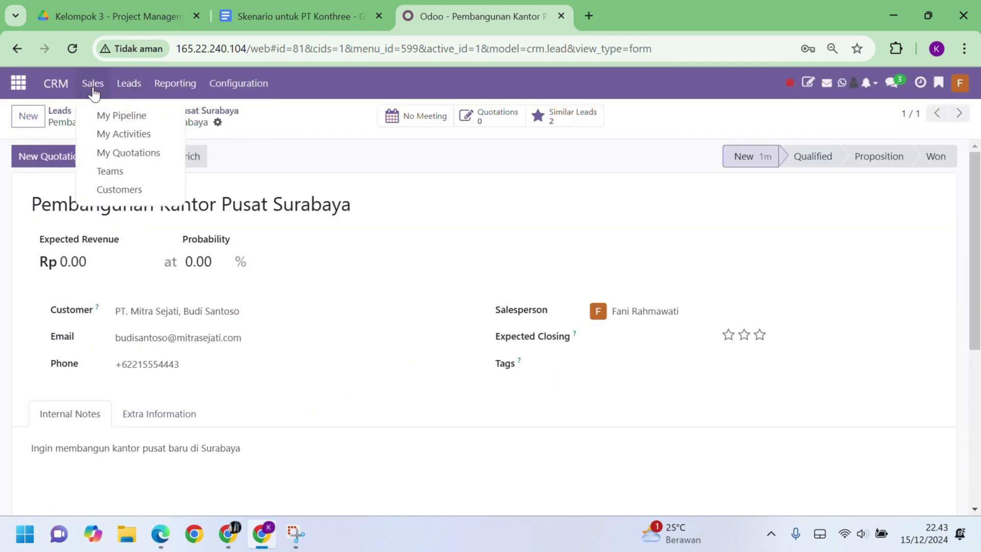
click(115, 121)
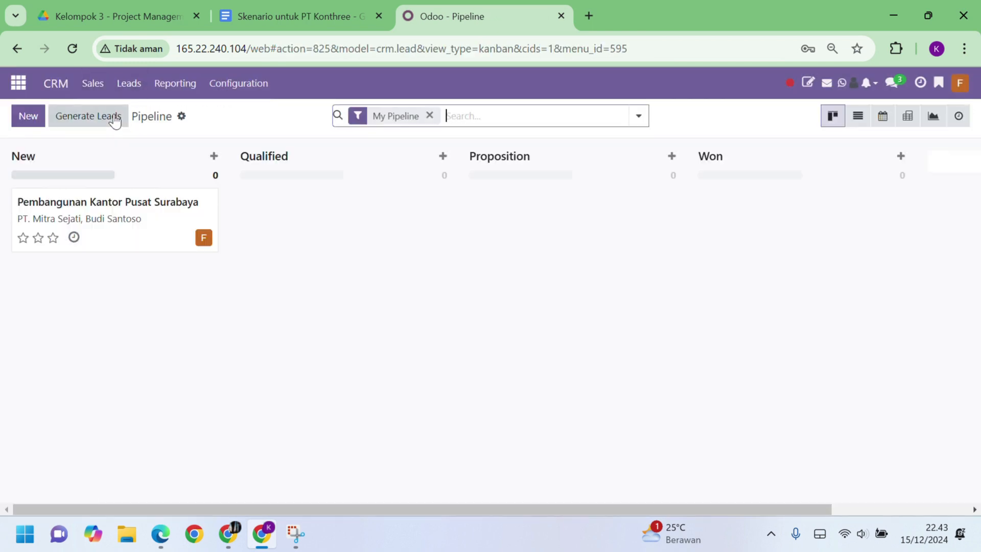
click(150, 233)
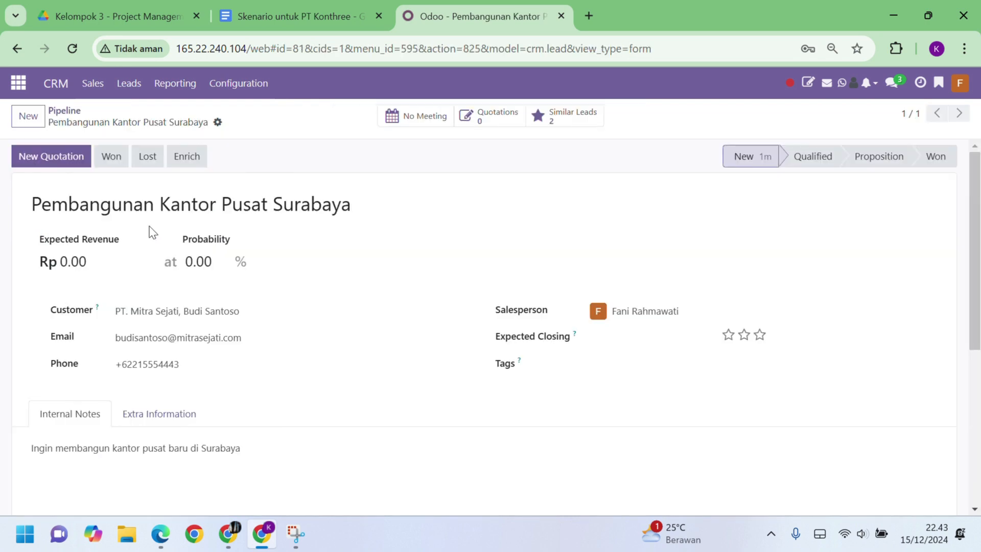
click(100, 260)
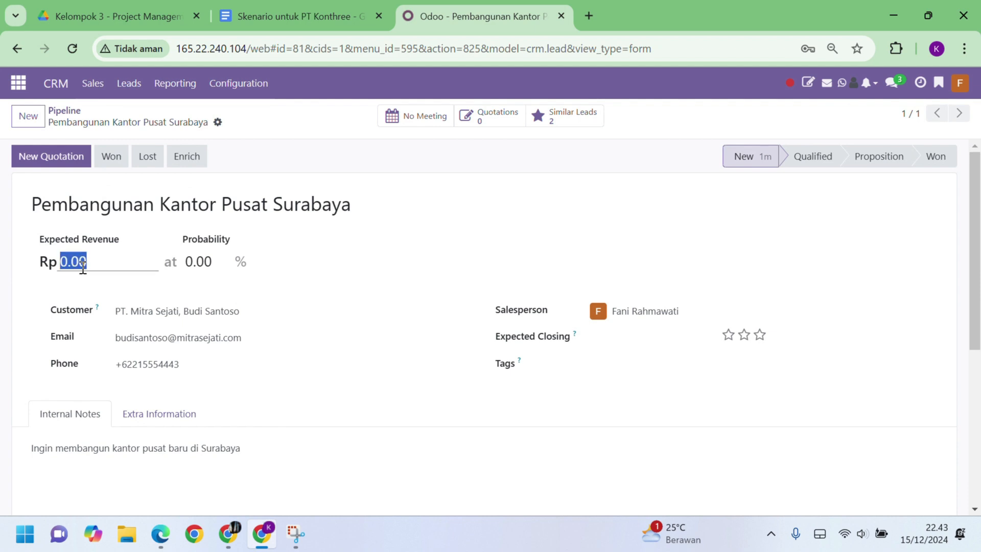
text(1000000)
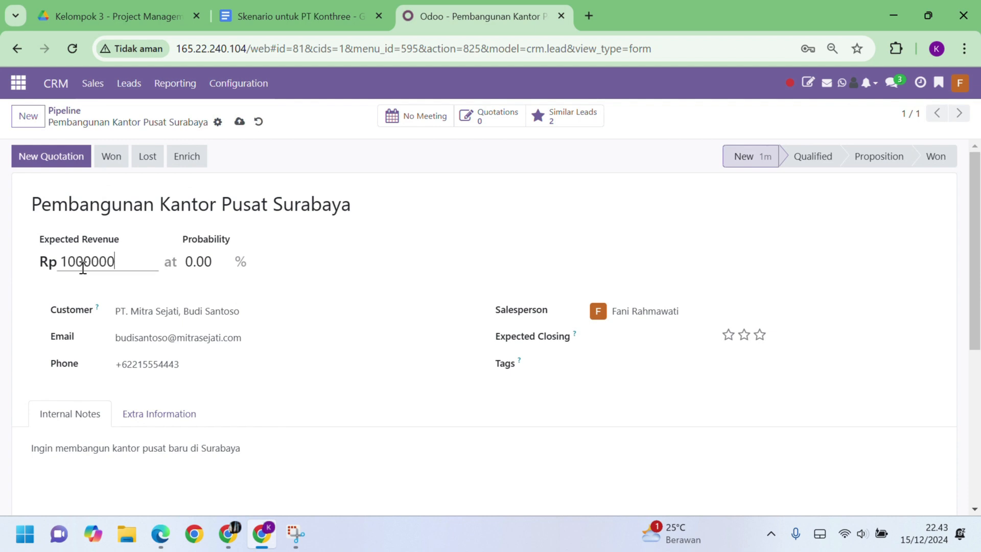
text(000)
click(209, 263)
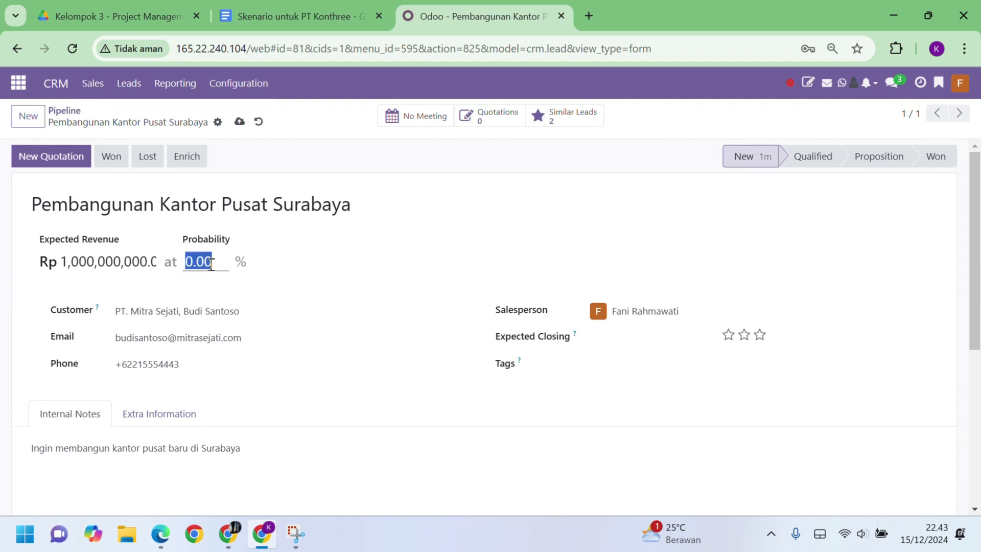
text(85)
click(620, 343)
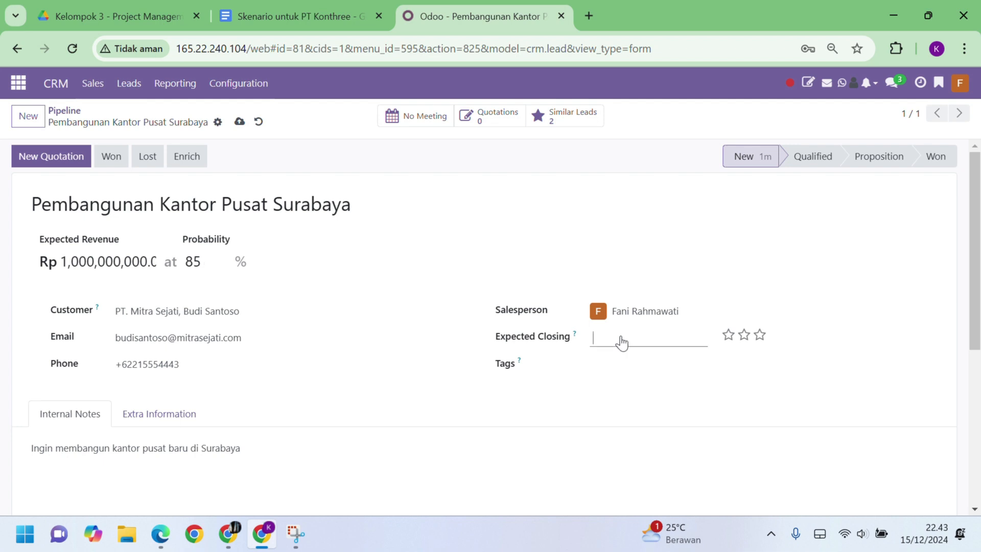
click(529, 352)
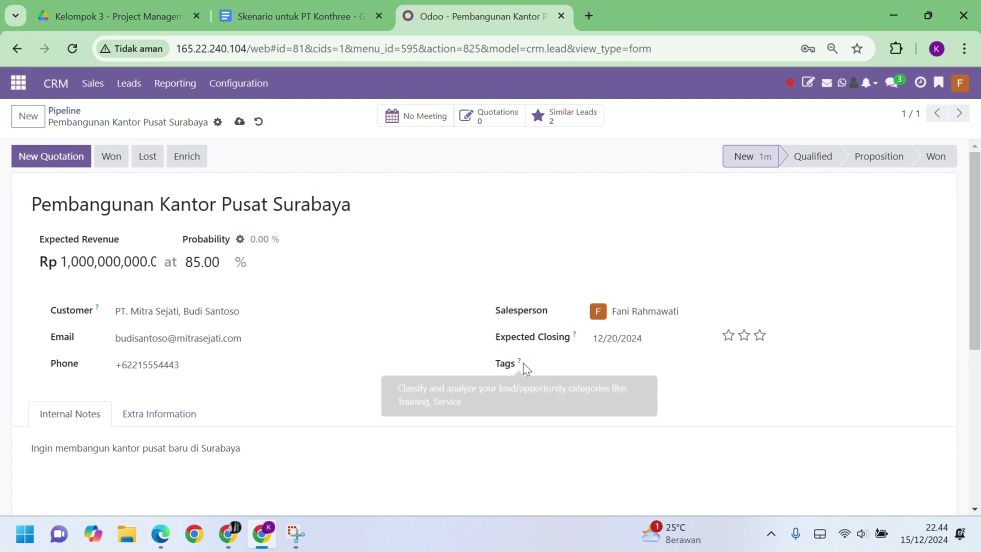
click(760, 337)
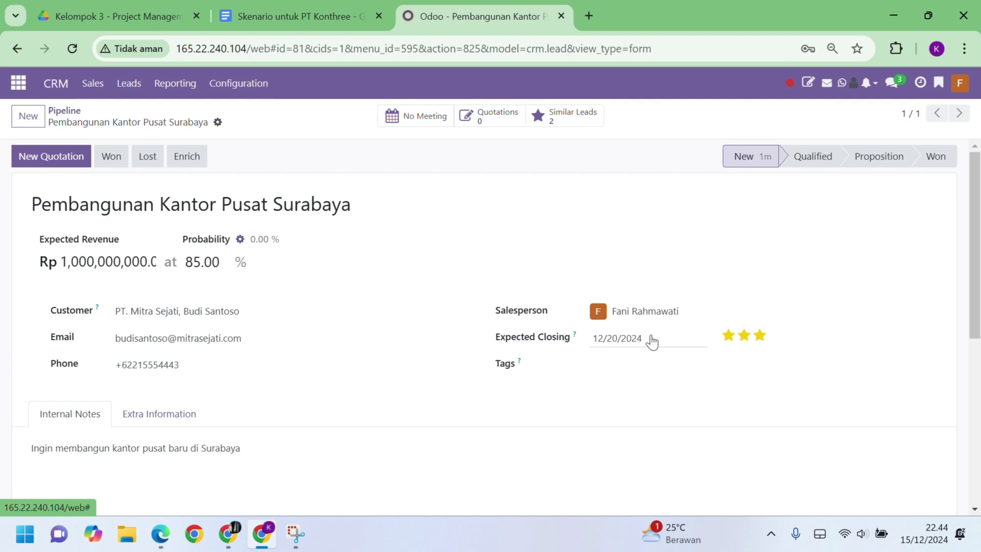
After checking the scenario, mark the opportunity Won and return to the pipeline
click(302, 16)
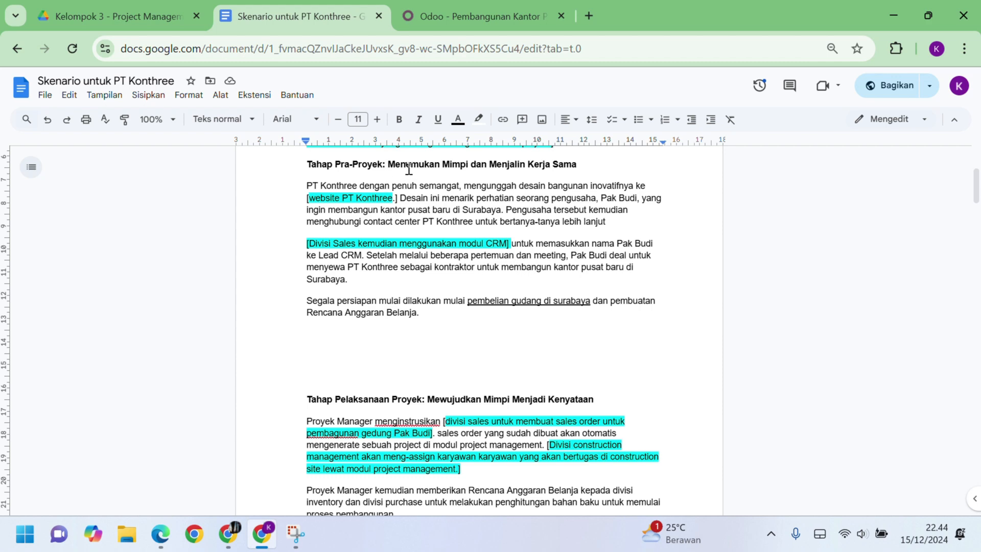
key(ctrl+Tab)
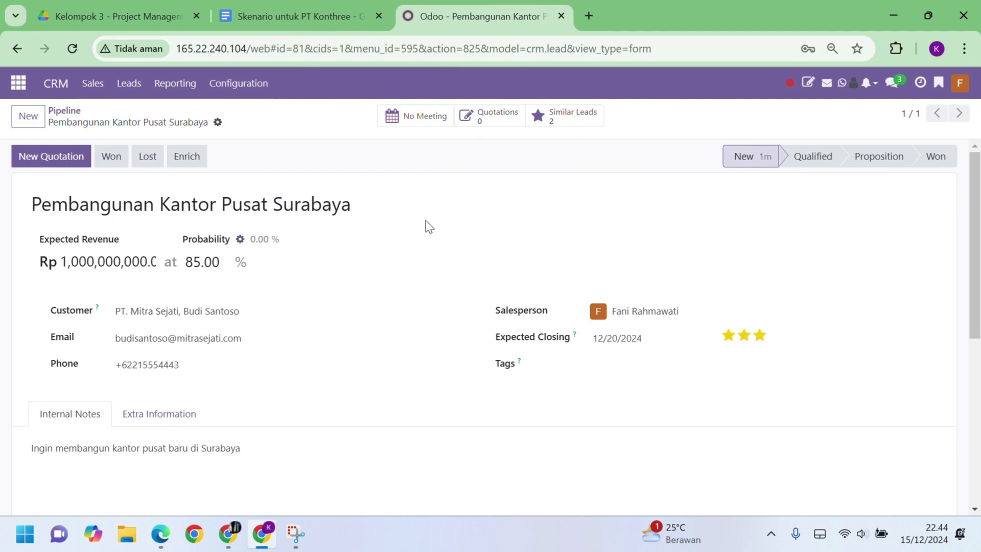
click(114, 158)
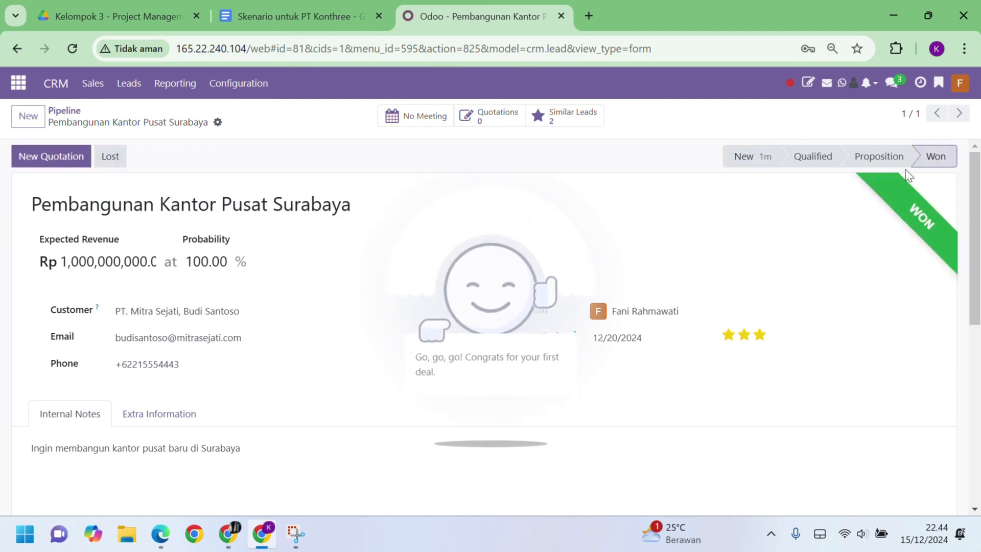
click(64, 111)
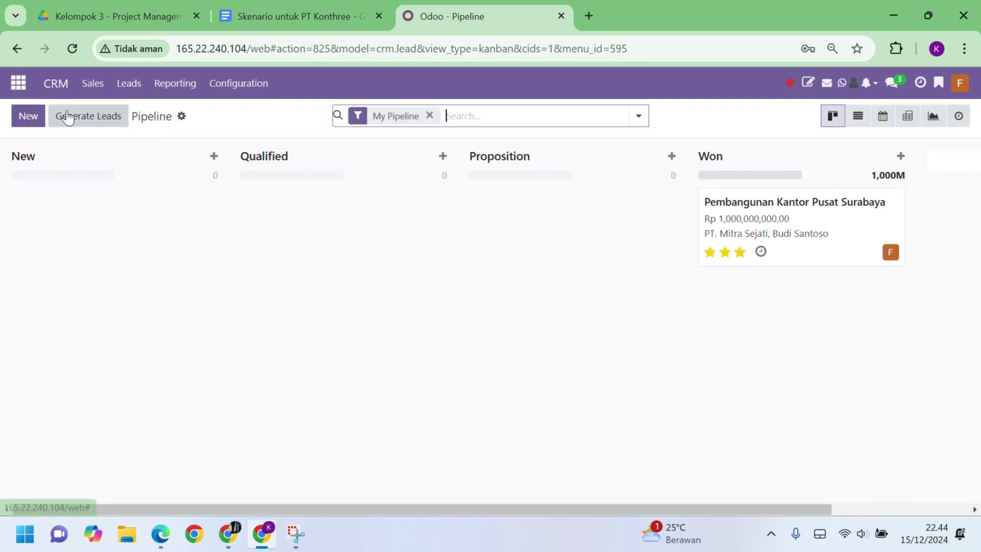
key(ctrl+shift+Tab)
Read further into the scenario's execution stage, then open the Odoo user menu
scroll(447, 276, down, 4)
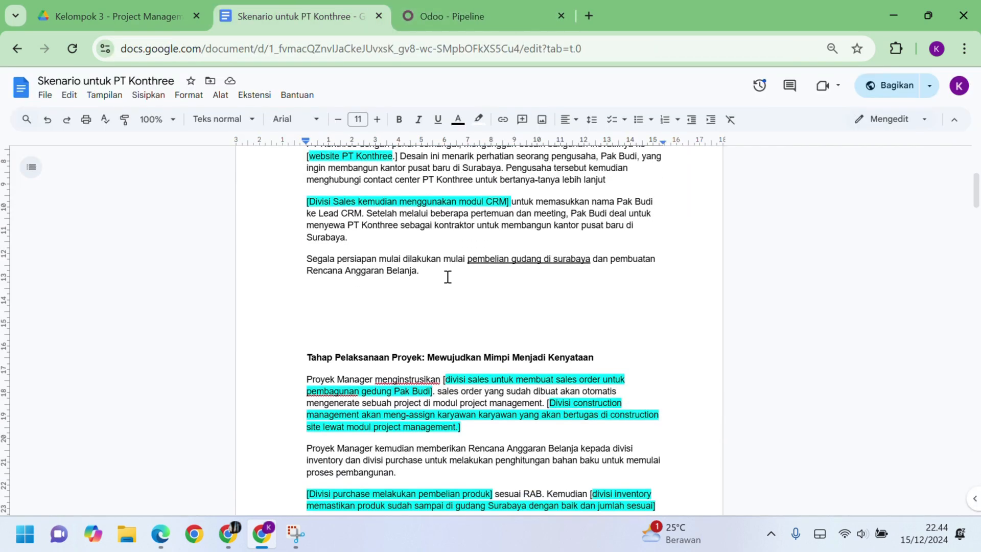
scroll(448, 277, down, 3)
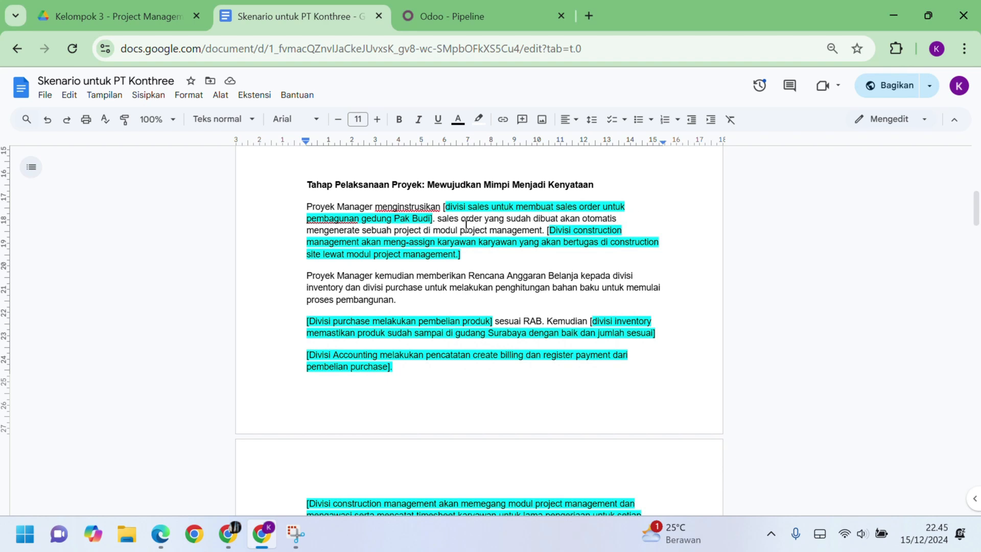
key(ctrl+Tab)
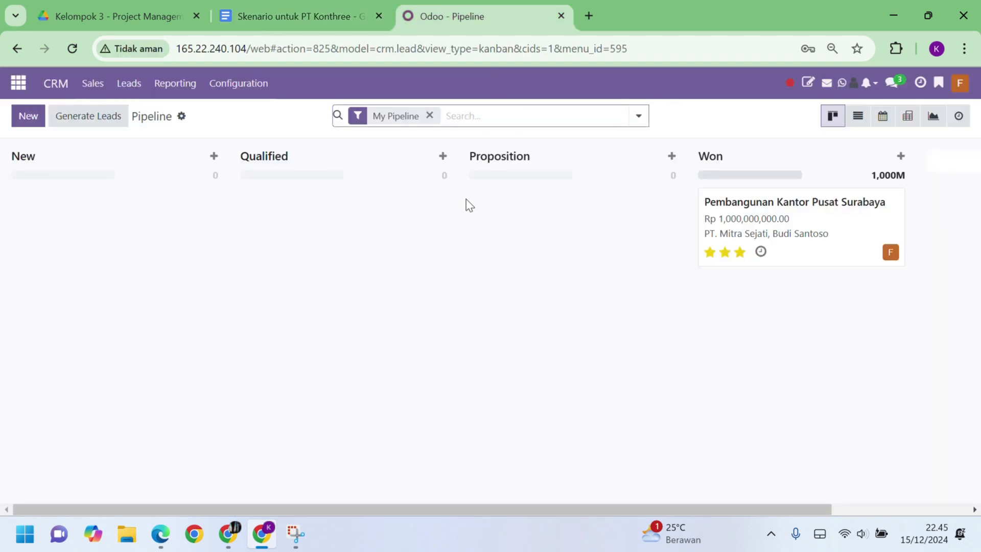
click(963, 86)
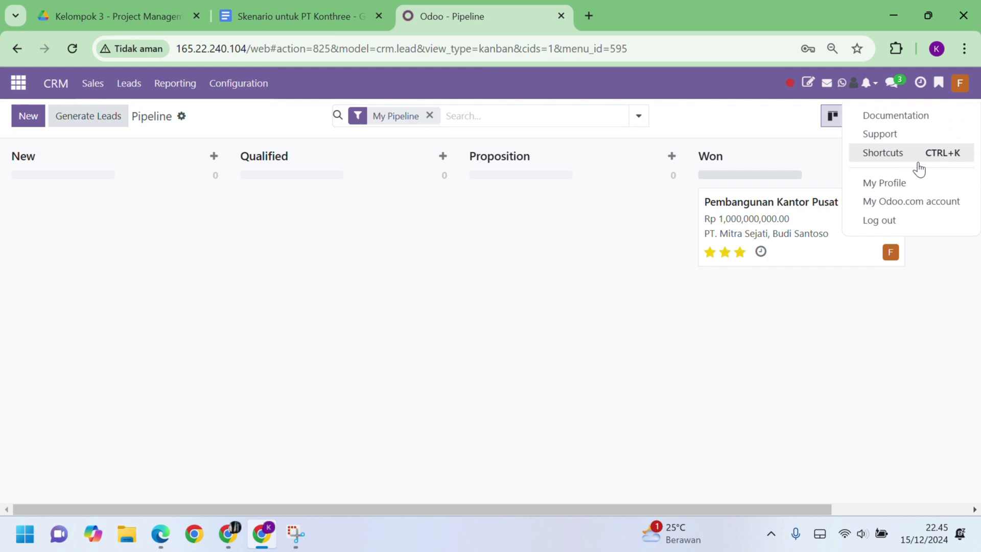
Log out and sign back in as the employee with the saved email and their password
click(880, 224)
click(444, 232)
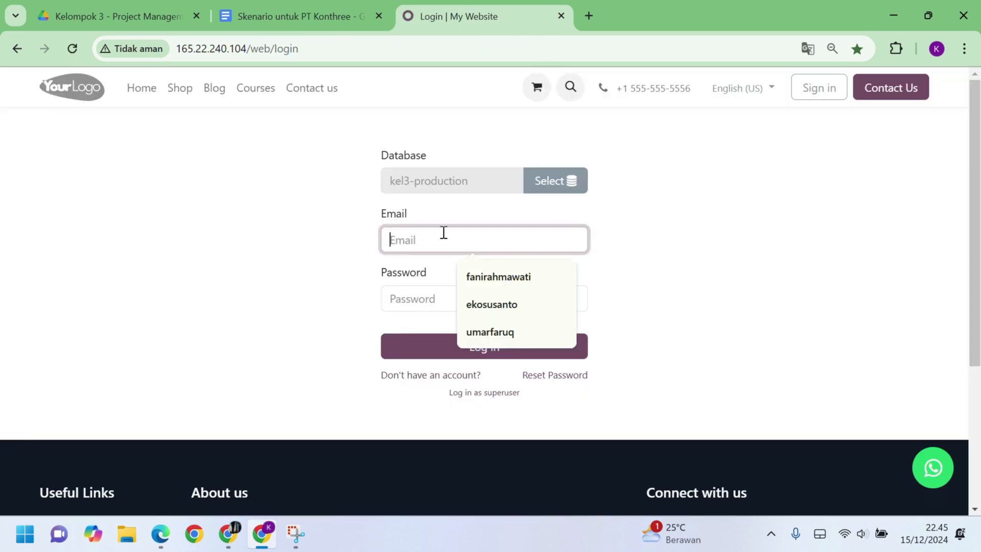
click(477, 305)
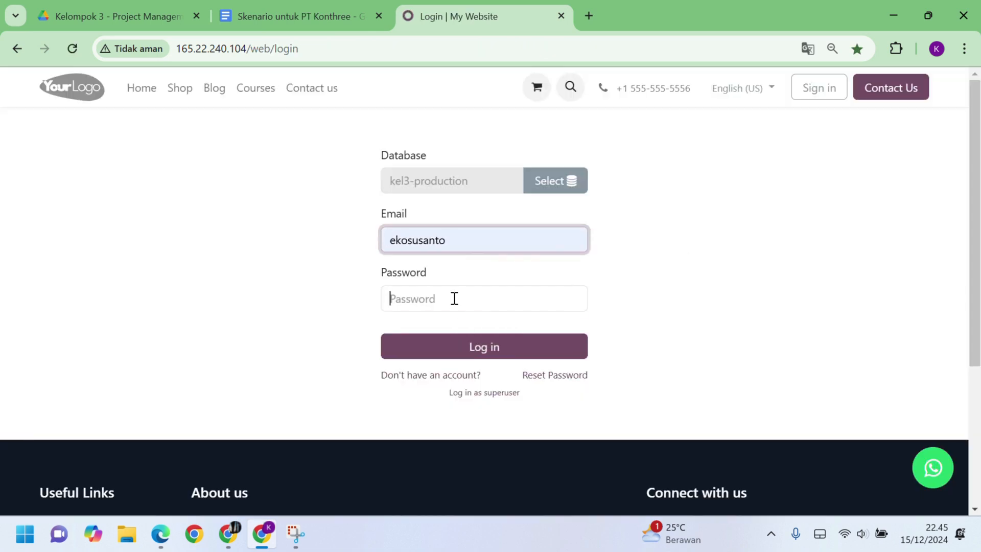
click(454, 298)
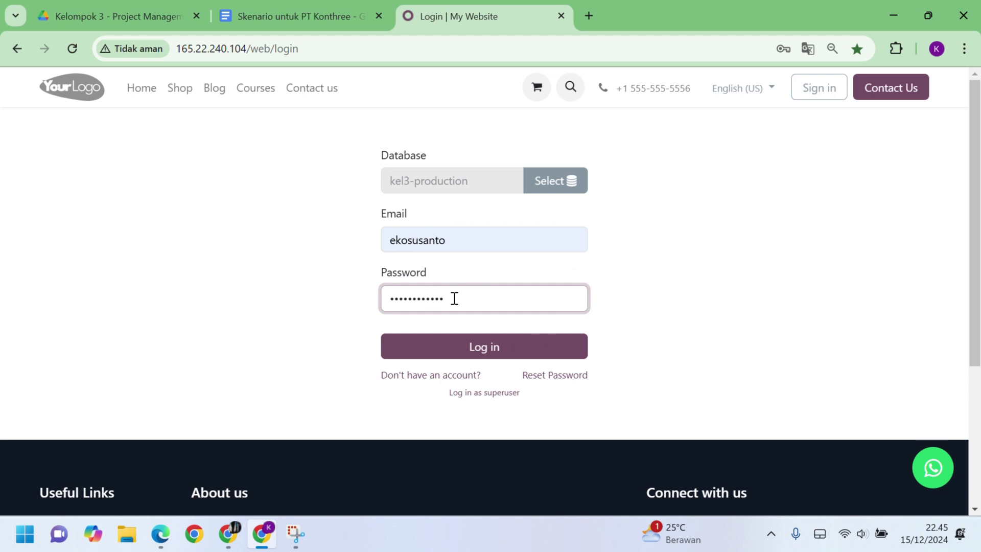
click(490, 356)
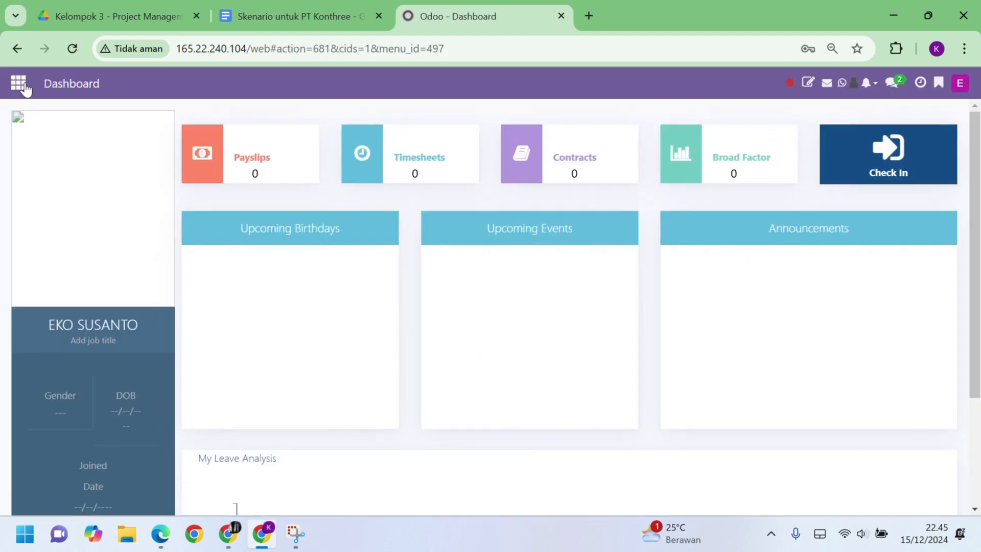
Start a new Sales quotation for customer PT. Mitra Sejati
click(23, 84)
click(631, 337)
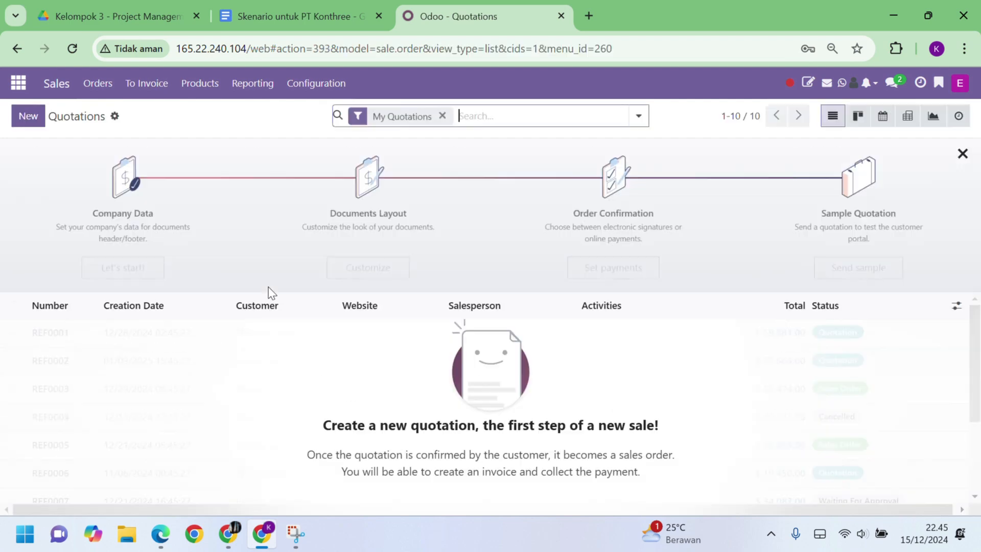
click(25, 120)
click(180, 247)
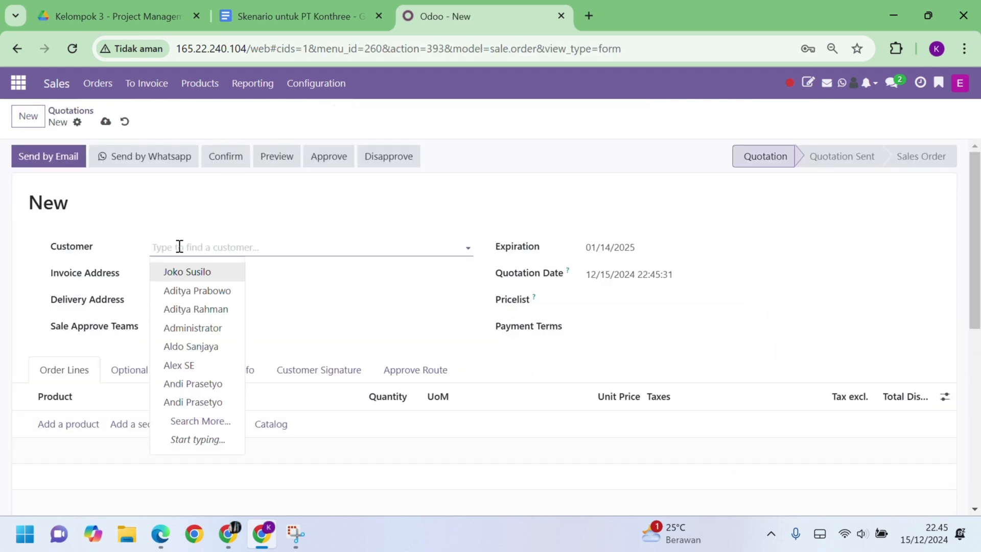
text(Budi)
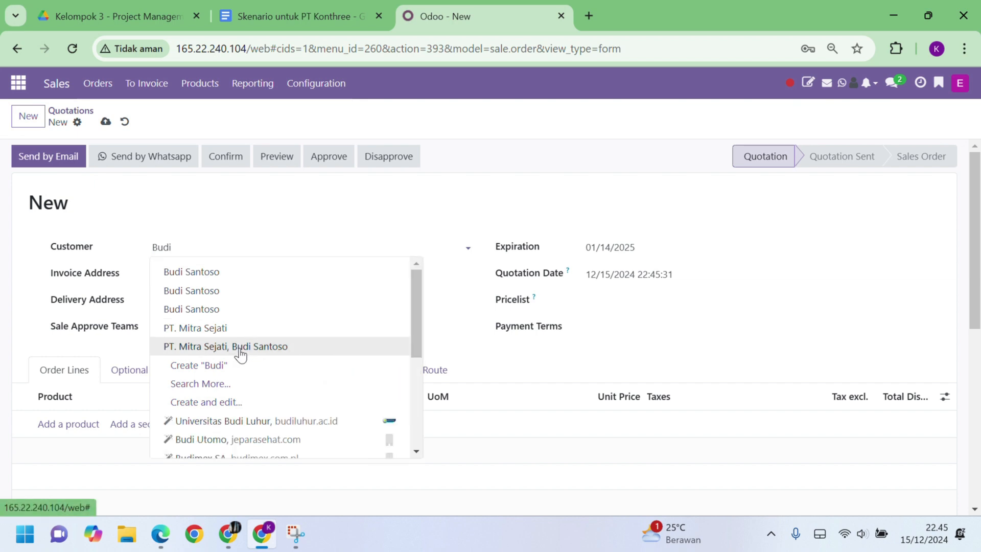
click(238, 345)
Add a Pembangunan Kantor product line and save the quotation
scroll(354, 349, down, 1)
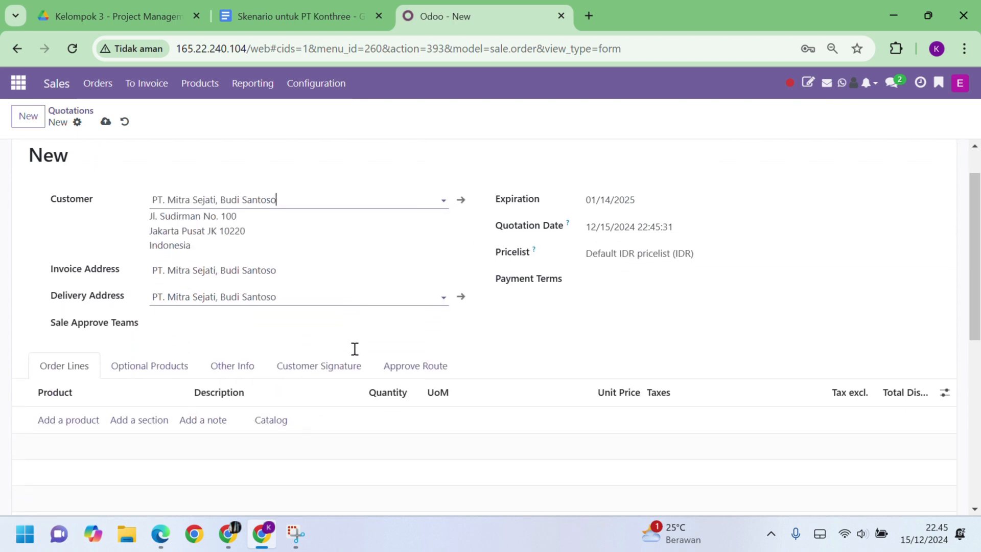
scroll(119, 390, down, 3)
scroll(119, 390, up, 4)
scroll(119, 389, down, 1)
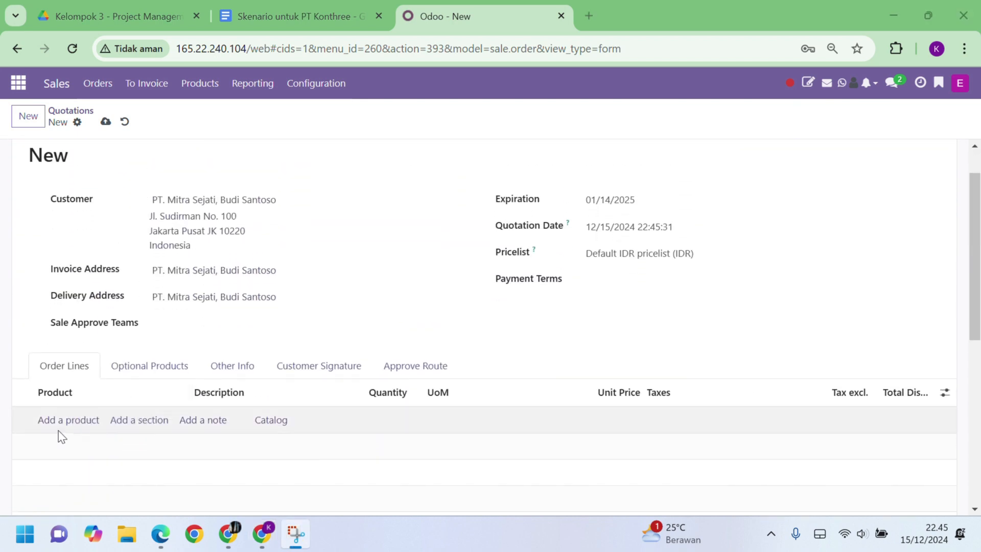
click(59, 419)
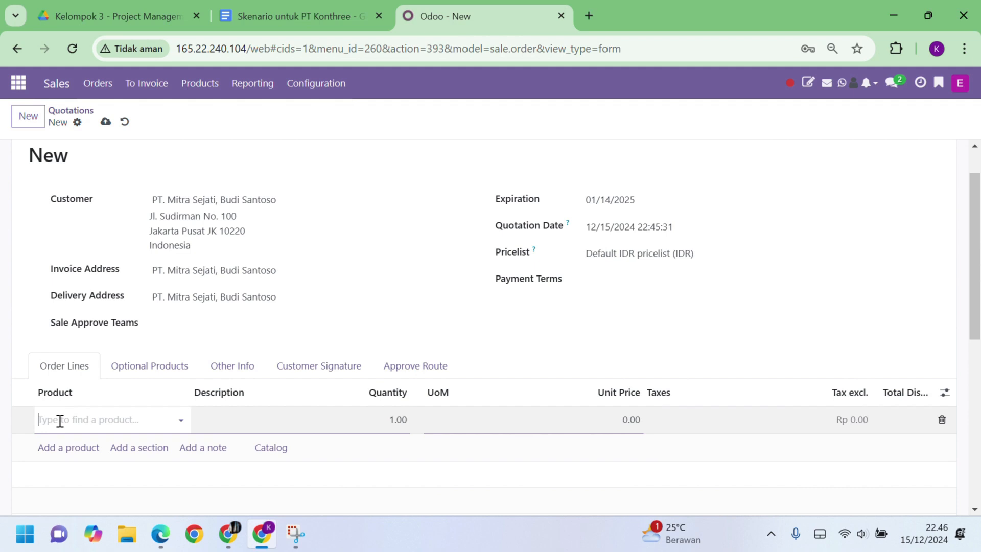
text(pembangunan)
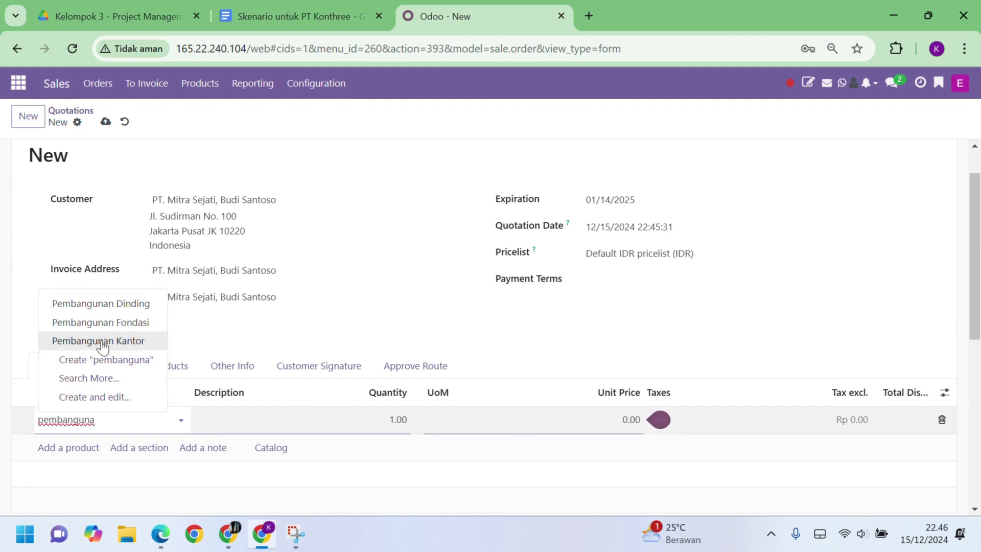
click(101, 343)
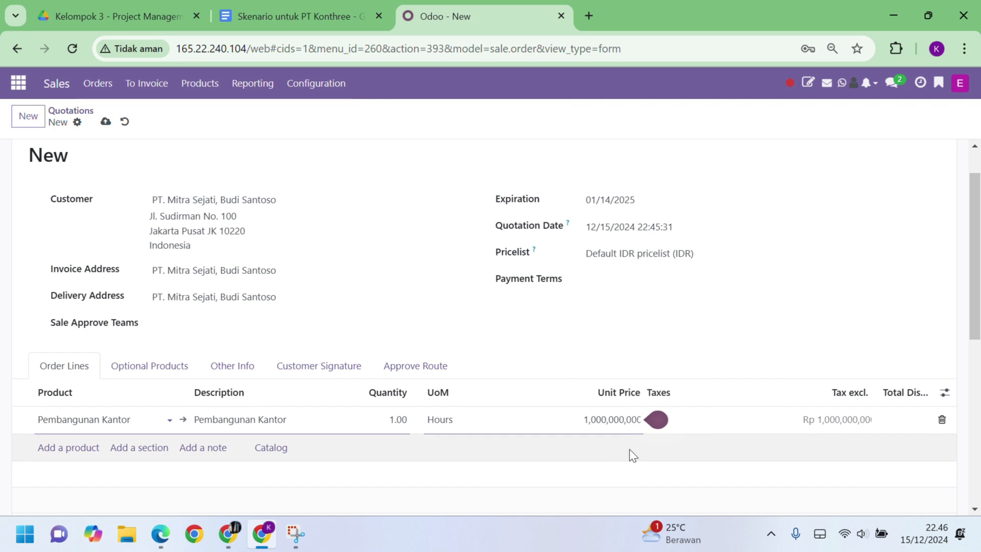
scroll(632, 455, down, 3)
scroll(630, 454, up, 5)
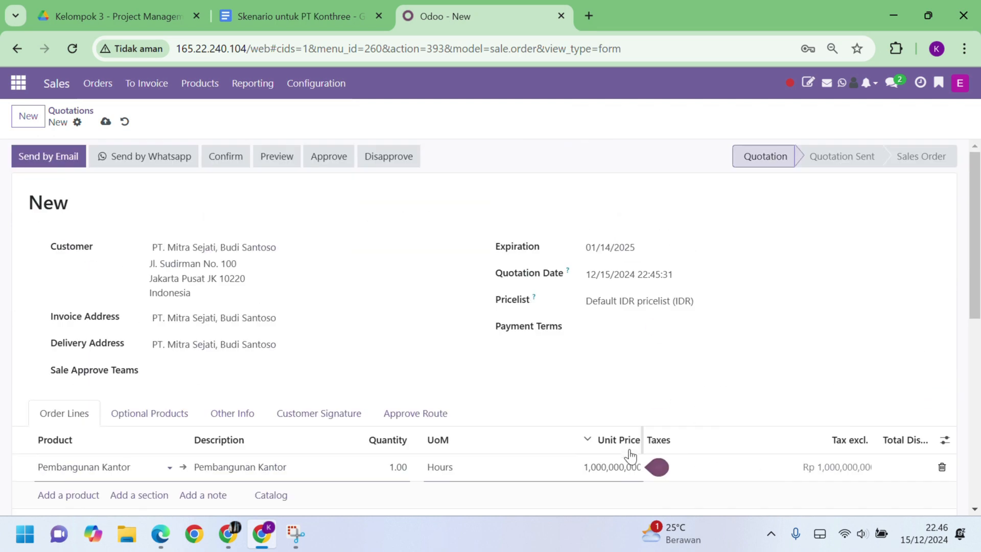
click(105, 122)
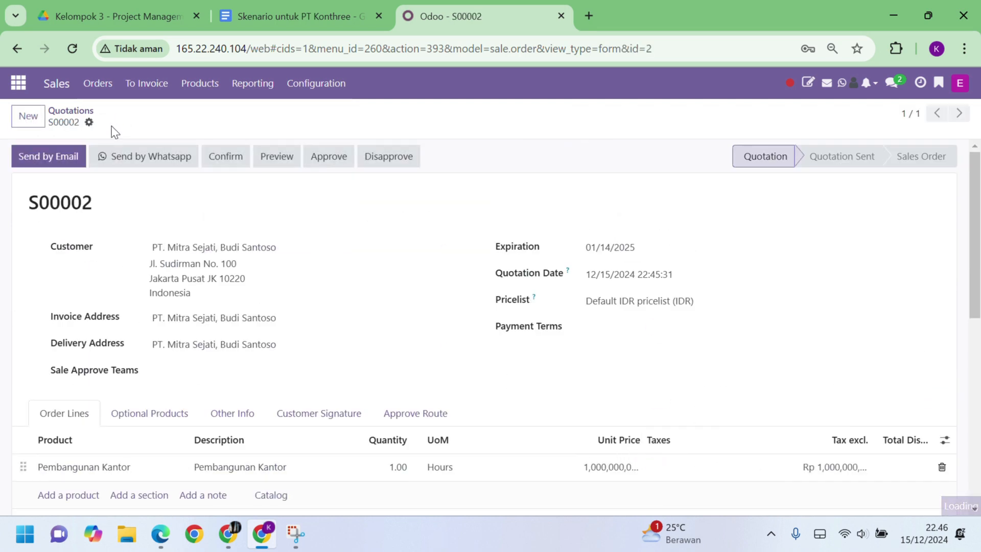
Email quotation S00002 to PT. Mitra Sejati and check the chatter
click(416, 33)
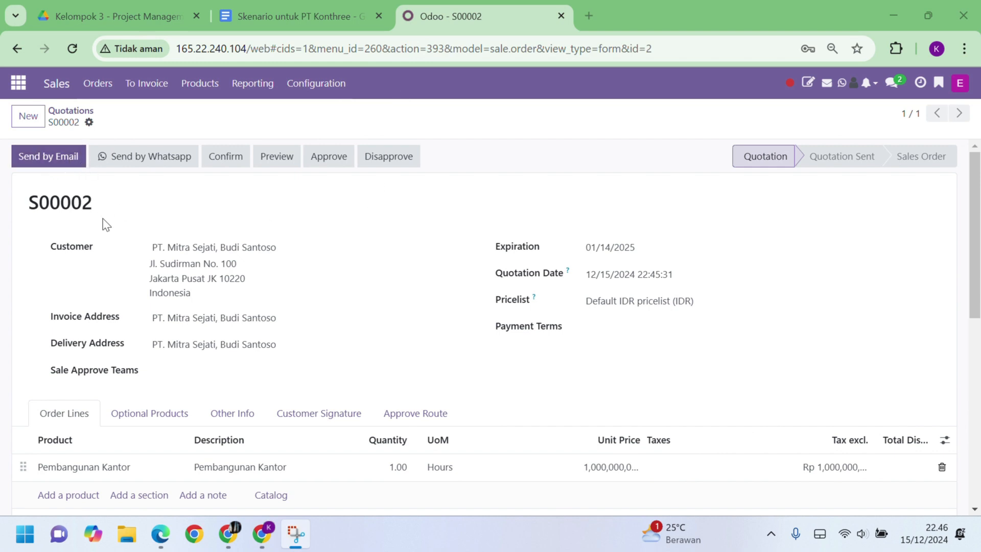
click(61, 161)
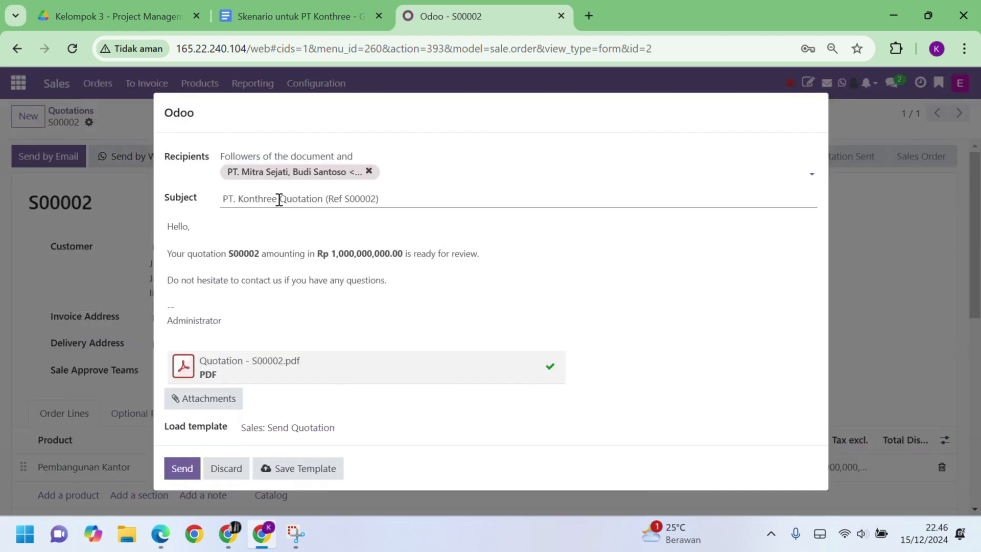
click(181, 469)
scroll(287, 367, down, 10)
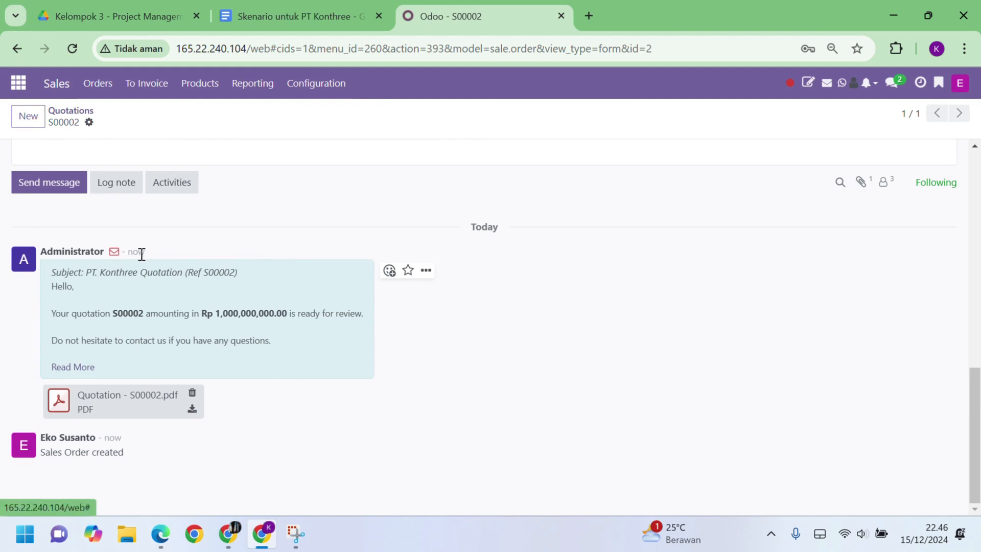
scroll(237, 341, up, 10)
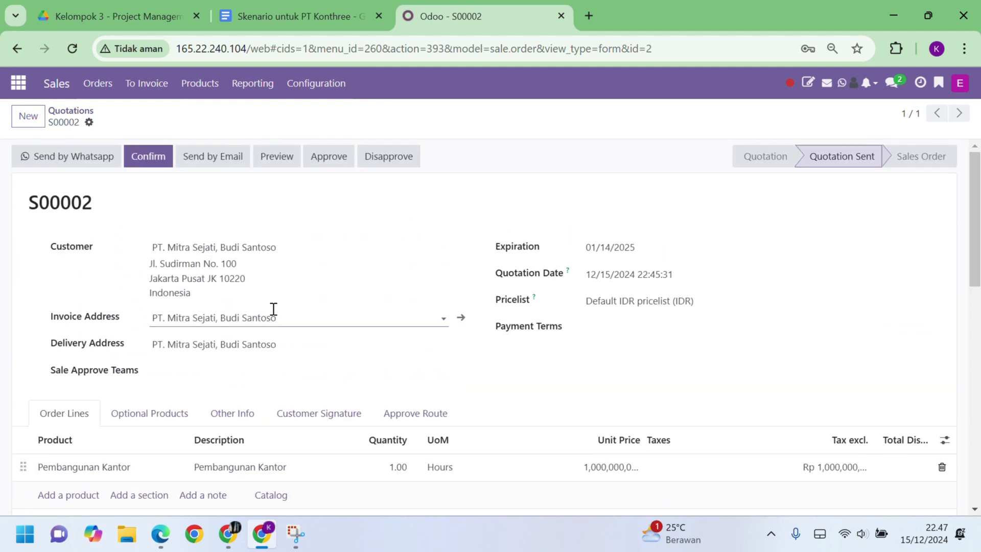
Confirm S00002 as a sales order, locate it in the unfiltered quotations list, then return to the apps menu
click(159, 172)
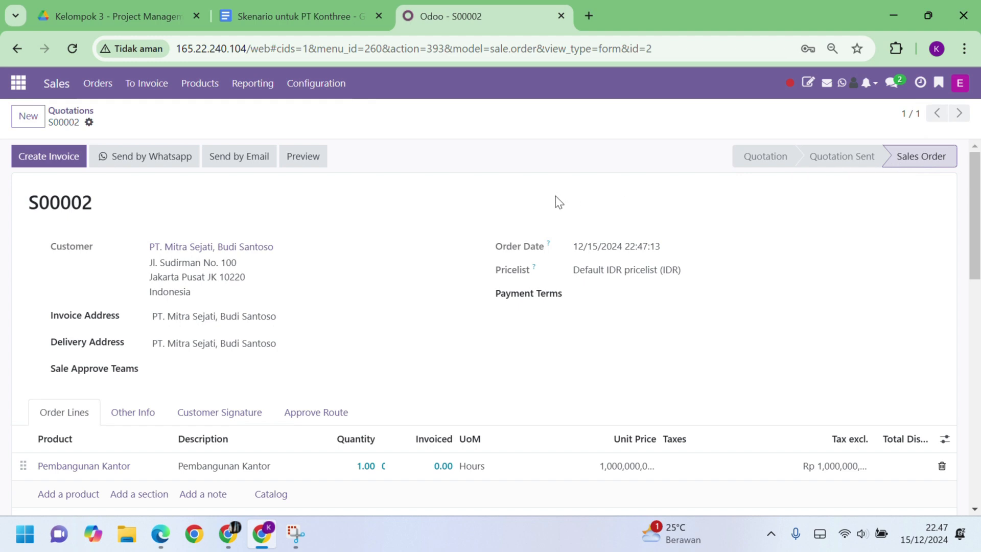
click(72, 111)
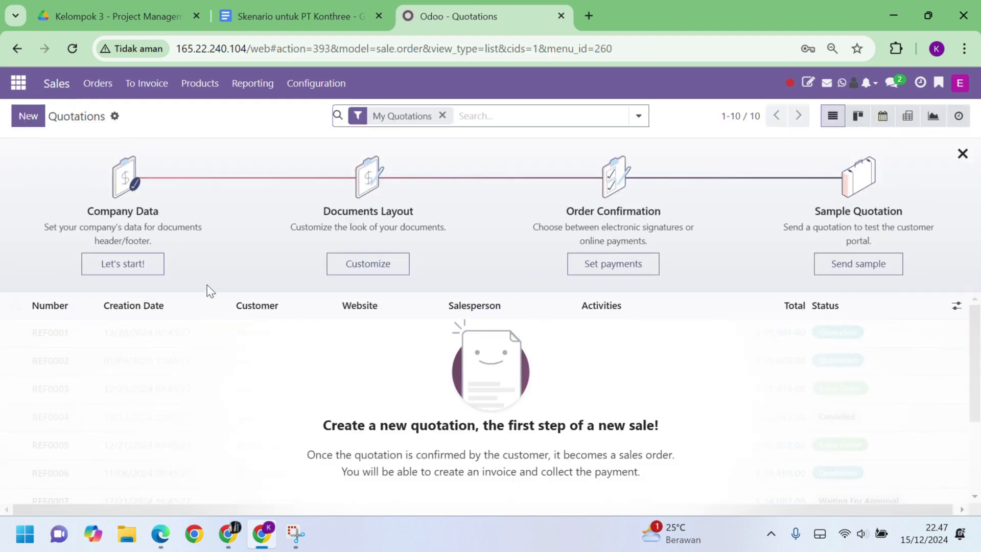
click(443, 115)
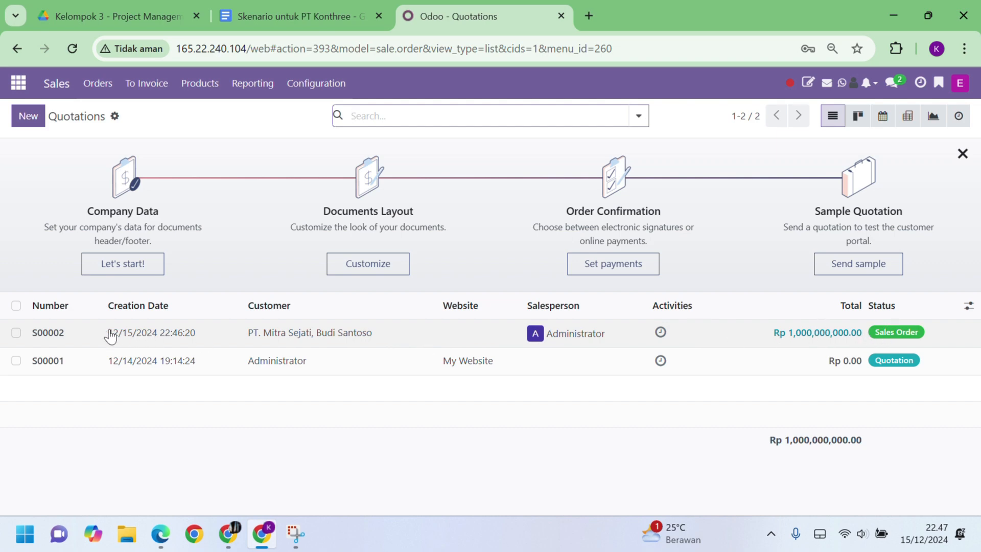
click(397, 346)
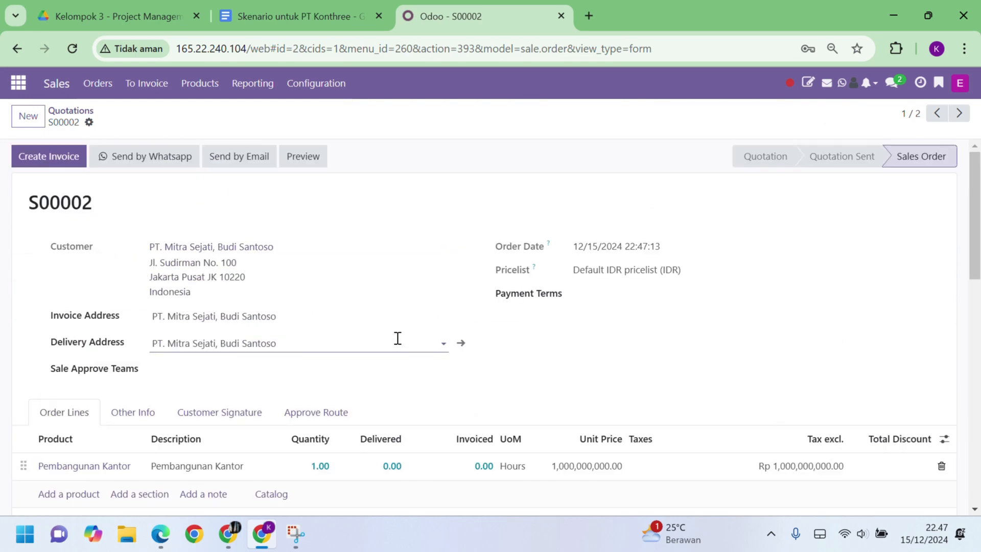
click(19, 84)
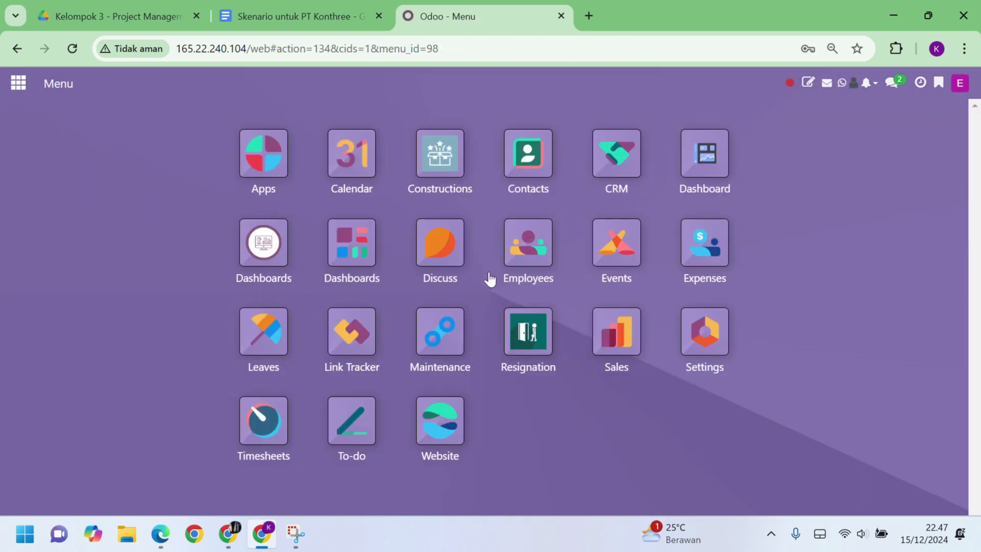
Post a message in the office project's Discuss channel announcing the Pembangunan Kantor Surabaya sales order
click(453, 264)
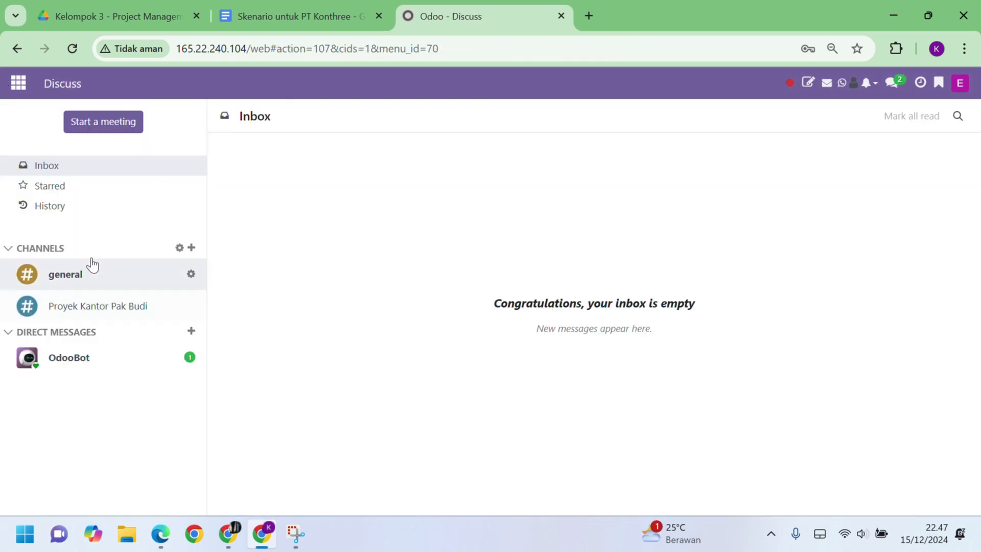
click(135, 306)
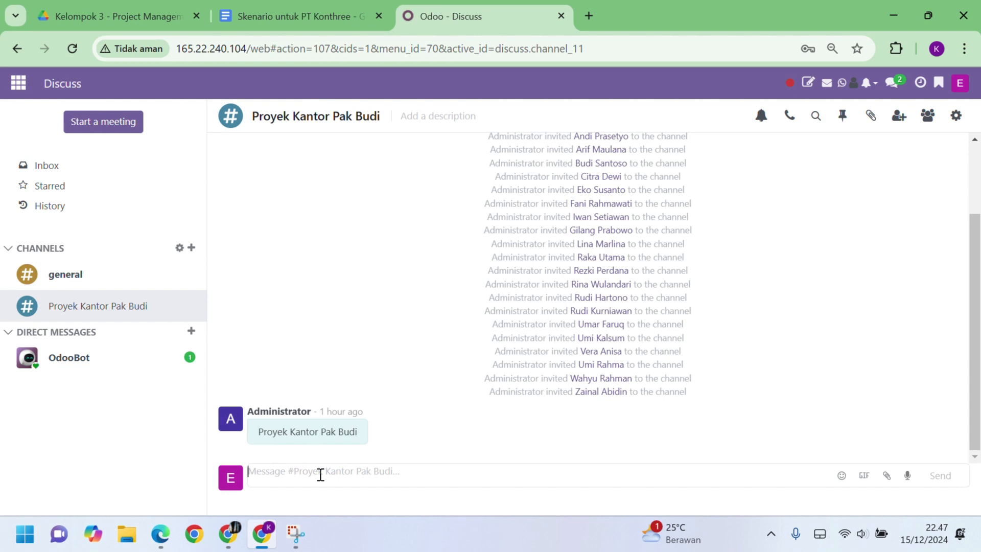
text(S)
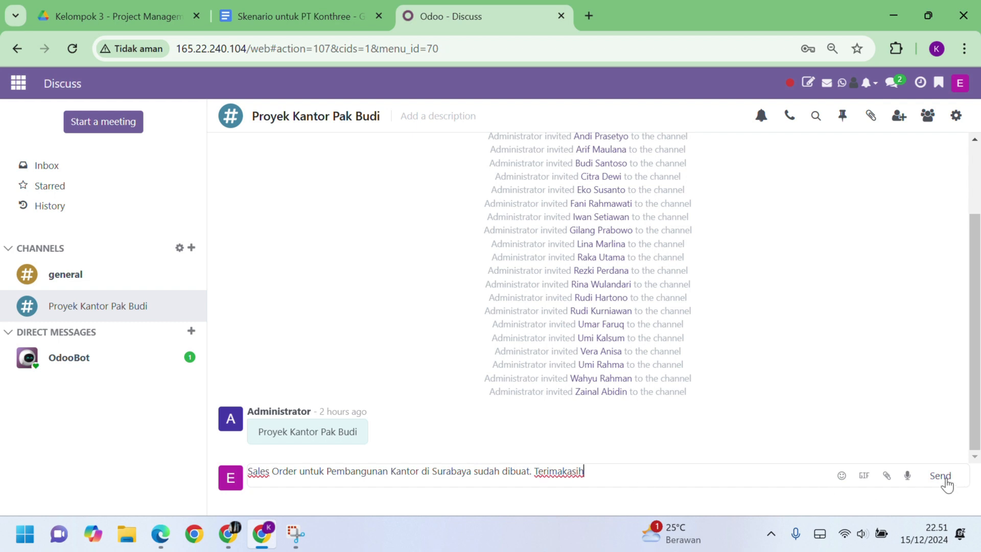
click(942, 476)
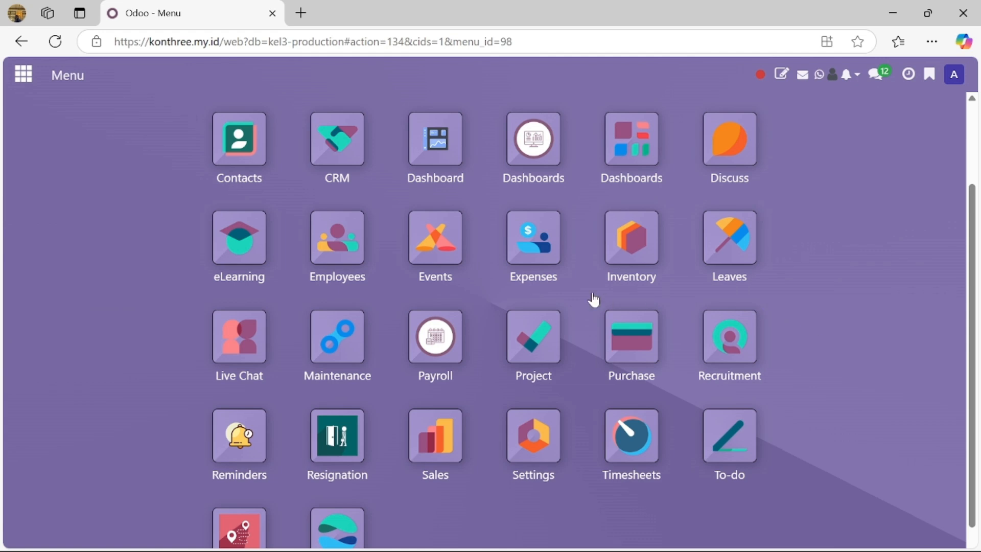
Open Settings for the Pembangunan Kantor (PT. Mitra Sejati) project card in Project
click(542, 341)
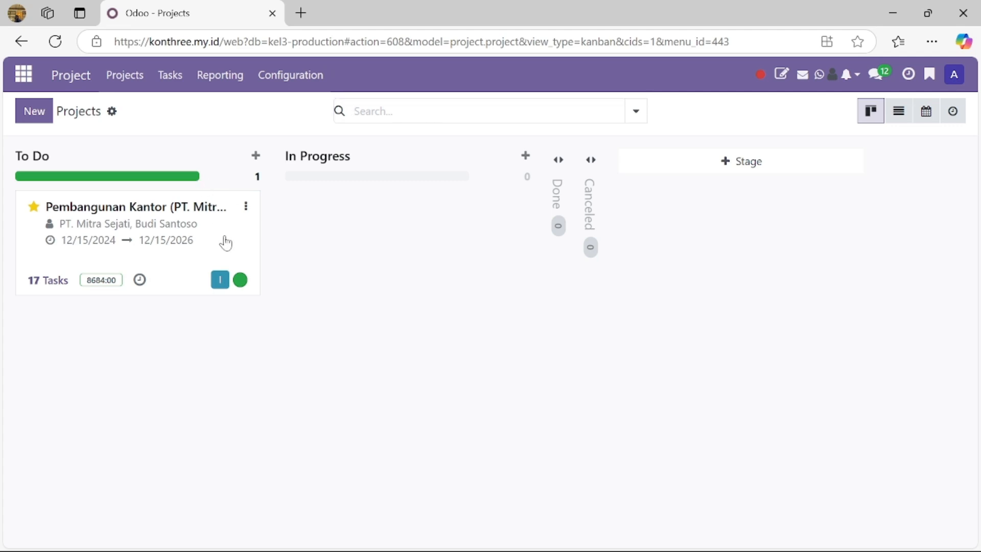
click(247, 208)
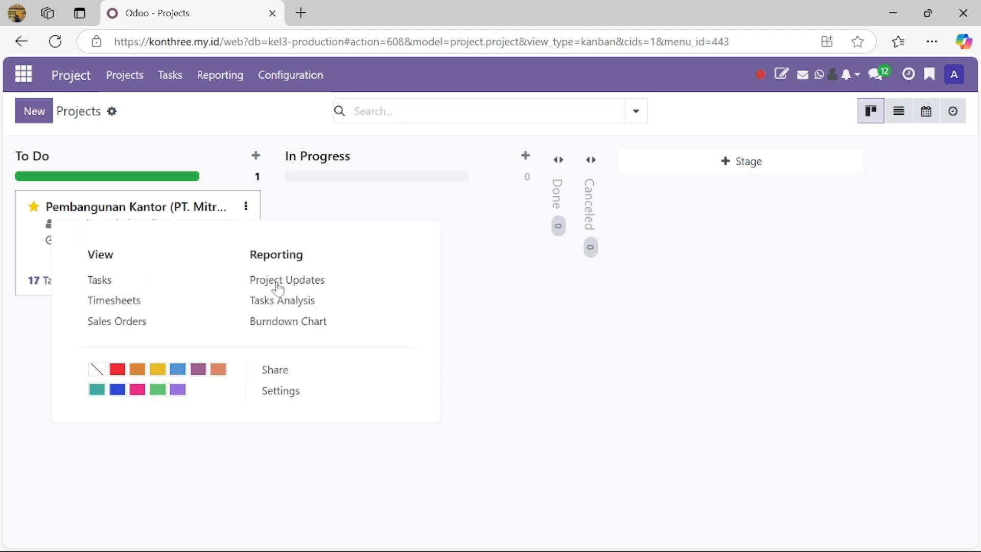
click(281, 393)
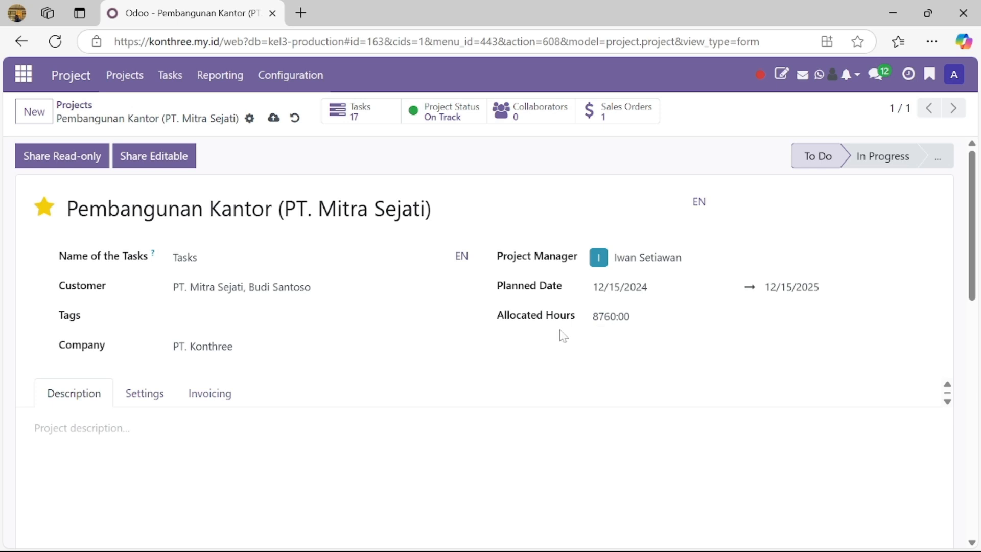
Review the Invoicing tab's sales order item S00002, then go back to the Projects overview
scroll(448, 374, down, 2)
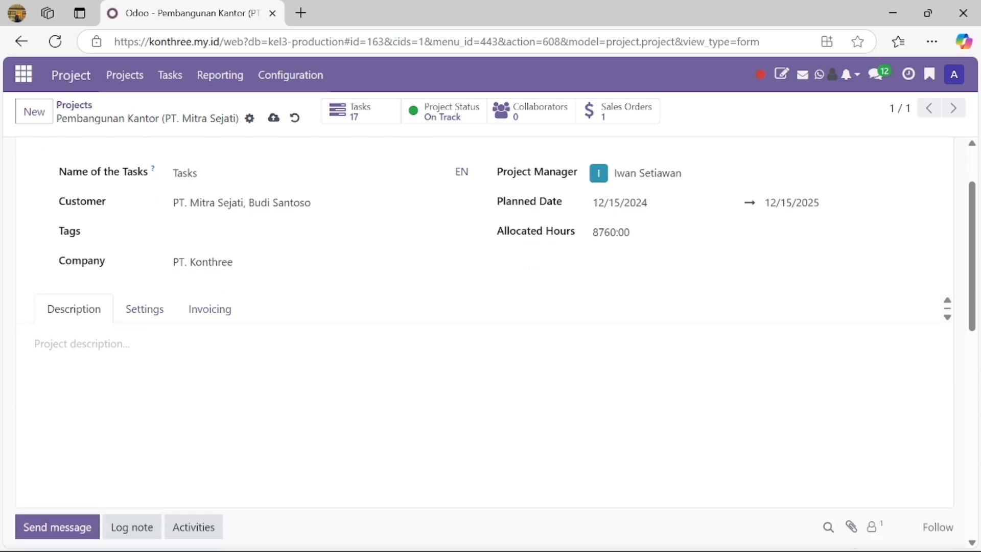
click(208, 310)
scroll(140, 322, down, 1)
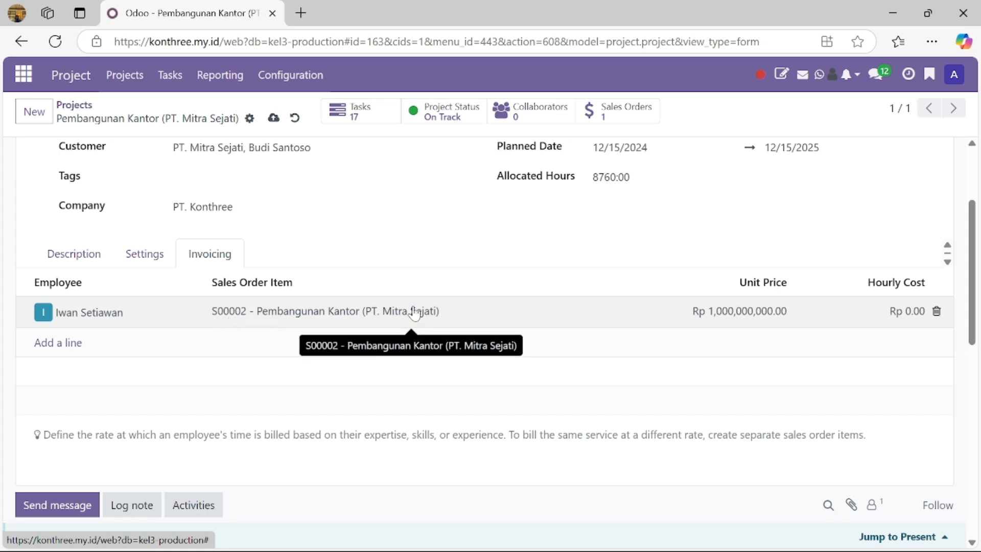
scroll(545, 313, up, 3)
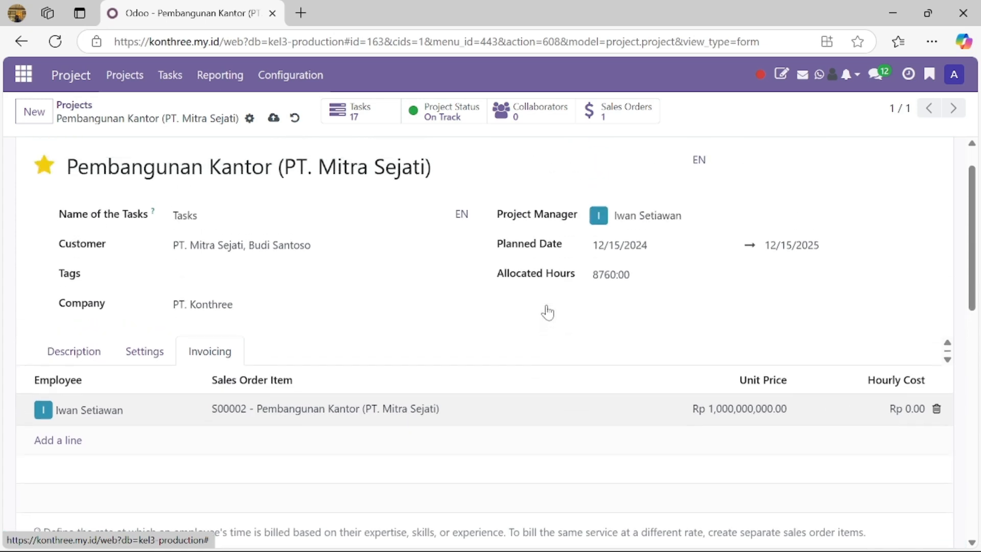
click(173, 90)
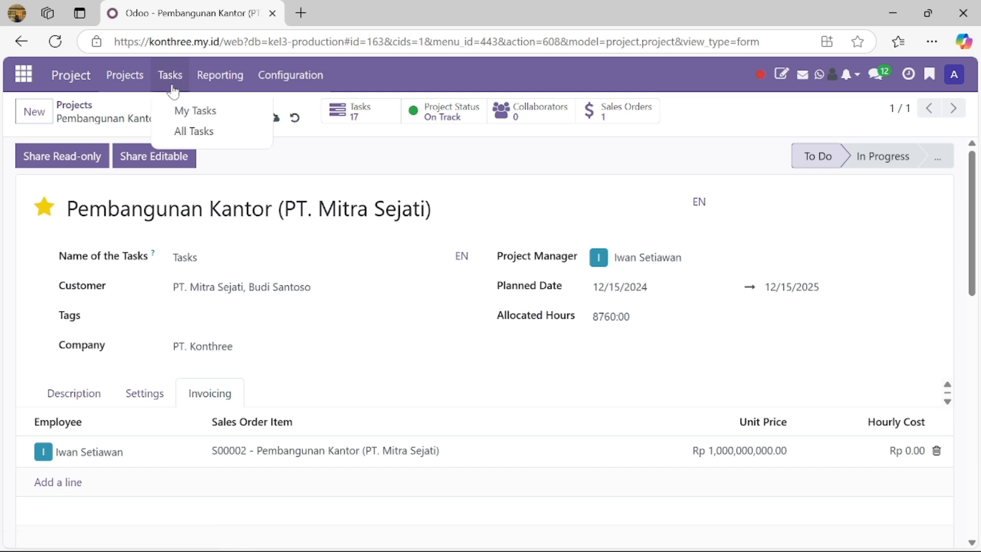
click(108, 81)
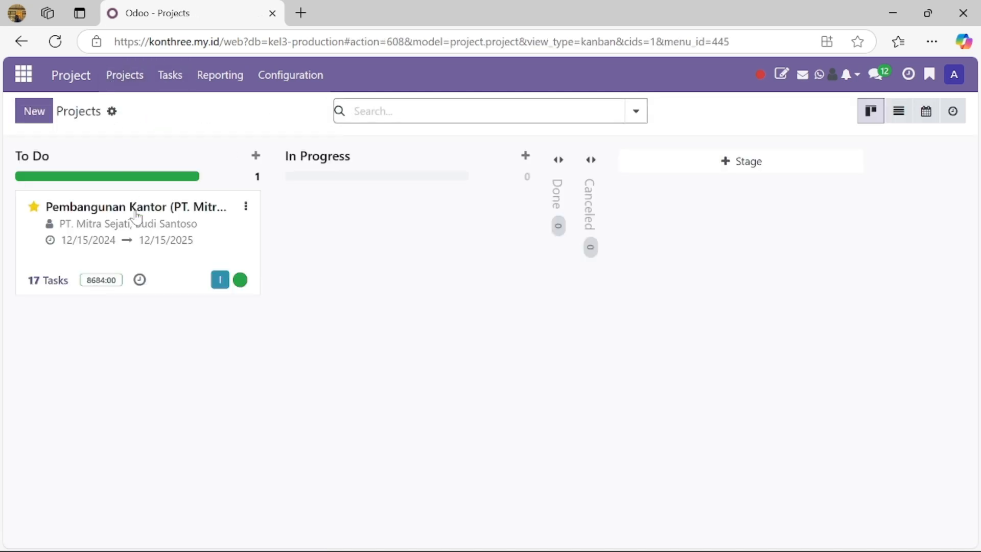
Open the Pembangunan Kantor project's tasks and remove the Open Tasks filter
click(243, 247)
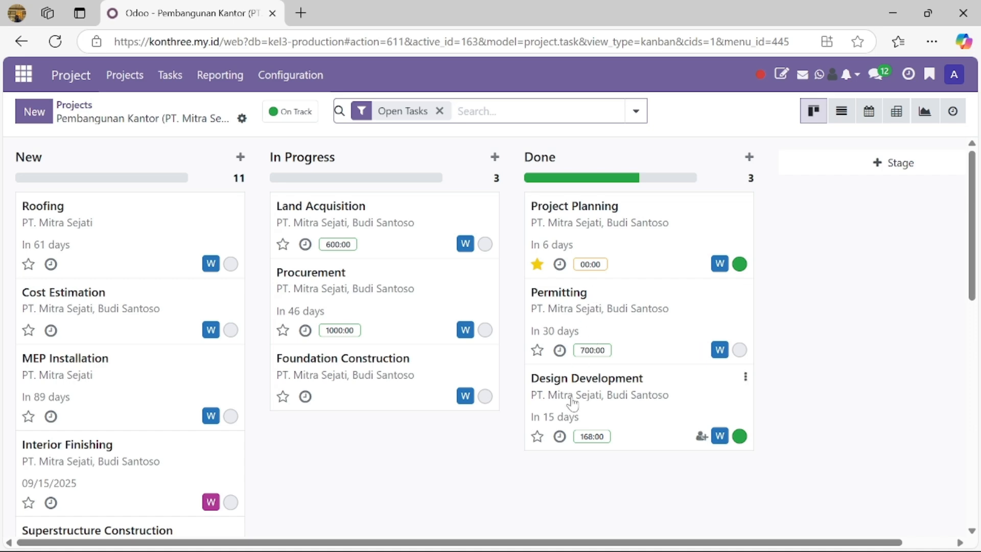
scroll(340, 293, down, 10)
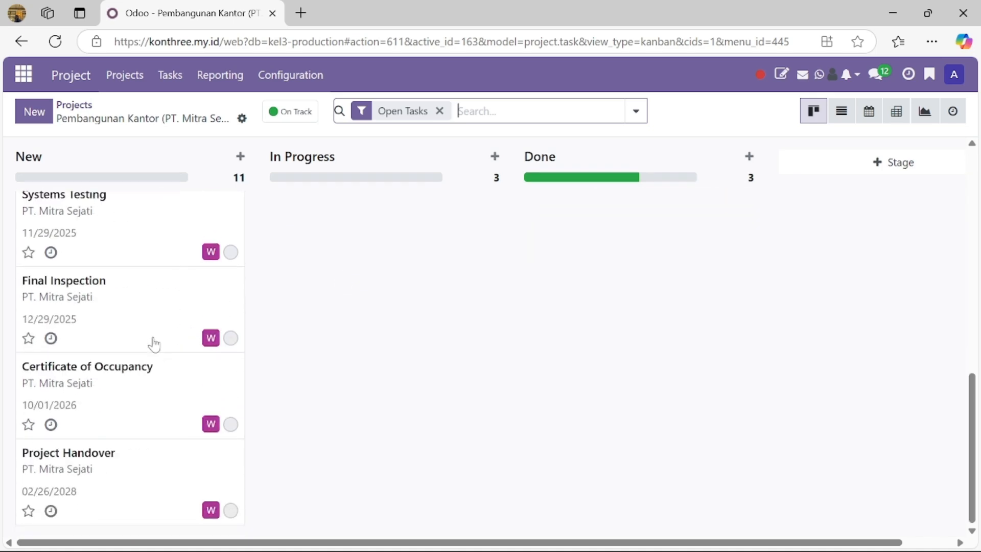
scroll(153, 366, up, 10)
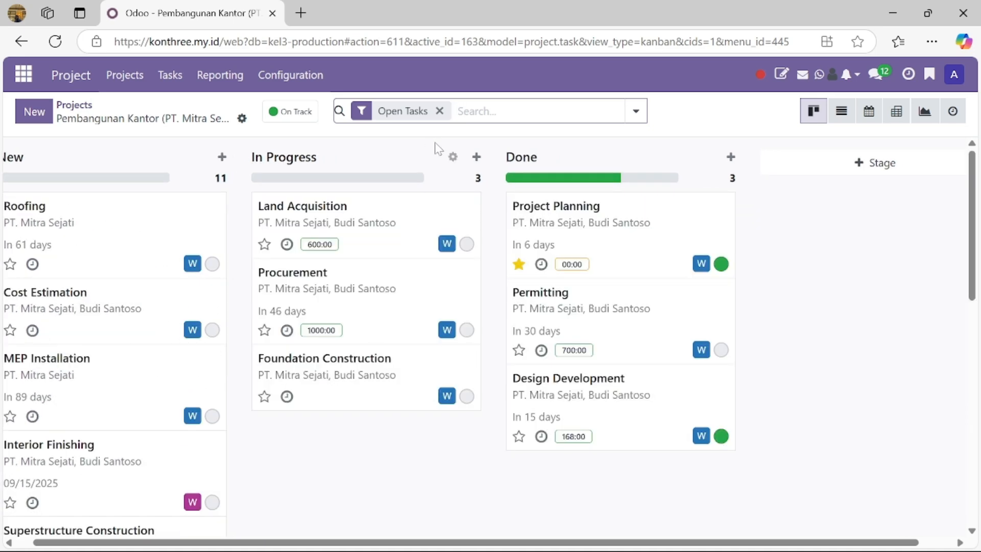
click(440, 111)
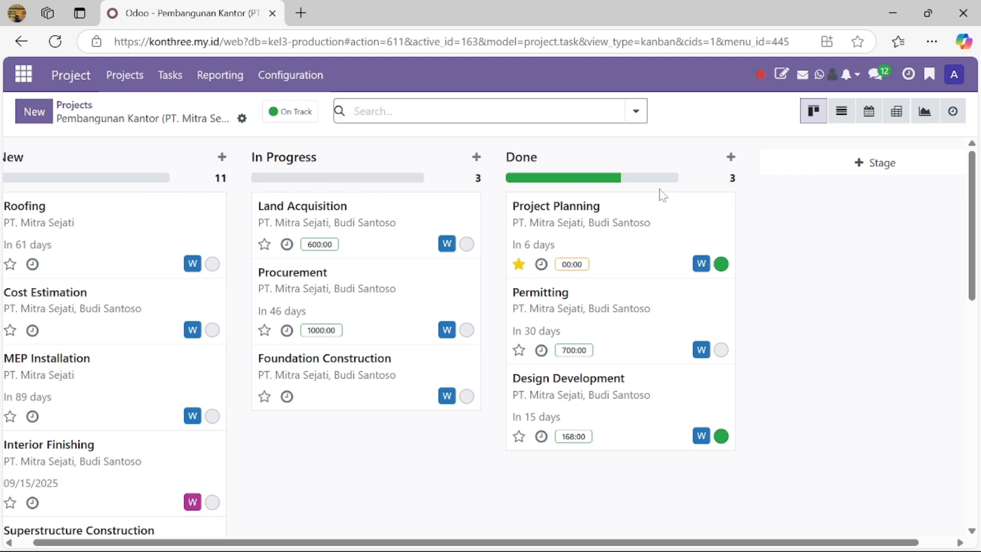
Move Permitting to In Progress and Roofing to New, then open the Procurement task
scroll(103, 209, left, 1)
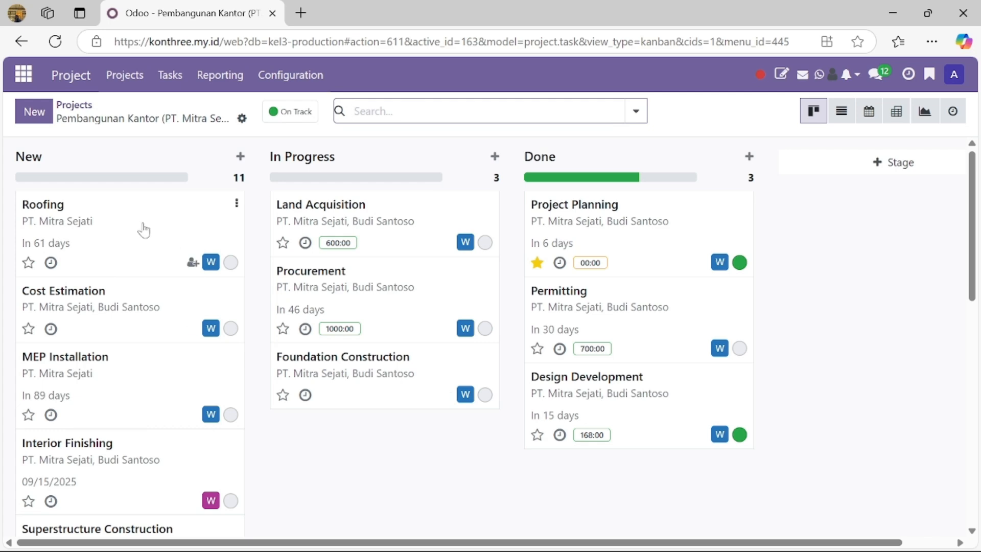
drag(140, 226, 397, 303)
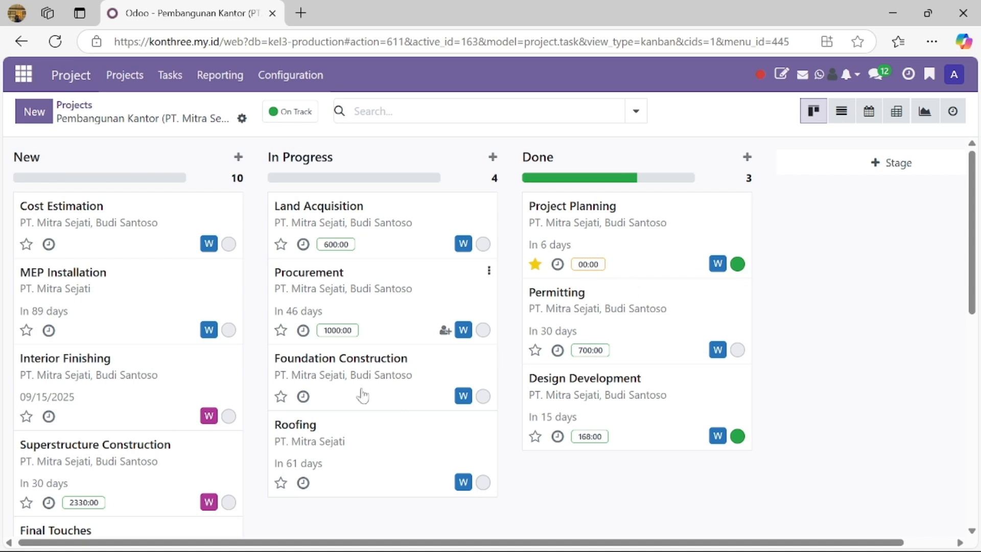
drag(339, 459, 82, 225)
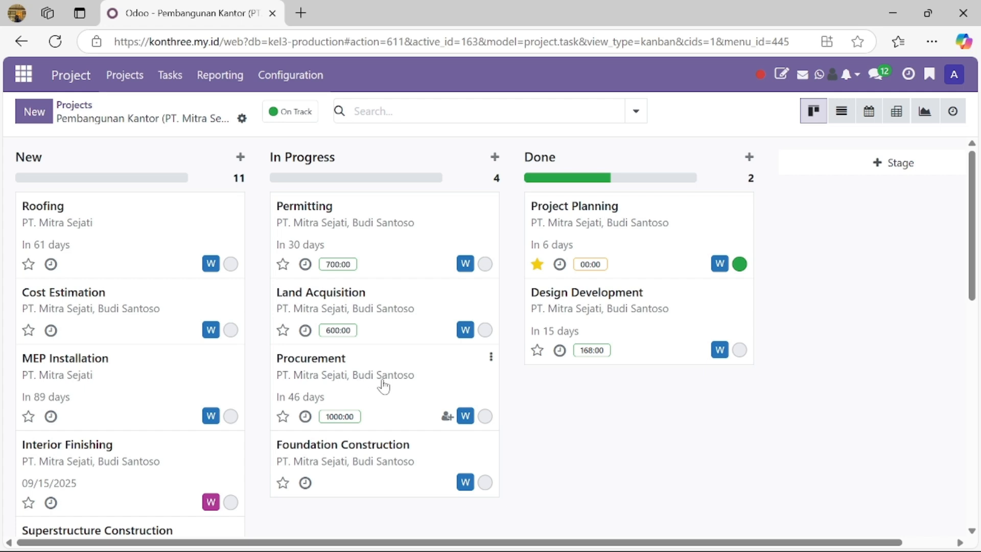
click(418, 372)
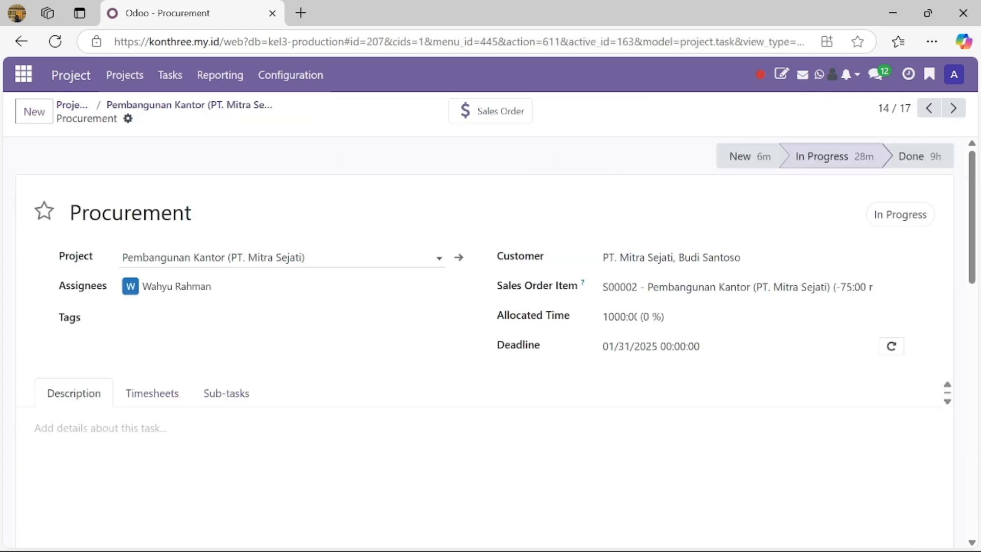
Mark Procurement as high priority and add a timesheet line for a different employee
click(44, 210)
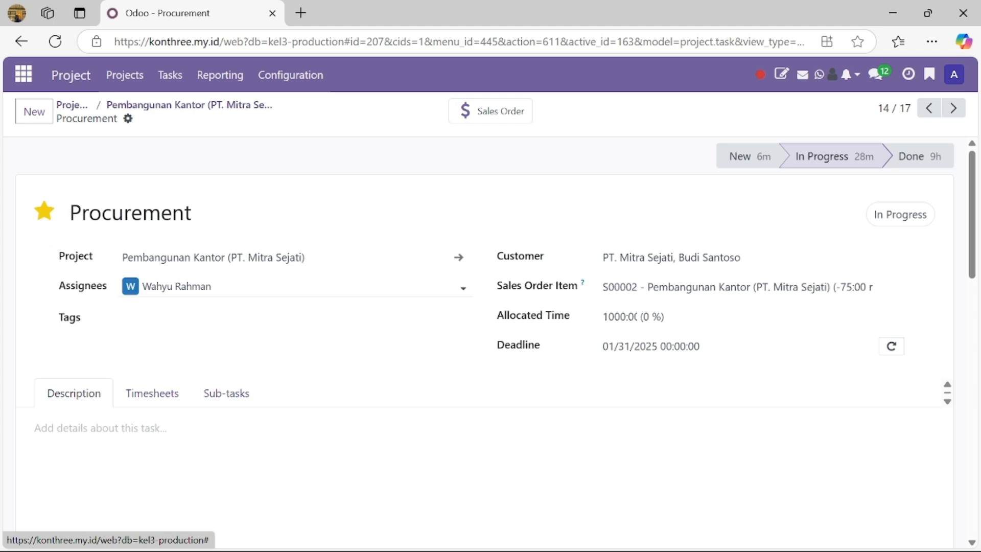
click(172, 407)
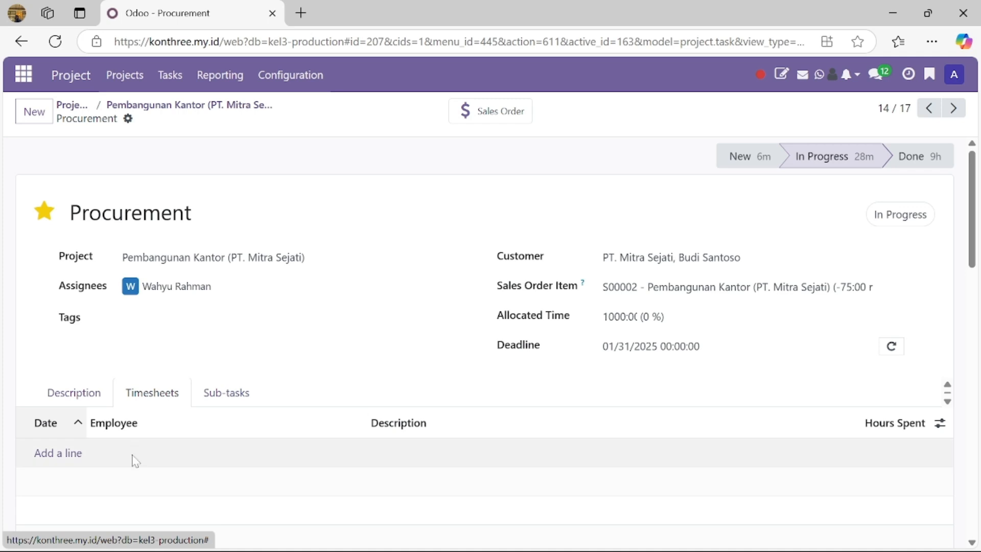
click(56, 454)
click(227, 455)
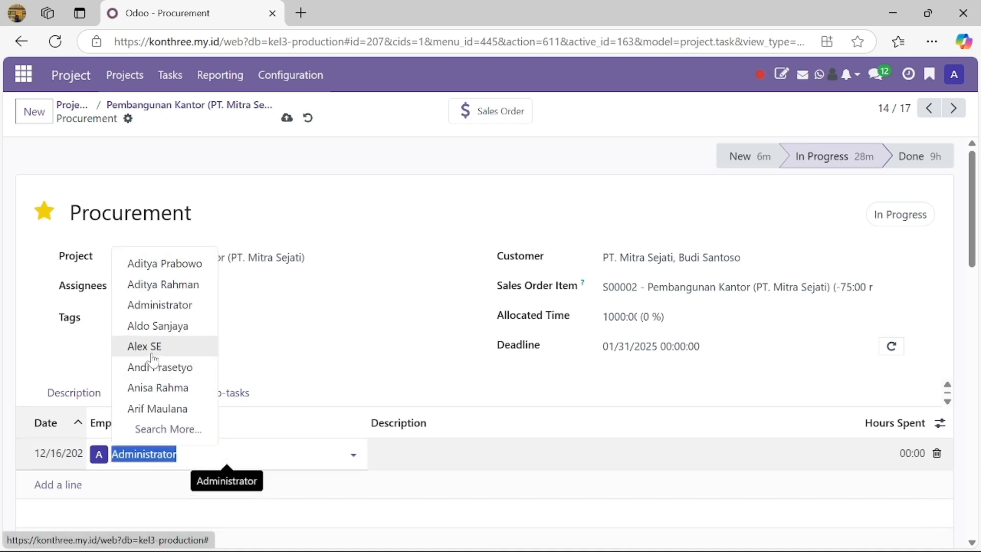
click(182, 348)
Describe the line 'Mengirim besi dan semen ke lokasi proyek' with 120:00 hours, discarding the empty row
key(Tab)
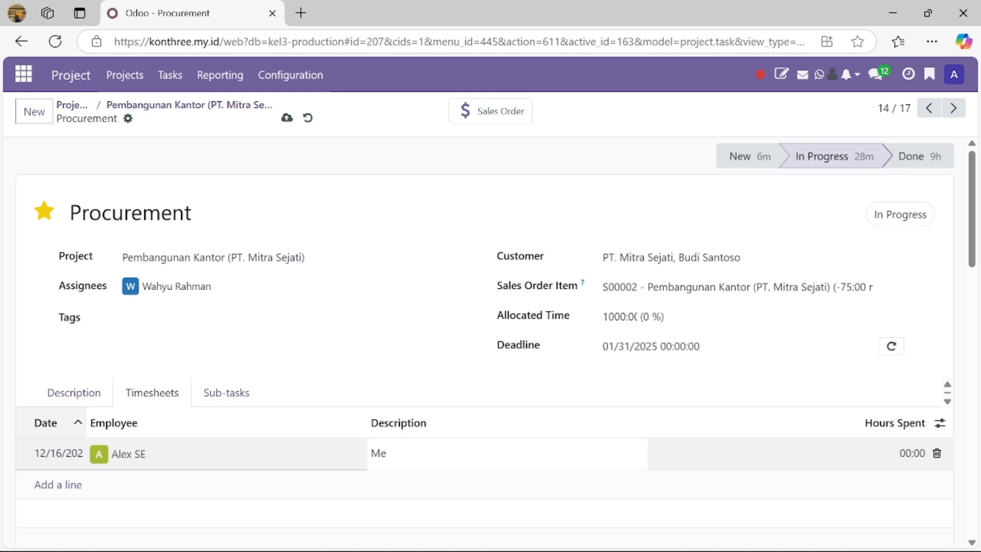
text(Mengirim besi dan semen ke lokasi proyek)
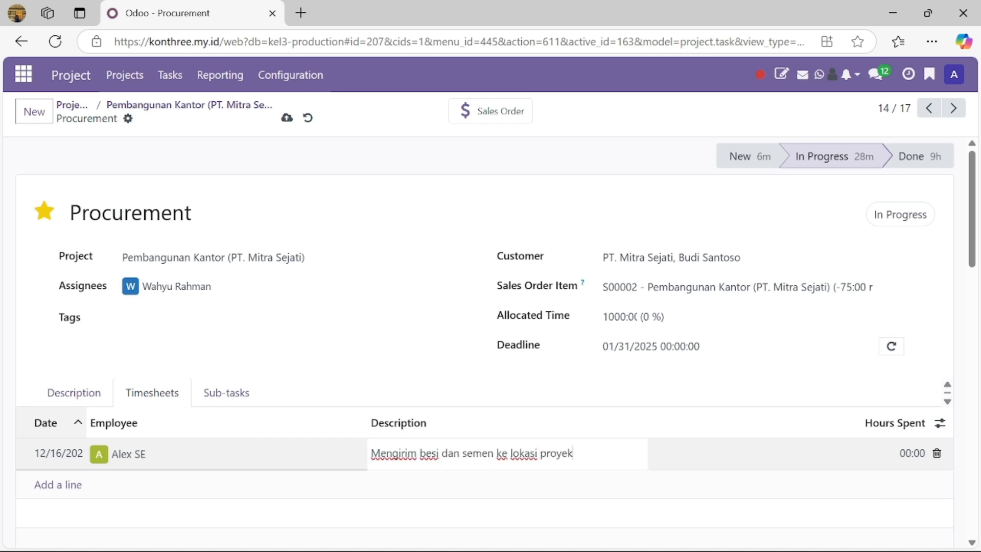
key(Tab)
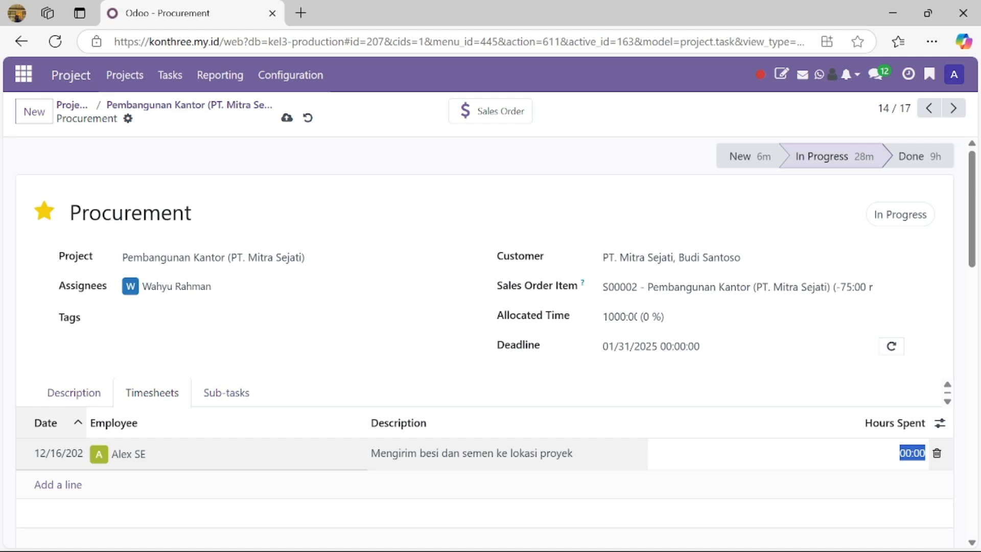
text(1)
text(20:00)
key(Return)
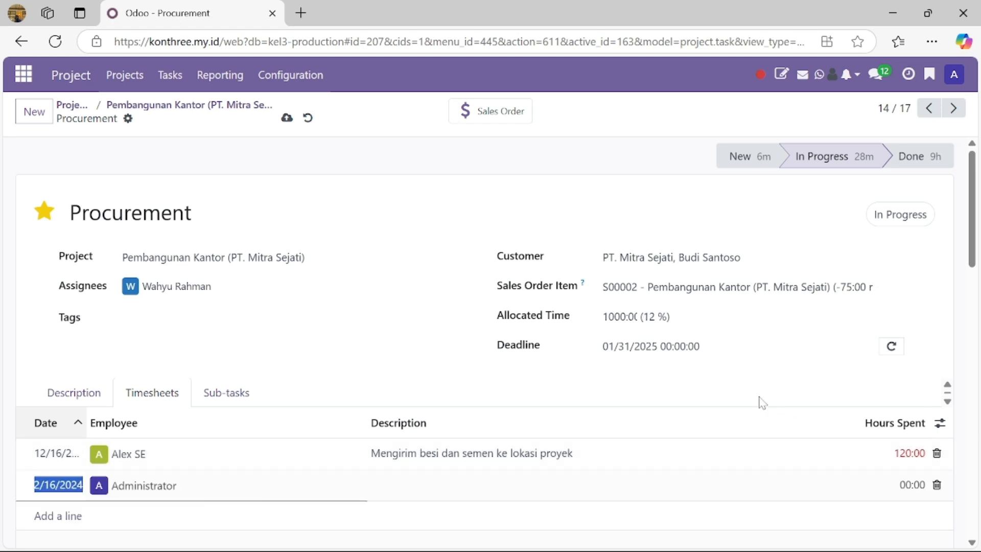
scroll(722, 401, down, 2)
click(574, 520)
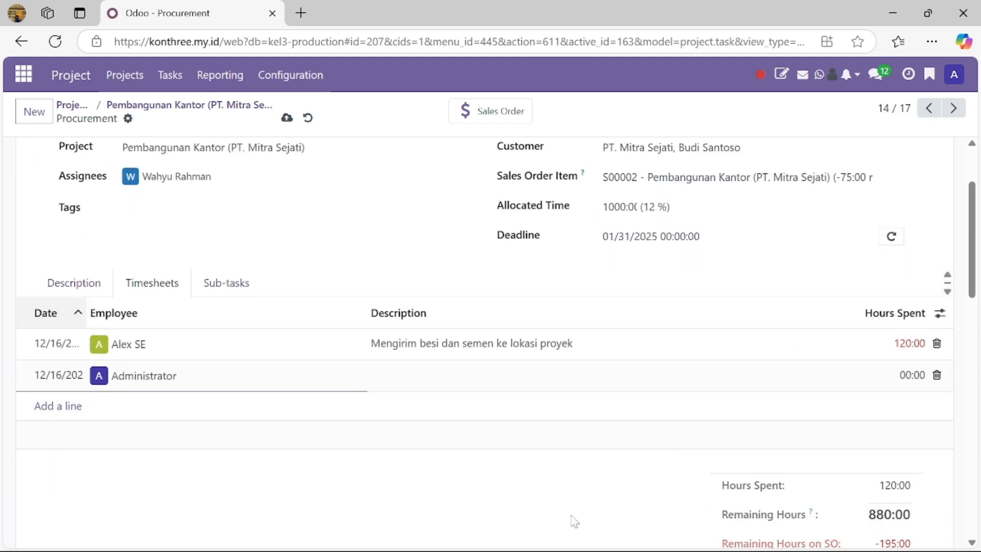
scroll(738, 494, down, 2)
scroll(875, 404, up, 4)
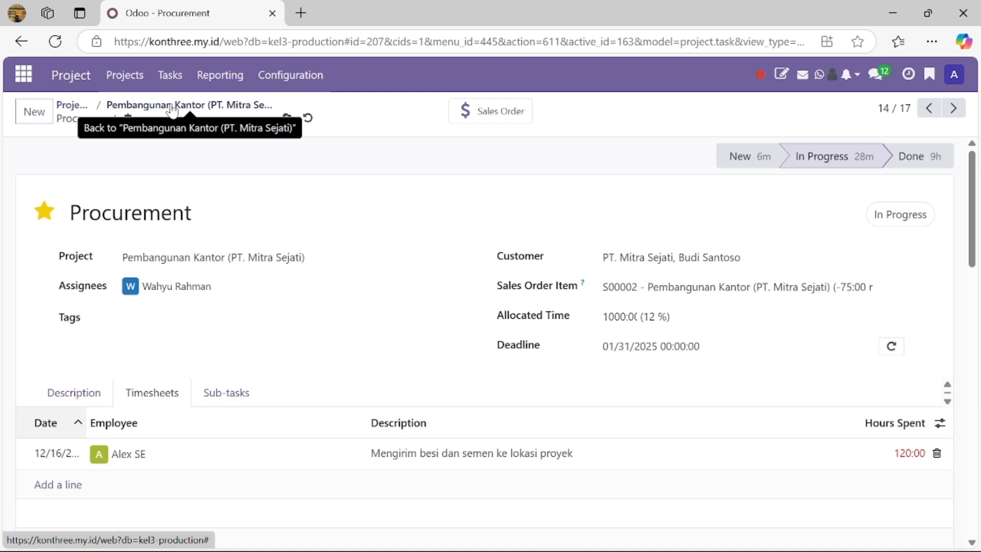
scroll(237, 385, down, 2)
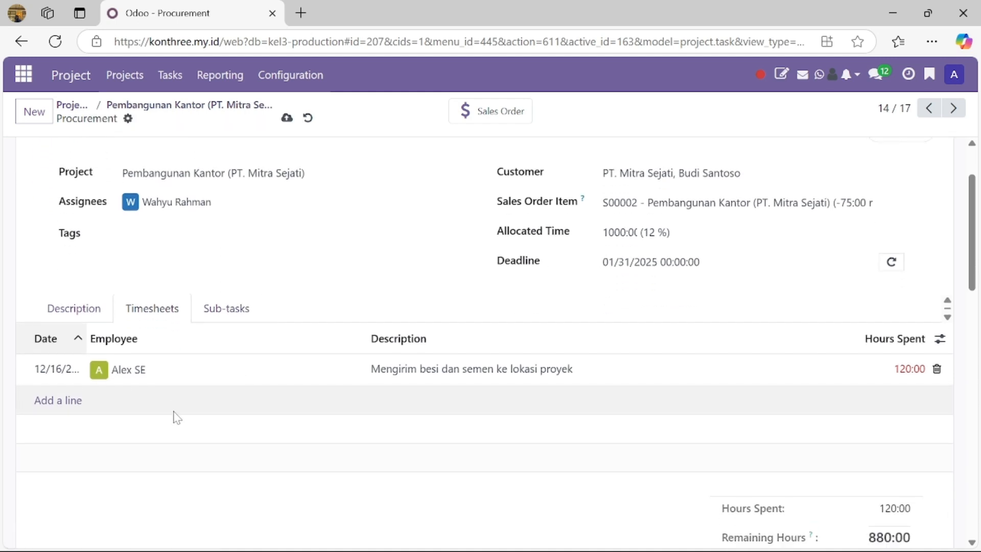
scroll(177, 417, up, 2)
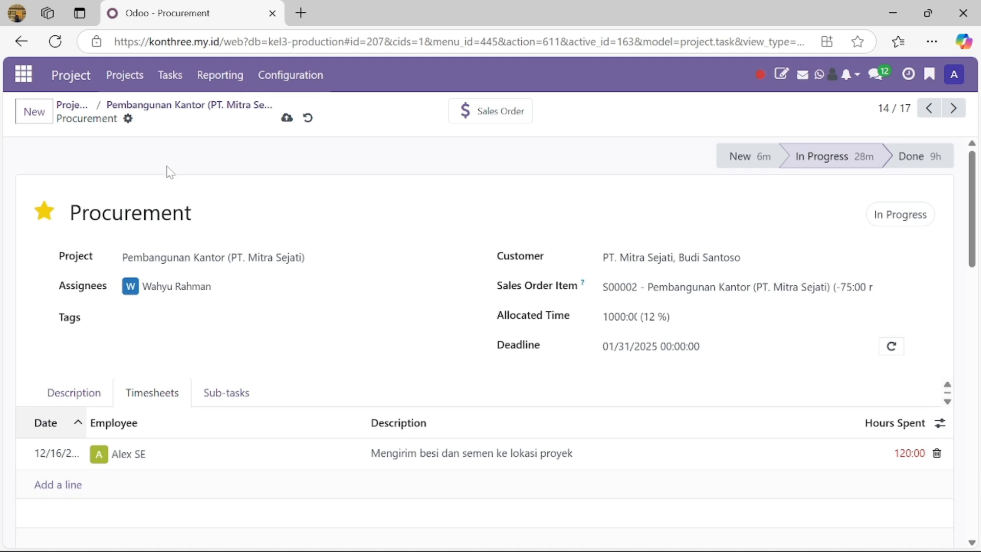
Open the Tasks Analysis report and read the task counts per stage from the stacked bars
click(228, 78)
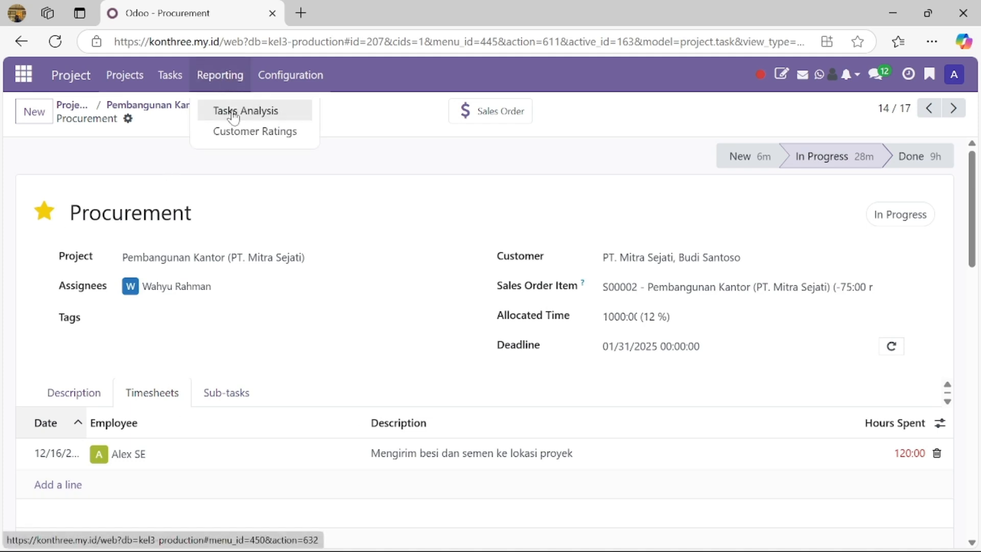
click(231, 111)
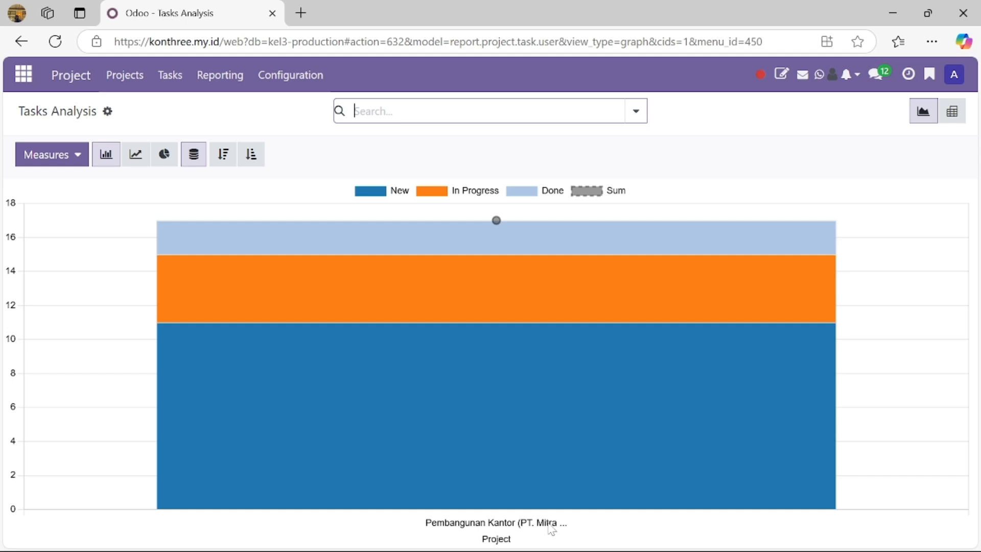
mouse_move(550, 502)
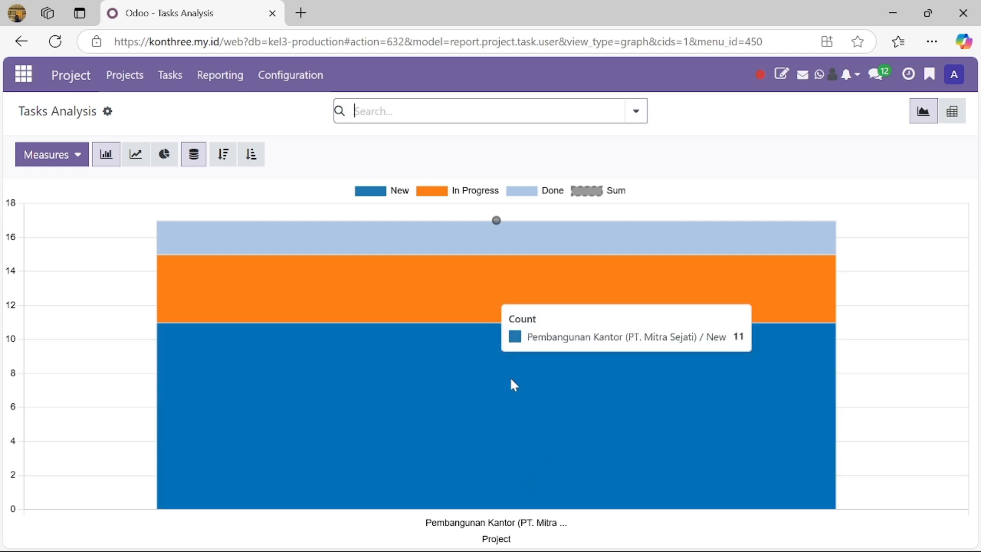
mouse_move(463, 233)
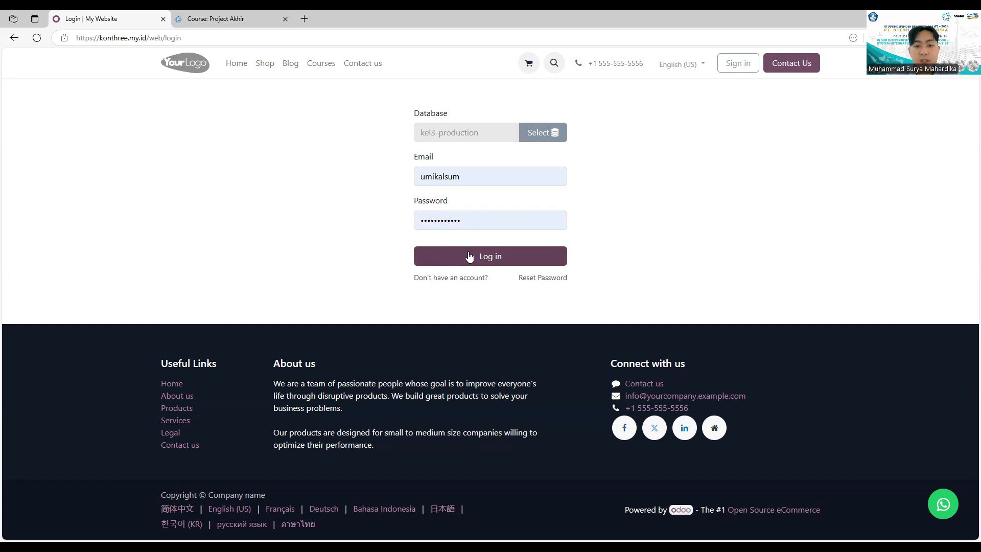
Log in to kel3-production and go to Purchase > Orders > Purchase Requests
click(469, 257)
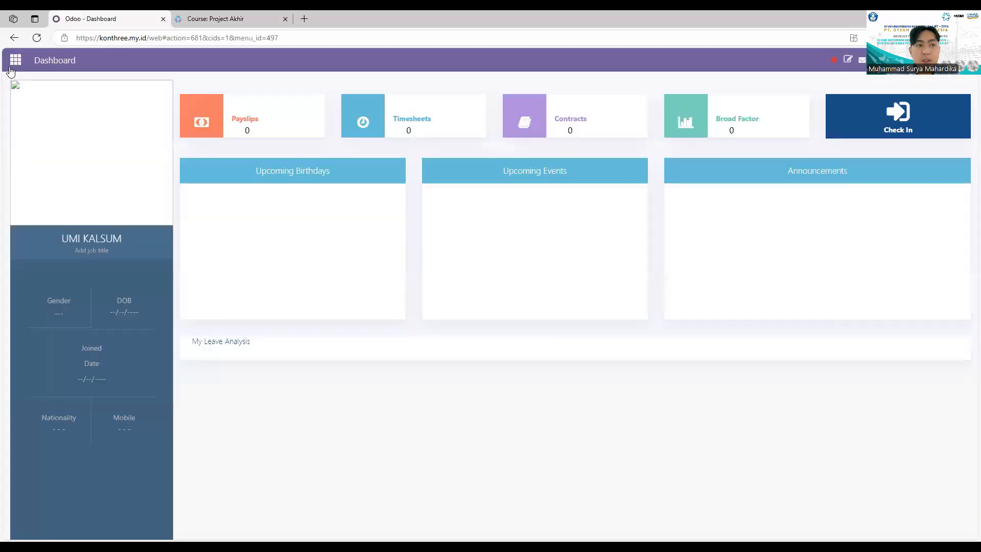
click(14, 64)
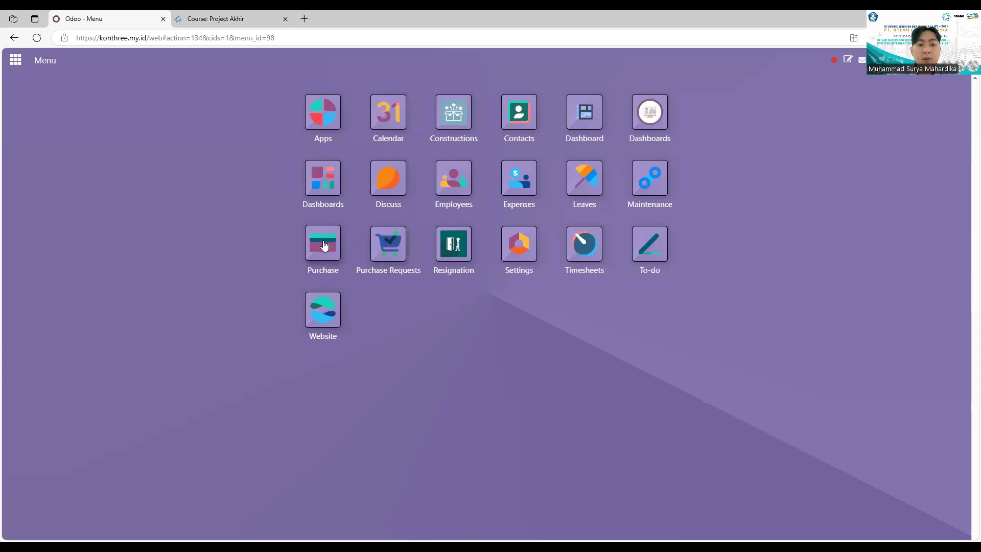
click(324, 248)
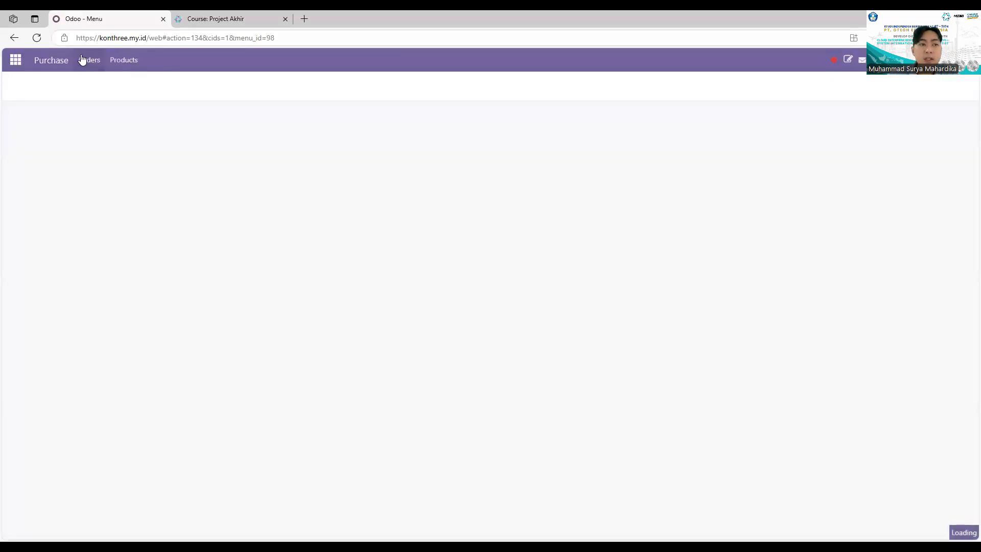
click(81, 60)
click(115, 127)
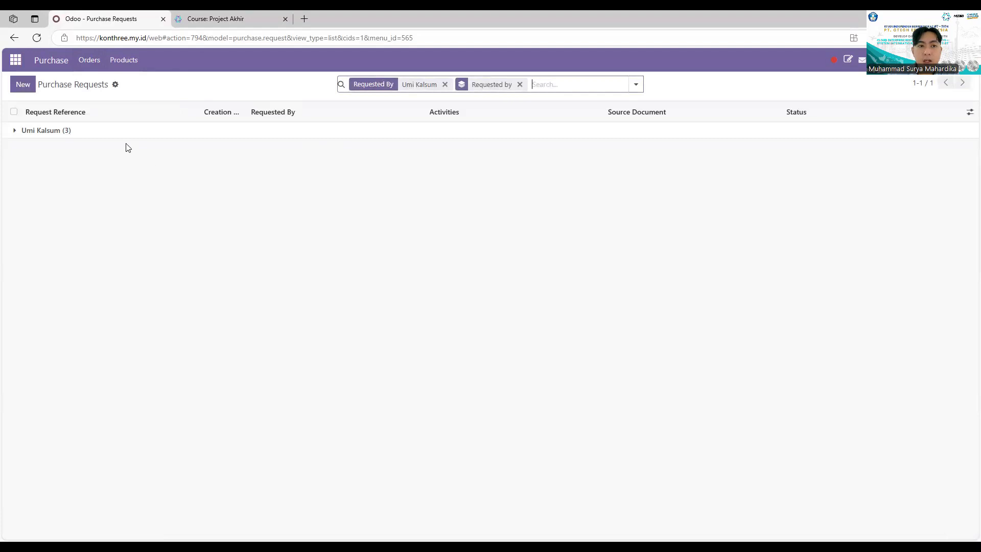
Create request PR002 with an approver, description 'Kebutuhan Pembangunan Gedung', and Gudang Proyek Surabaya: Receipts picking type
click(23, 84)
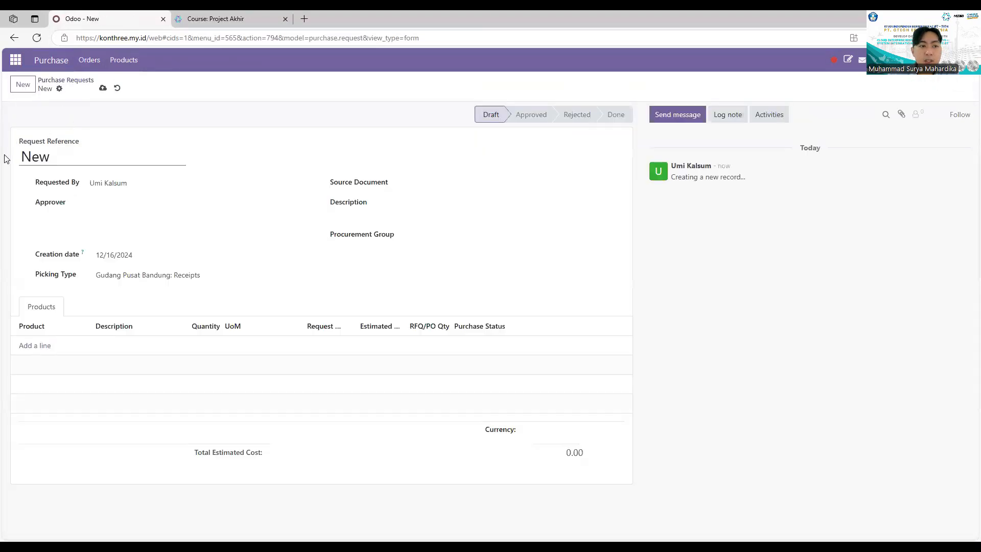
key(ctrl+a)
text(PR)
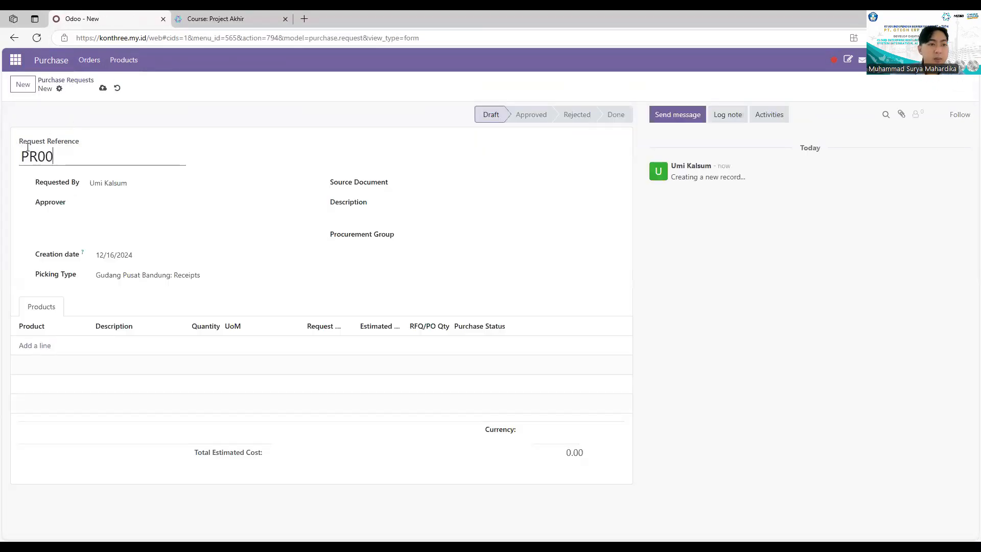
text(002)
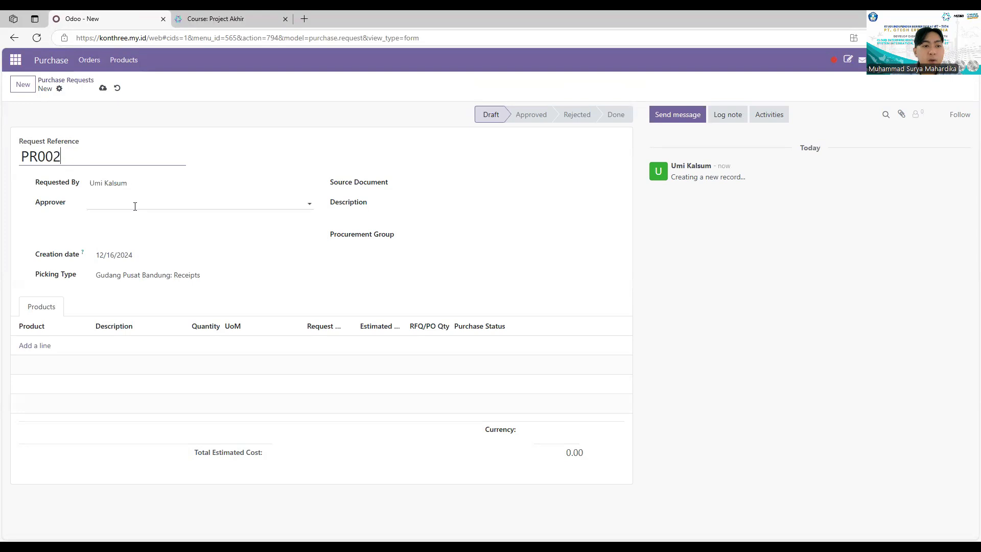
click(132, 205)
click(122, 223)
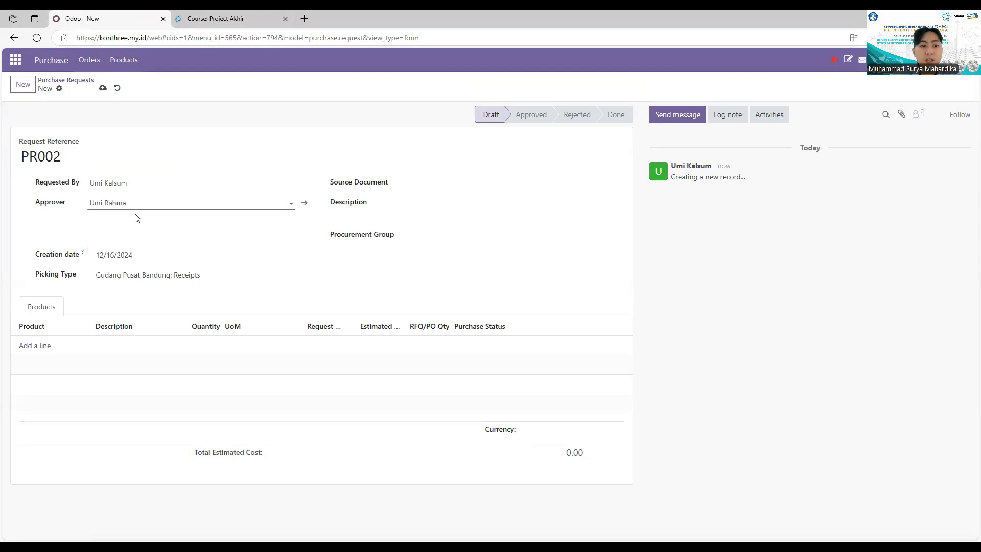
click(420, 204)
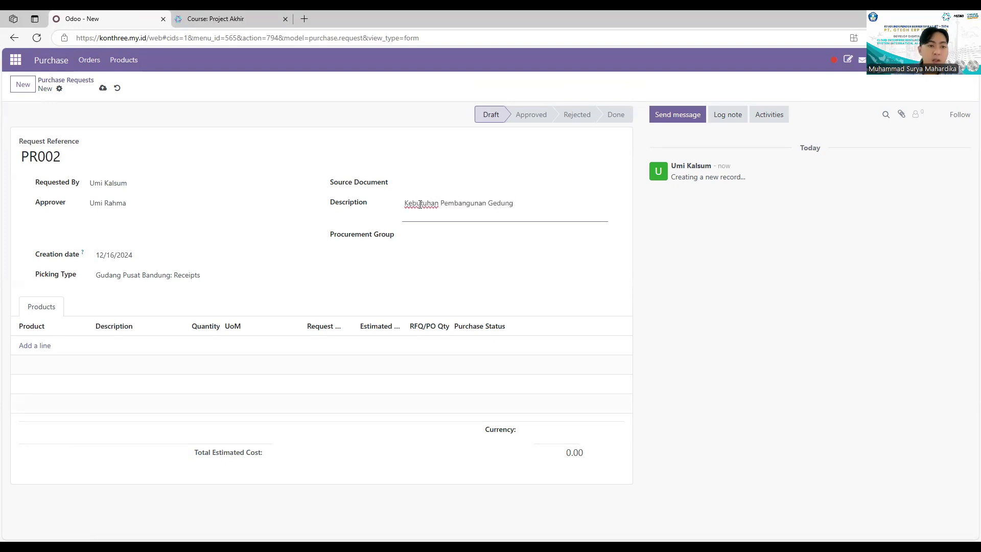
click(274, 275)
click(201, 403)
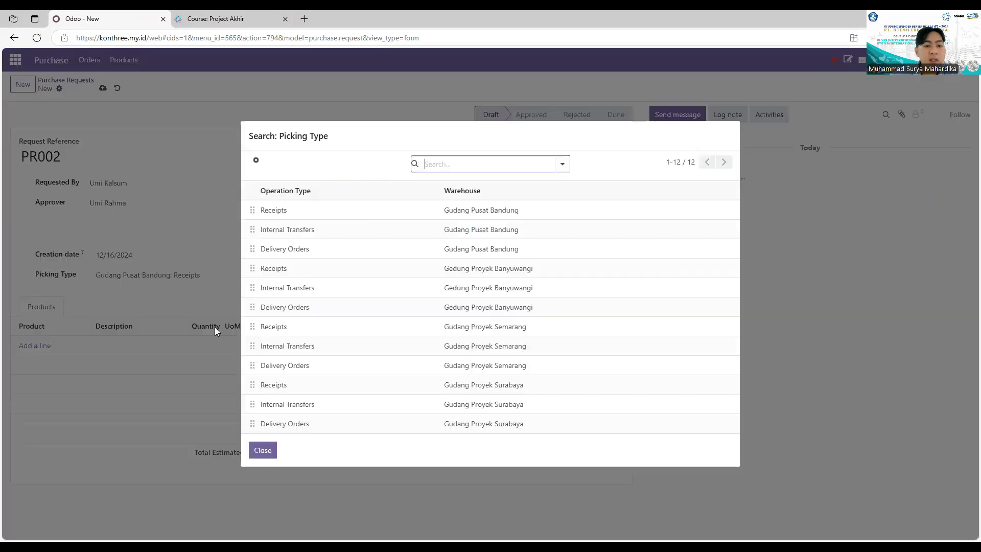
click(318, 386)
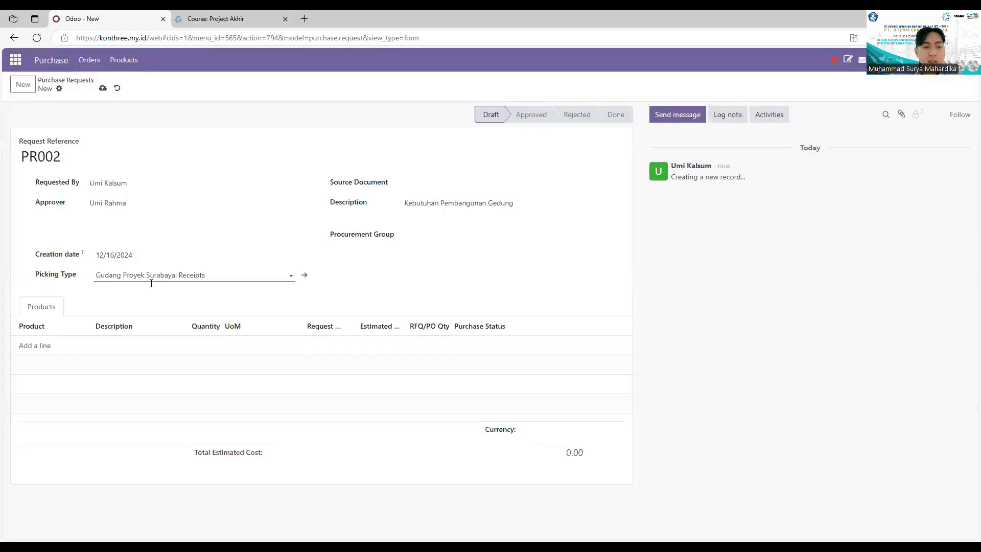
Add product lines Semen Portland with quantity 200 and Bor Tangan with quantity 10
click(53, 348)
text(Semen)
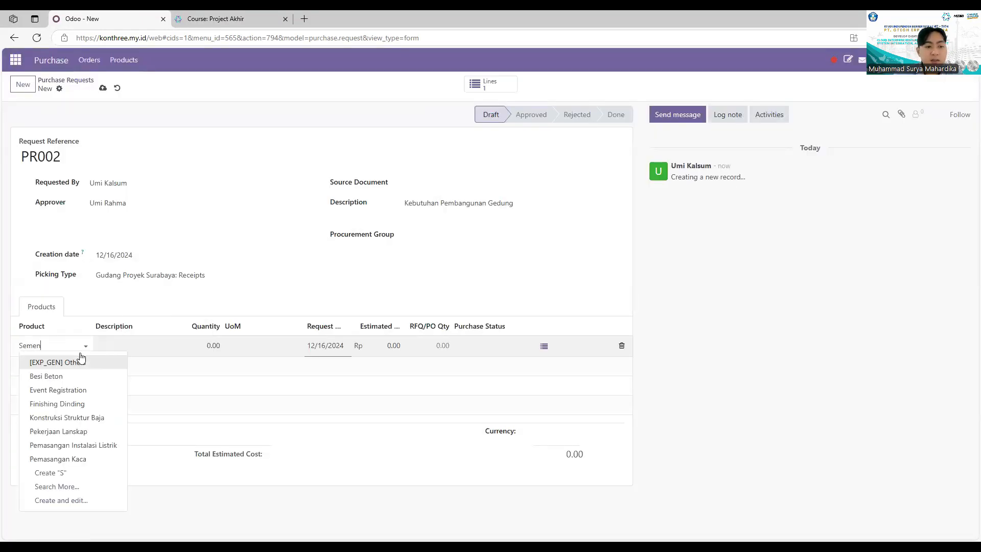
click(81, 363)
click(41, 365)
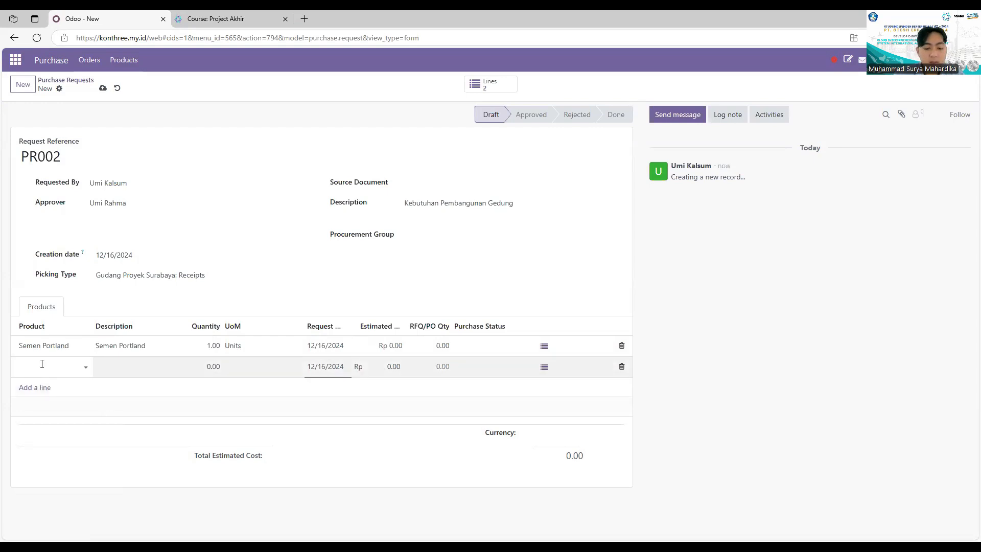
text(Bo)
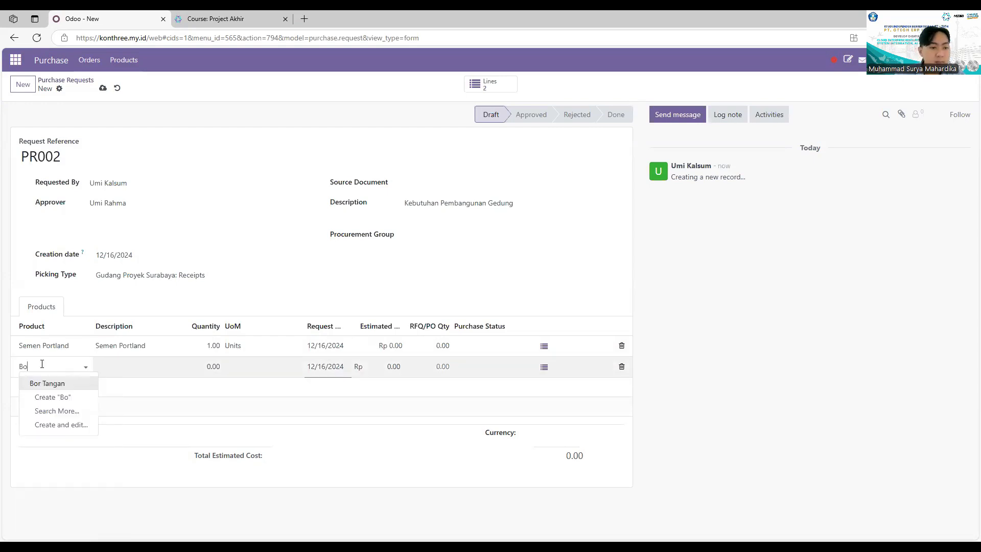
click(96, 383)
click(214, 347)
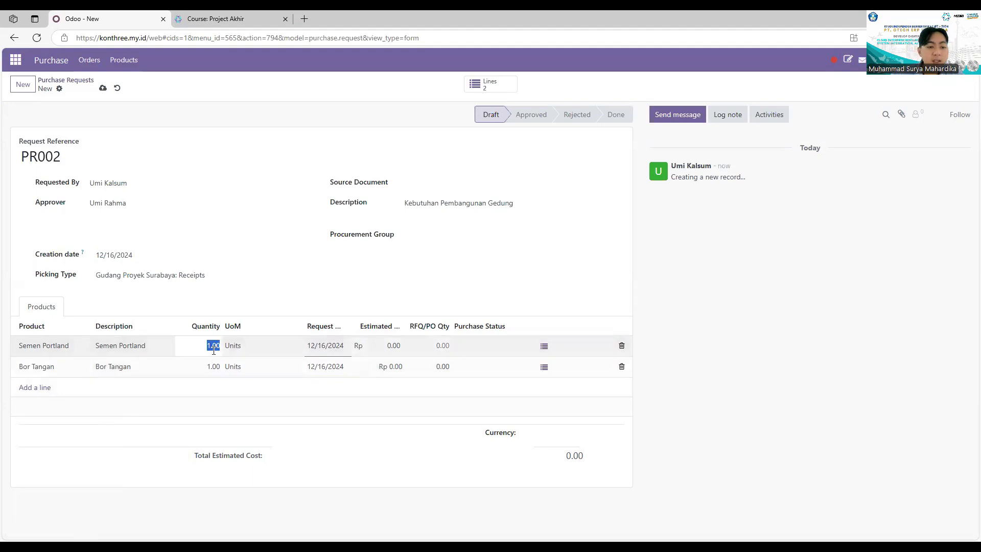
click(216, 365)
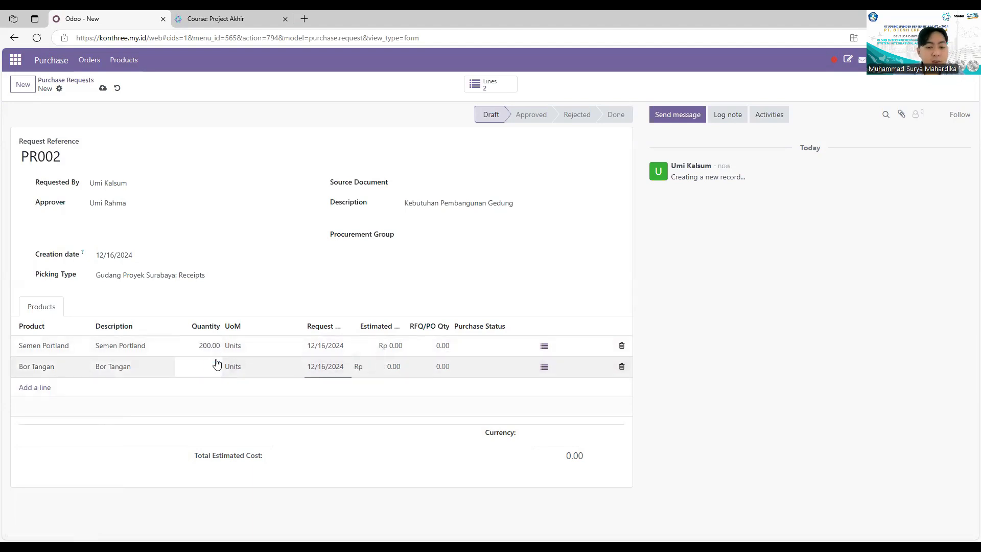
text(10)
click(396, 346)
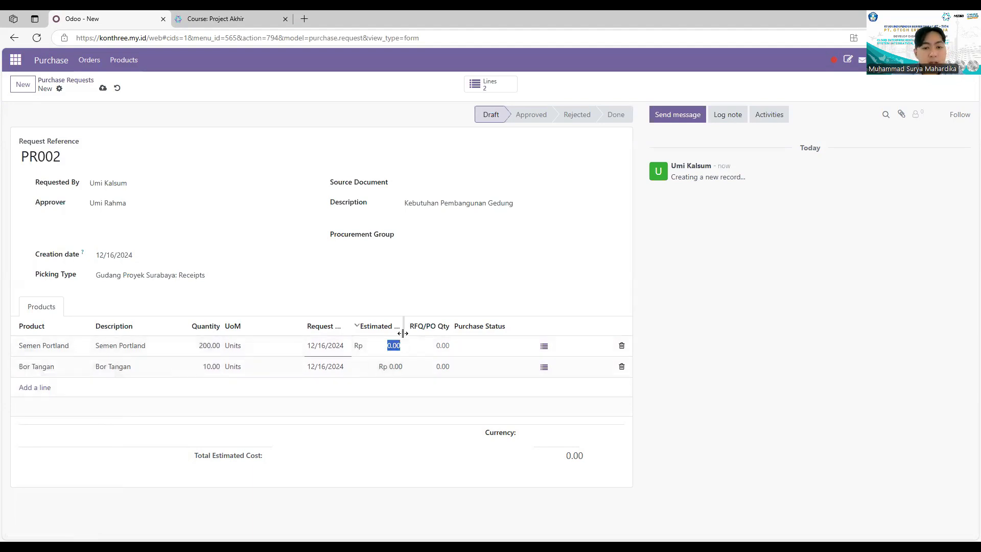
Correct Semen Portland's estimated cost and set Bor Tangan's to 15,000,000, removing the empty line
drag(403, 333, 421, 333)
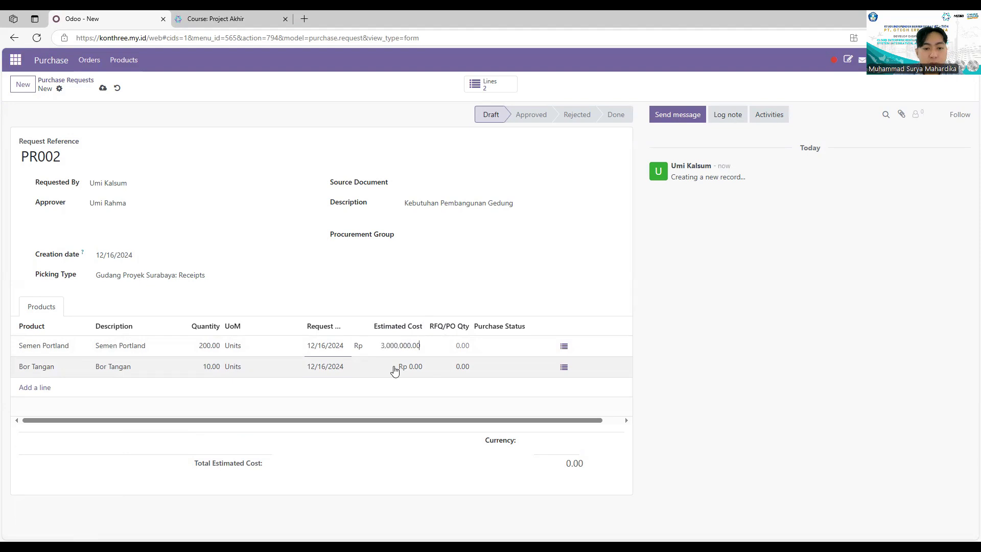
click(395, 371)
click(411, 349)
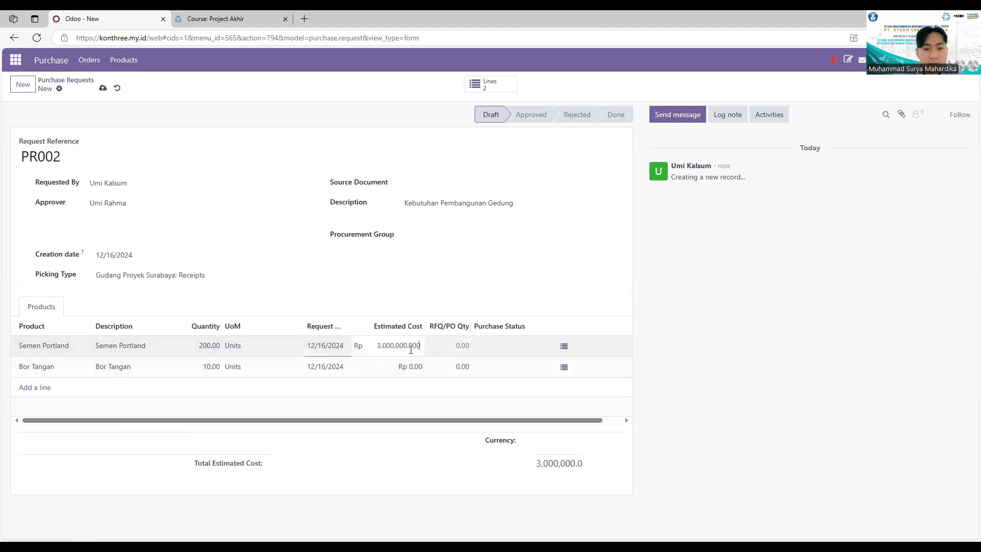
key(Return)
click(410, 346)
text(3)
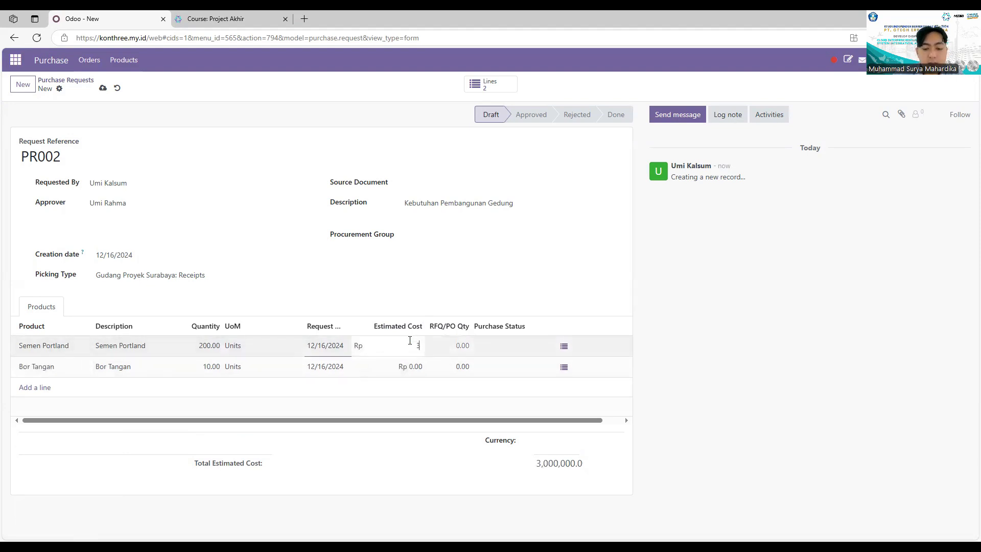
key(Return)
click(412, 372)
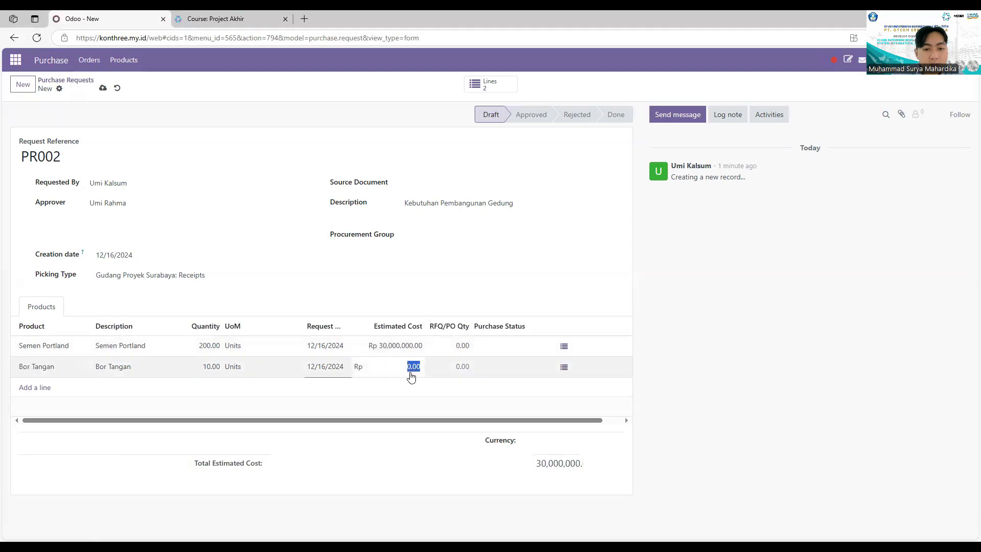
text(15,)
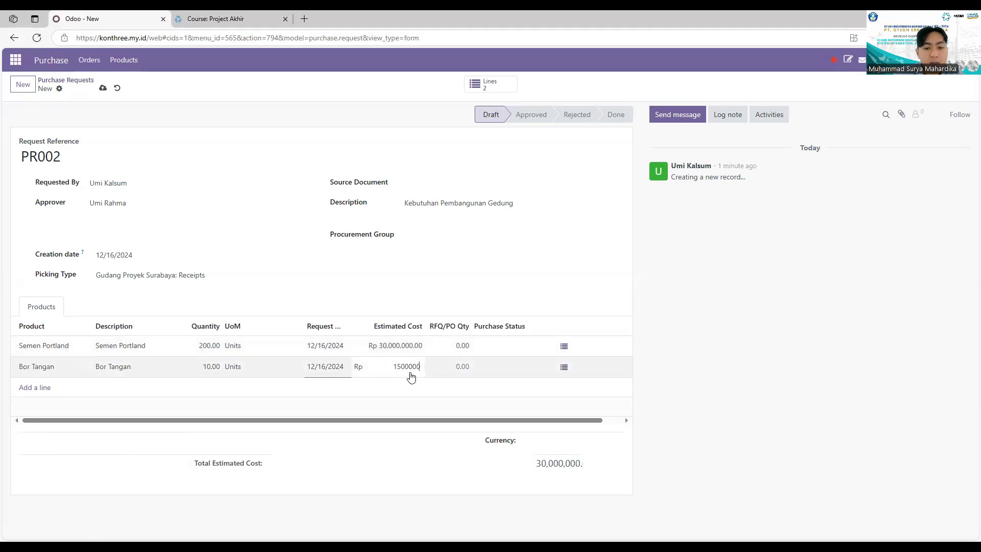
text(000,000)
key(Return)
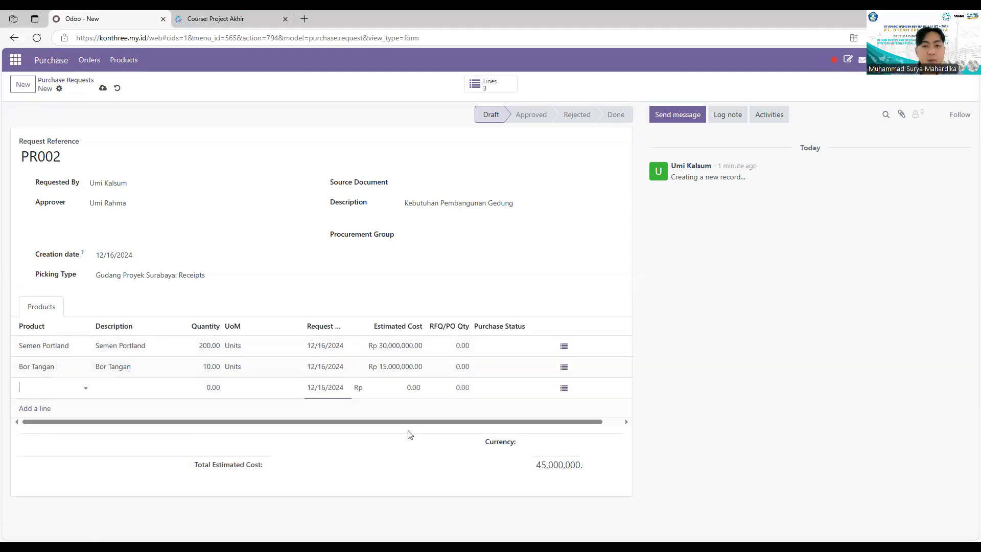
click(729, 271)
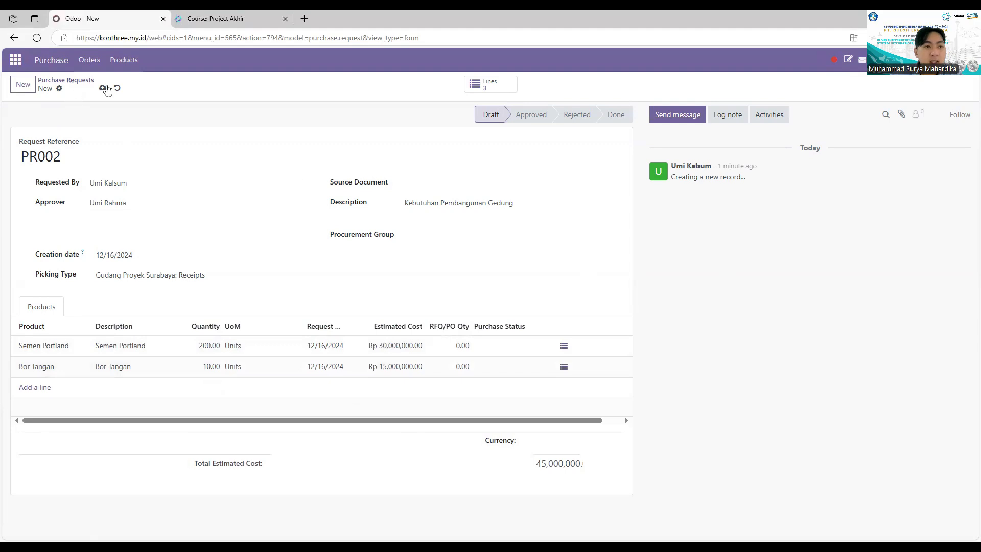
Save PR002, submit it for validation, and log out
click(103, 89)
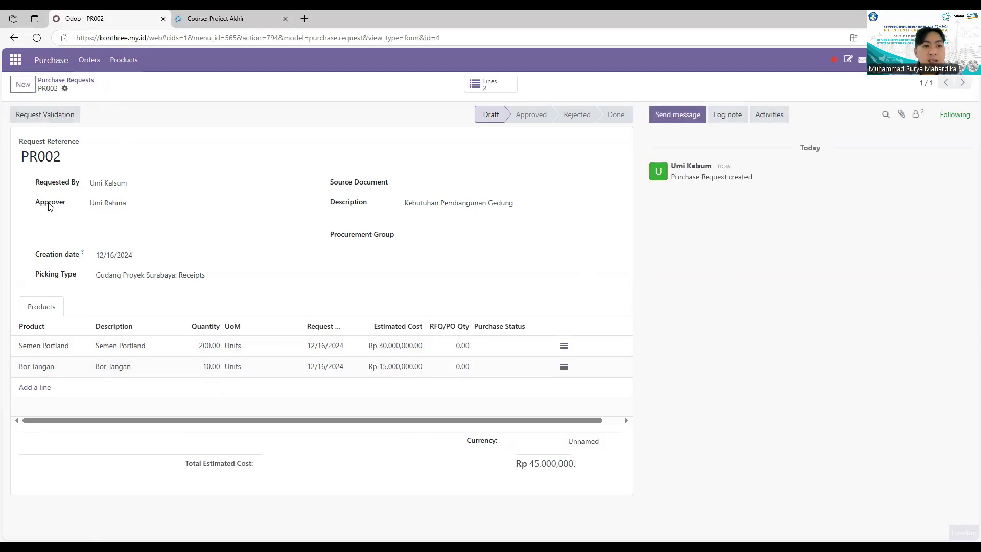
click(36, 119)
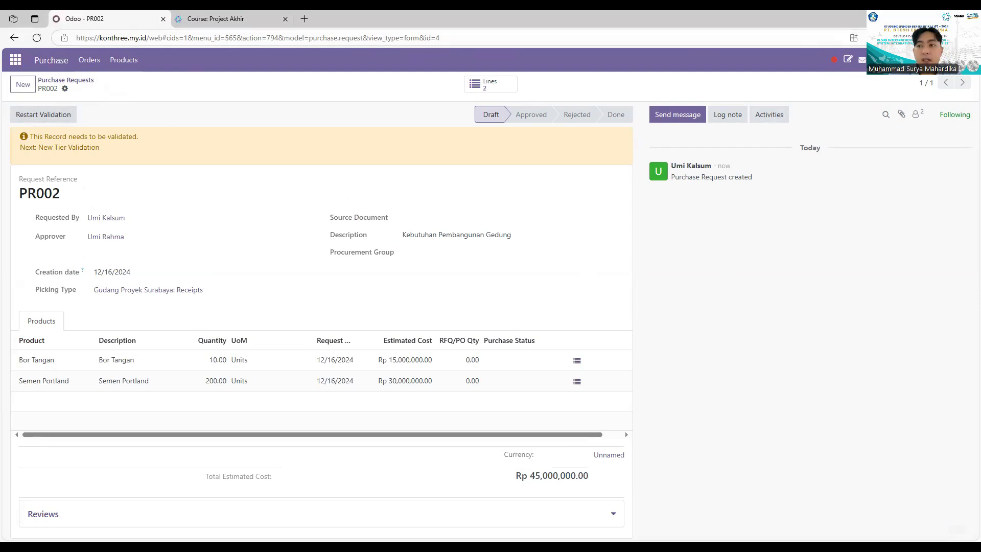
click(940, 59)
click(904, 161)
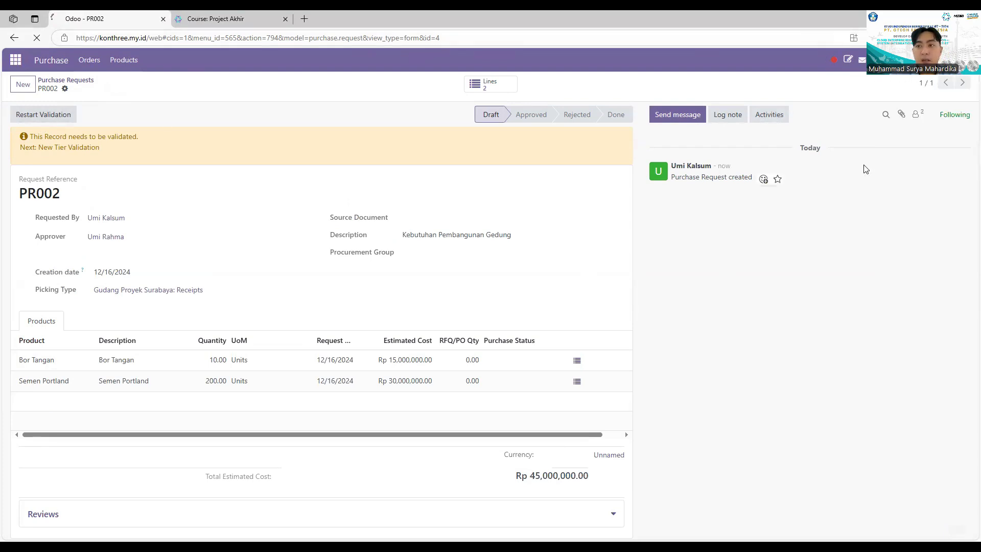
click(465, 175)
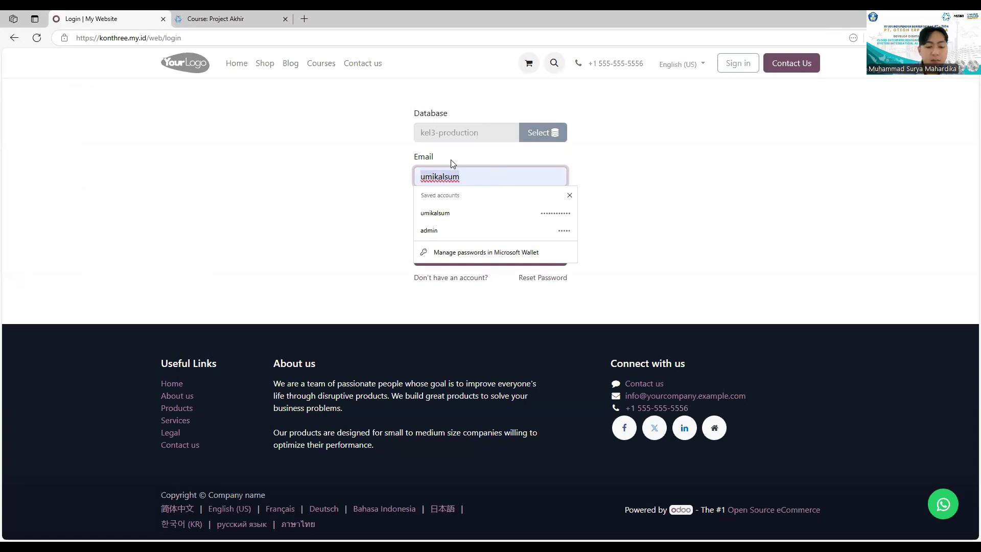
Sign in as the approver and open the Purchase Requests list
click(484, 253)
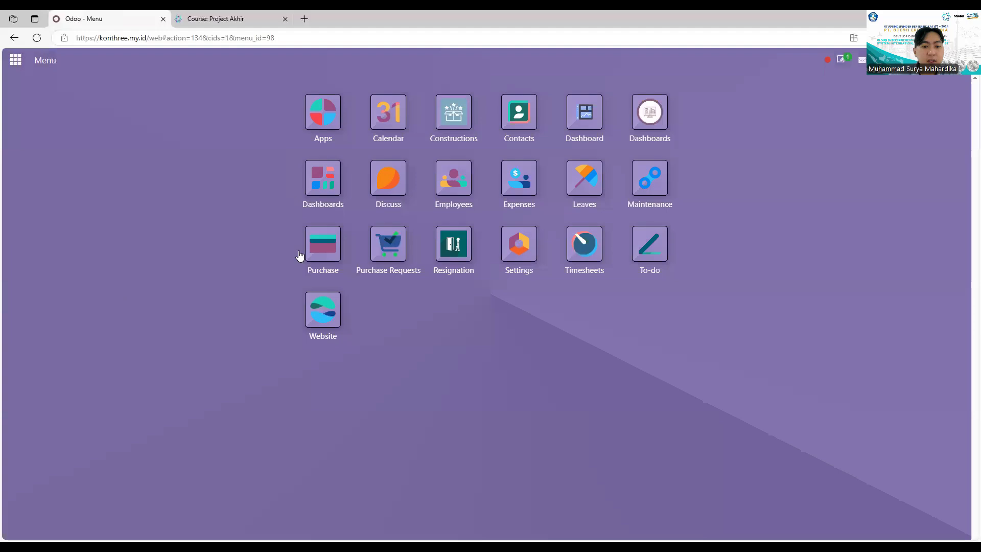
click(307, 253)
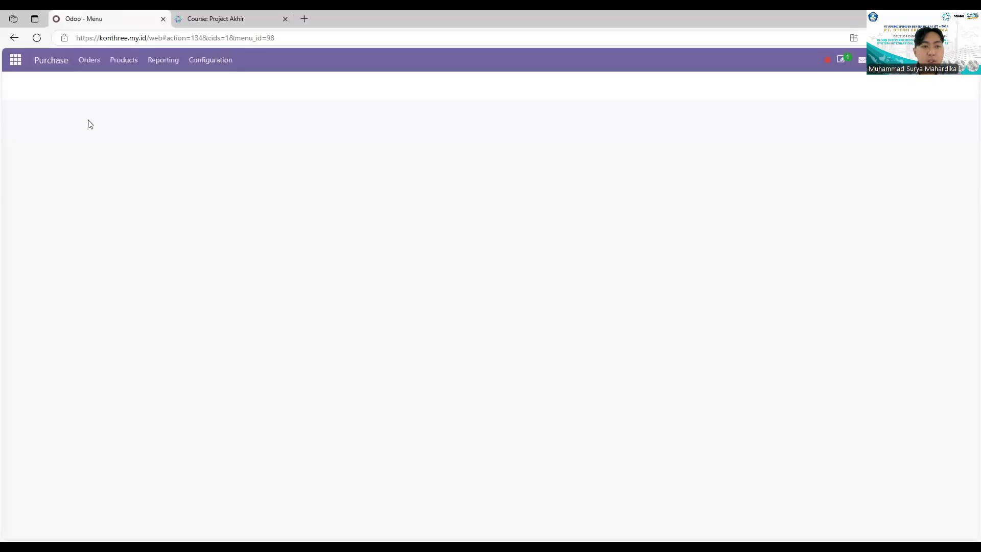
click(86, 67)
click(121, 125)
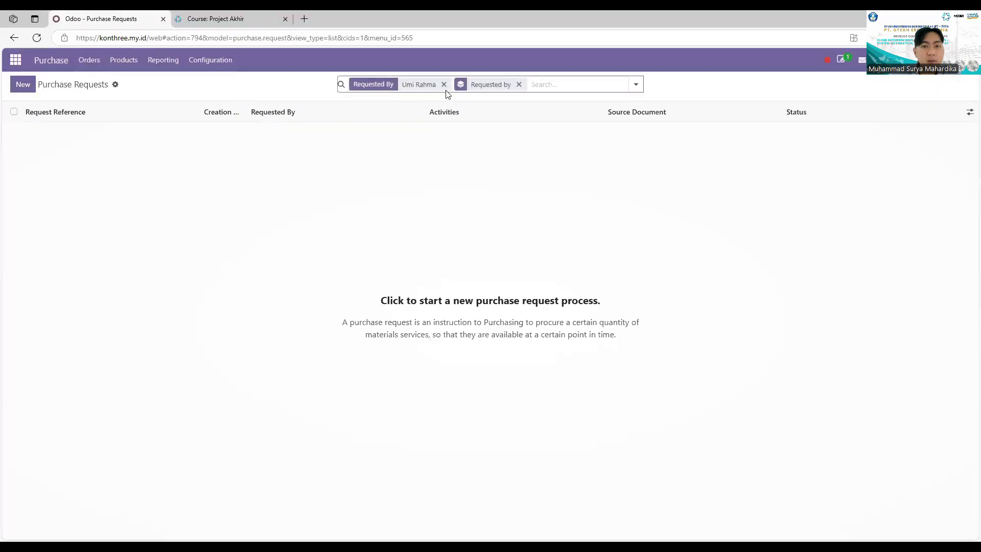
Validate and confirm PR002 so it becomes Approved, then log out
click(413, 84)
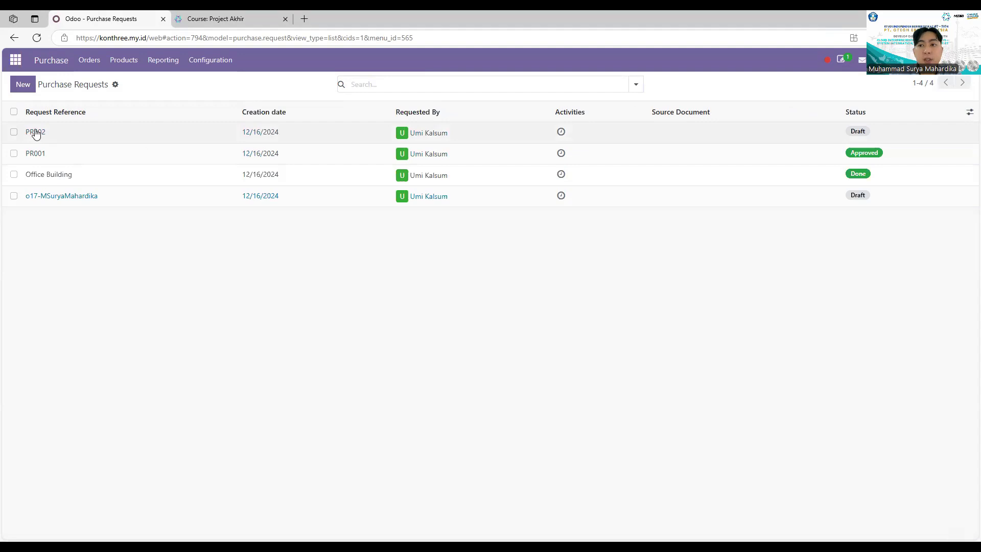
click(34, 133)
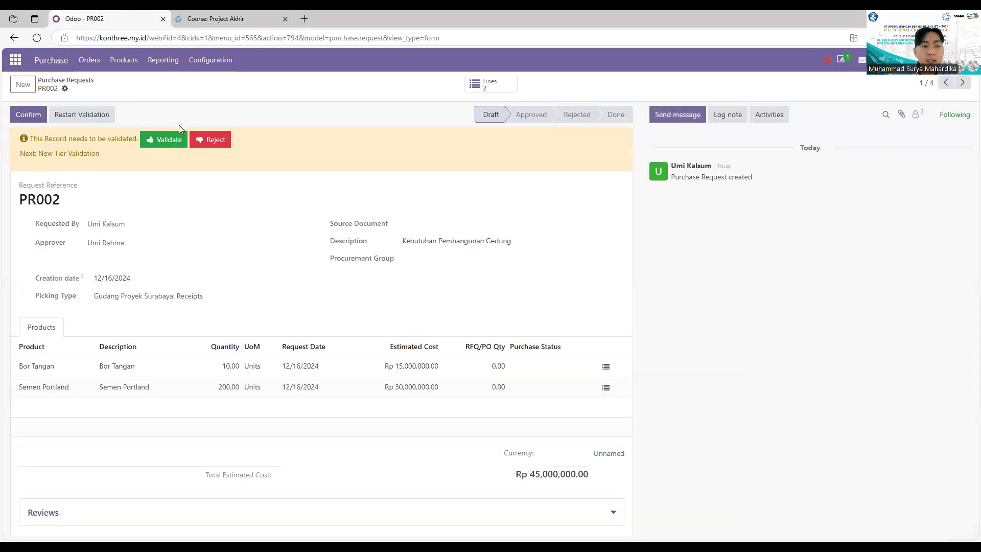
click(160, 141)
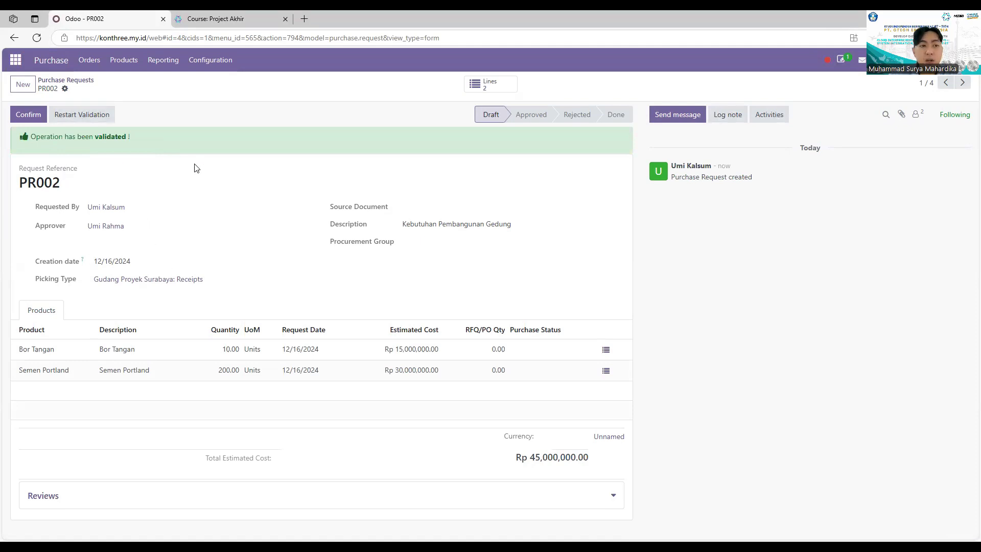
click(33, 121)
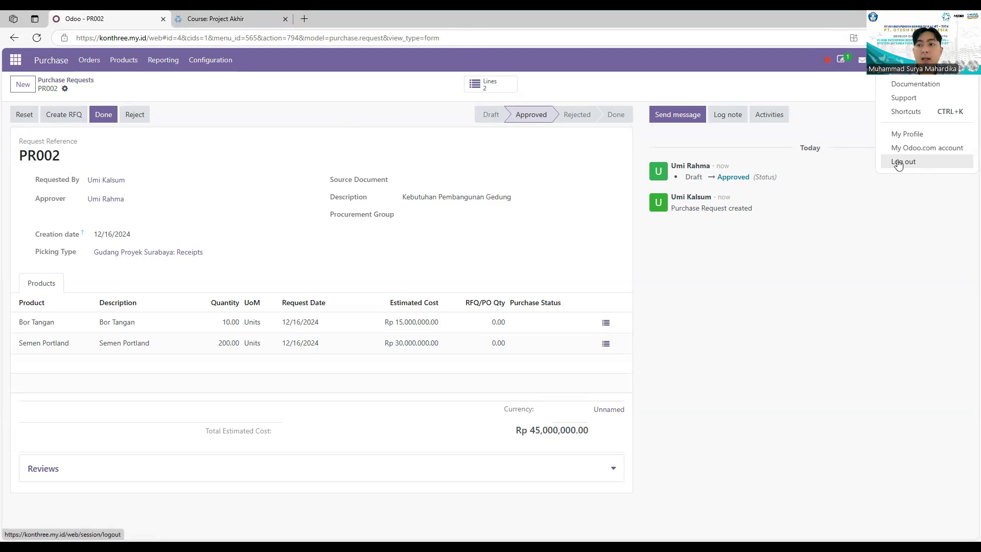
click(898, 162)
click(511, 169)
Sign in as the requester and open purchase request PR002 from the Purchase Requests list
click(546, 231)
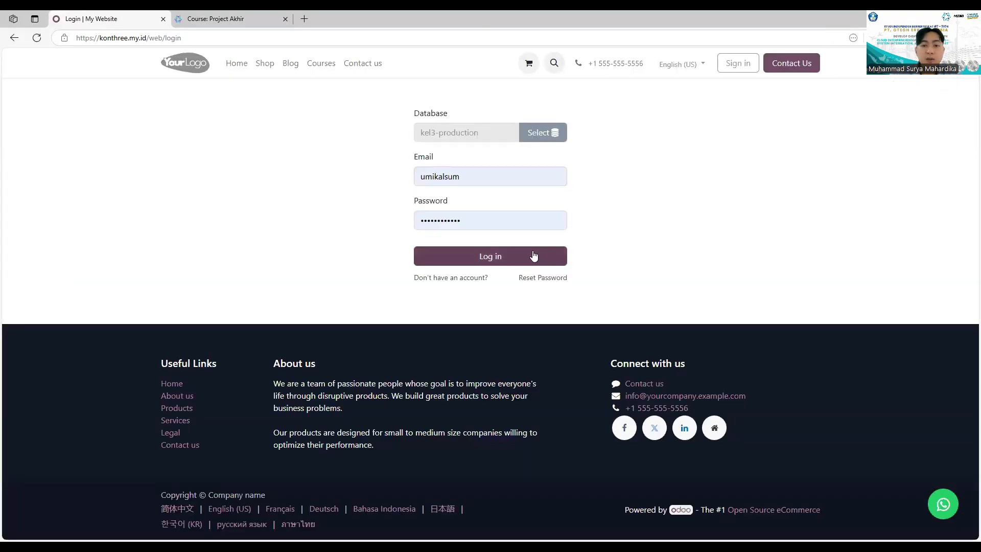
click(534, 255)
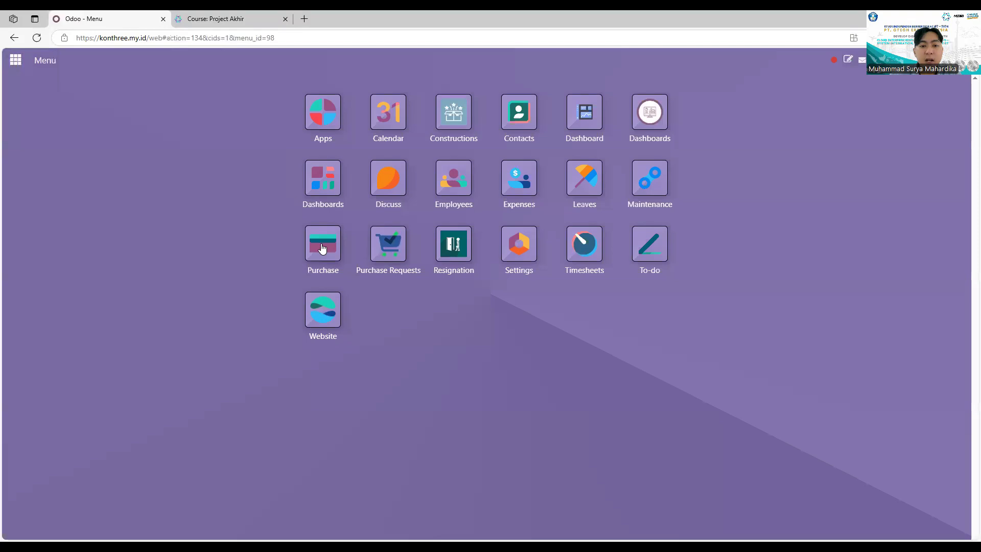
click(324, 248)
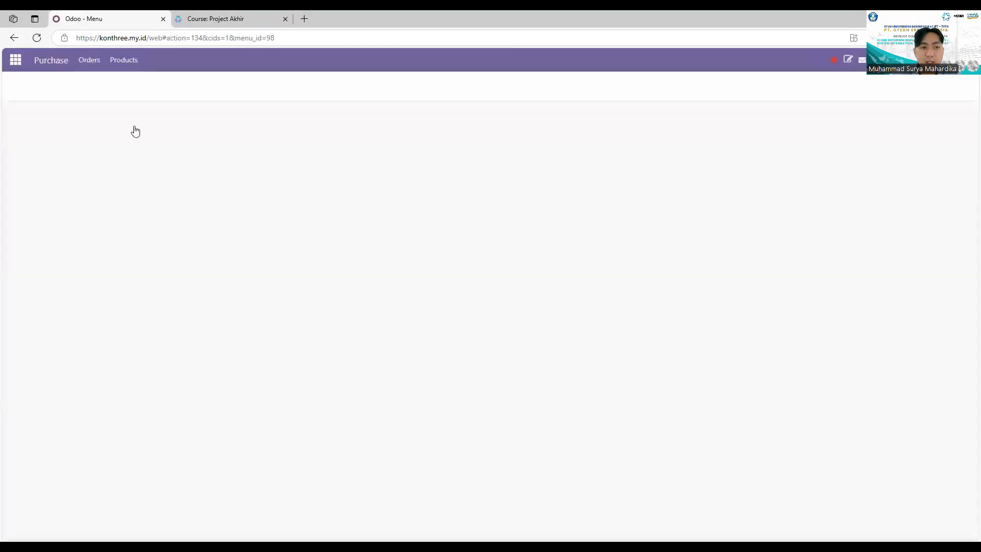
click(89, 60)
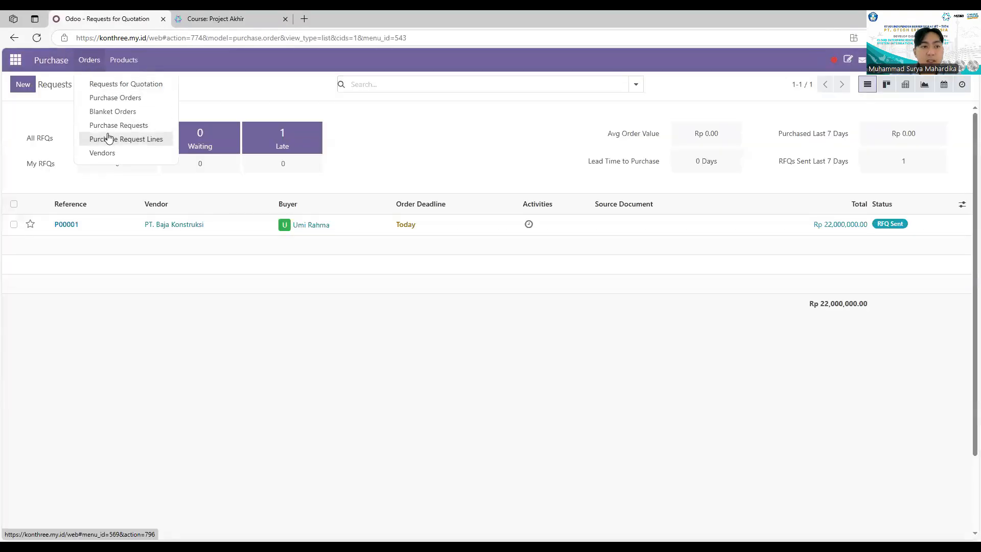
click(113, 125)
click(75, 133)
click(42, 147)
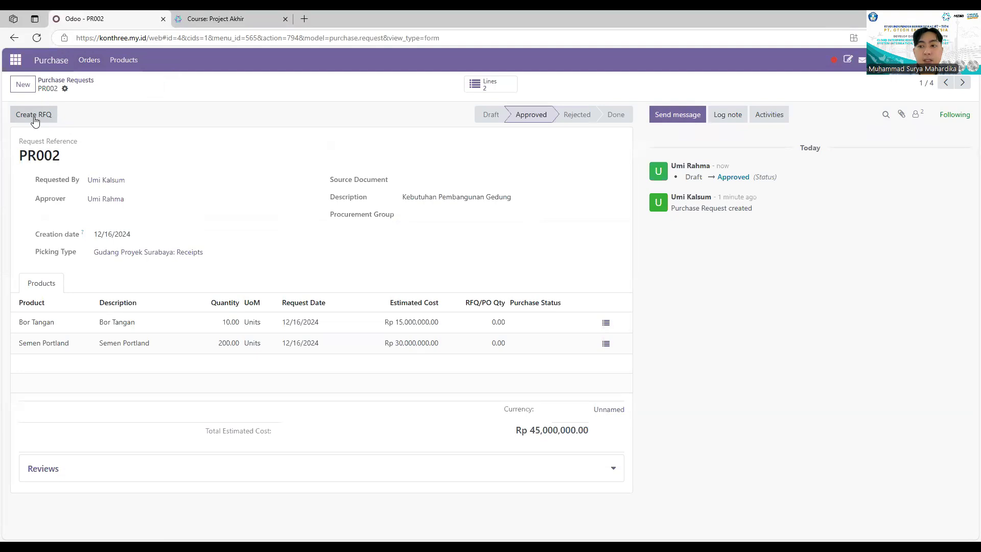
Create an RFQ from PR002 for supplier PT. Baja Konstruksi, matching existing PO lines
click(34, 114)
click(374, 211)
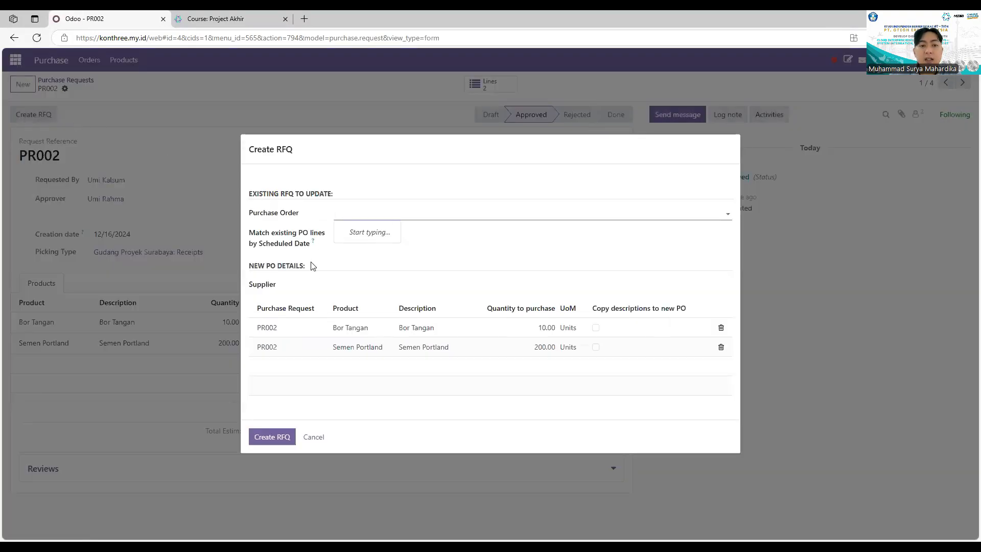
click(313, 284)
text(pt)
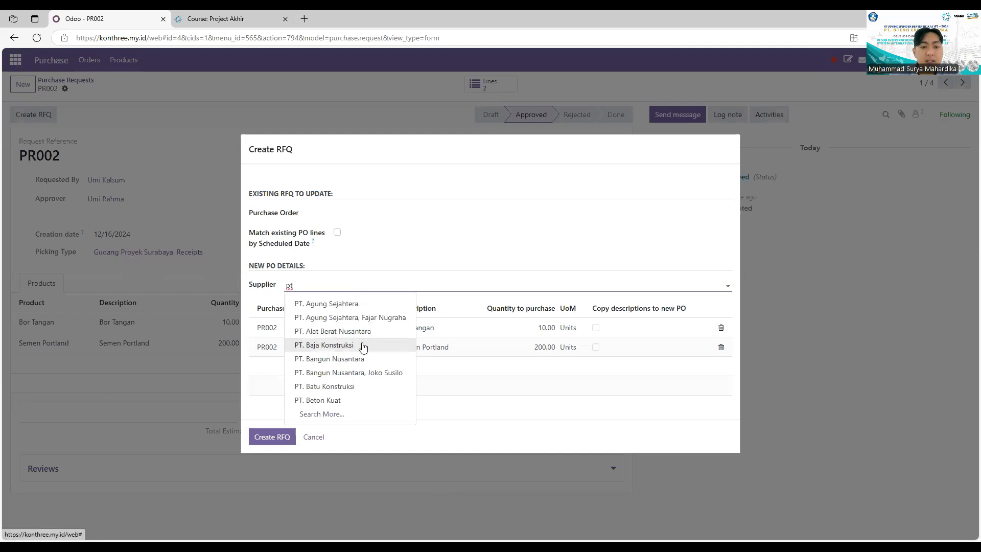
click(362, 346)
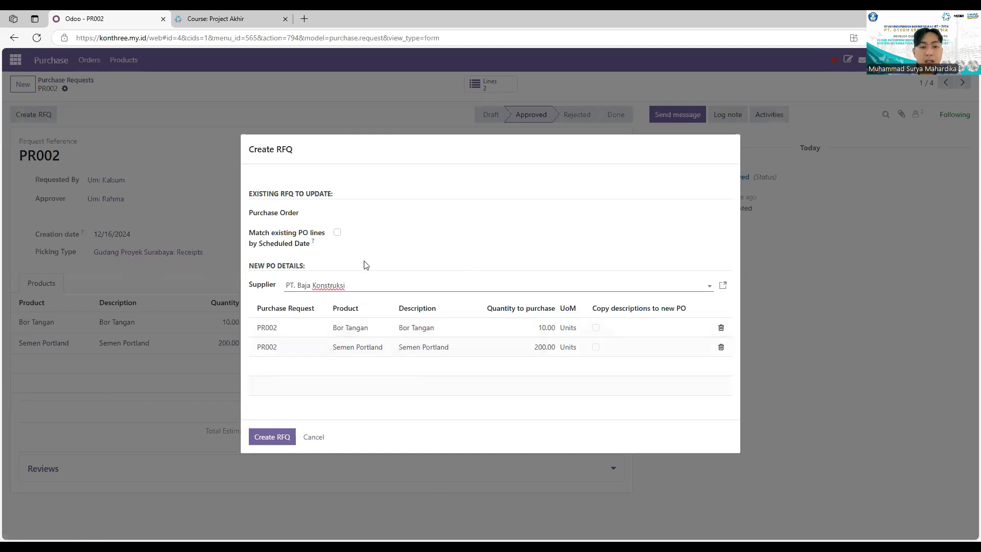
click(337, 232)
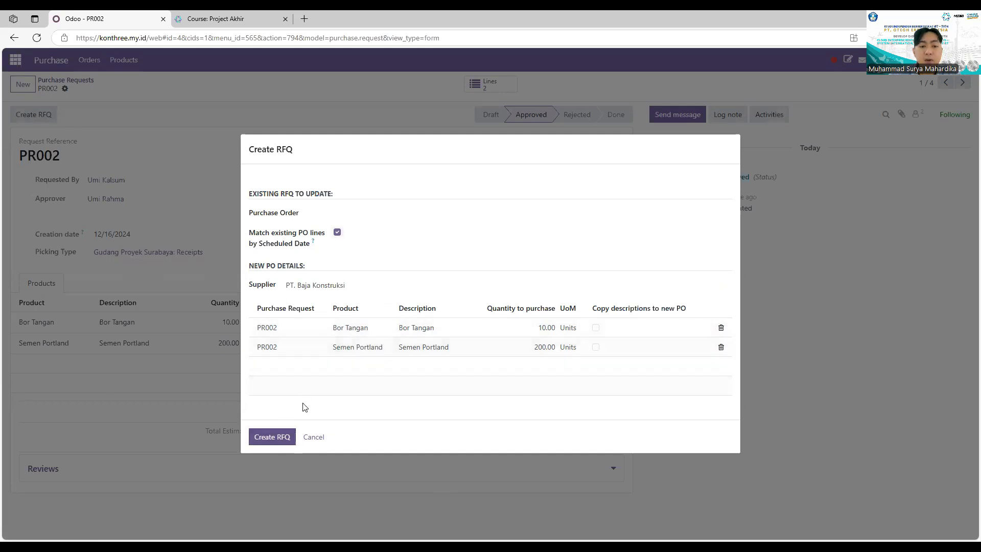
click(283, 437)
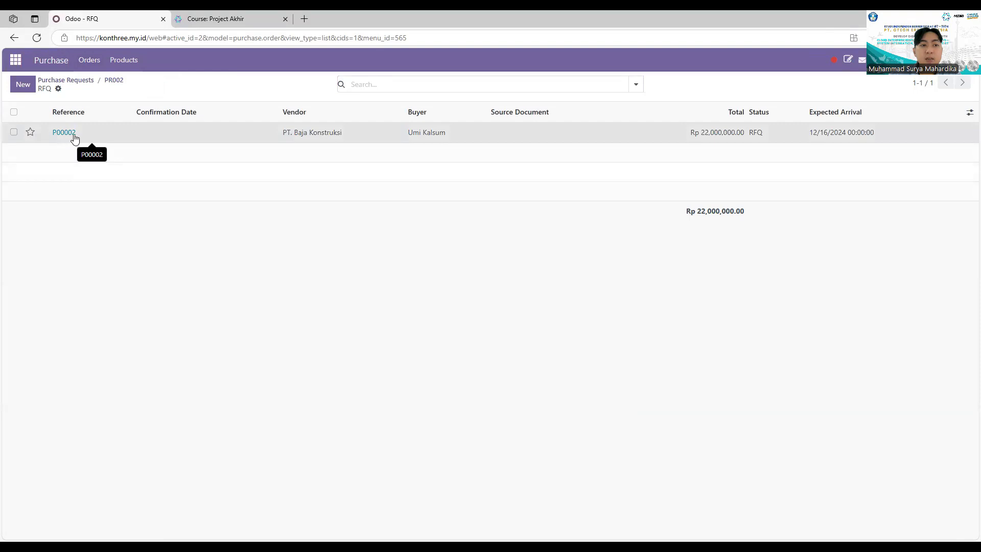
Email RFQ P00002 to PT. Baja Konstruksi and confirm it as a purchase order
click(64, 133)
click(252, 192)
click(260, 193)
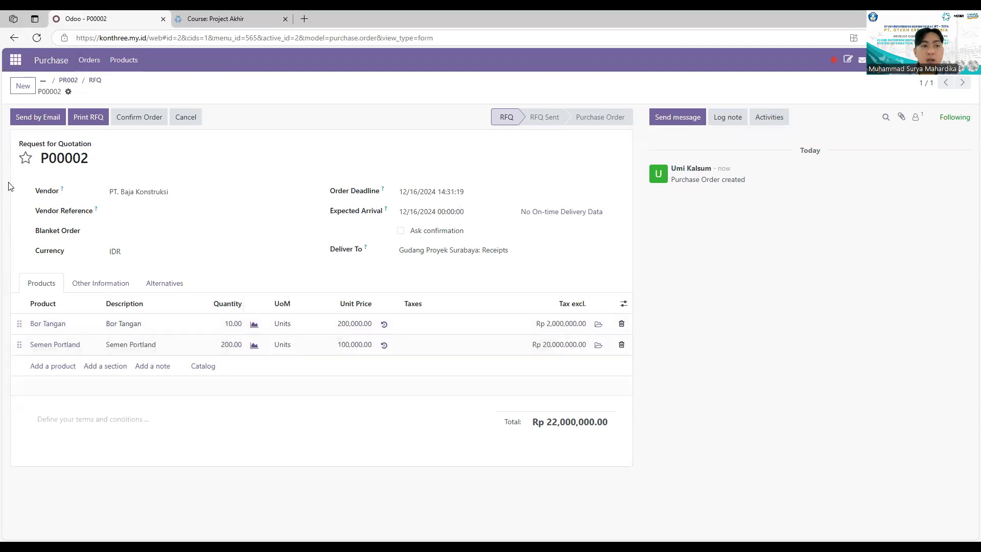
click(52, 118)
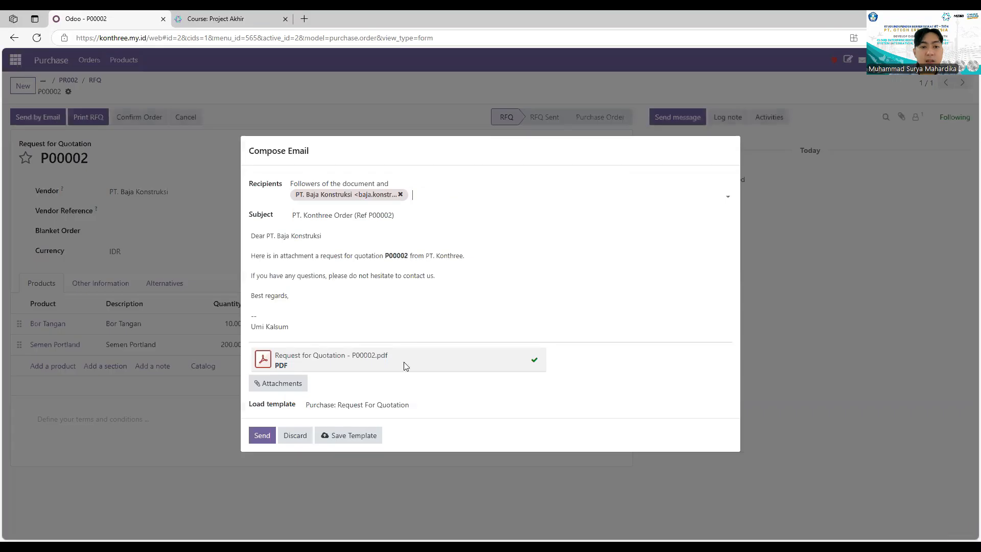
click(263, 437)
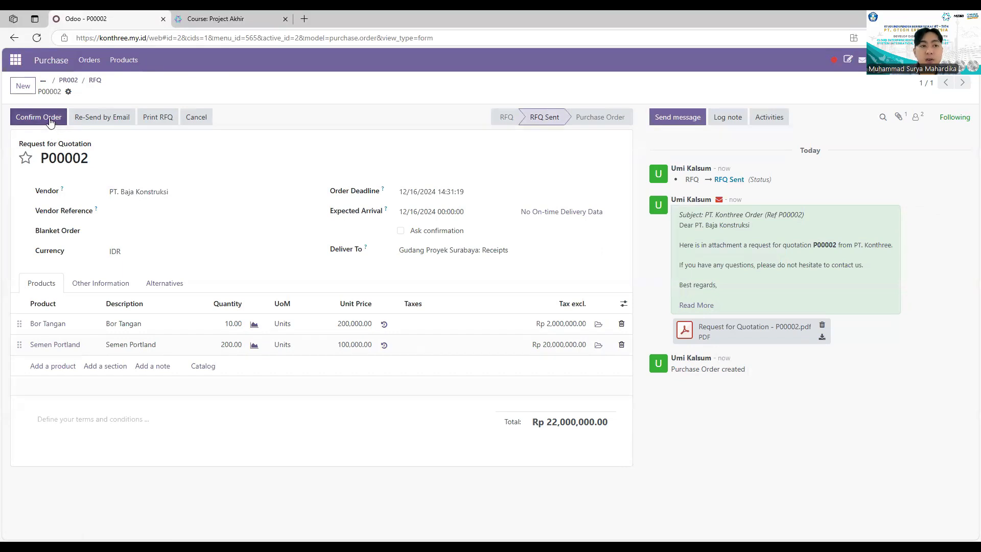
click(50, 121)
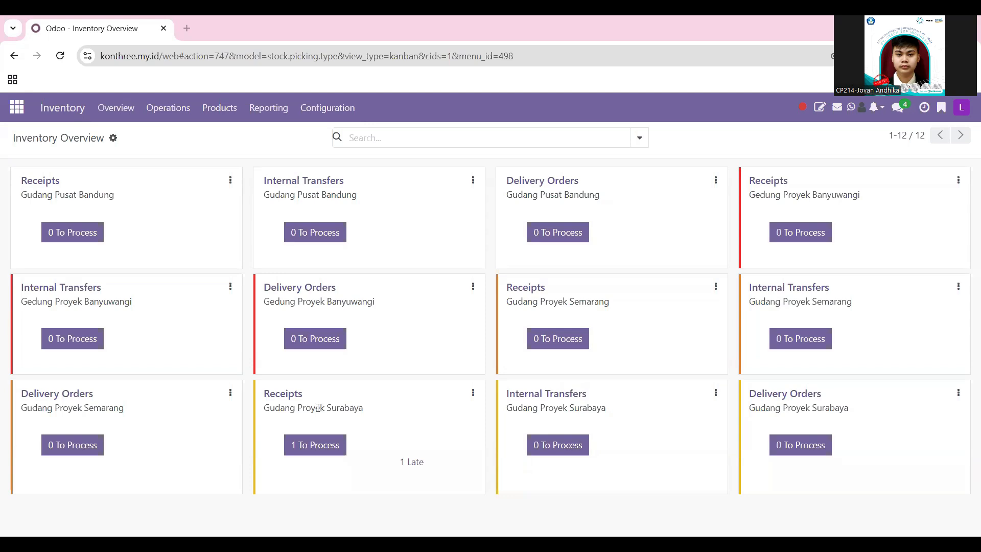
Check the detailed operations of receipt WHSby/IN/00001 from PT. Baja Konstruksi, then validate it to Done
click(319, 447)
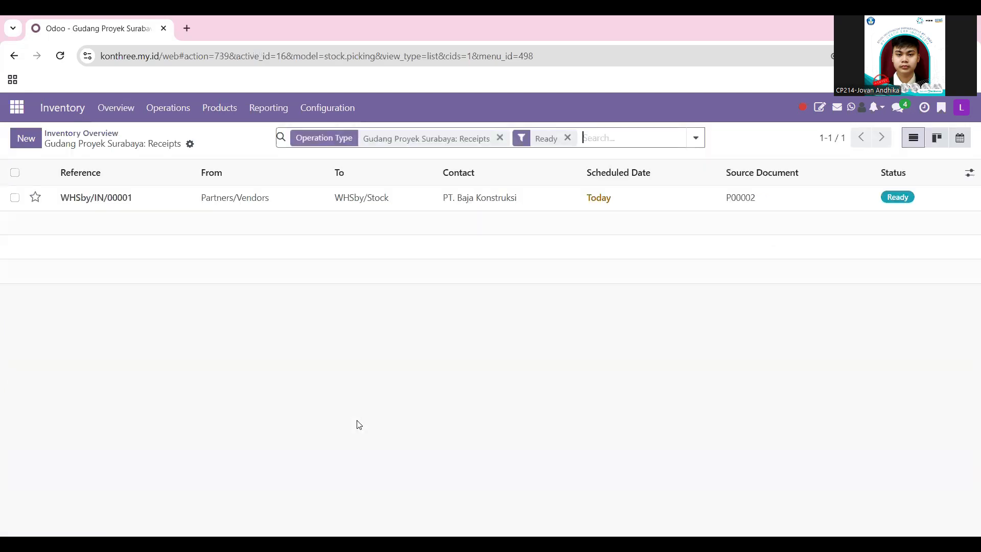
click(521, 207)
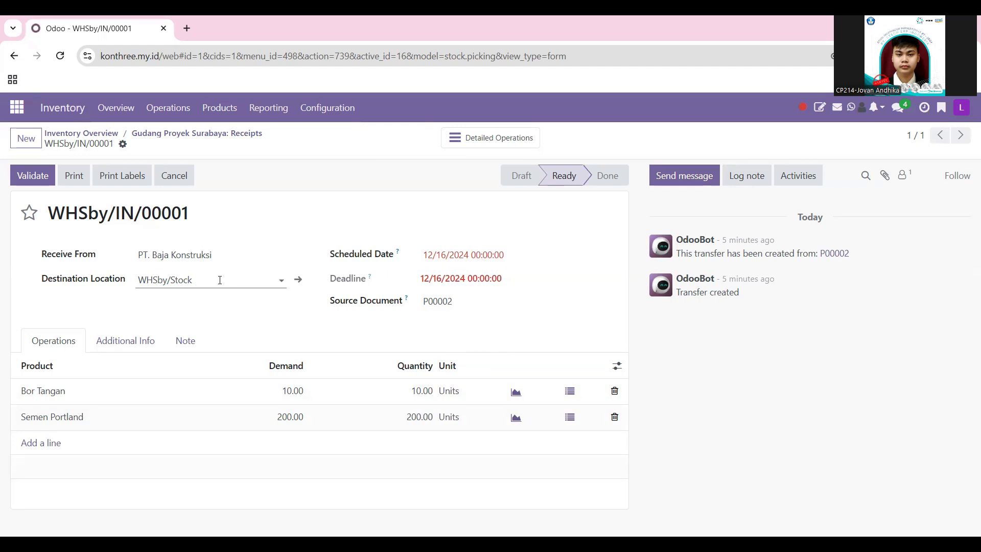
click(484, 139)
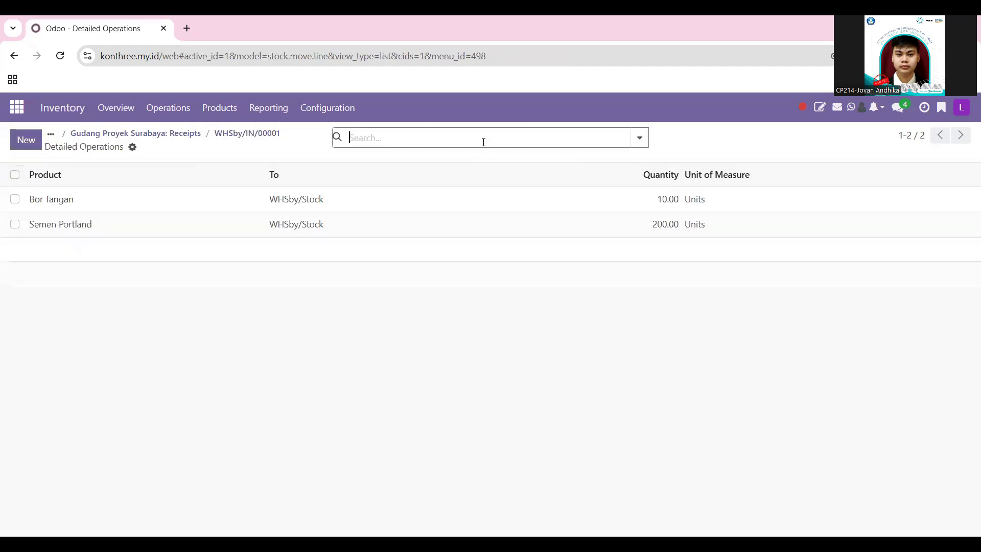
click(188, 134)
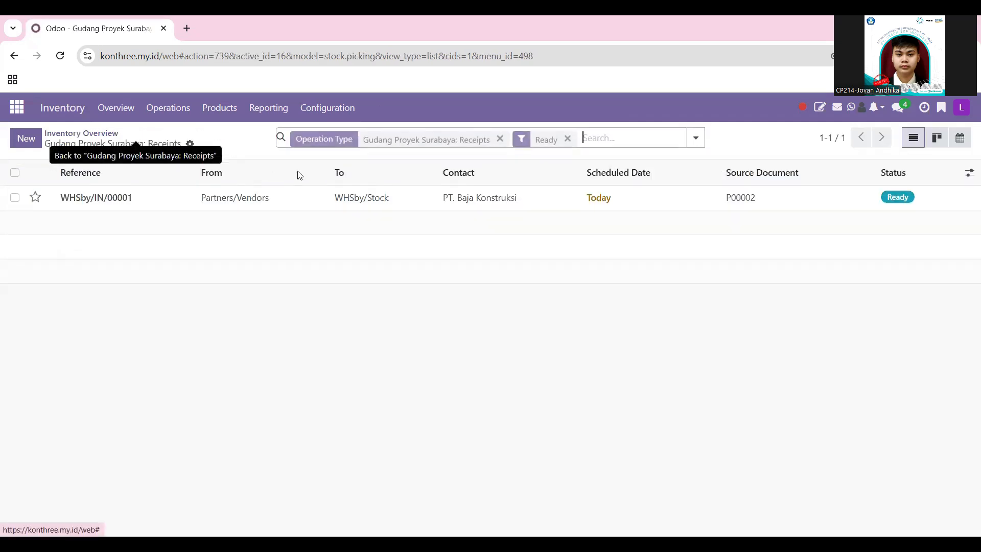
click(217, 200)
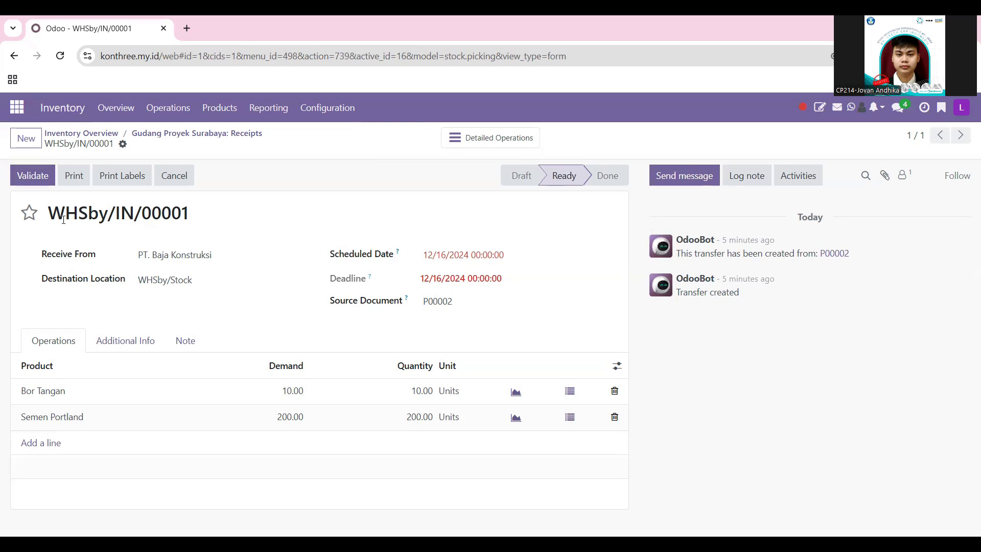
click(27, 177)
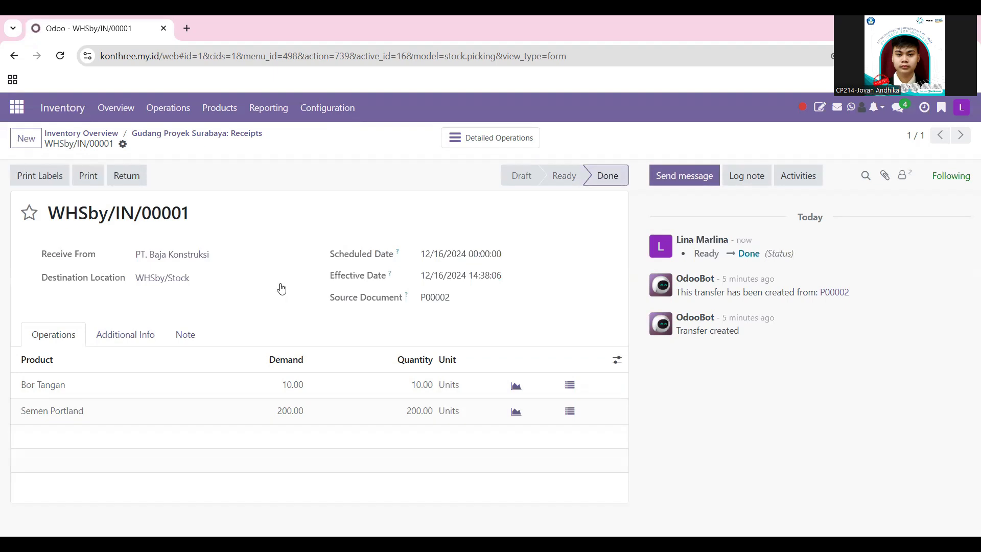
click(98, 133)
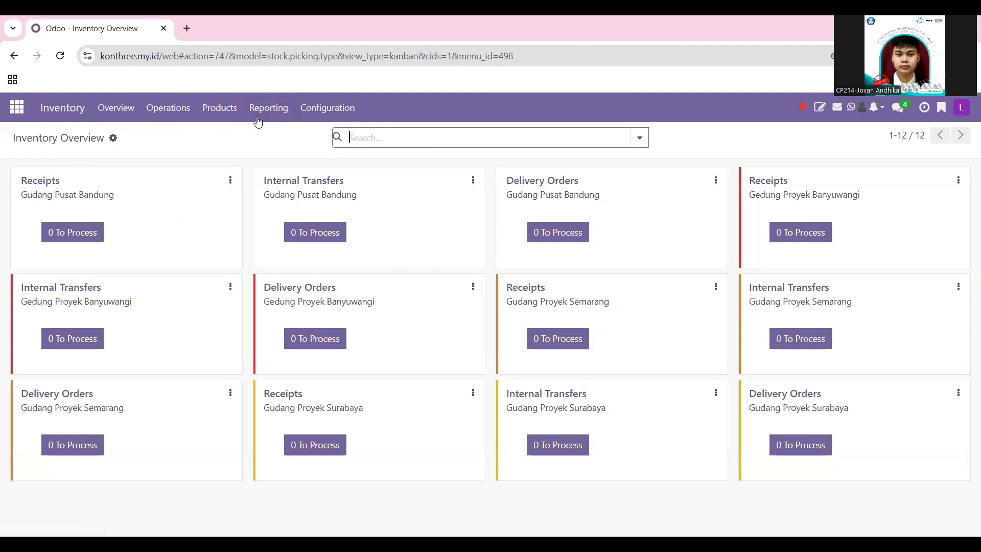
Filter the stock report to Gudang Proyek Surabaya: 10 Bor Tangan and 200 Semen Portland on hand
click(258, 119)
click(289, 136)
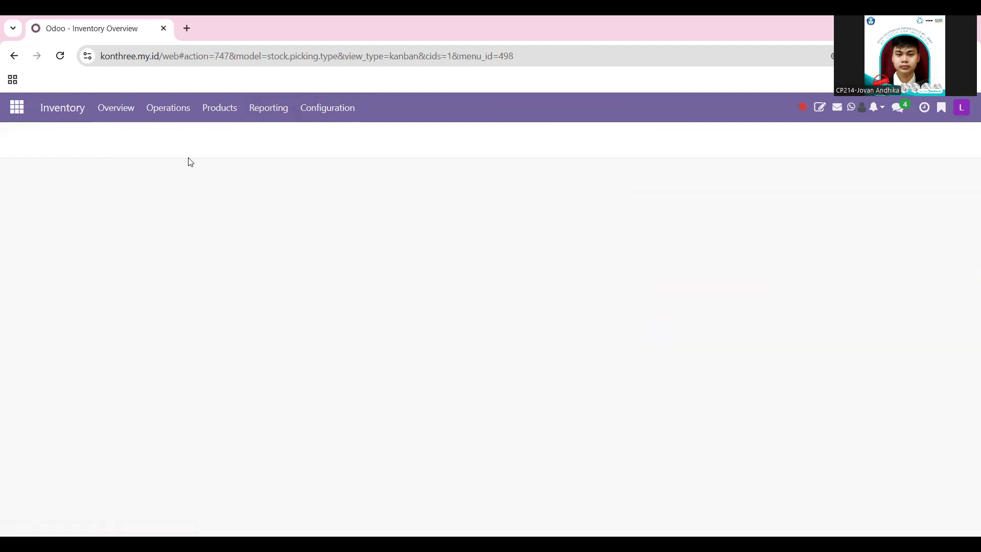
click(72, 246)
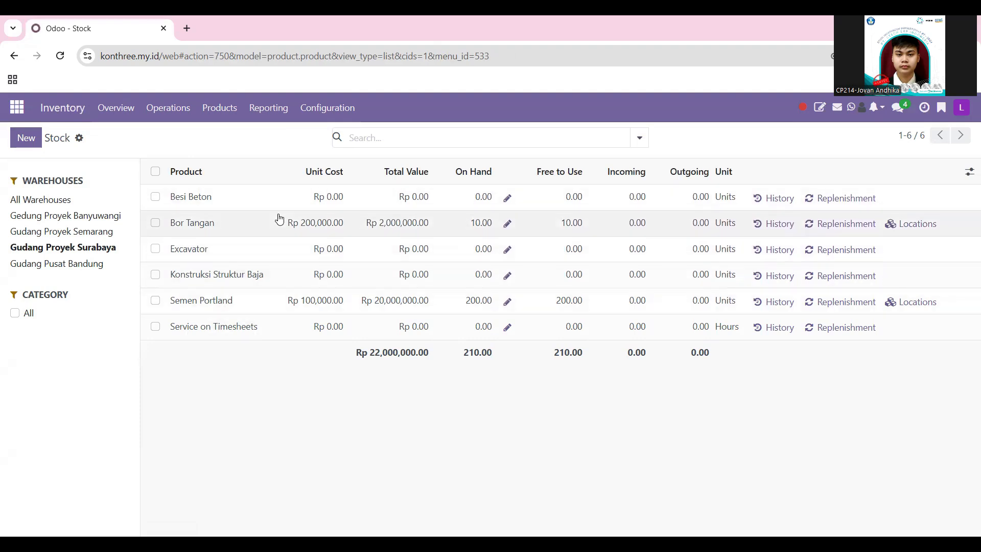
click(116, 107)
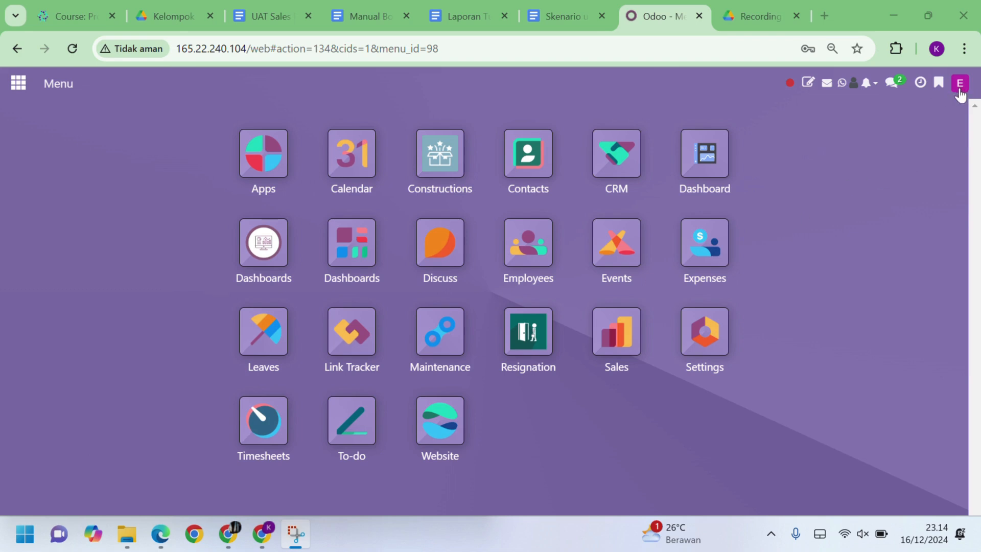
Start a new quotation in Sales with PT. Mitra Sejati as the customer
click(621, 331)
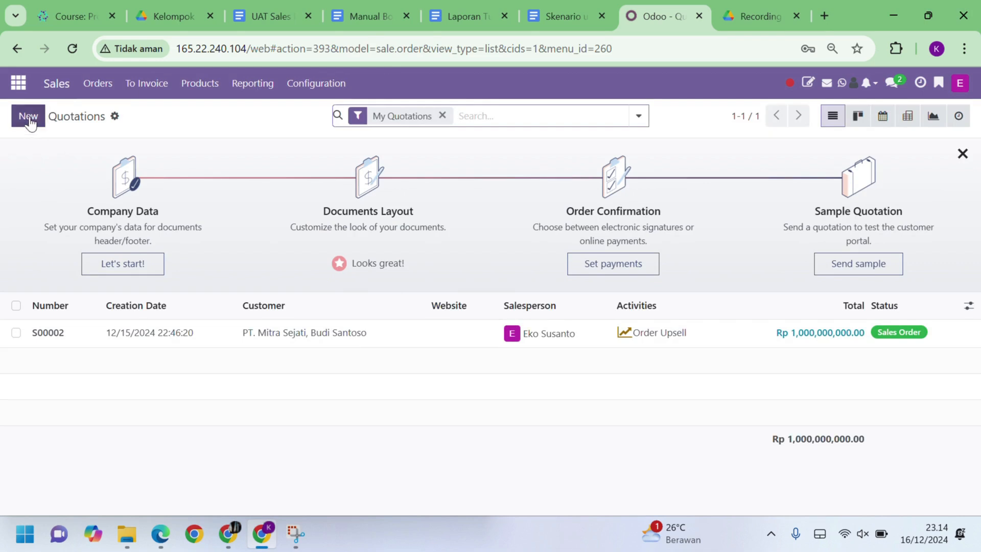
click(30, 122)
click(205, 247)
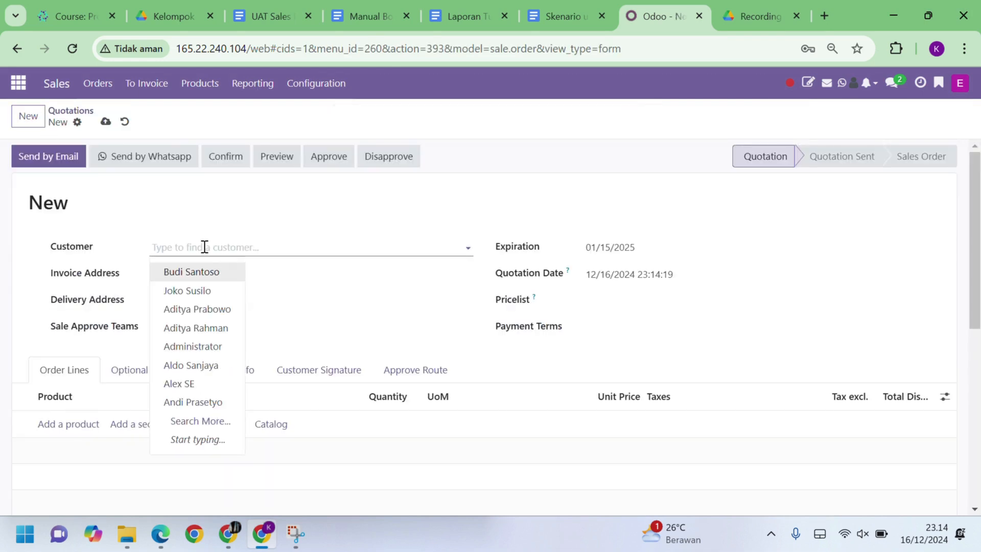
text(budi)
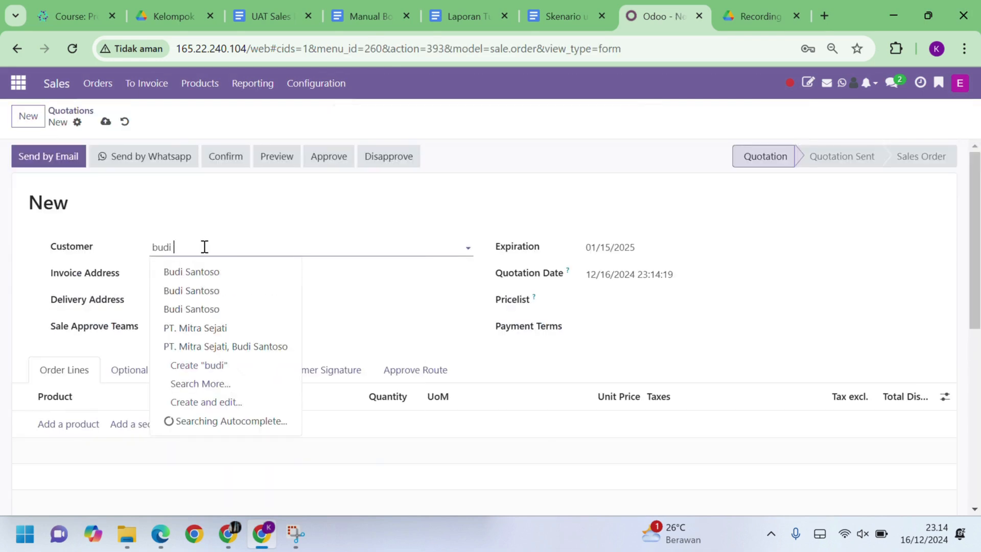
text( sa)
click(245, 315)
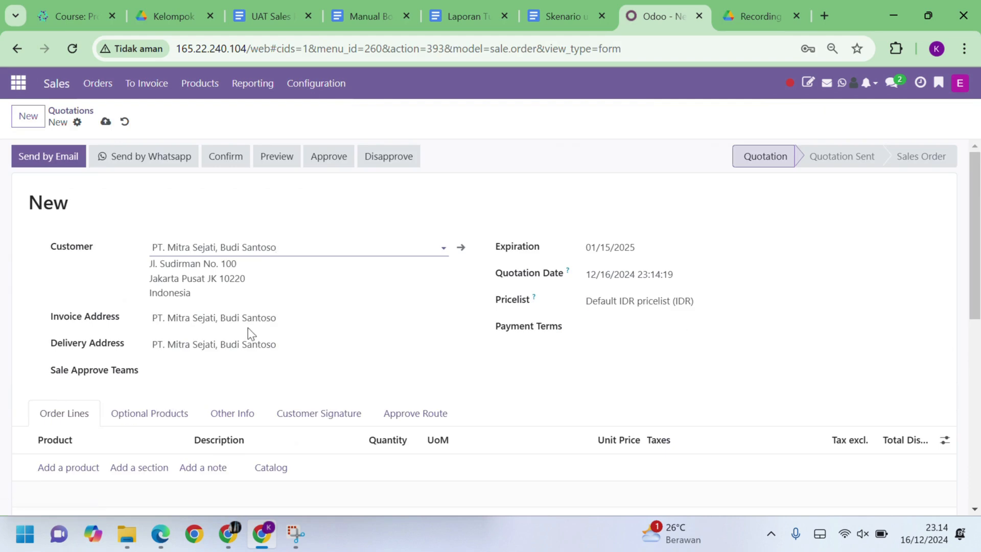
Add order lines Finishing Dinding and Pekerjaan Plafon, each with quantity 8
scroll(251, 333, down, 3)
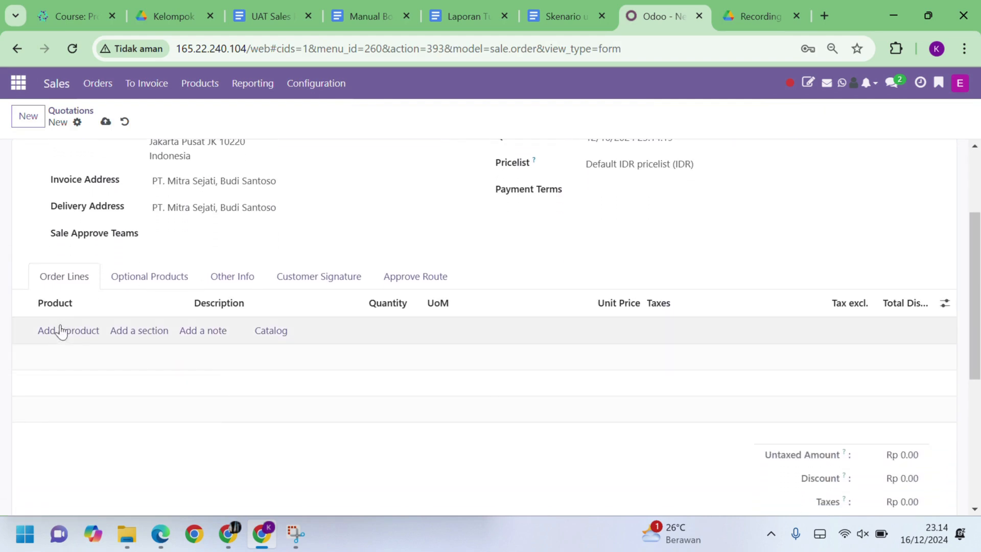
click(65, 337)
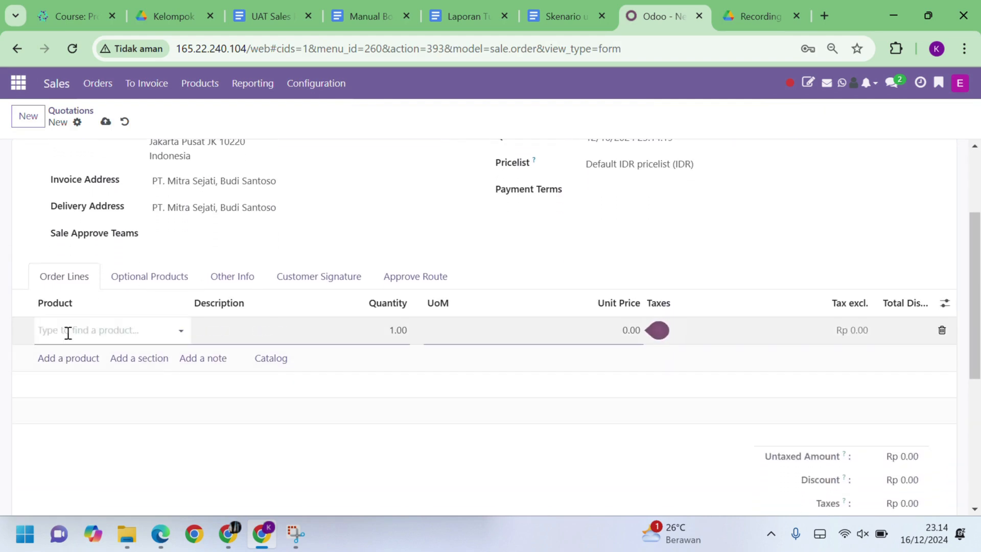
text(finishi)
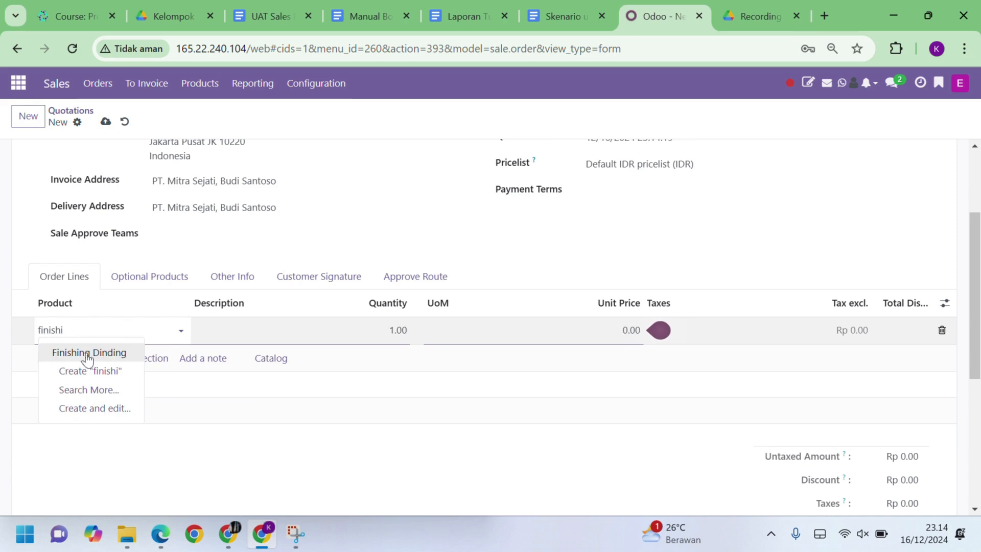
click(88, 353)
click(397, 333)
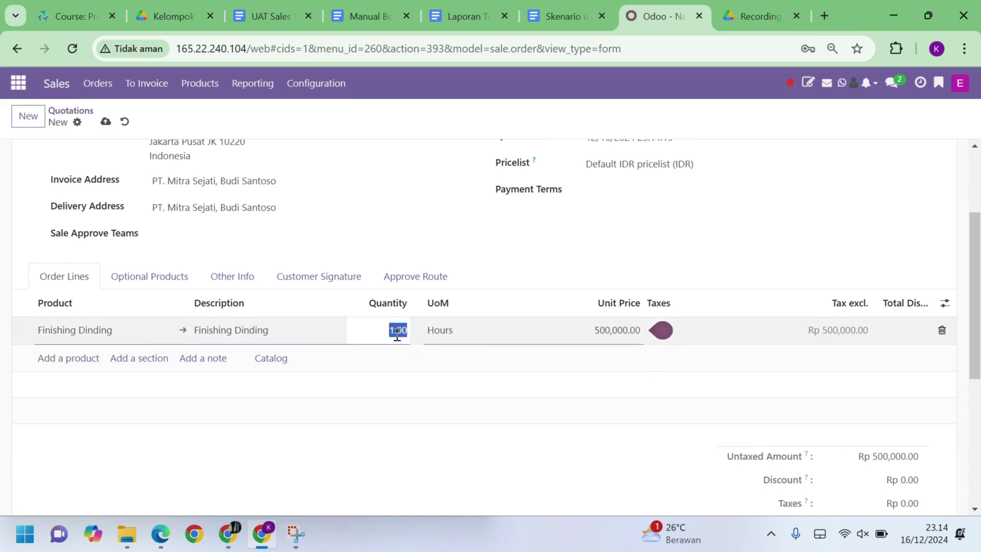
text(8)
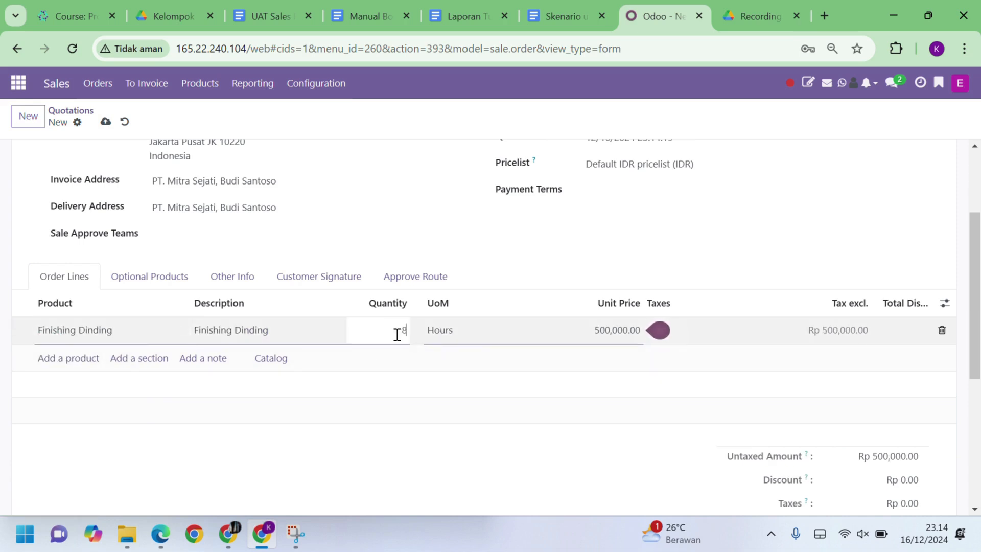
click(72, 358)
text(pemas)
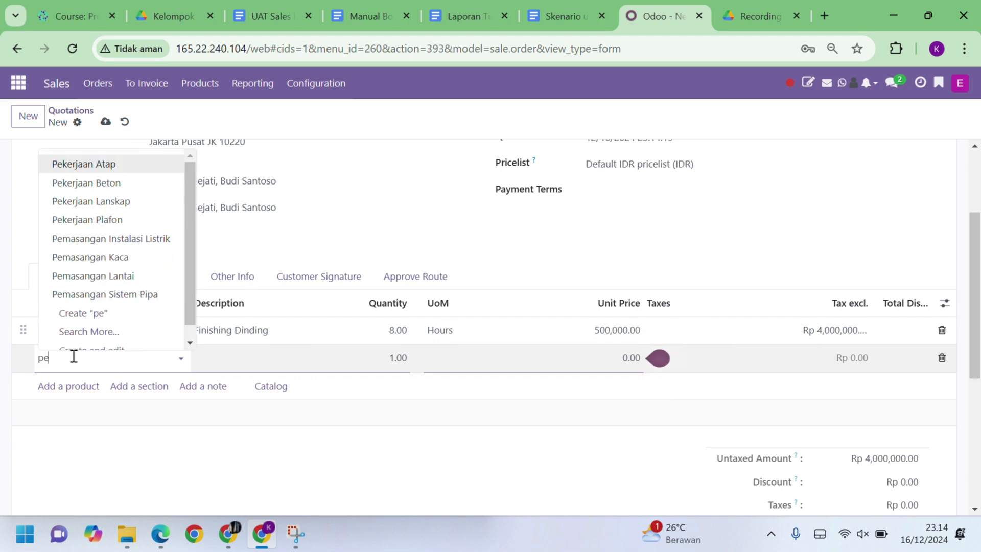
text(a)
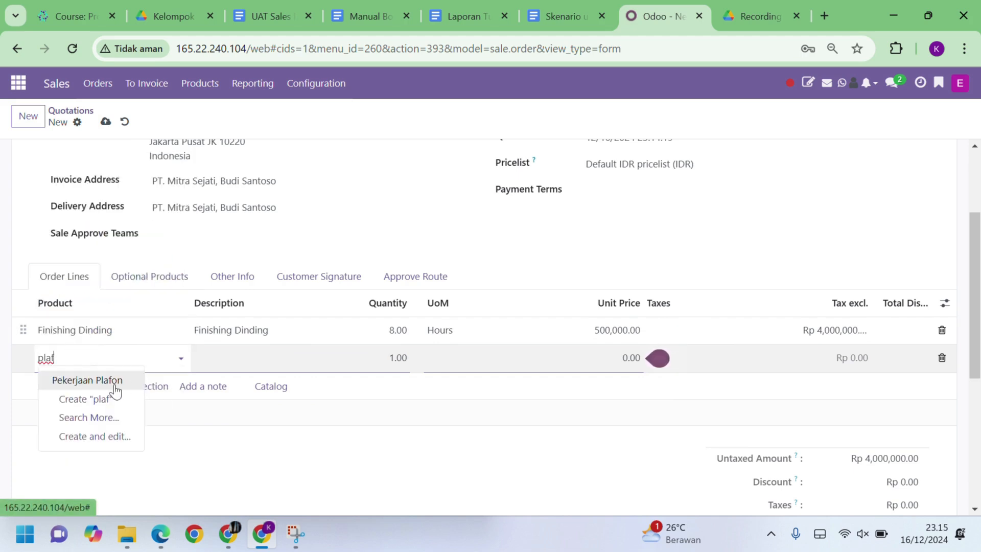
click(117, 391)
click(398, 361)
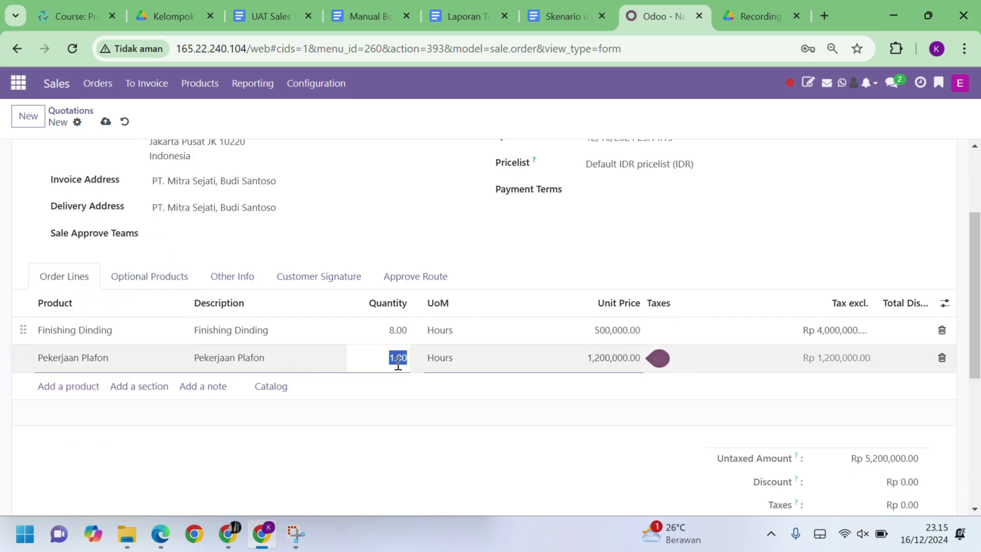
text(8)
Add a Pemasangan Kaca line with quantity 10, bringing the total to Rp 19,600,000
click(61, 387)
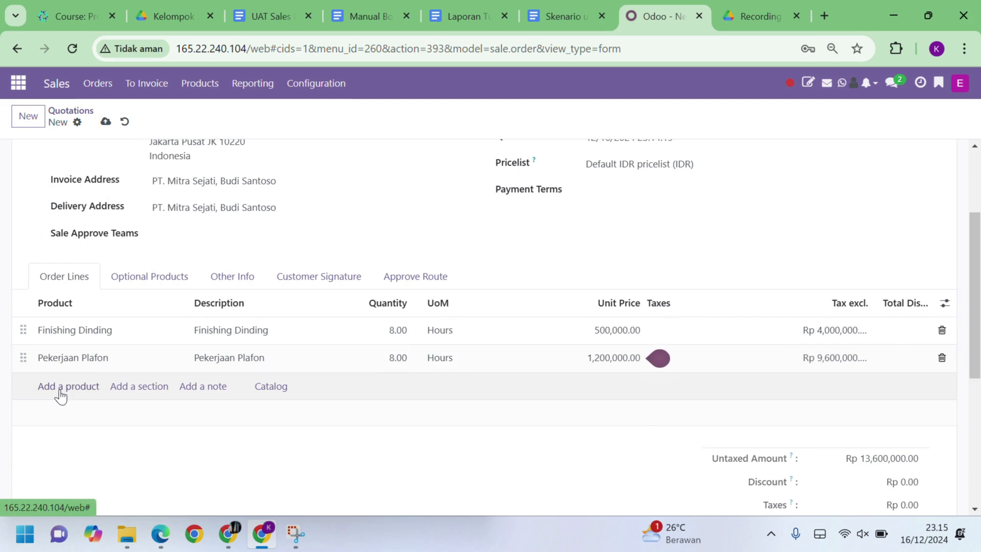
text(pemas)
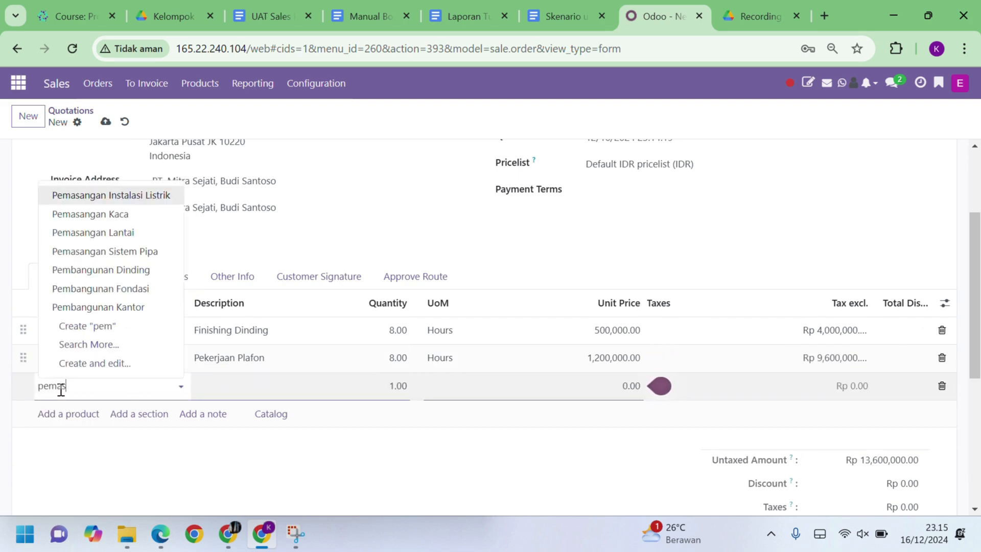
text(anga)
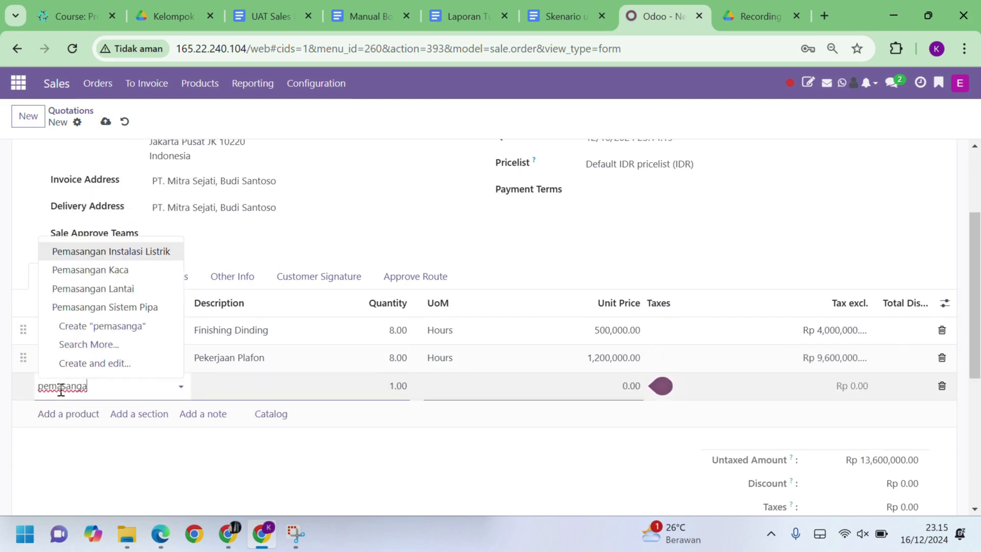
click(126, 270)
click(397, 384)
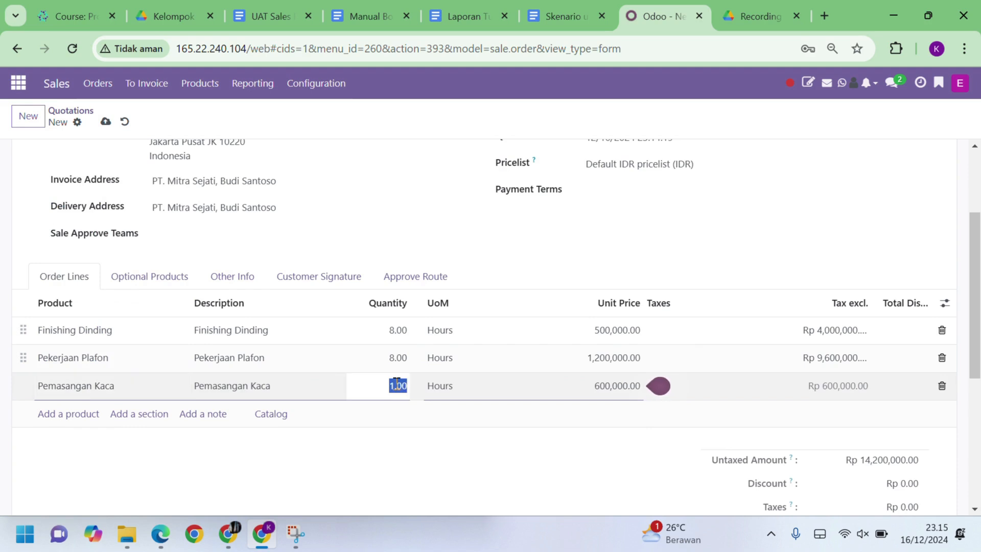
text(10)
click(420, 458)
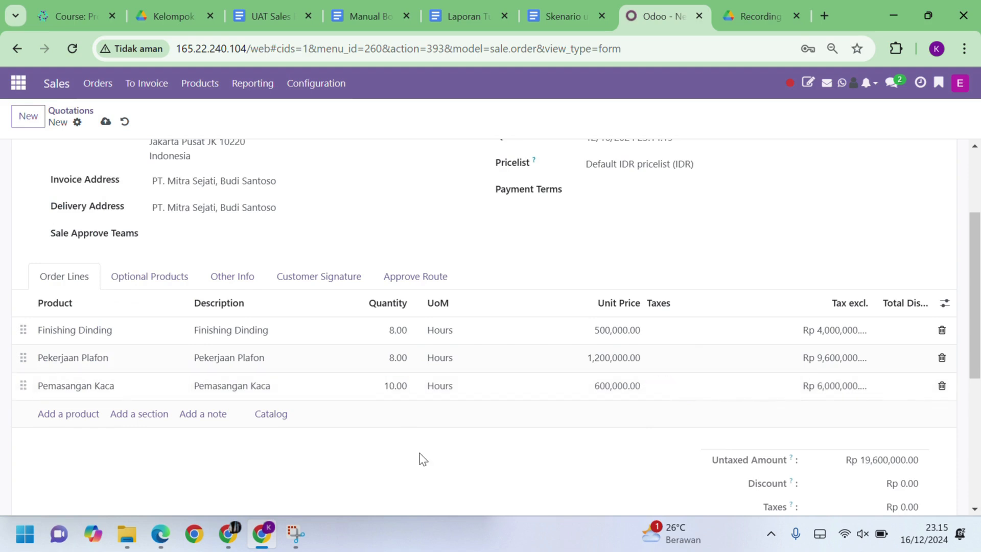
scroll(423, 459, down, 3)
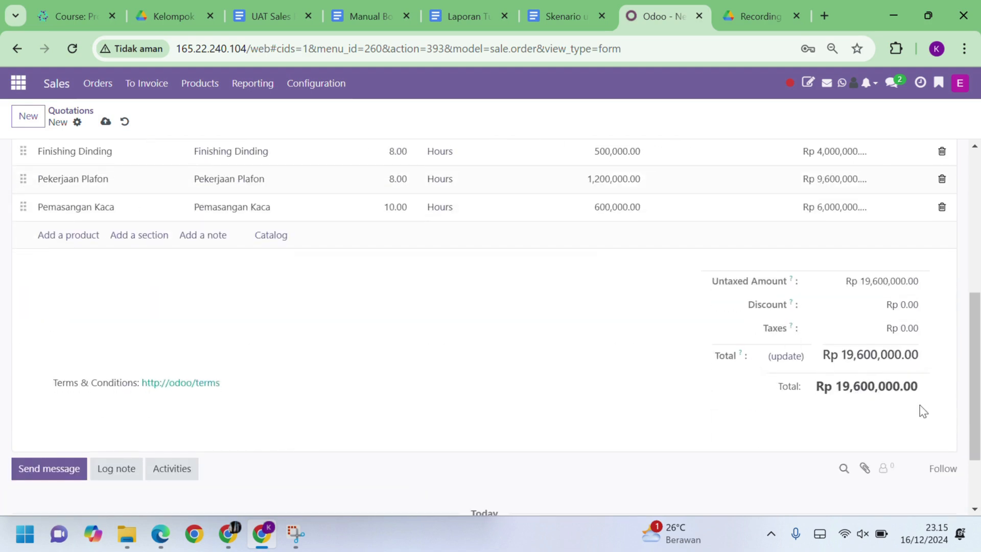
scroll(510, 351, up, 5)
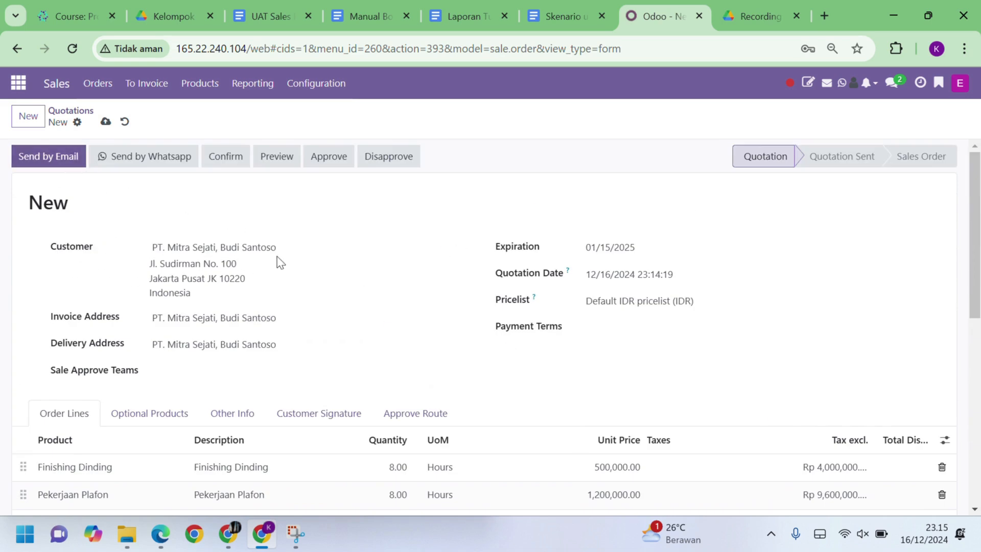
Email quotation S00003 with its PDF attached to PT. Mitra Sejati
click(72, 156)
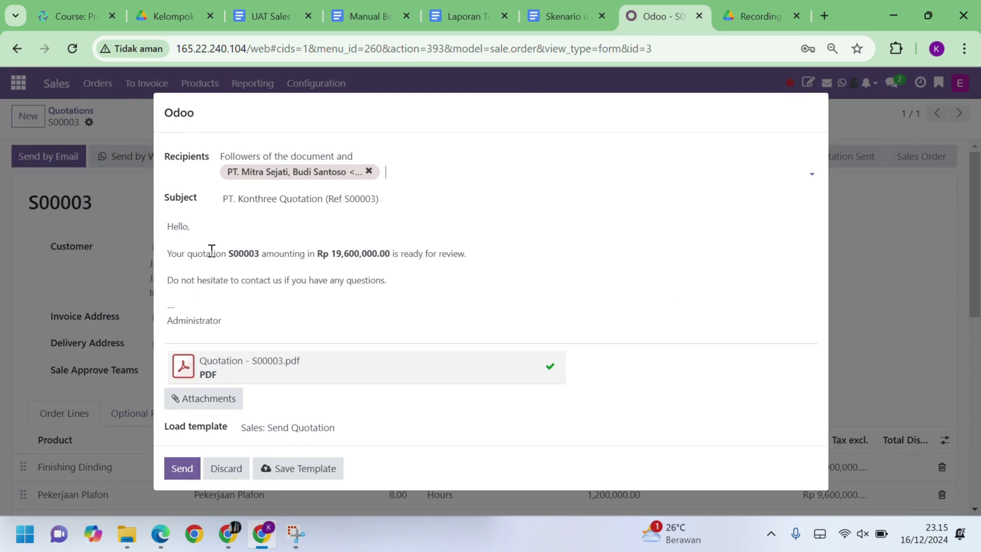
click(185, 468)
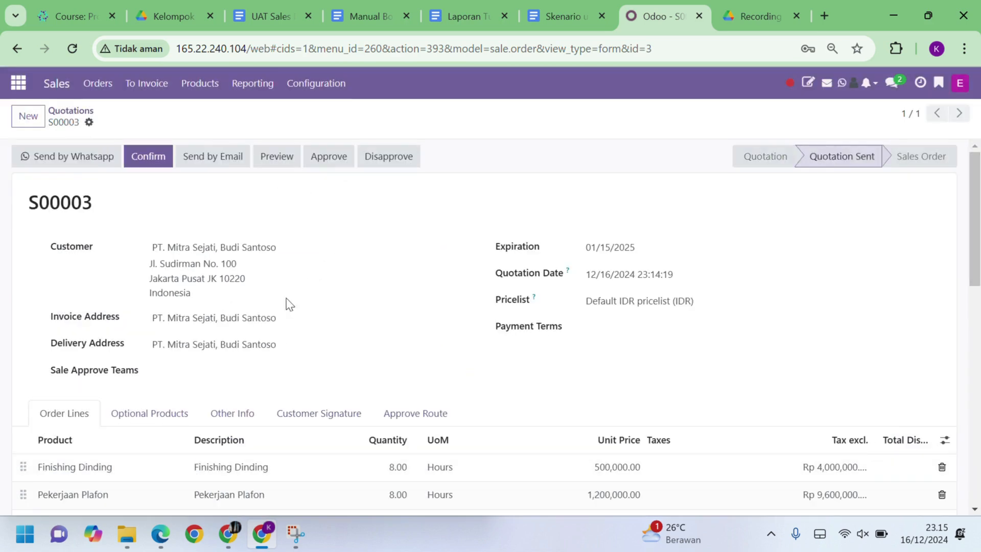
scroll(297, 305, down, 10)
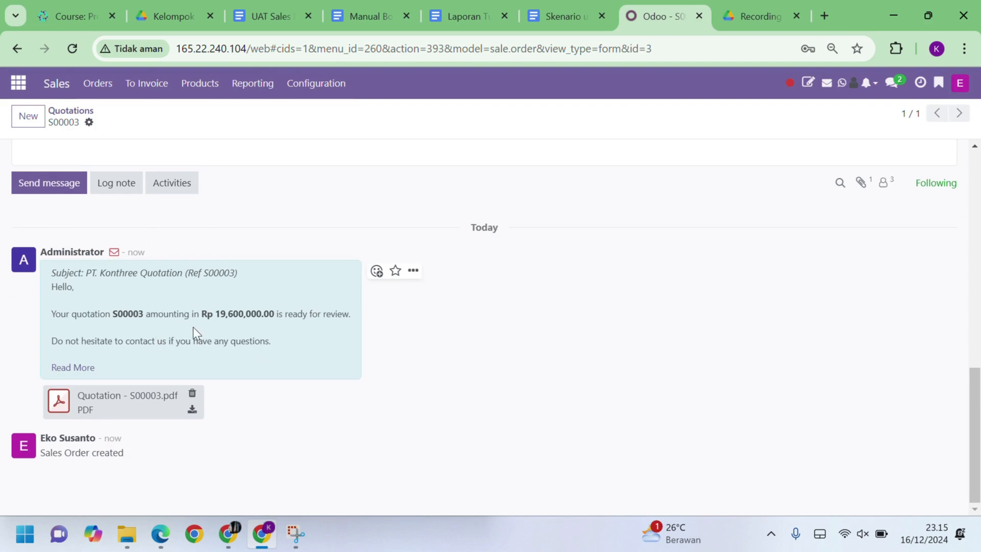
Confirm S00003 as a sales order and go back to the quotations list
scroll(194, 327, up, 10)
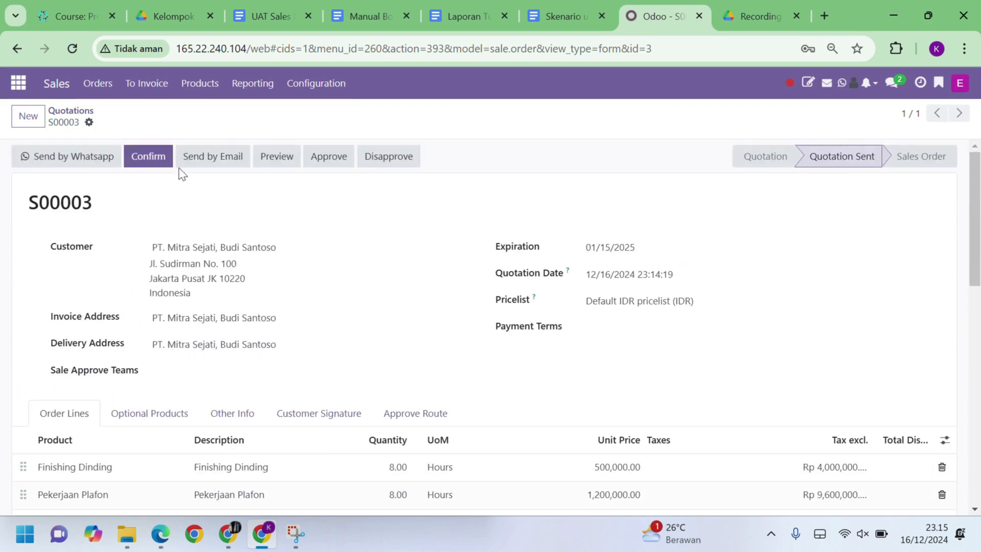
click(160, 167)
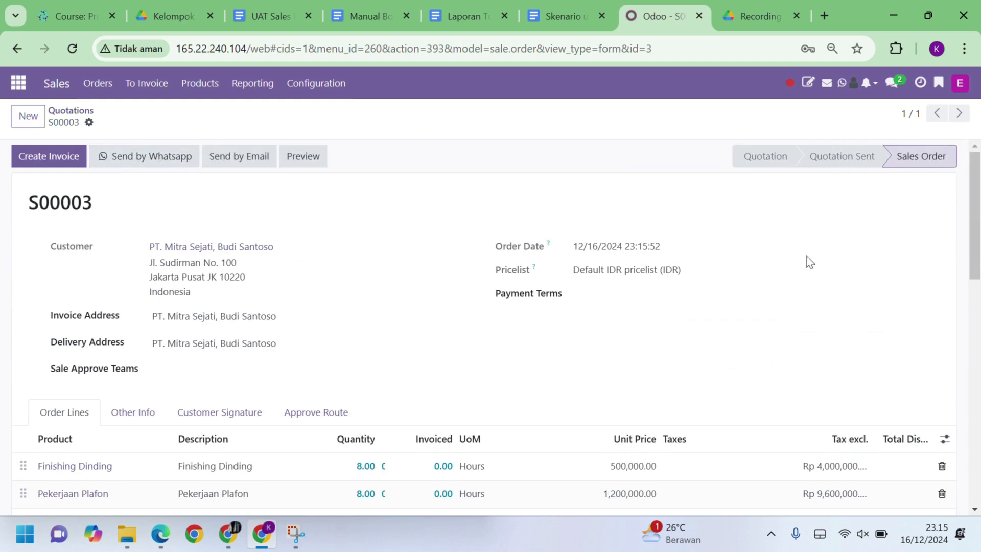
click(92, 108)
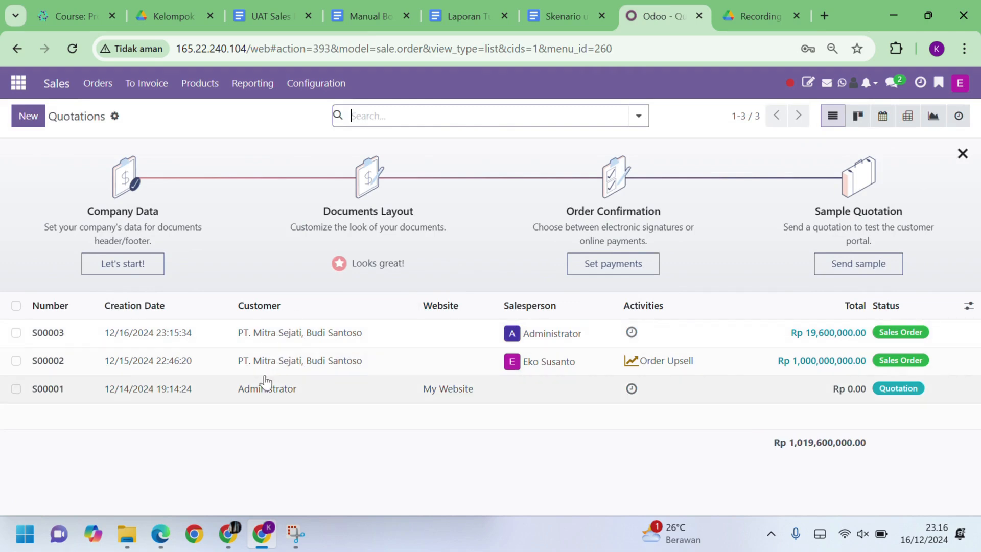
Create a regular draft invoice for sales order S00002
click(209, 363)
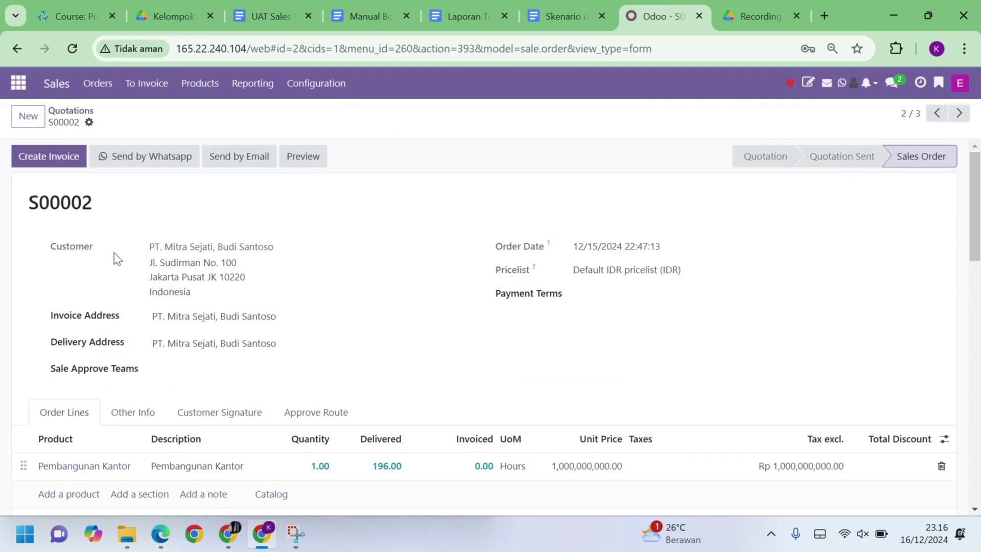
click(66, 161)
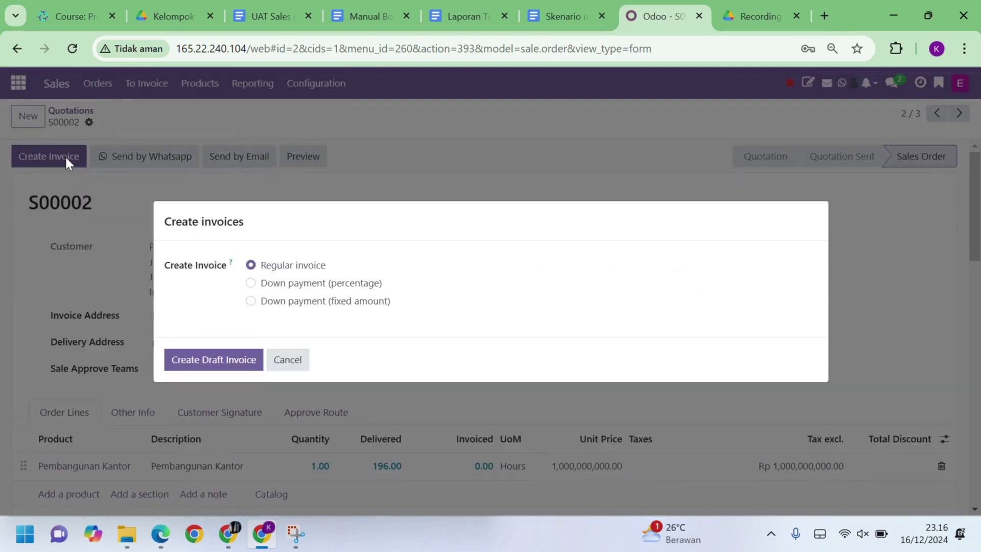
click(231, 359)
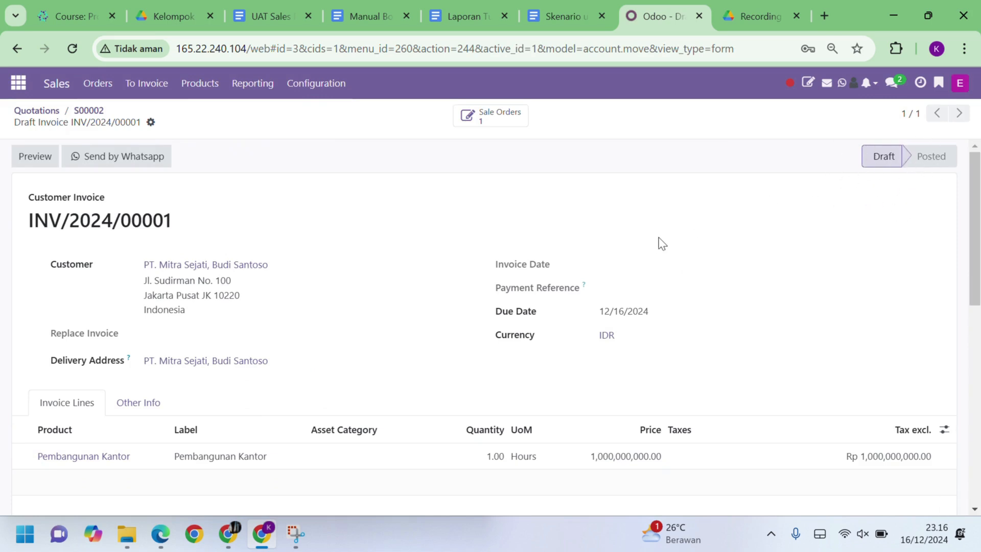
click(33, 111)
Create a regular draft invoice for sales order S00003
click(159, 344)
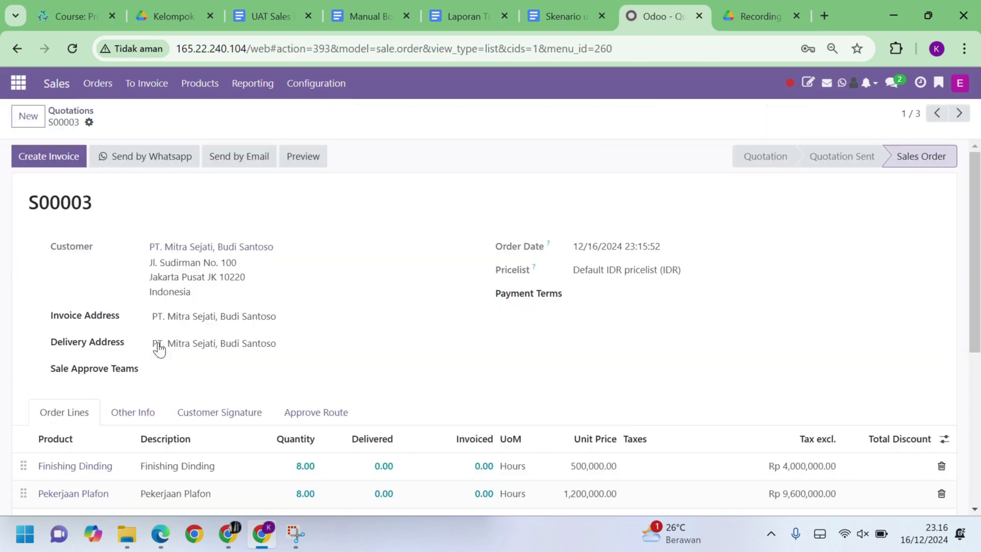
click(70, 163)
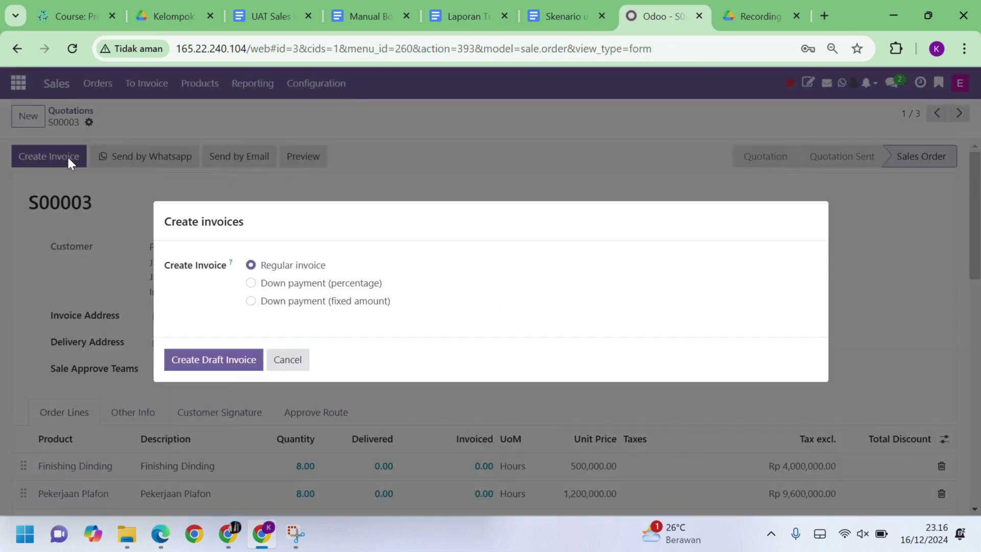
click(227, 366)
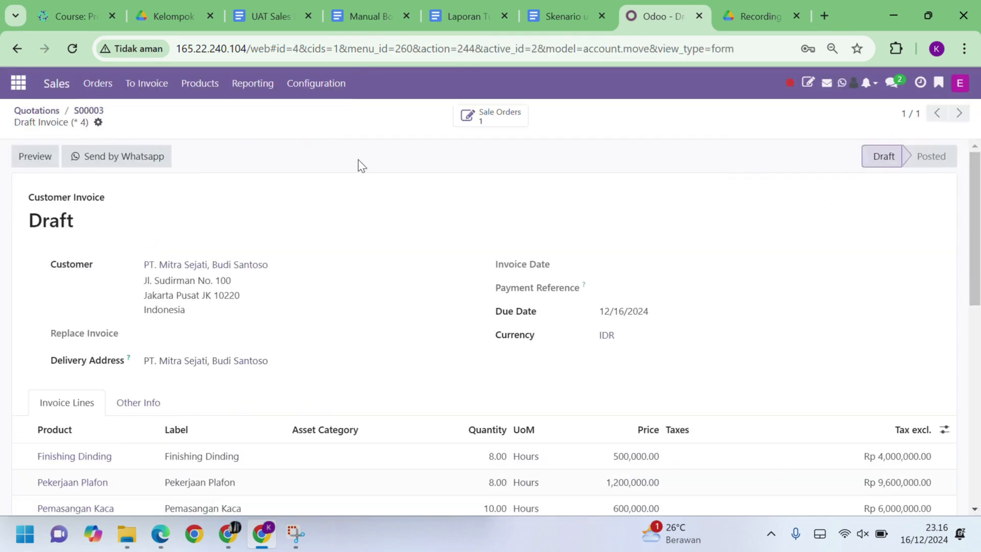
click(37, 111)
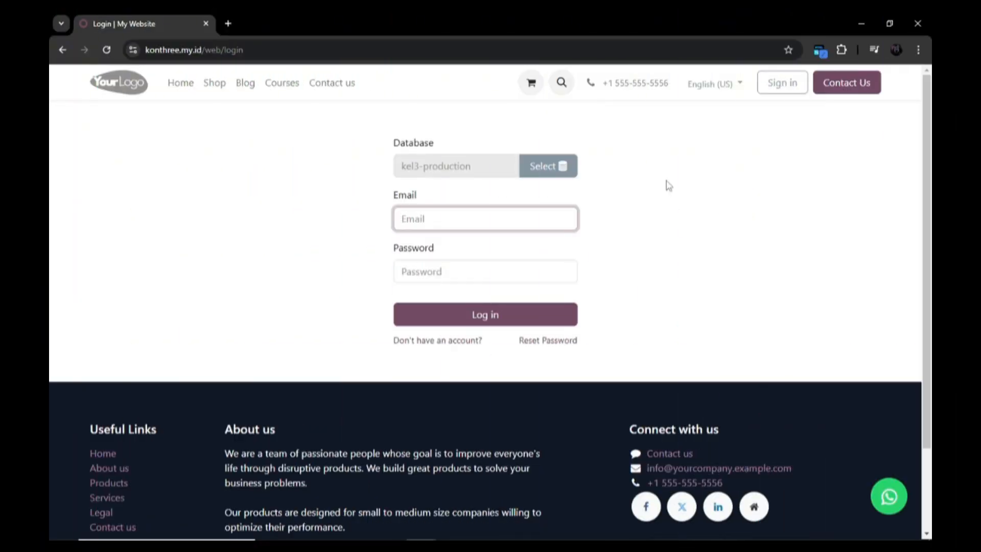
Log in to kel3-production with the saved account and its password, then show the apps overview
click(526, 219)
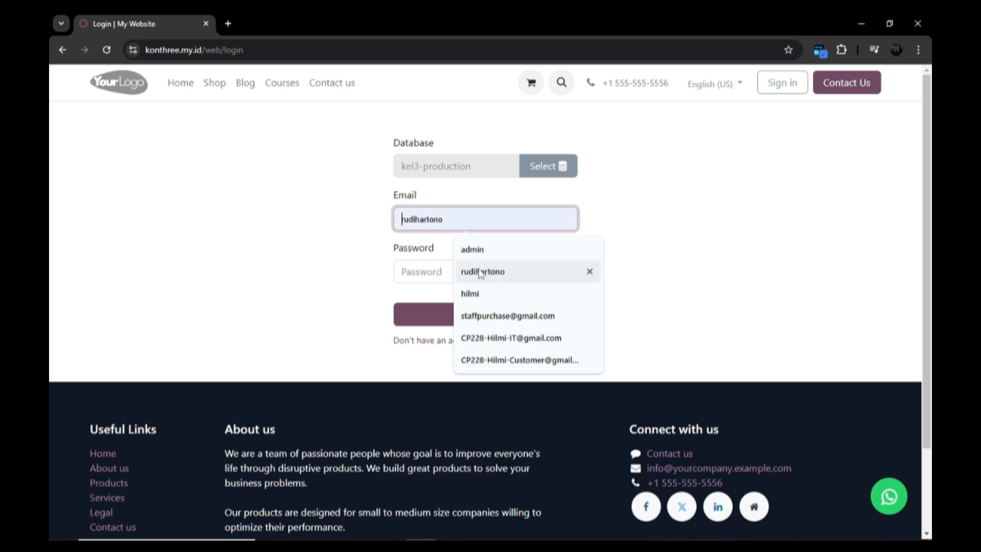
click(517, 271)
click(411, 273)
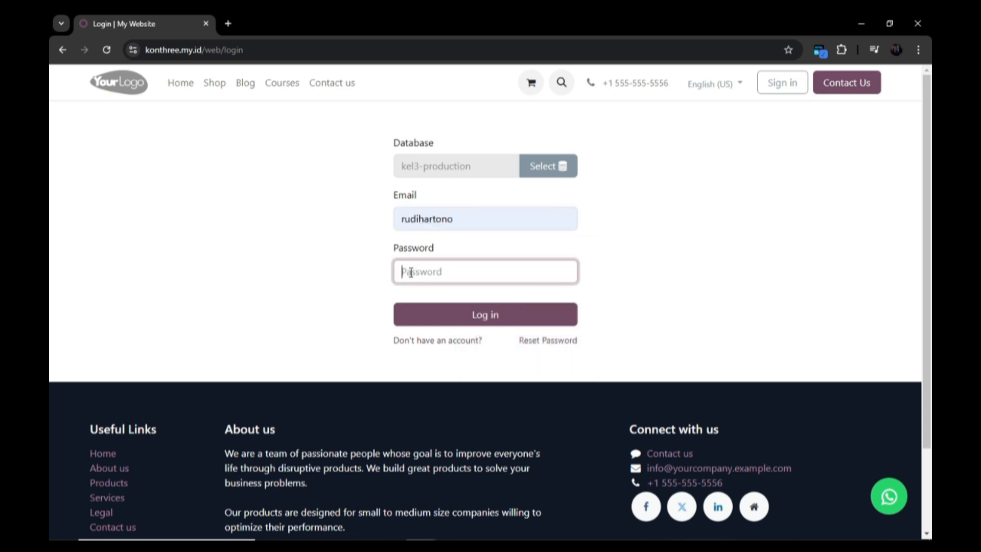
text(*)
key(Return)
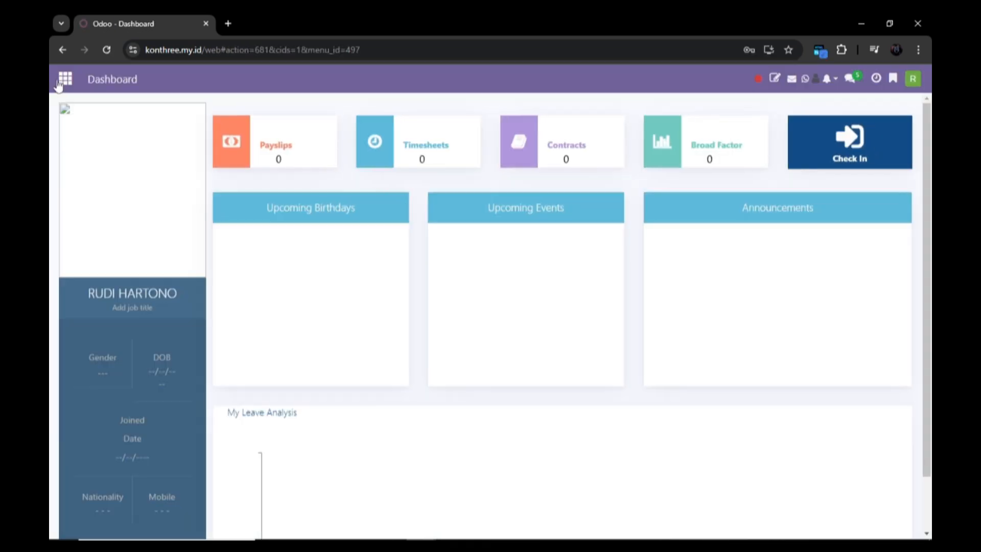
click(60, 81)
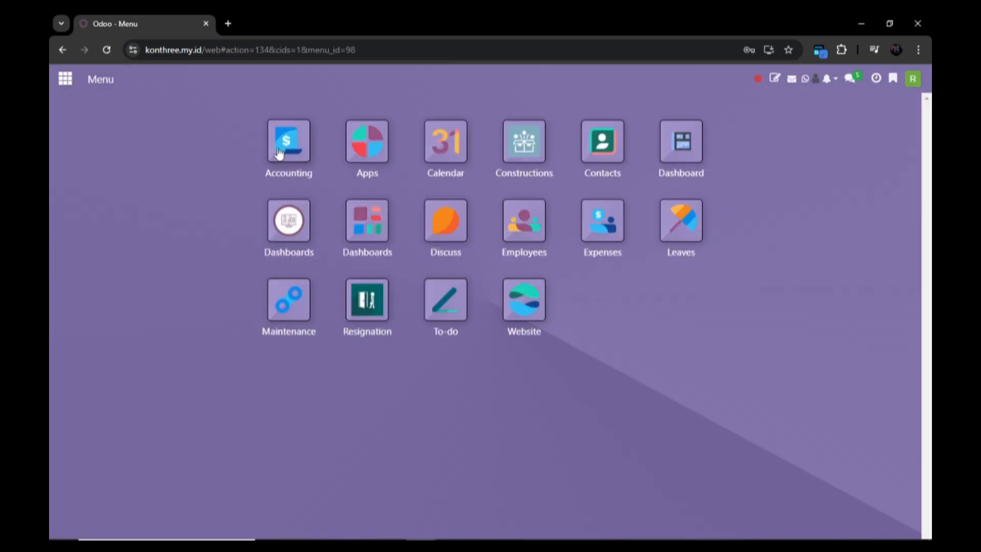
Review the configured taxes, then list draft customer invoices INV/2024/00001 and INV/2024/00002
click(285, 146)
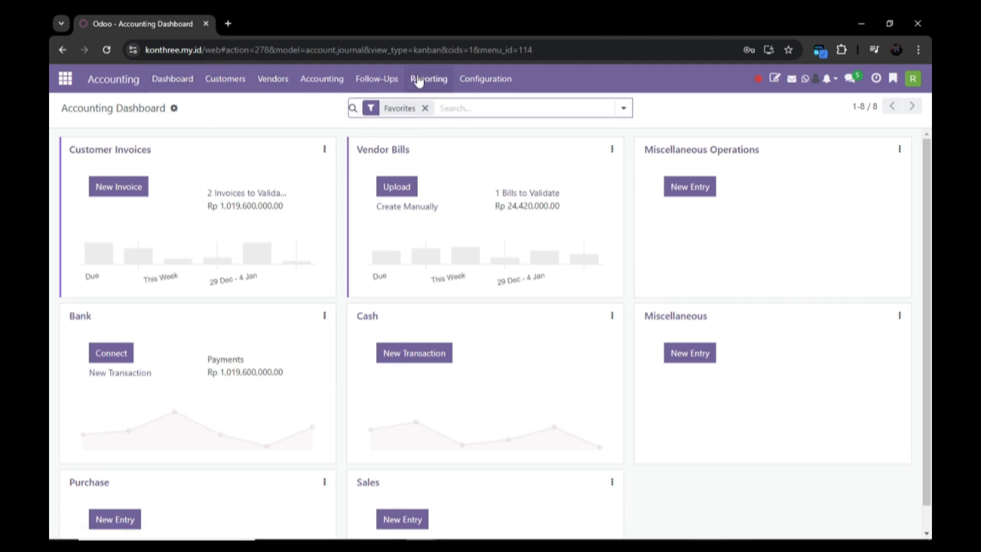
click(464, 79)
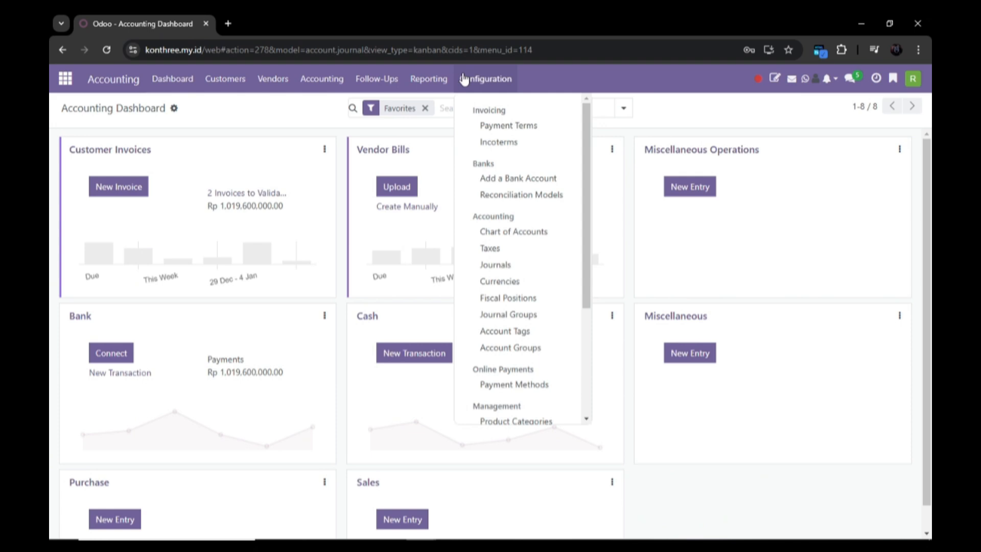
click(496, 249)
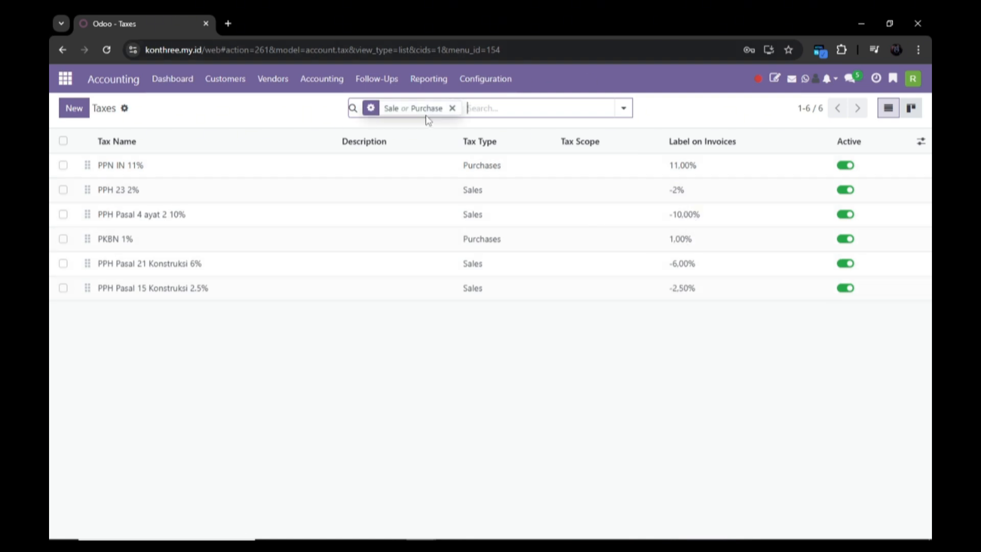
click(228, 80)
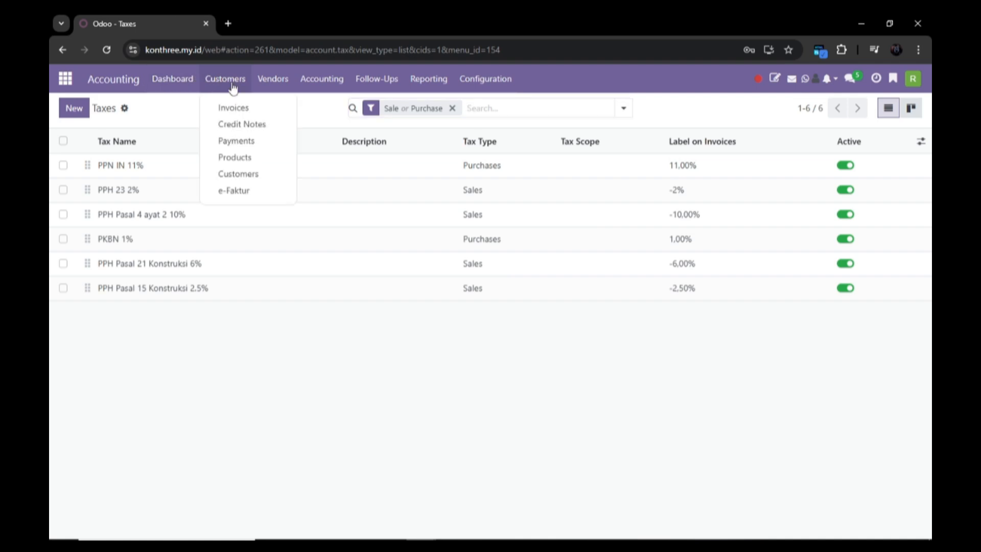
click(237, 107)
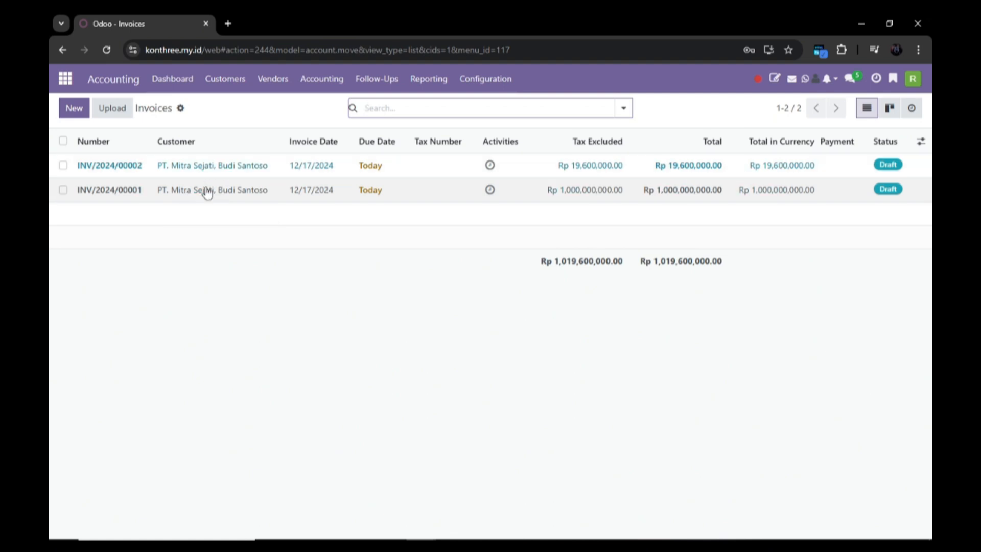
Add PPH Pasal 15 Konstruksi 2.5% to the Pembangunan Kantor line and post INV/2024/00001
click(232, 190)
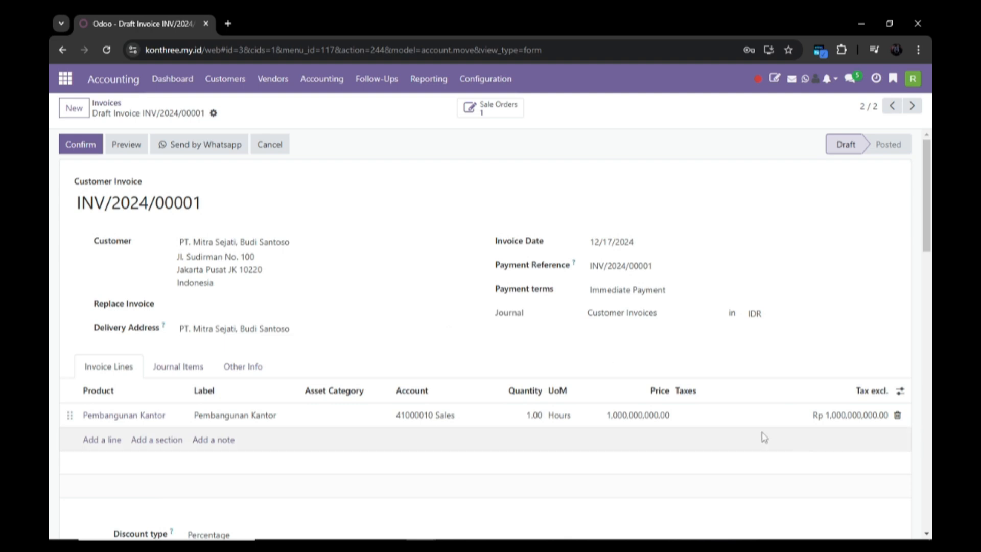
click(751, 416)
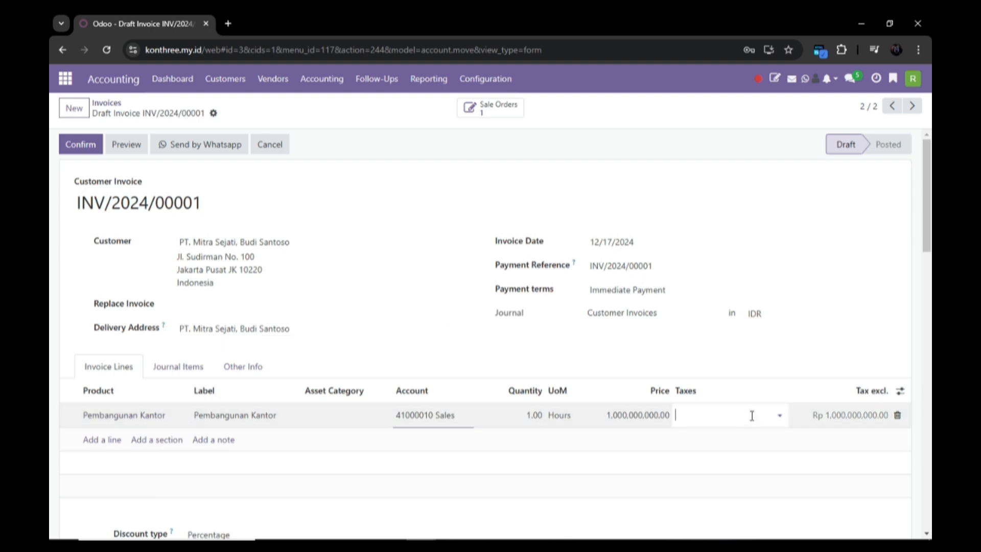
click(781, 418)
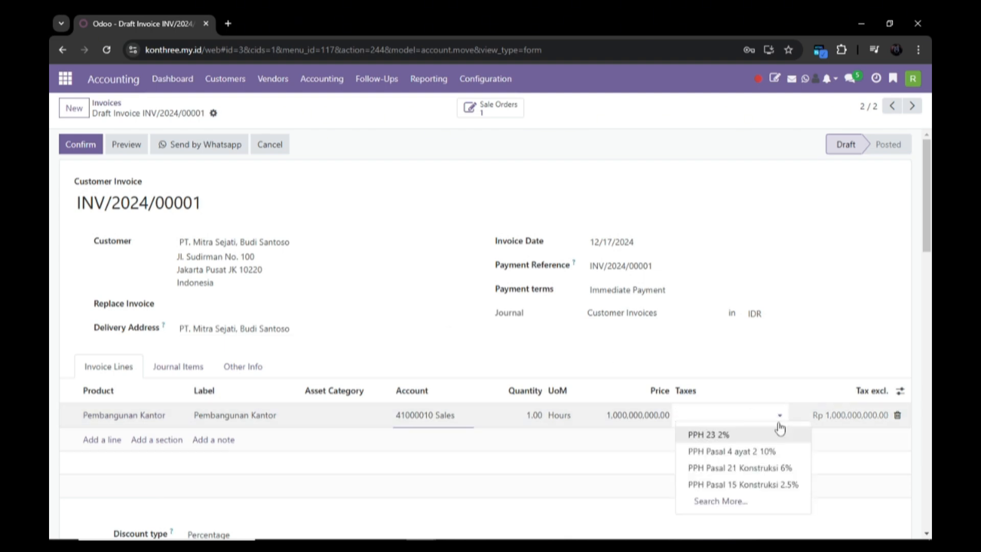
click(762, 484)
scroll(759, 455, down, 2)
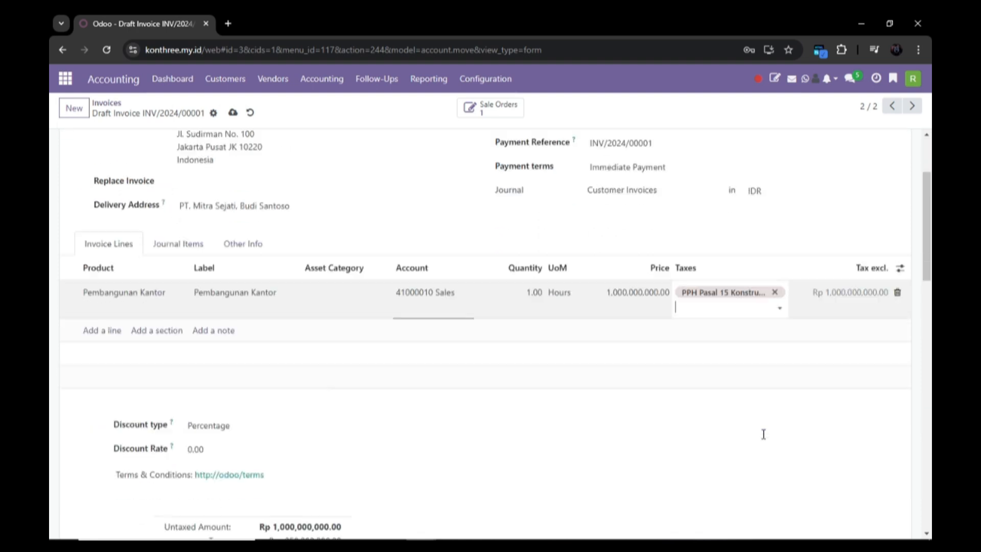
scroll(765, 365, down, 4)
scroll(769, 234, up, 3)
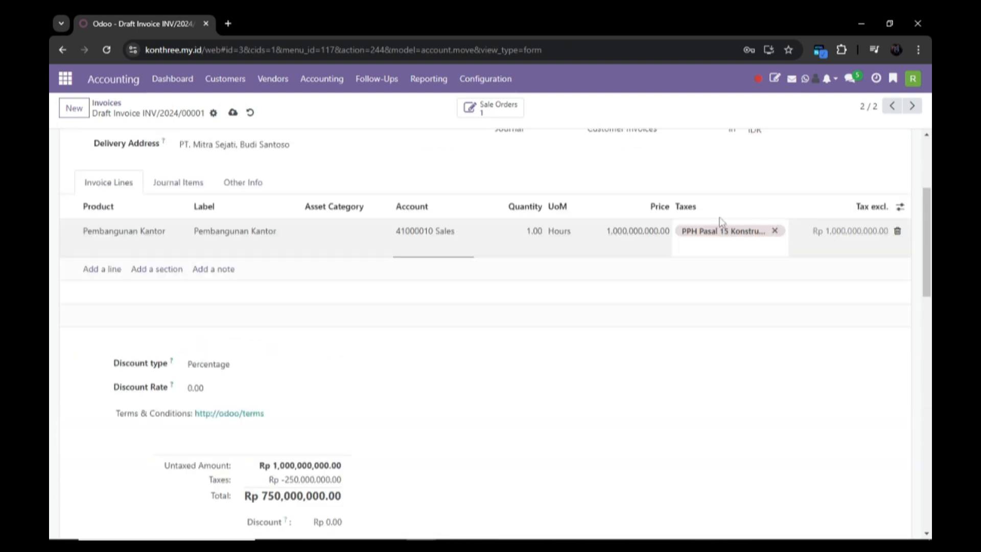
scroll(718, 219, up, 3)
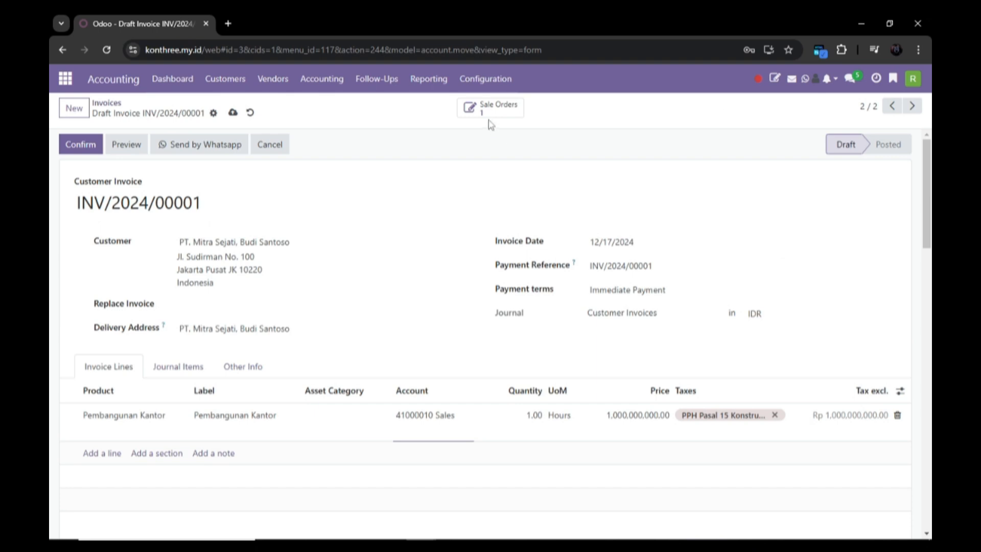
click(95, 145)
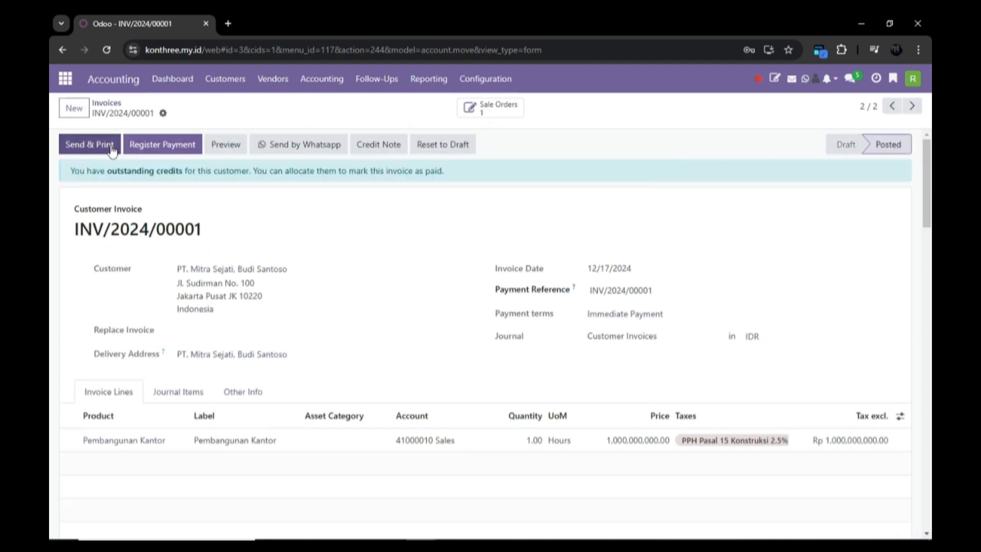
Register a partial payment of Rp 500,000,000 on INV/2024/00001
click(182, 151)
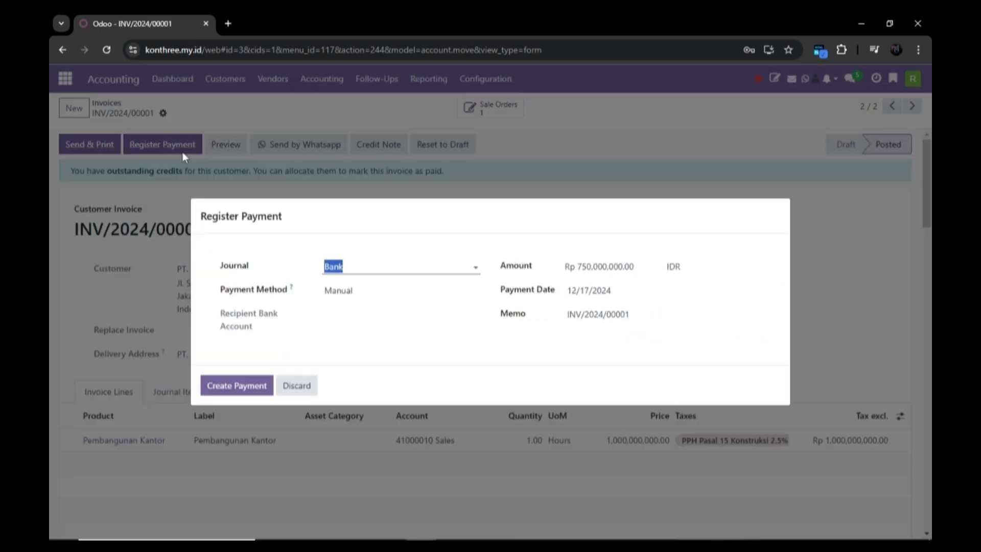
click(633, 266)
key(BackSpace)
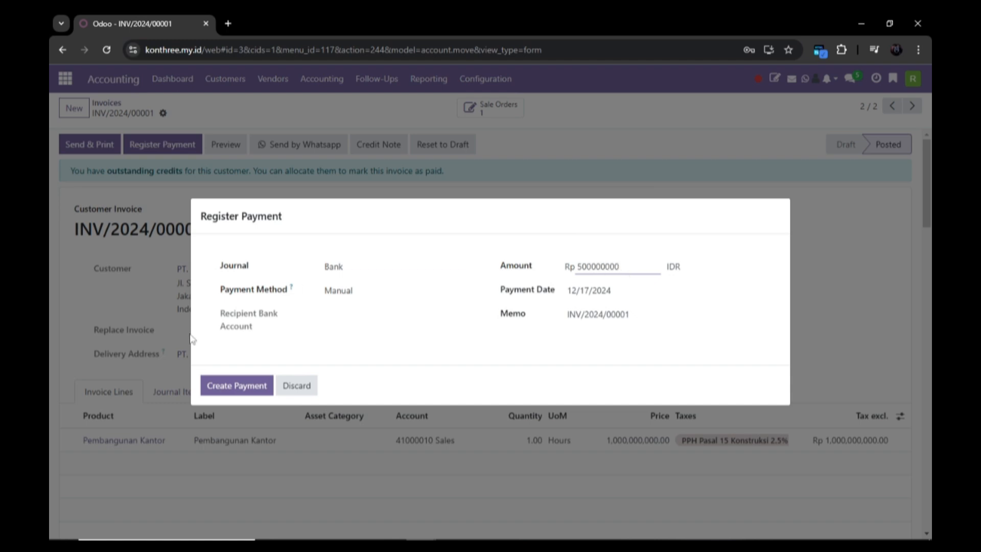
click(366, 331)
drag(335, 316, 344, 316)
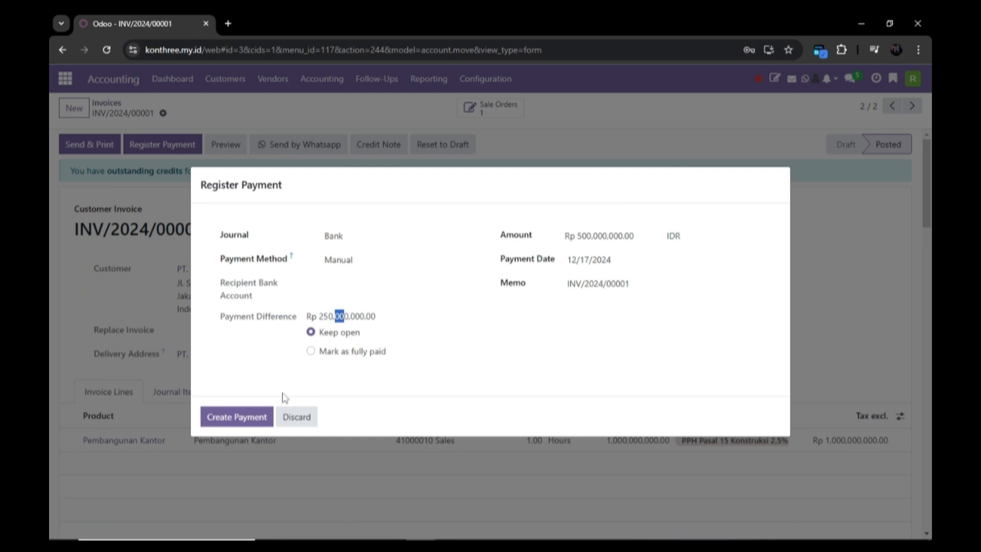
click(246, 418)
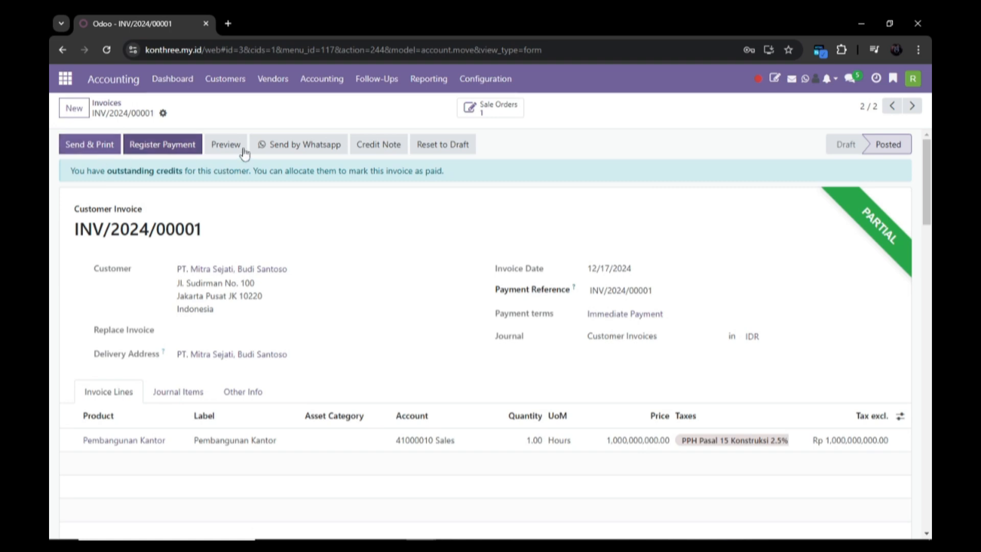
click(226, 79)
Open draft invoice INV/2024/00002 and apply PPH 23 2% to the Finishing Dinding line
click(229, 106)
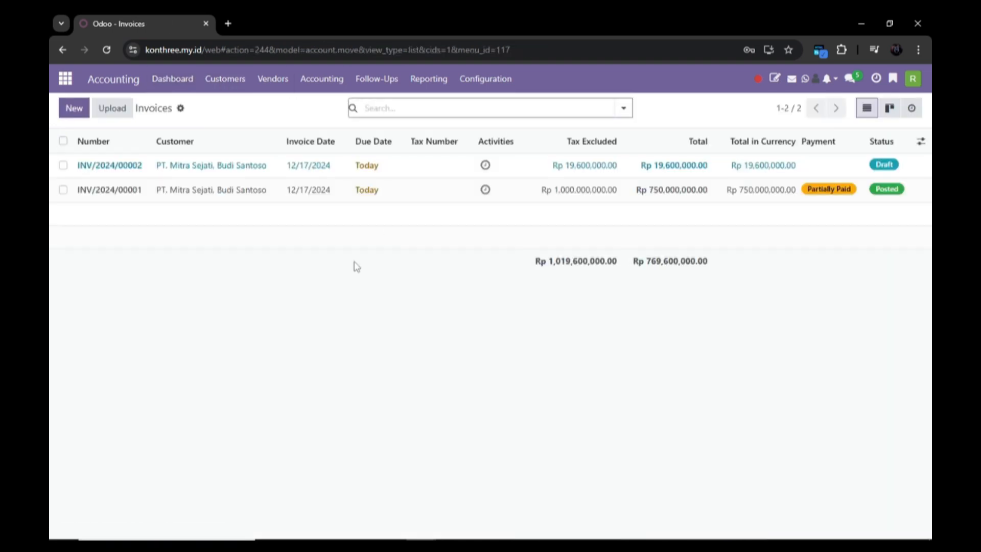
click(225, 176)
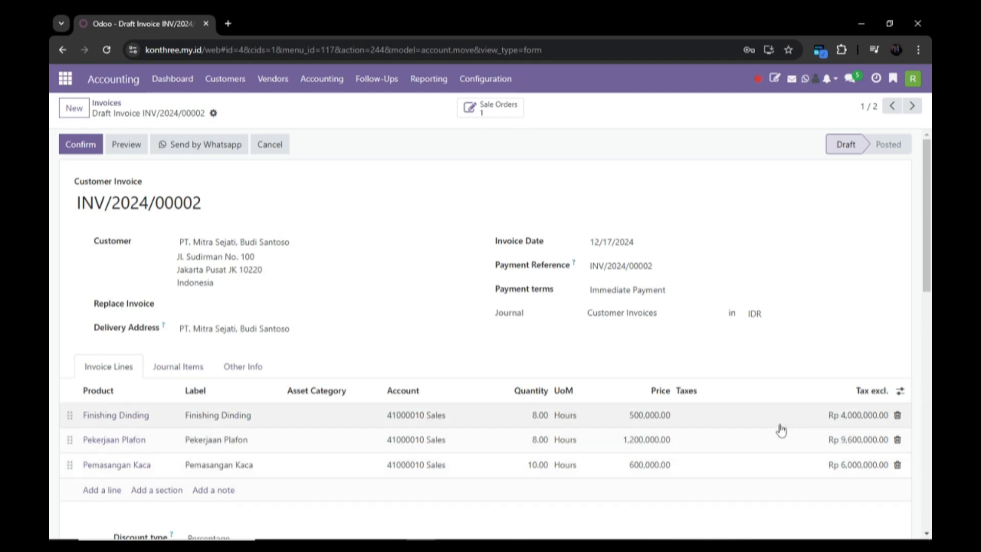
click(707, 418)
click(788, 416)
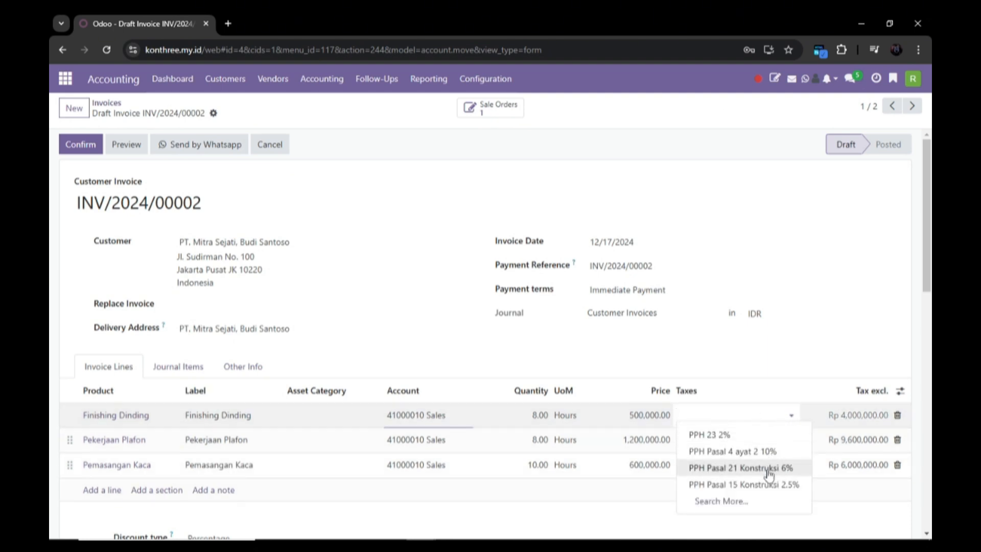
click(766, 435)
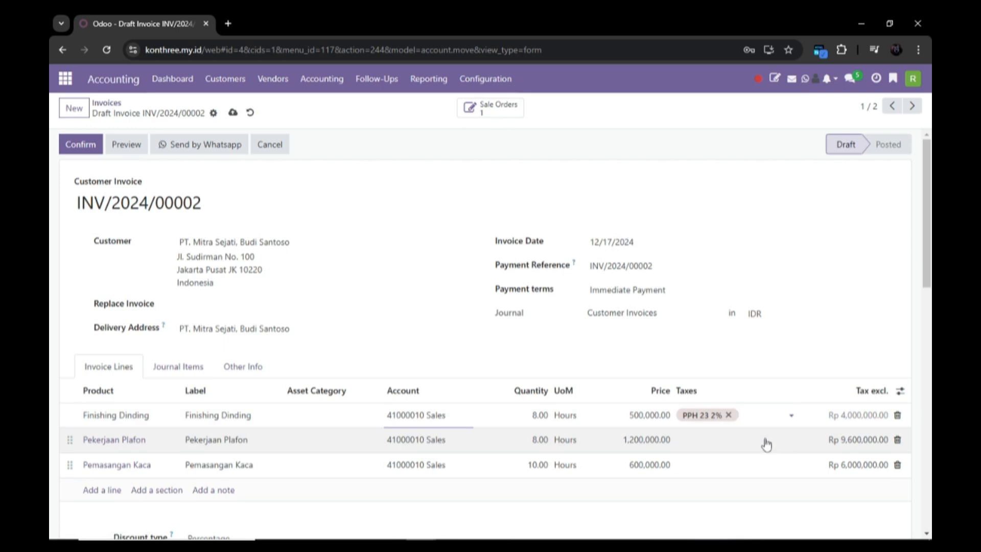
scroll(767, 447, down, 4)
Apply PPH 23 2% to the Pekerjaan Plafon and Pemasangan Kaca lines
click(772, 266)
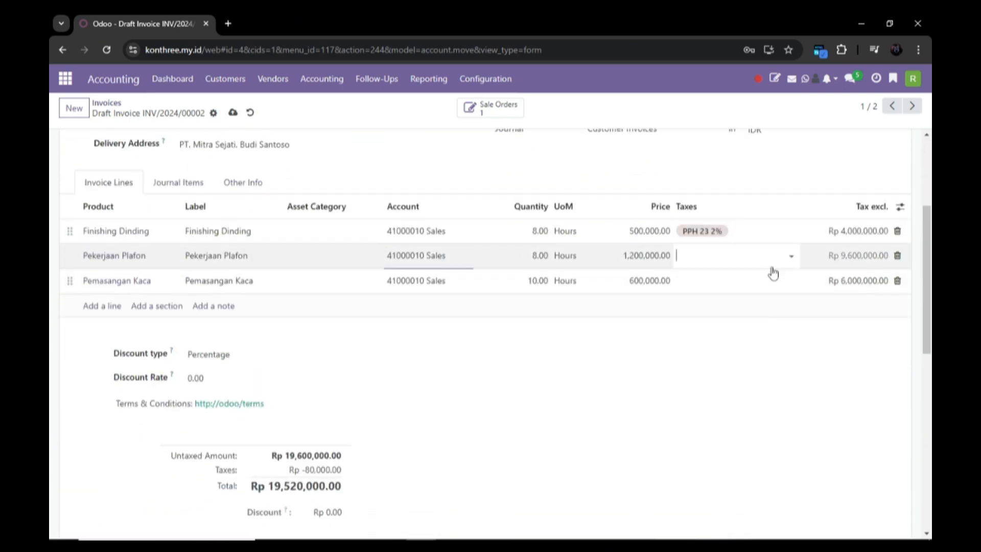
click(780, 256)
click(775, 273)
click(767, 287)
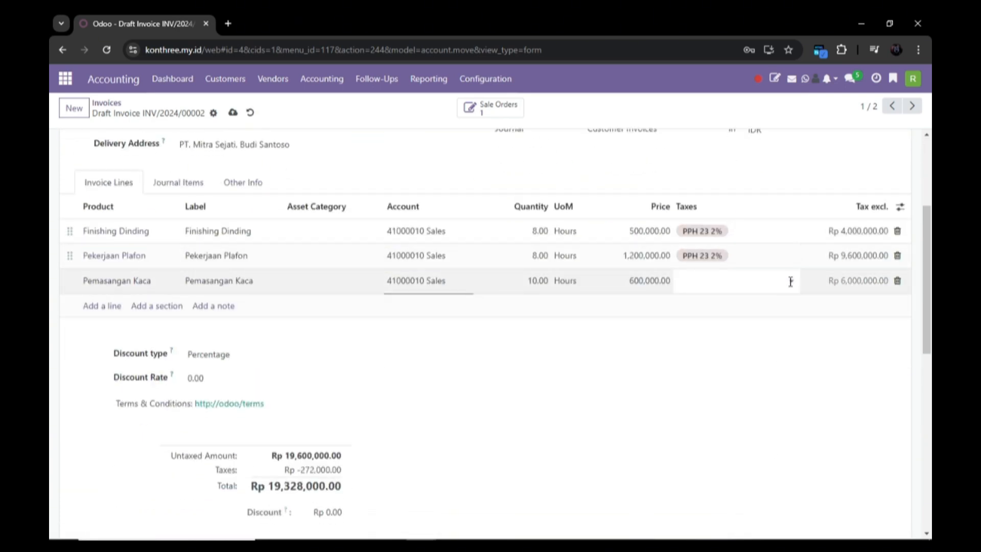
click(791, 282)
click(769, 298)
Confirm invoice INV/2024/00002, now totalling Rp 19,208,000
scroll(587, 352, down, 1)
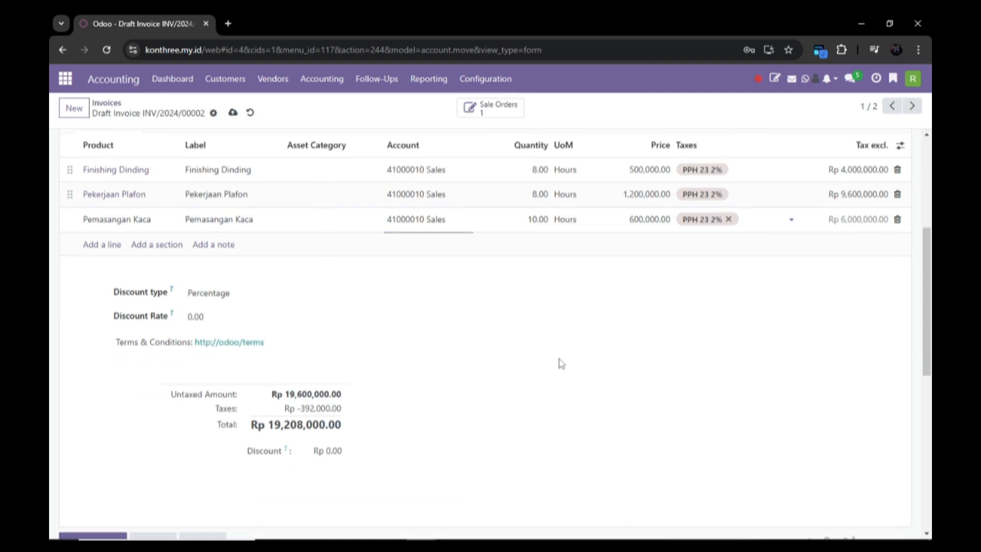
scroll(562, 361, up, 1)
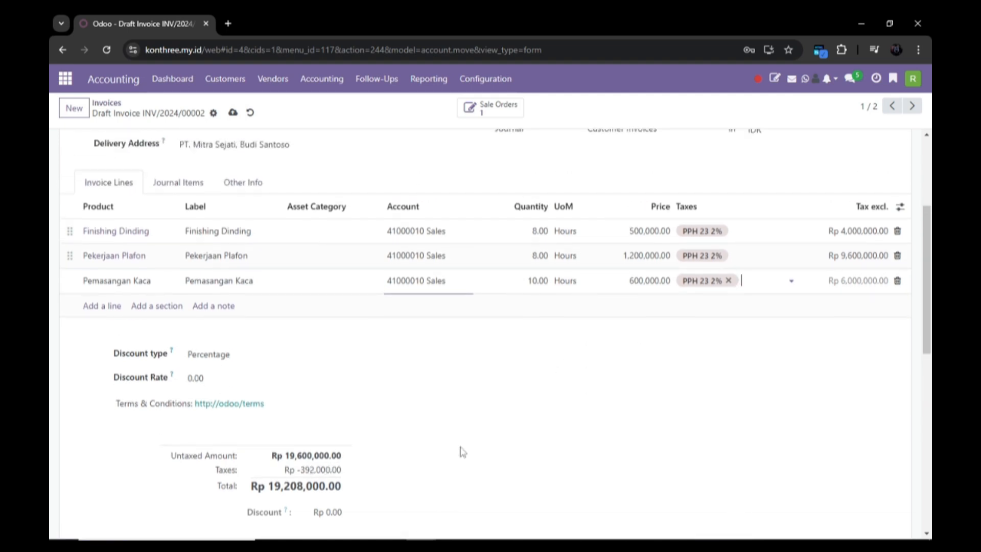
scroll(511, 430, up, 3)
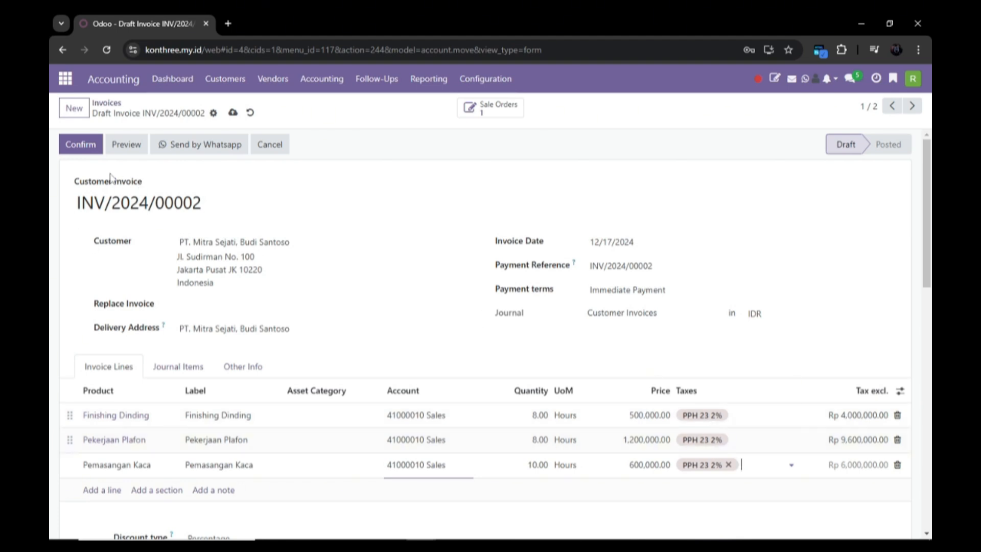
click(95, 148)
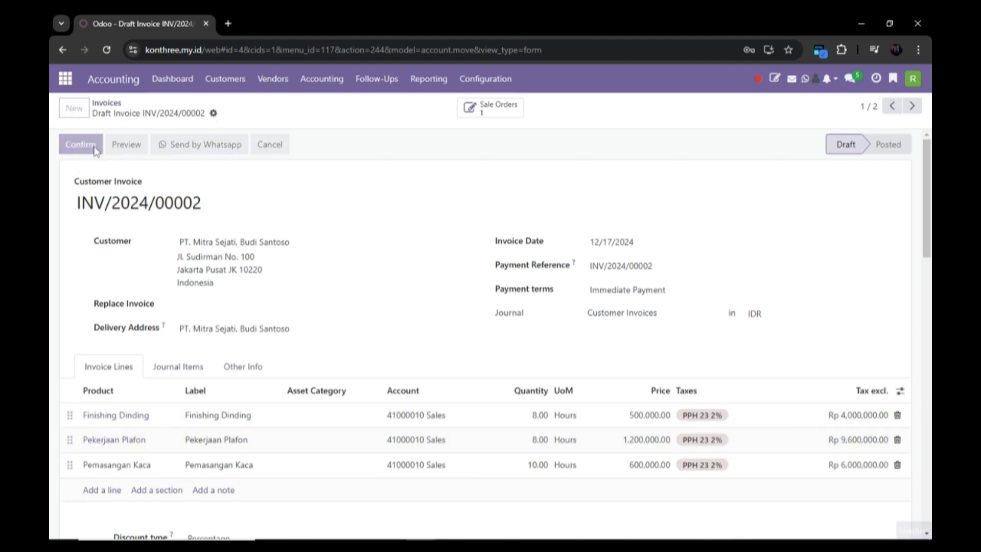
Register the full Rp 19,208,000.00 payment from the Bank journal
click(192, 146)
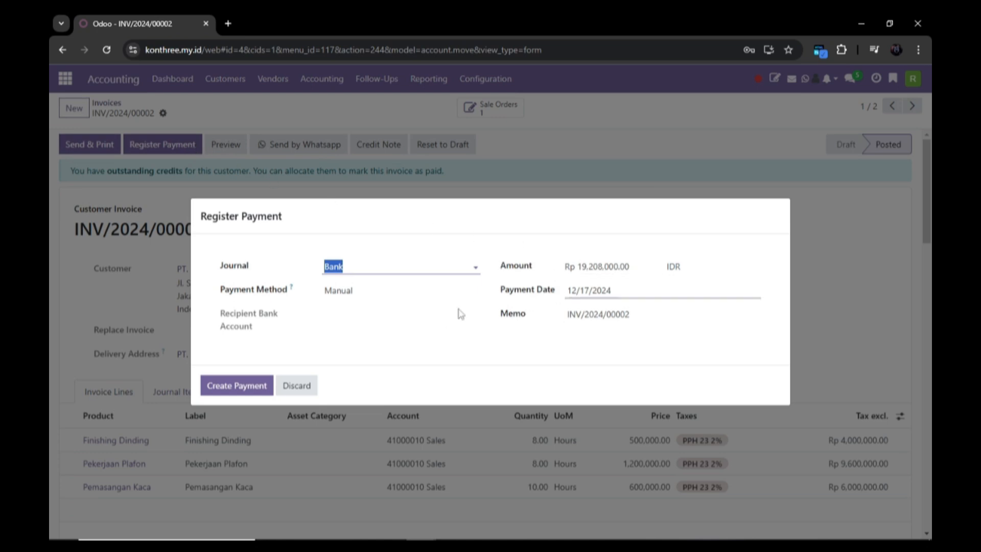
click(327, 329)
click(244, 389)
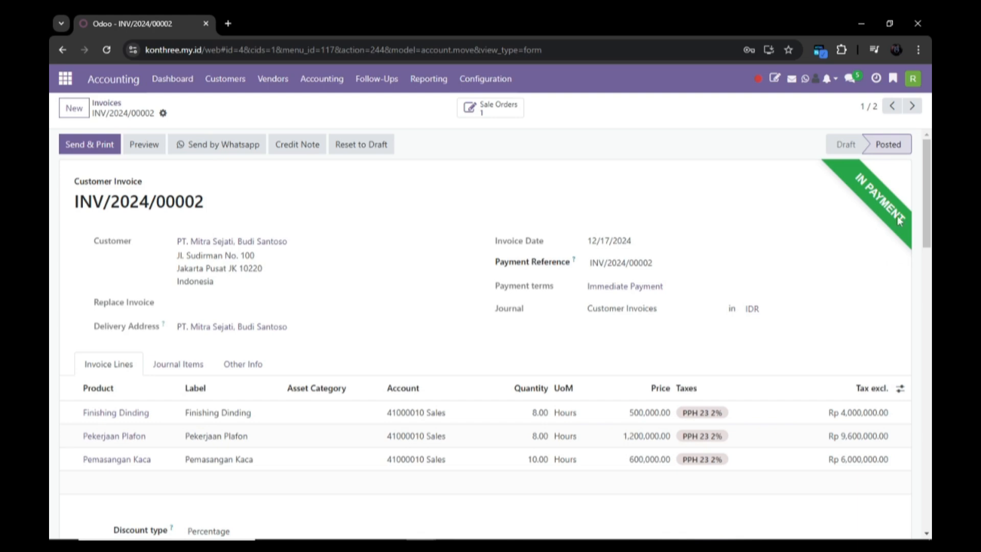
scroll(878, 230, down, 3)
scroll(879, 230, up, 3)
Open INV/2024/00001 and check its Amount Due of 250,000,000.00
click(225, 79)
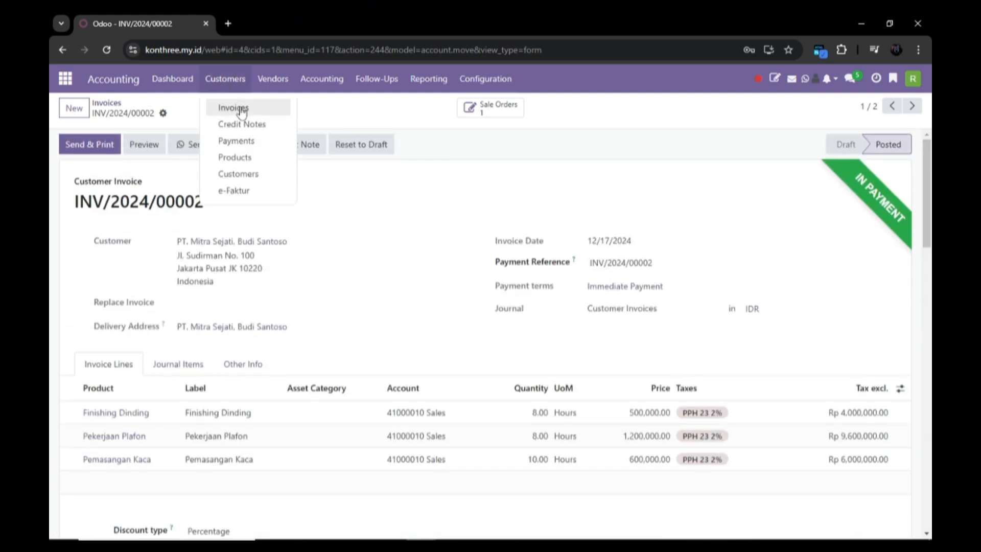
click(242, 109)
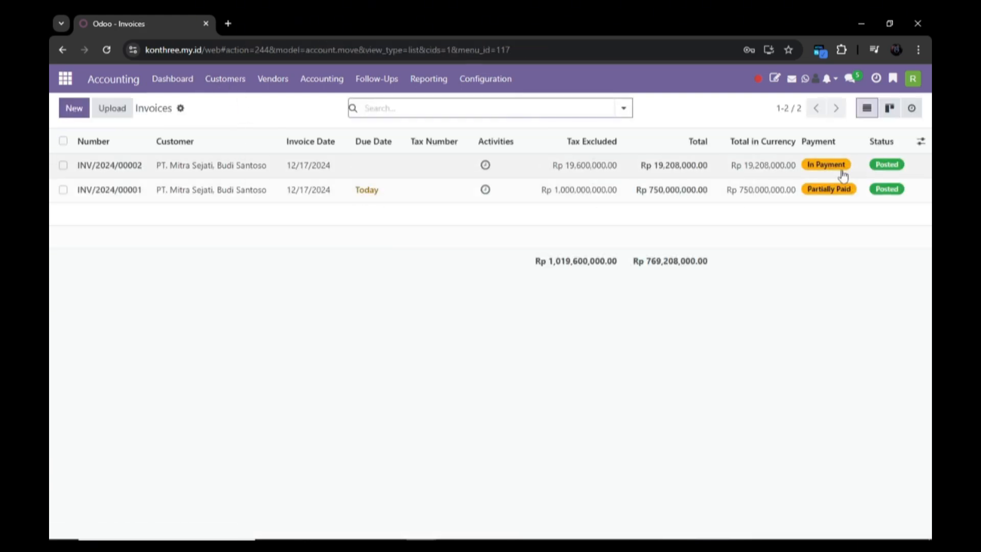
click(819, 200)
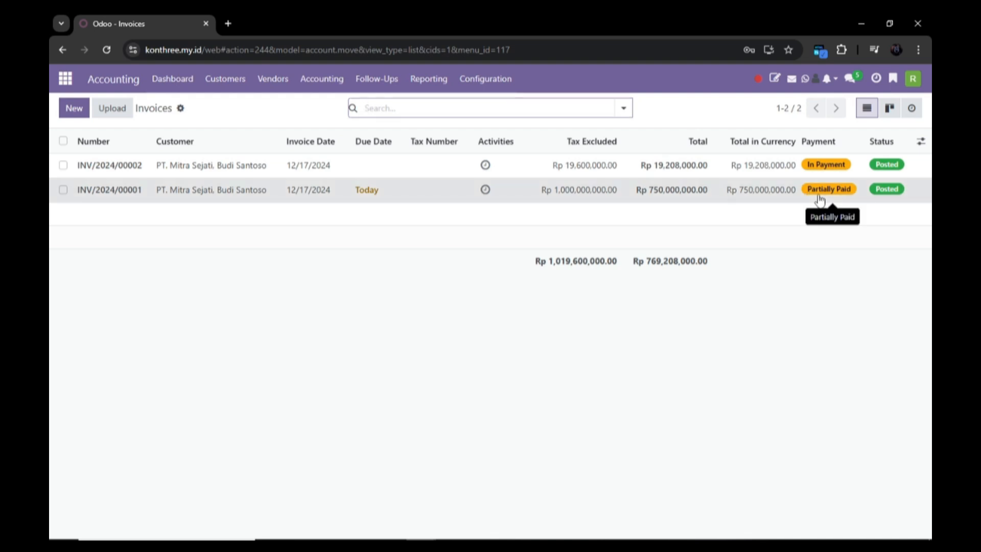
scroll(574, 397, down, 7)
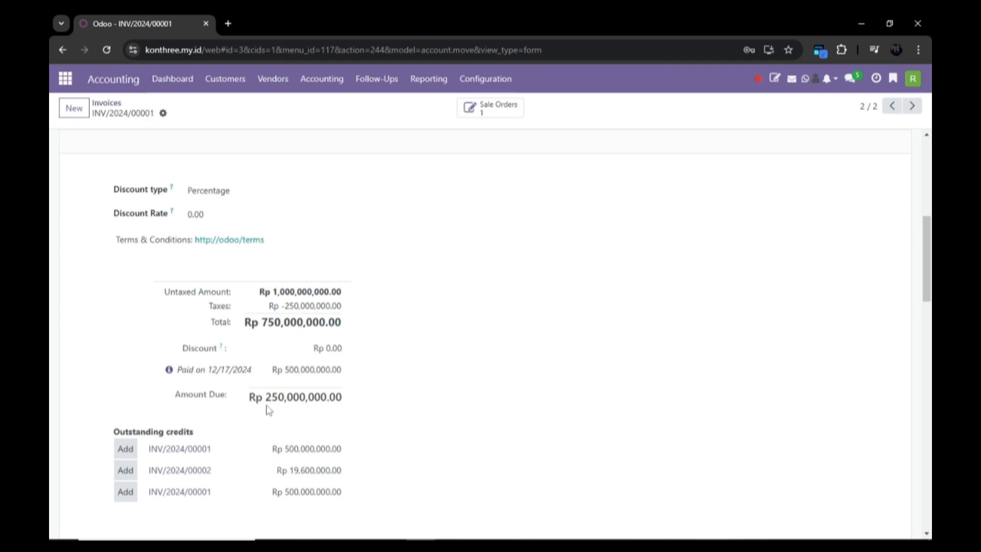
scroll(268, 410, down, 3)
scroll(256, 342, up, 2)
drag(247, 338, 268, 337)
double_click(282, 338)
scroll(312, 300, up, 3)
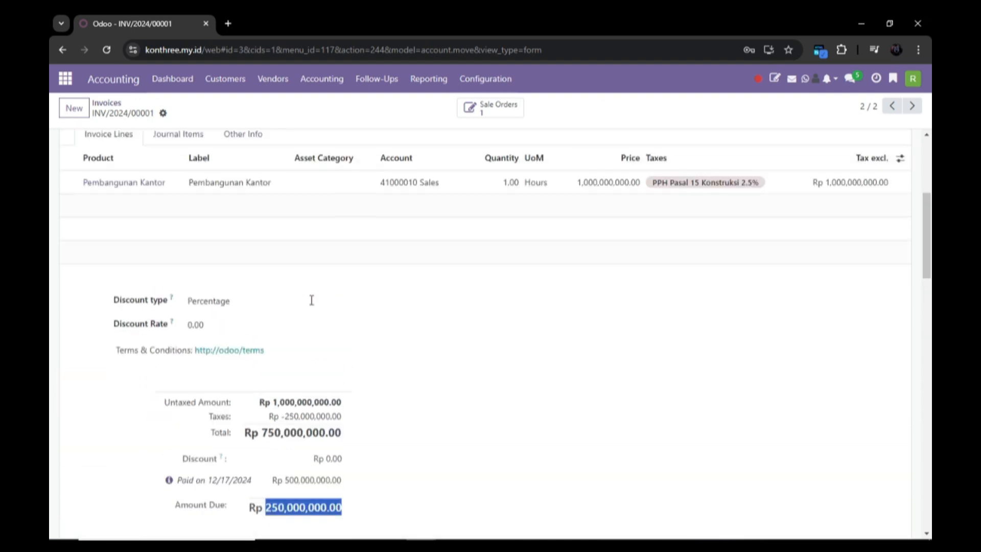
scroll(312, 300, up, 5)
Reopen INV/2024/00002 to verify it shows In Payment with Rp 0.00 due
click(225, 79)
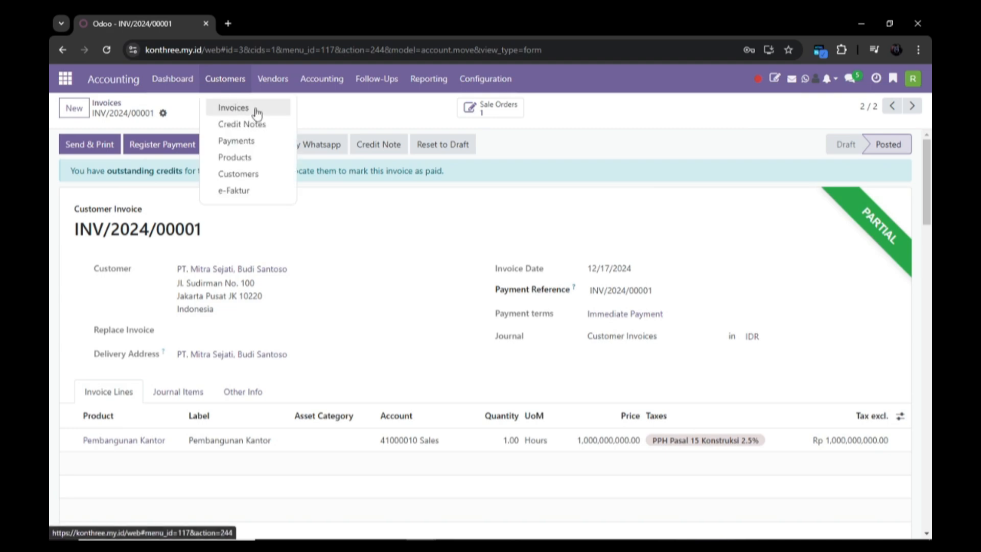
click(258, 108)
click(372, 165)
scroll(275, 300, down, 5)
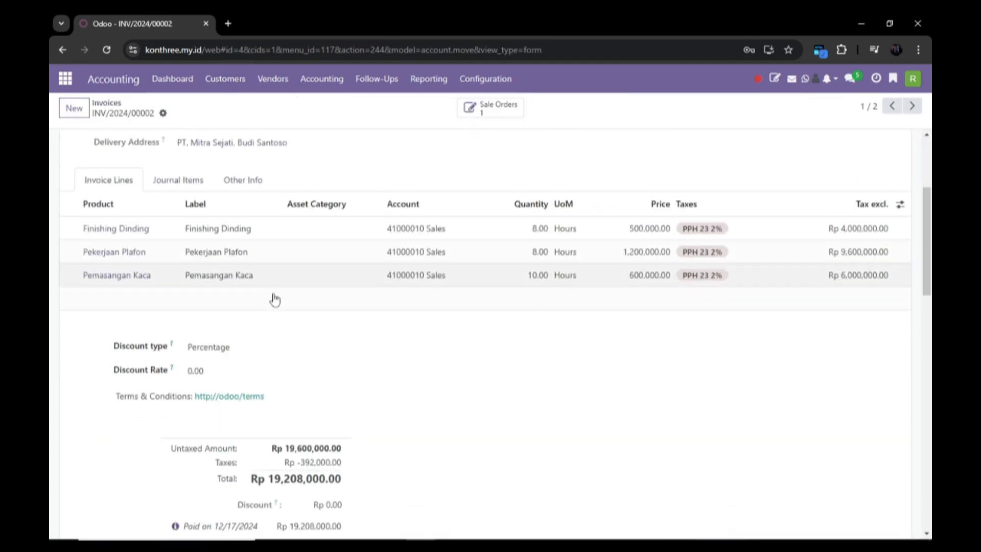
scroll(275, 300, down, 4)
drag(310, 369, 356, 372)
scroll(398, 330, up, 8)
click(250, 91)
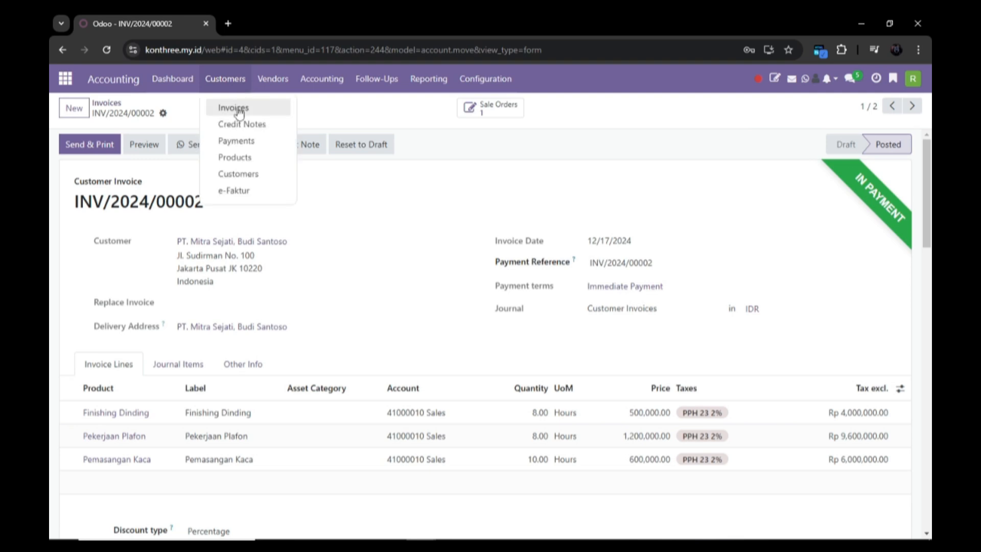
click(243, 106)
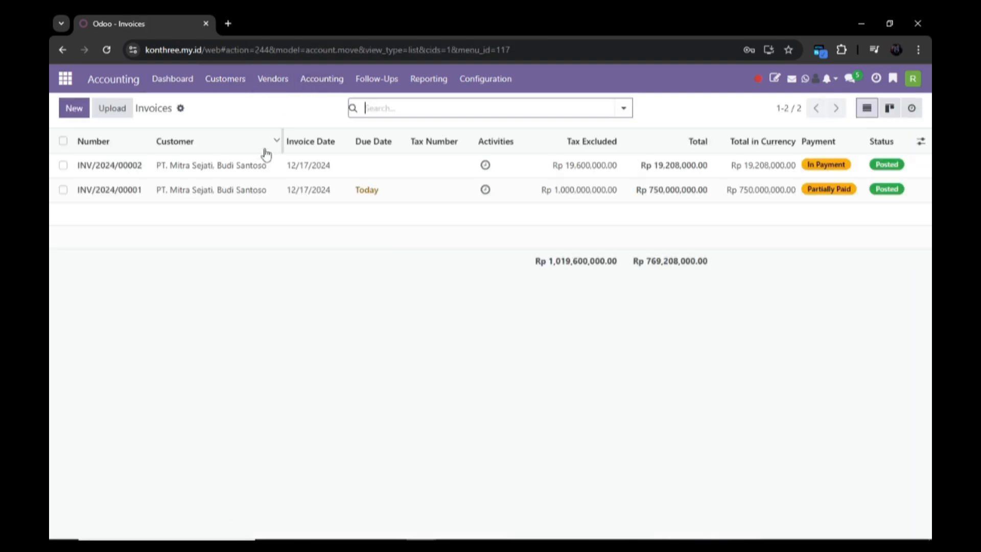
click(287, 91)
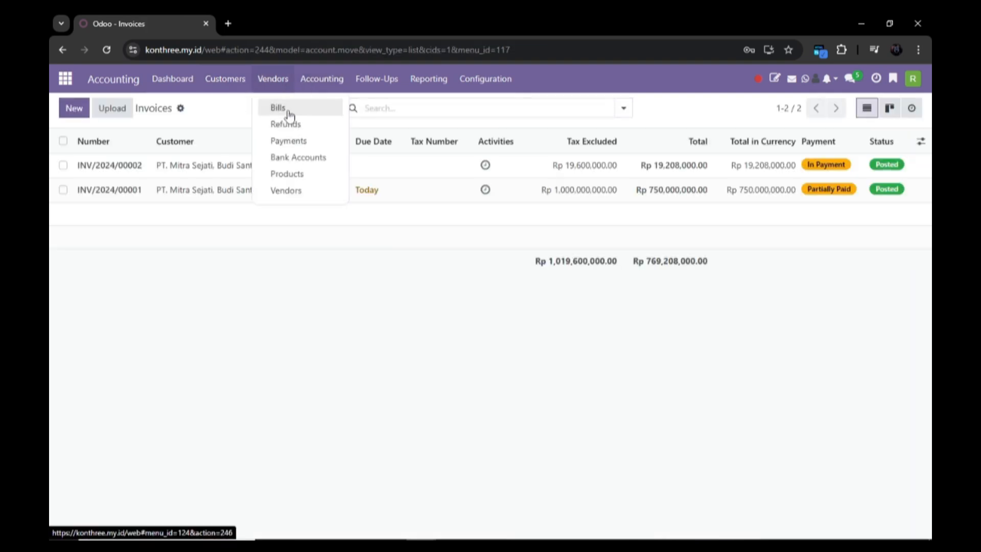
Open draft vendor bill BILL/2024/12/0001 and confirm it
click(287, 113)
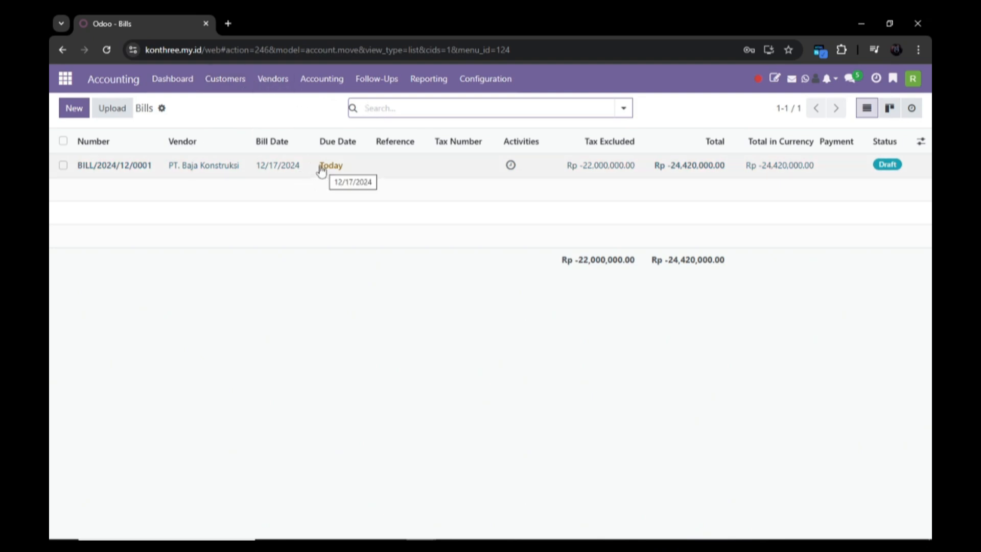
click(224, 173)
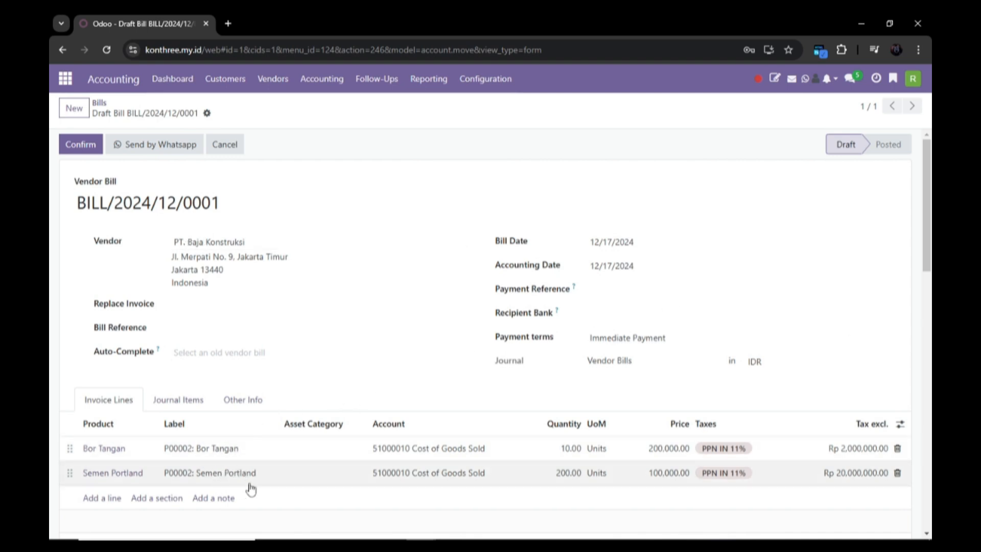
scroll(642, 482, down, 3)
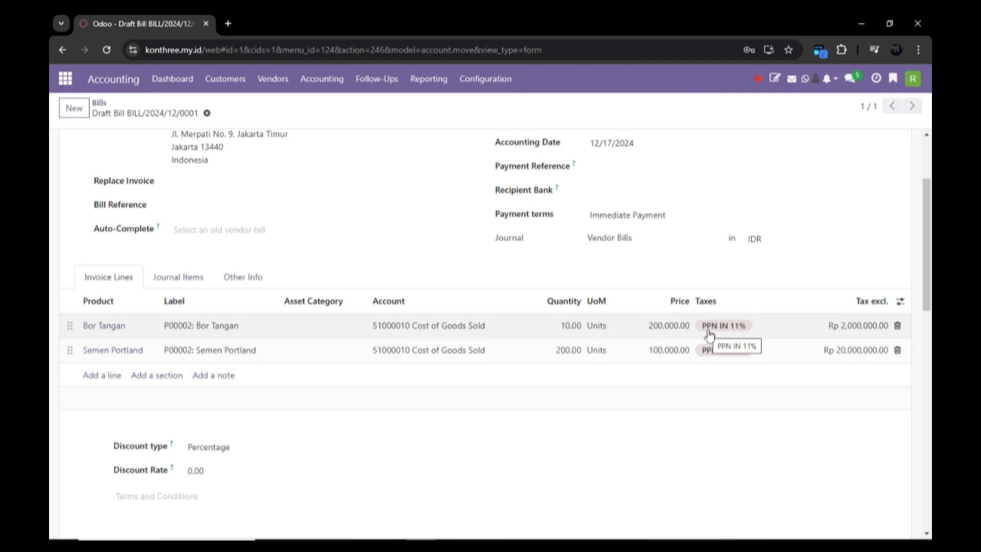
scroll(628, 326, down, 2)
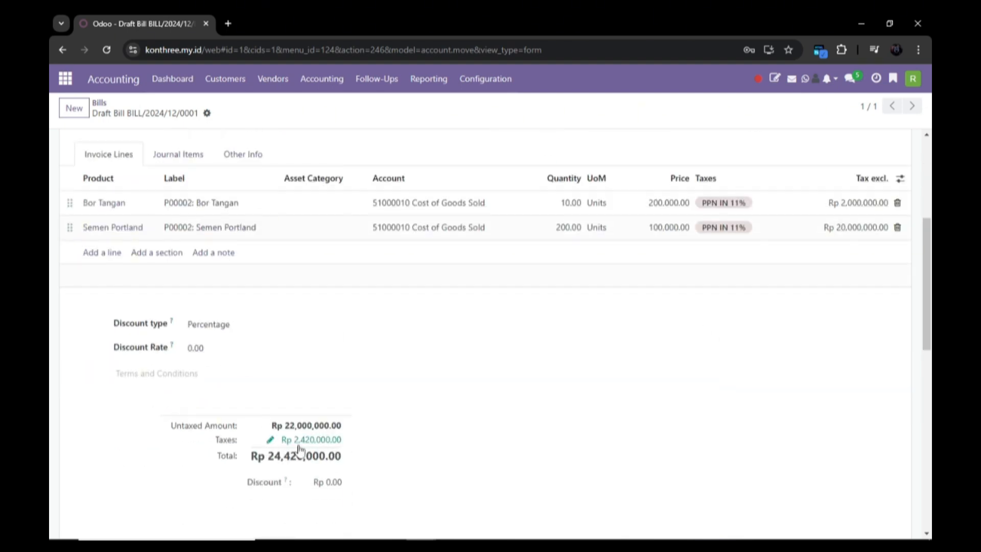
scroll(316, 450, up, 3)
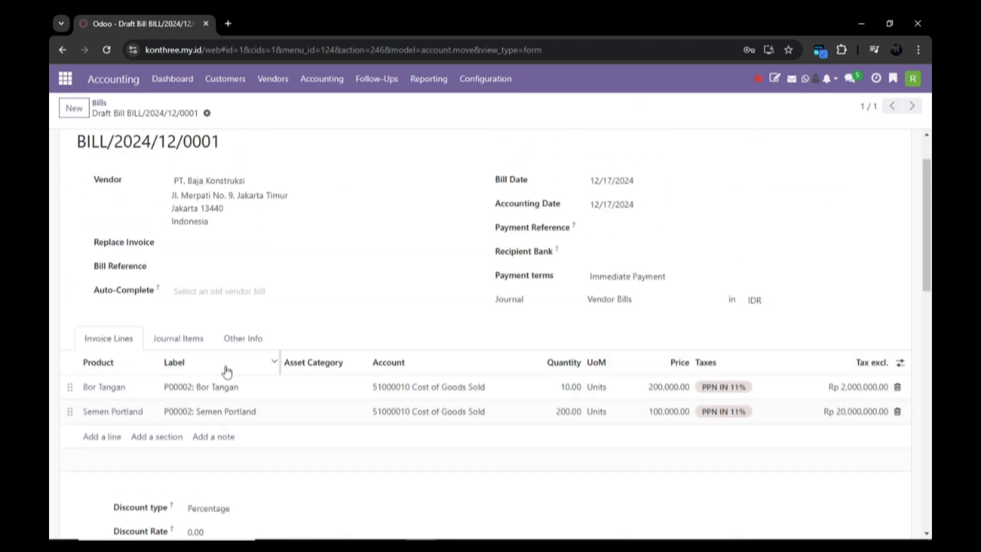
scroll(307, 322, up, 1)
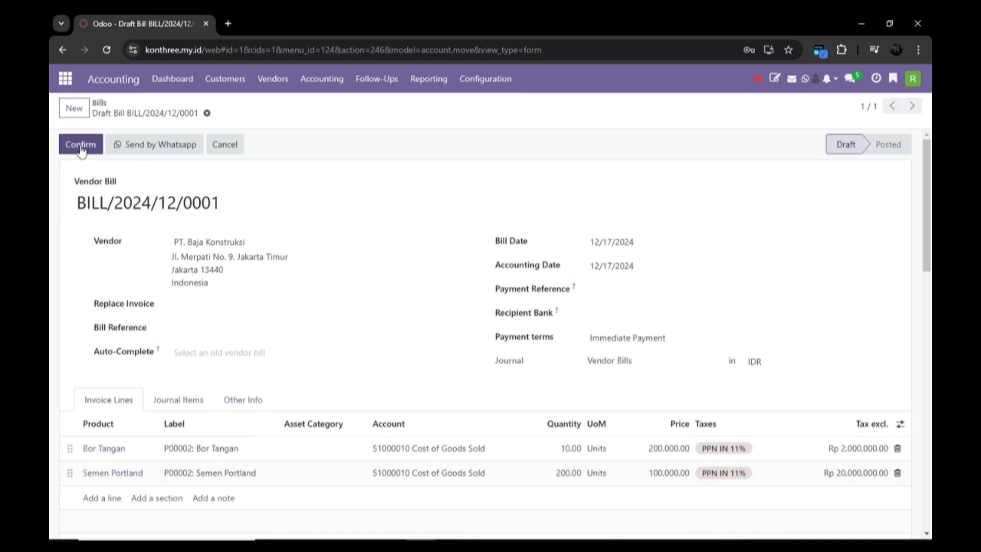
click(81, 146)
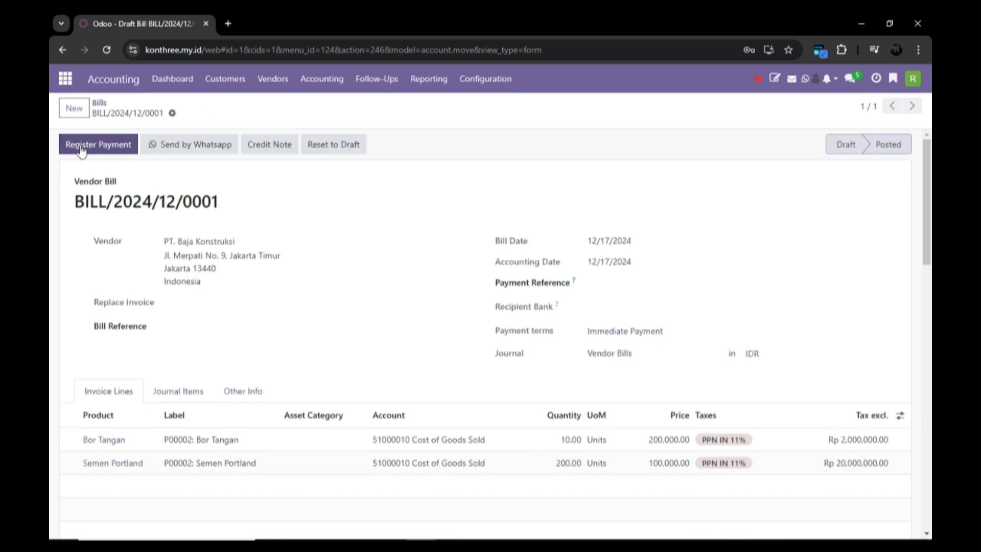
Pay the bill from the Bank journal for Rp 24.420.000.00 and return to Vendors > Bills
click(115, 145)
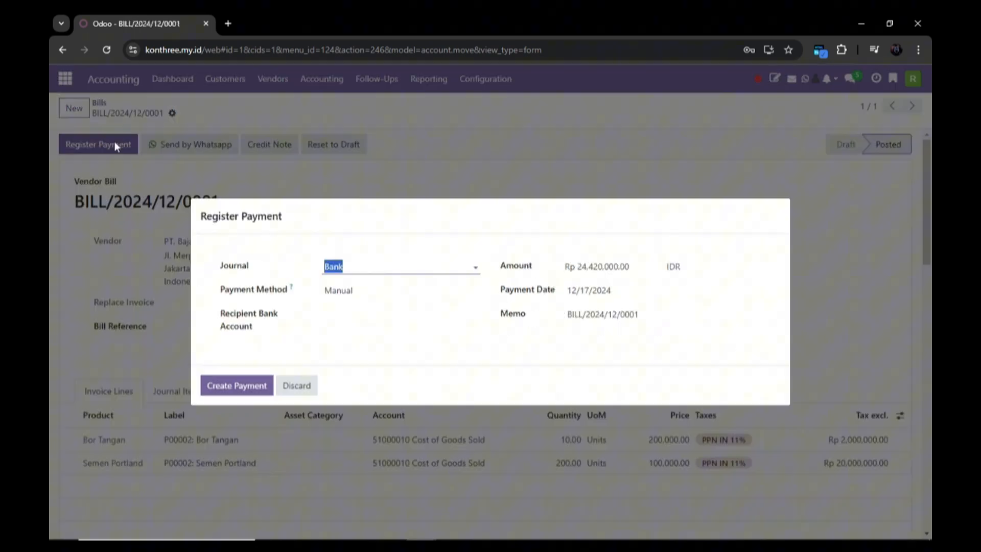
click(238, 385)
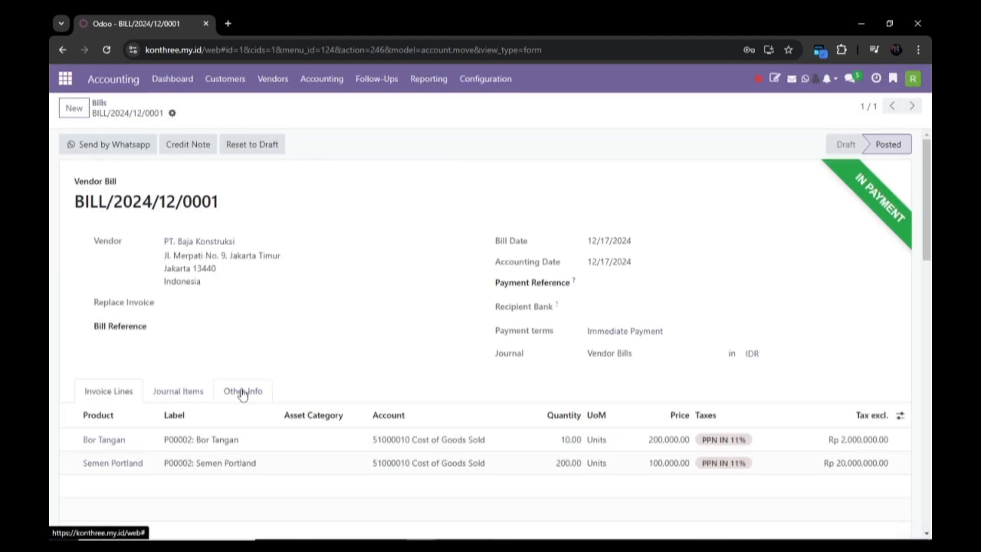
scroll(574, 276, down, 3)
scroll(424, 184, up, 3)
click(272, 82)
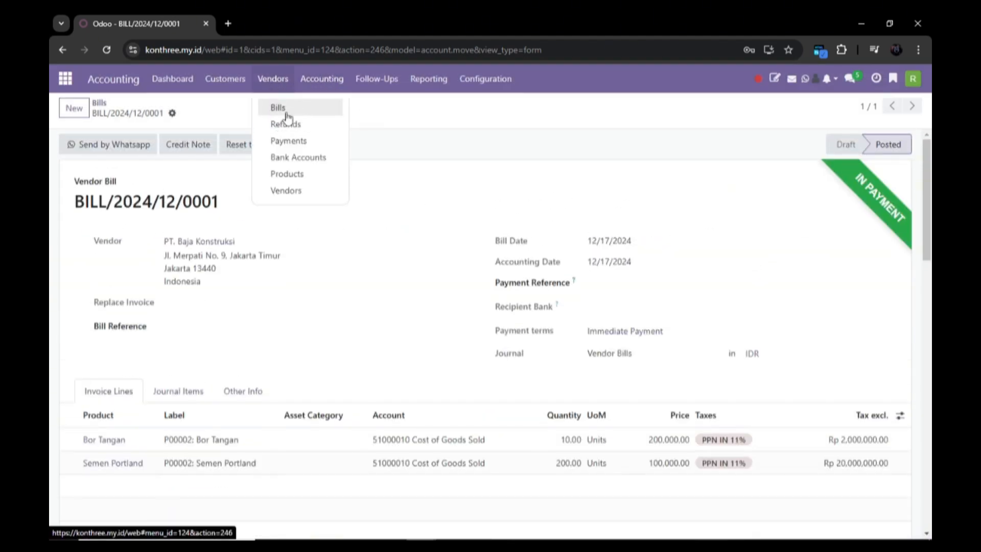
click(281, 106)
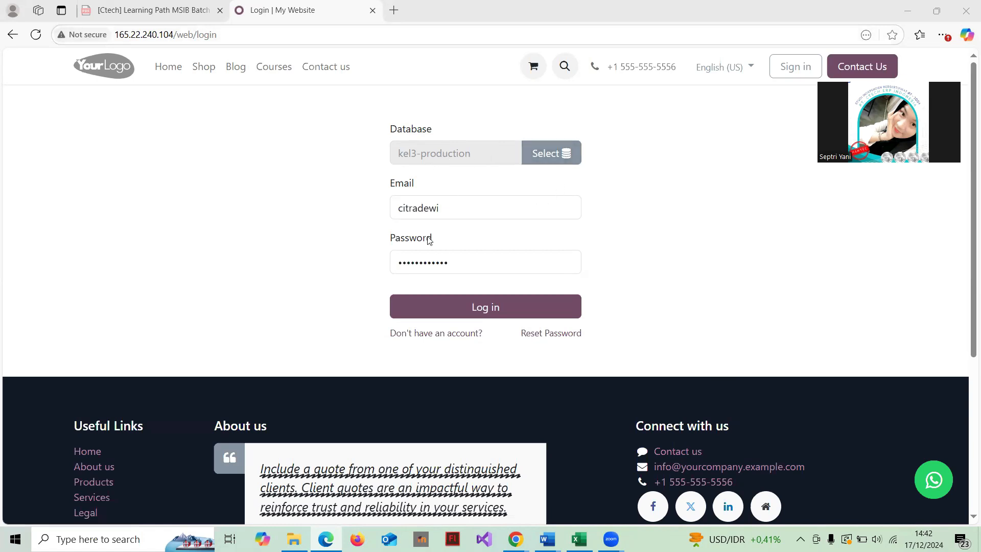
Log in to kel3-production without saving the password, then open the Accounting app
click(495, 309)
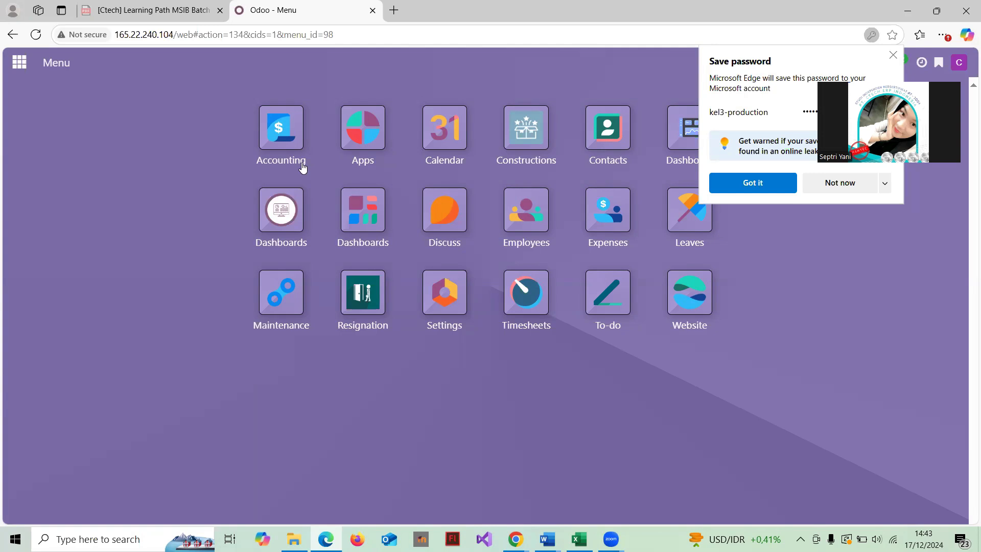
click(828, 183)
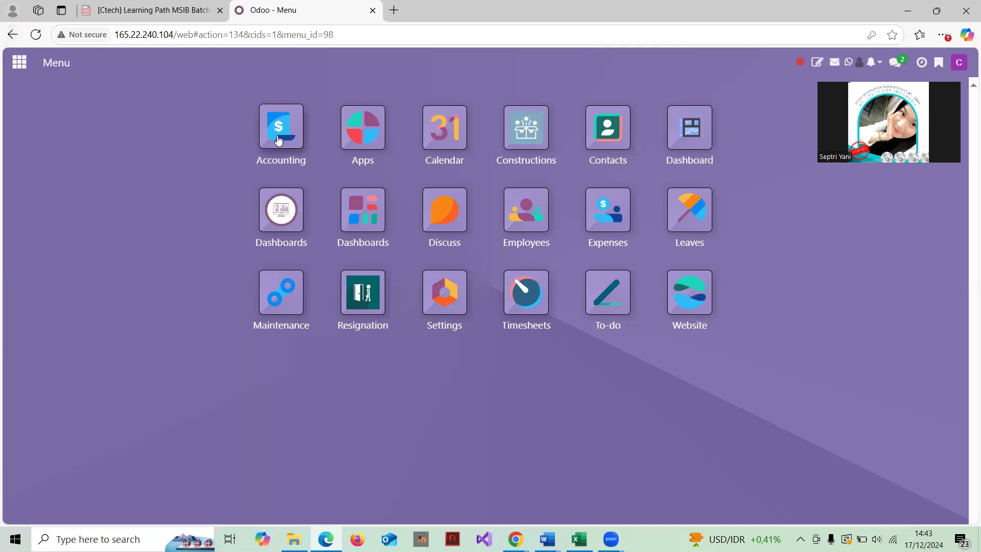
click(279, 141)
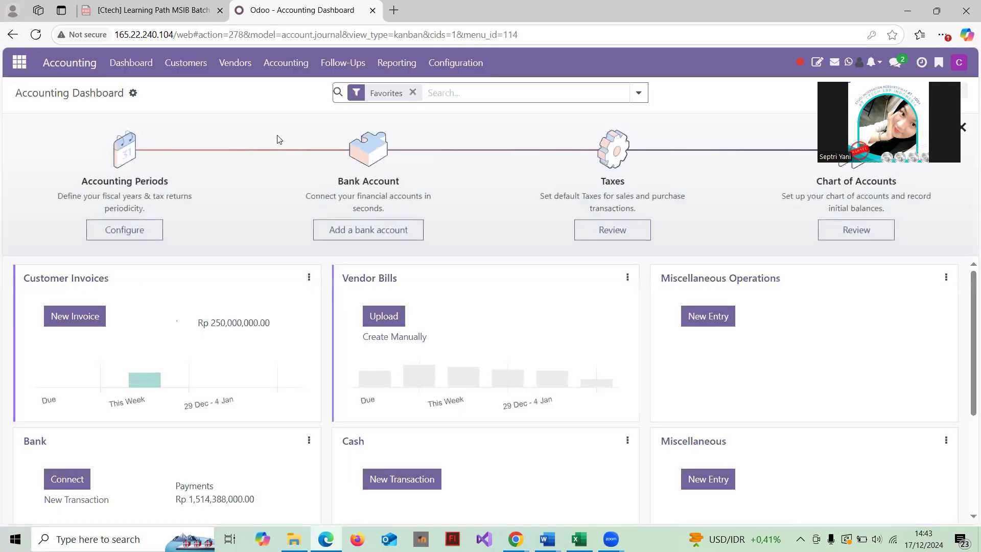
Go to Configuration > Chart of Accounts
click(235, 68)
click(281, 65)
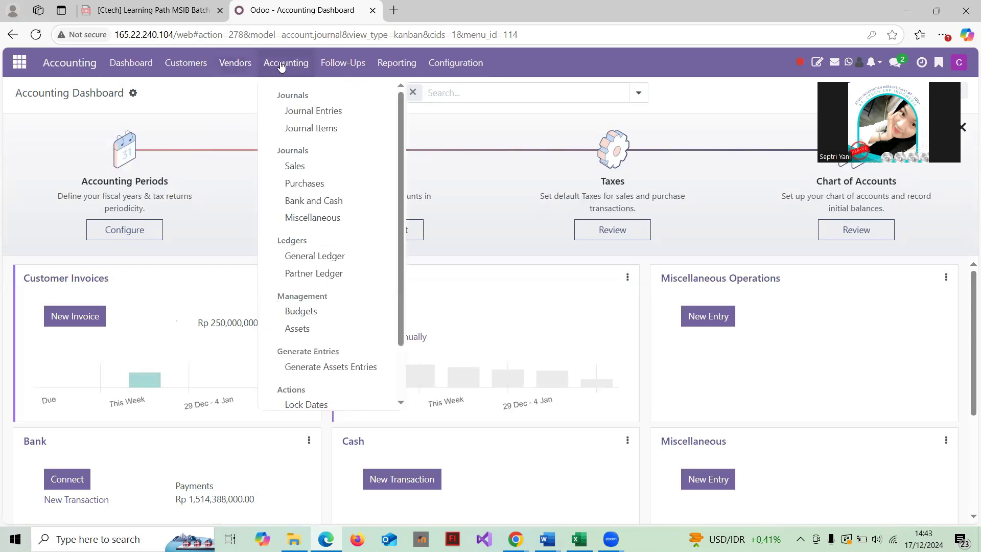
scroll(343, 228, down, 2)
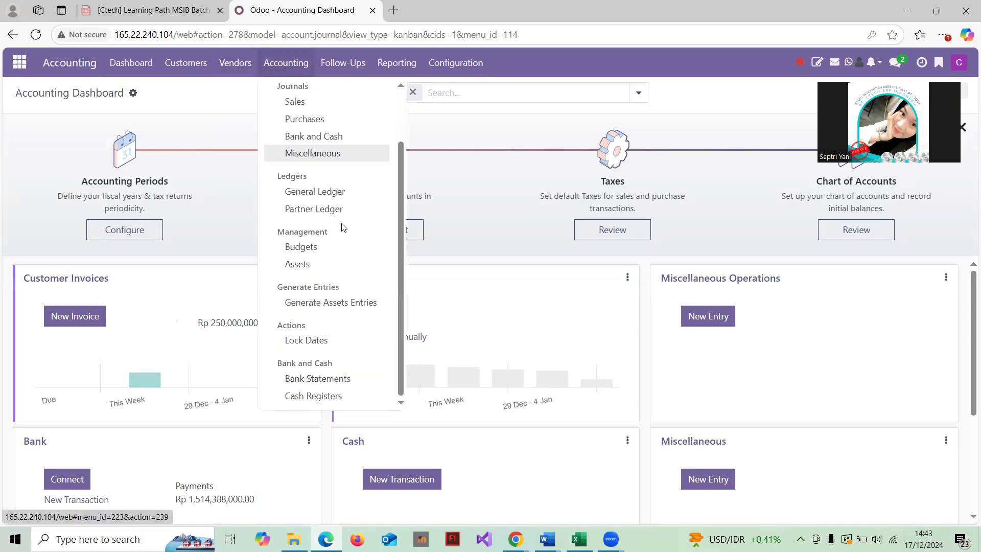
scroll(342, 228, up, 2)
click(466, 63)
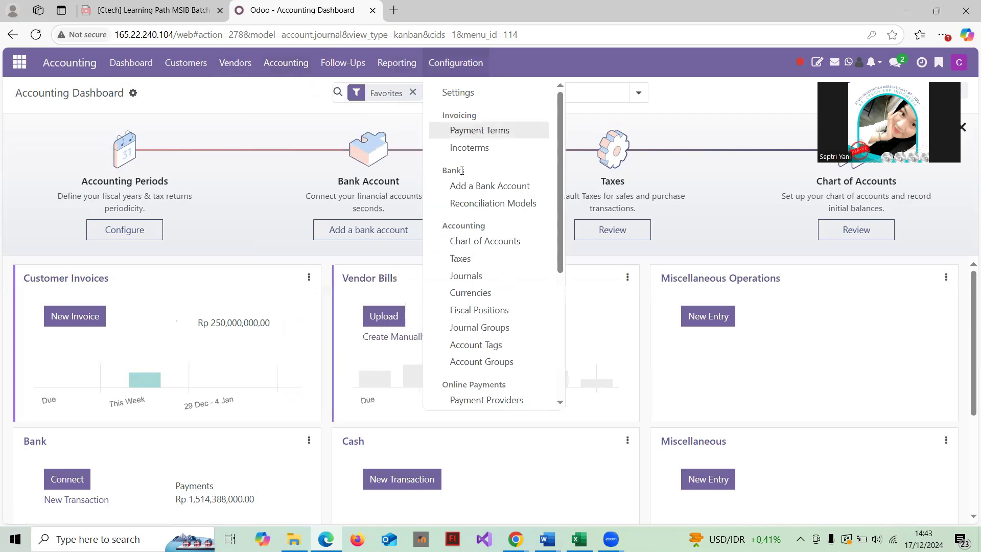
scroll(446, 185, down, 2)
click(486, 206)
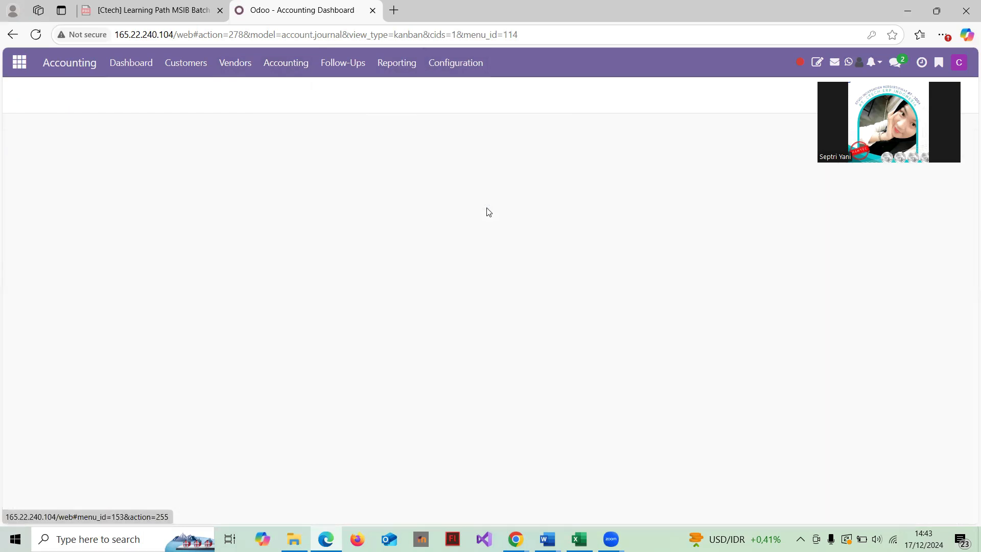
Test-import 01. CoA .csv into the Chart of Accounts, then return to the account list
click(140, 95)
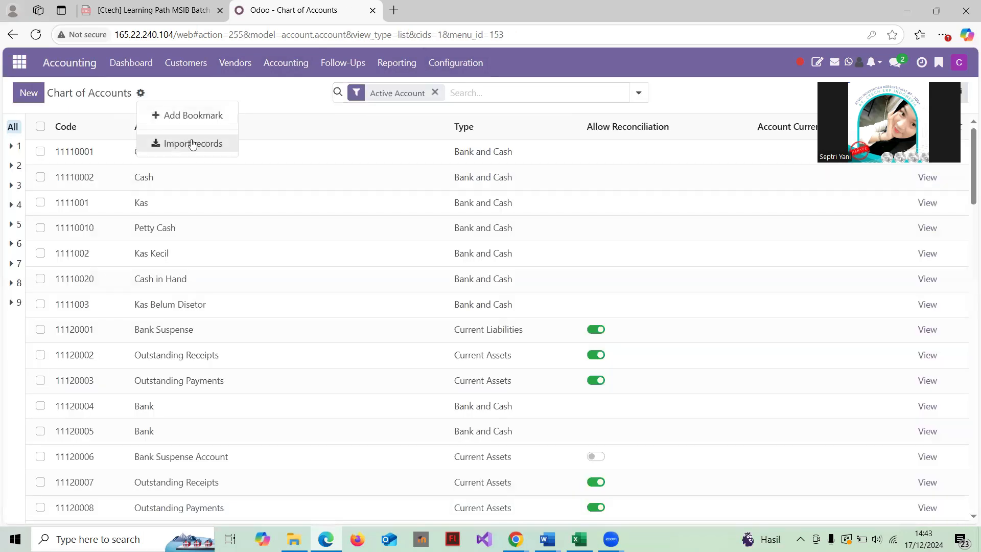
click(192, 143)
click(64, 94)
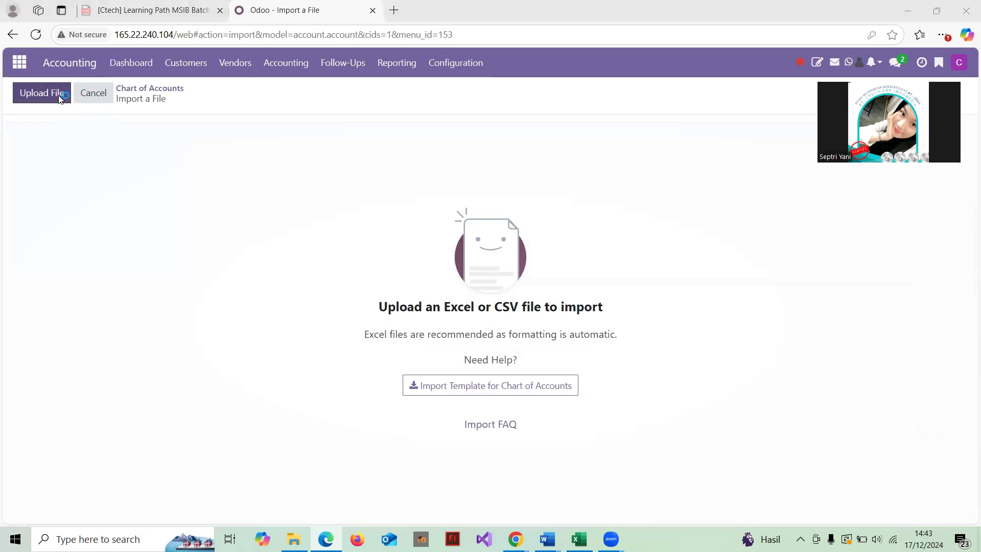
click(223, 91)
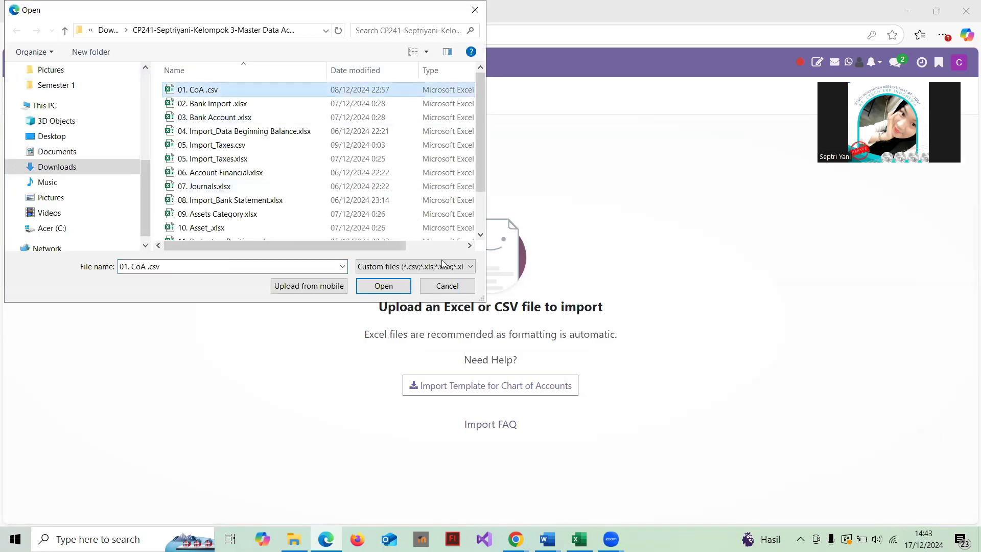
click(384, 286)
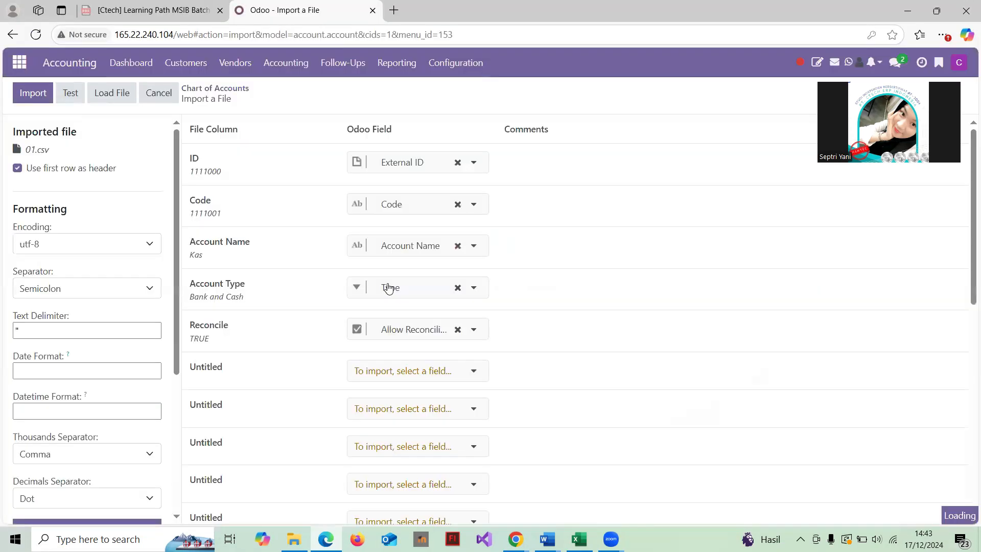
click(71, 92)
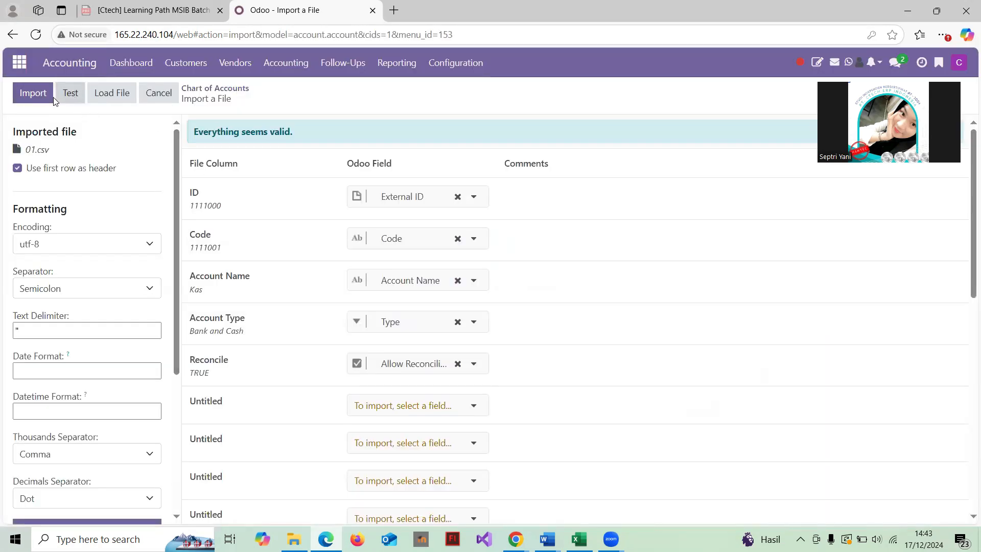
click(215, 89)
Review the Chart of Accounts, then open the Asset Category list
scroll(300, 300, down, 10)
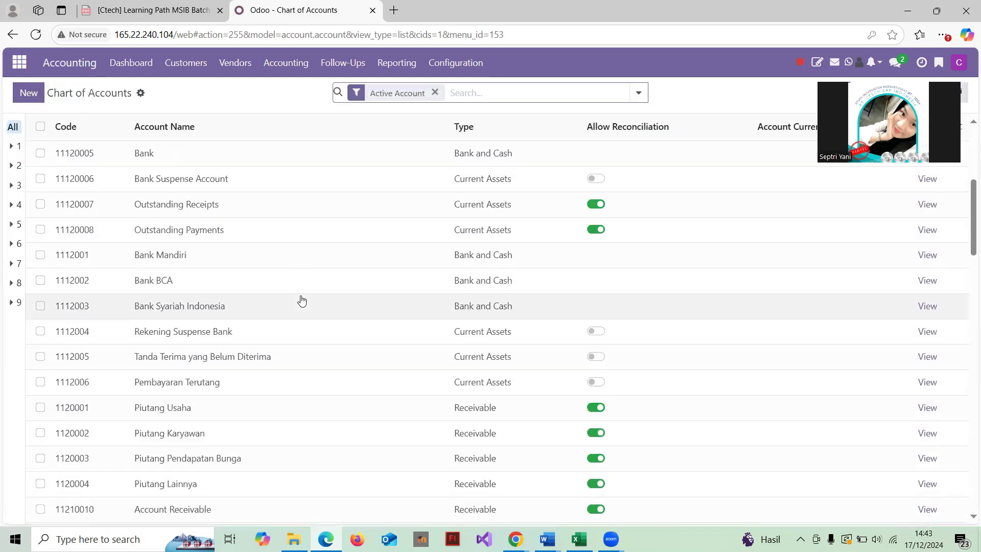
scroll(302, 301, up, 5)
scroll(302, 301, up, 5)
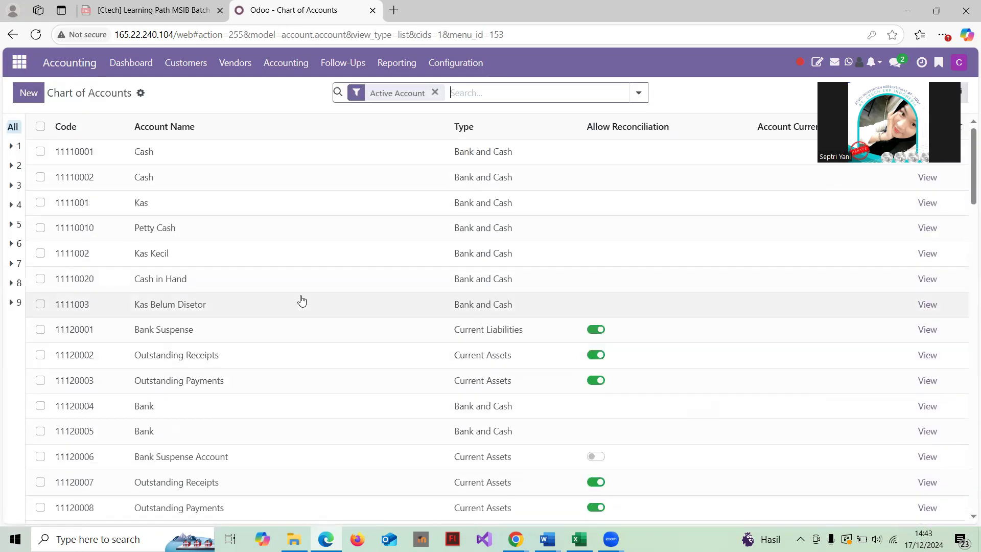
scroll(302, 301, down, 4)
scroll(302, 300, down, 15)
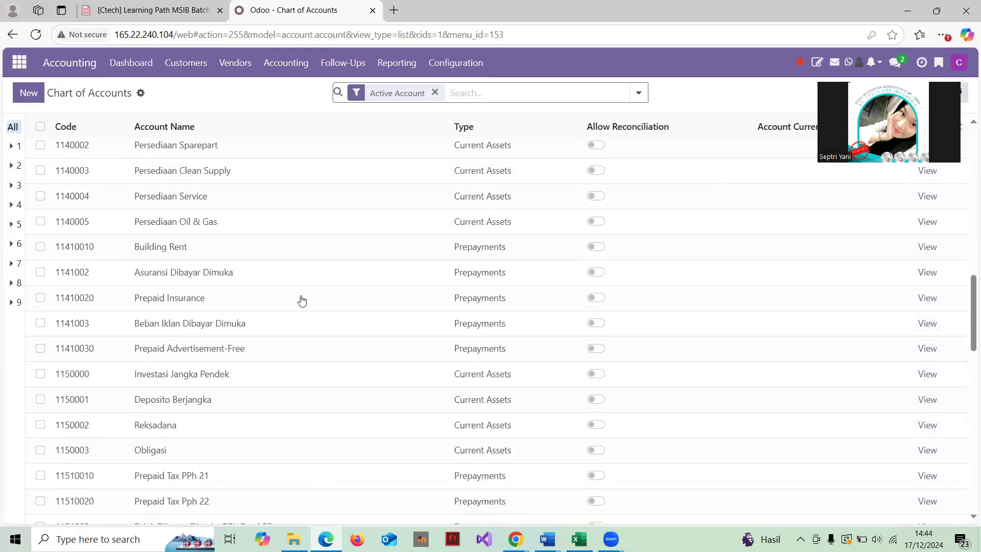
scroll(302, 301, down, 10)
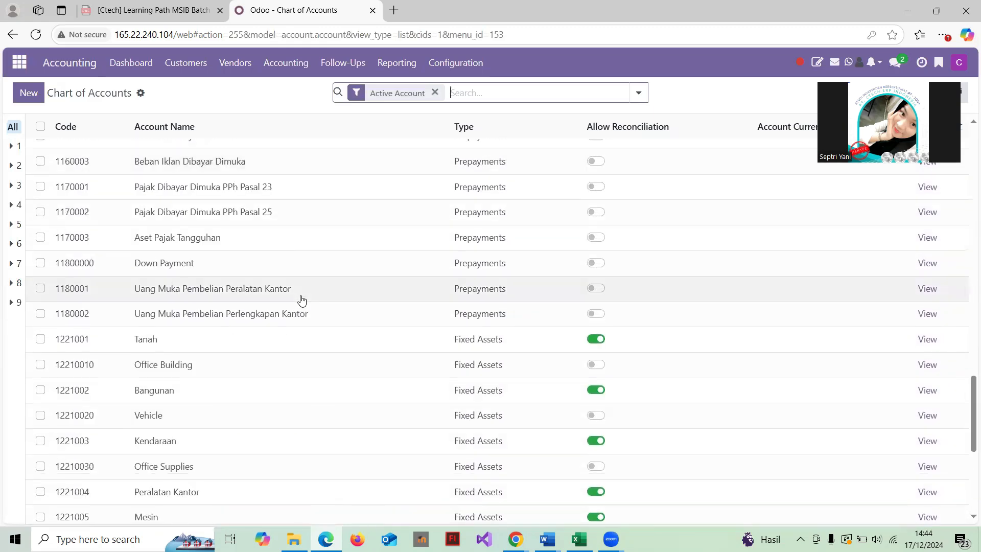
scroll(302, 301, up, 20)
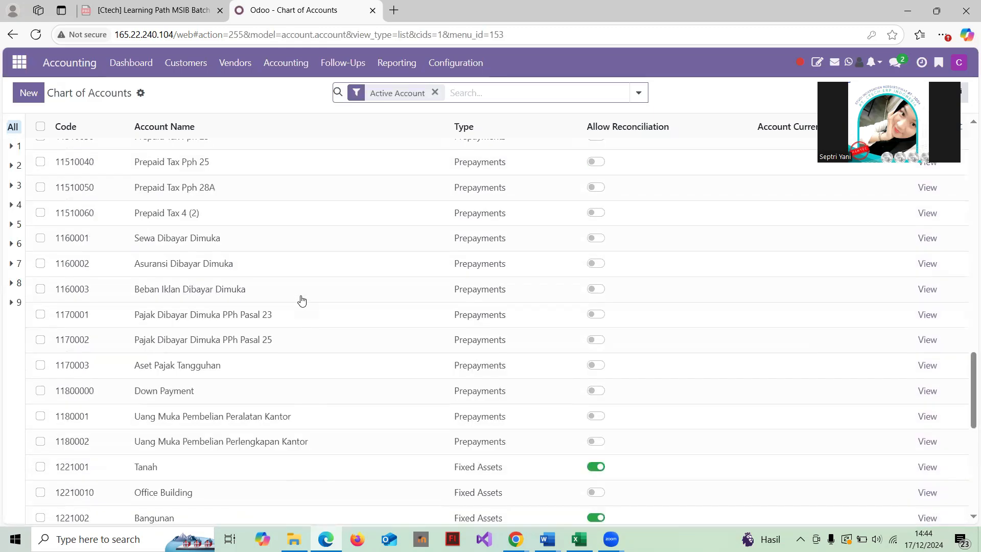
scroll(302, 301, up, 7)
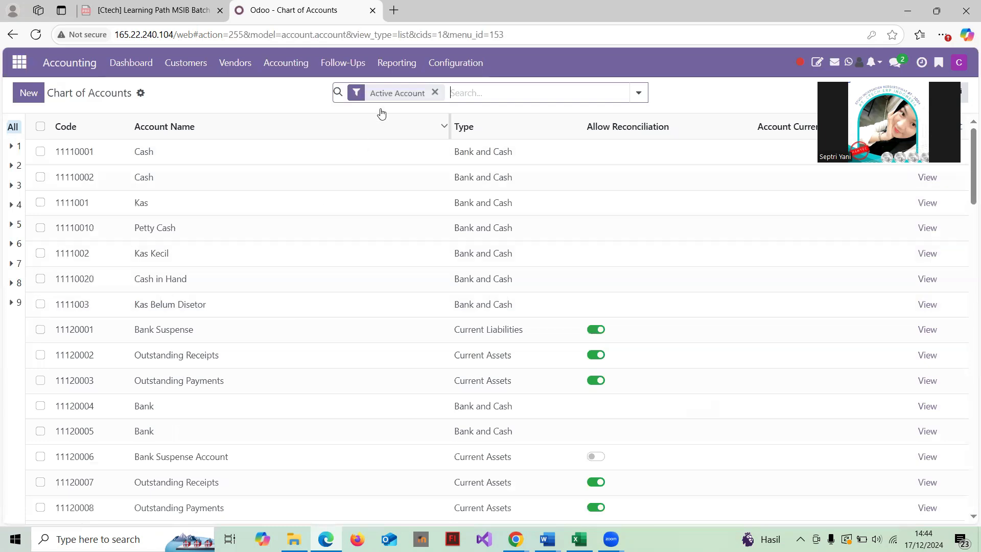
click(280, 64)
mouse_move(456, 63)
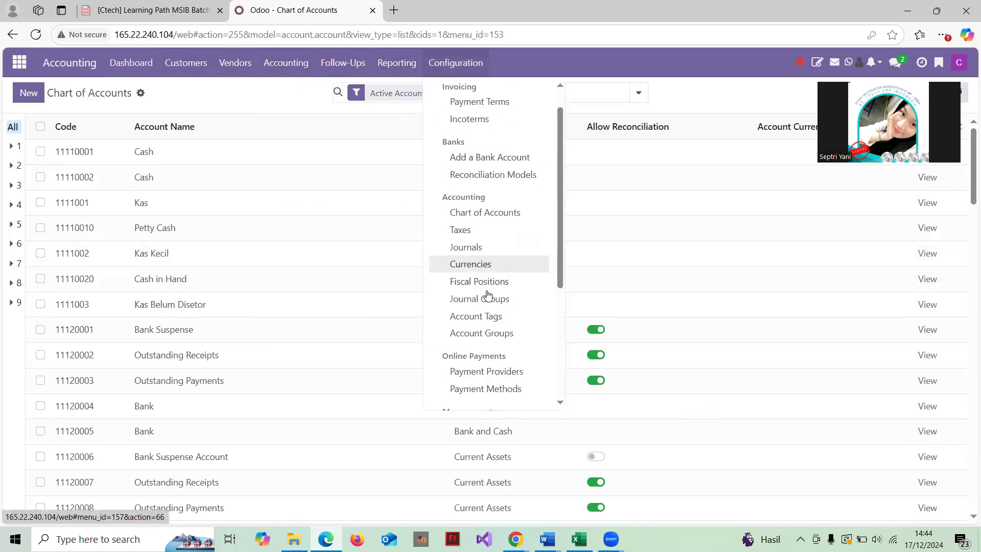
scroll(488, 296, down, 4)
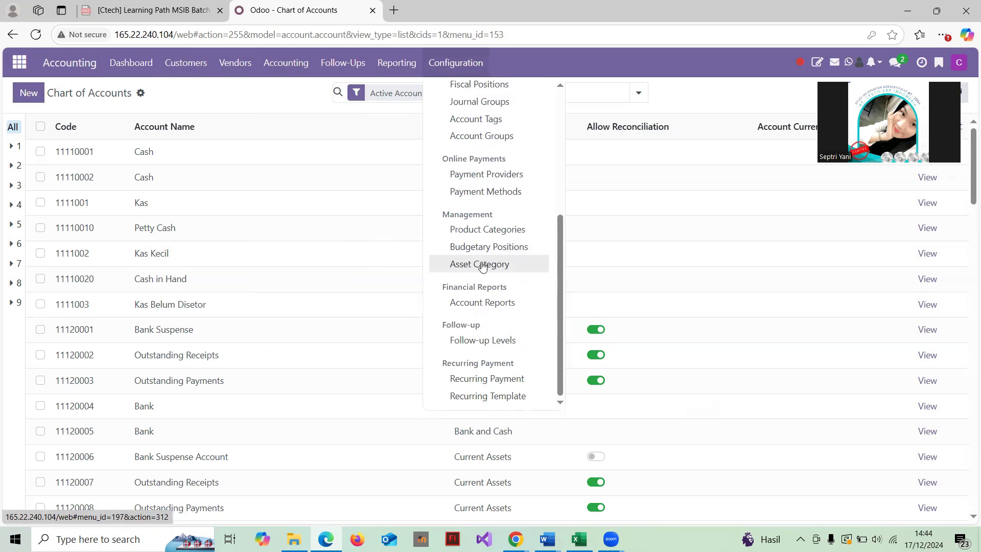
click(482, 266)
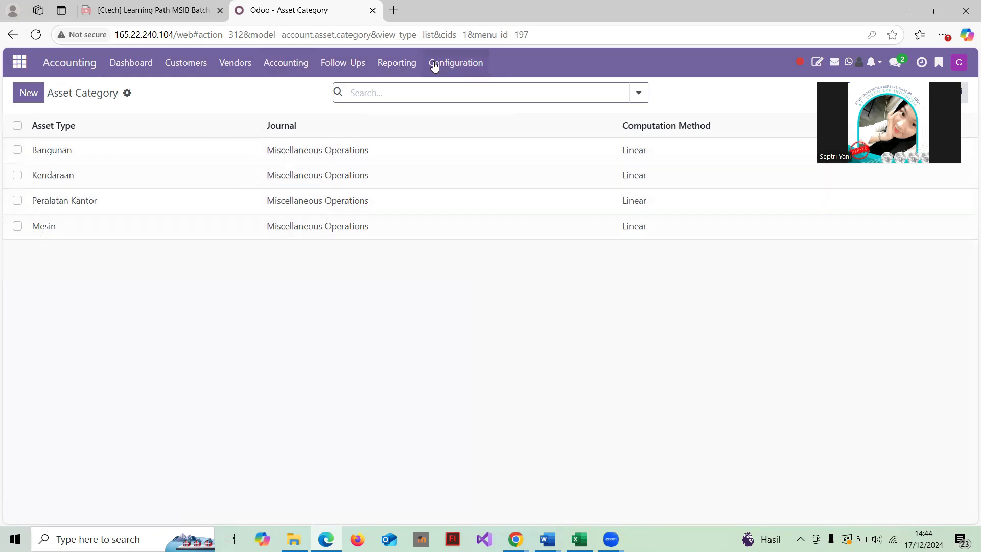
Open the Assets Analysis report for Bangunan, Kendaraan, Peralatan Kantor and Mesin
click(454, 64)
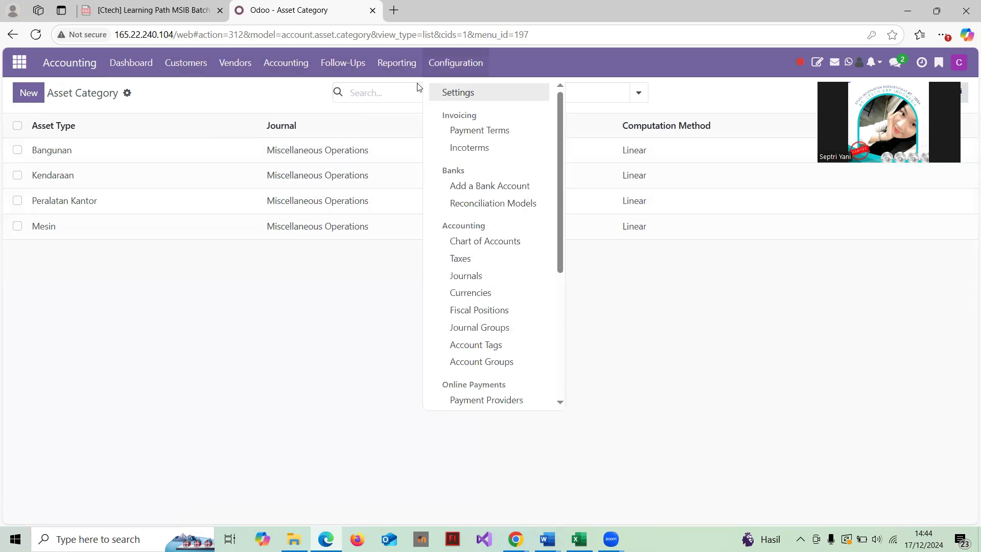
mouse_move(401, 67)
scroll(438, 263, down, 2)
scroll(438, 263, up, 1)
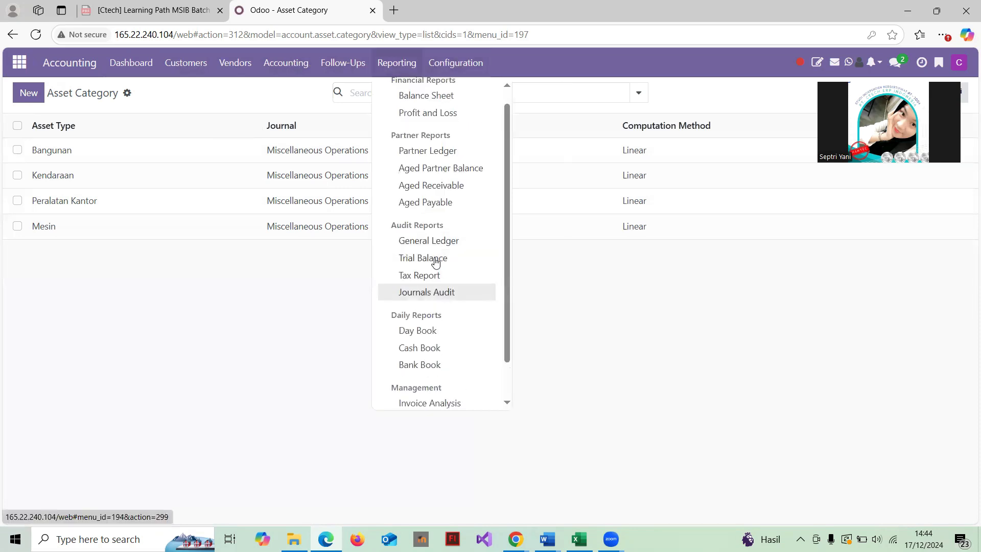
scroll(437, 307, down, 1)
click(434, 396)
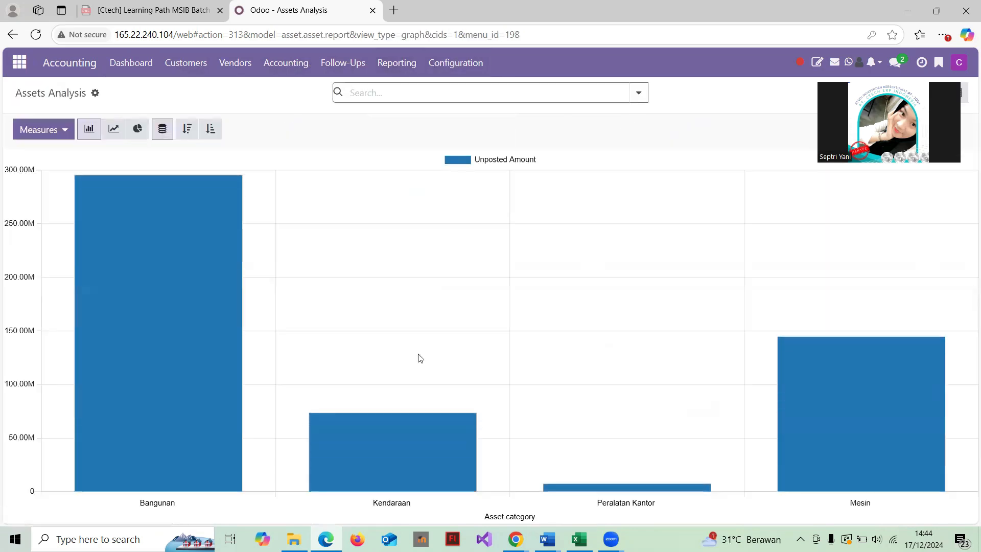
Open the list of the company's assets under Accounting > Assets
click(282, 62)
scroll(305, 265, down, 1)
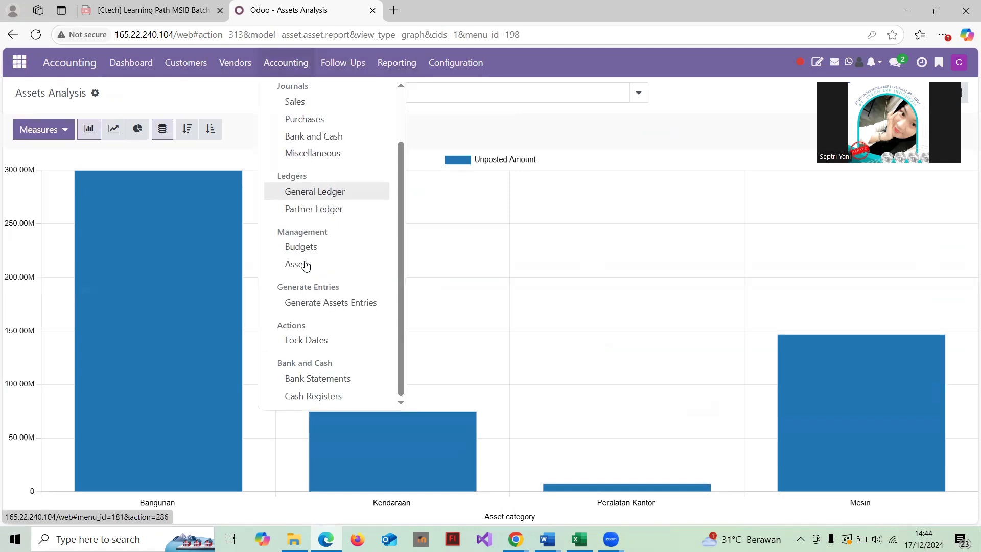
scroll(305, 264, up, 1)
scroll(306, 265, down, 1)
click(306, 264)
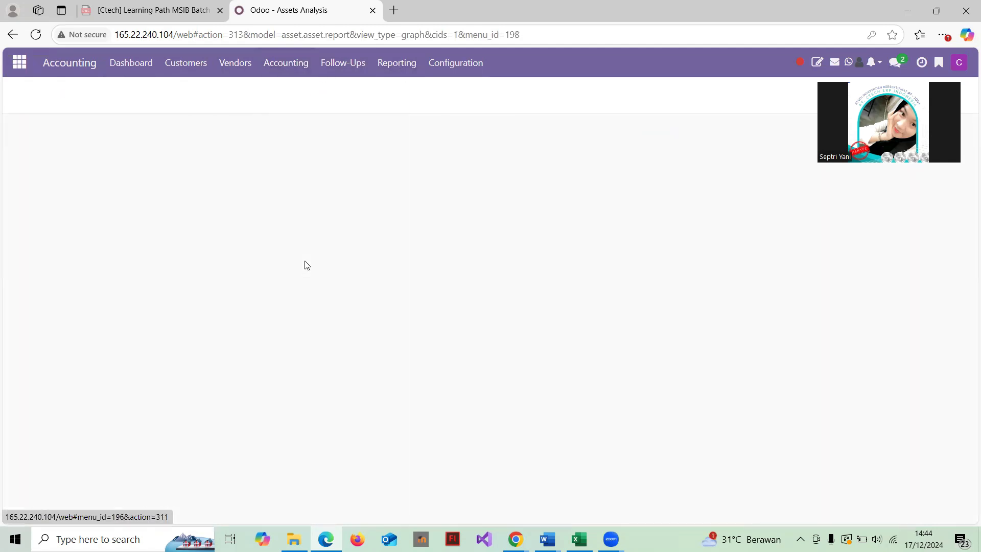
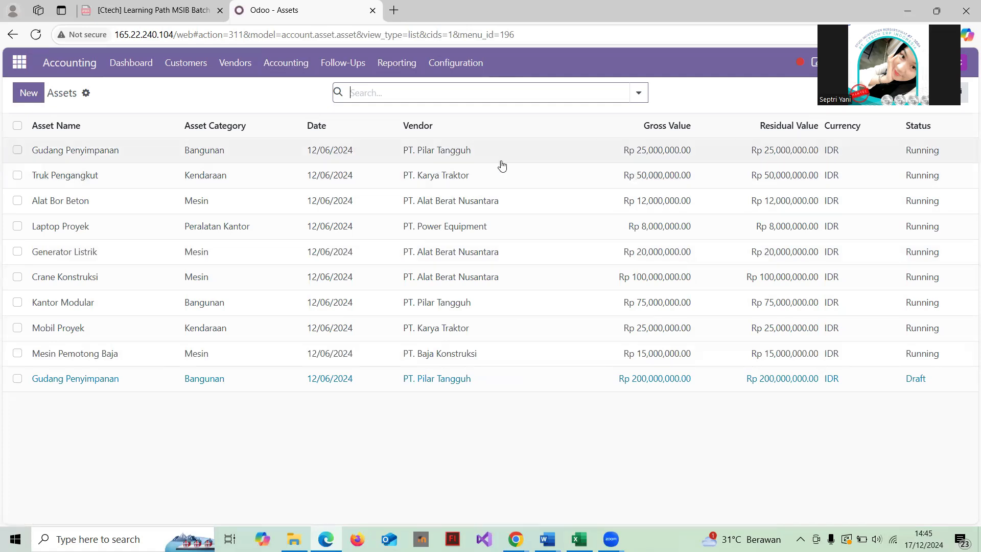
Check the Gudang Penyimpanan asset, return to the Assets list, and open the Accounting menu
click(486, 154)
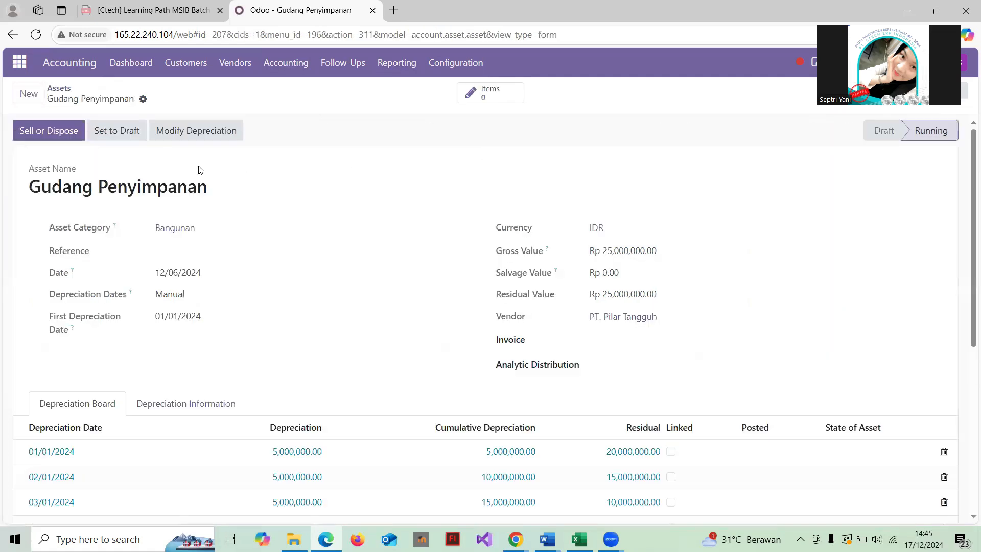
click(57, 89)
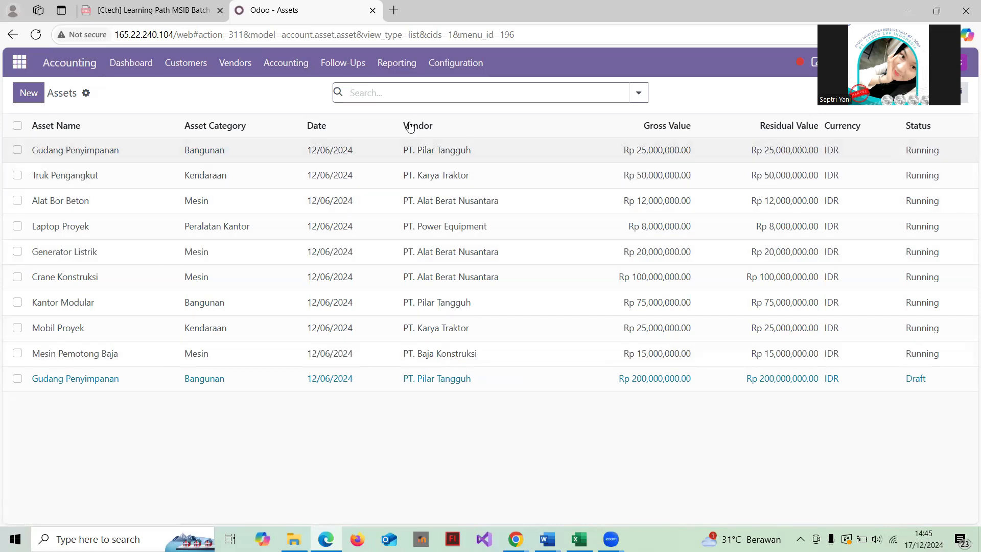
click(289, 71)
mouse_move(345, 77)
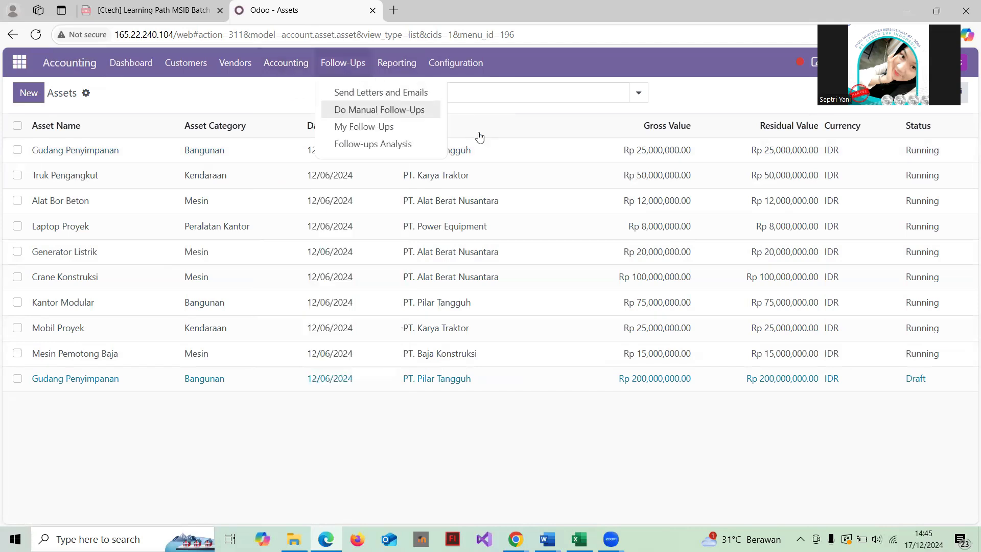
click(293, 106)
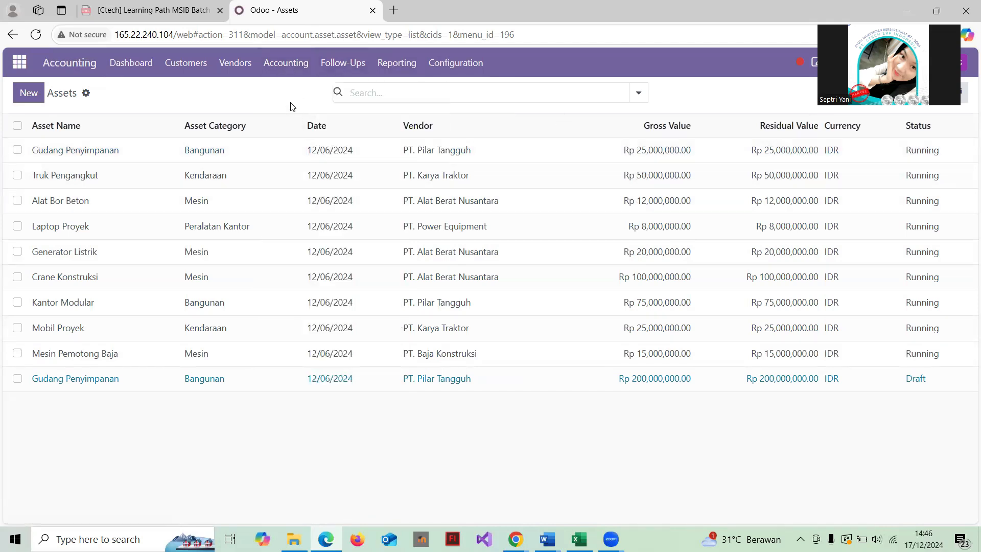
click(282, 68)
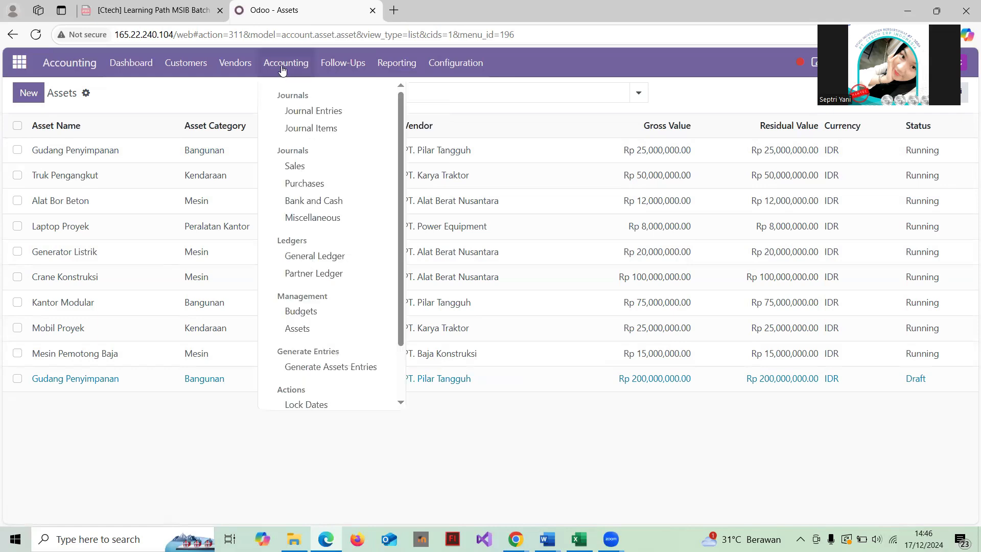
Open the Journal Entries list and review vendor payment entry PBNK1/2024/00006
click(325, 112)
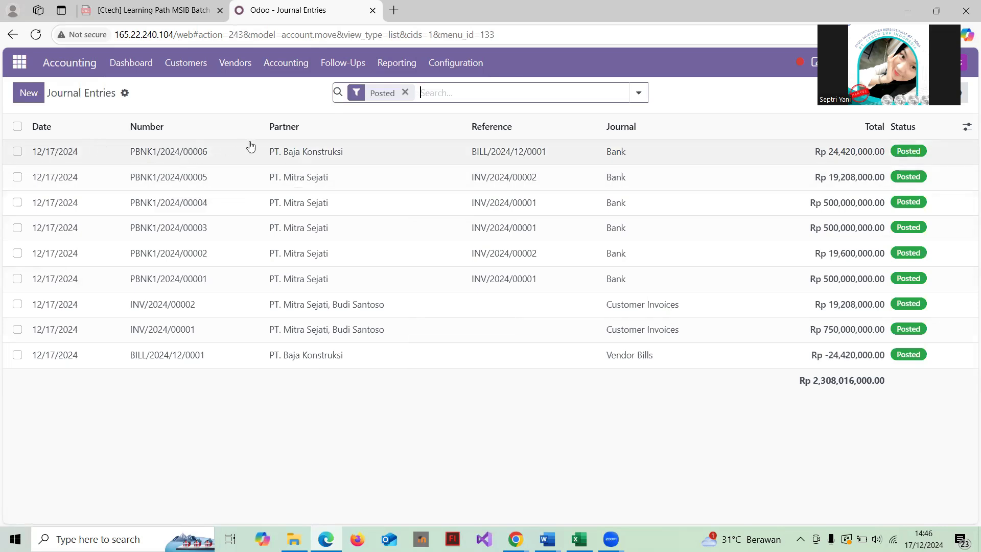
click(278, 159)
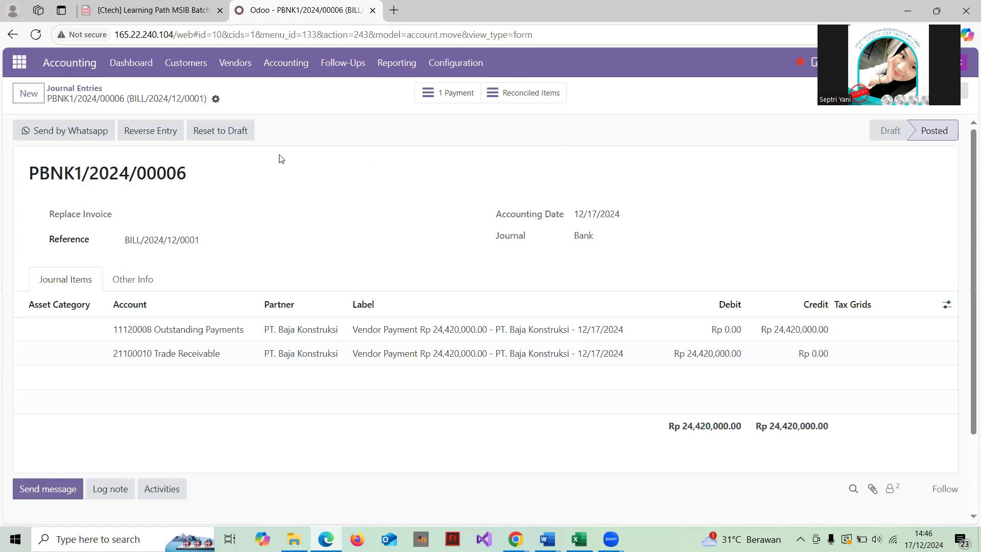
scroll(279, 159, down, 1)
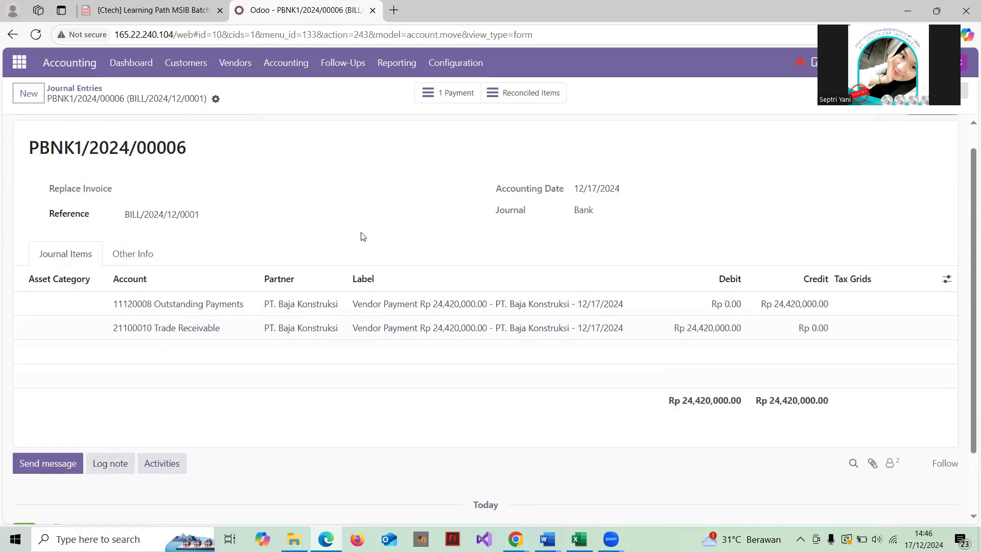
scroll(362, 234, down, 2)
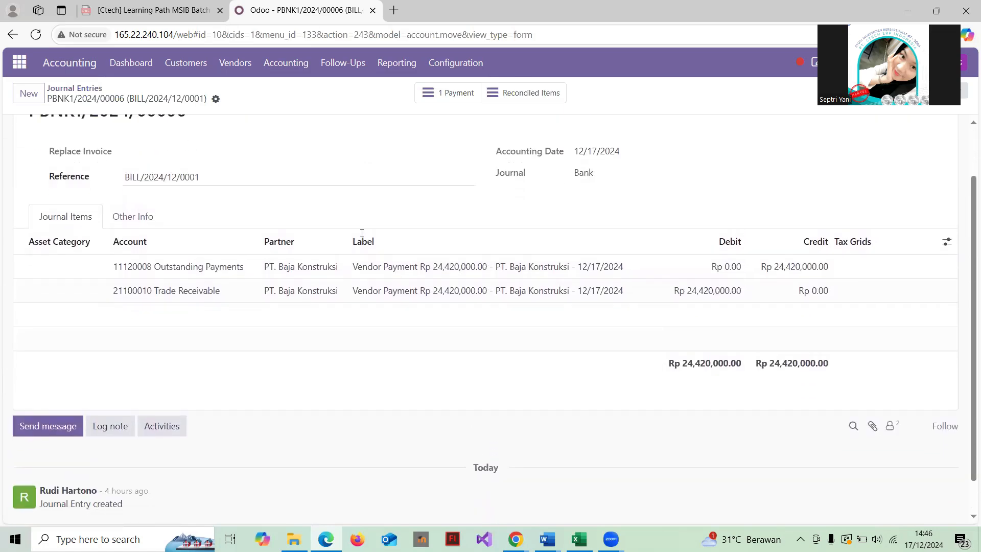
scroll(361, 234, up, 2)
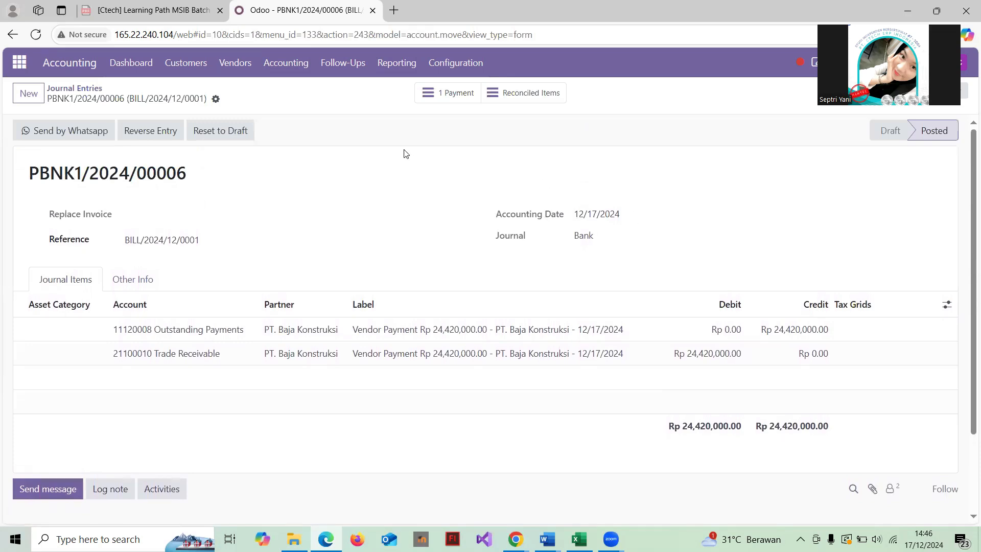
scroll(403, 151, down, 2)
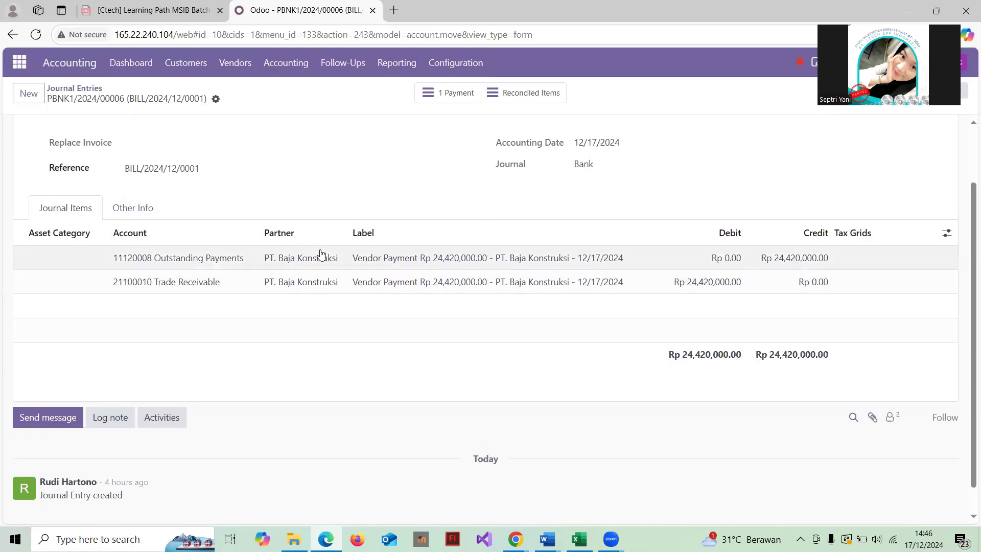
scroll(375, 266, down, 1)
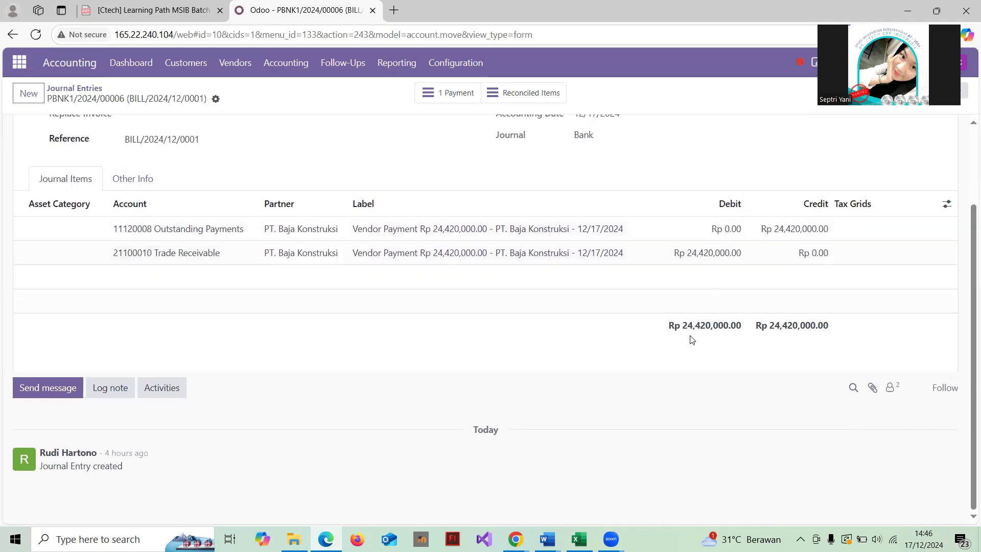
scroll(517, 263, up, 1)
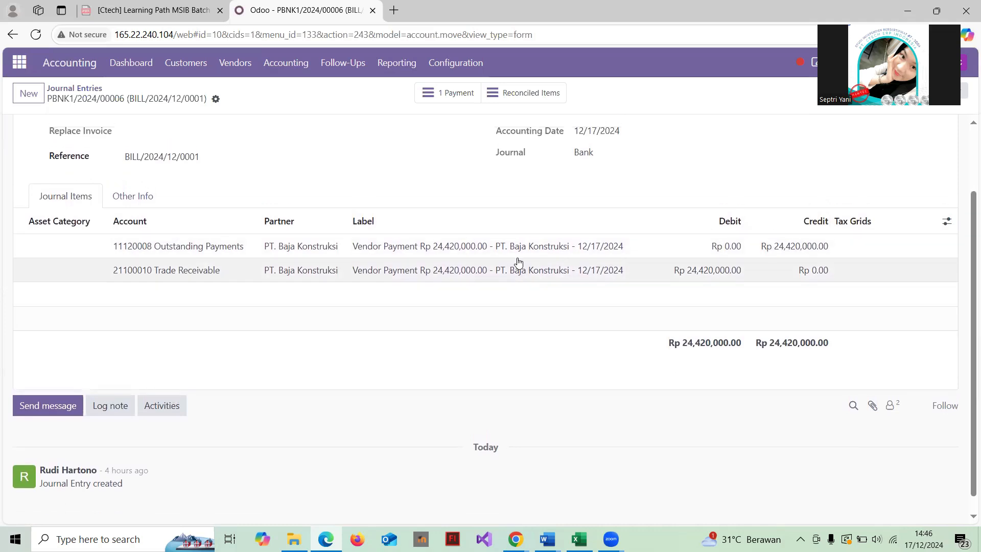
scroll(518, 262, down, 1)
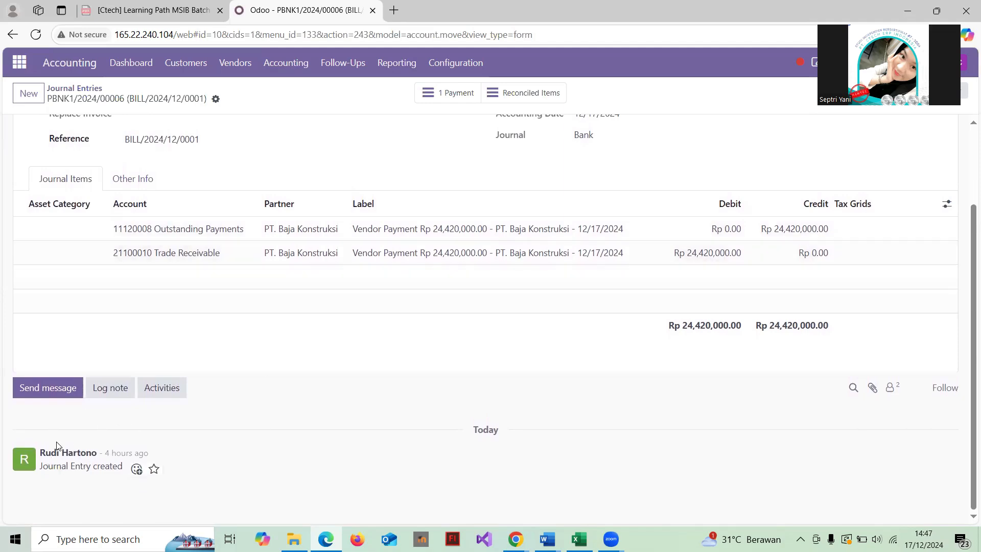
scroll(354, 153, up, 3)
click(87, 89)
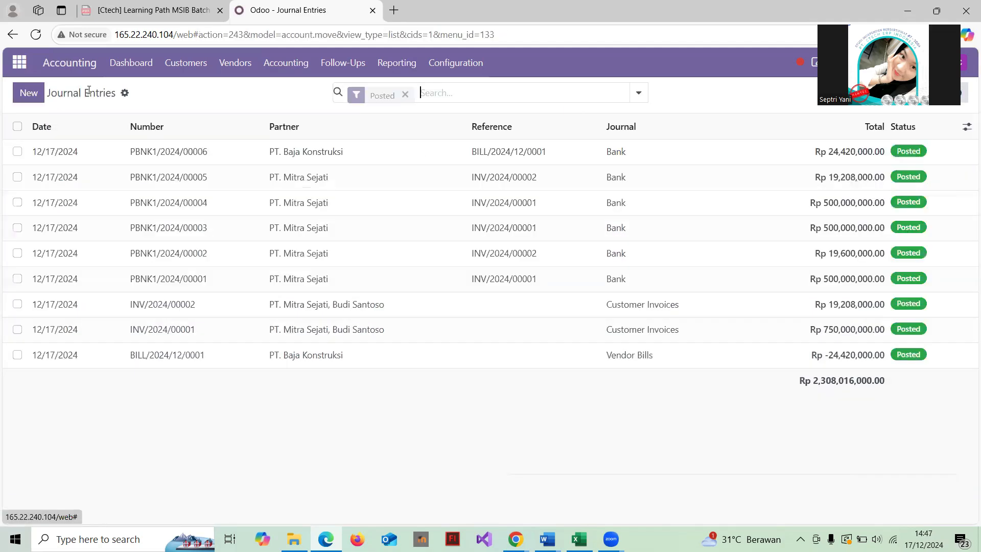
click(313, 176)
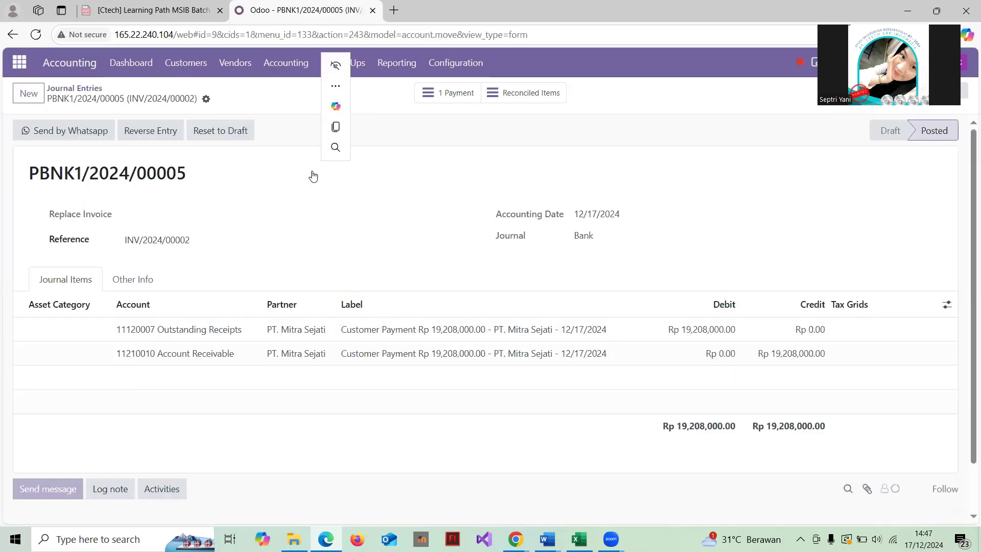
scroll(419, 235, down, 1)
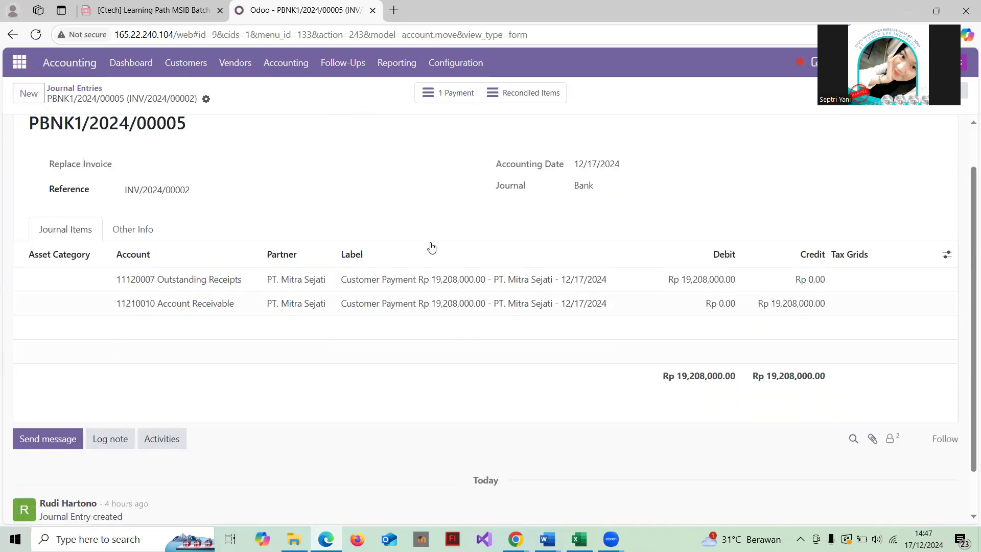
scroll(431, 242, up, 1)
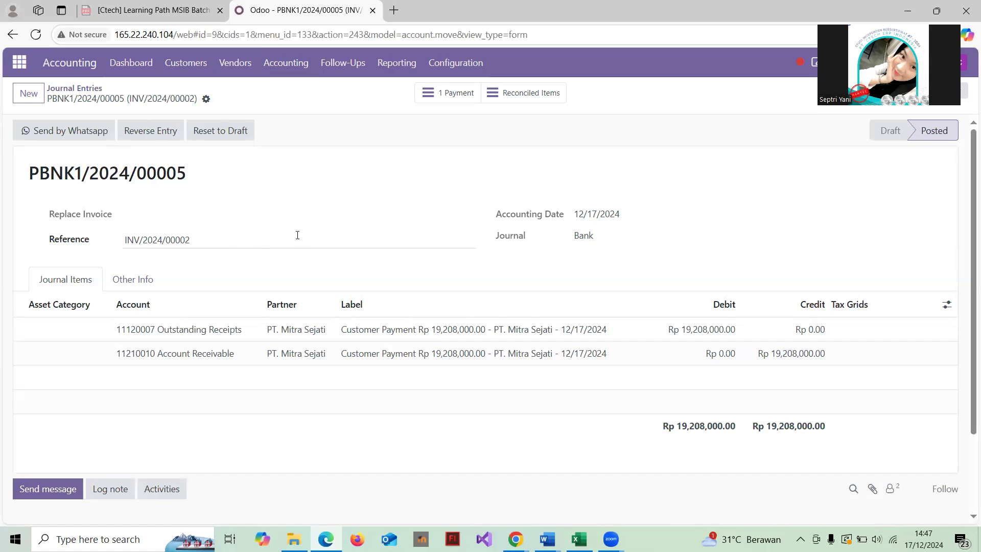
scroll(297, 235, down, 2)
scroll(334, 231, up, 1)
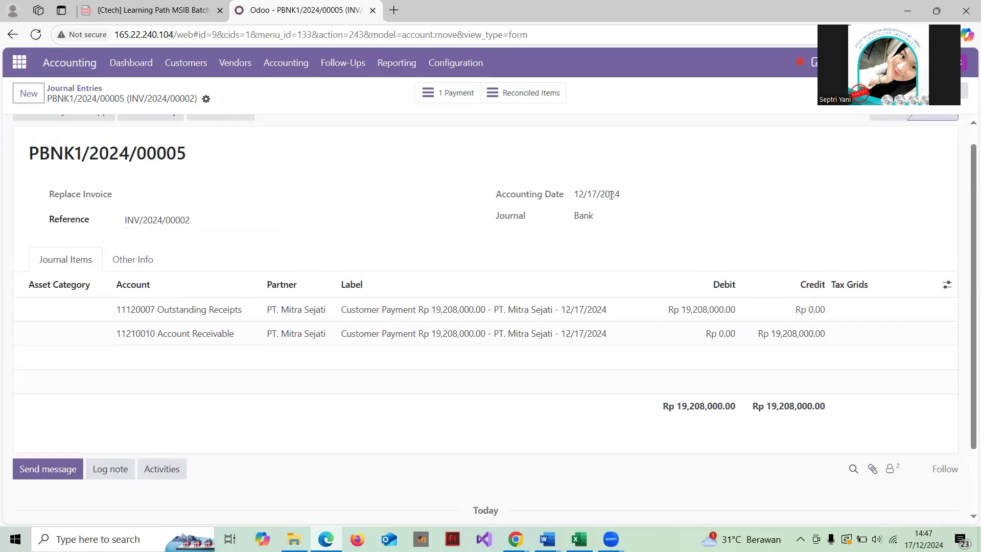
scroll(416, 308, down, 1)
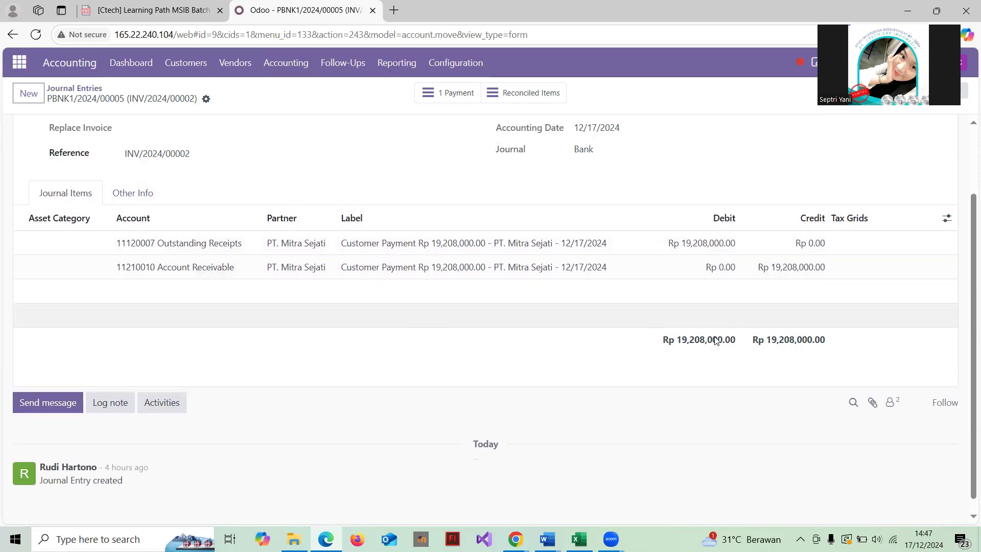
click(82, 87)
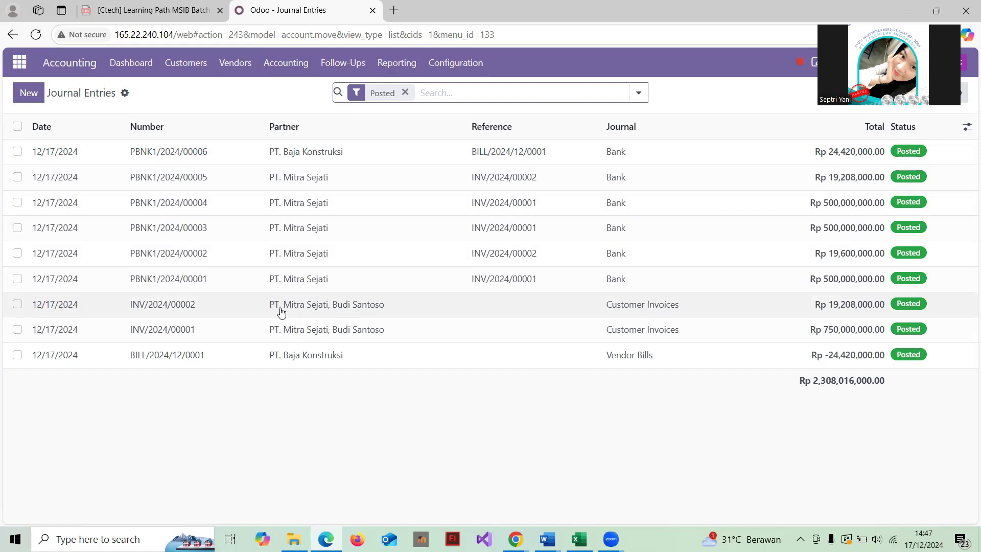
Review invoice INV/2024/00002's journal items and chatter history, then return to Journal Entries
click(362, 309)
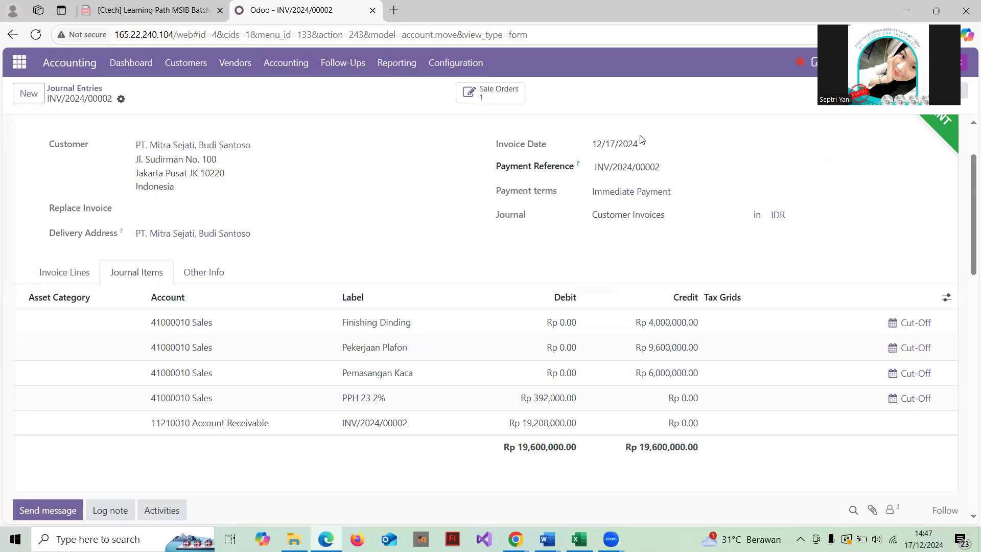
scroll(390, 153, down, 2)
scroll(390, 153, up, 4)
scroll(390, 154, down, 2)
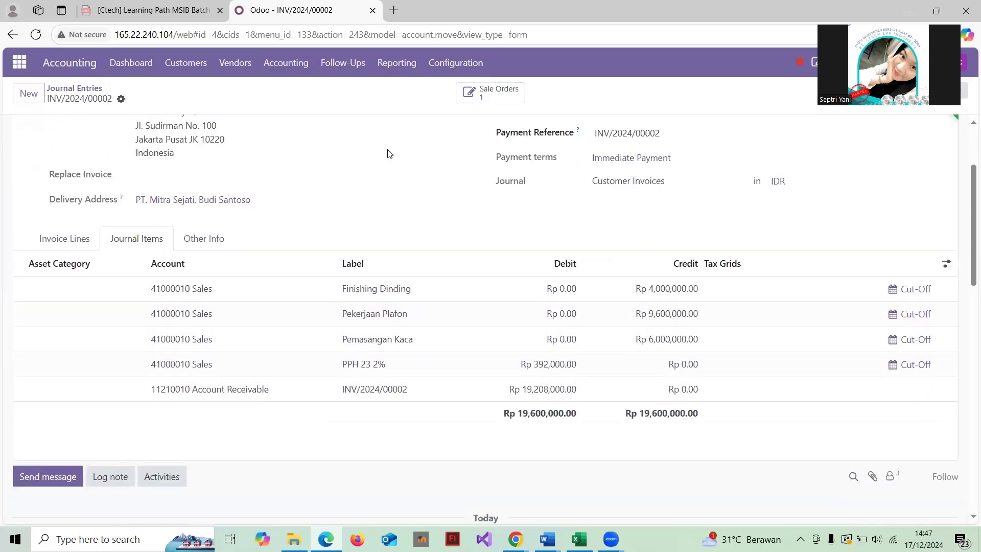
scroll(390, 154, up, 2)
scroll(390, 153, down, 2)
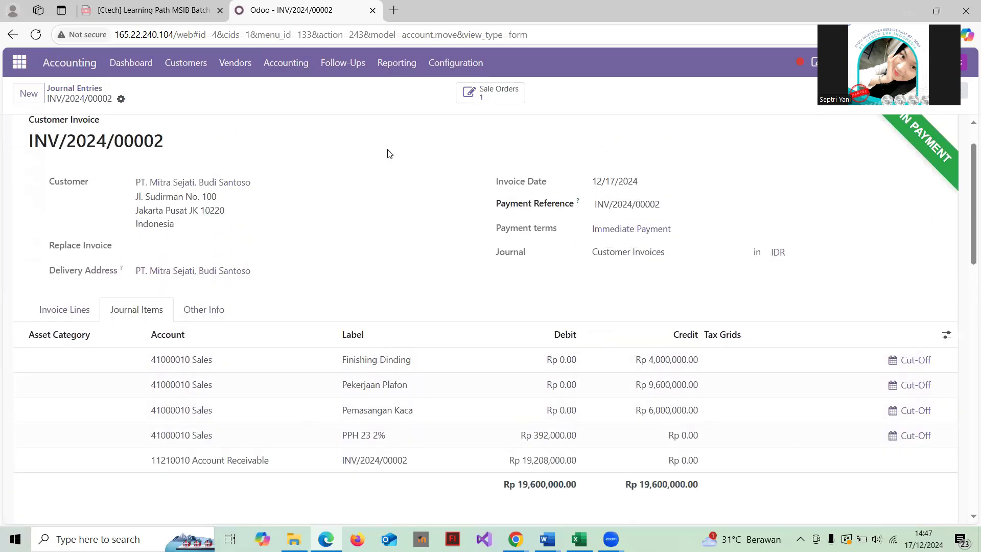
scroll(390, 153, up, 2)
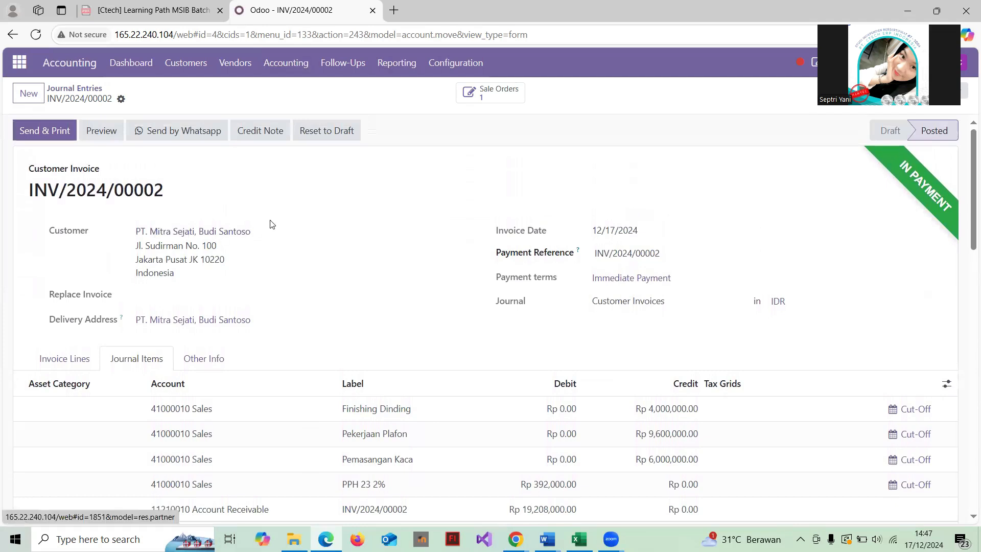
scroll(398, 215, down, 2)
scroll(398, 216, up, 1)
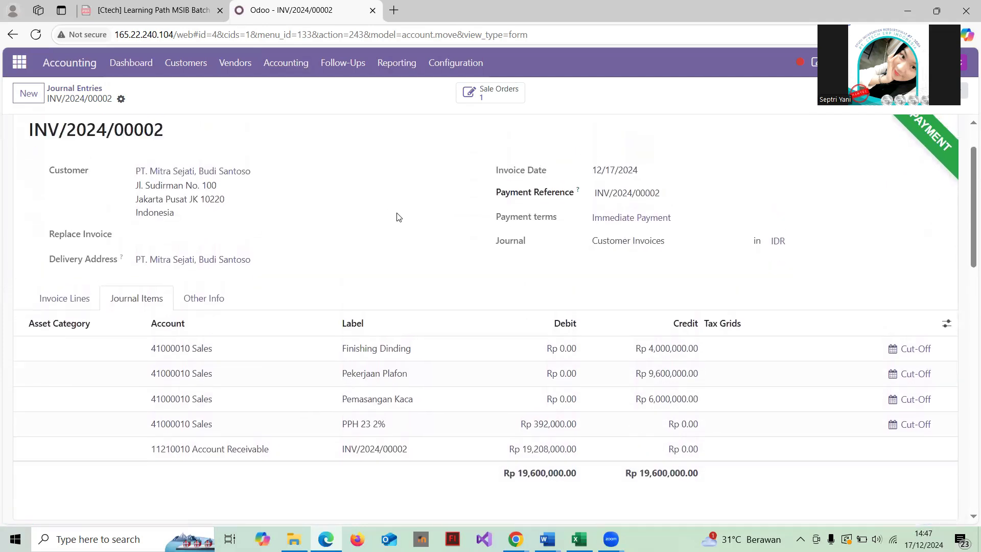
scroll(431, 220, up, 1)
scroll(430, 220, down, 2)
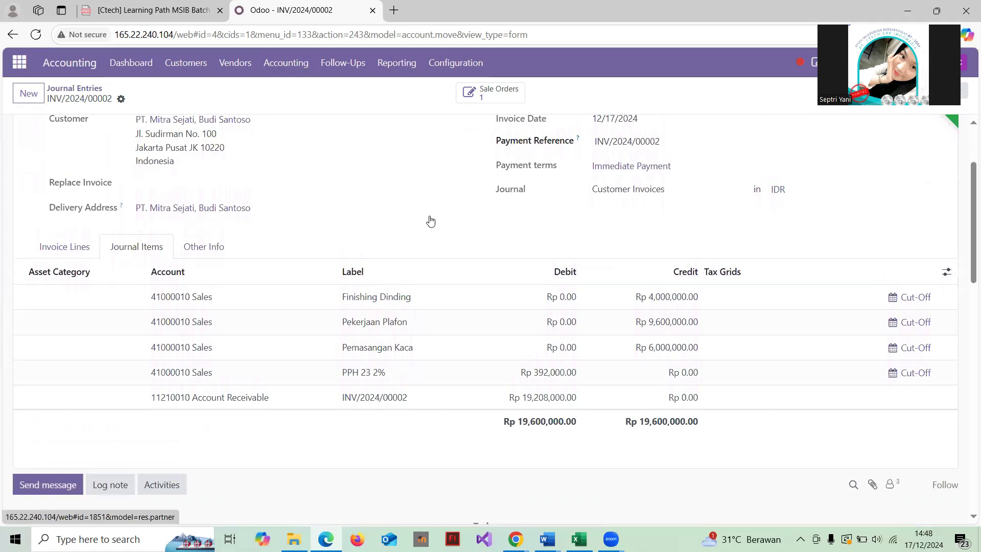
scroll(430, 221, up, 2)
scroll(430, 220, down, 1)
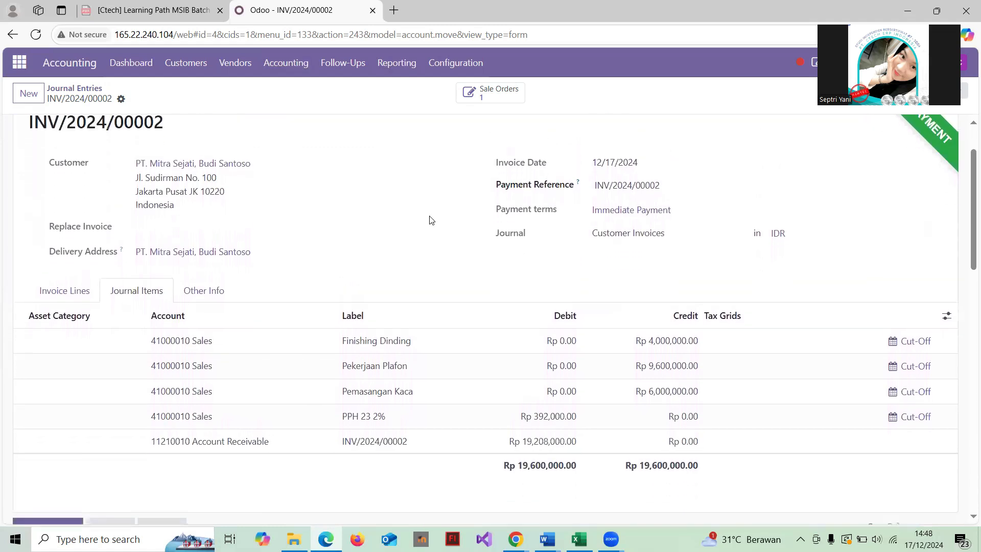
scroll(418, 206, down, 3)
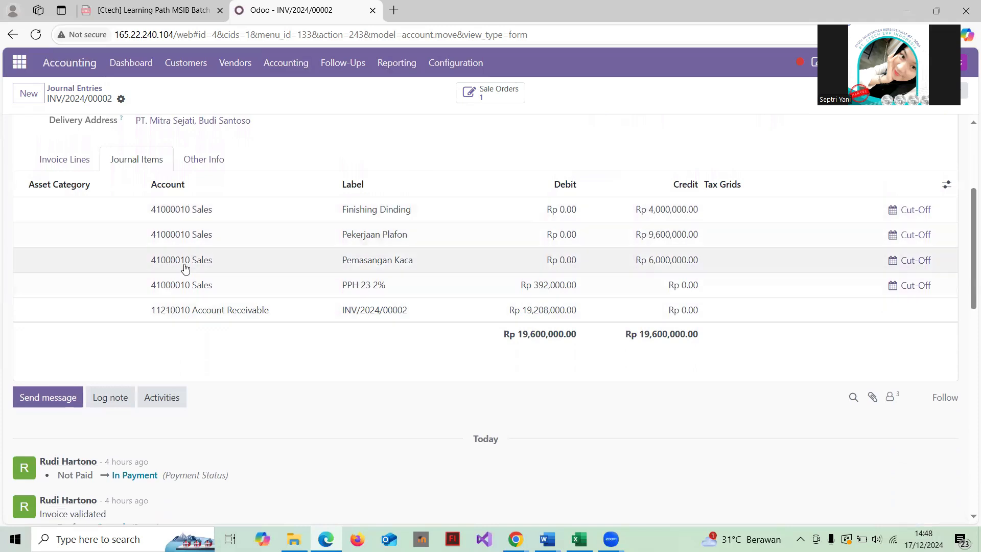
scroll(381, 217, up, 3)
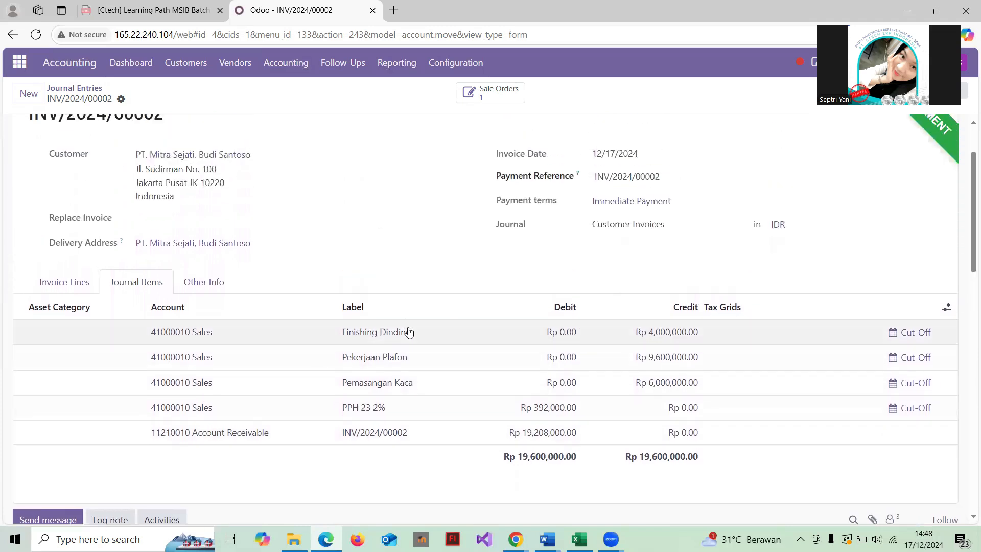
scroll(409, 332, down, 2)
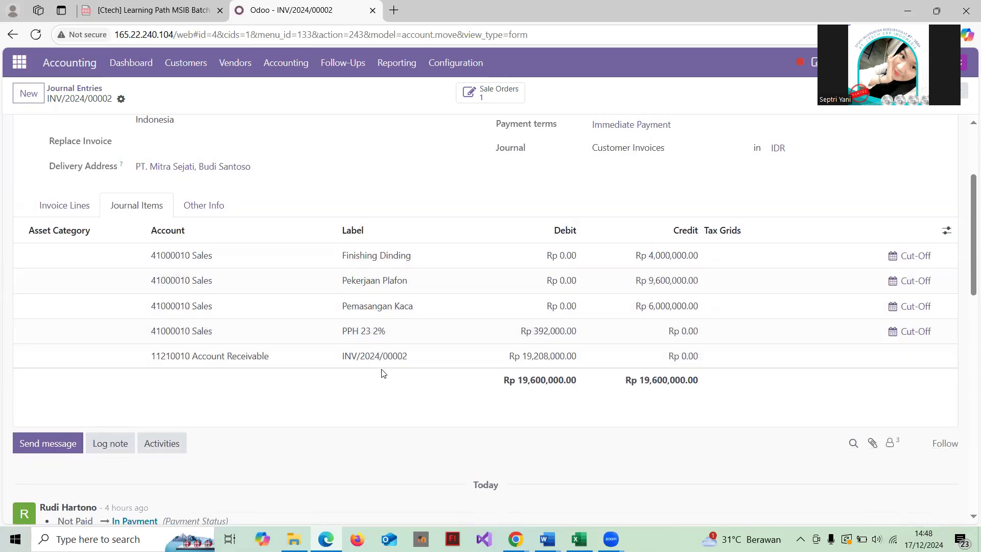
scroll(389, 258, up, 1)
scroll(389, 261, up, 1)
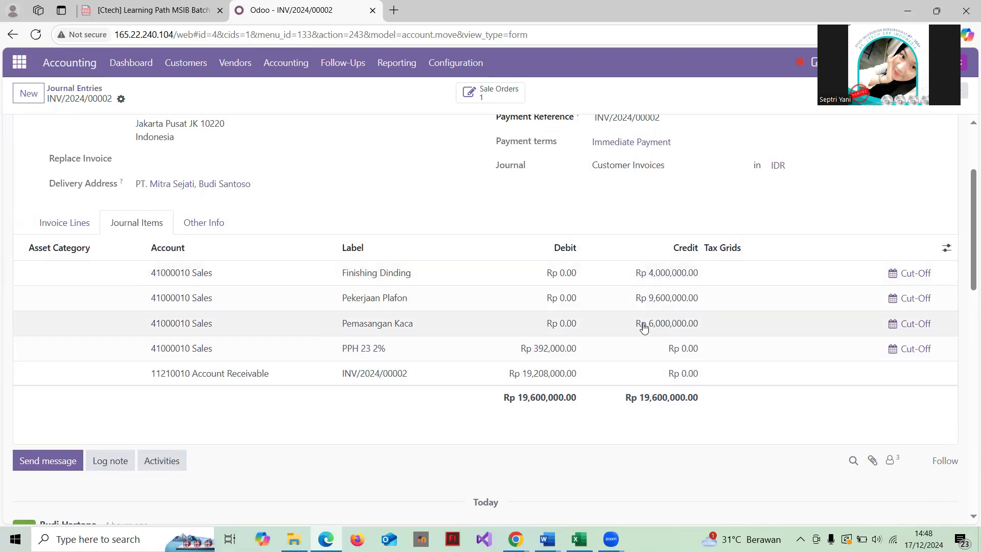
scroll(638, 335, down, 2)
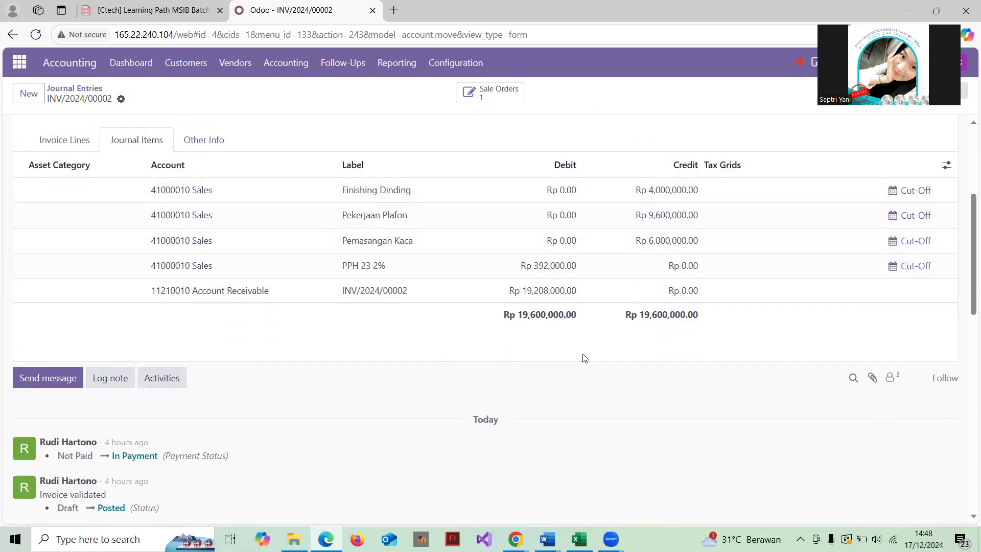
scroll(528, 317, down, 4)
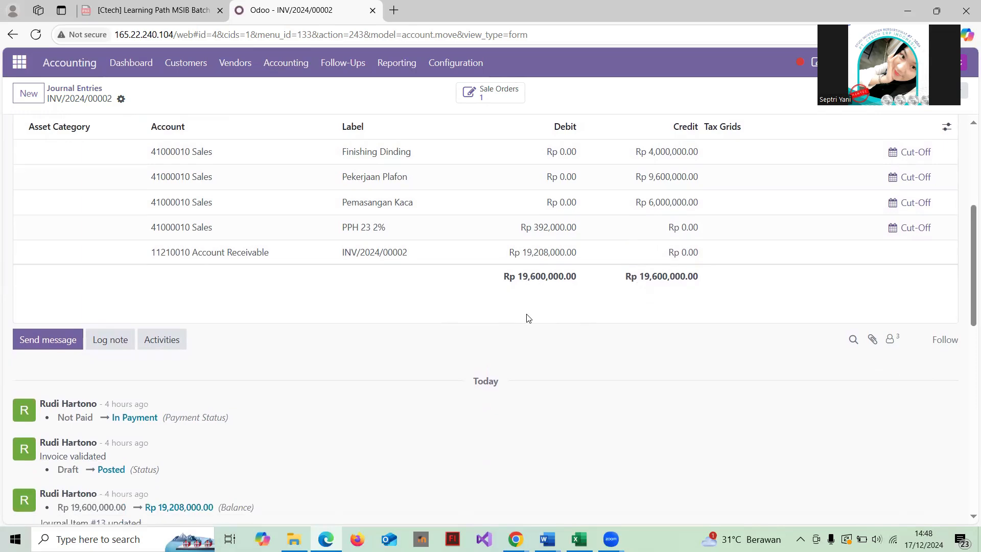
scroll(529, 318, down, 2)
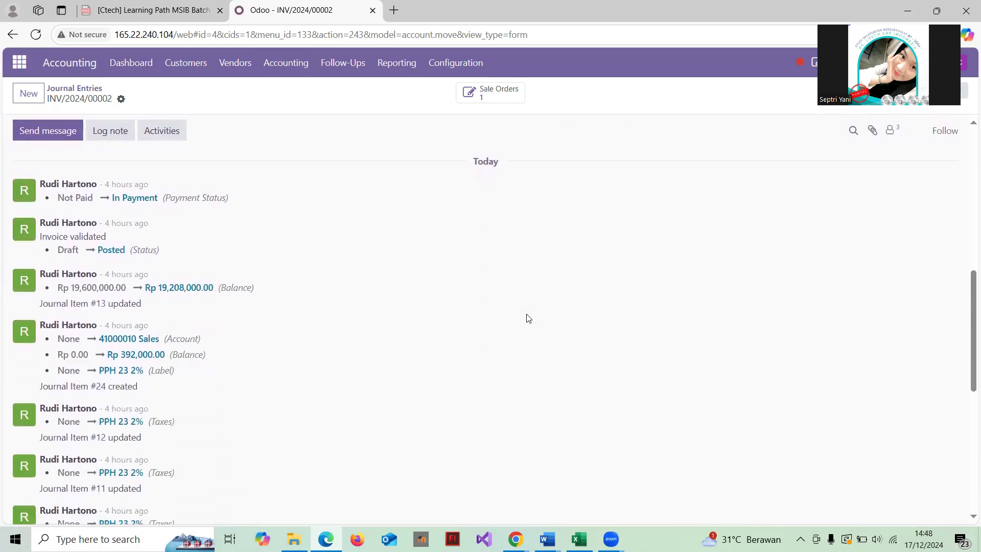
scroll(528, 318, down, 4)
scroll(528, 318, down, 4)
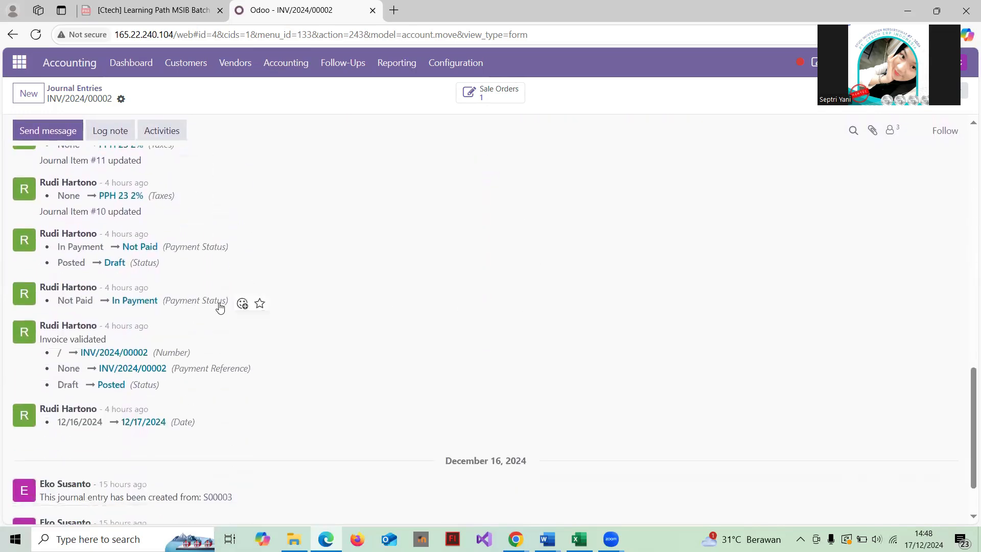
scroll(210, 302, up, 1)
scroll(209, 306, down, 3)
scroll(209, 305, up, 6)
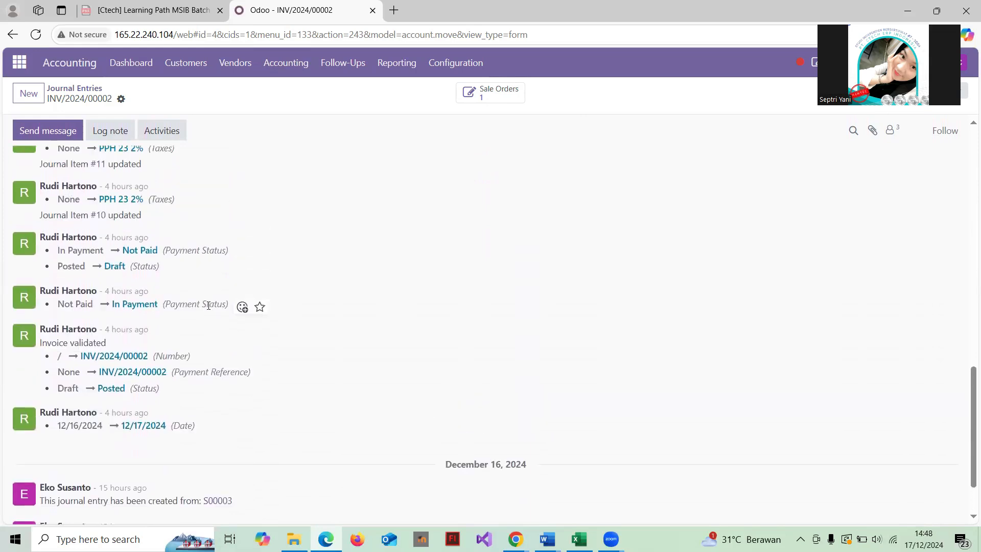
scroll(209, 306, up, 10)
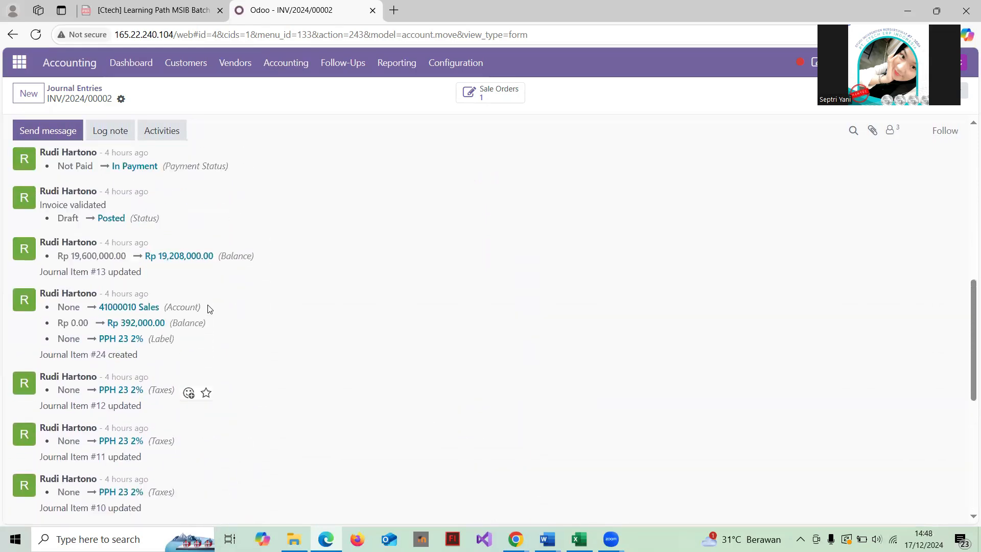
scroll(209, 306, up, 3)
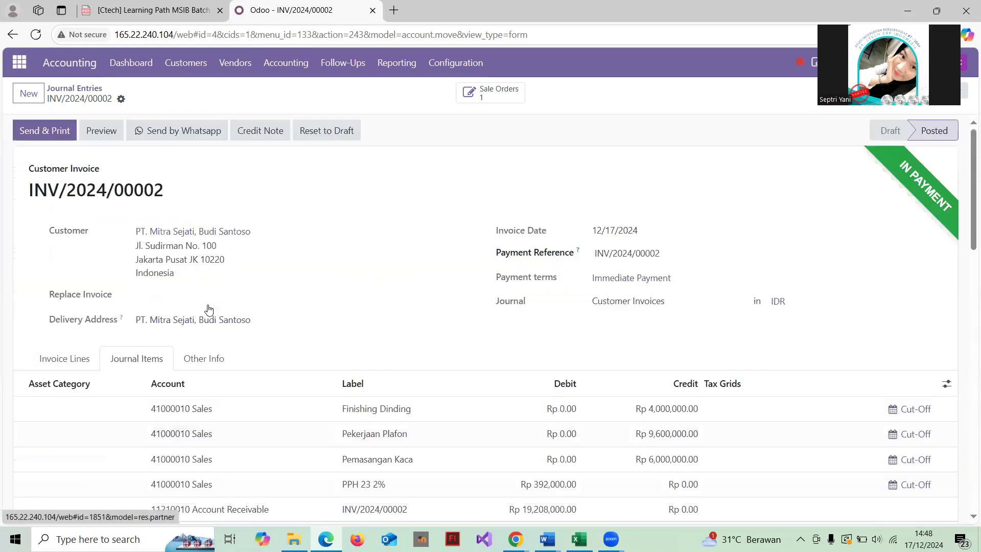
click(75, 88)
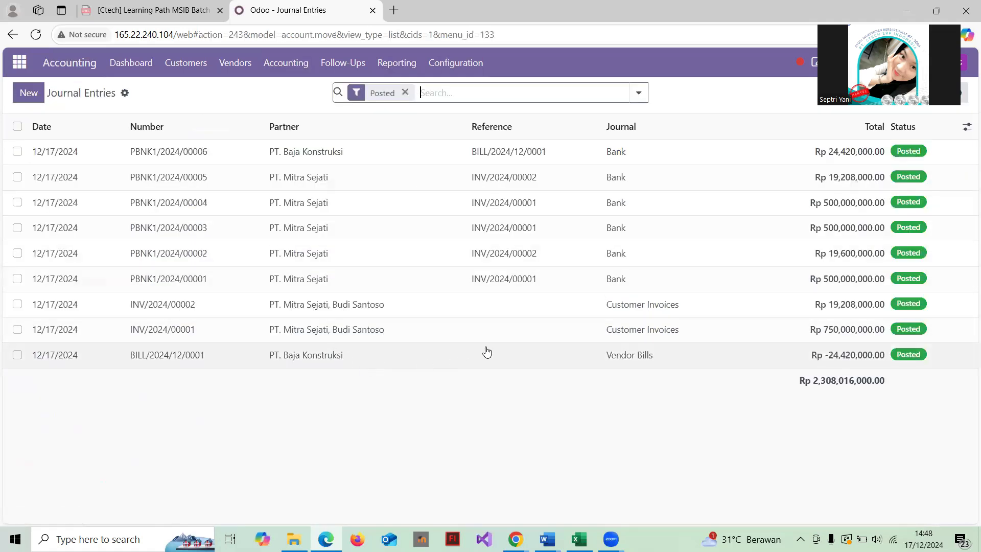
Open vendor bill BILL/2024/12/0001 and check its journal items balancing at Rp 24,420,000.00
click(455, 355)
scroll(455, 356, down, 3)
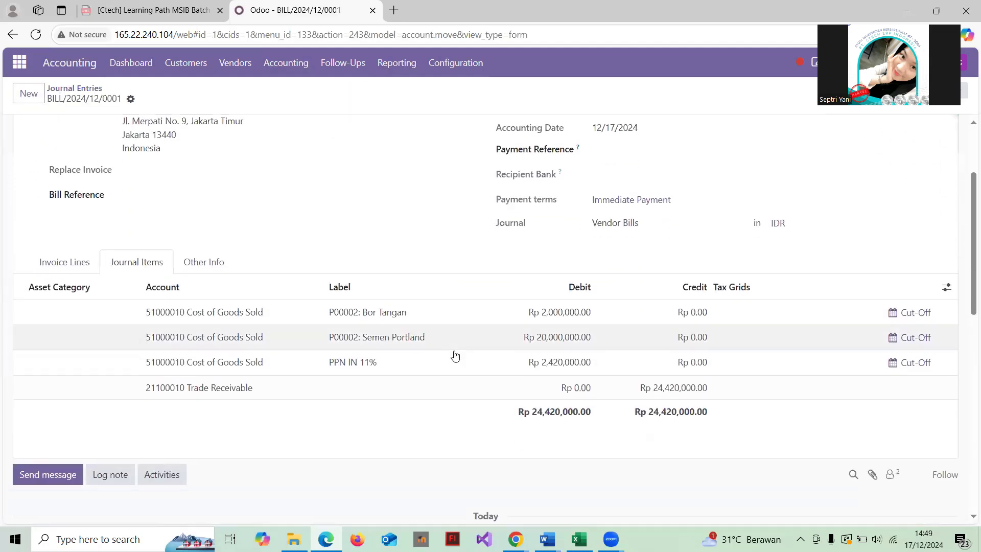
scroll(454, 355, up, 3)
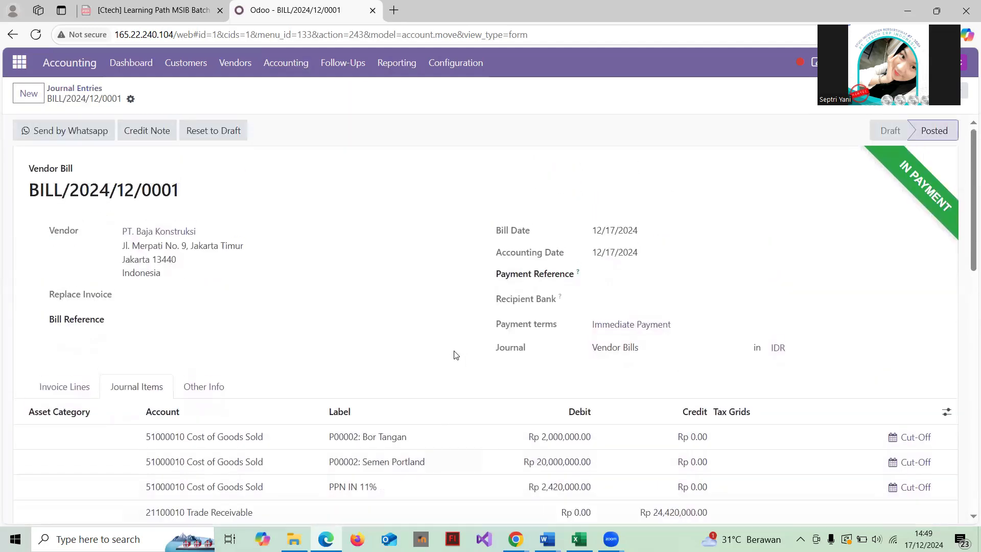
scroll(456, 355, down, 1)
scroll(456, 355, up, 1)
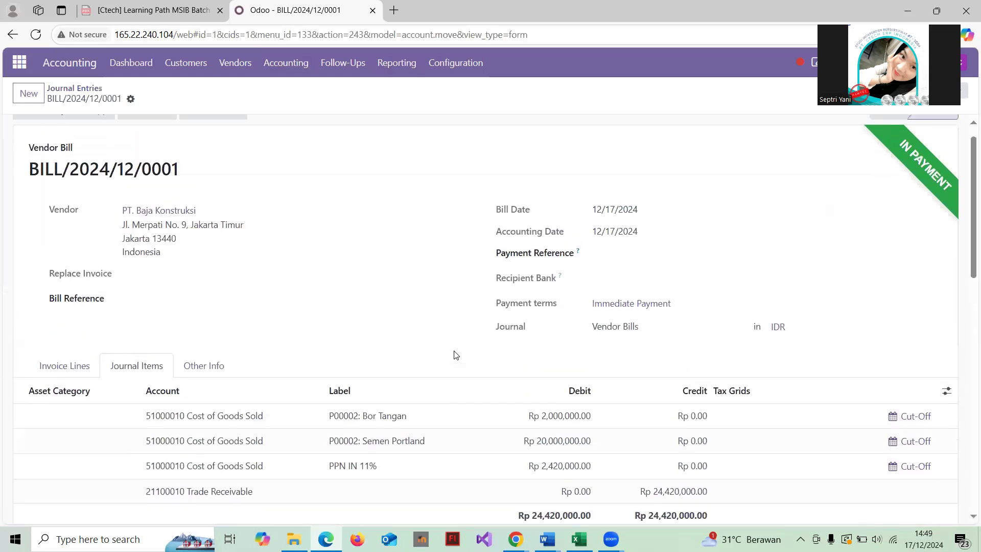
scroll(354, 256, down, 1)
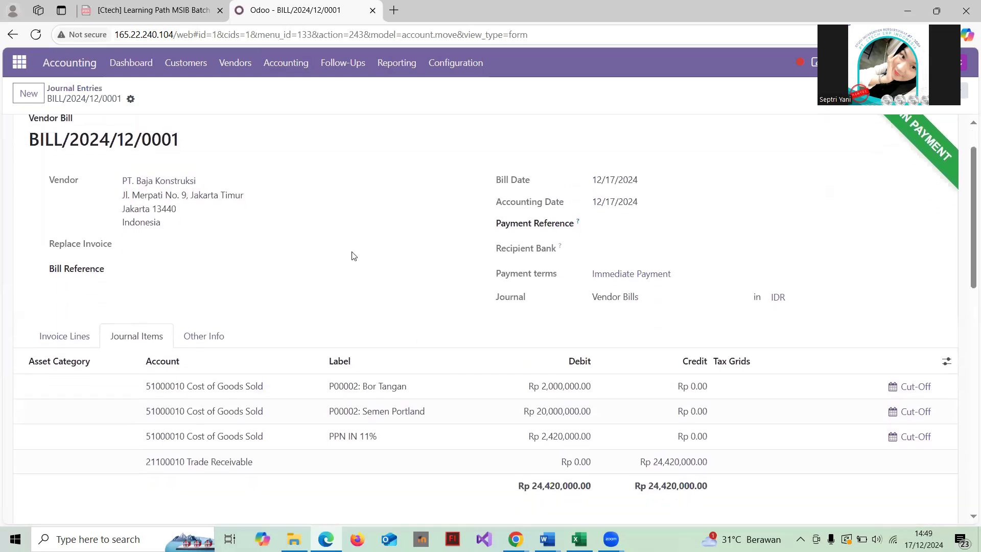
scroll(578, 253, up, 1)
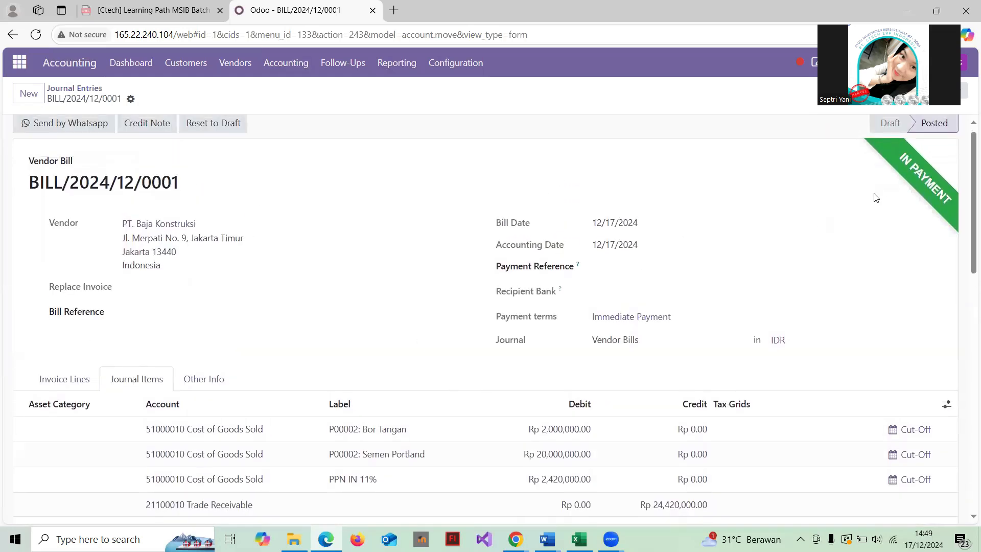
scroll(519, 263, down, 2)
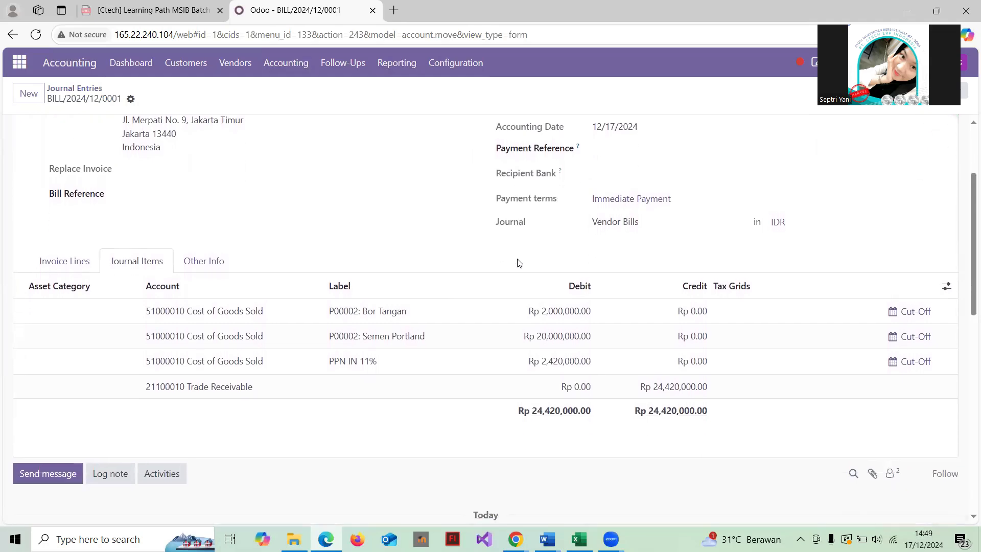
scroll(519, 262, down, 6)
scroll(519, 262, up, 5)
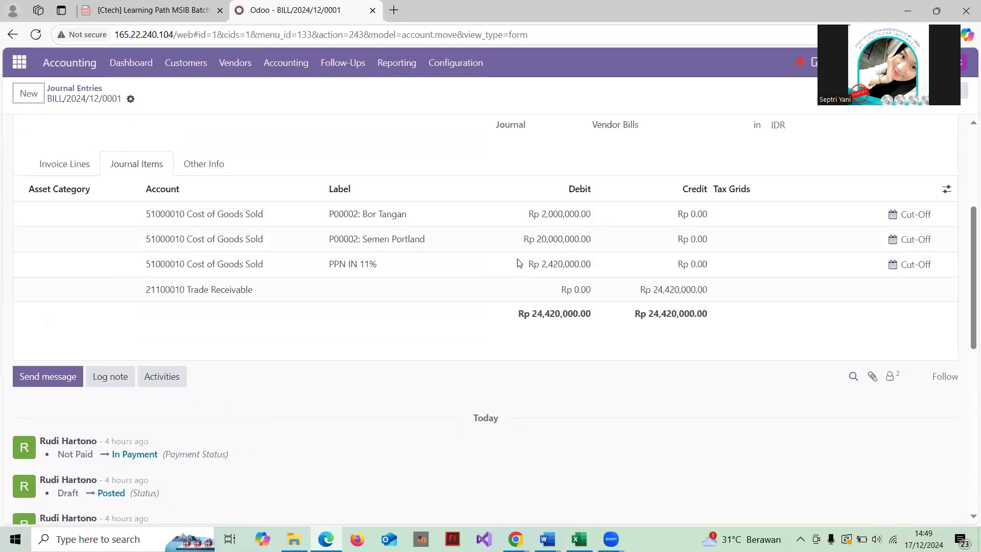
scroll(519, 263, up, 1)
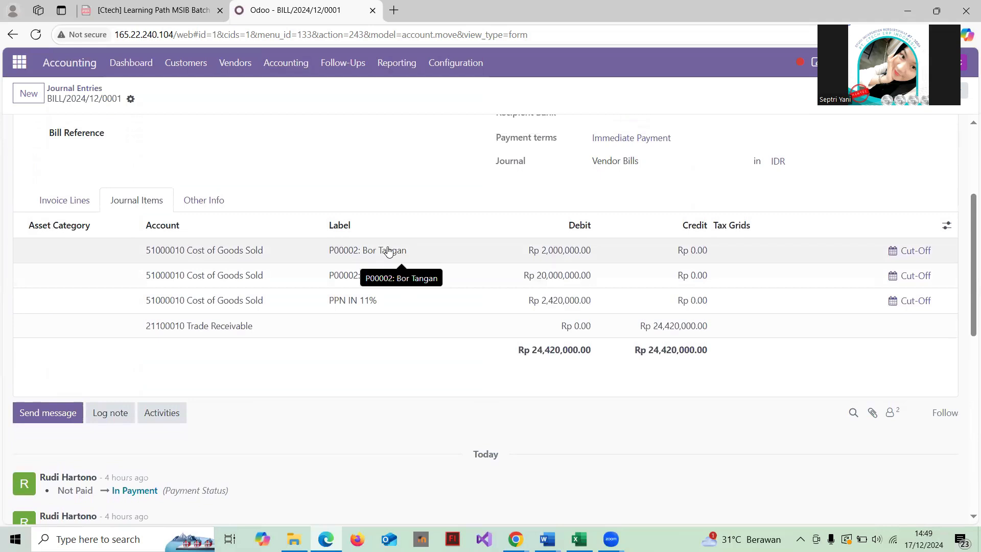
scroll(389, 253, up, 2)
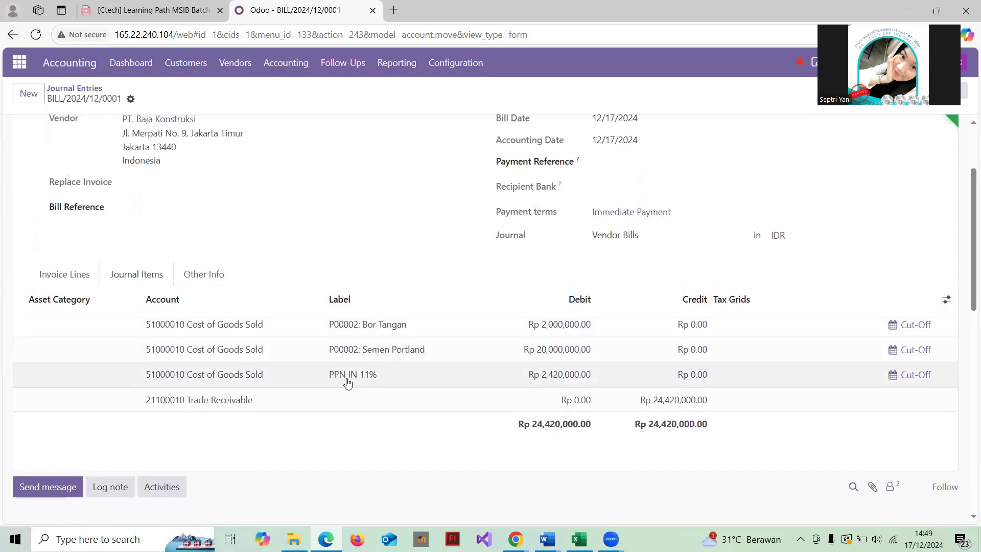
scroll(482, 347, down, 2)
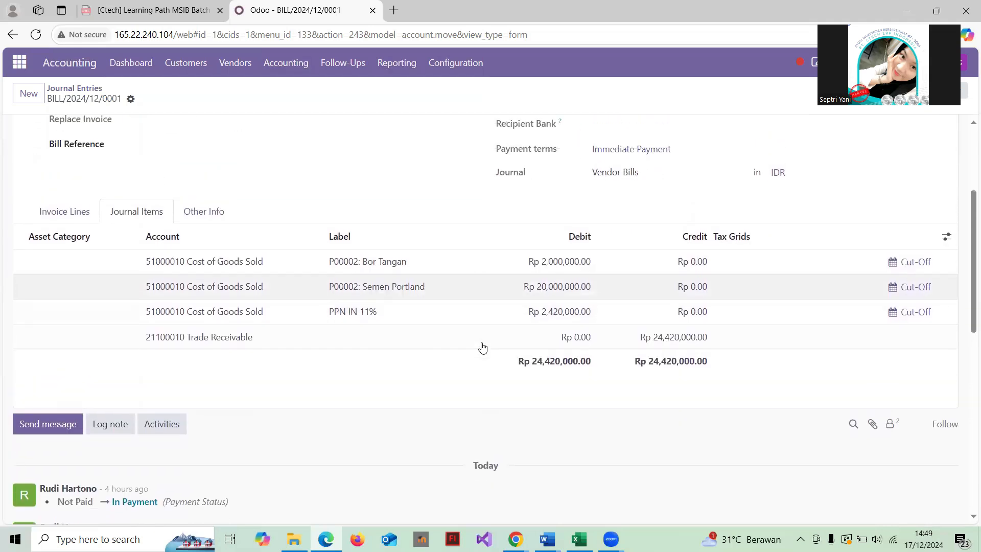
scroll(482, 347, up, 1)
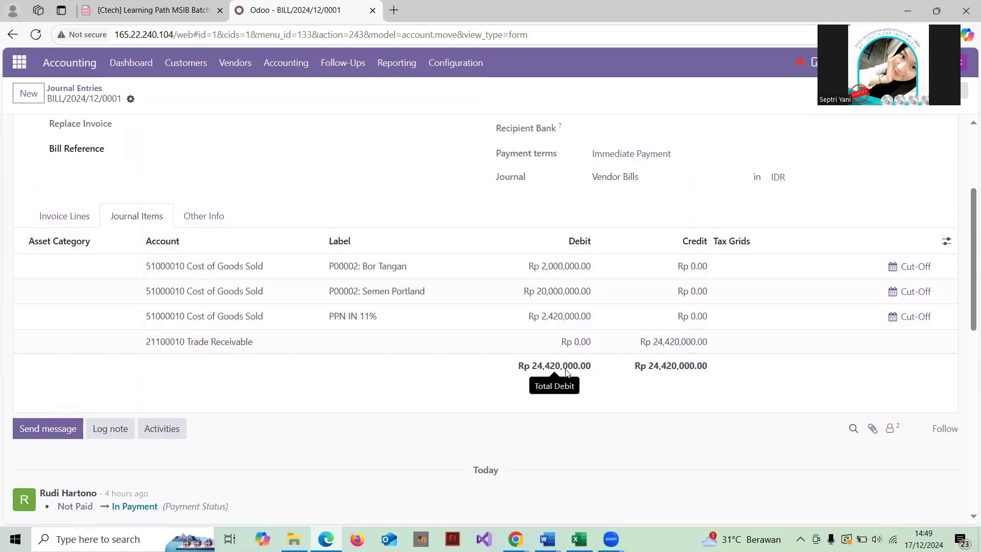
scroll(642, 362, down, 2)
scroll(641, 363, up, 4)
scroll(641, 363, up, 3)
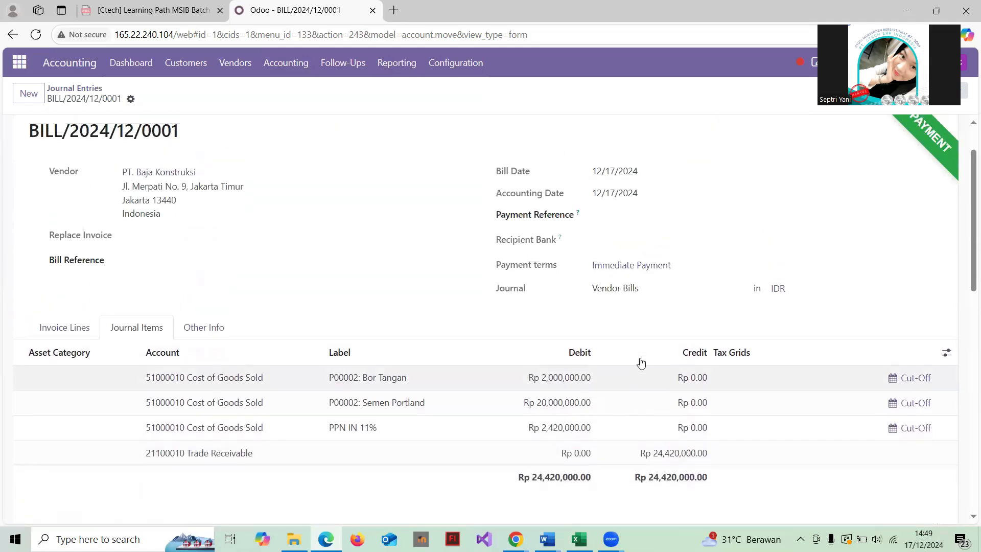
scroll(641, 363, down, 1)
scroll(642, 363, up, 1)
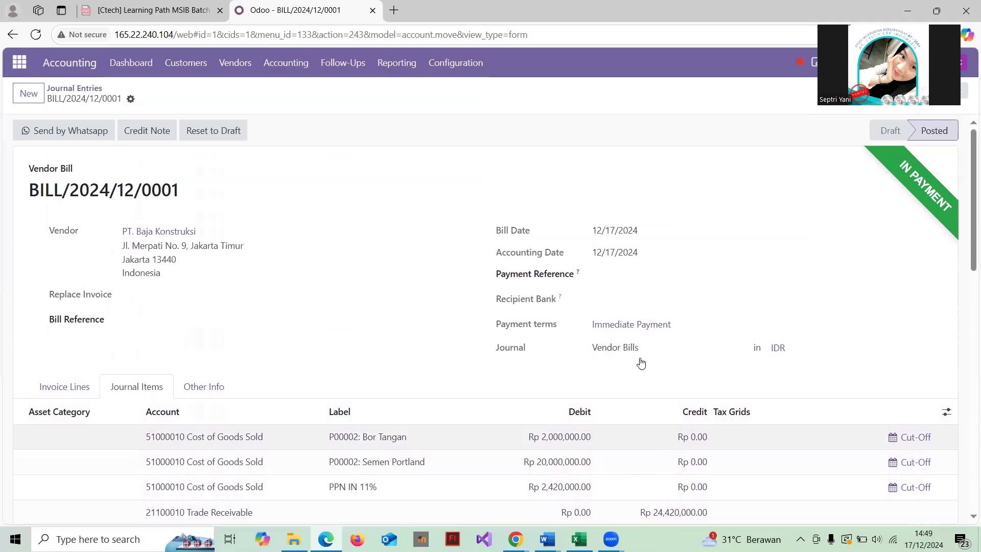
scroll(642, 363, down, 2)
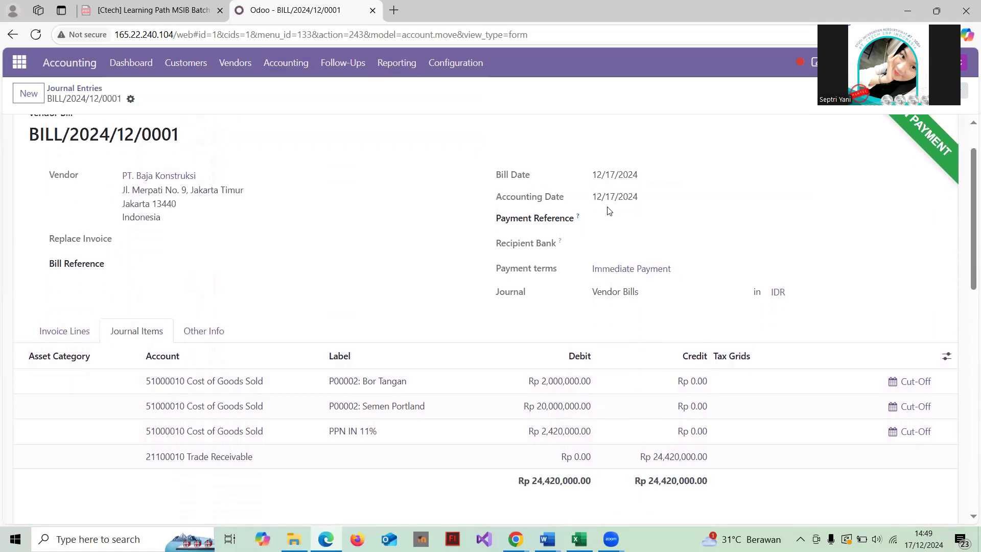
scroll(609, 210, down, 4)
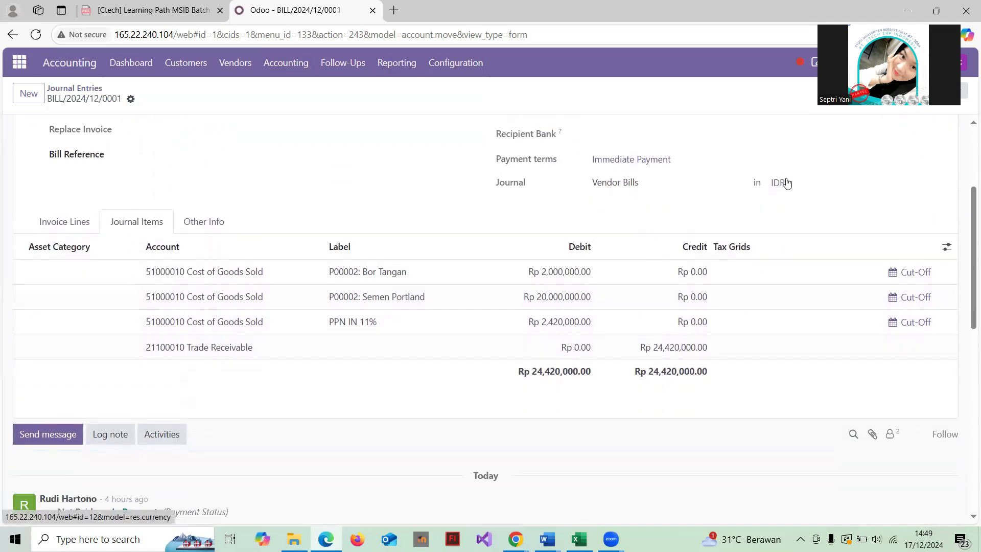
click(779, 182)
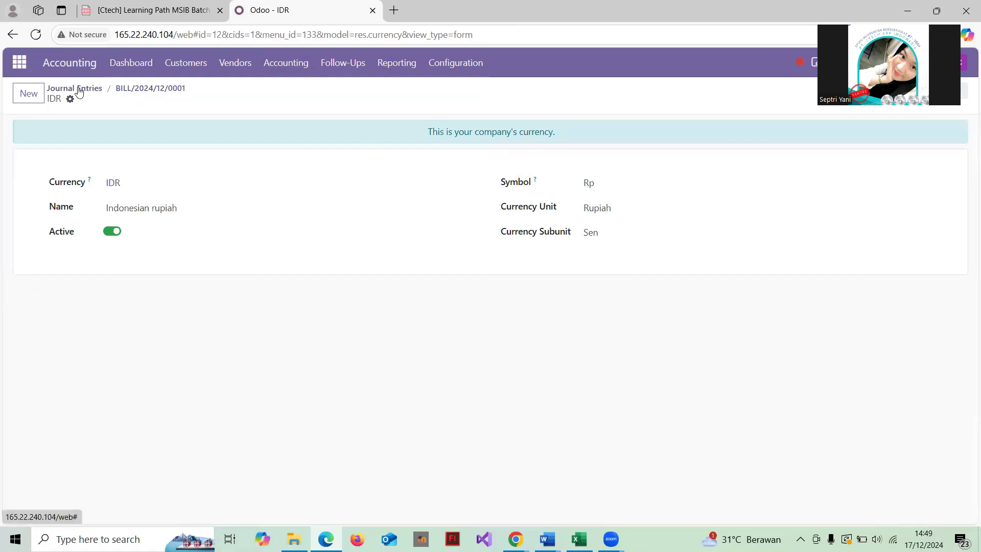
click(78, 90)
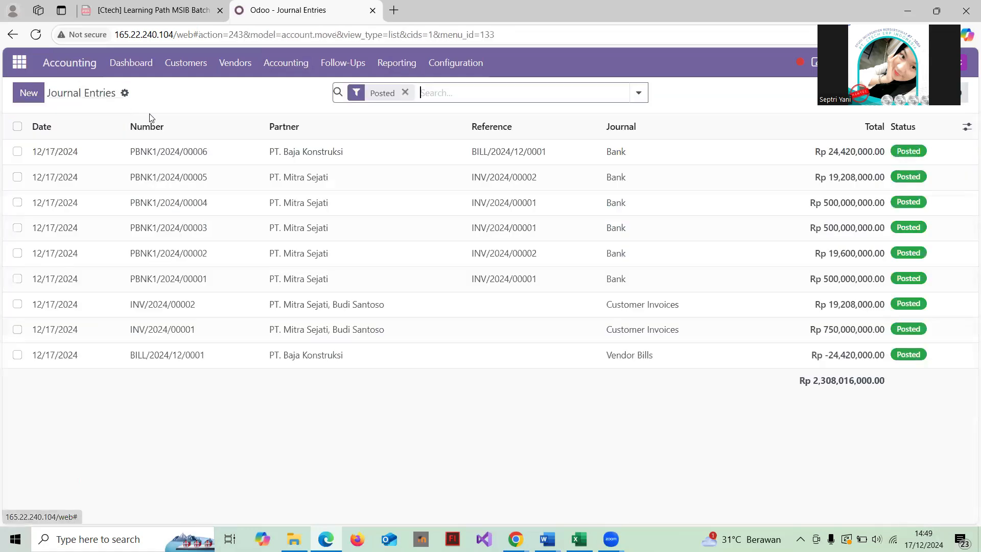
click(374, 352)
scroll(373, 350, down, 10)
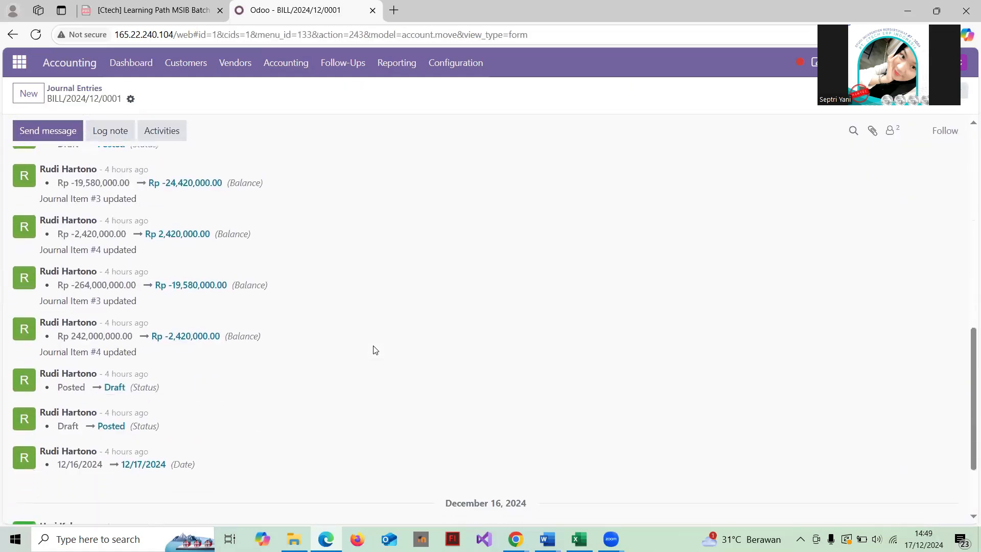
scroll(376, 350, down, 2)
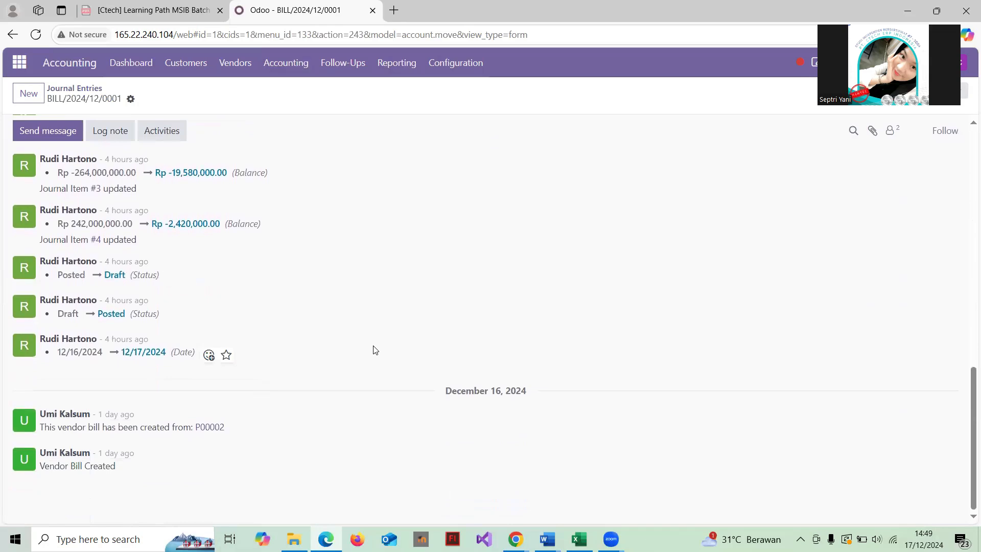
scroll(375, 350, up, 4)
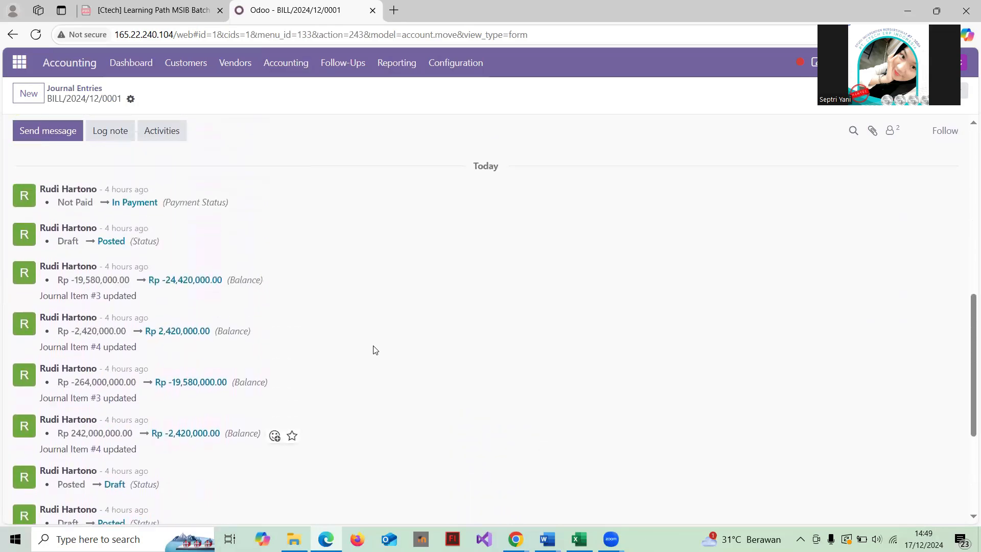
scroll(376, 350, down, 3)
scroll(376, 350, up, 12)
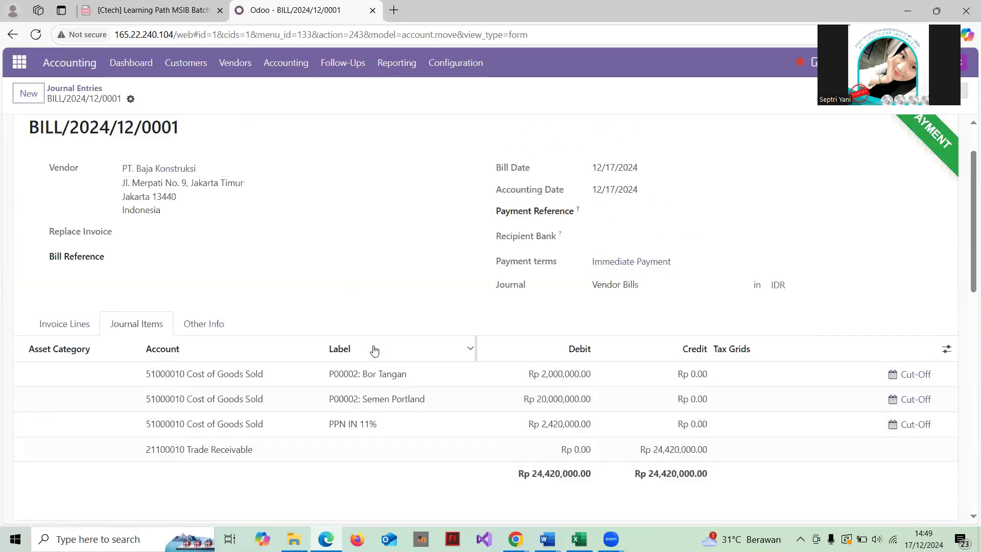
Go back to the Journal Entries list and open the Reporting menu
click(90, 91)
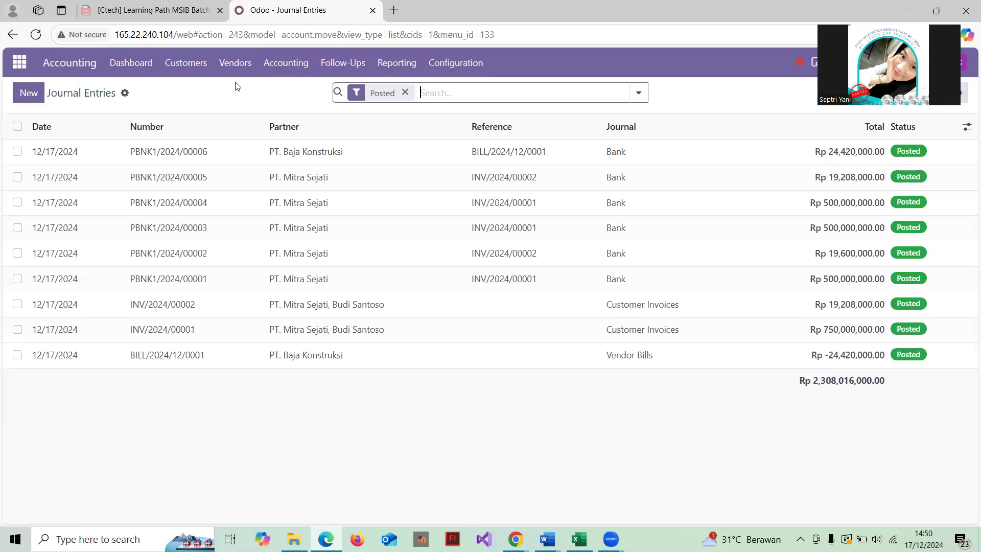
click(396, 73)
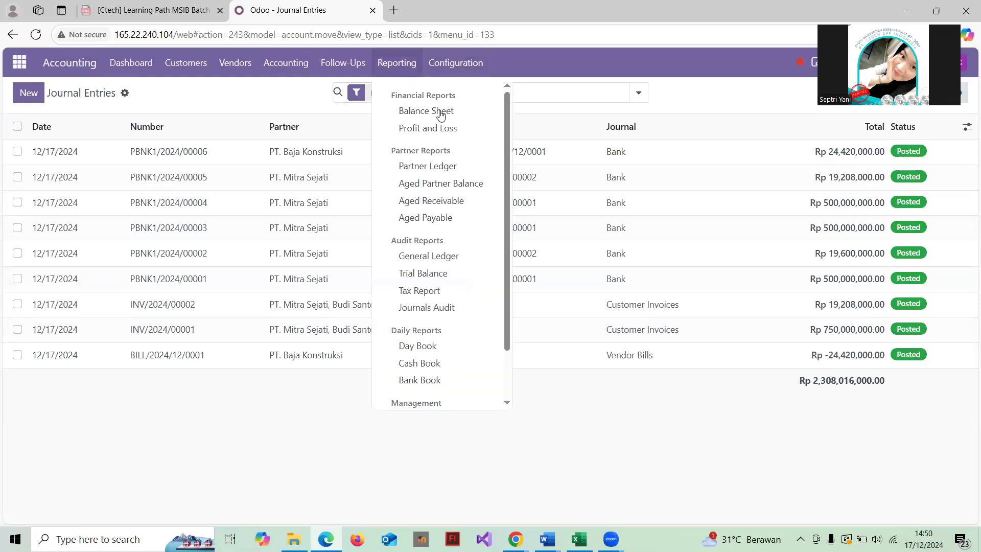
Set the General Ledger dates to 11/01/2024 through 12/31/2024 and print it as PDF
click(436, 263)
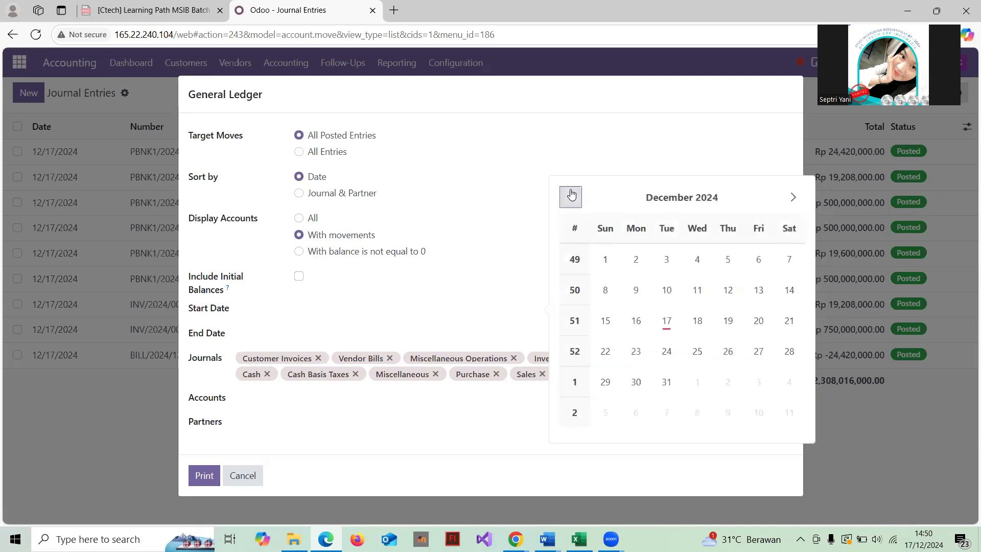
click(571, 196)
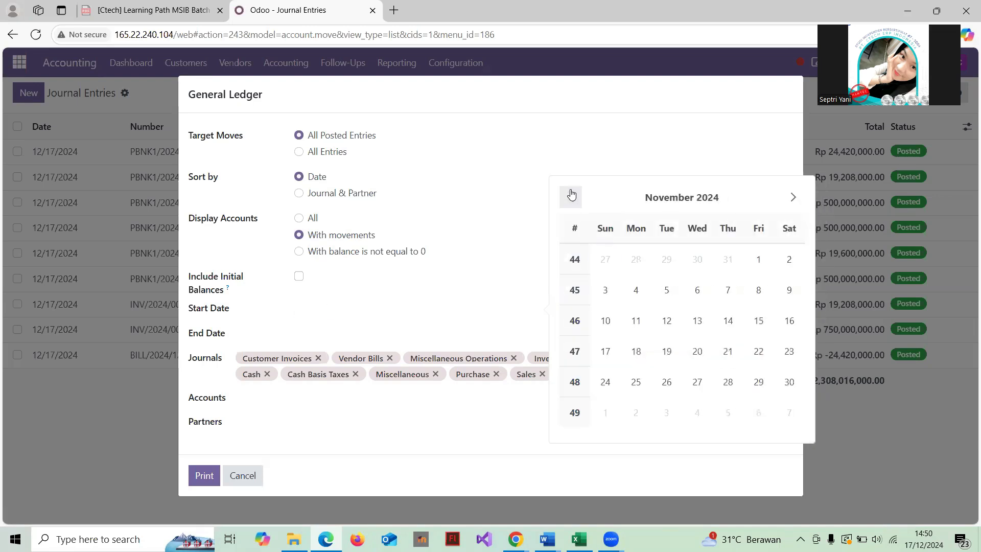
click(760, 261)
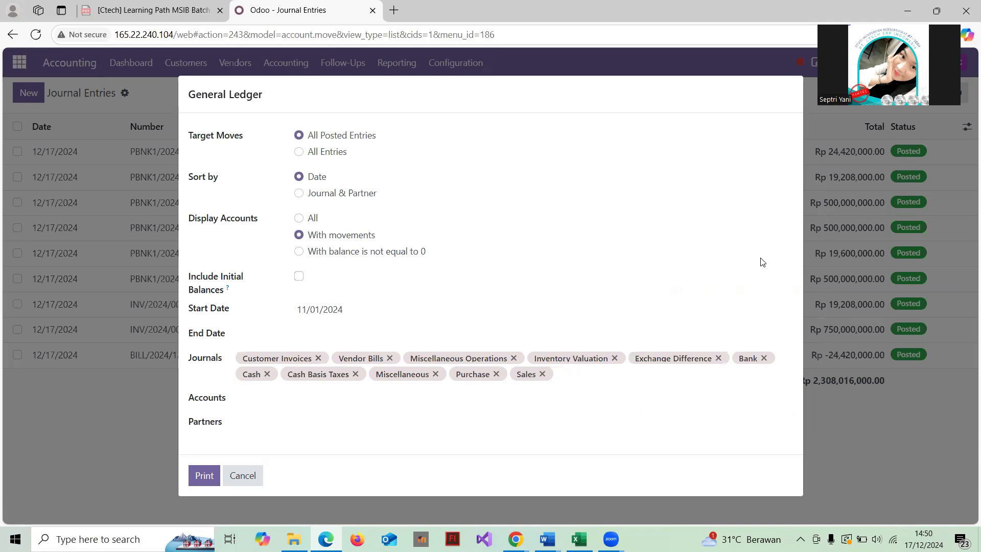
click(345, 333)
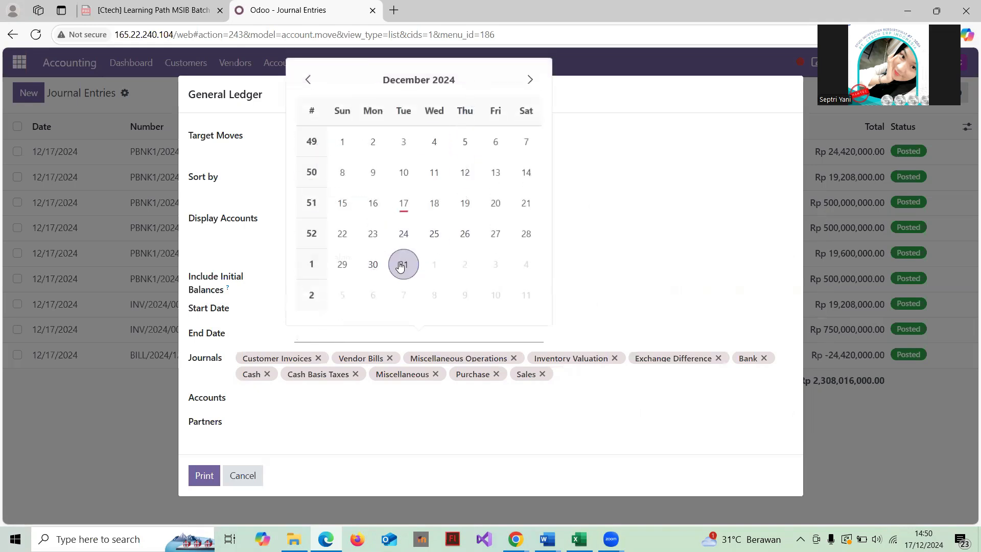
click(403, 265)
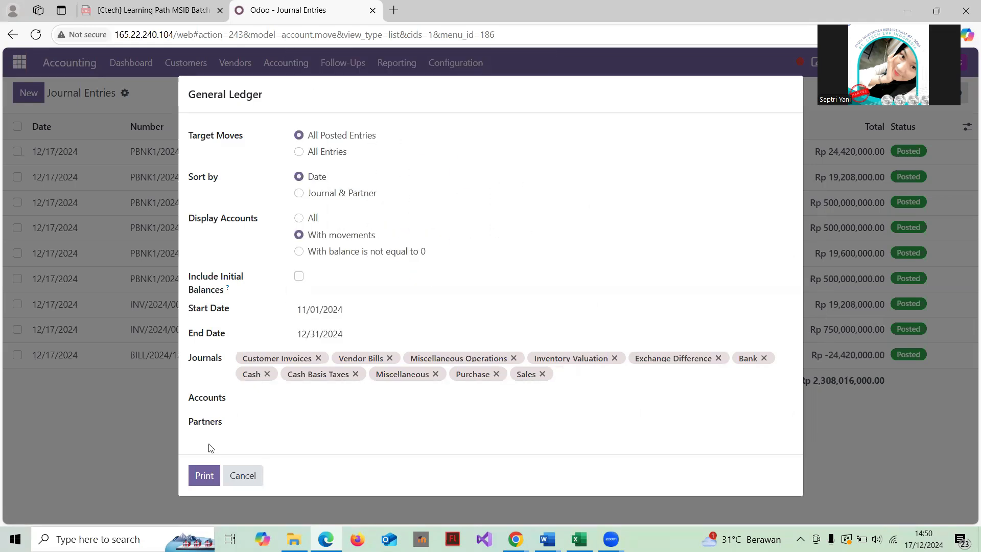
click(205, 475)
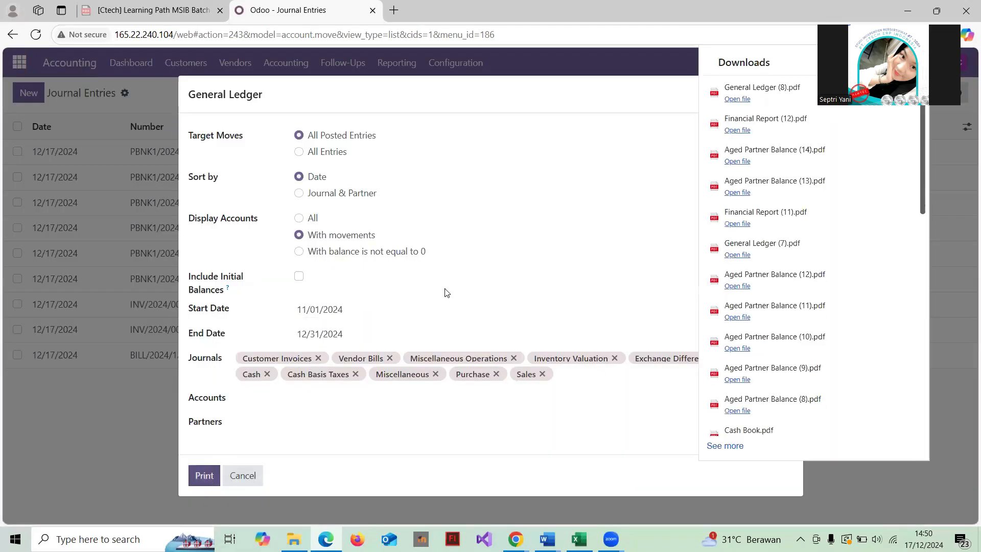
Open General Ledger (8).pdf from Downloads and scroll through its three pages
click(763, 88)
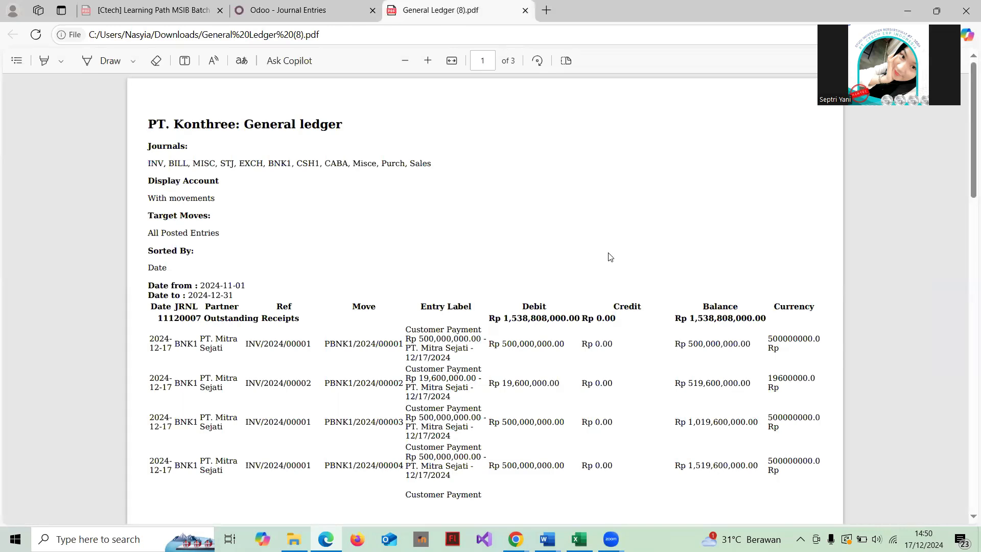
scroll(611, 257, down, 2)
scroll(610, 257, up, 1)
scroll(611, 257, down, 1)
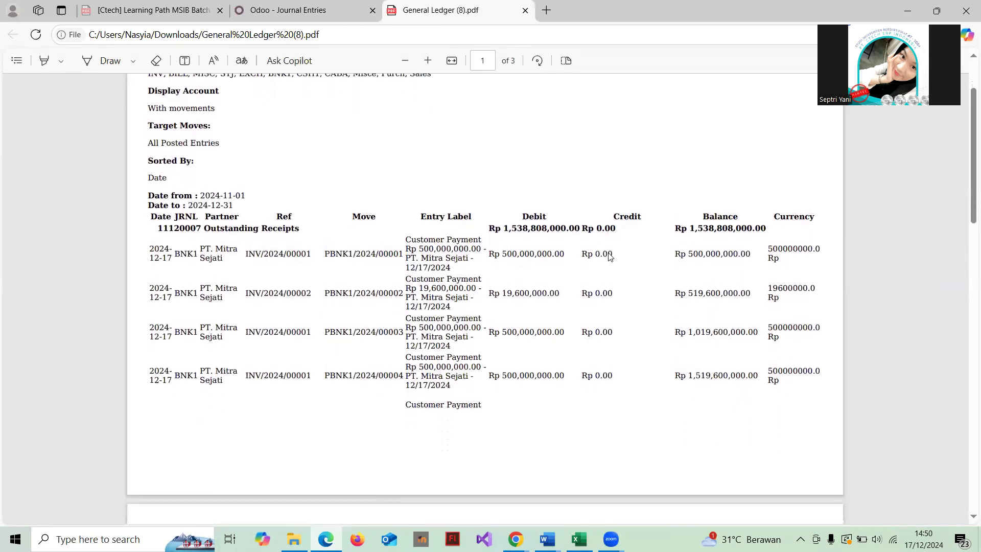
scroll(610, 257, down, 1)
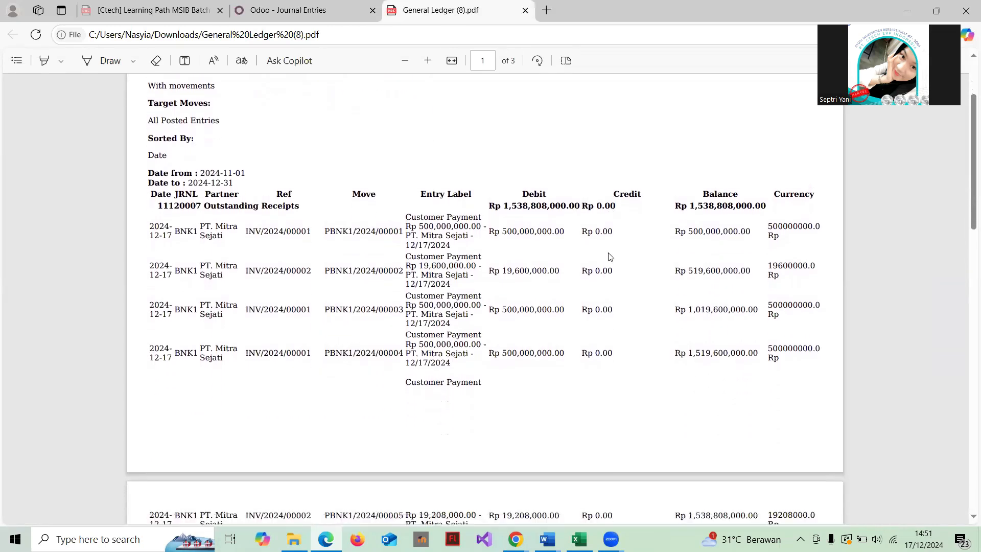
scroll(610, 257, up, 2)
scroll(610, 257, down, 2)
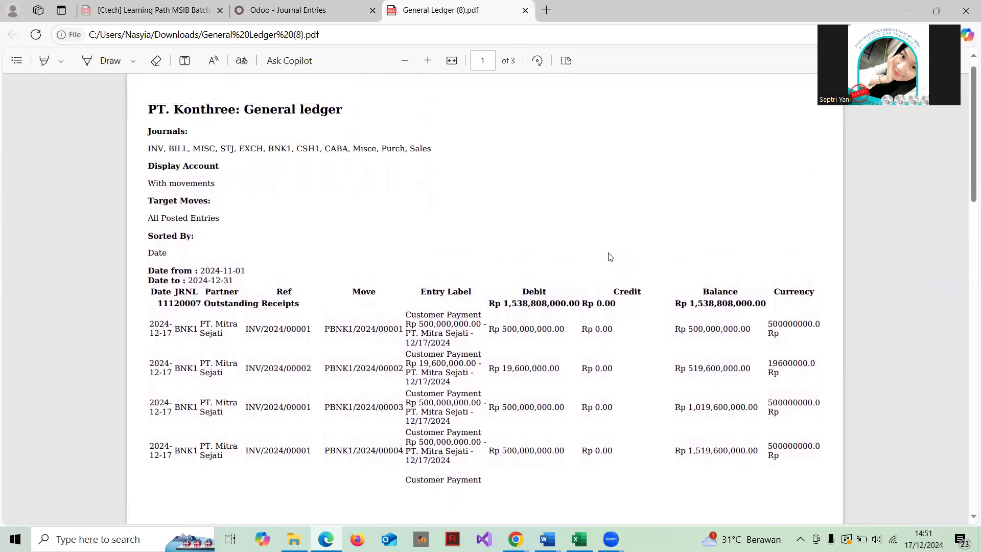
scroll(610, 258, down, 2)
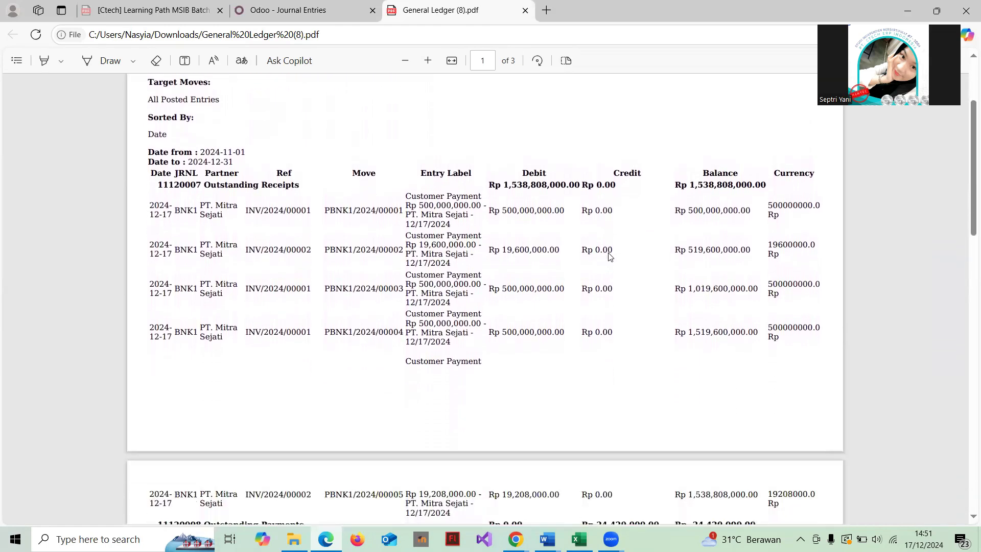
scroll(610, 257, down, 4)
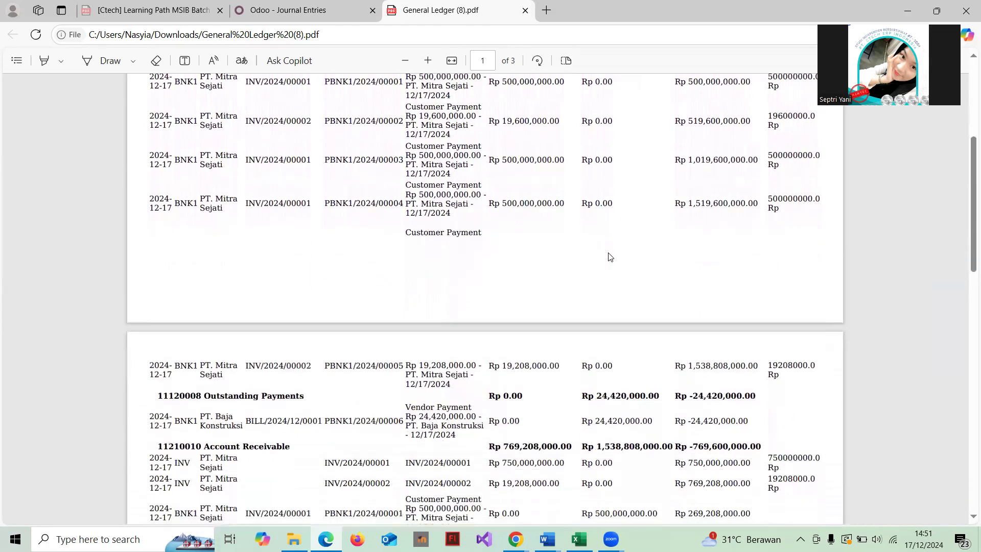
scroll(610, 257, down, 7)
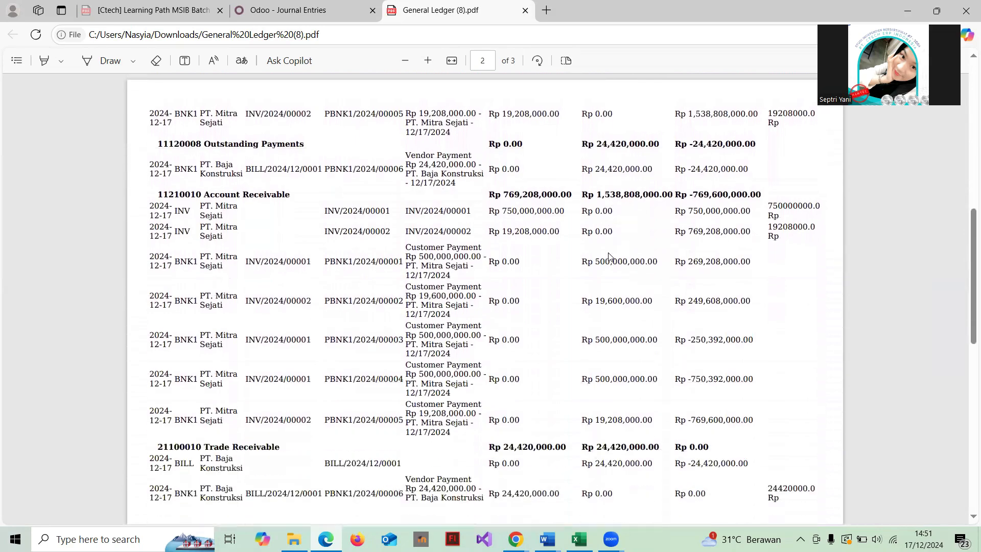
scroll(609, 257, down, 8)
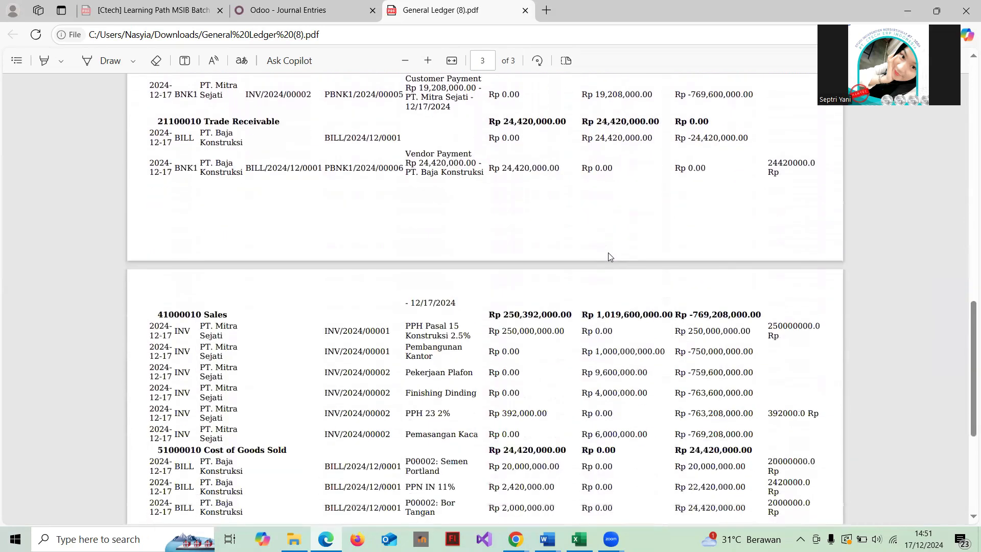
scroll(610, 257, up, 14)
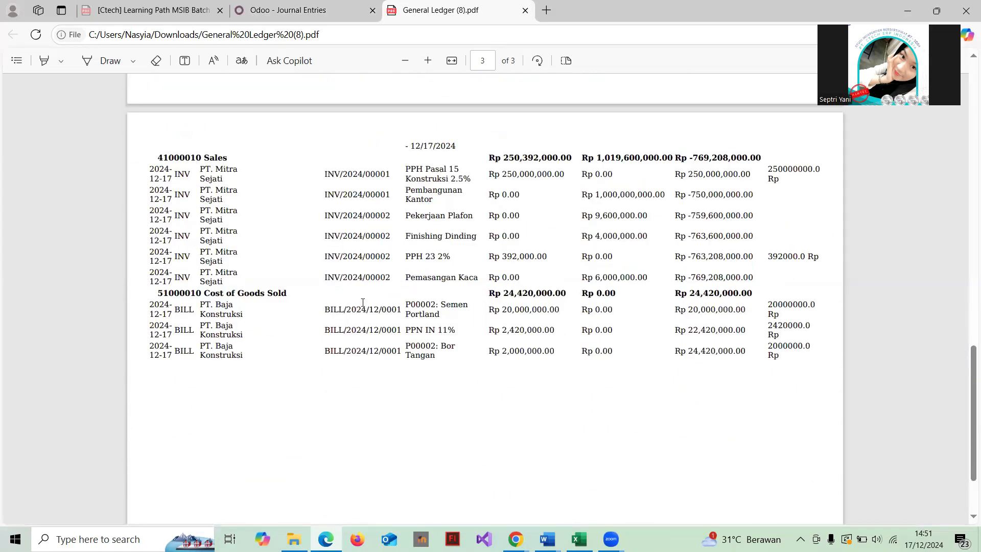
scroll(460, 244, up, 12)
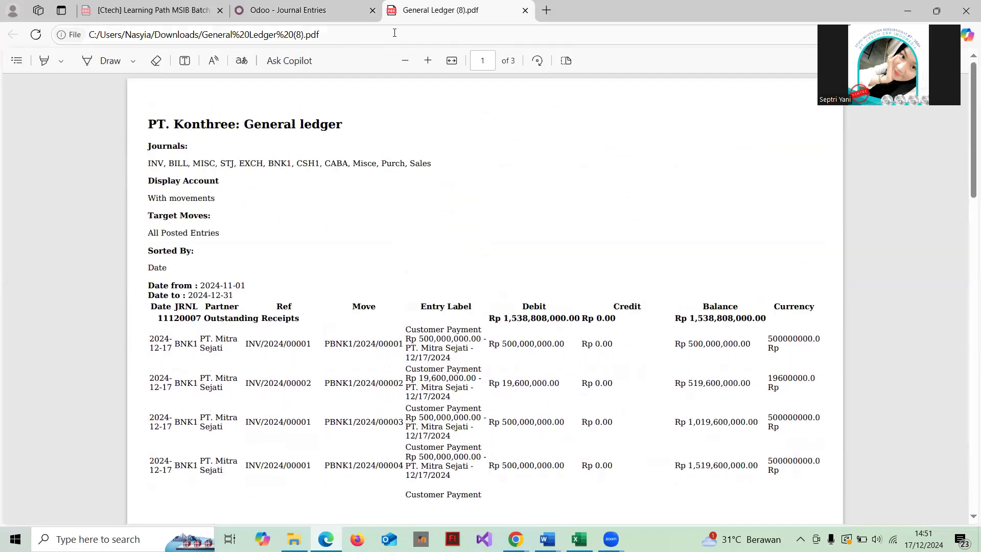
Close the ledger PDF, cancel the General Ledger dialog, and bring up the Reporting menu
click(525, 10)
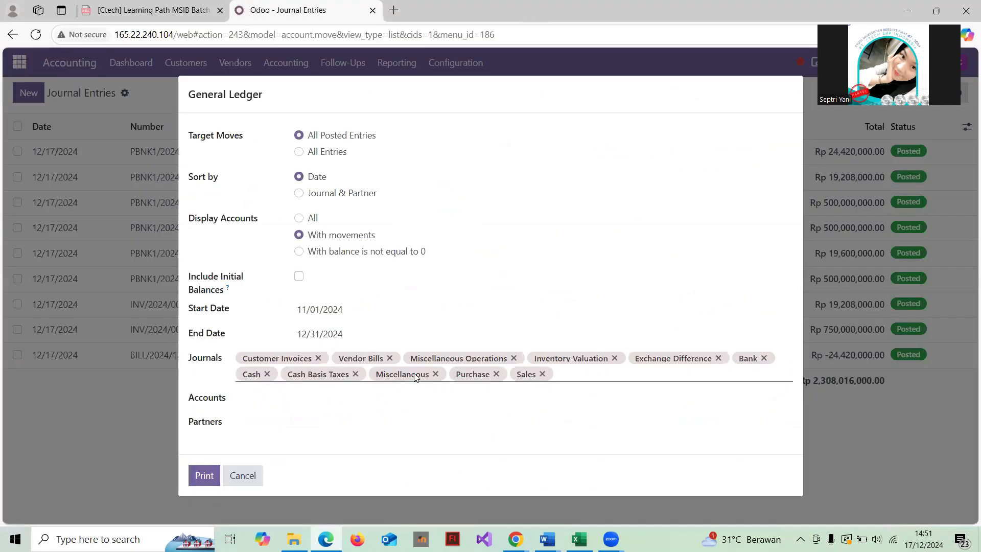
click(243, 475)
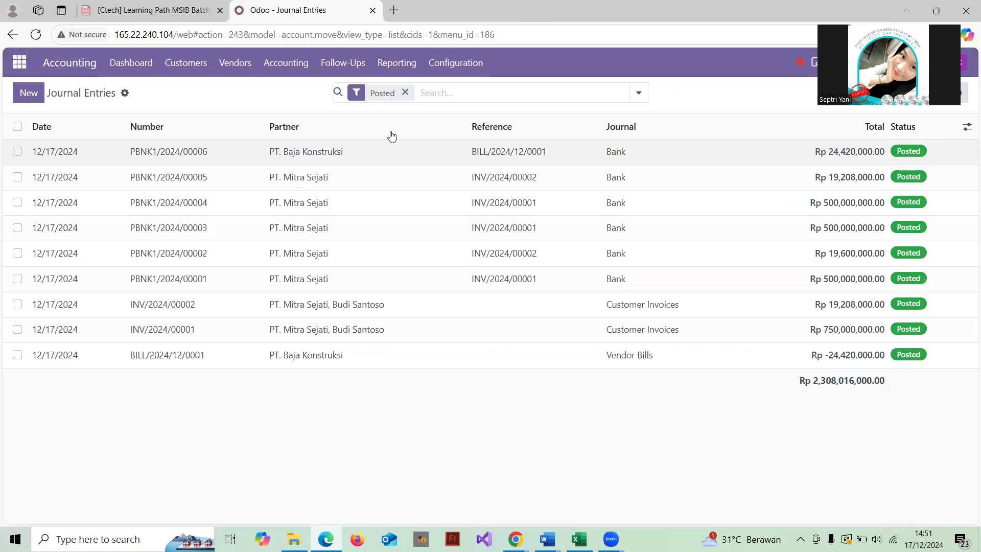
click(403, 68)
scroll(440, 255, down, 2)
scroll(434, 255, up, 2)
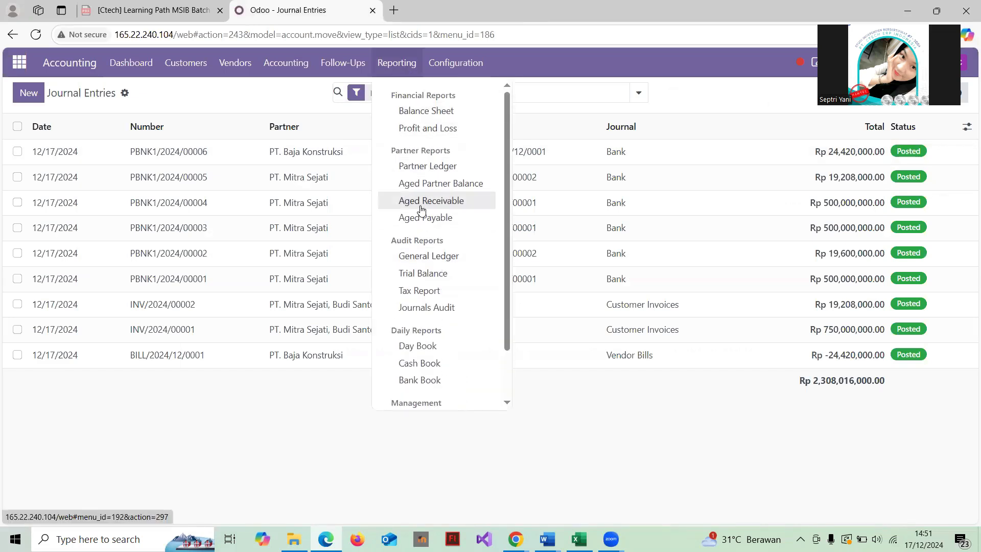
Print Profit and Loss for 11/01/2024 to 12/31/2024 as Financial Report (13).pdf
click(445, 129)
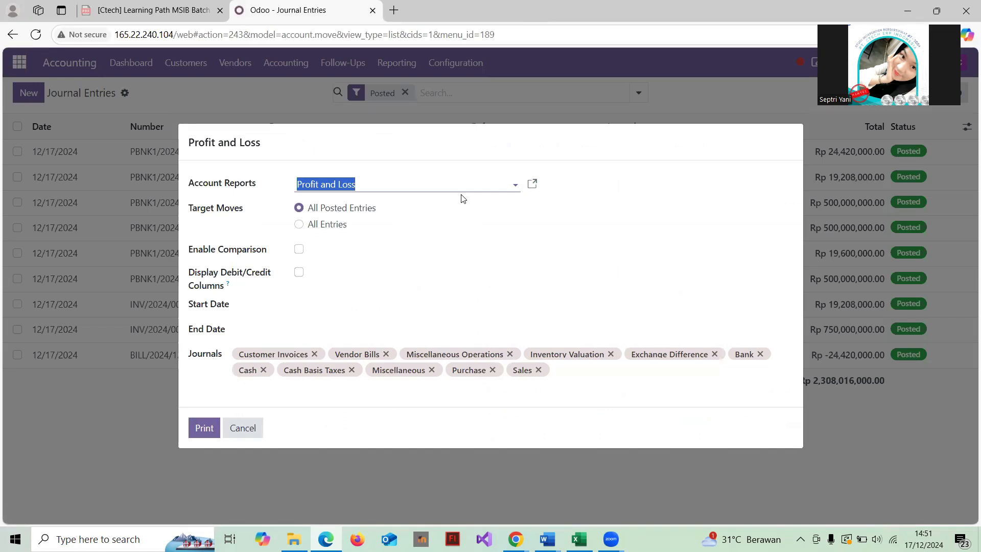
click(302, 307)
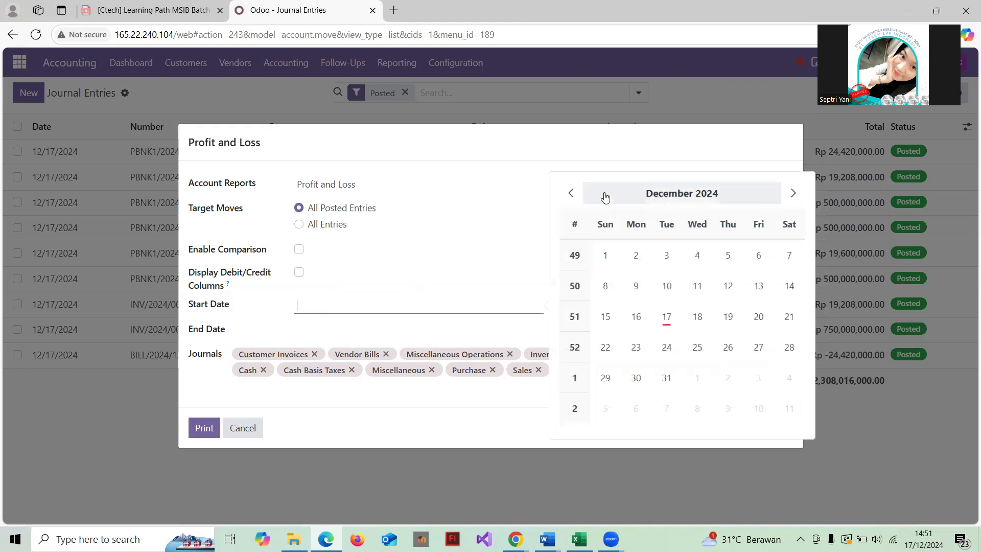
click(571, 193)
click(758, 255)
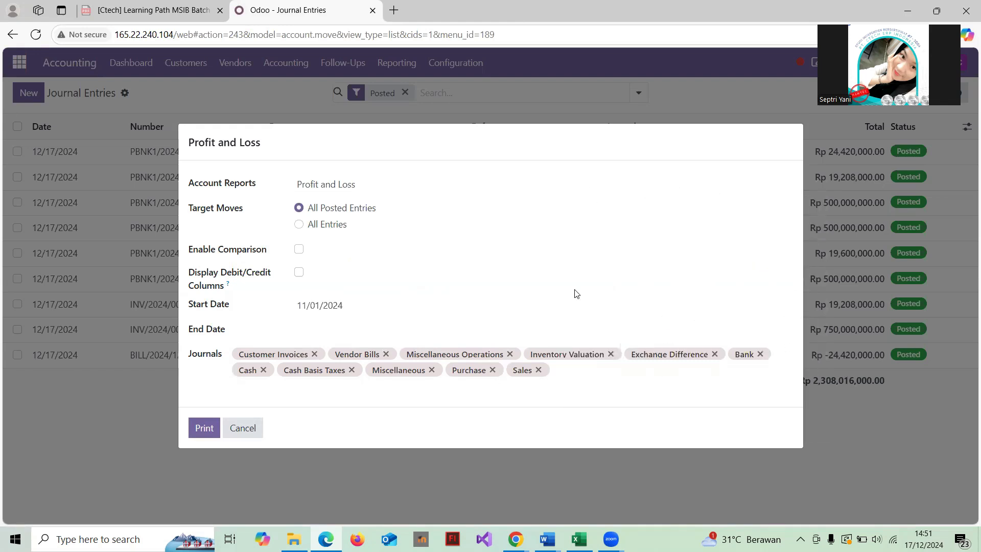
click(328, 333)
click(406, 258)
click(203, 430)
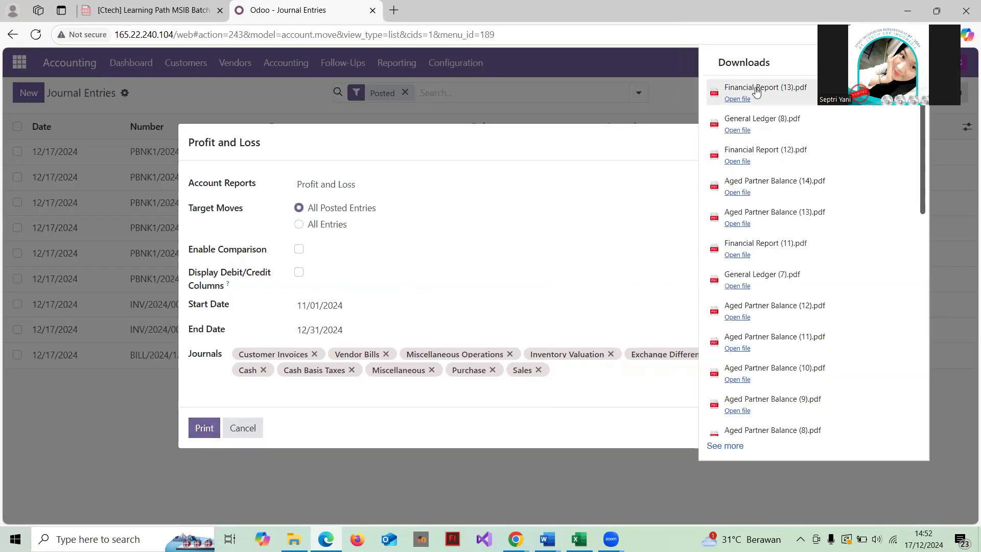
Read Financial Report (13).pdf showing Rp 744,788,000.00 profit, then close it and cancel the dialog
click(761, 89)
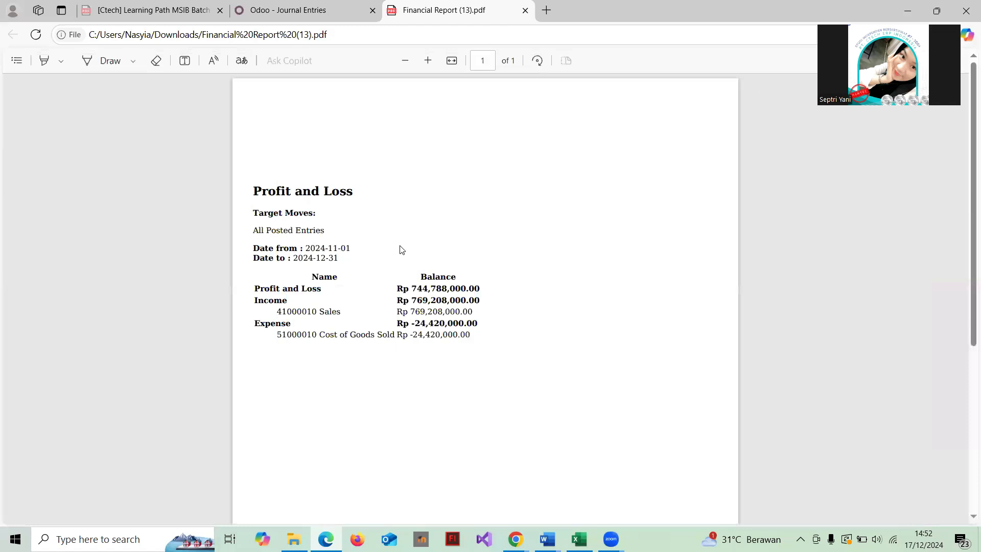
scroll(401, 249, down, 1)
scroll(402, 250, up, 1)
scroll(402, 249, down, 2)
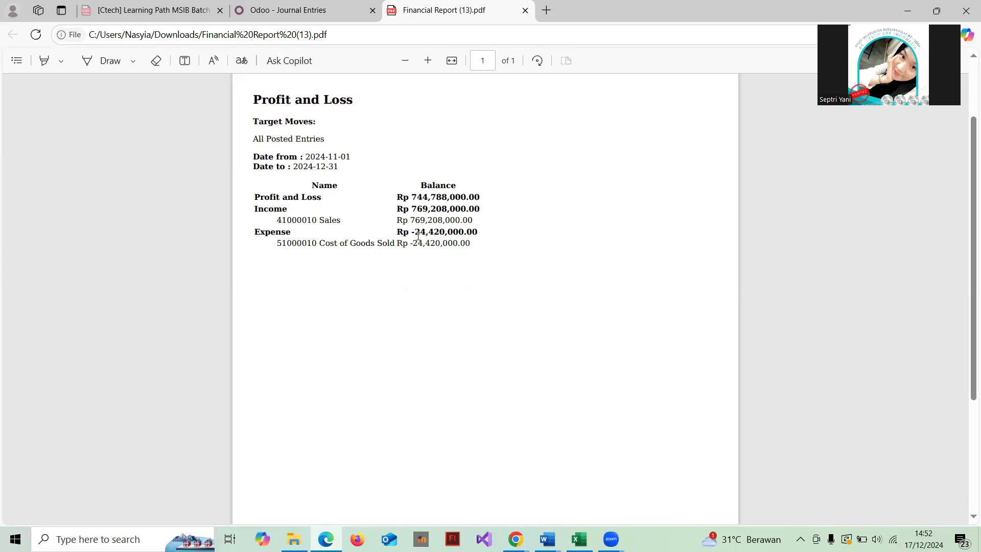
scroll(418, 235, down, 2)
scroll(438, 236, up, 1)
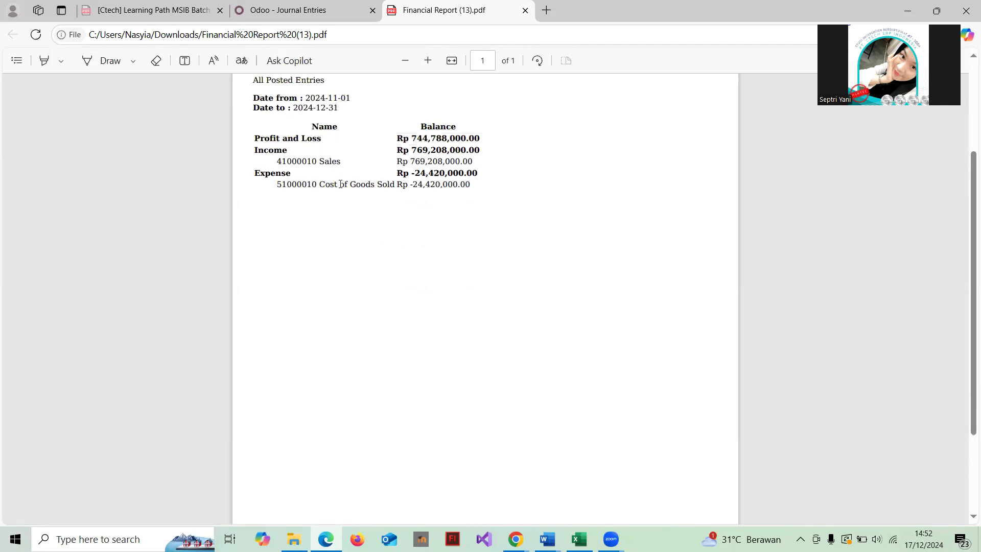
scroll(384, 187, down, 3)
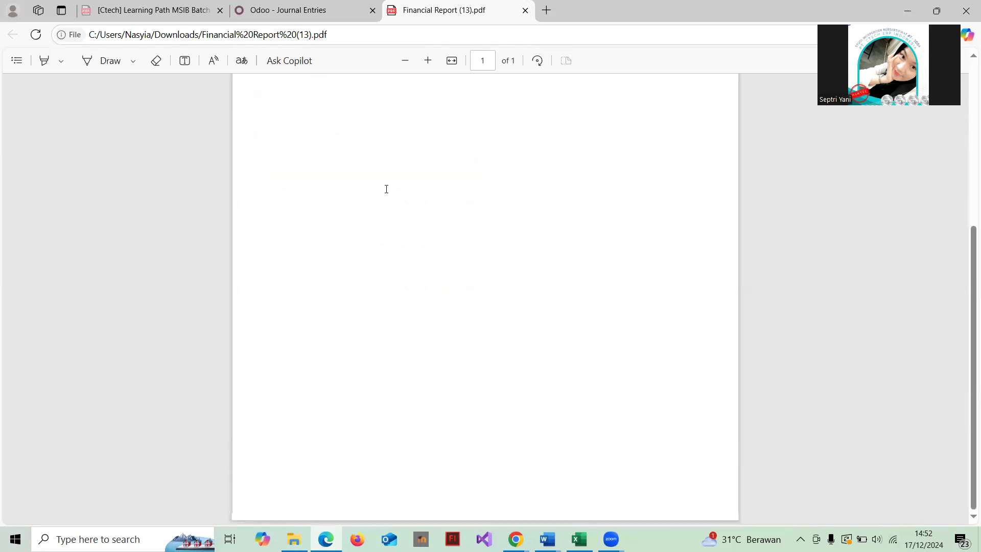
scroll(385, 188, up, 5)
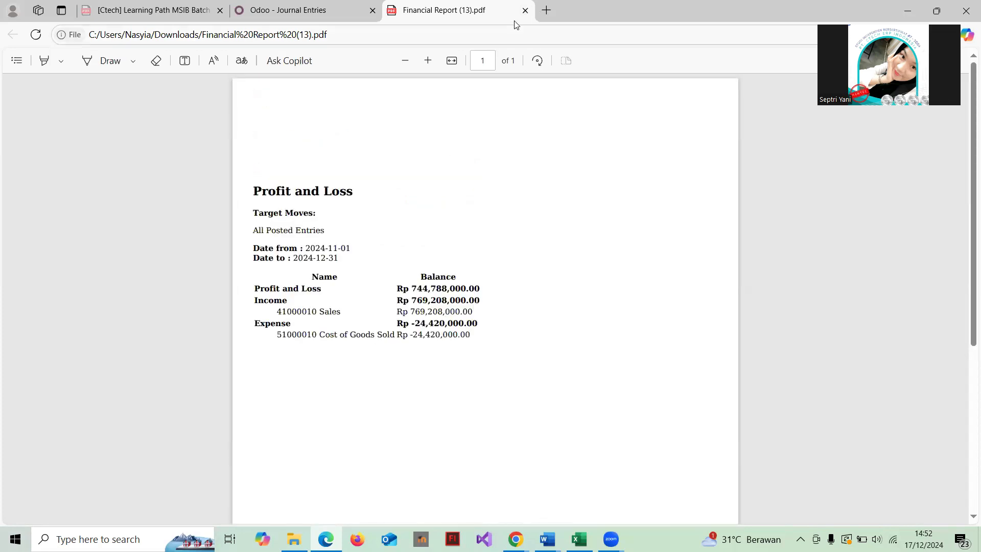
click(525, 10)
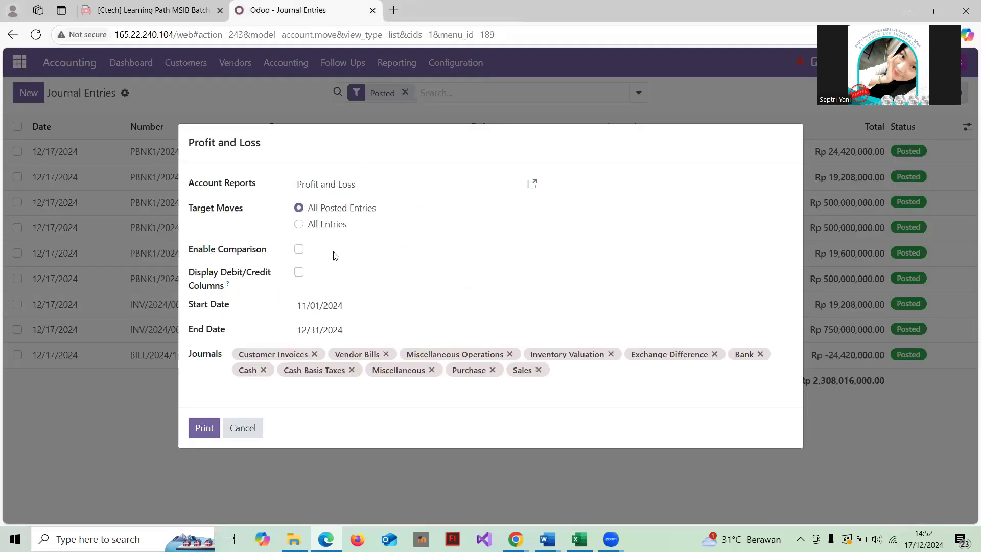
click(249, 434)
Open the Aged Receivable report options and print it as of 12/17/2024
click(395, 62)
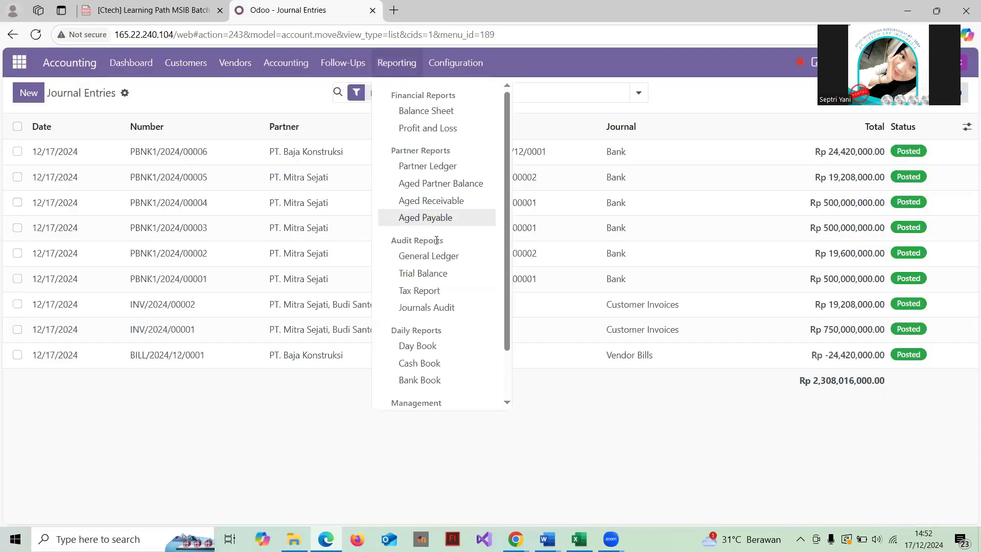
scroll(436, 240, down, 1)
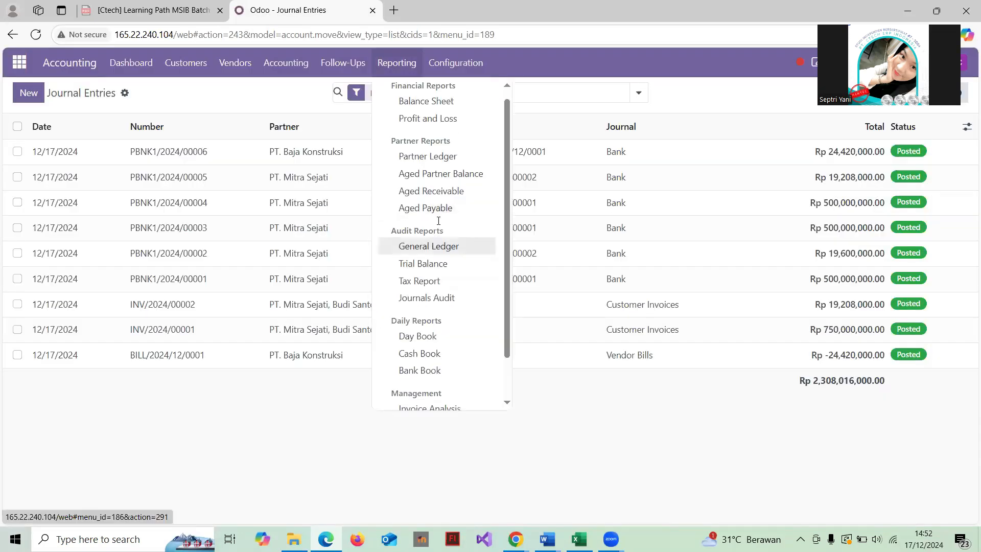
click(445, 191)
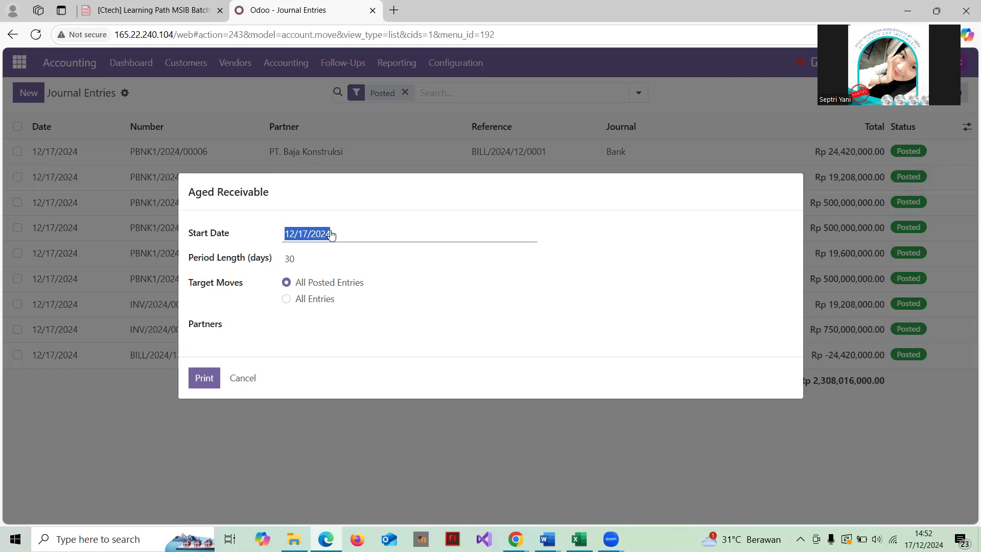
click(281, 239)
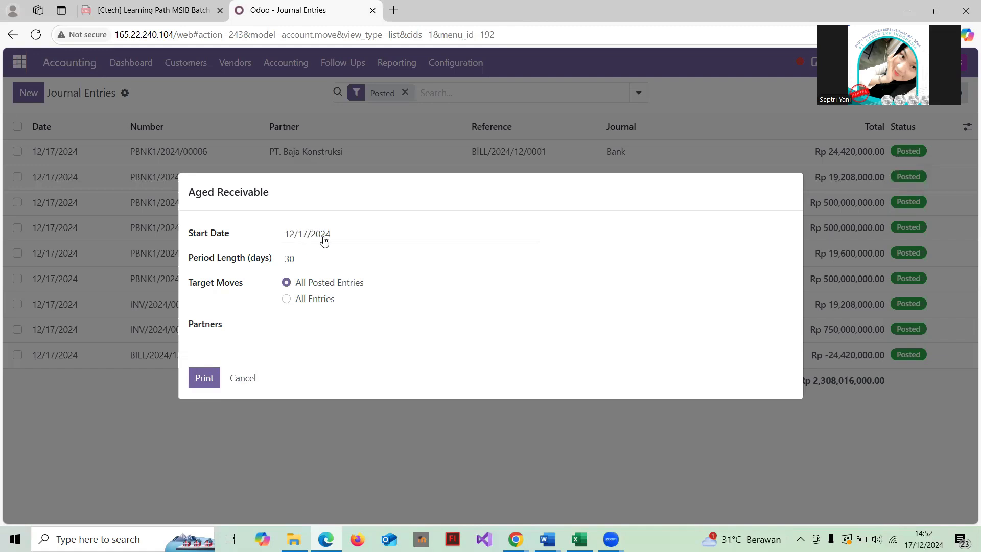
click(204, 381)
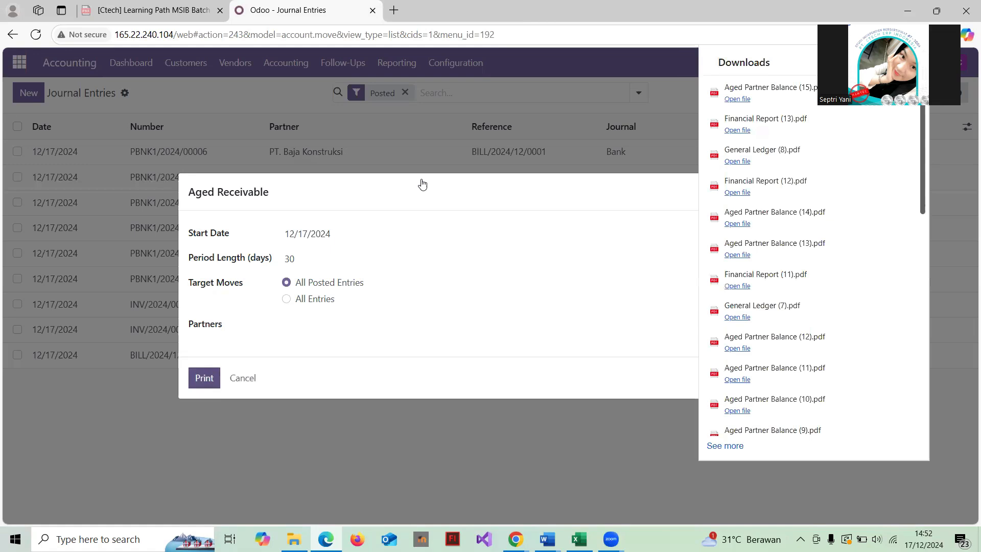
Review the downloaded Aged Partner Balance (15).pdf, then close its tab
click(780, 86)
scroll(546, 217, down, 1)
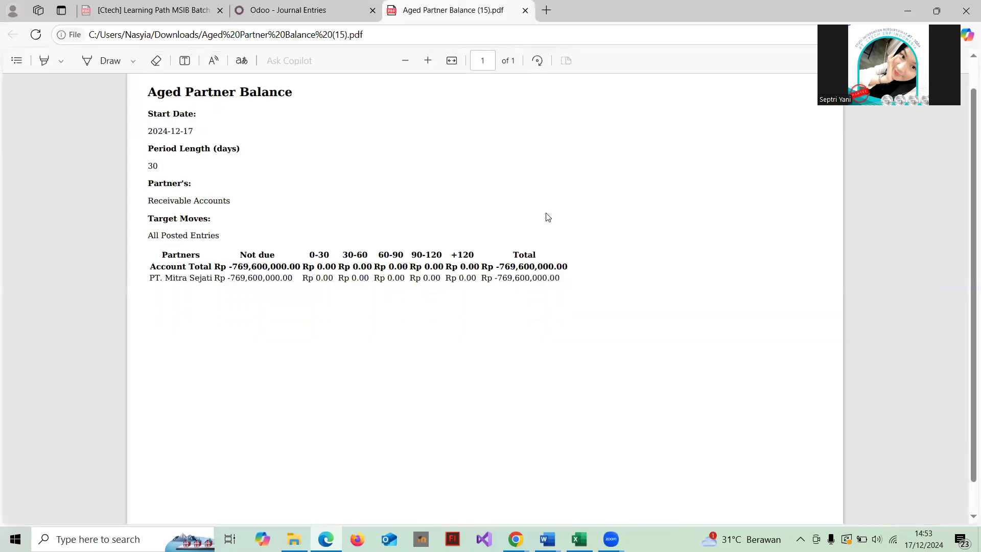
scroll(547, 216, up, 1)
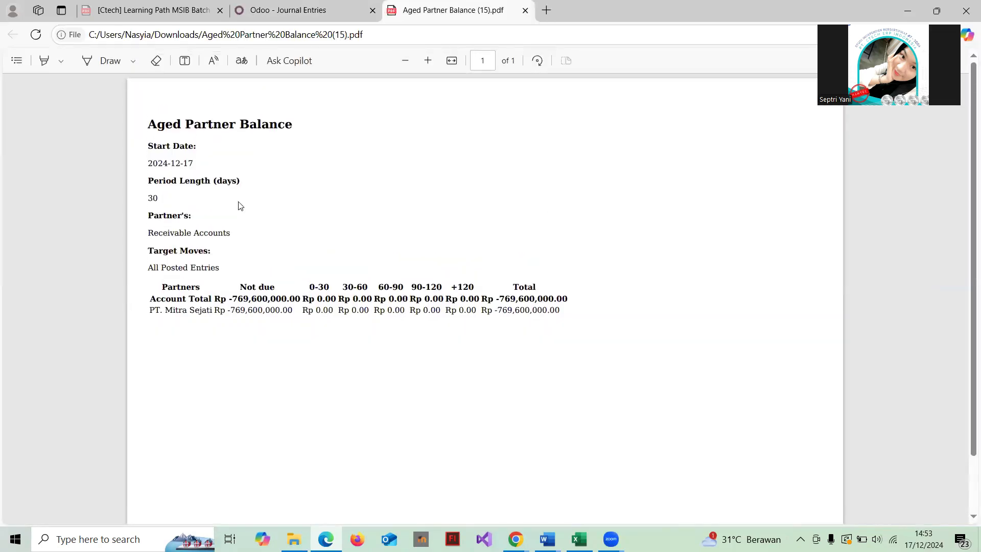
scroll(210, 276, down, 2)
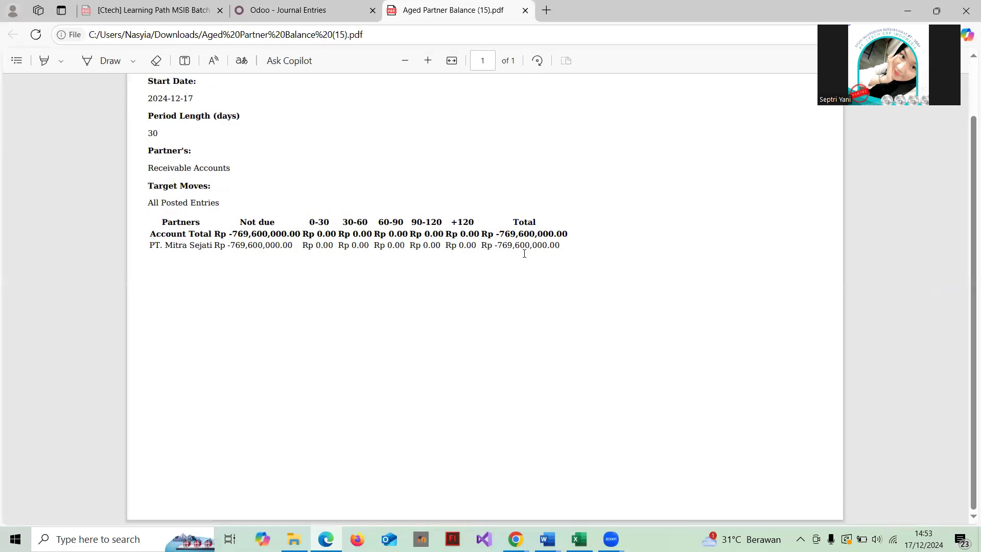
scroll(321, 245, up, 2)
scroll(320, 247, down, 2)
scroll(321, 245, up, 2)
click(526, 10)
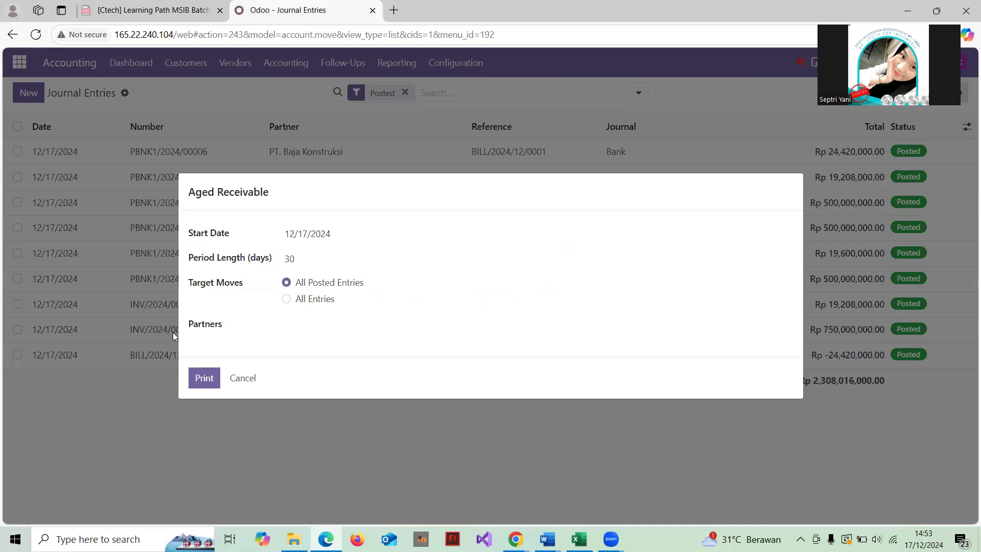
Switch to the Aged Payable report options, keeping 12/17/2024 and no partner filter
click(239, 380)
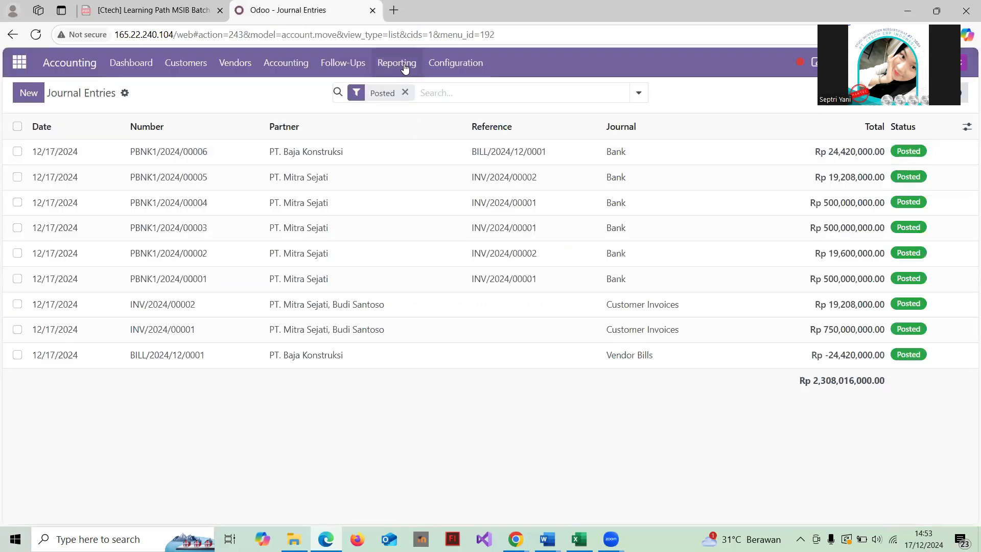
click(398, 63)
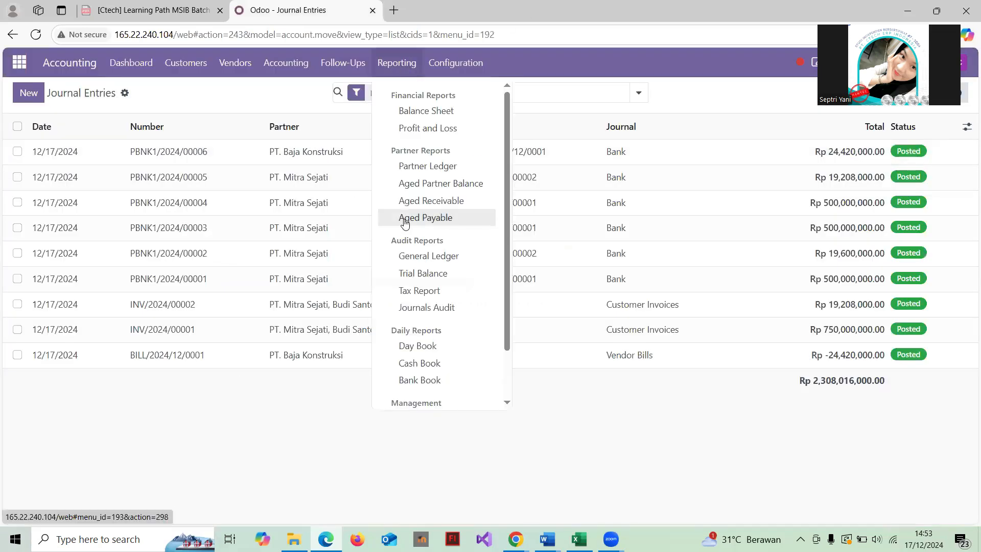
click(427, 218)
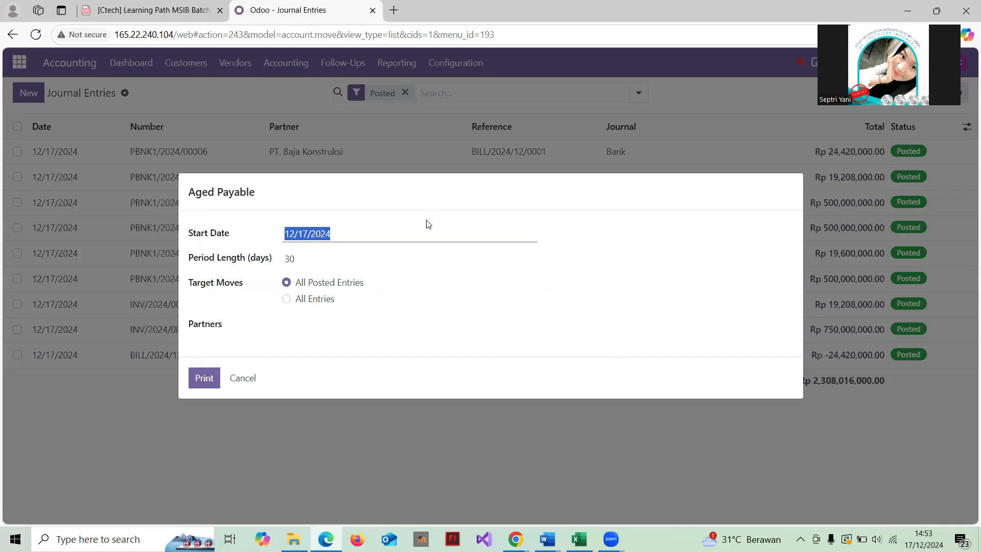
click(360, 239)
click(261, 325)
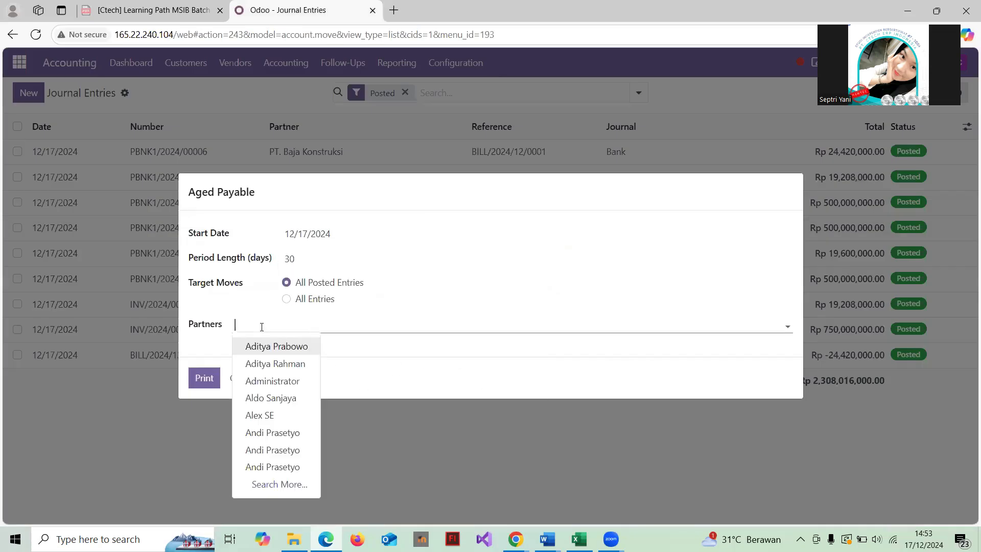
click(425, 380)
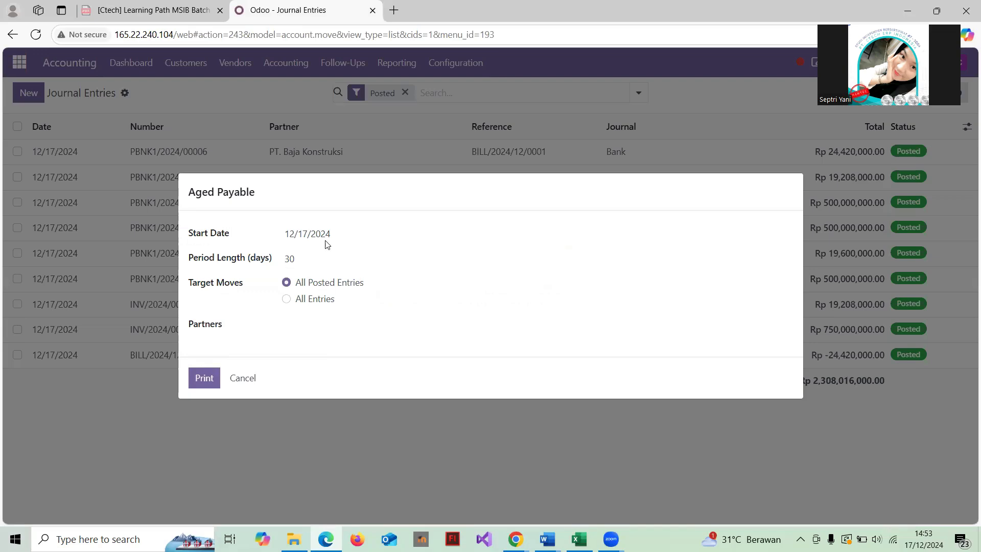
Print Aged Payable and check Aged Partner Balance (16).pdf, which shows no partner balances
click(207, 379)
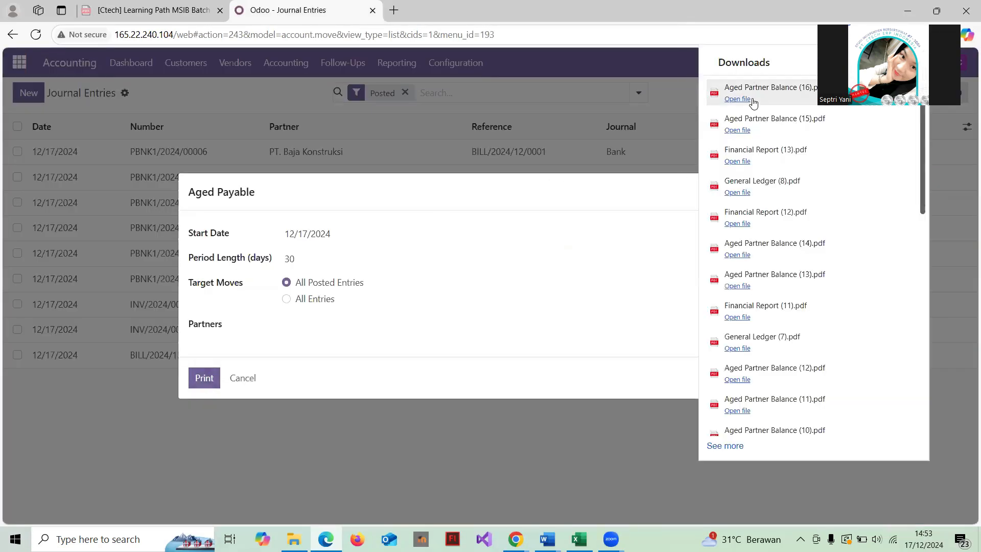
click(749, 99)
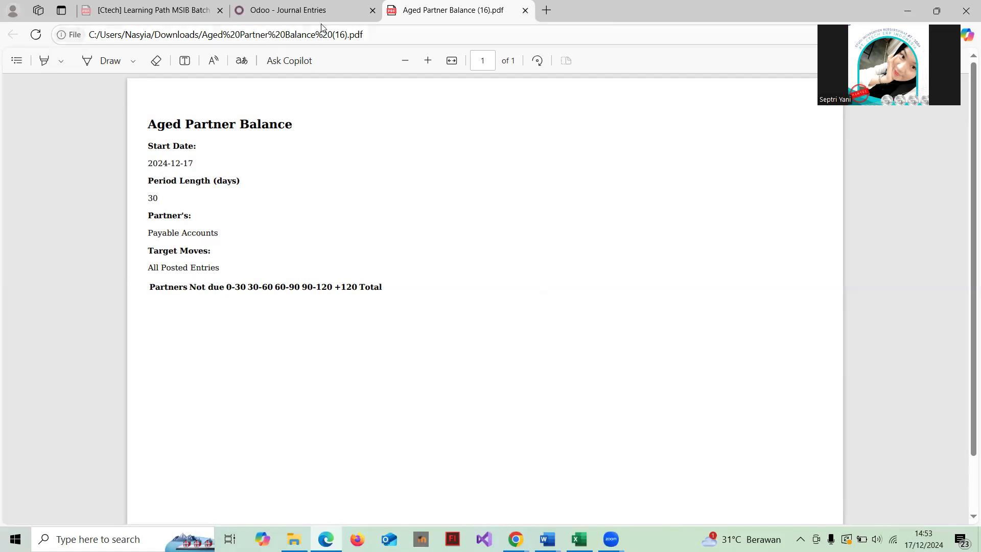
click(526, 11)
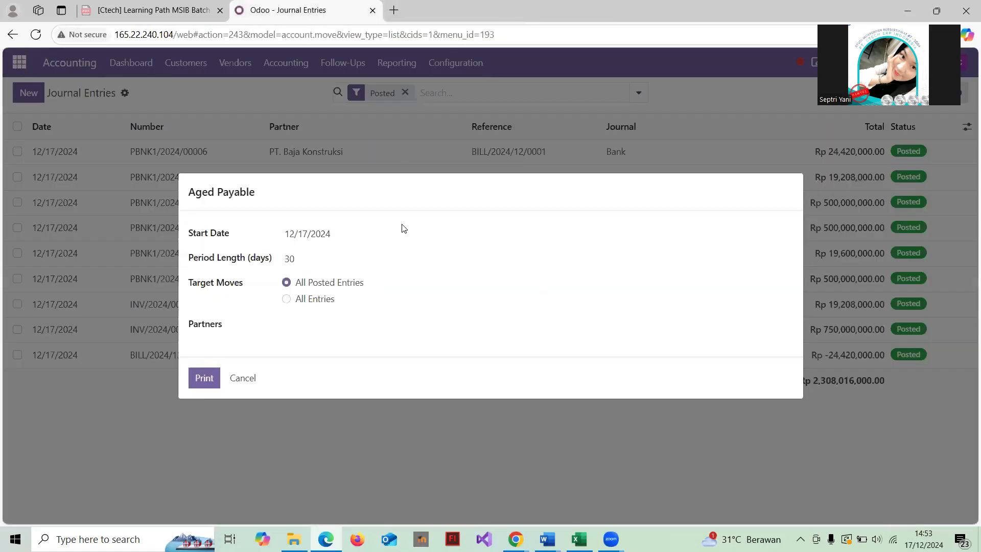
Dismiss the Aged Payable options, then open and cancel the Trial Balance report options
click(243, 379)
click(397, 62)
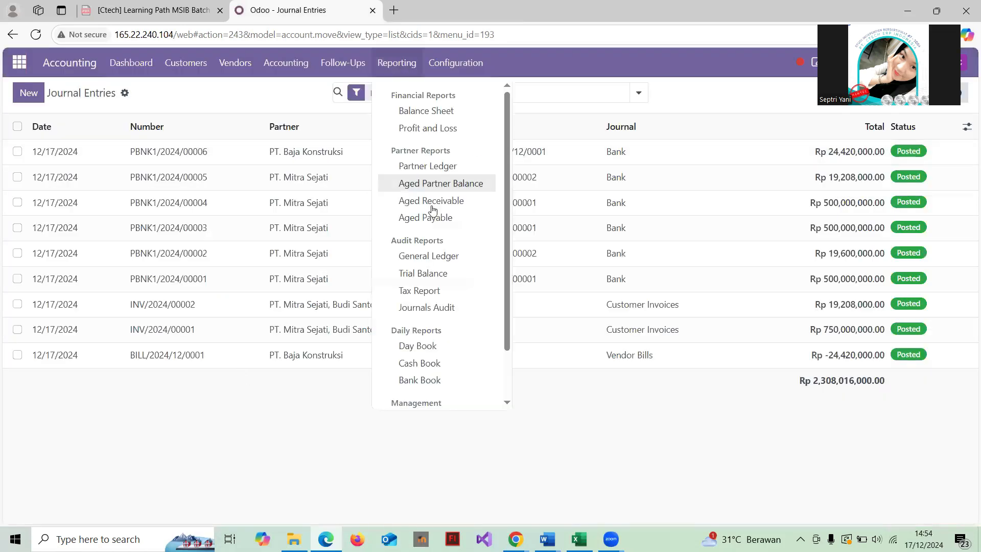
scroll(433, 210, down, 2)
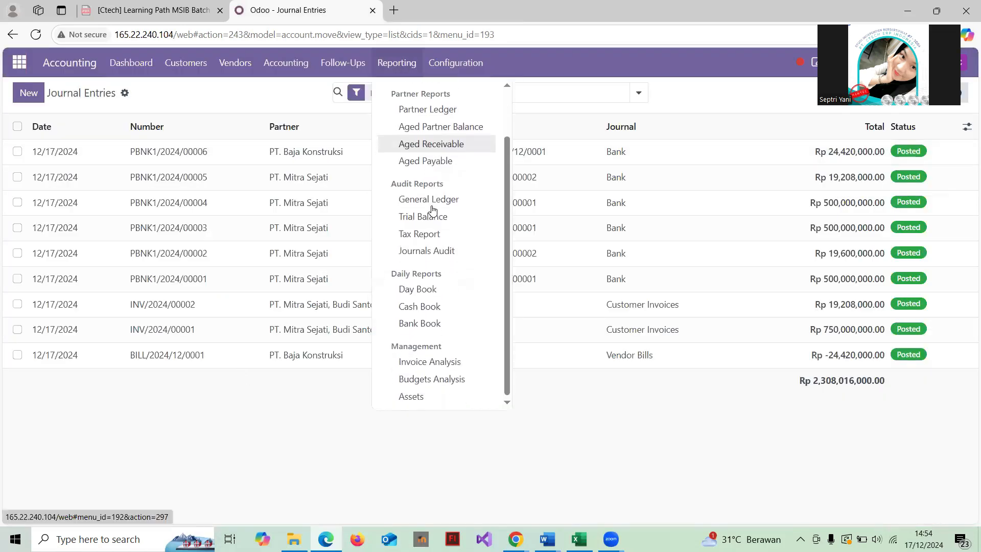
scroll(432, 209, up, 1)
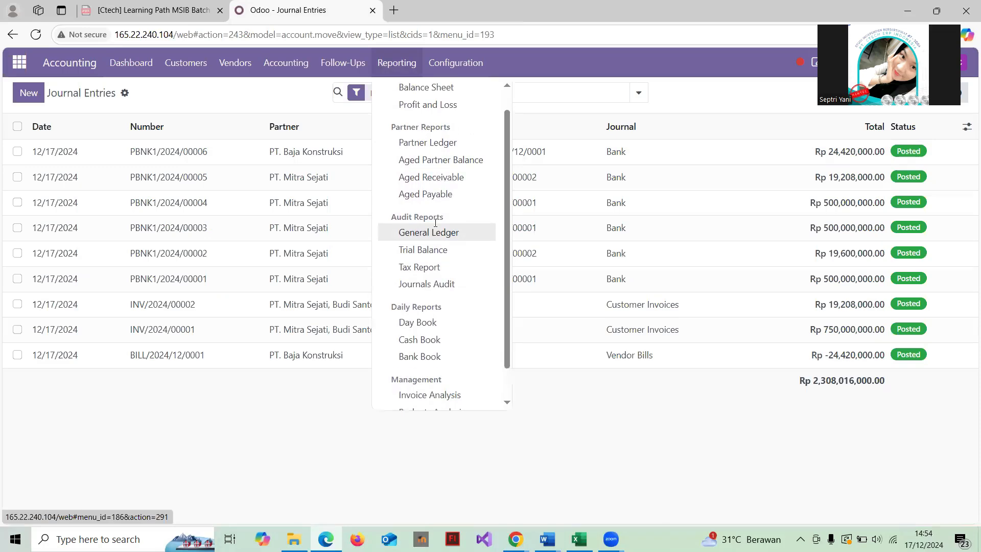
click(441, 248)
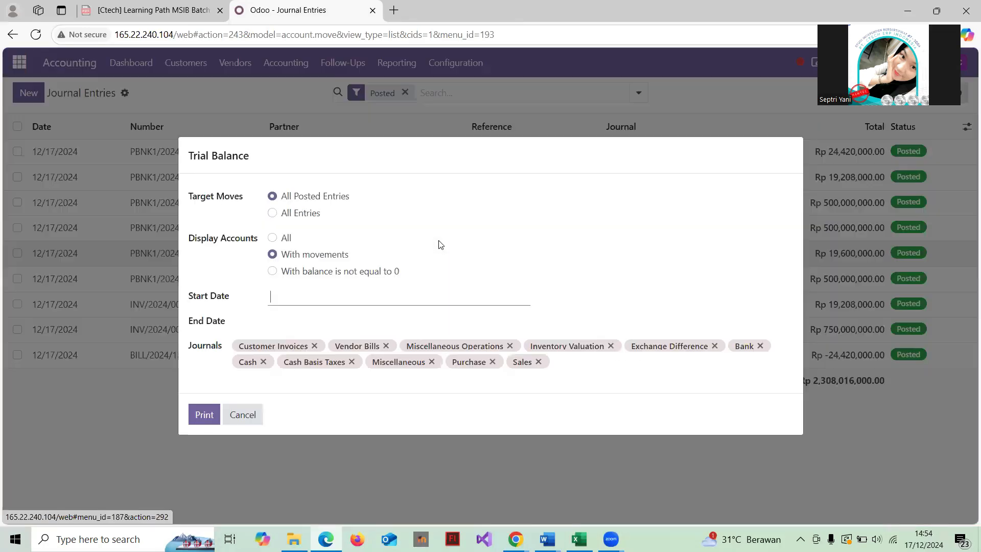
click(244, 416)
Print the Balance Sheet for 11/01/2024 to 12/31/2024
click(403, 68)
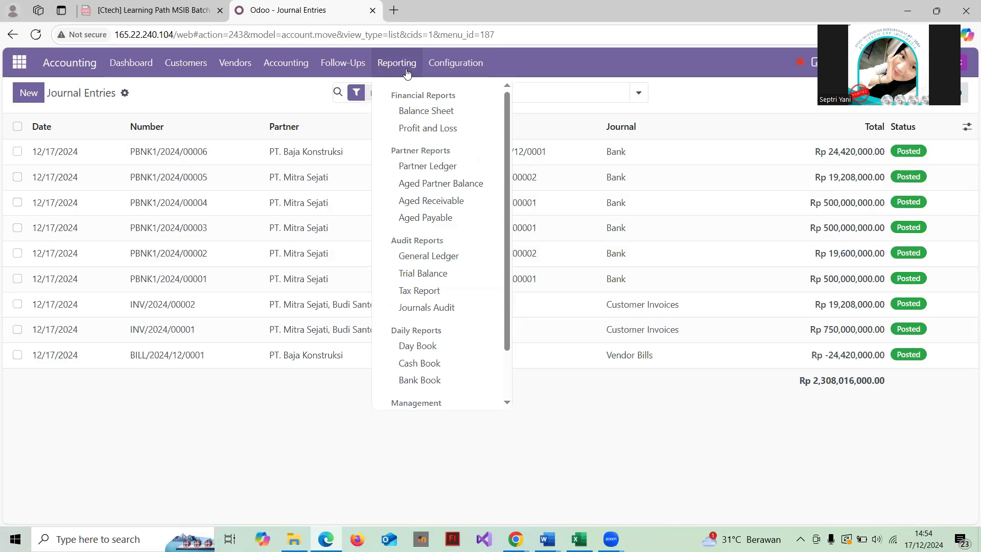
click(448, 113)
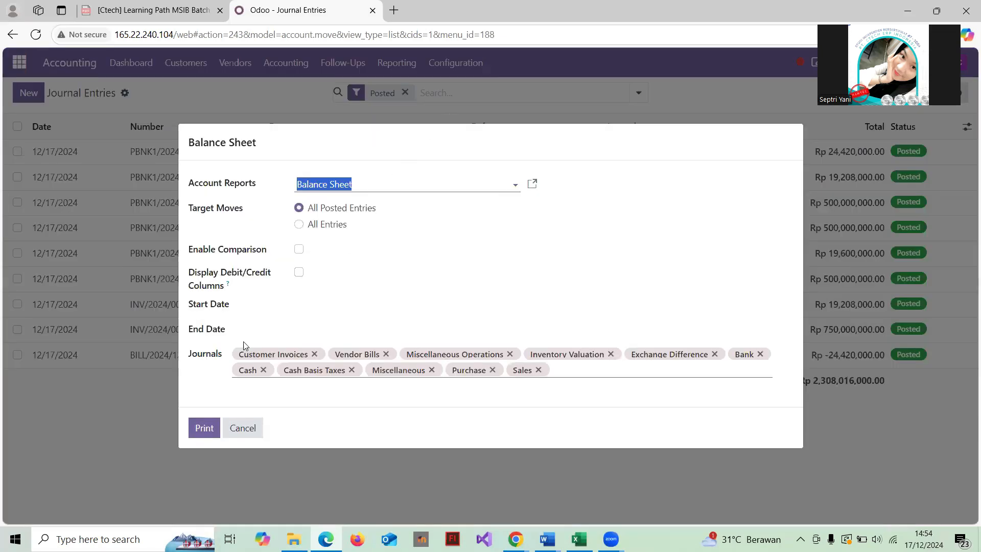
click(297, 305)
click(571, 193)
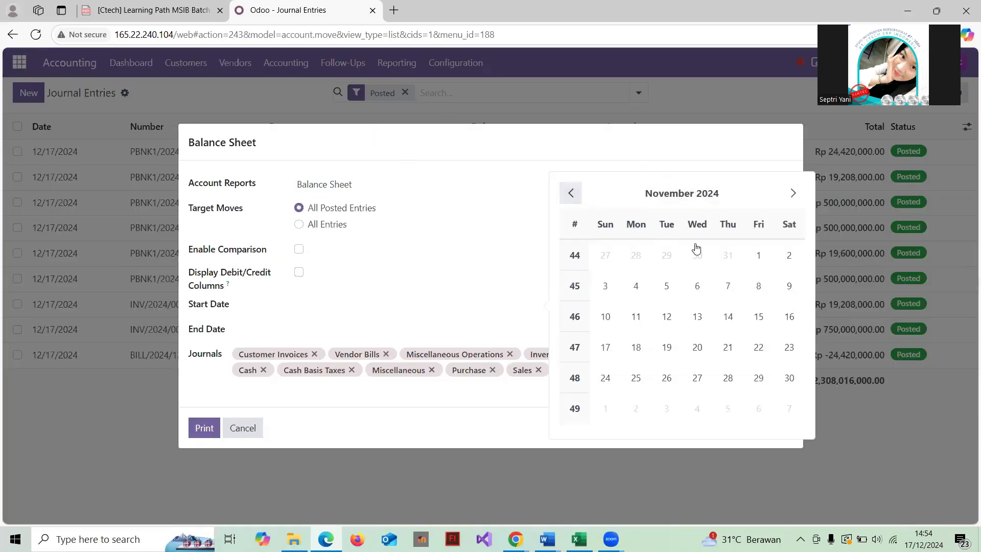
click(759, 255)
click(333, 329)
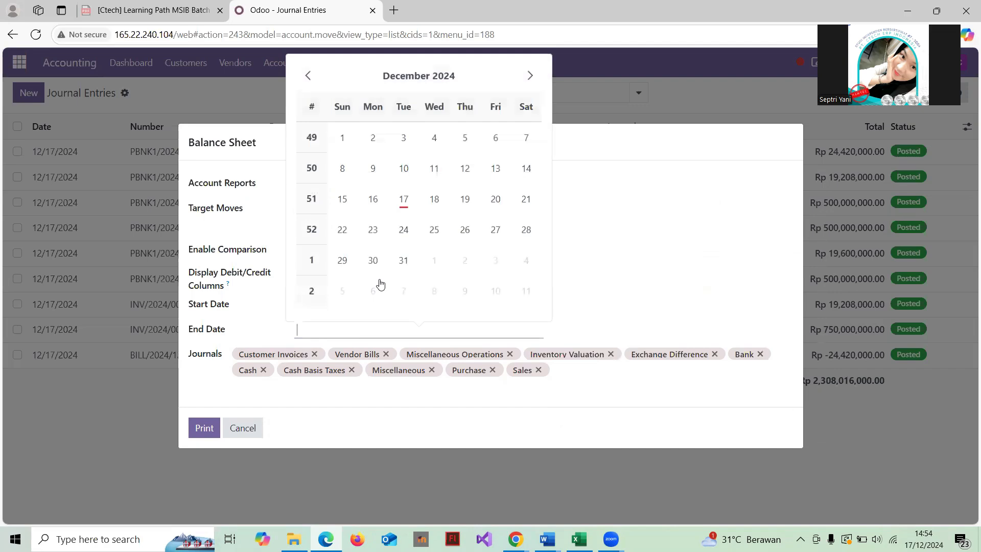
click(404, 260)
click(205, 428)
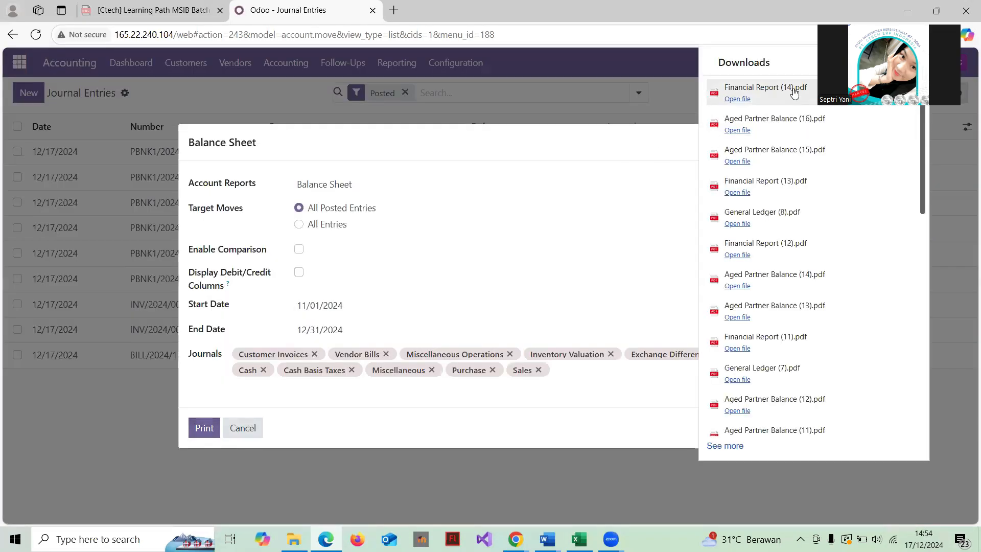
Review Financial Report (14).pdf showing assets of Rp 744,788,000.00, then close it
click(794, 89)
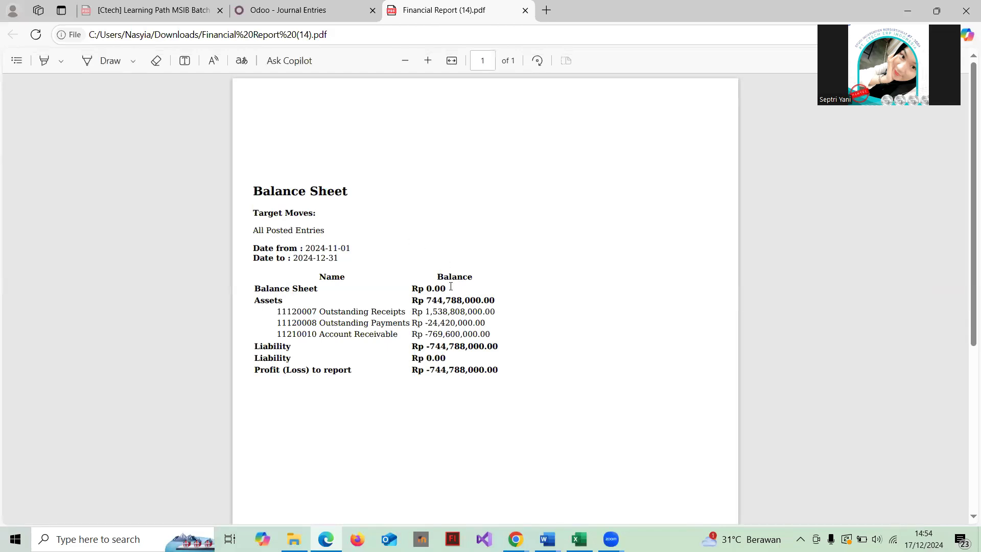
scroll(396, 252, down, 1)
scroll(396, 252, up, 1)
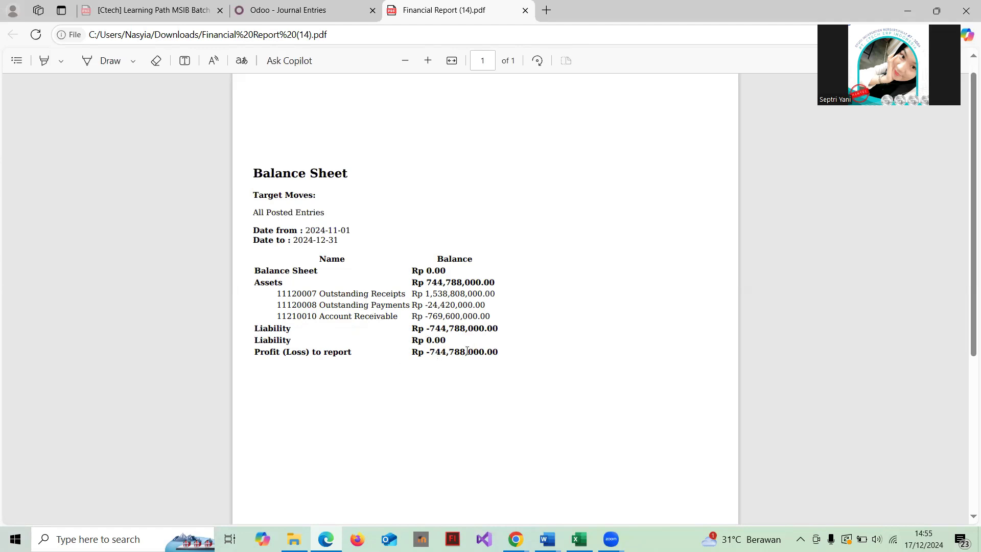
scroll(426, 230, up, 1)
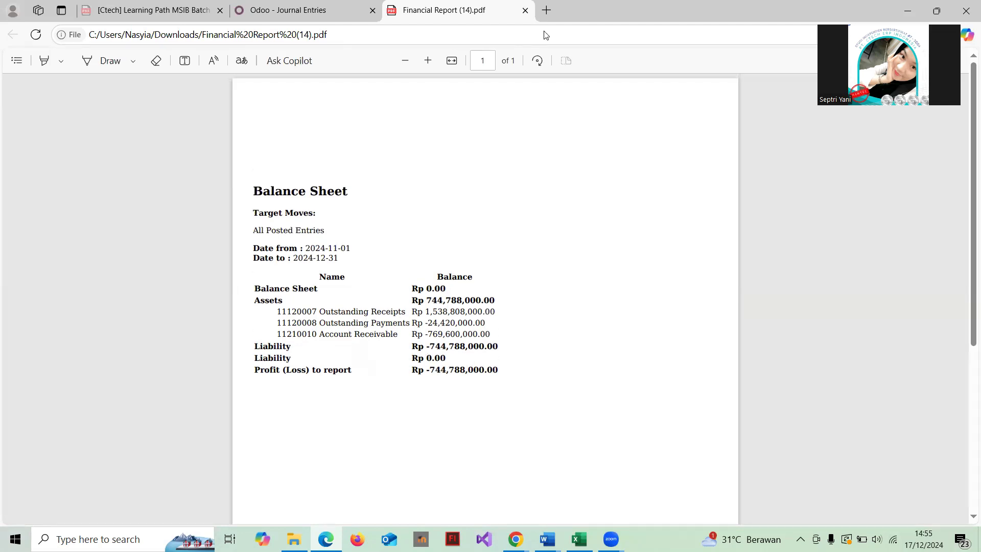
click(527, 11)
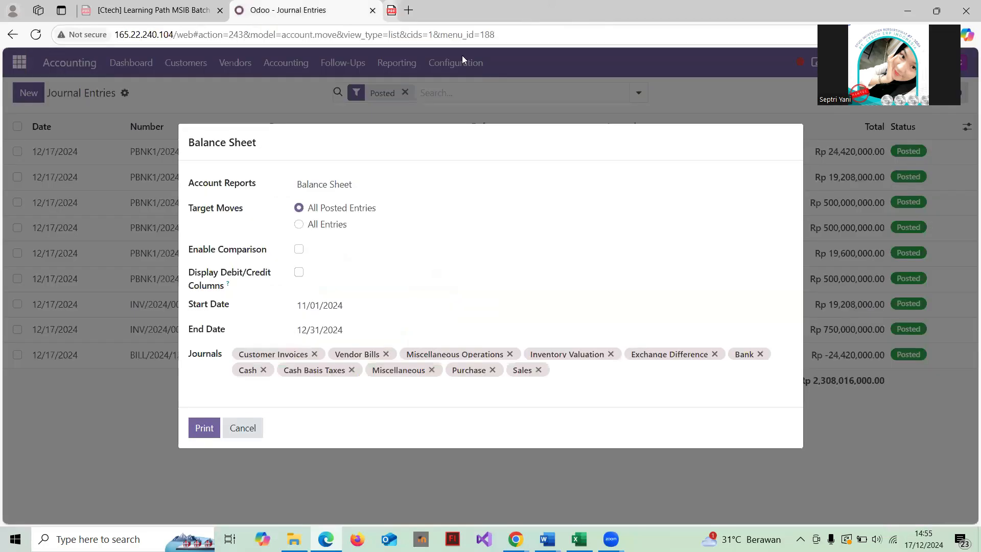
Cancel the Balance Sheet dialog to return to the nine posted Journal Entries
click(254, 427)
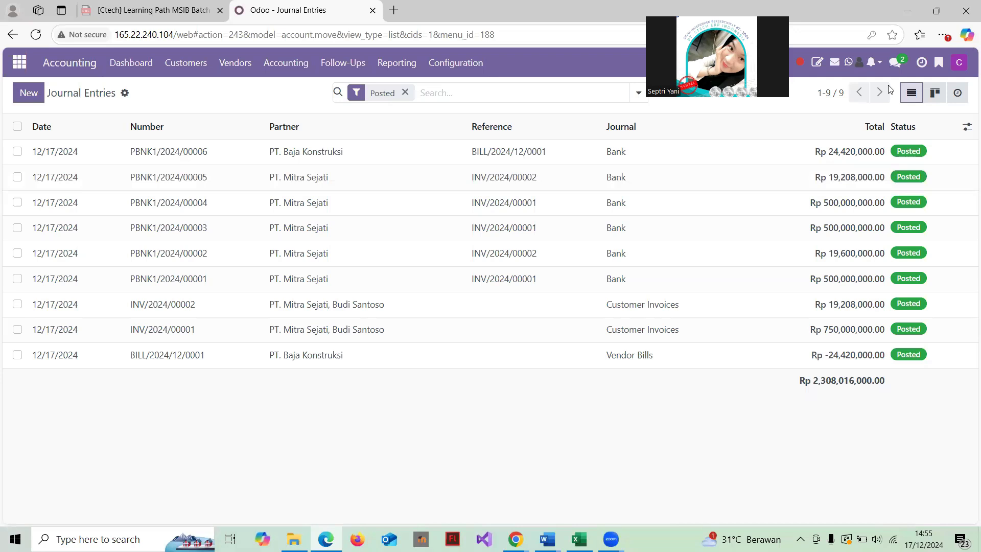
Send the Proyek Kantor channel a message that all transactions were checked and reported
click(897, 63)
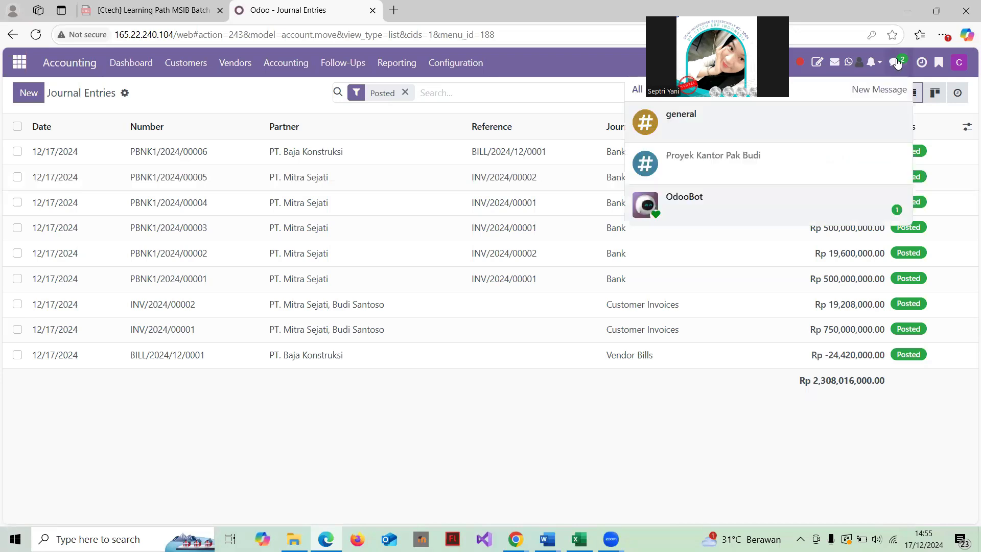
click(761, 163)
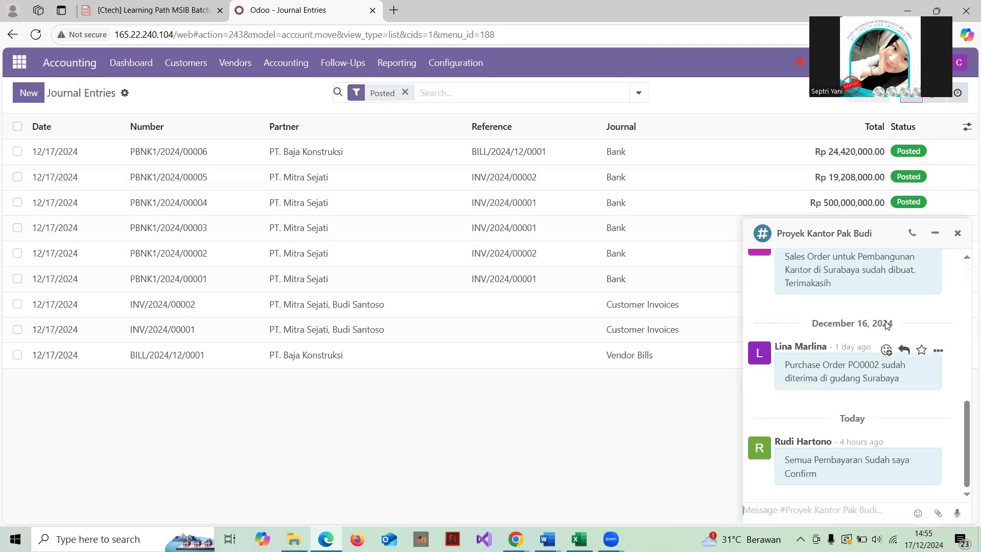
click(764, 510)
text(s)
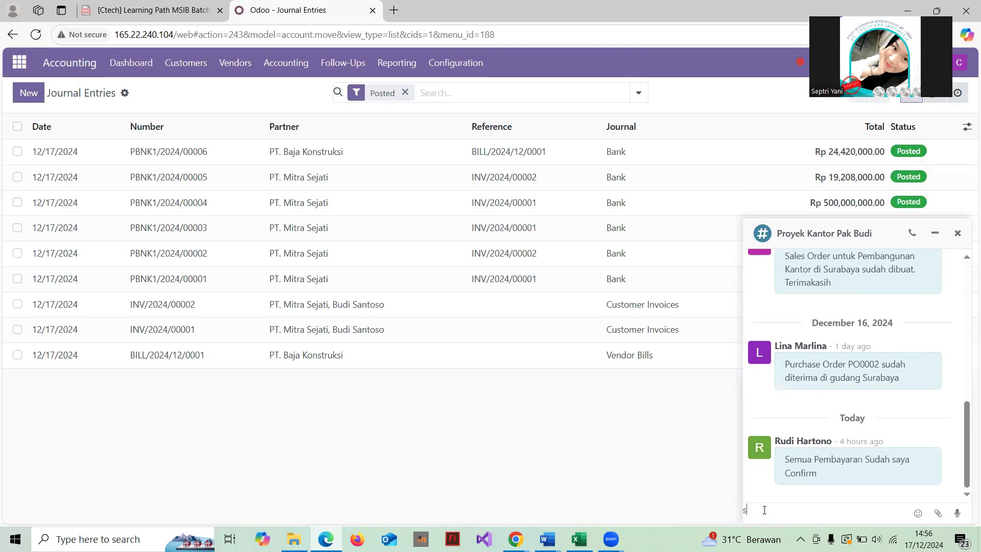
text(aya leb)
text(agai gene)
text(ral accounting te)
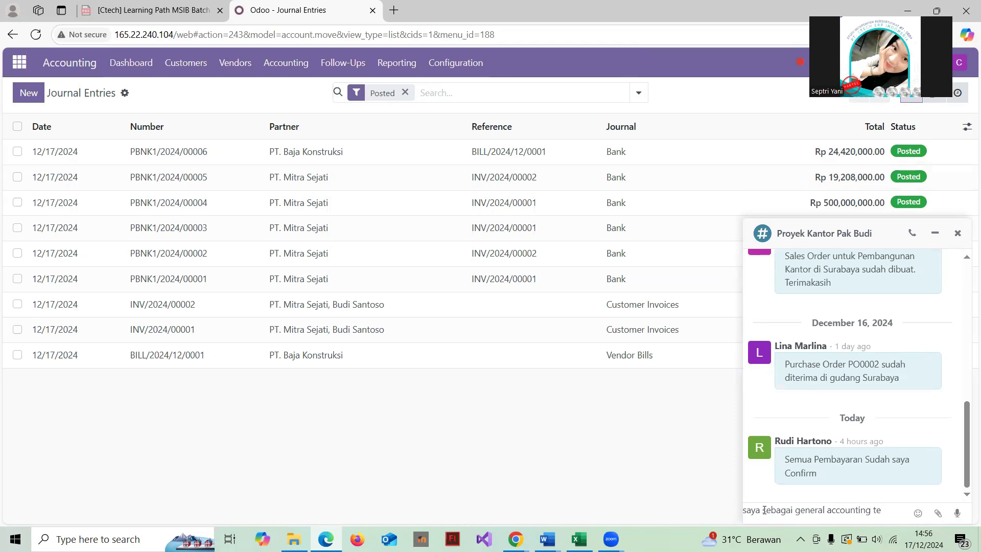
text(lah meme)
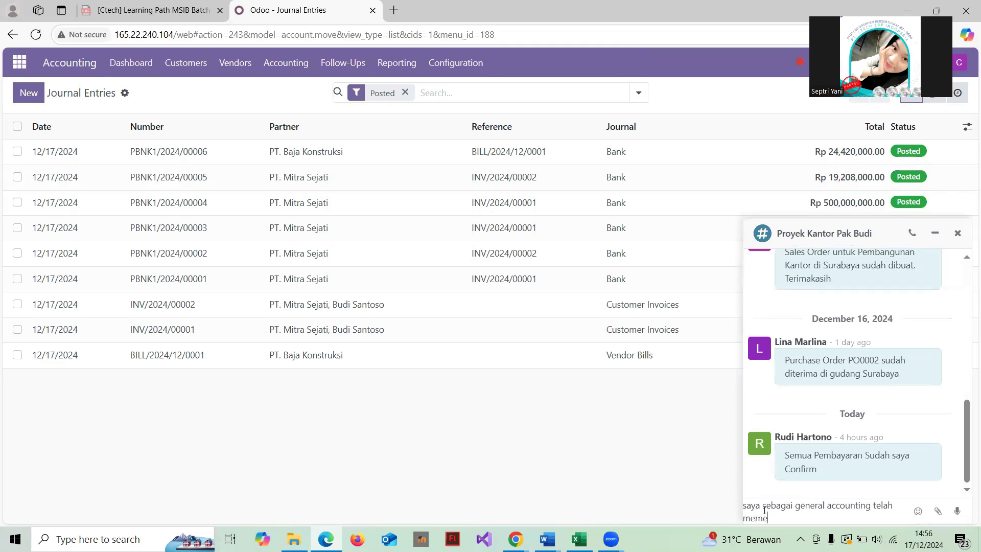
text(riksa semua transaksi dan telah)
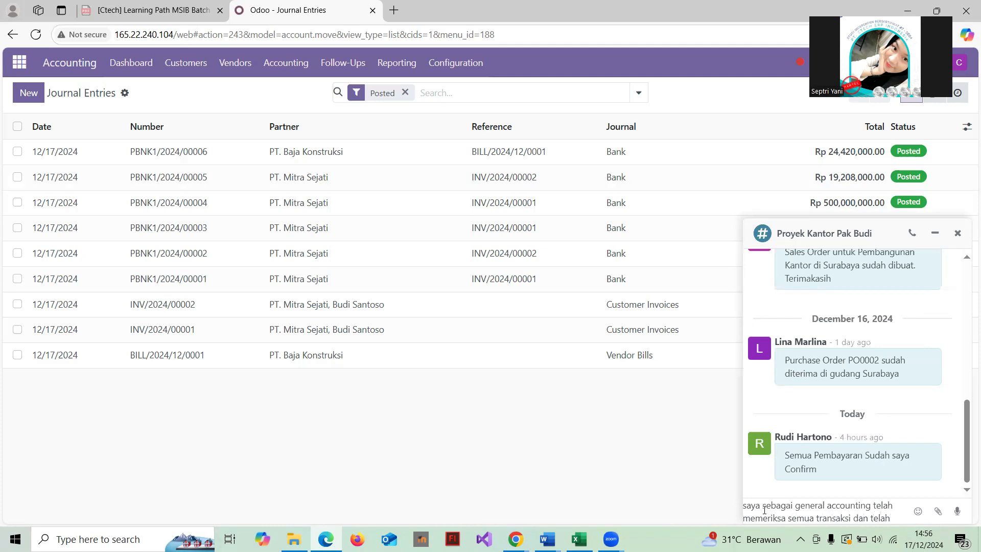
text( mel)
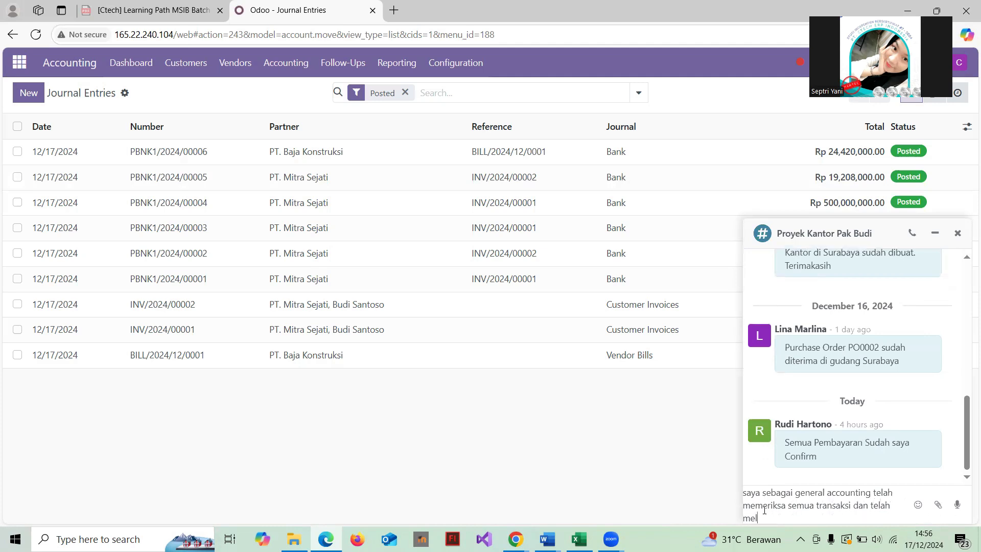
text(kauukan print laporan)
key(Return)
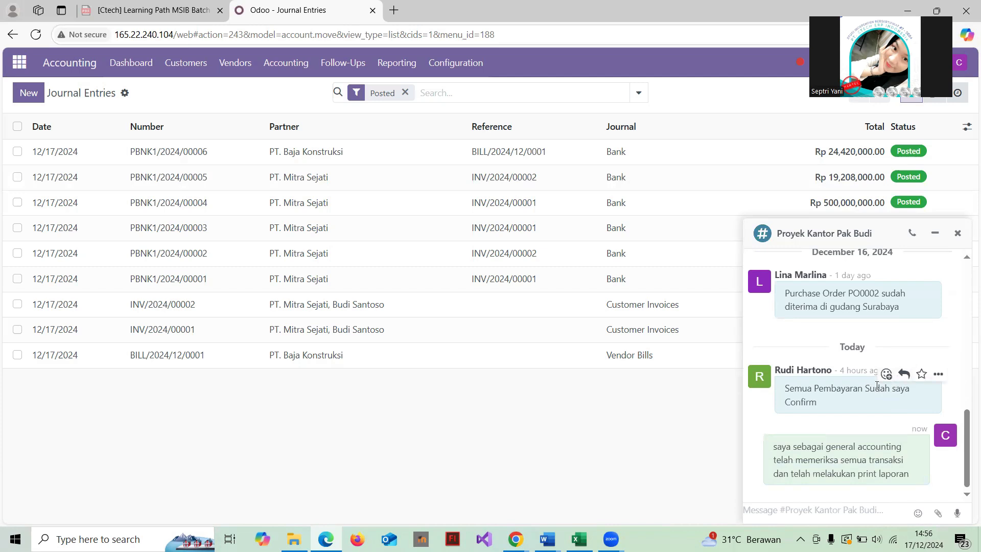
mouse_move(803, 453)
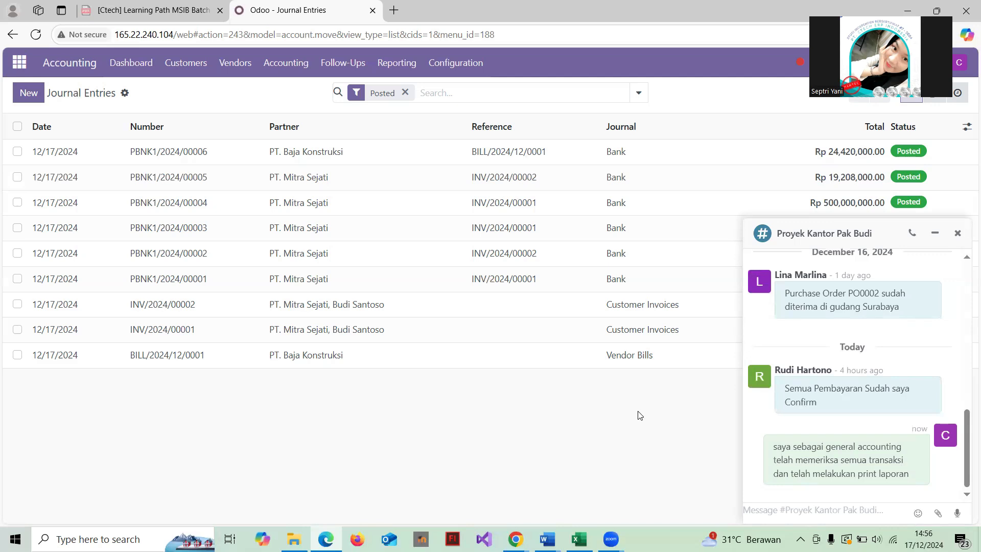
click(836, 230)
click(611, 409)
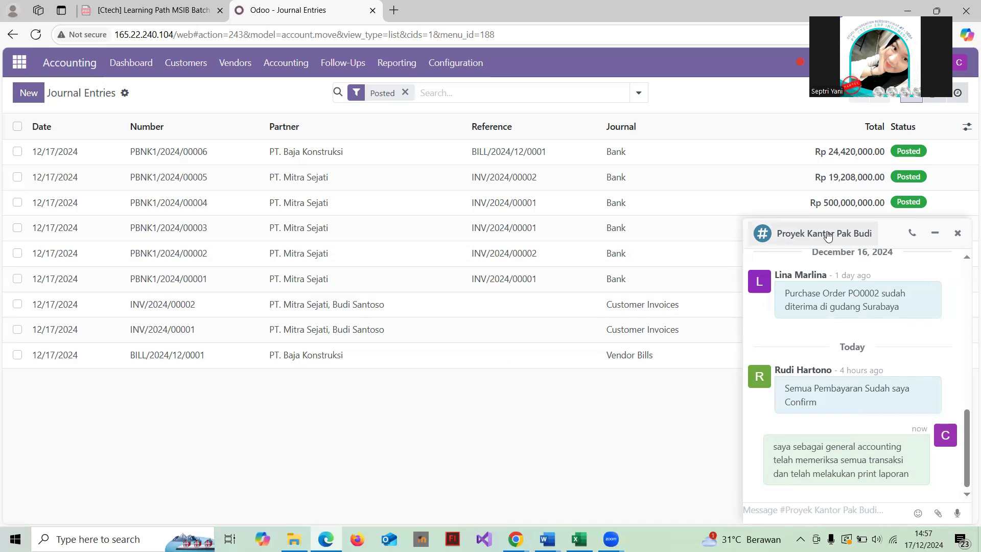
Fold the chat window and open the Inventory Stock report for all products
click(890, 225)
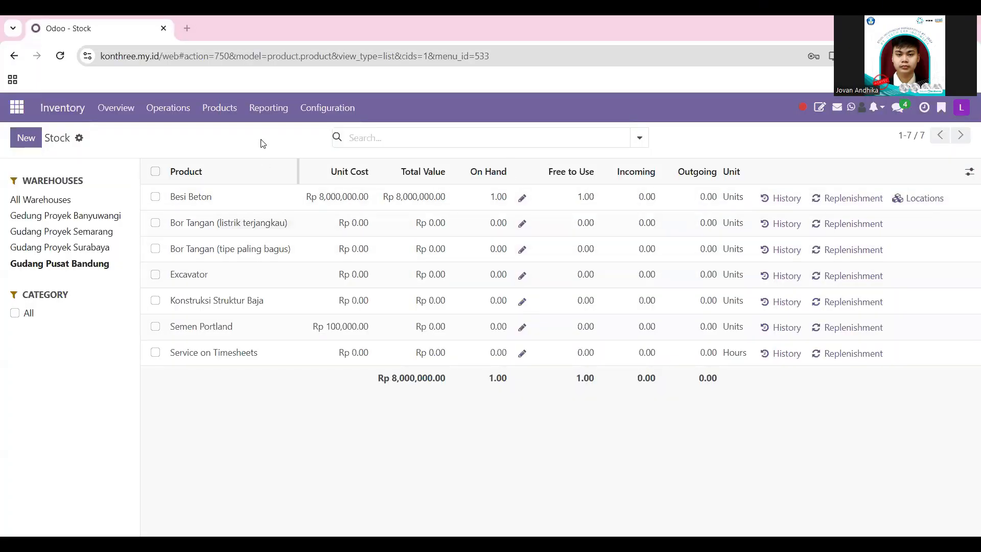
click(123, 113)
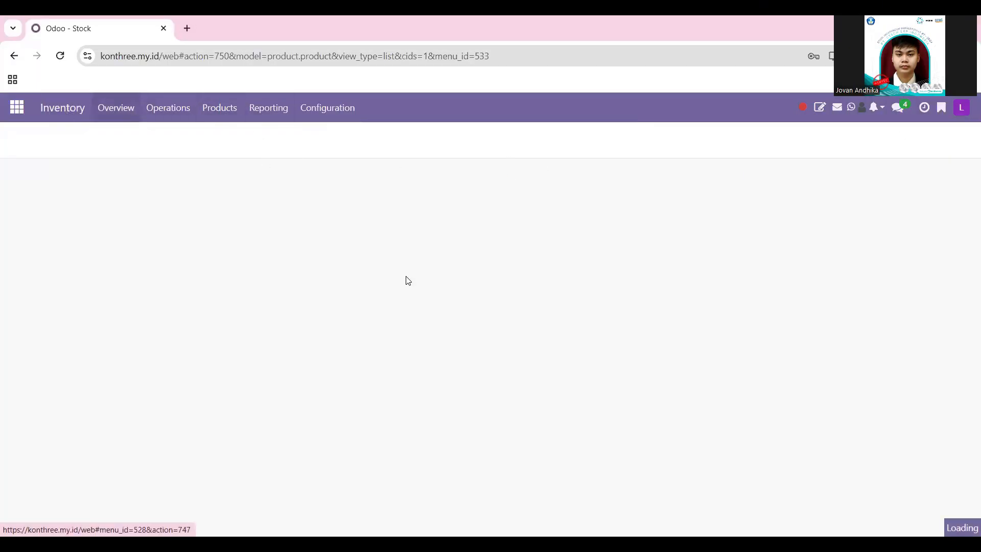
click(281, 116)
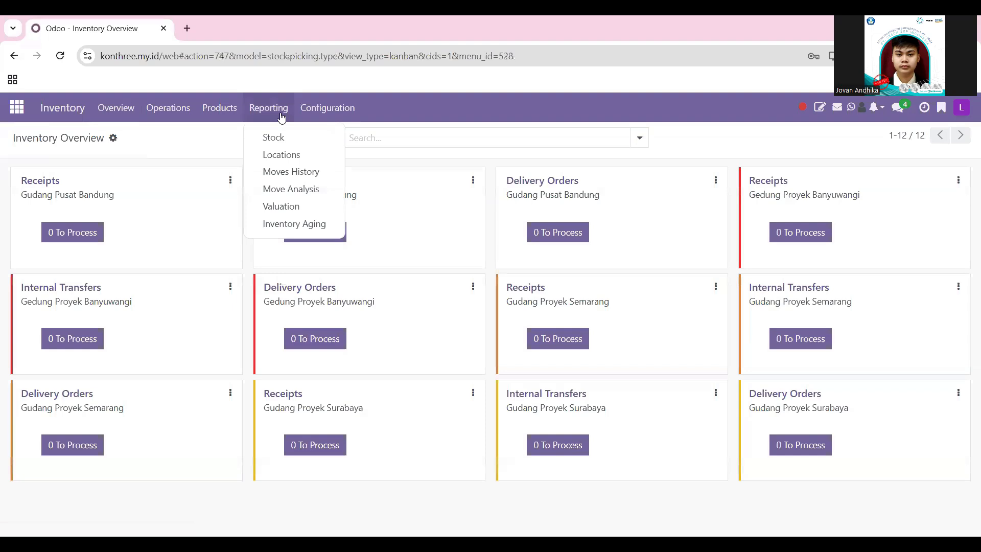
click(298, 146)
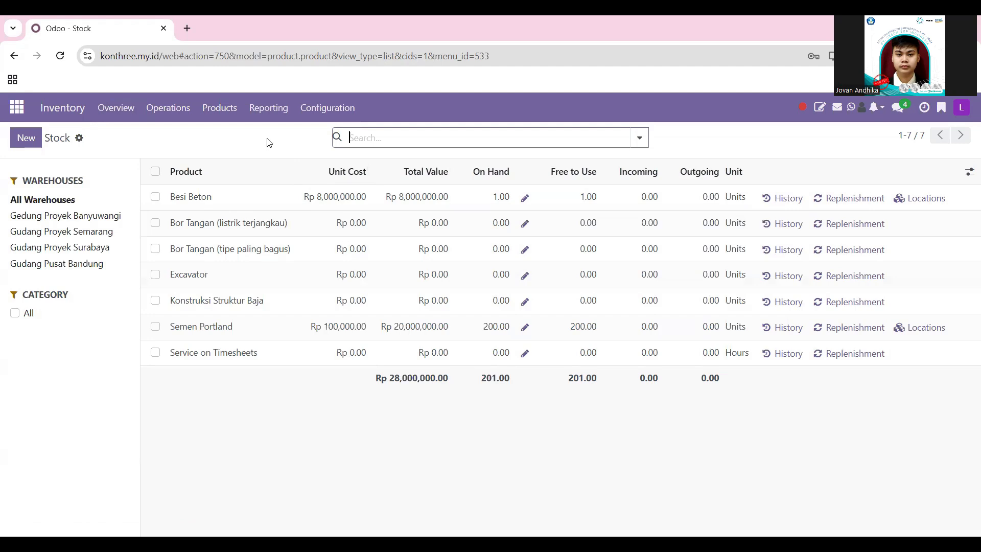
Filter stock by Gedung Proyek Banyuwangi, Gudang Proyek Semarang, Surabaya, and Gudang Pusat Bandung
click(69, 217)
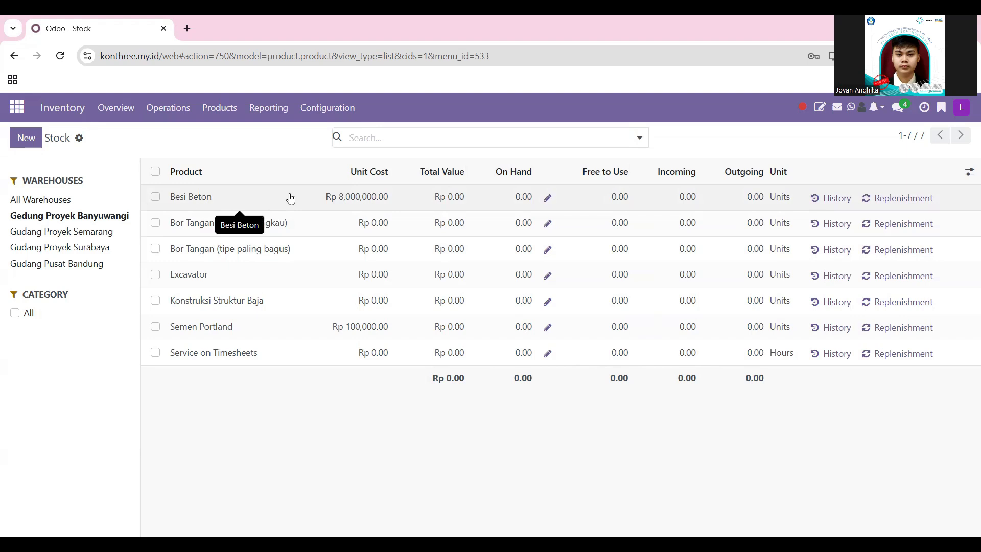
click(102, 231)
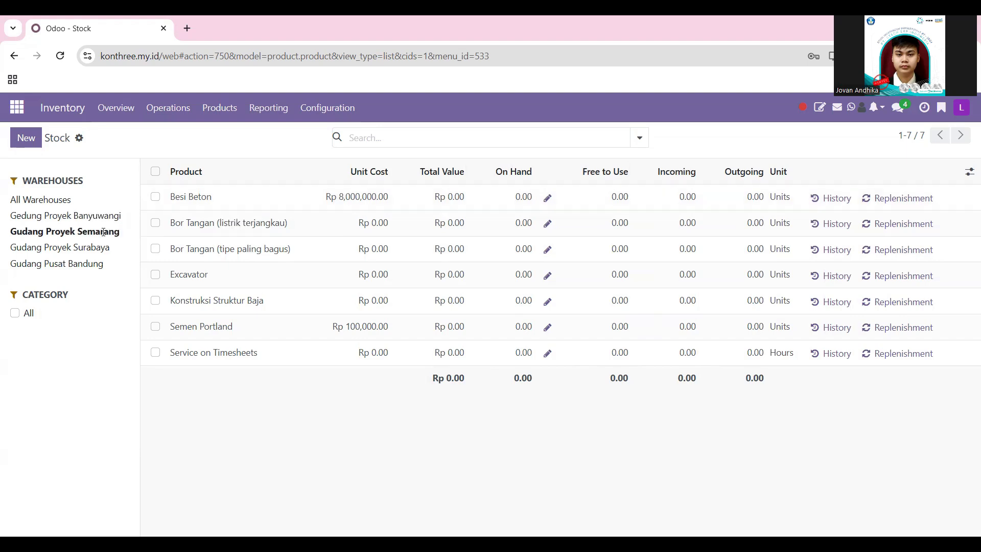
click(83, 249)
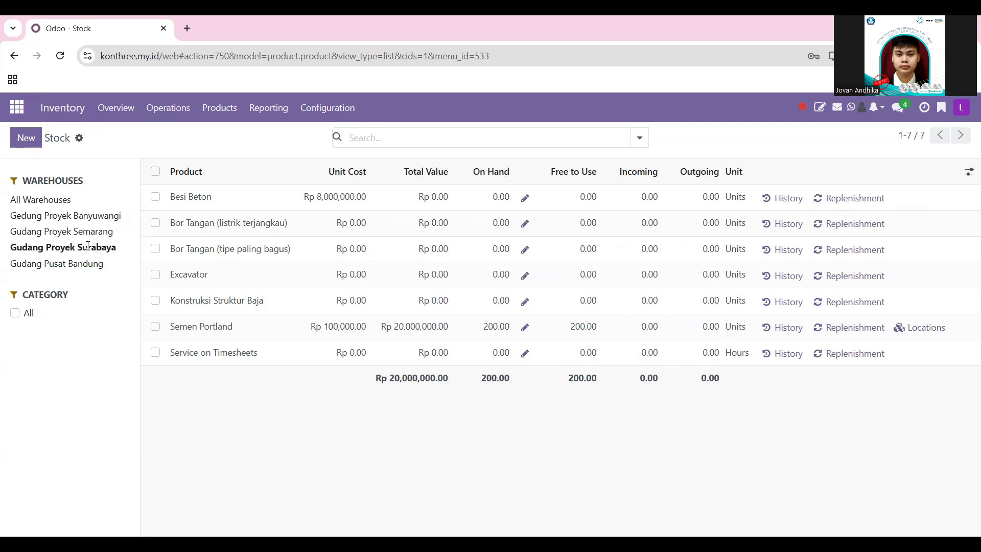
click(85, 234)
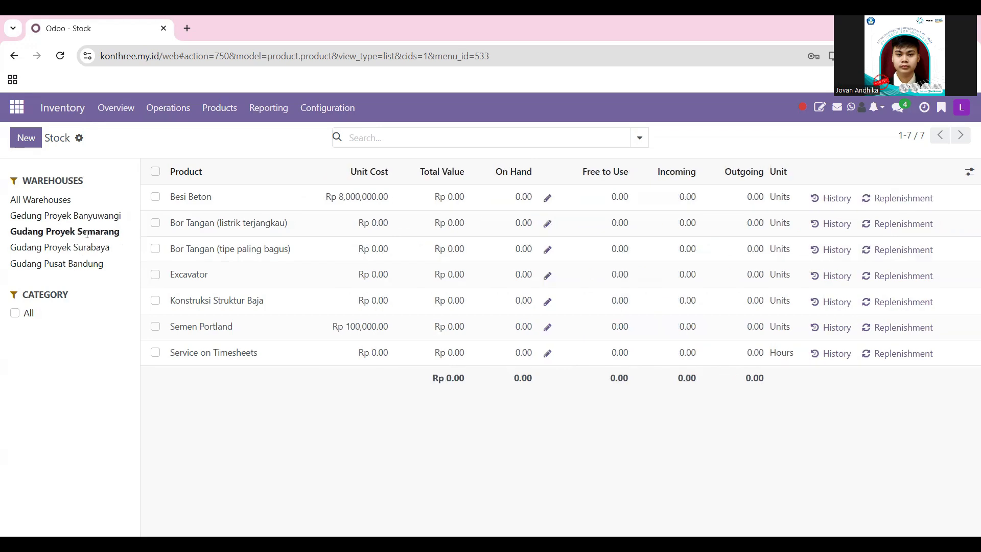
click(87, 249)
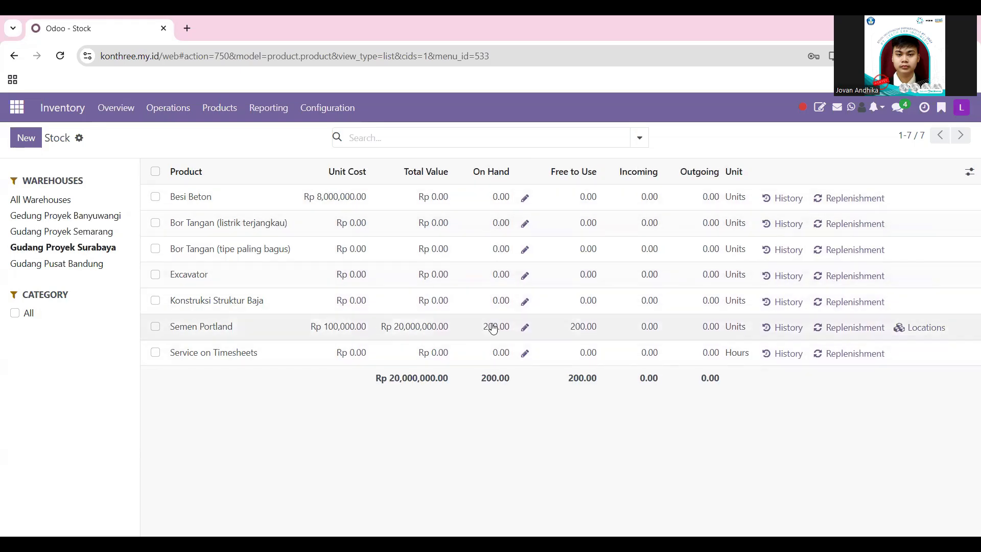
click(87, 264)
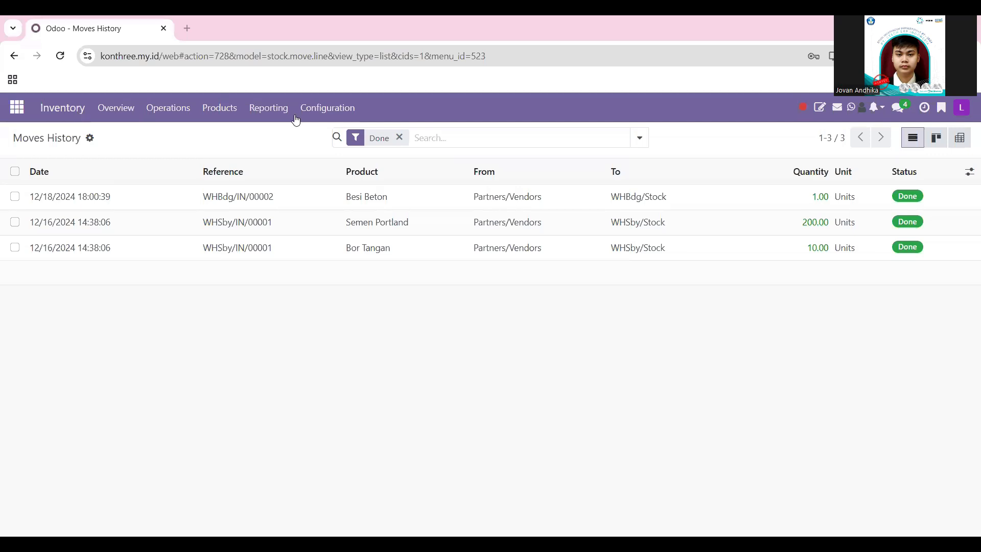
click(280, 109)
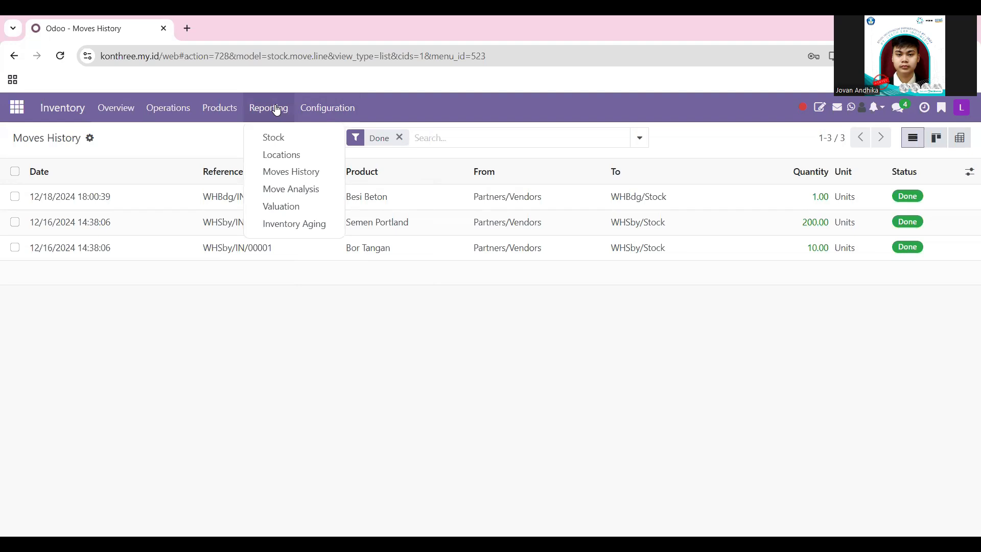
click(287, 173)
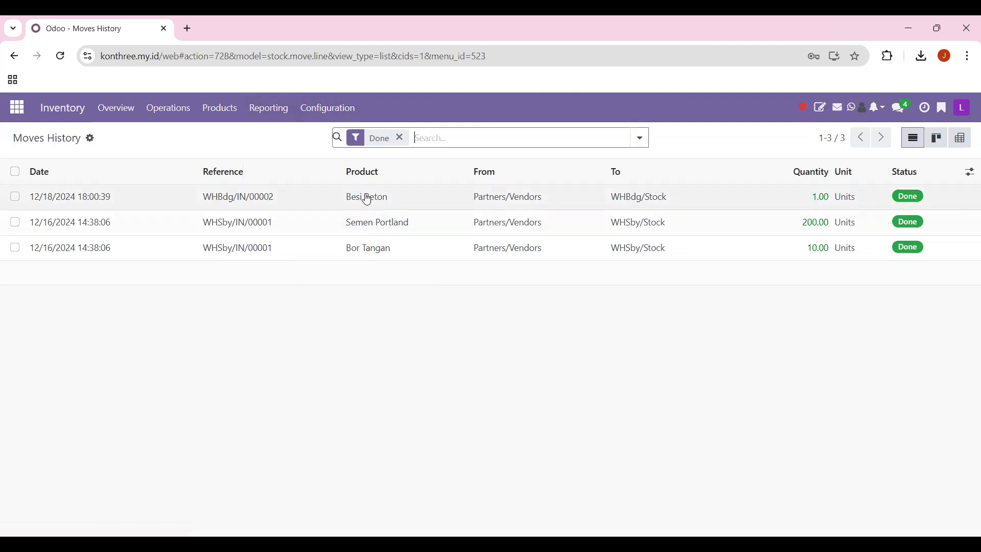
click(478, 207)
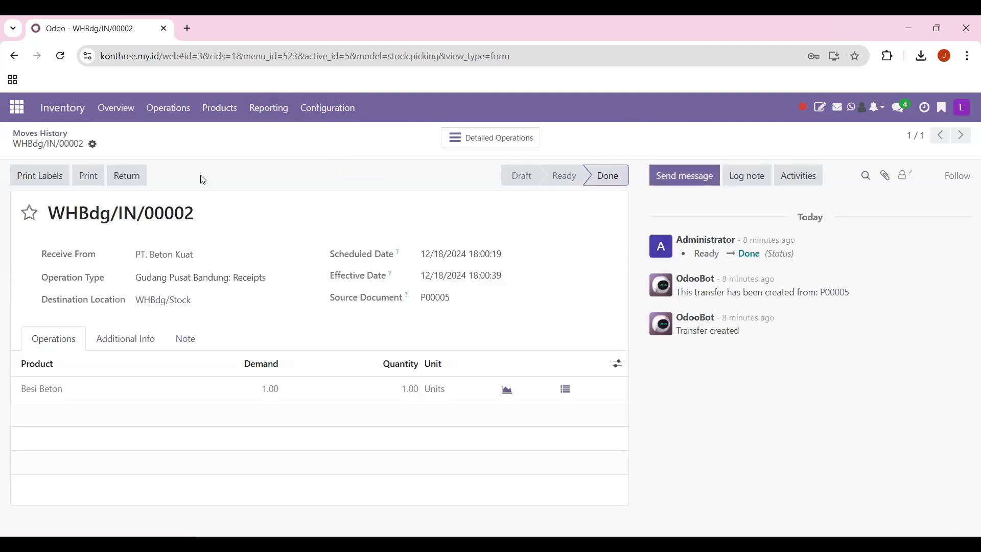
click(62, 133)
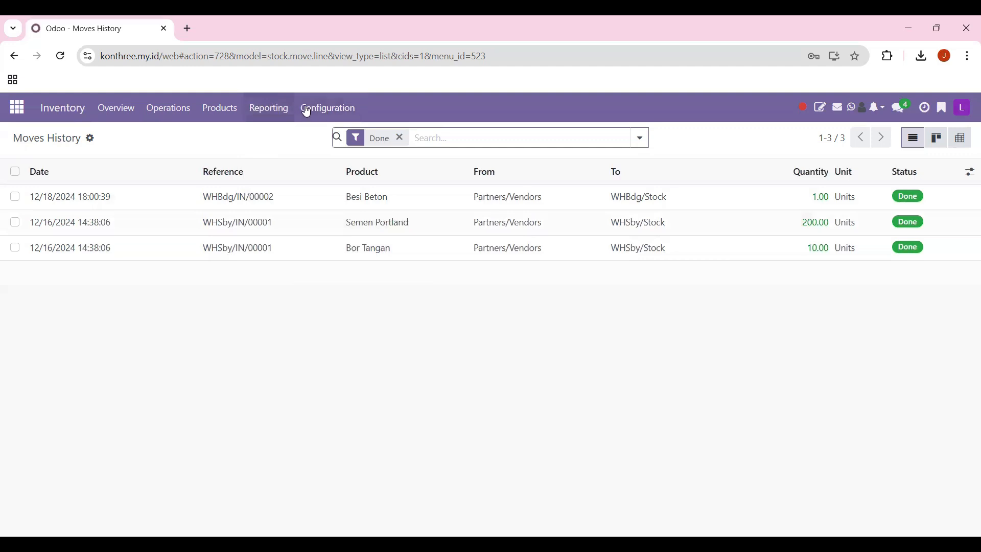
click(278, 109)
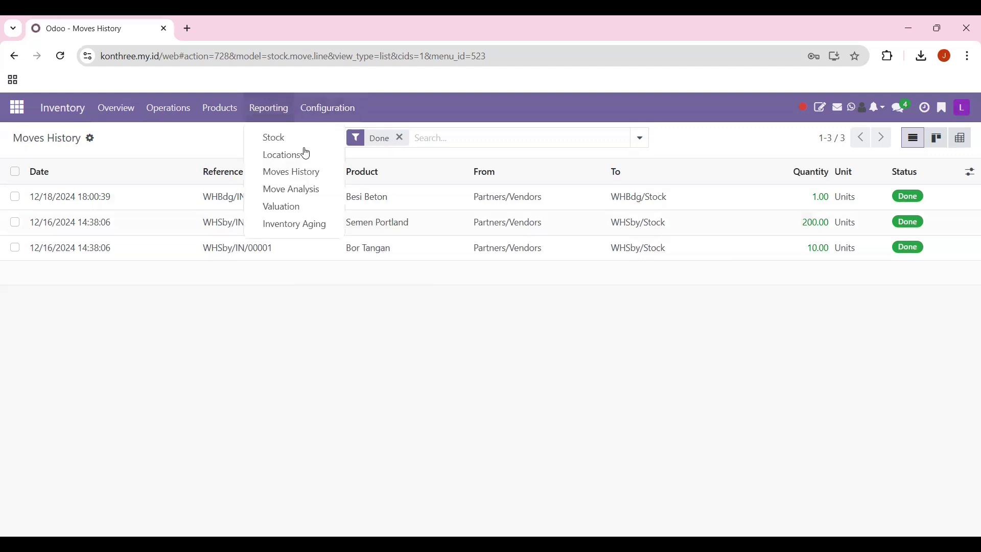
click(304, 214)
Expand the Besi Beton, Bor Tangan and Semen Portland valuation groups to their receipt lines
click(8, 198)
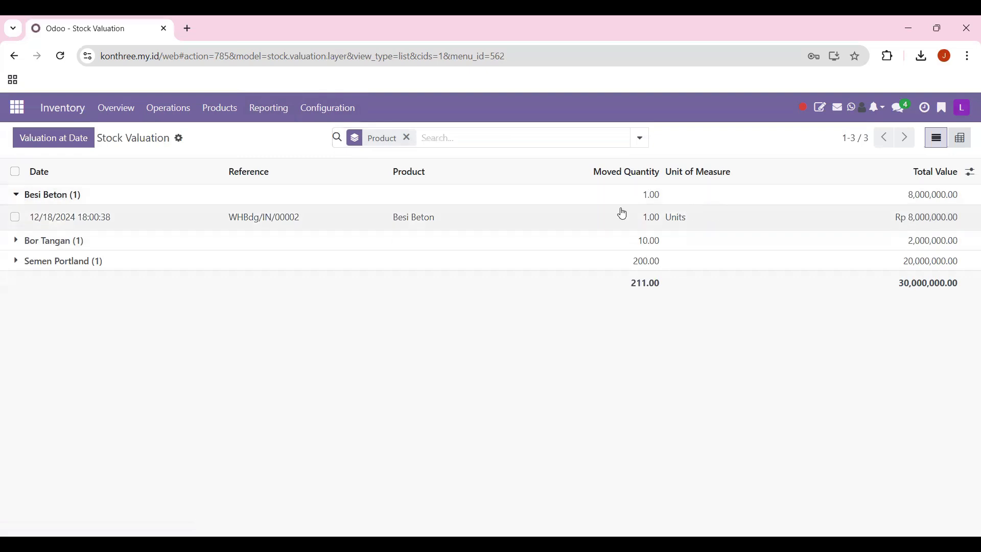
click(15, 241)
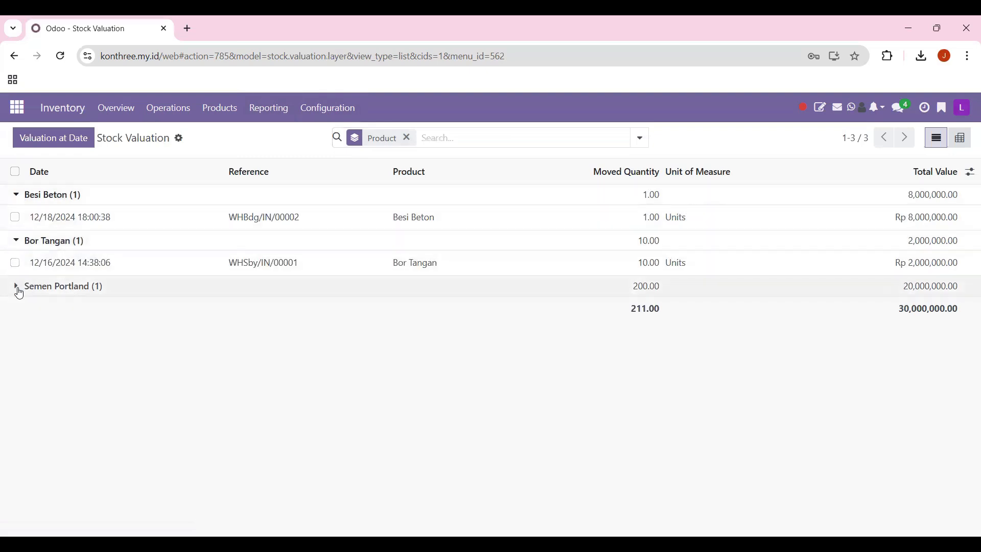
click(19, 290)
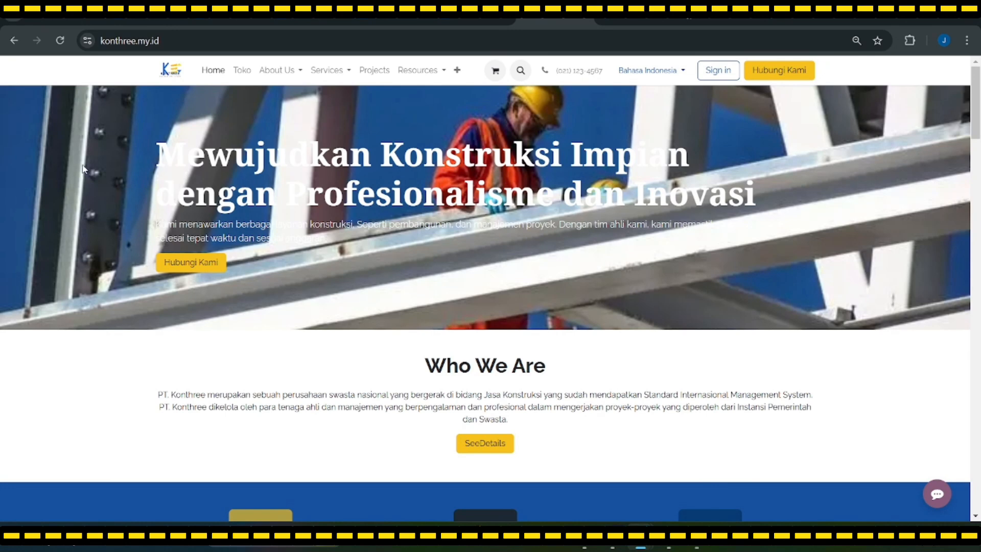
Scroll through the Konthree home page to look over its content
scroll(83, 169, down, 1)
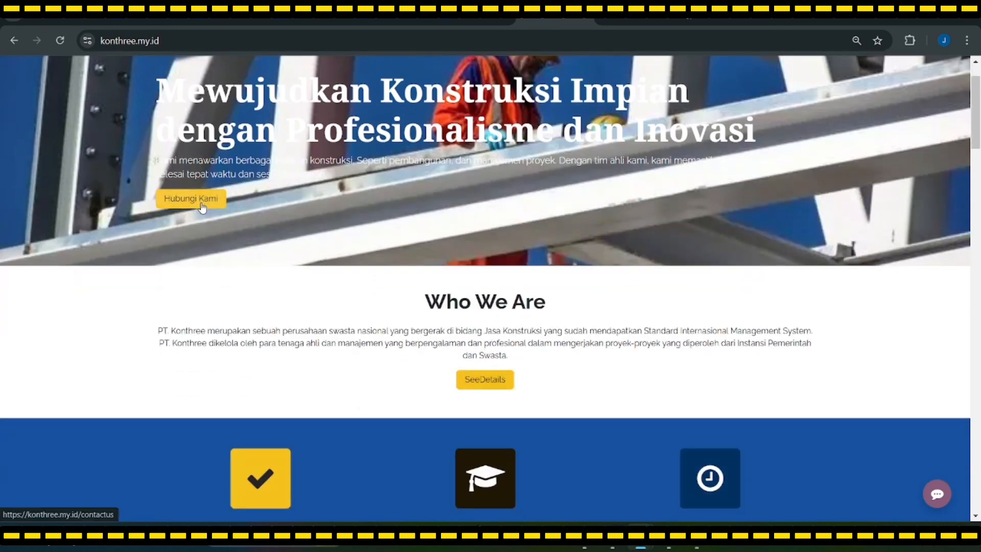
scroll(221, 233, up, 1)
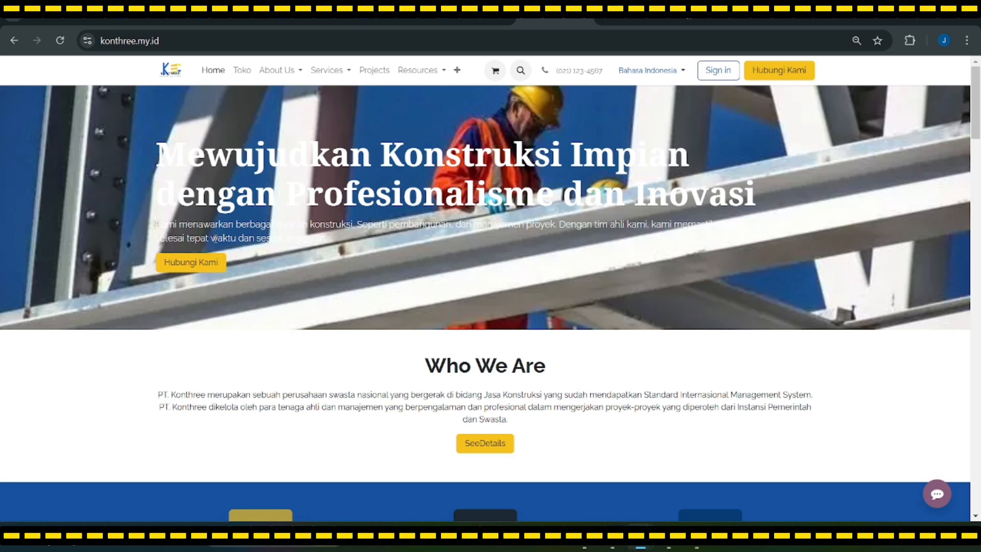
scroll(403, 247, down, 1)
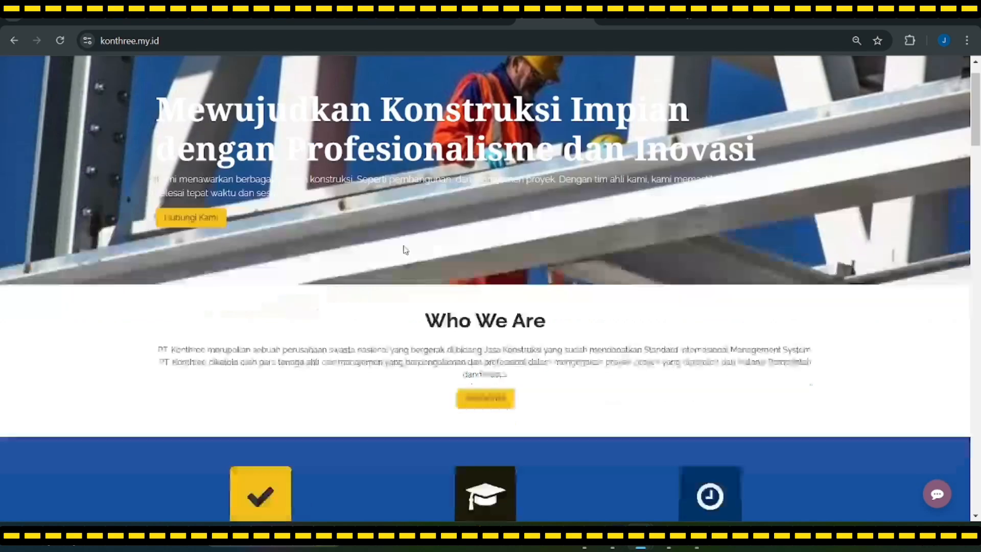
scroll(459, 265, up, 1)
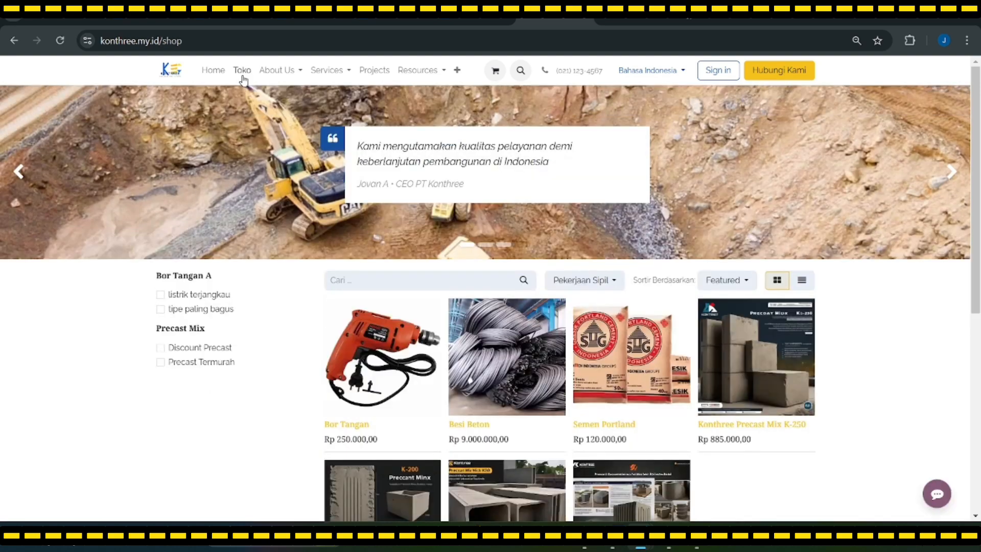
scroll(578, 407, down, 4)
scroll(578, 408, up, 4)
scroll(432, 264, down, 4)
scroll(432, 264, up, 4)
scroll(517, 294, down, 3)
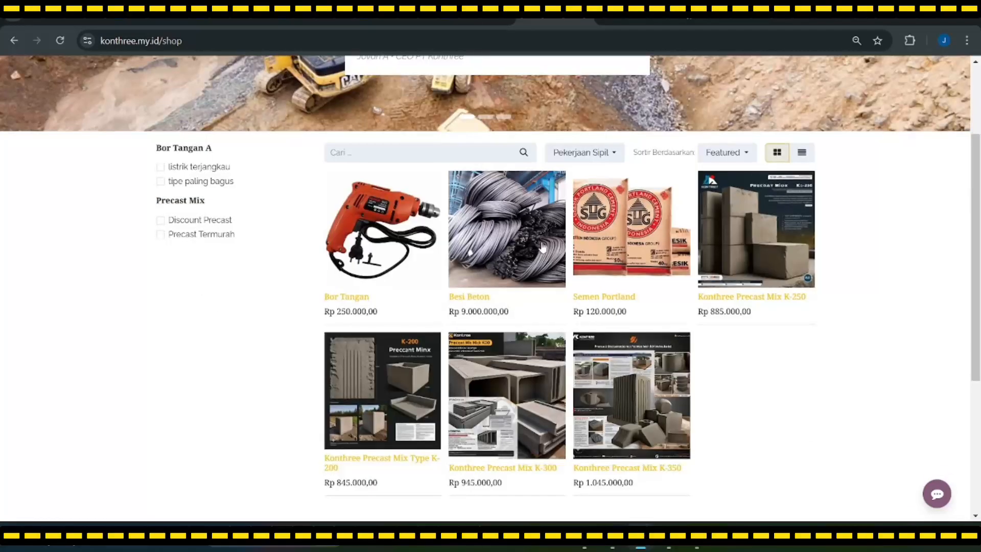
scroll(613, 353, up, 1)
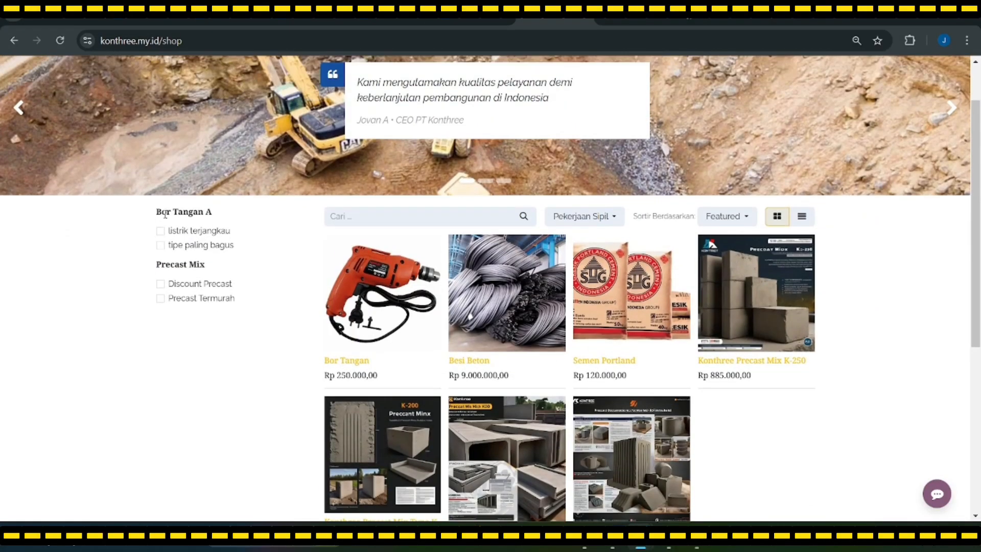
click(612, 217)
click(615, 221)
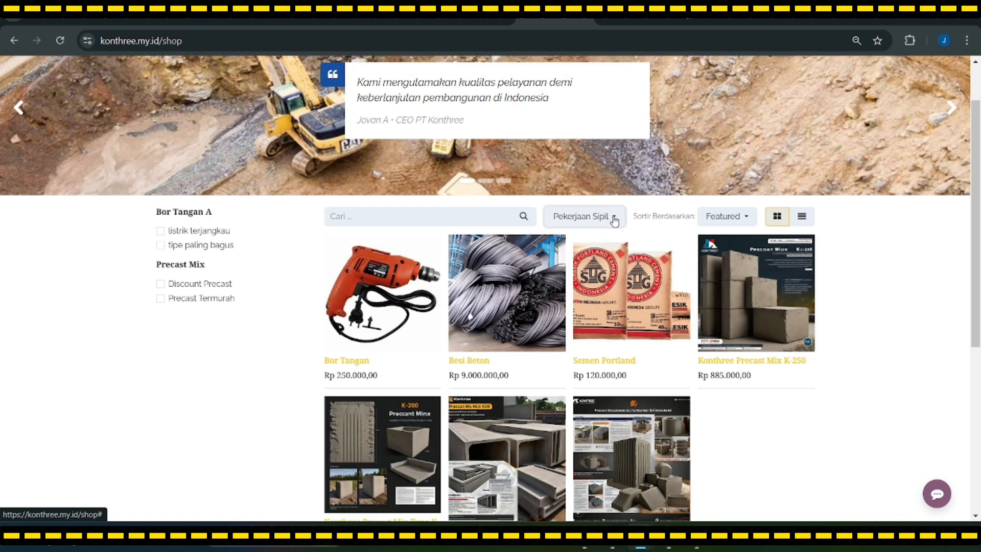
scroll(615, 220, up, 1)
scroll(477, 282, down, 1)
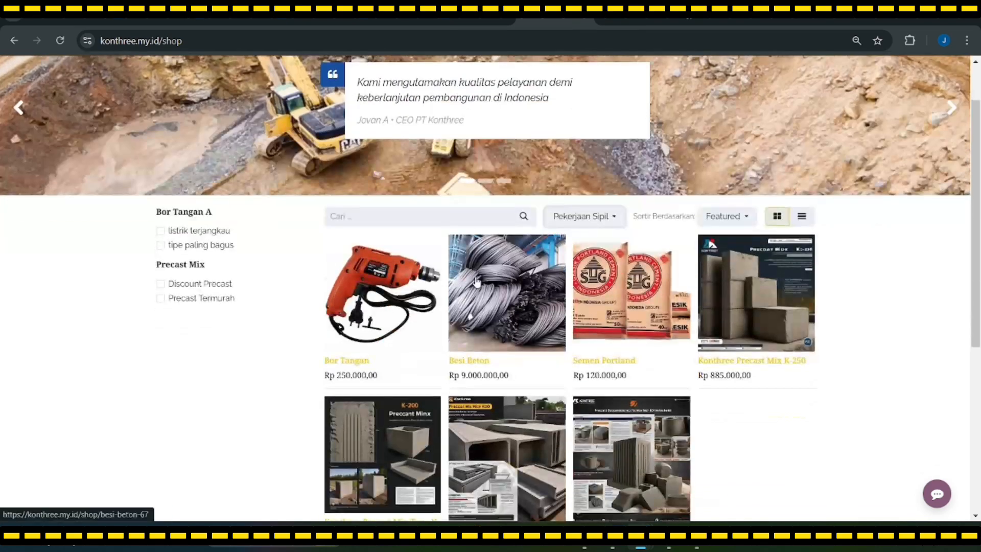
scroll(477, 282, up, 1)
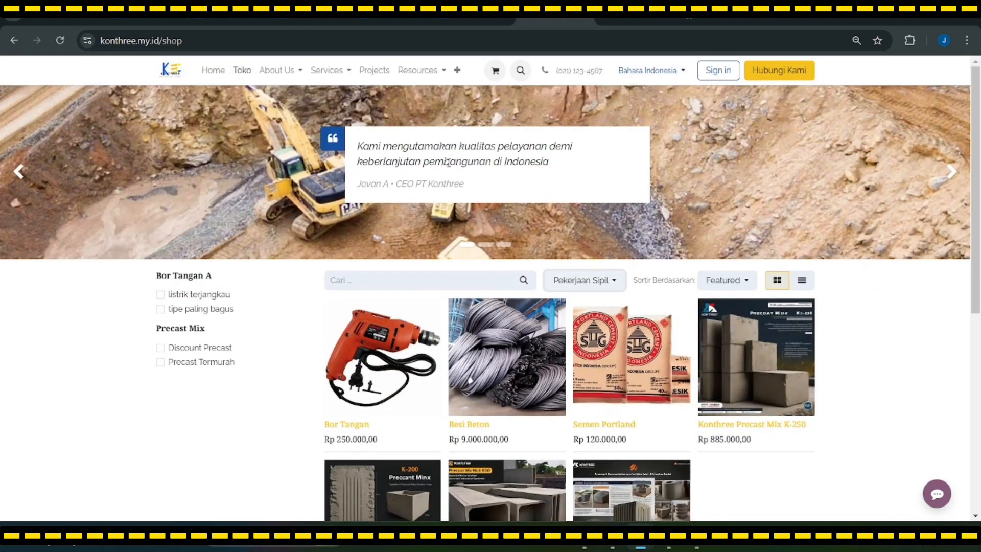
Log in with the saved customer email and password, then open the Toko shop page
click(720, 71)
click(454, 139)
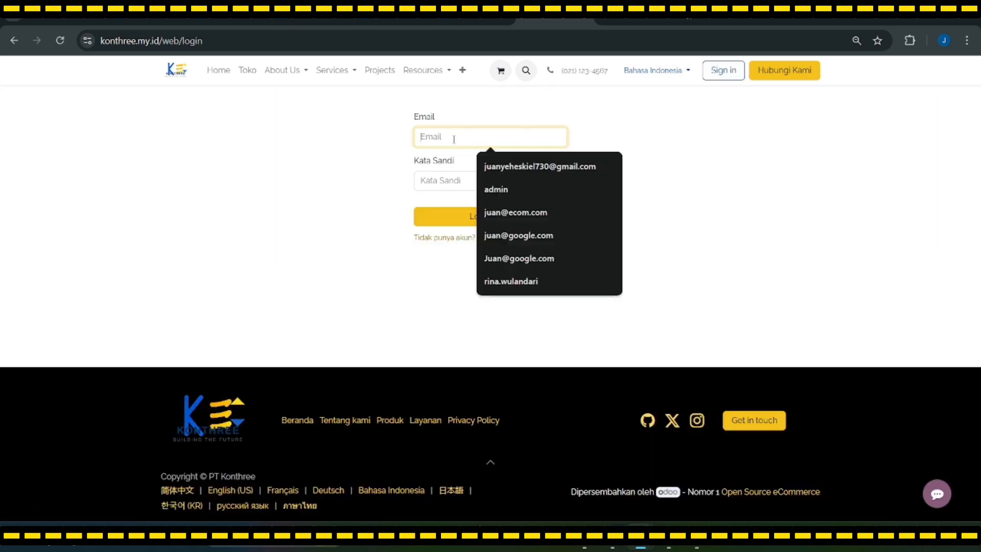
click(486, 164)
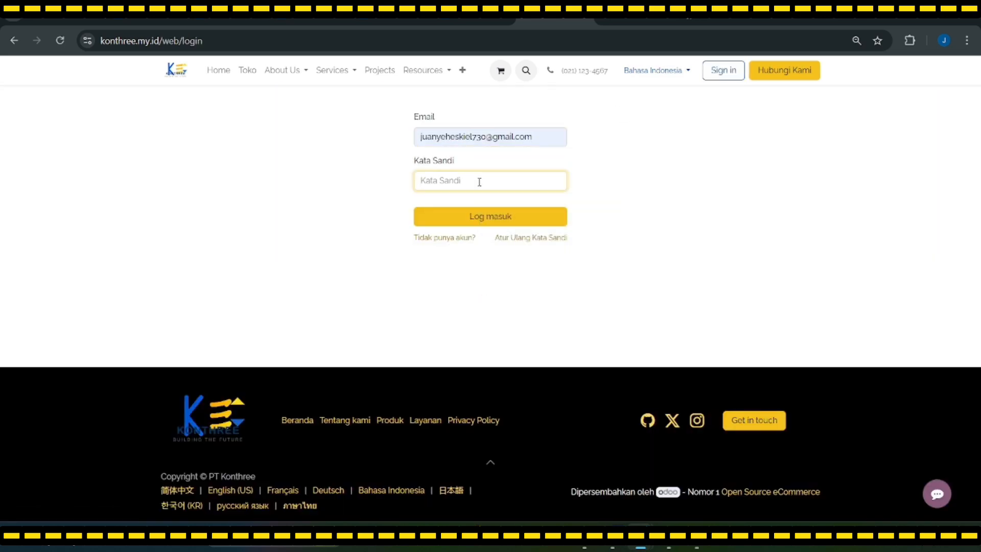
text(•)
click(488, 213)
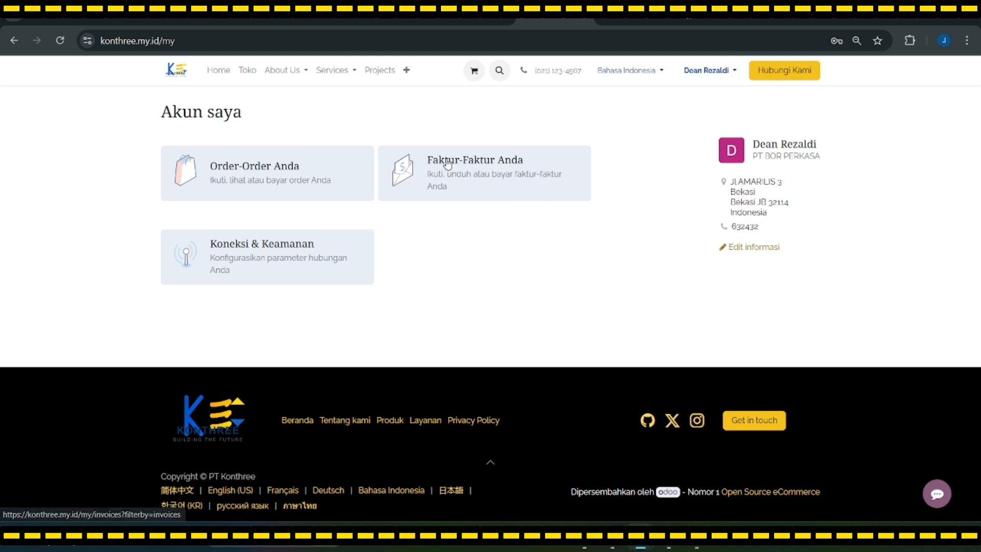
click(247, 72)
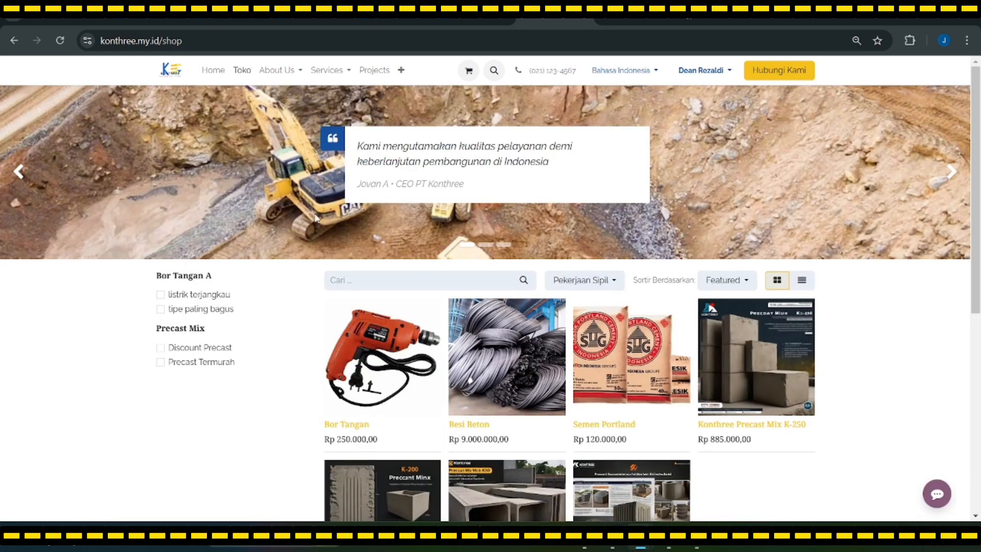
Open the Konthree Precast Mix K-300 product page from the shop listing
scroll(545, 244, down, 1)
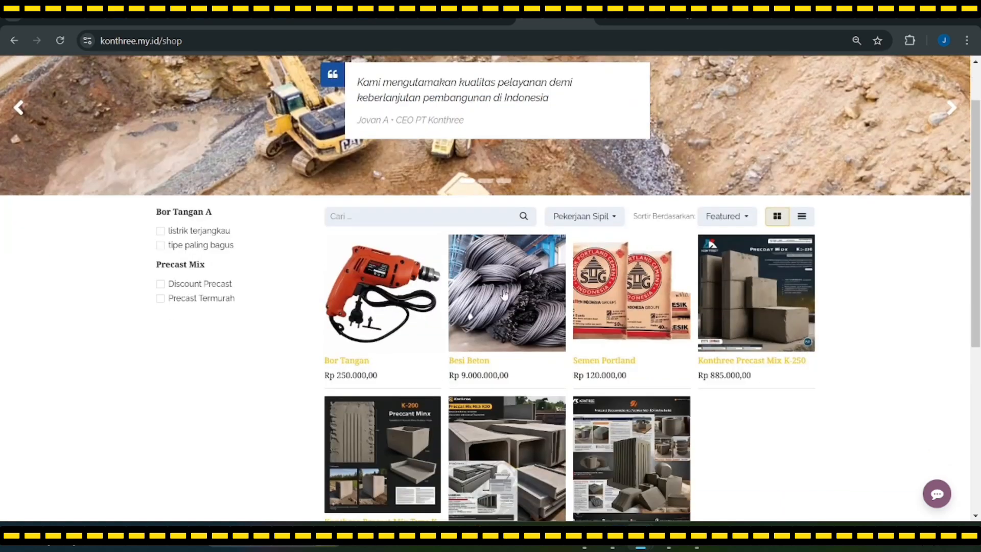
scroll(654, 327, down, 1)
scroll(654, 327, up, 1)
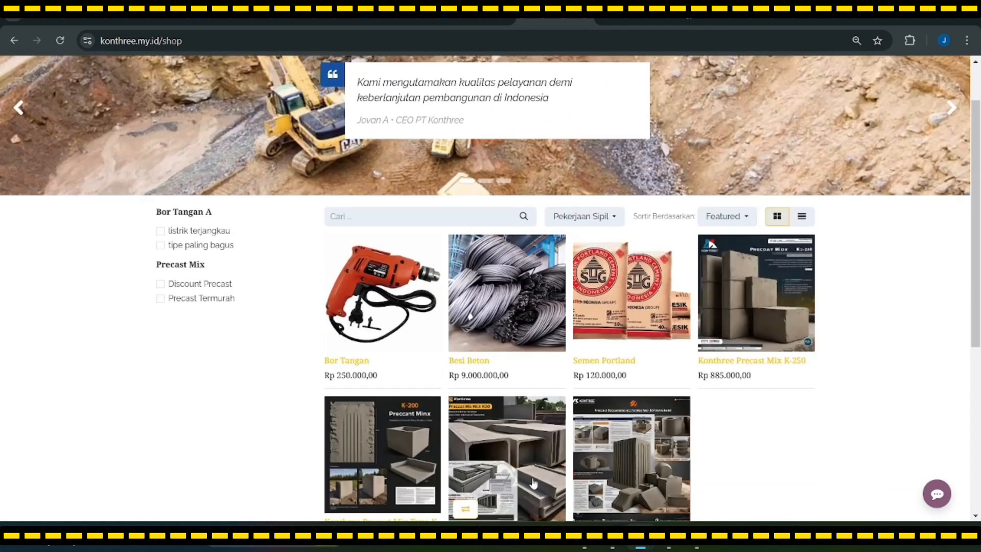
scroll(506, 485, down, 1)
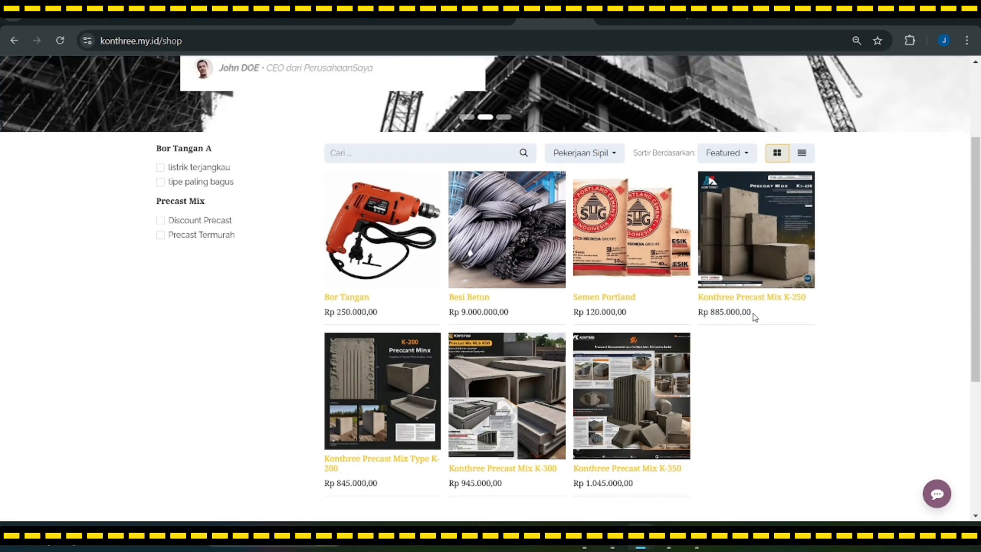
click(490, 405)
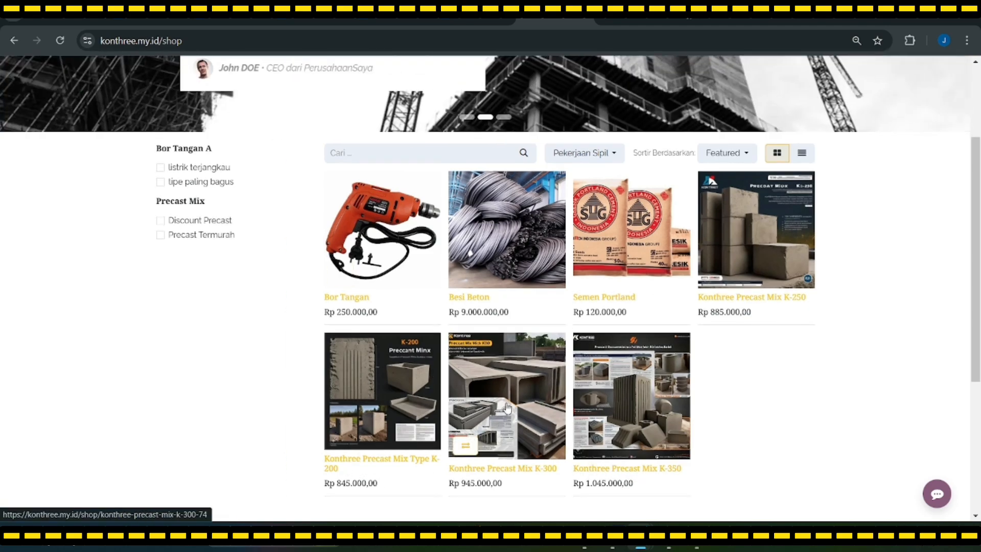
scroll(469, 408, down, 1)
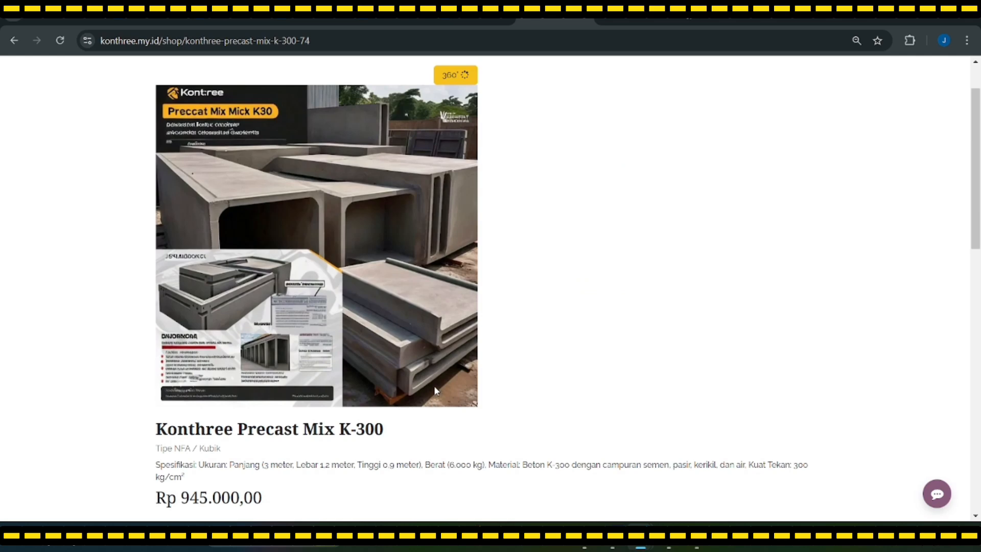
scroll(390, 348, up, 1)
scroll(390, 358, down, 1)
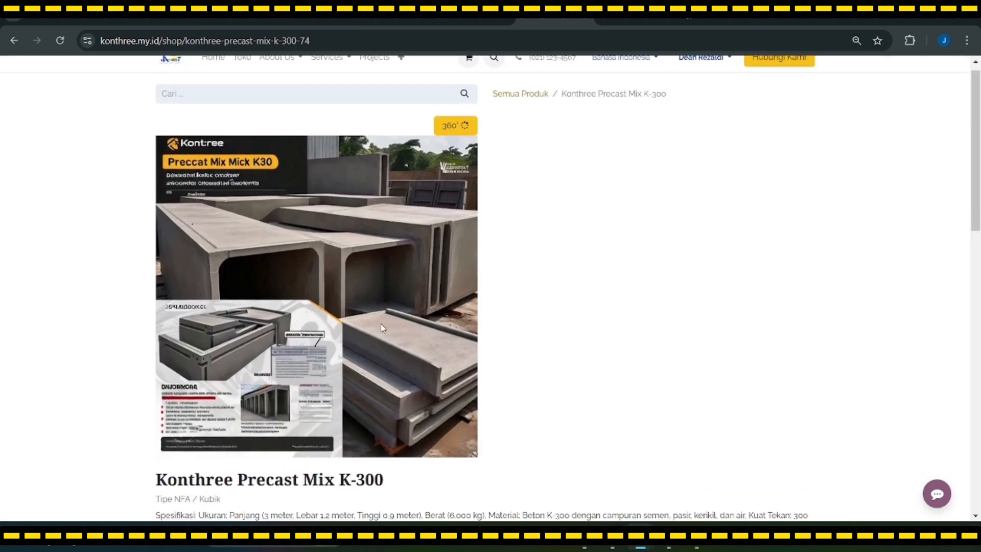
scroll(557, 167, up, 1)
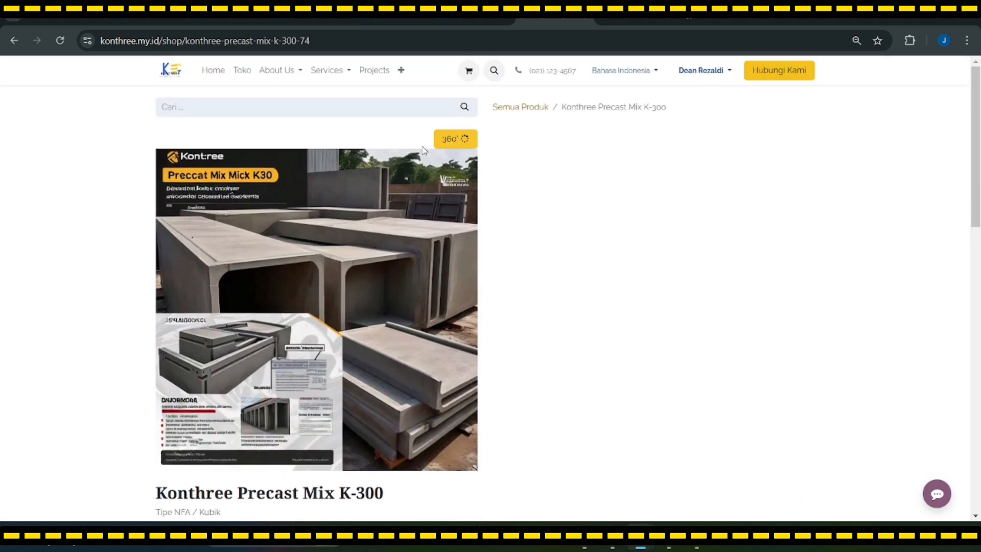
scroll(325, 238, down, 1)
scroll(326, 239, down, 1)
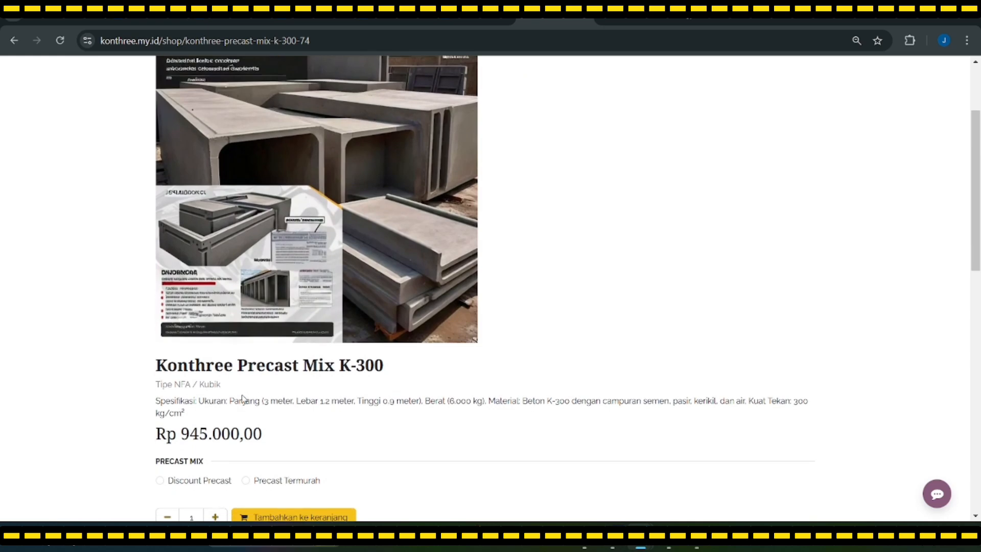
scroll(291, 256, up, 1)
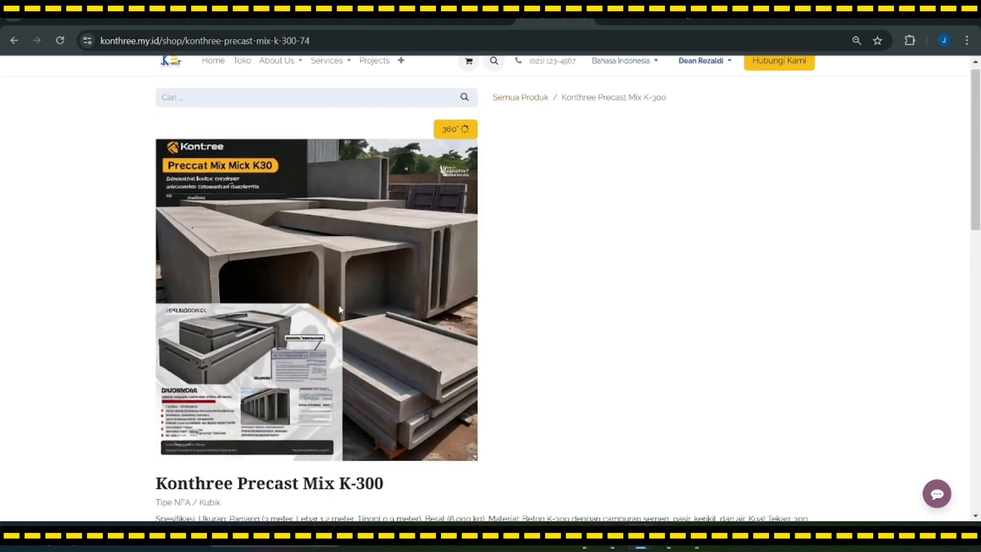
scroll(286, 307, down, 2)
scroll(332, 368, up, 1)
scroll(353, 327, up, 2)
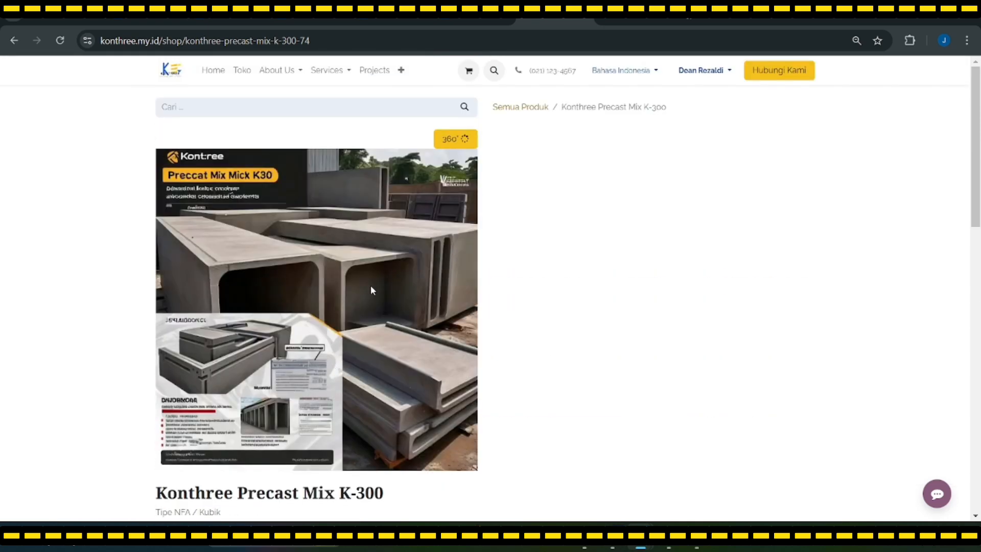
scroll(529, 158, down, 3)
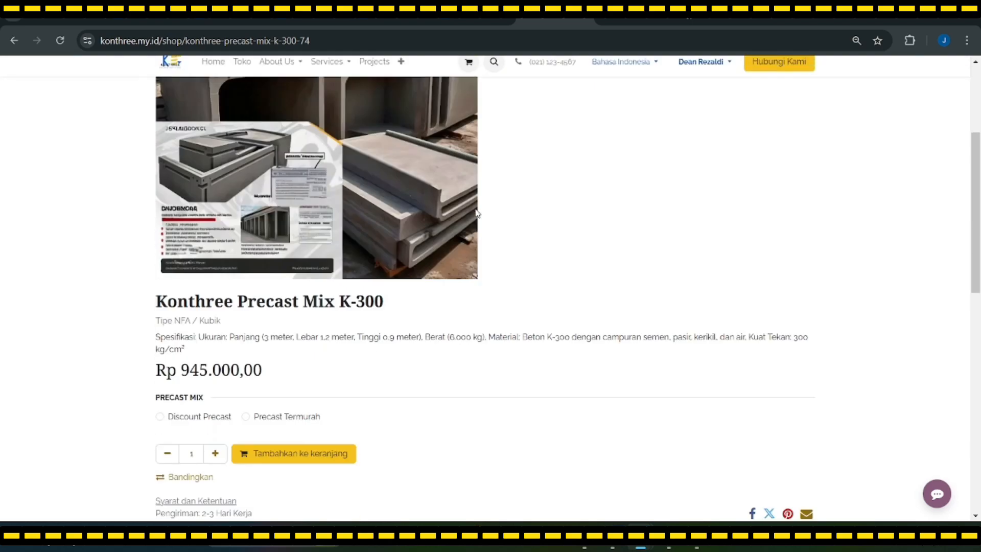
Select the Discount Precast option and adjust the order quantity to 7
click(160, 416)
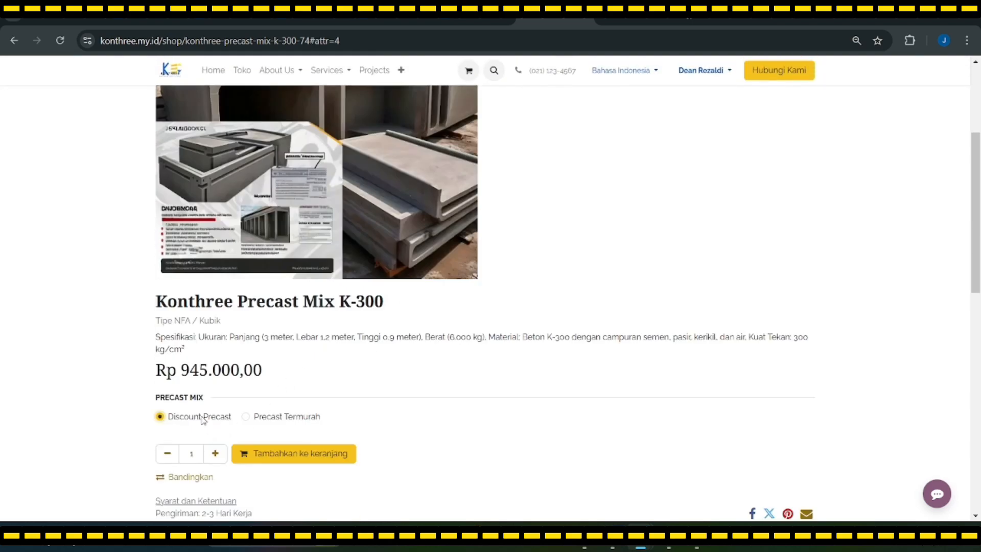
scroll(306, 438, up, 1)
scroll(301, 437, down, 2)
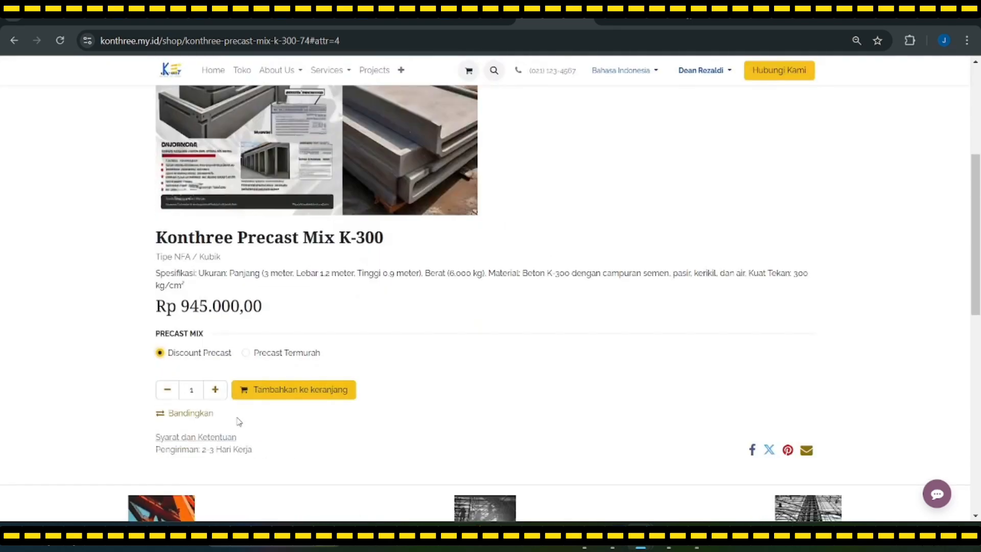
scroll(220, 395, up, 2)
scroll(221, 395, down, 2)
click(218, 394)
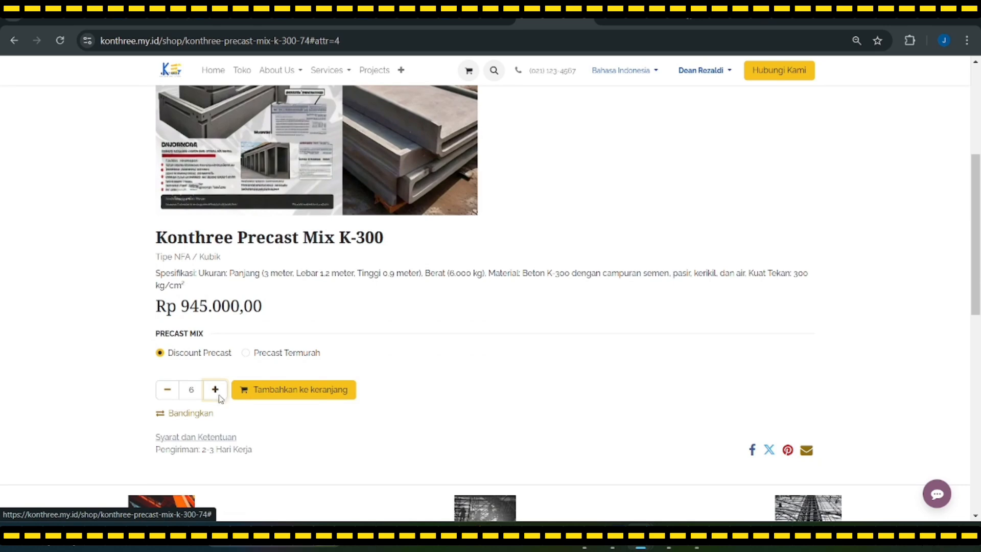
click(218, 394)
click(167, 393)
scroll(231, 398, up, 4)
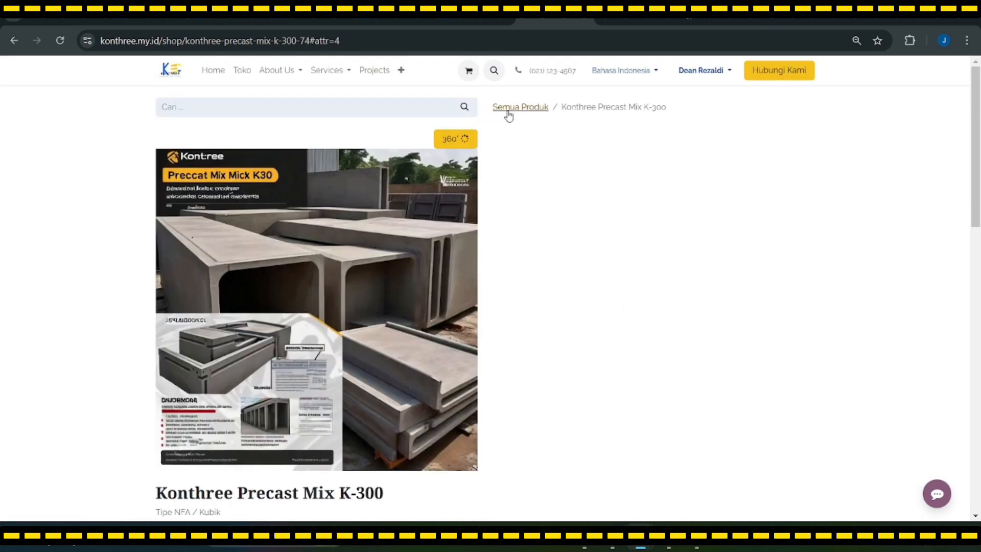
scroll(452, 230, down, 3)
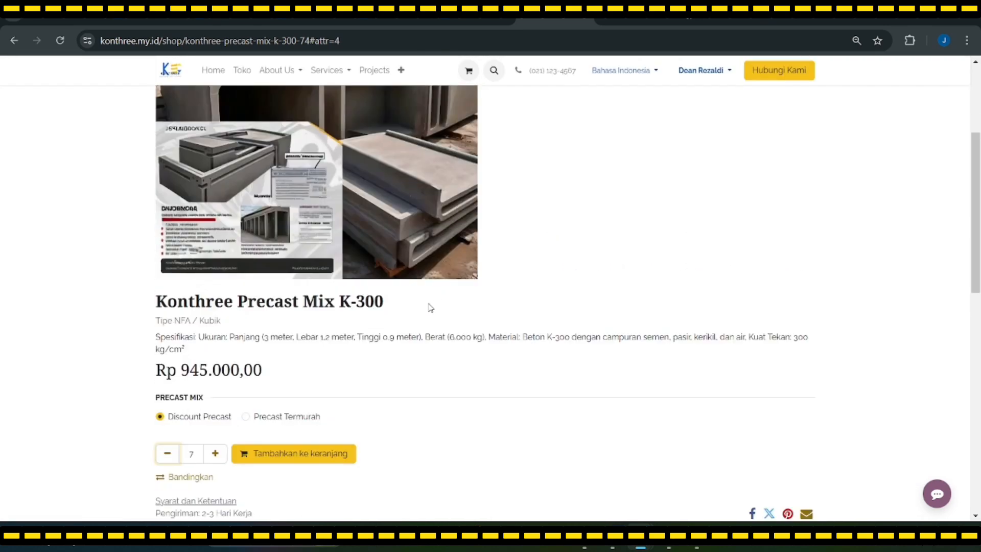
scroll(375, 344, down, 4)
scroll(284, 314, up, 3)
click(246, 353)
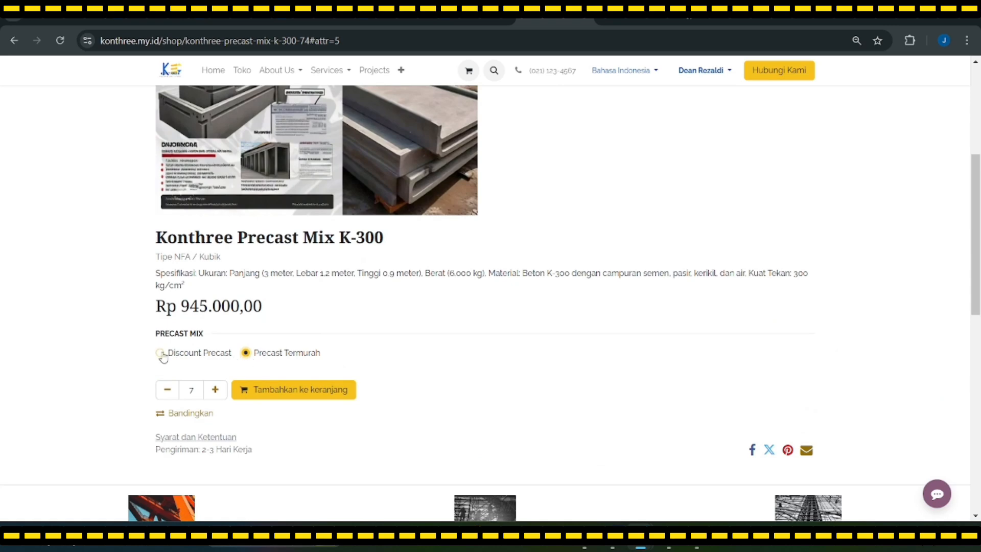
click(162, 354)
scroll(274, 390, up, 5)
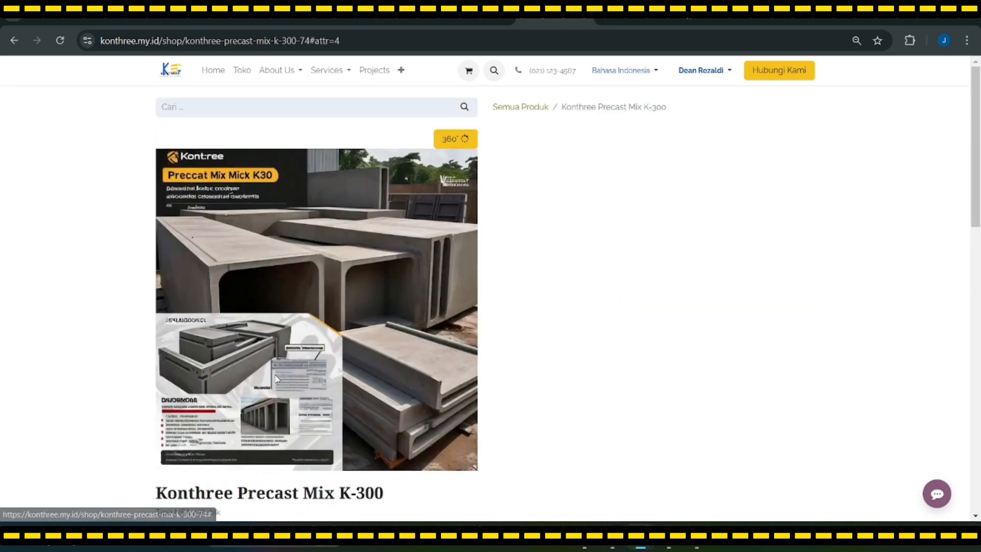
Reopen the K-300 page, reload after the 403 error, set quantity 7, and try adding to cart
click(520, 107)
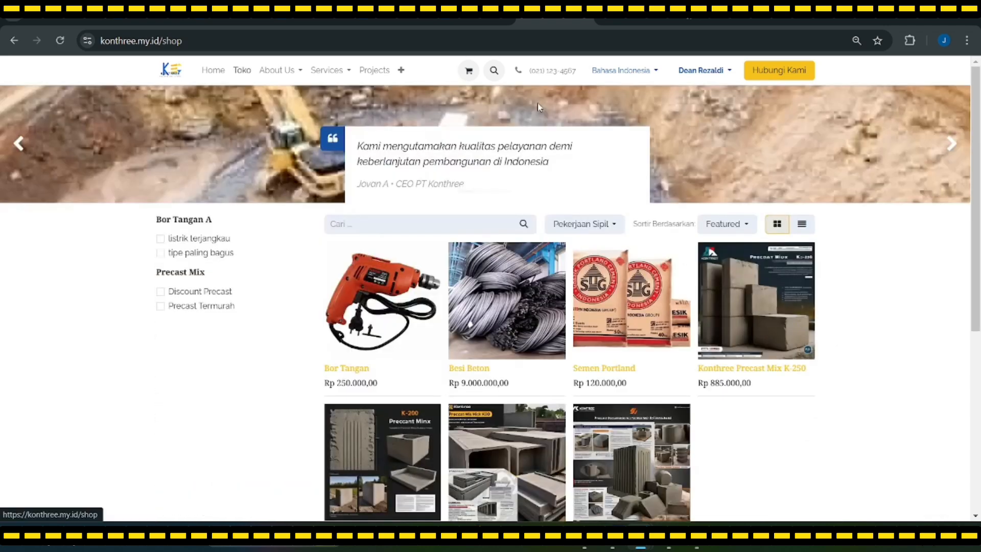
scroll(420, 390, down, 3)
click(509, 439)
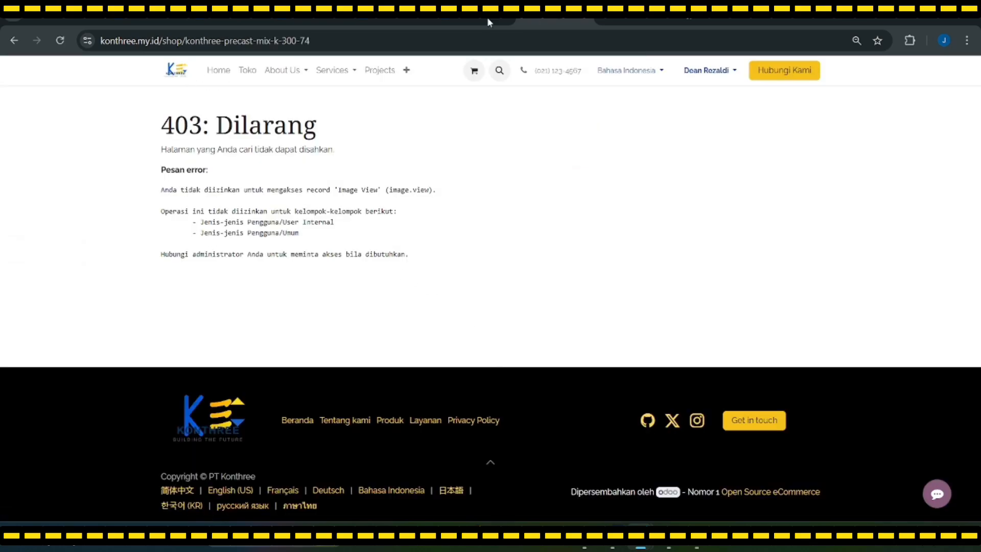
click(62, 40)
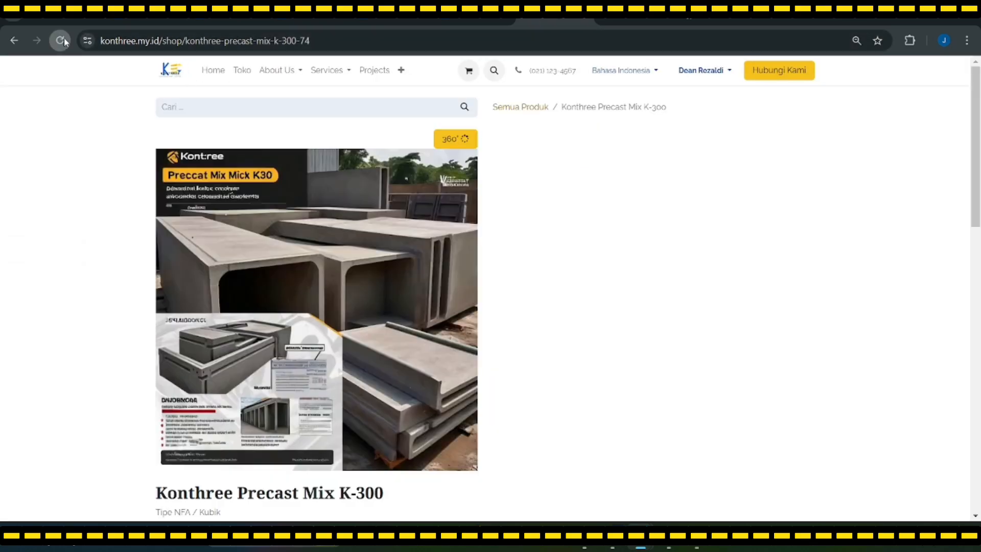
scroll(458, 285, down, 5)
scroll(443, 286, up, 5)
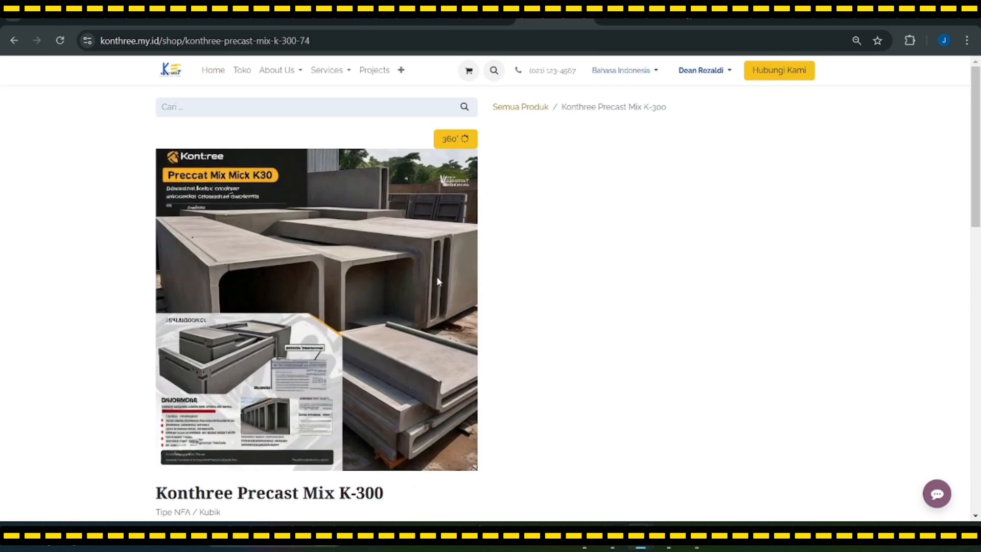
scroll(358, 256, down, 5)
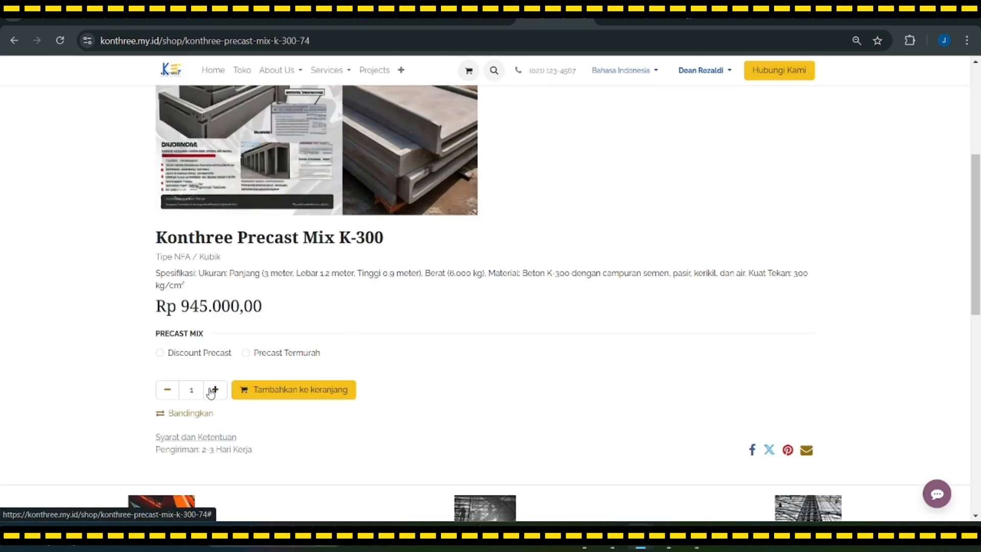
double_click(211, 393)
click(212, 391)
scroll(307, 394, down, 3)
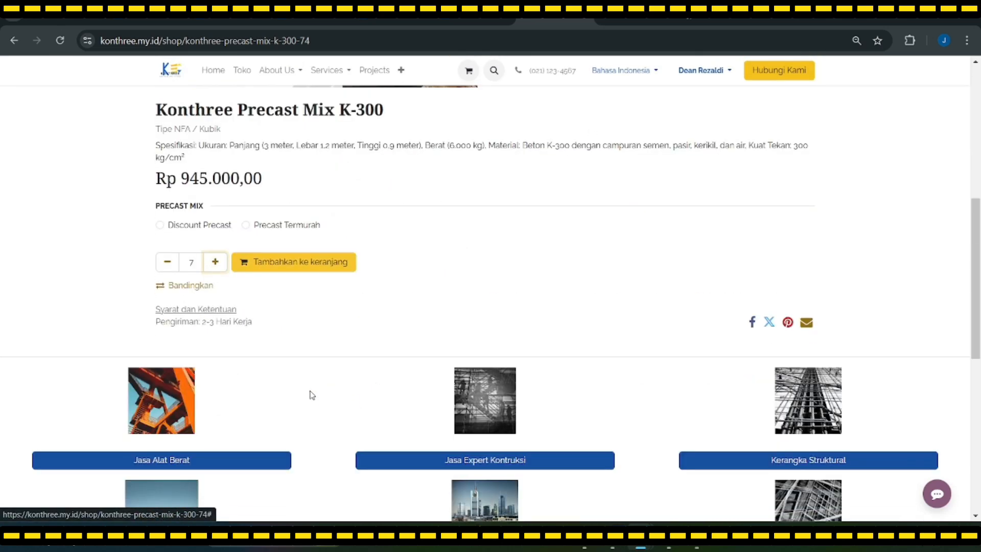
click(300, 264)
scroll(509, 346, down, 6)
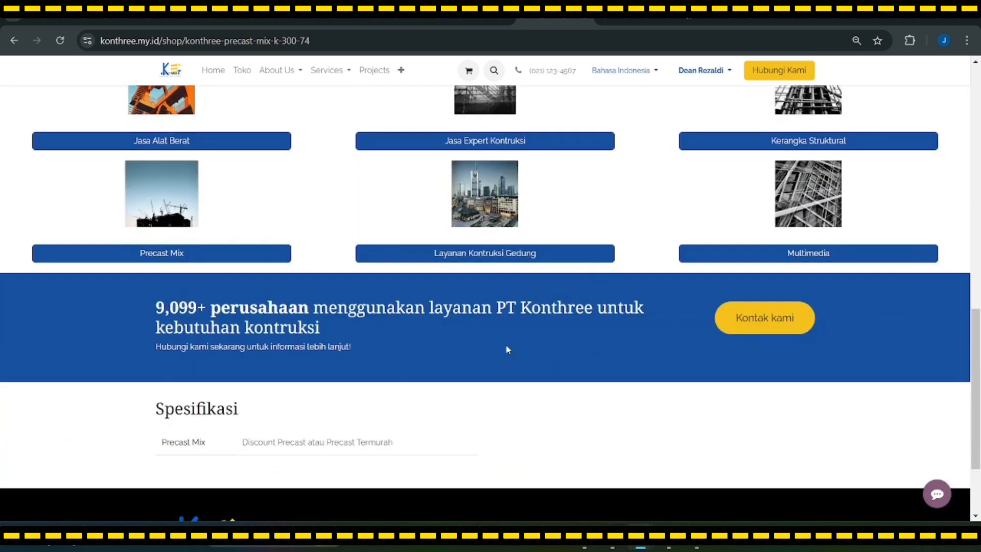
scroll(249, 322, up, 6)
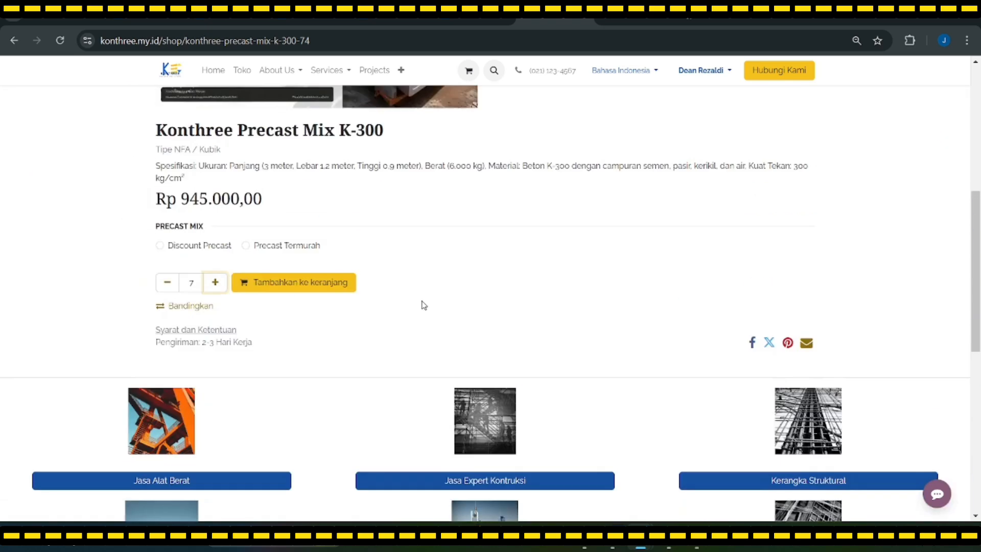
Add 7 Konthree Precast Mix K-300 to the cart and proceed to the cart overview totalling Rp 6.482.700,00
click(320, 326)
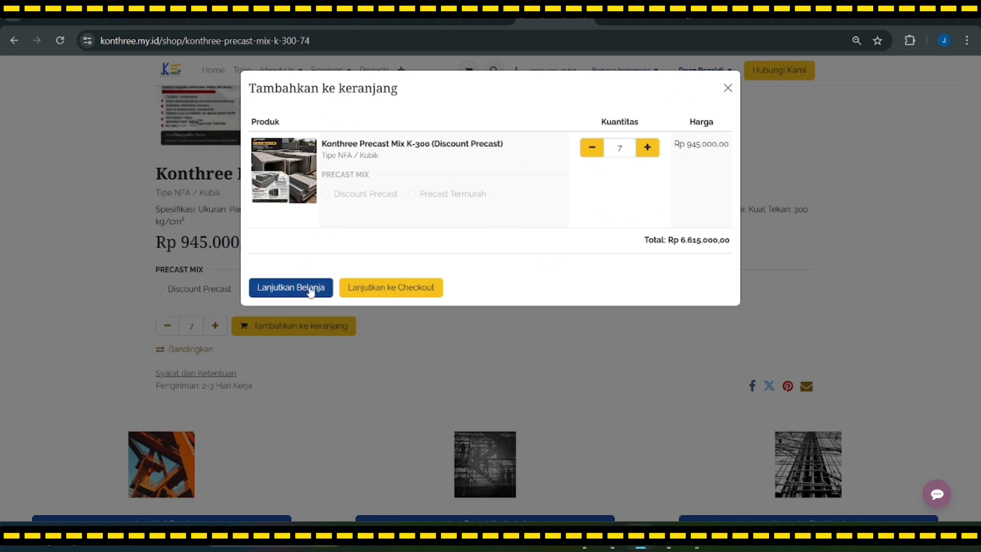
click(394, 287)
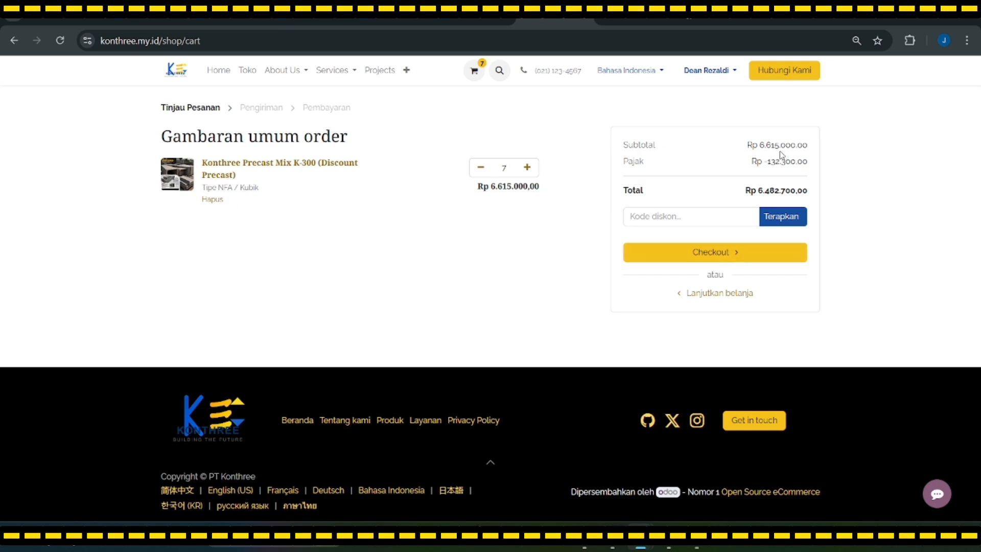
Edit and save the billing address, then confirm the addresses to reach the Mandiri transfer payment step
click(664, 255)
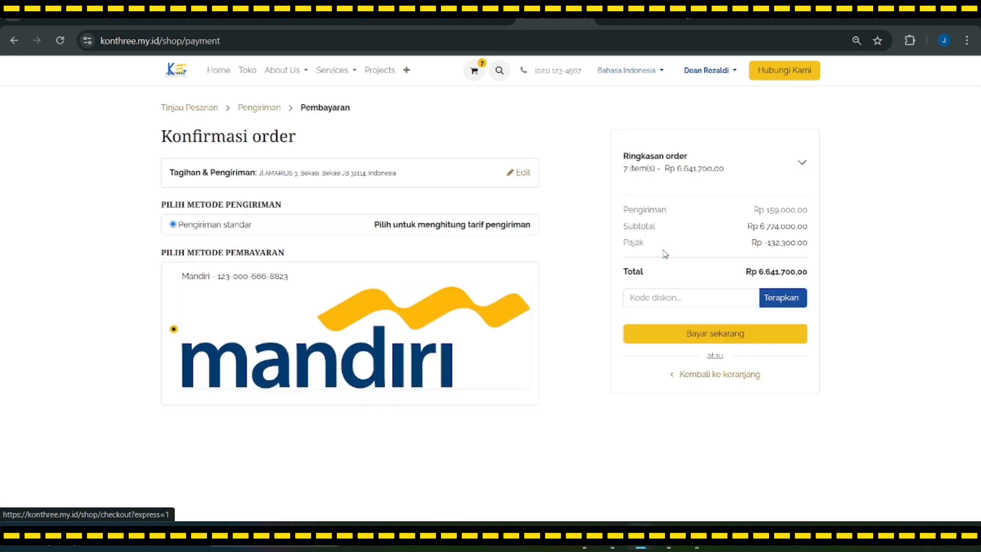
click(259, 111)
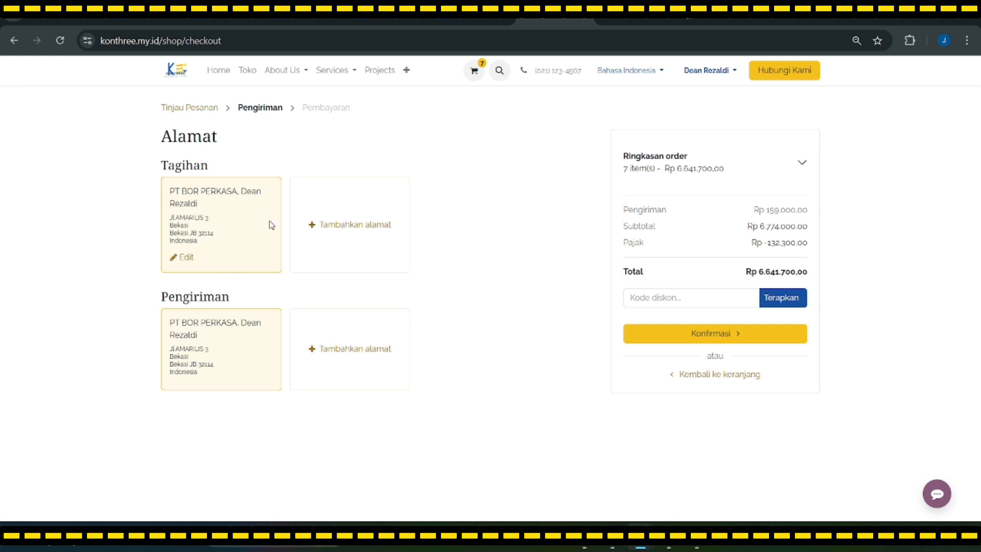
click(183, 257)
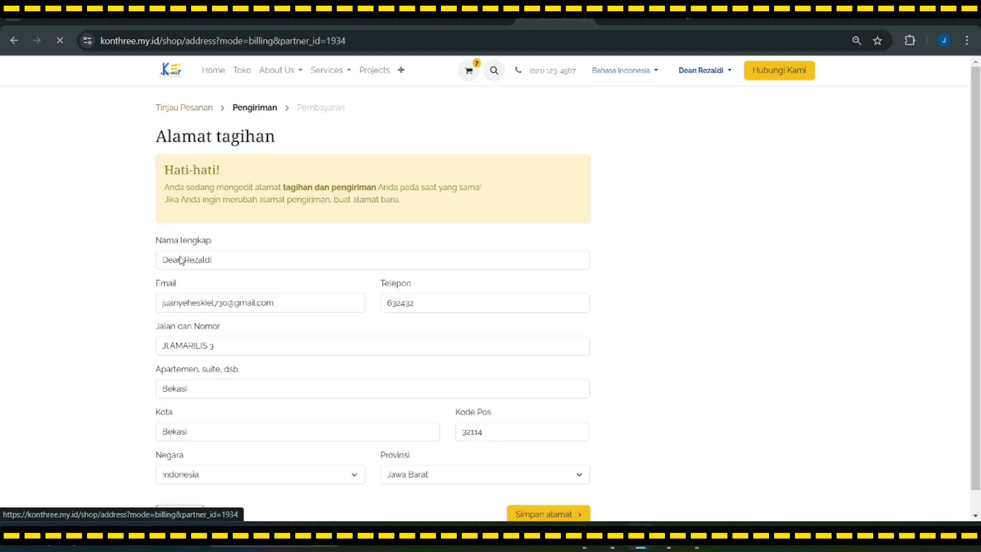
scroll(224, 342, down, 1)
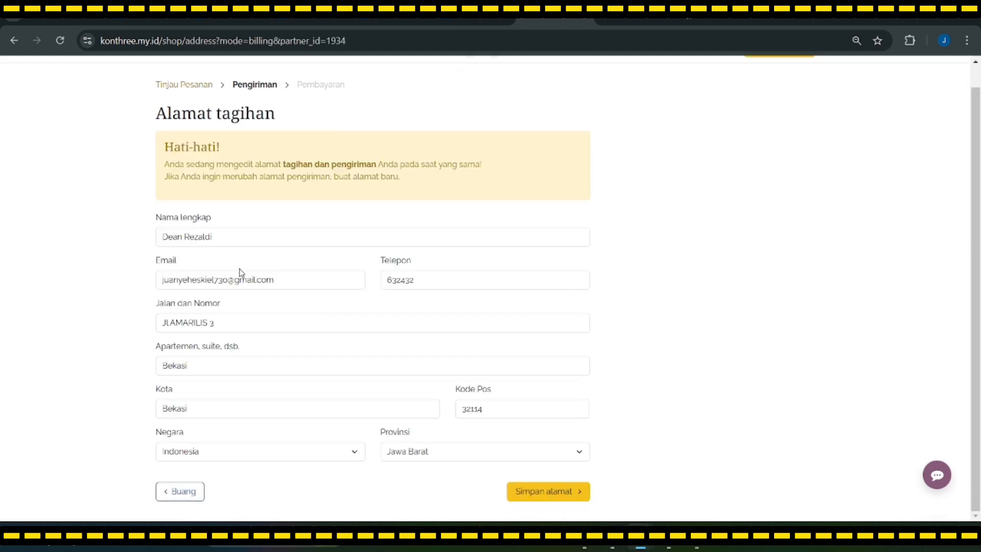
click(562, 489)
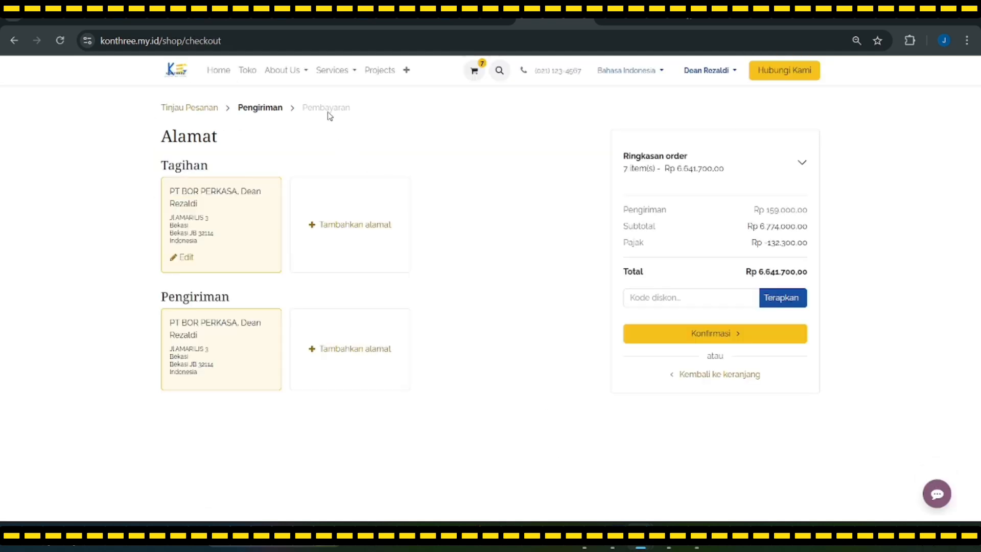
click(690, 338)
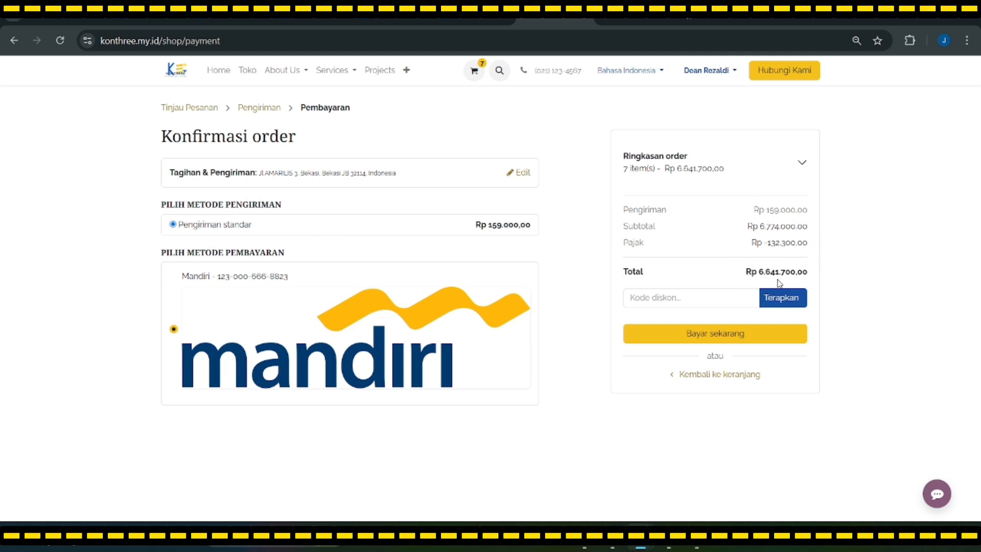
Pay now by bank transfer to place order S00014 for Rp 6.641.700,00
click(739, 334)
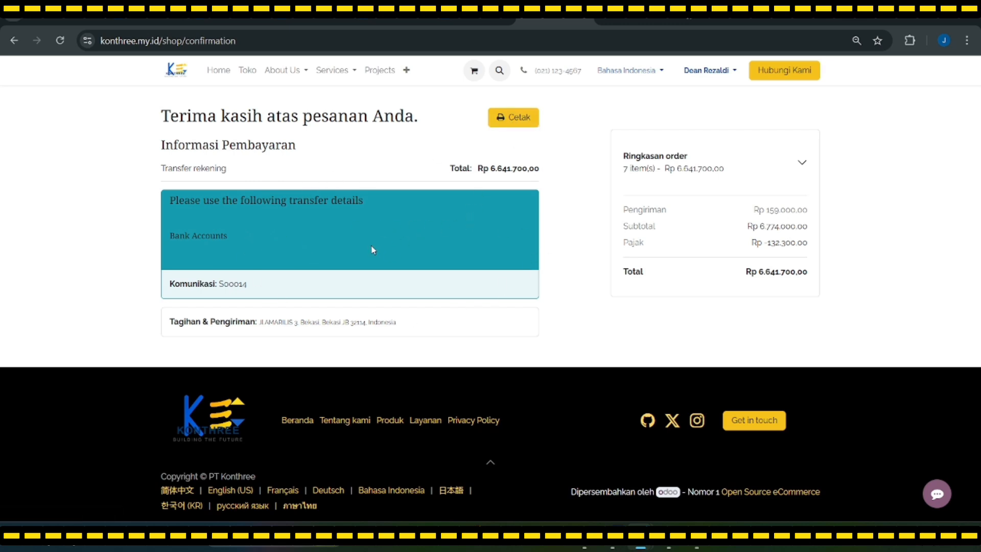
Open quotation S00014 from My Account's quotations awaiting review
click(708, 70)
click(696, 93)
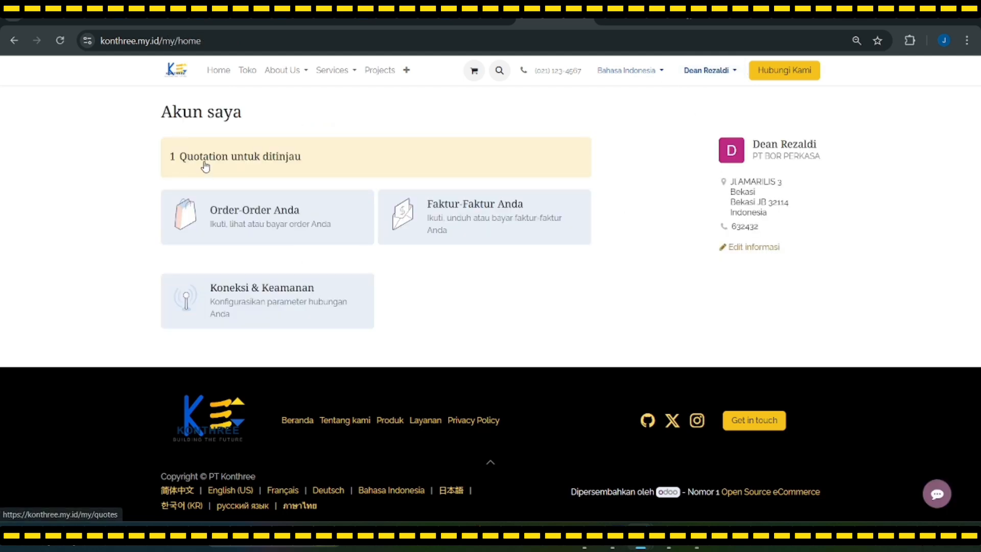
click(205, 165)
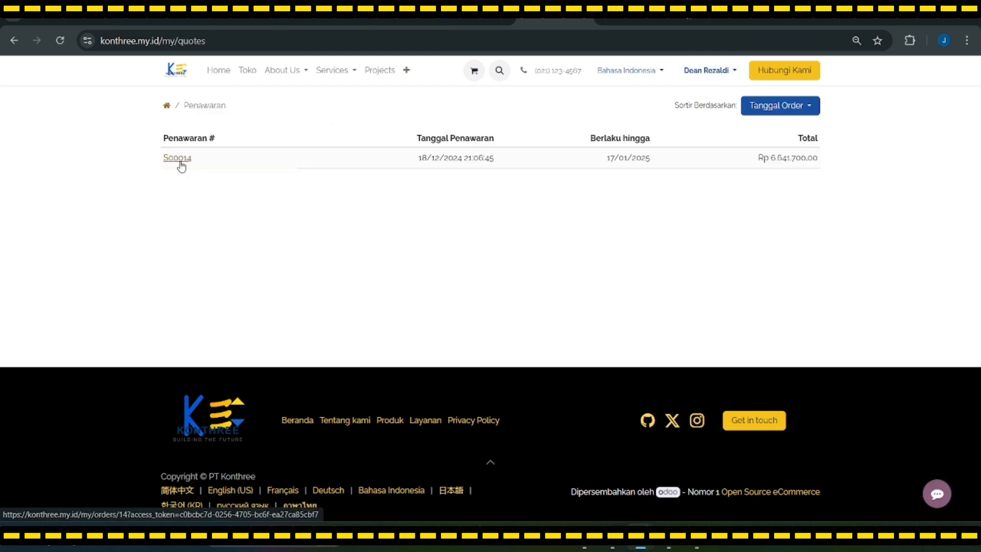
click(179, 162)
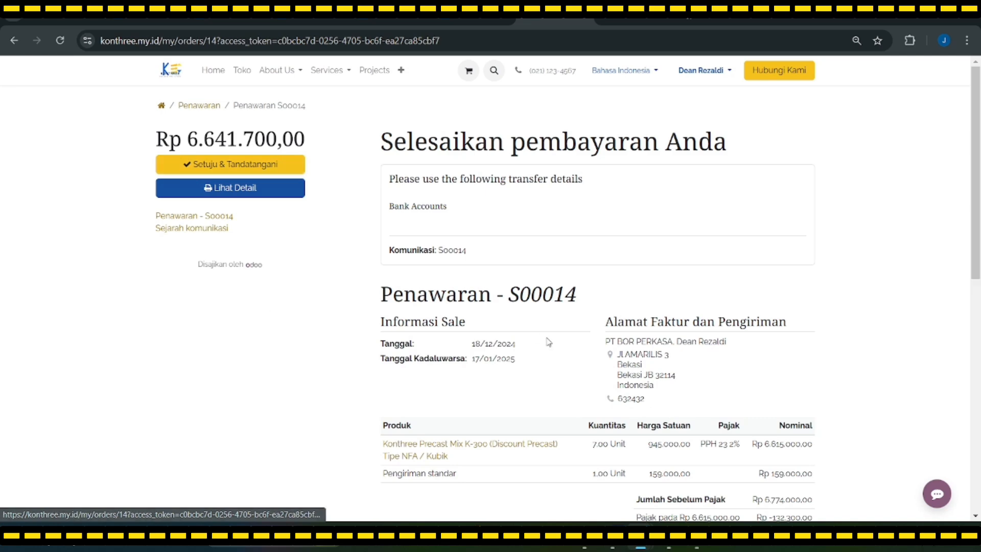
View quotation S00014 as a PDF, then close it and return to the quotation page
scroll(542, 338, down, 3)
scroll(541, 335, down, 5)
scroll(504, 346, up, 6)
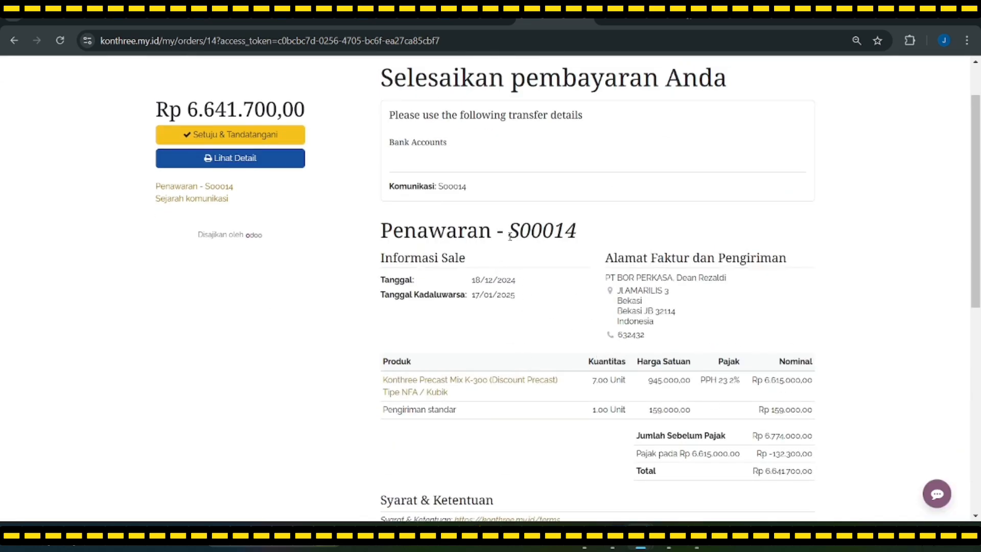
drag(510, 236, 582, 237)
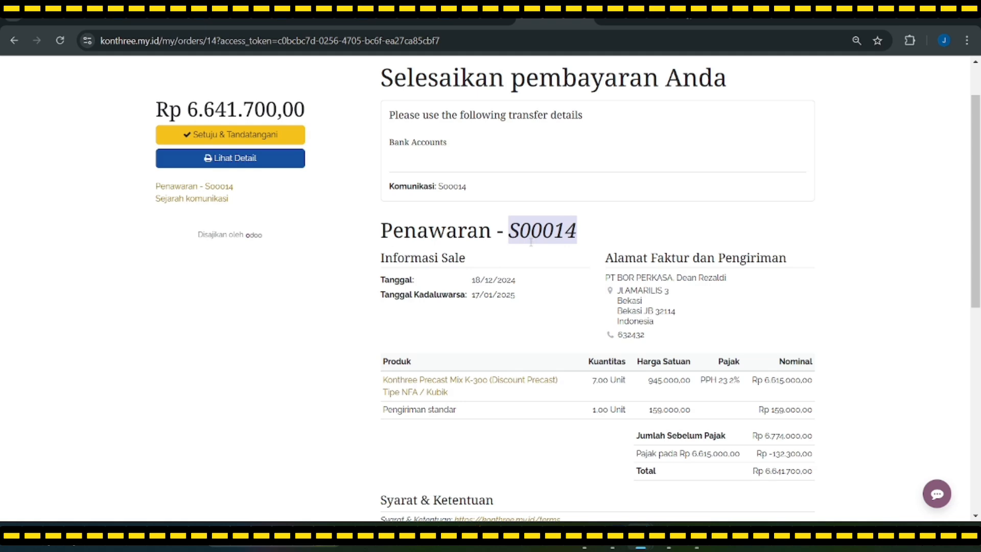
click(247, 159)
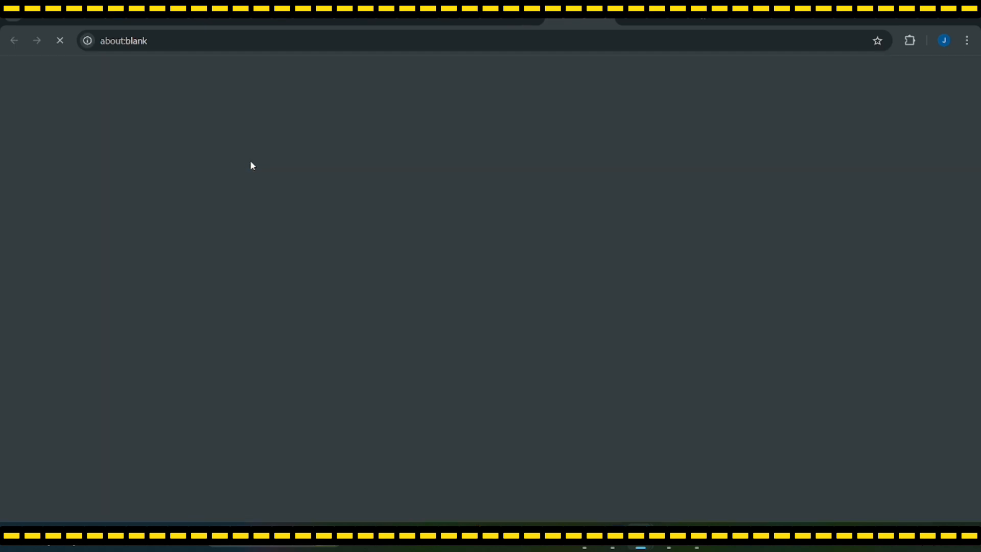
scroll(297, 255, down, 2)
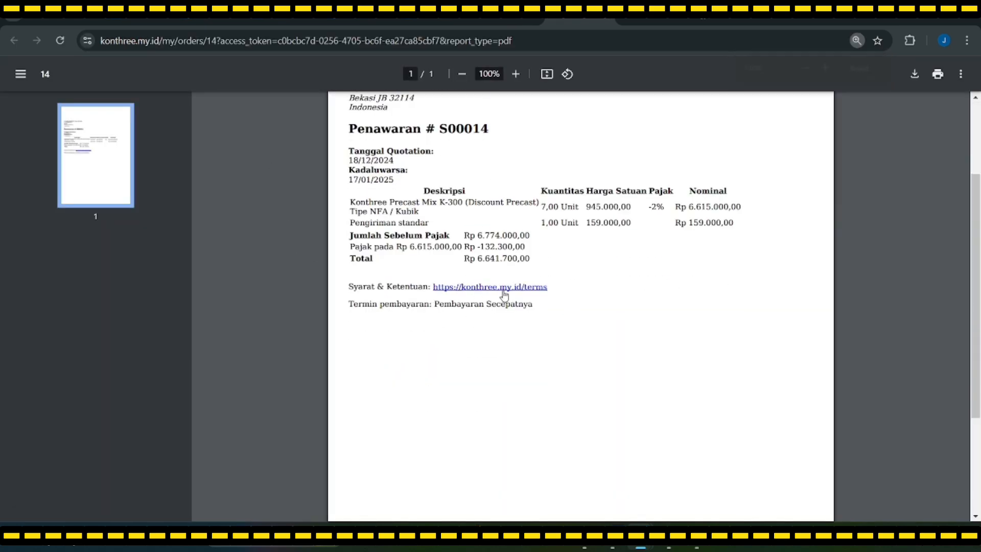
scroll(504, 294, up, 2)
scroll(442, 297, up, 1)
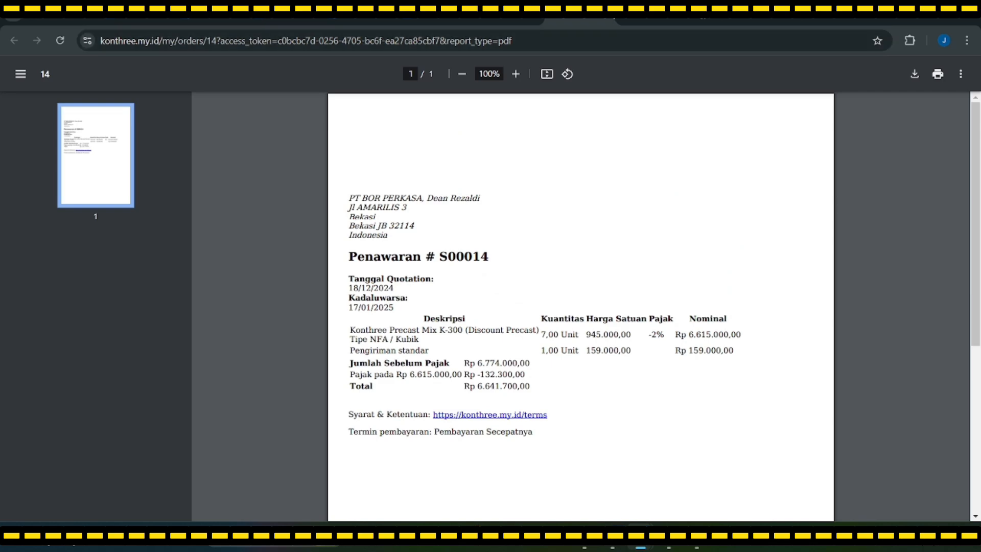
click(604, 19)
scroll(517, 302, down, 4)
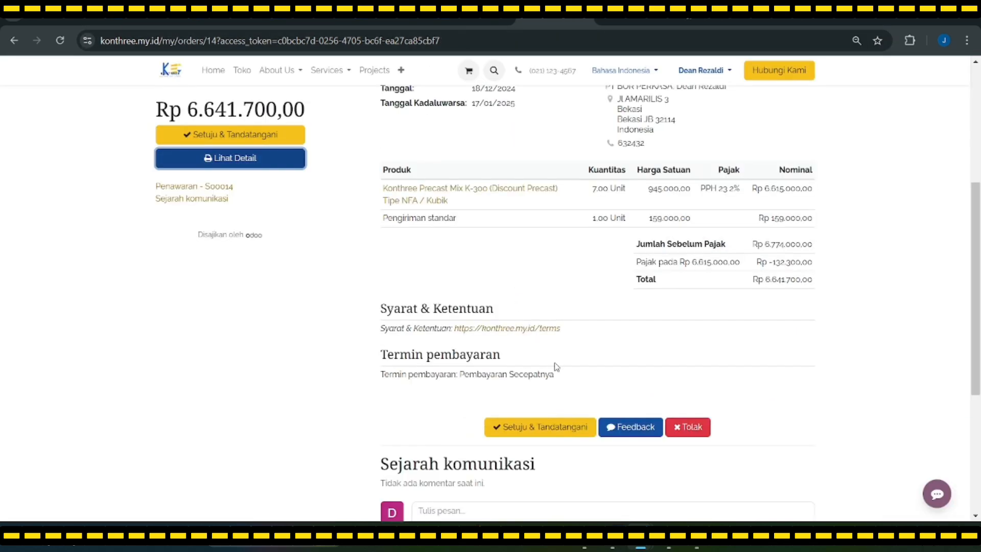
Accept and sign quotation S00014 with the automatic signature, turning it into a confirmed order
click(565, 425)
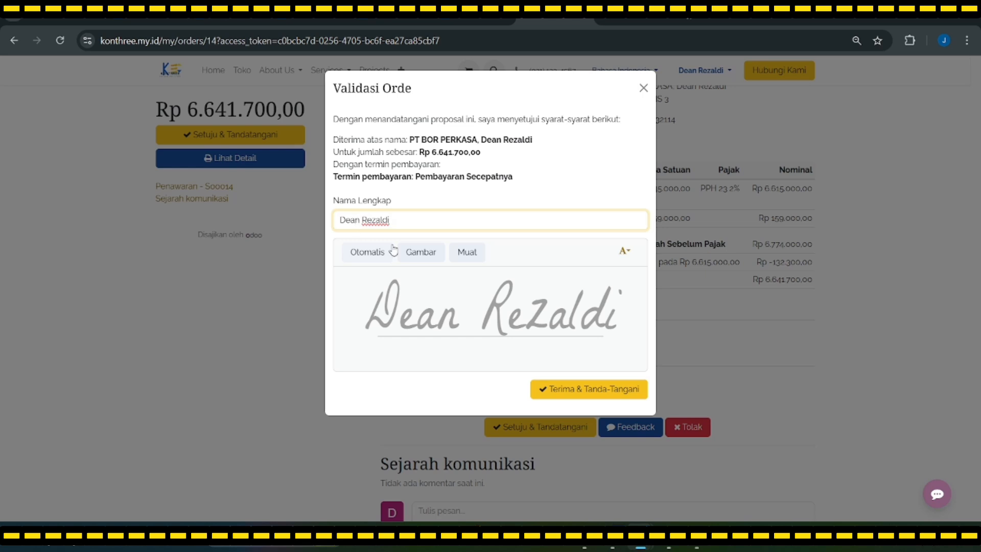
click(583, 390)
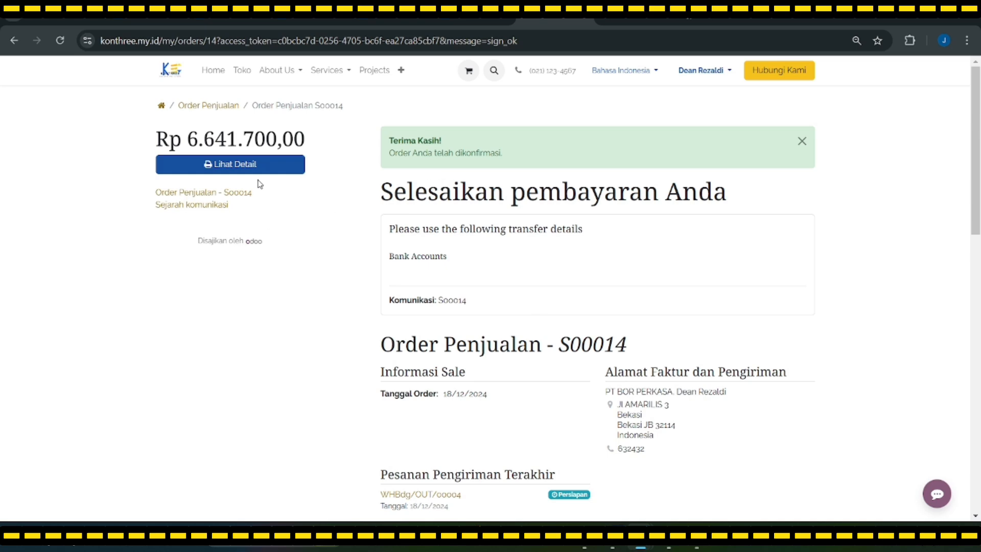
scroll(302, 253, down, 4)
scroll(424, 286, up, 3)
scroll(553, 322, up, 1)
scroll(664, 235, down, 6)
scroll(705, 339, up, 4)
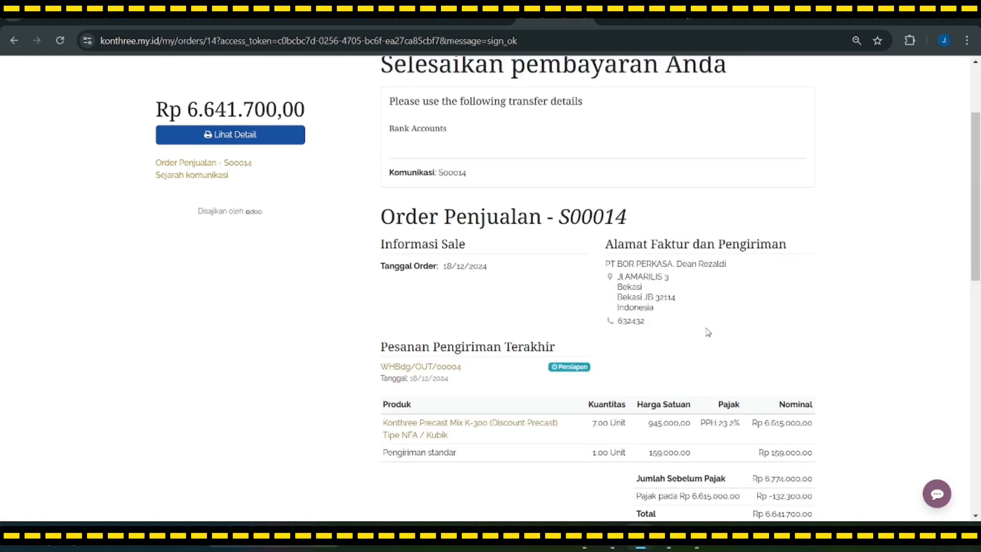
scroll(708, 333, up, 2)
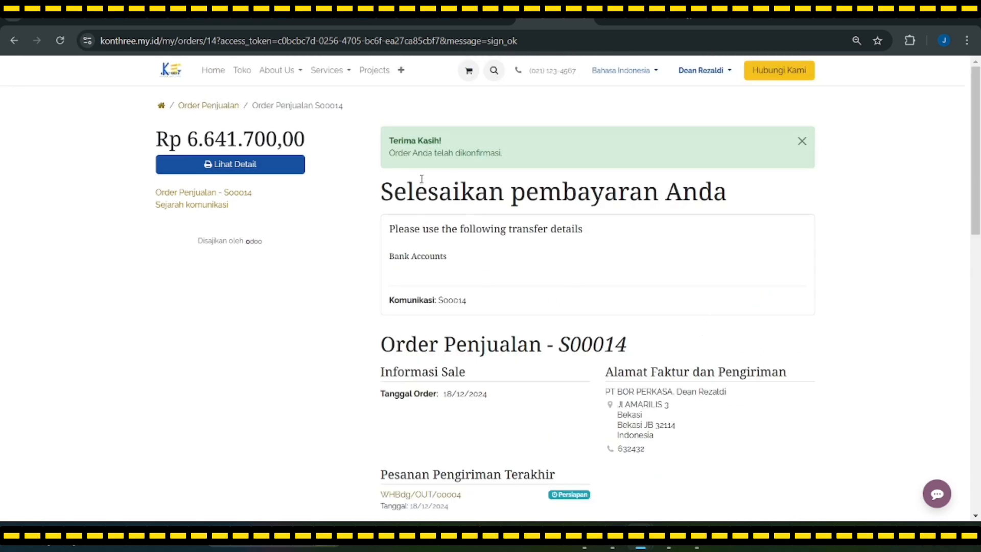
click(723, 75)
Log out of the customer account and sign in with the saved staff e-mail and its password
click(696, 118)
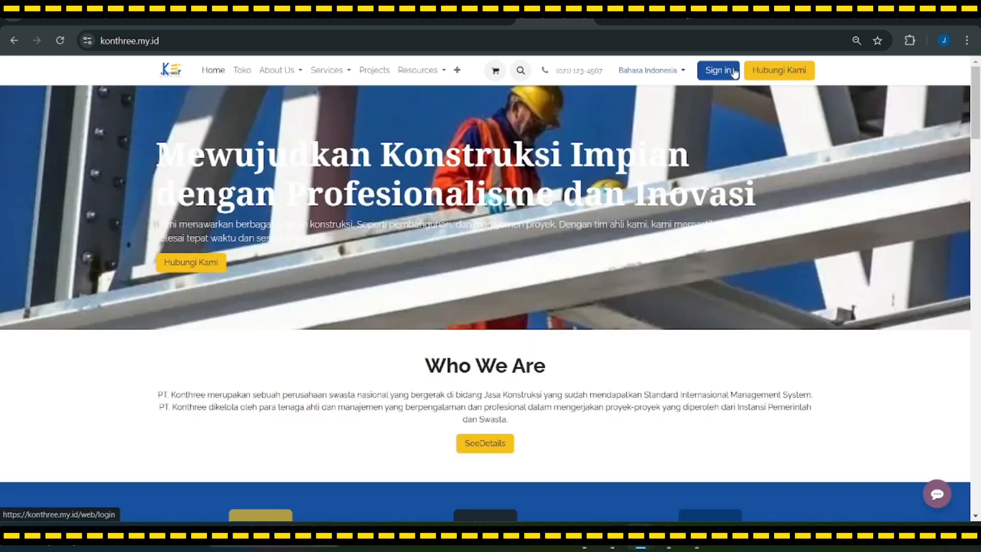
click(734, 72)
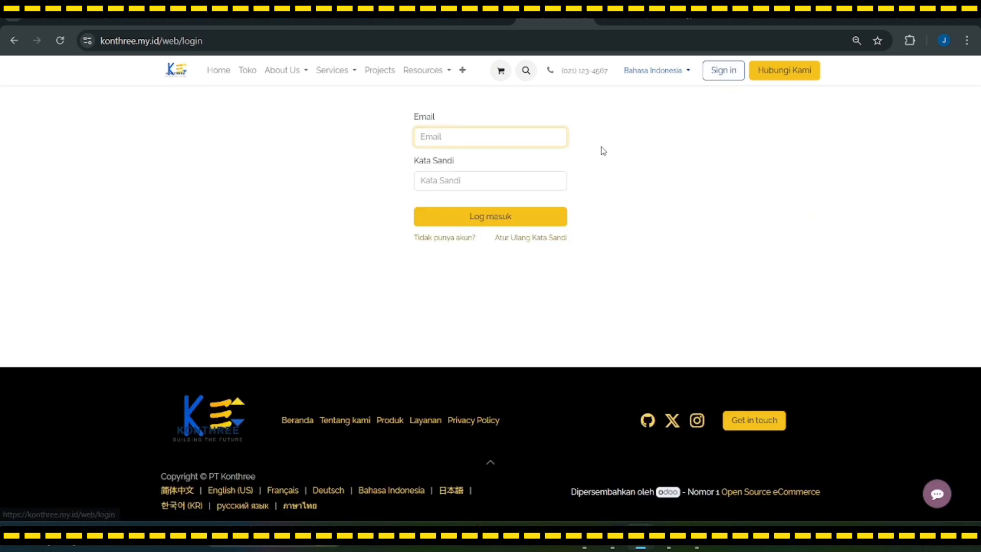
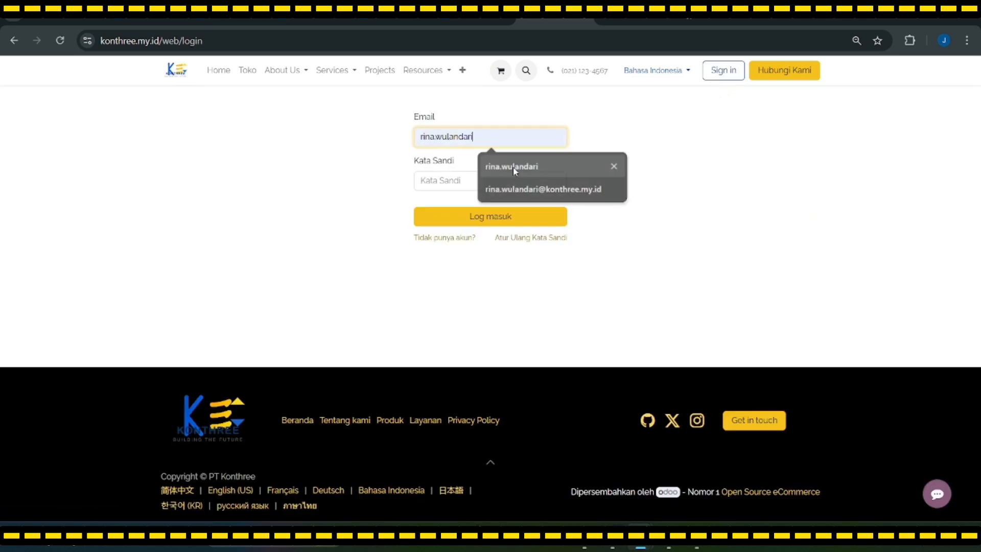
click(513, 167)
click(482, 183)
text(•••••••)
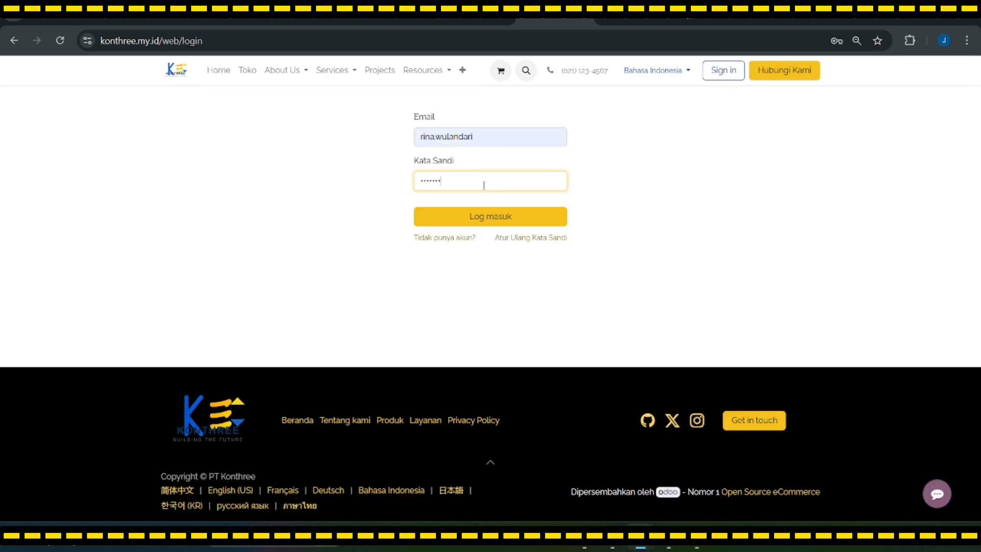
text(••••)
click(495, 217)
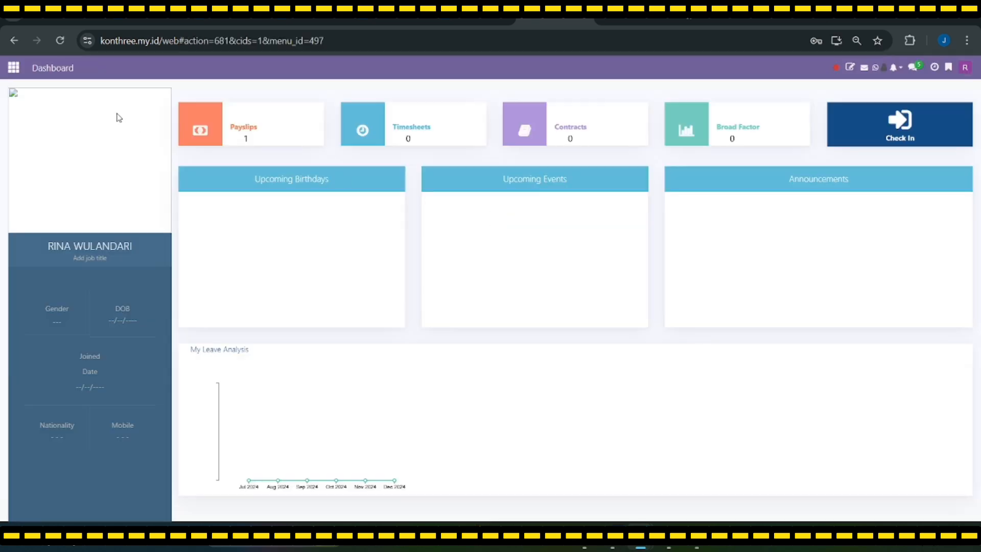
Open website order S00014 from Website > eCommerce > Orders and review its K-300 and shipping lines
click(13, 67)
click(574, 326)
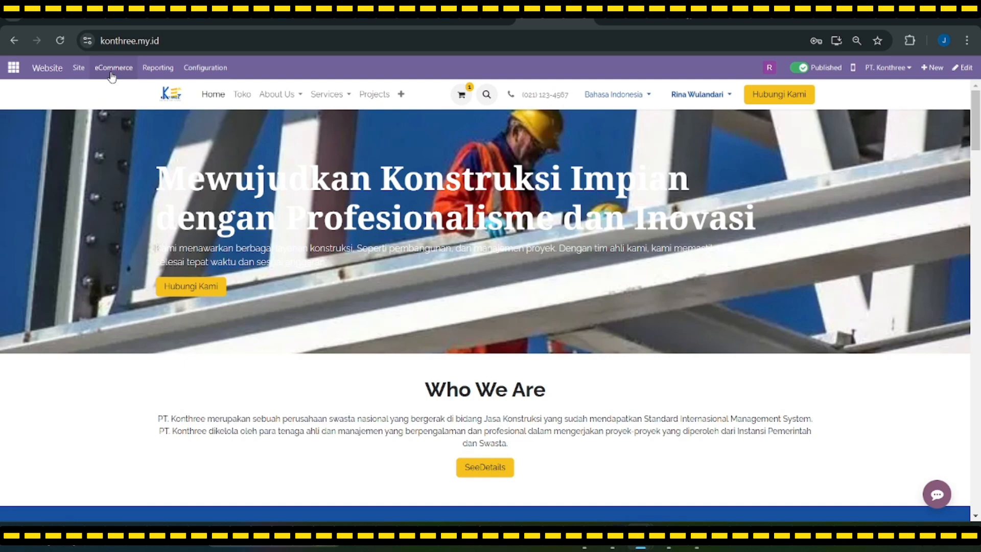
click(113, 68)
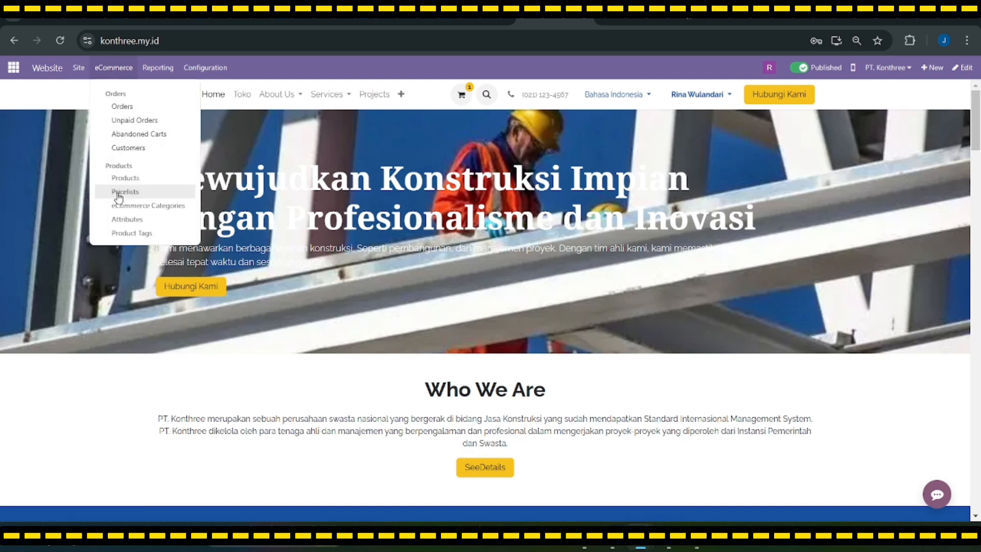
click(127, 106)
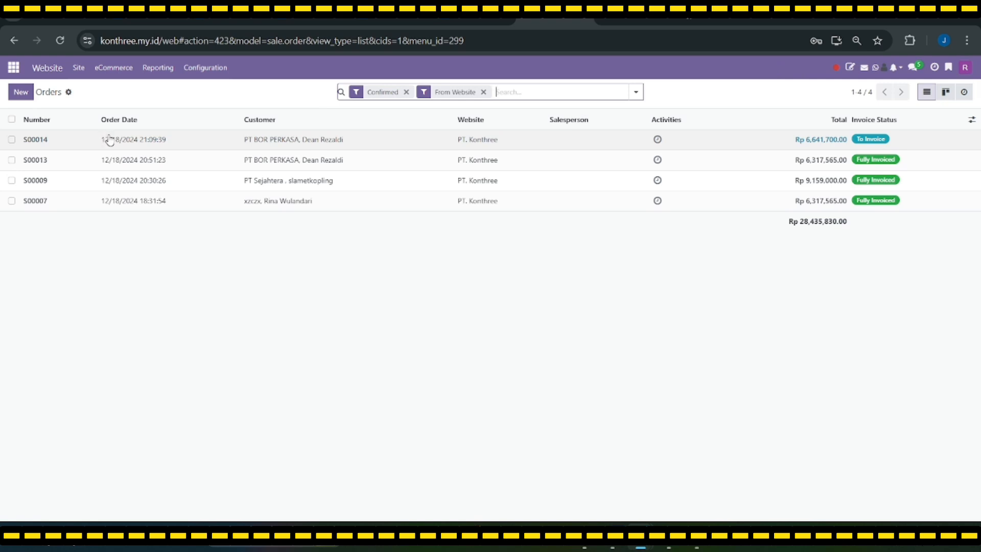
click(106, 140)
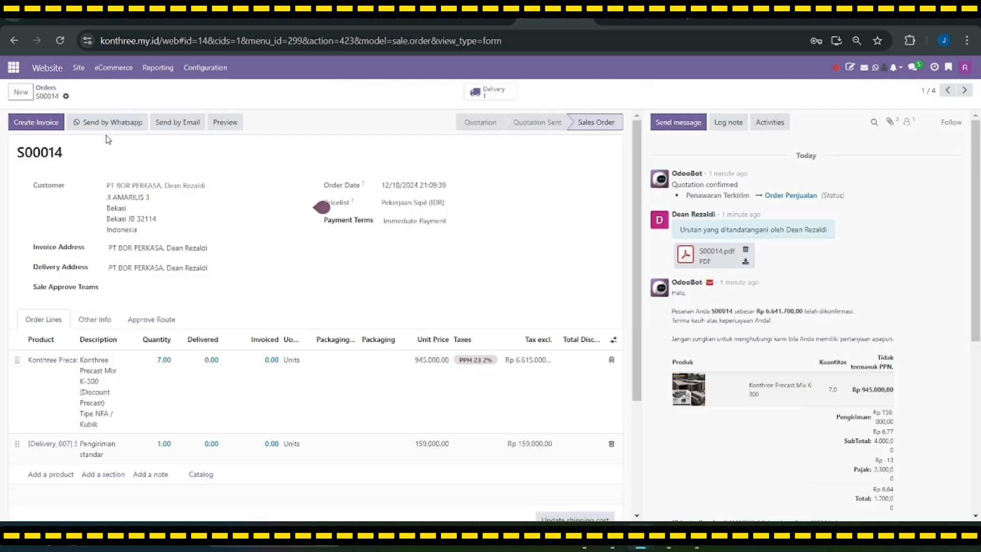
scroll(95, 267, down, 3)
scroll(329, 276, down, 3)
scroll(491, 413, up, 3)
scroll(128, 212, down, 3)
scroll(128, 212, up, 3)
click(37, 123)
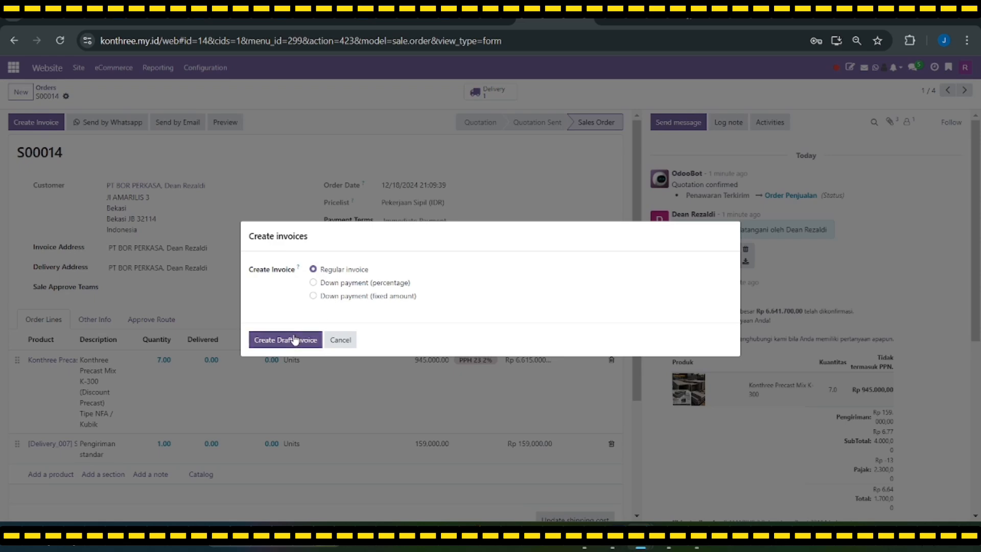
click(294, 340)
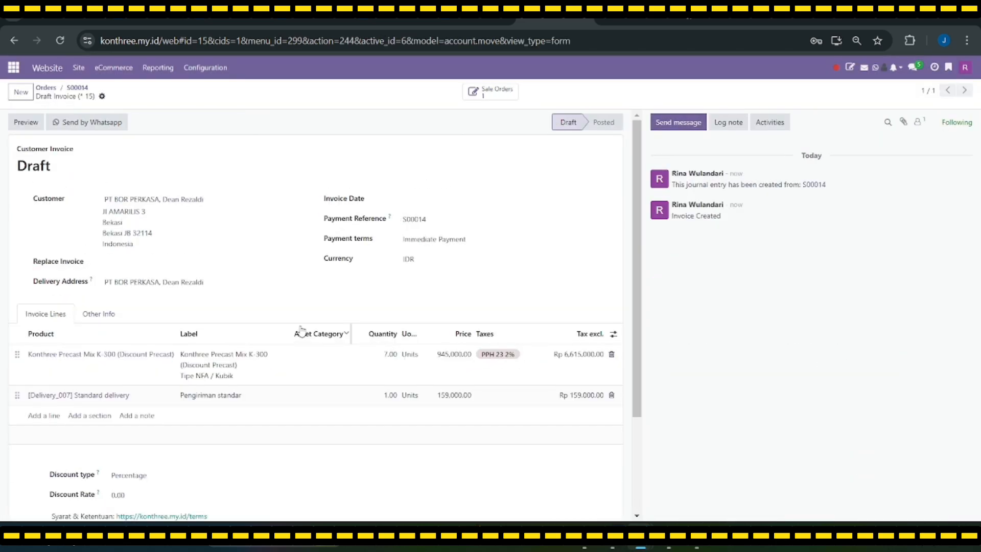
scroll(317, 330, down, 3)
scroll(351, 394, up, 3)
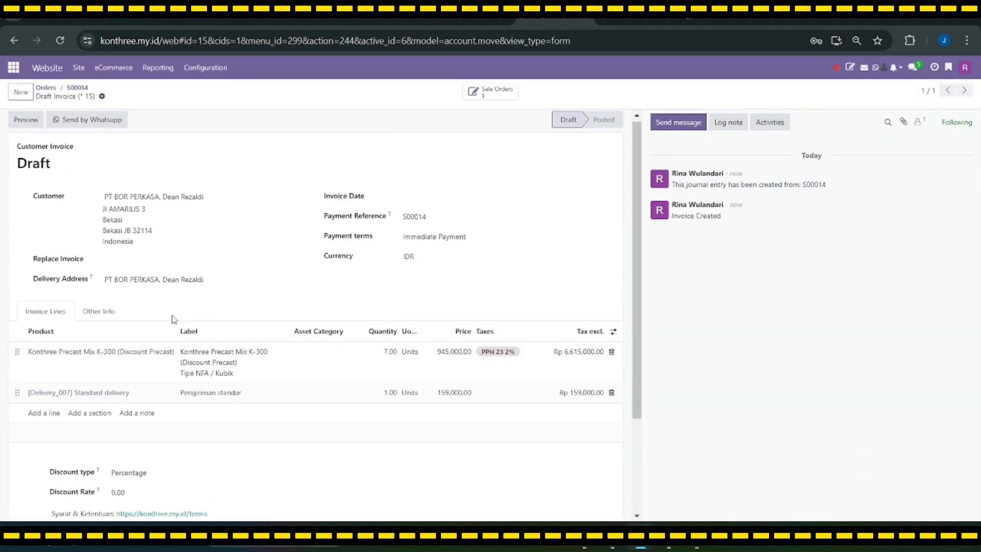
scroll(278, 315, down, 1)
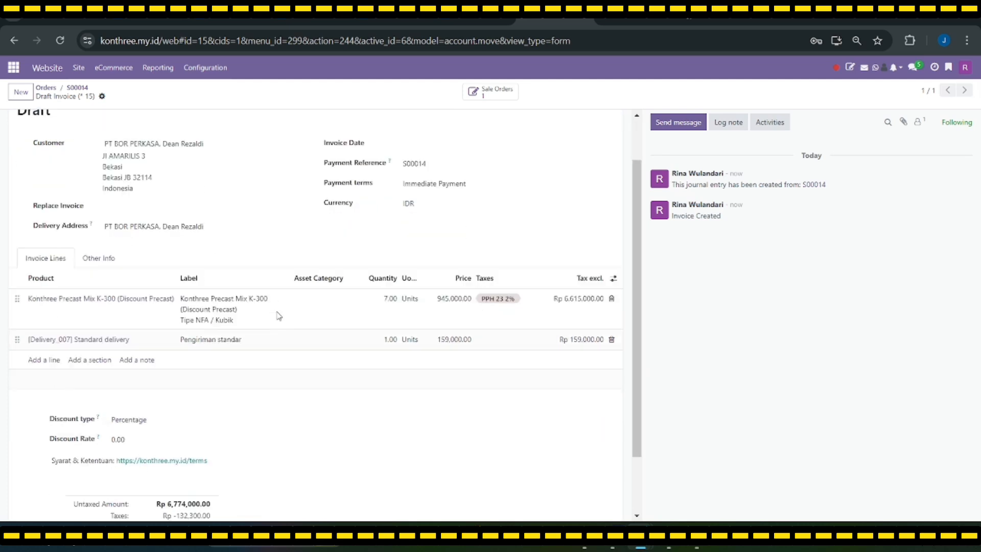
scroll(279, 316, down, 2)
scroll(617, 215, up, 4)
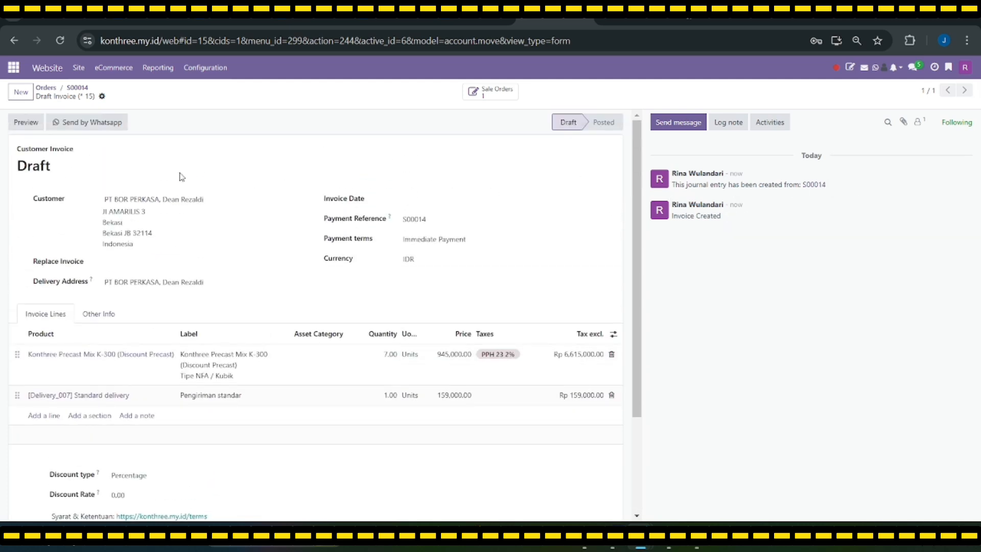
click(16, 123)
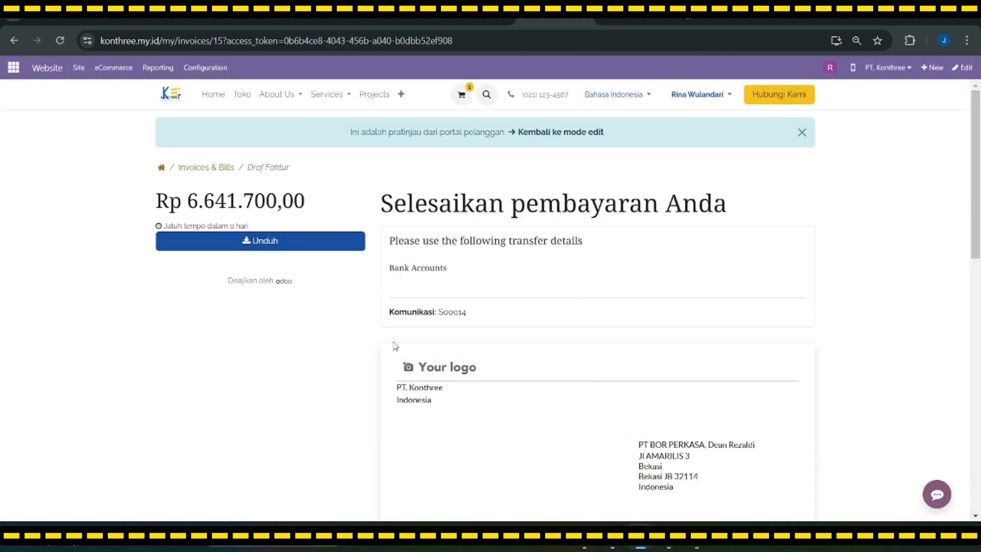
scroll(495, 335, down, 3)
scroll(494, 329, up, 3)
click(558, 134)
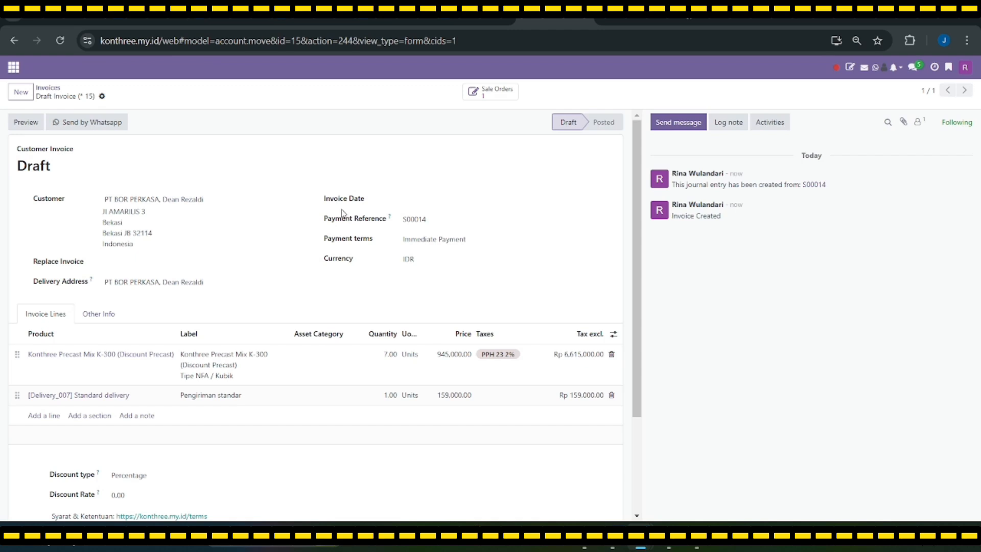
scroll(276, 225, down, 4)
scroll(297, 306, up, 4)
Open sale order S00014 from the invoice's Sale Orders smart button
click(478, 92)
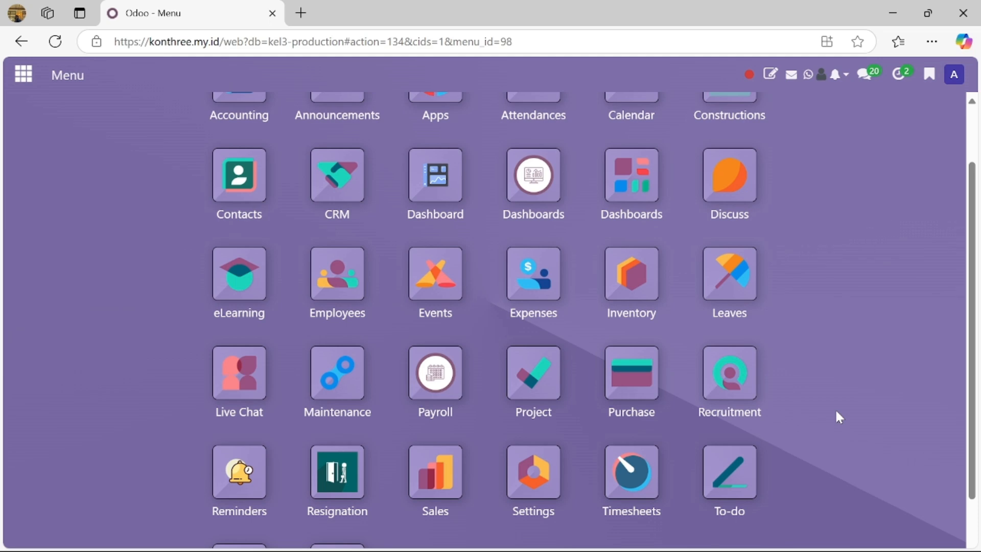
Open the Kerusakan Paving card from Maintenance > Maintenance Requests
click(335, 369)
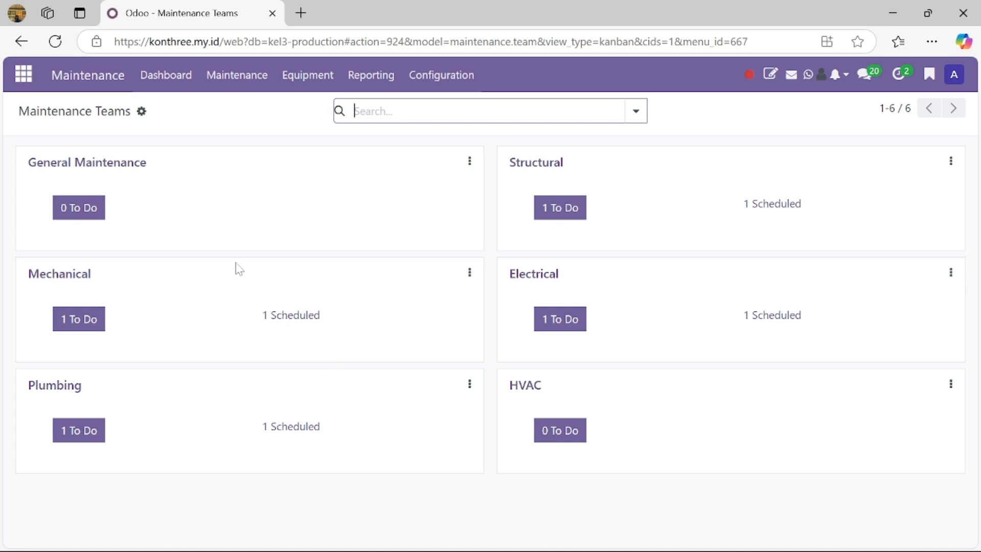
click(234, 79)
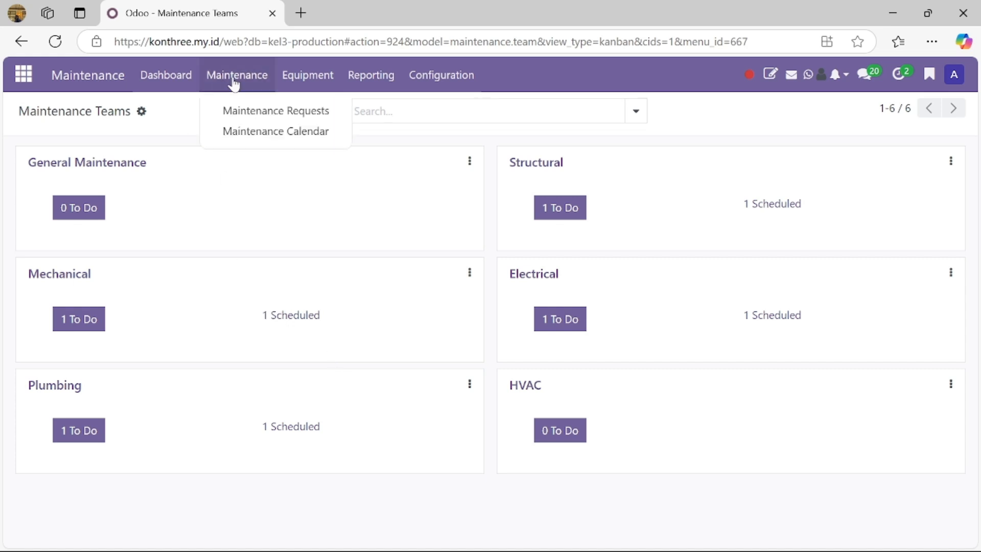
click(253, 110)
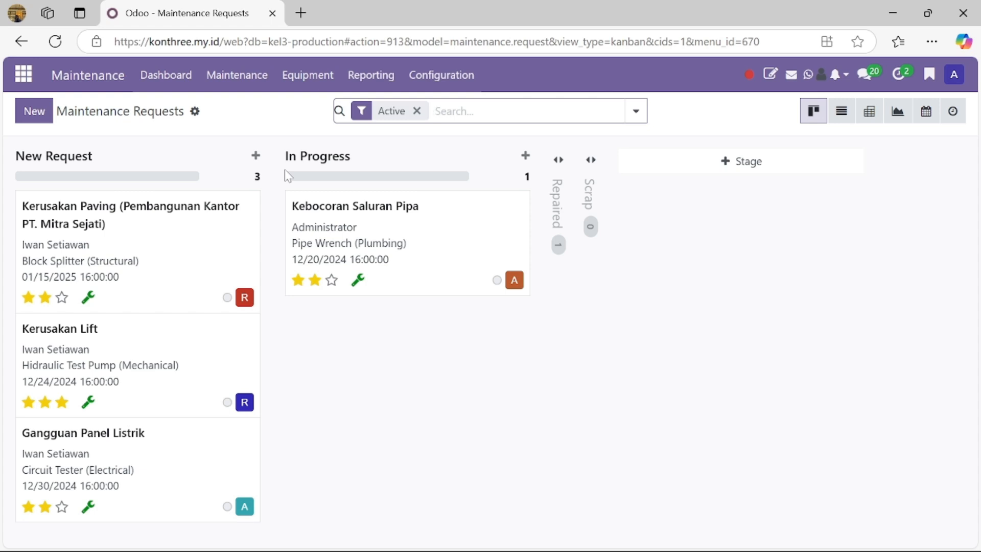
mouse_move(172, 229)
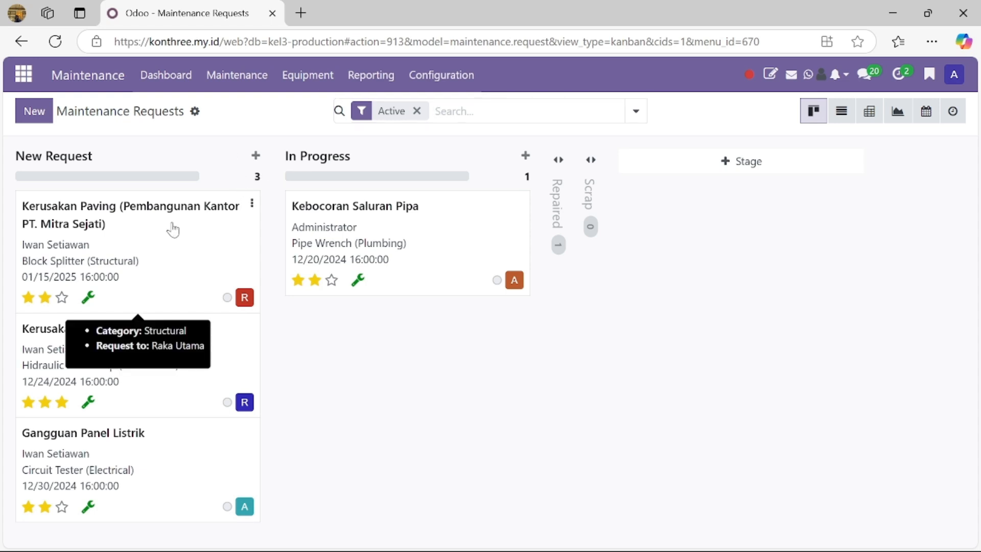
click(173, 230)
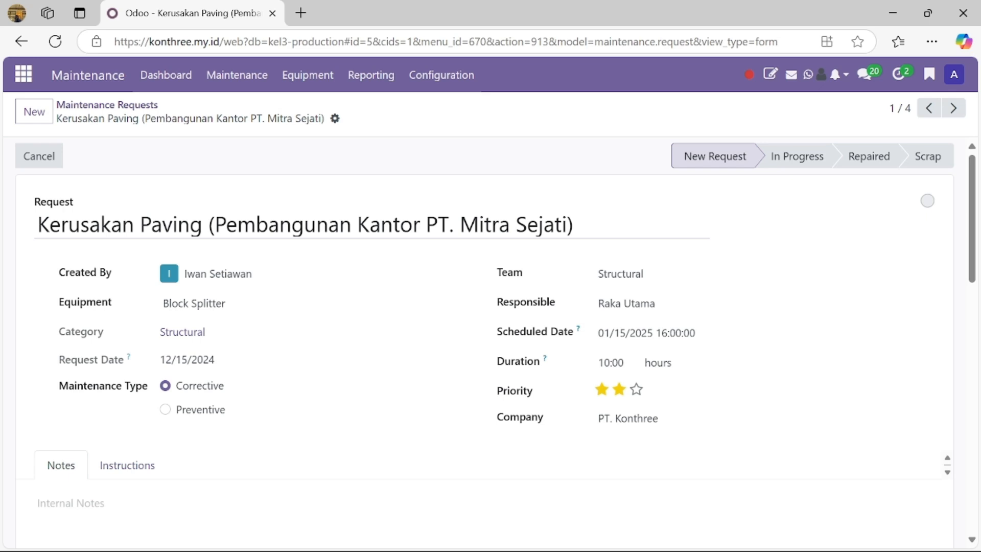
click(173, 225)
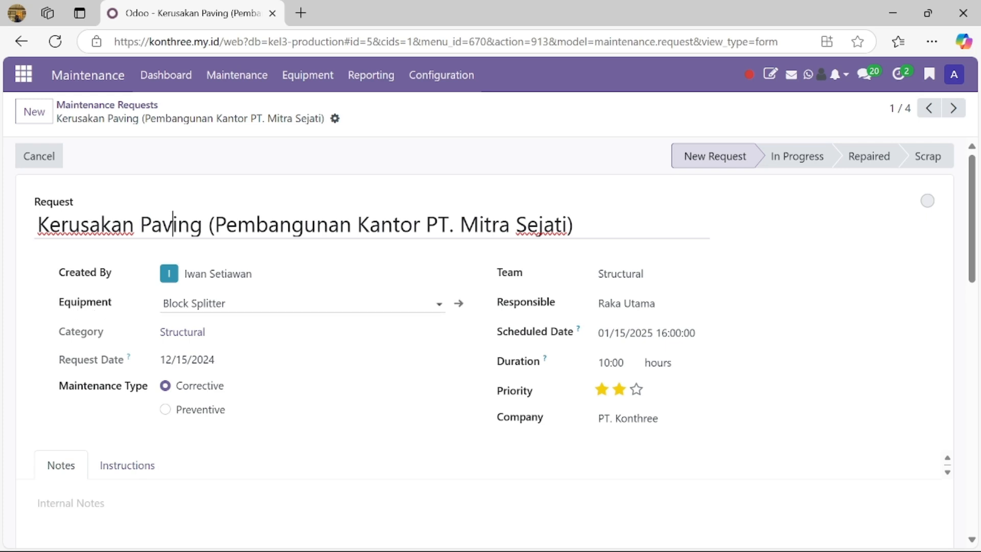
Check the Block Splitter request's Structural category, then return via the requests board to the Teams dashboard
click(245, 304)
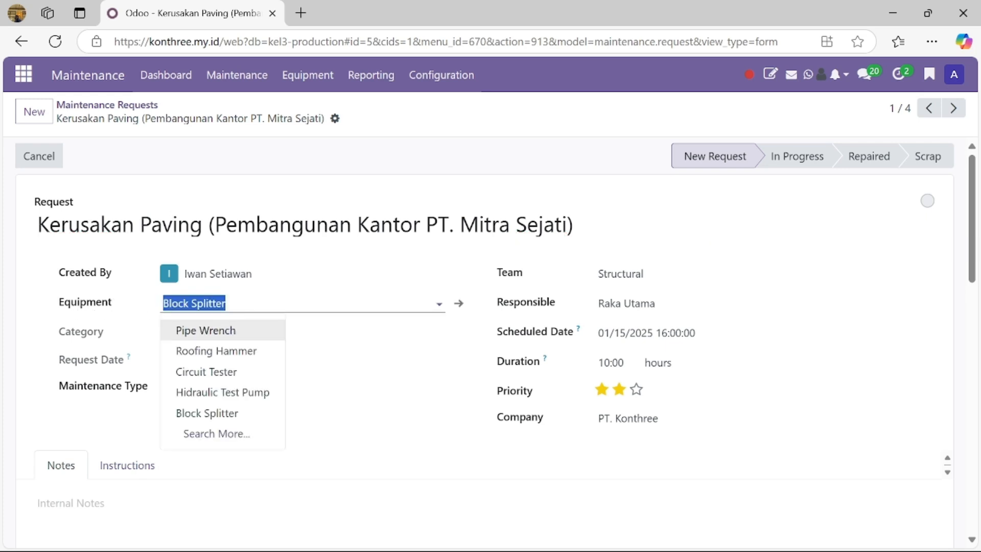
click(311, 342)
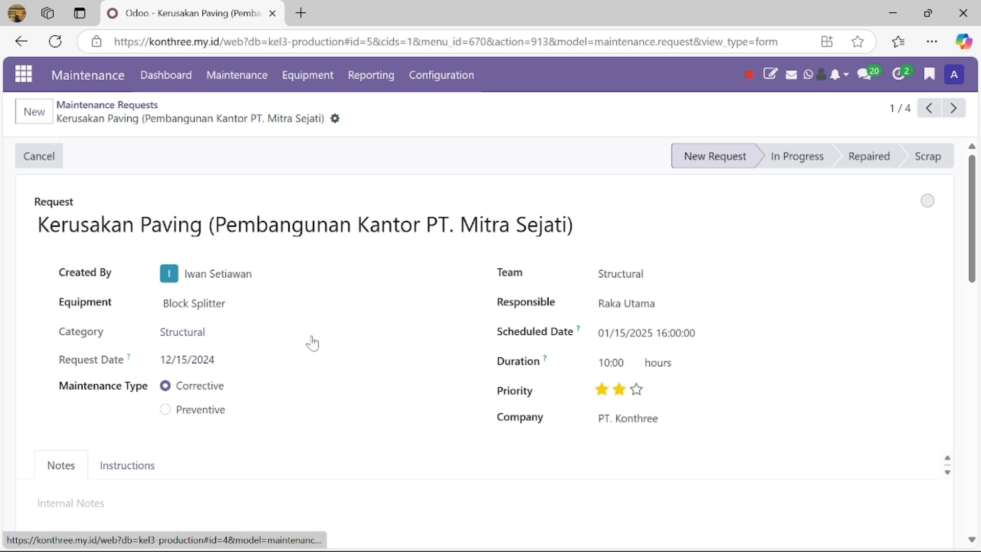
click(219, 335)
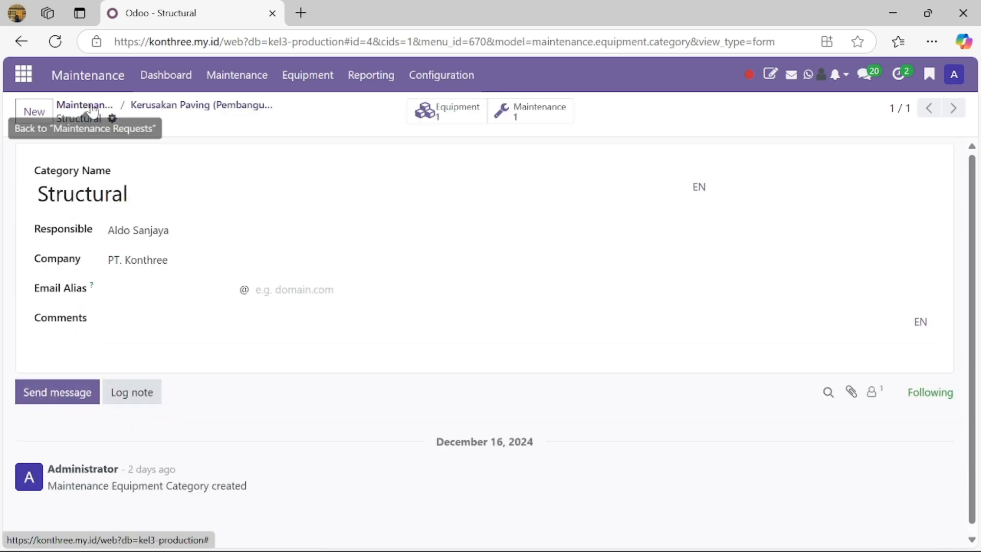
click(178, 111)
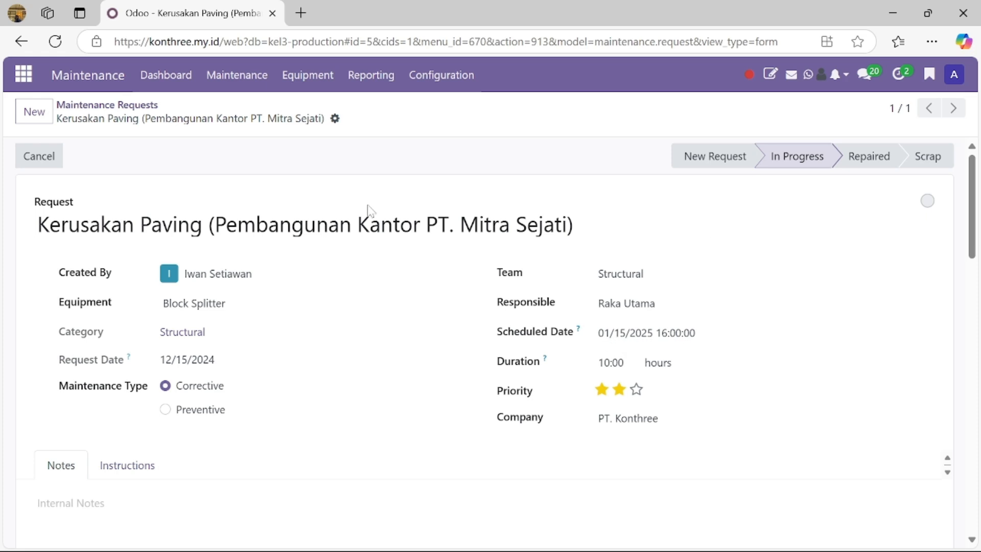
click(112, 106)
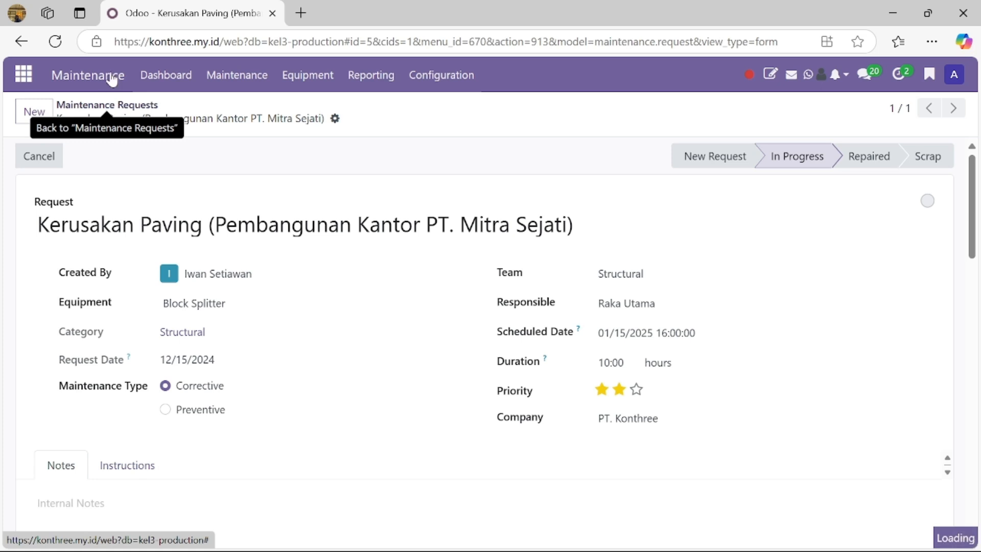
click(170, 75)
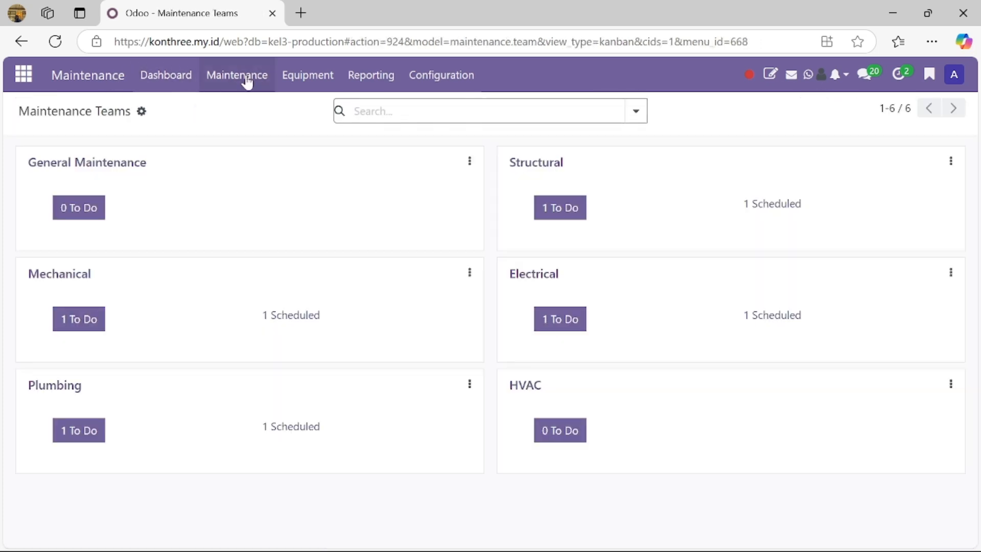
On the Equipment board, assign a responsible user to the Pipe Wrench card
click(301, 76)
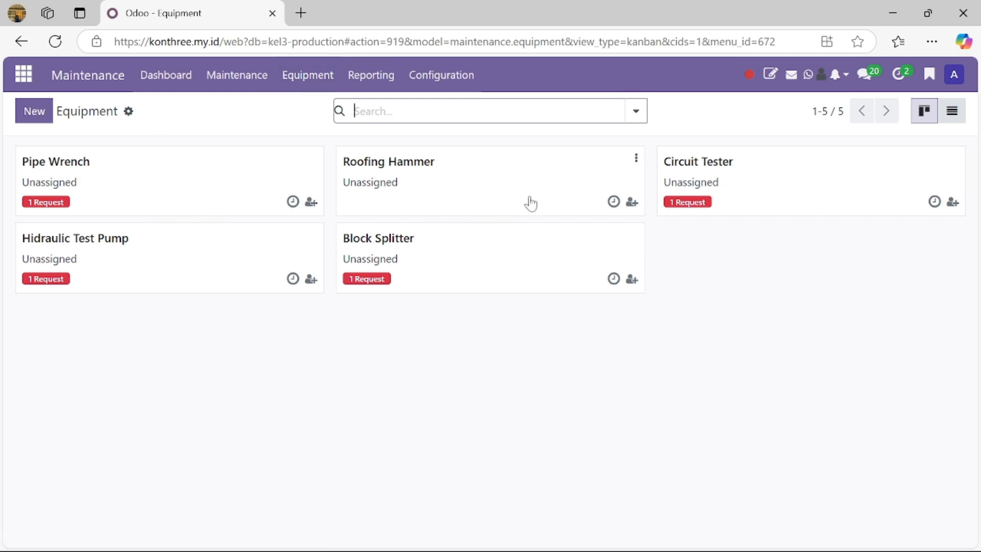
click(310, 204)
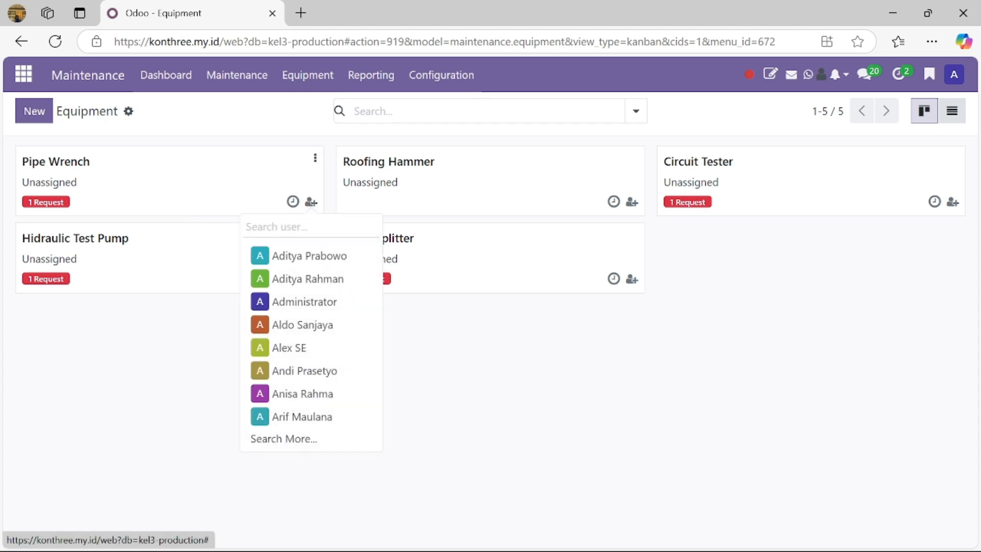
click(310, 258)
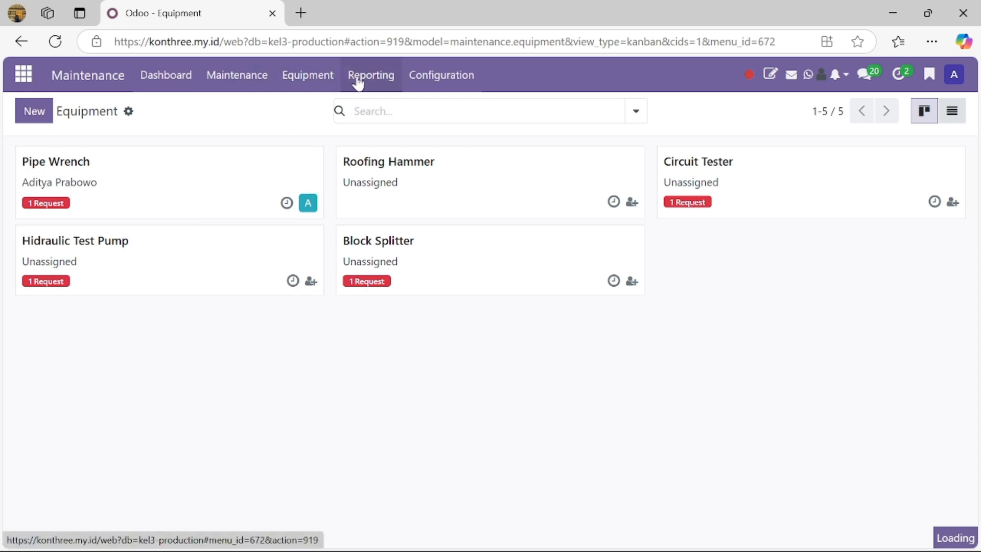
Bring up the Maintenance menu and then its Configuration menu
click(237, 76)
click(237, 77)
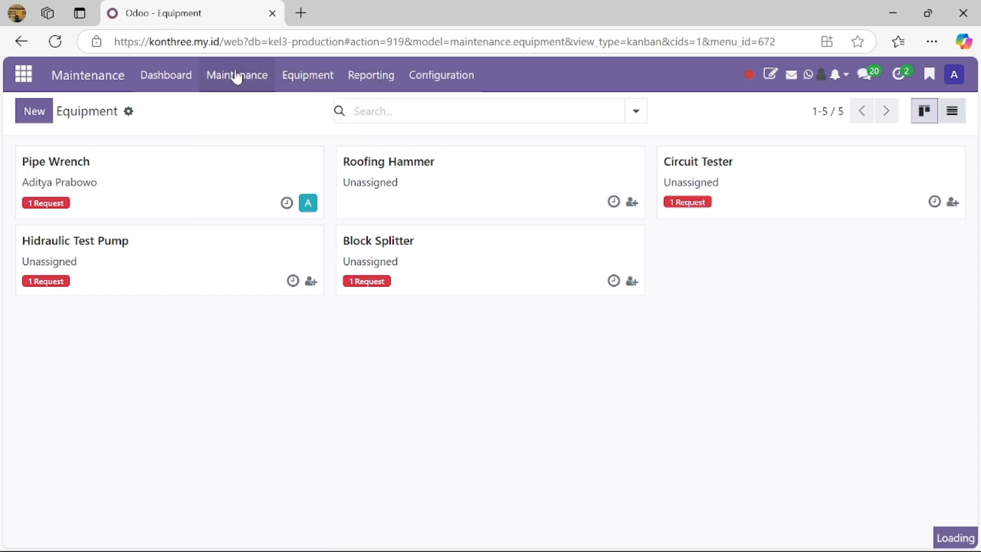
click(418, 76)
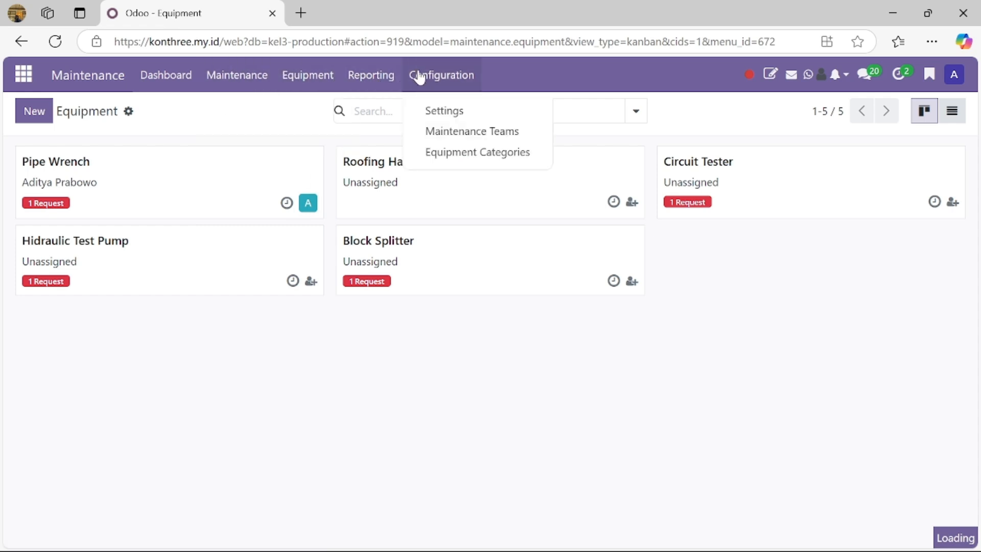
Look over the Maintenance Teams list, then the Equipment Categories list
click(460, 142)
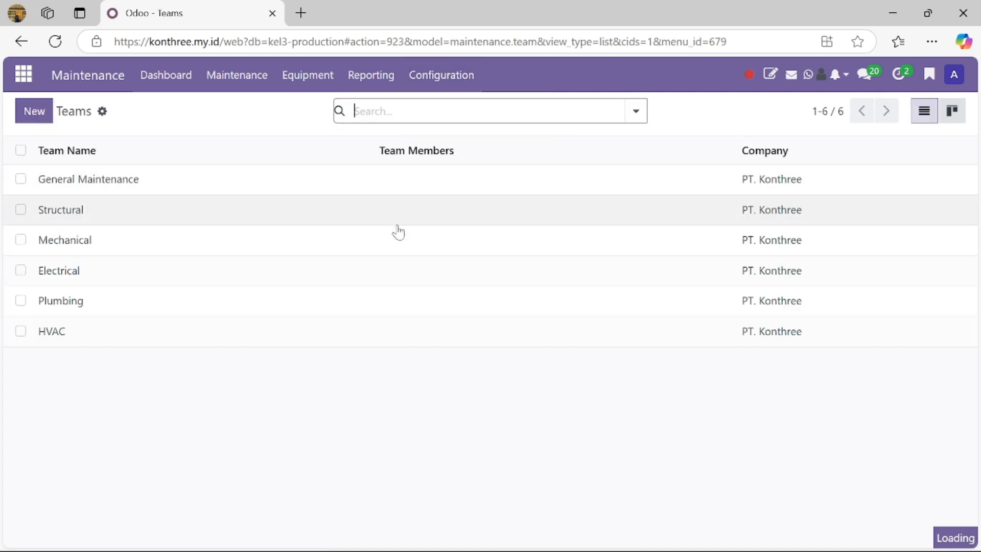
click(437, 79)
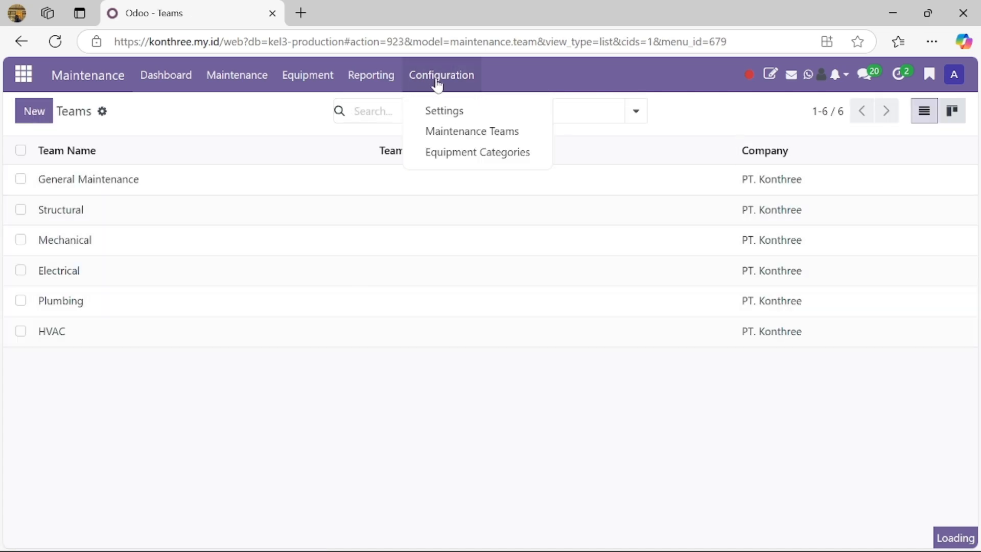
click(452, 152)
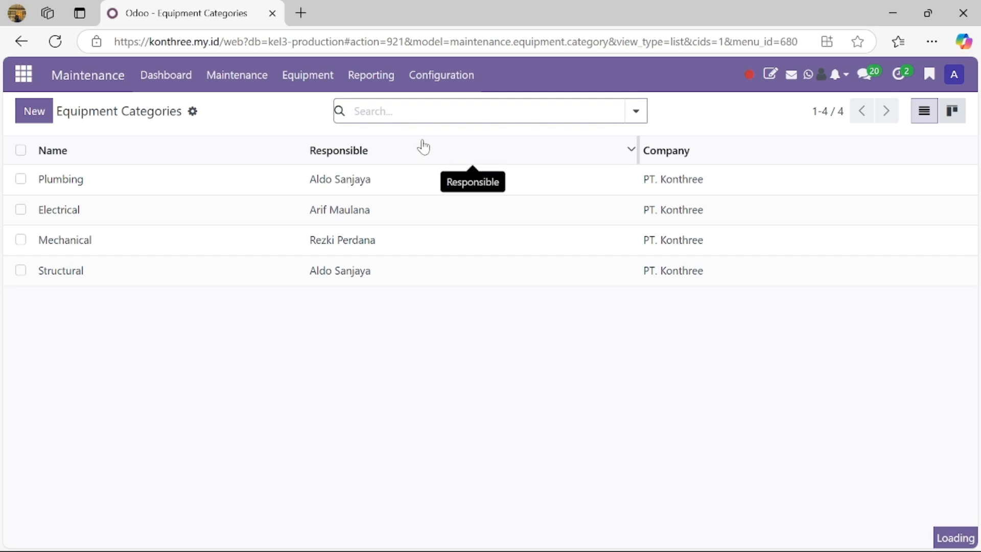
View the Maintenance Calendar without the Active and To Do filters, then return to the teams Dashboard
click(266, 79)
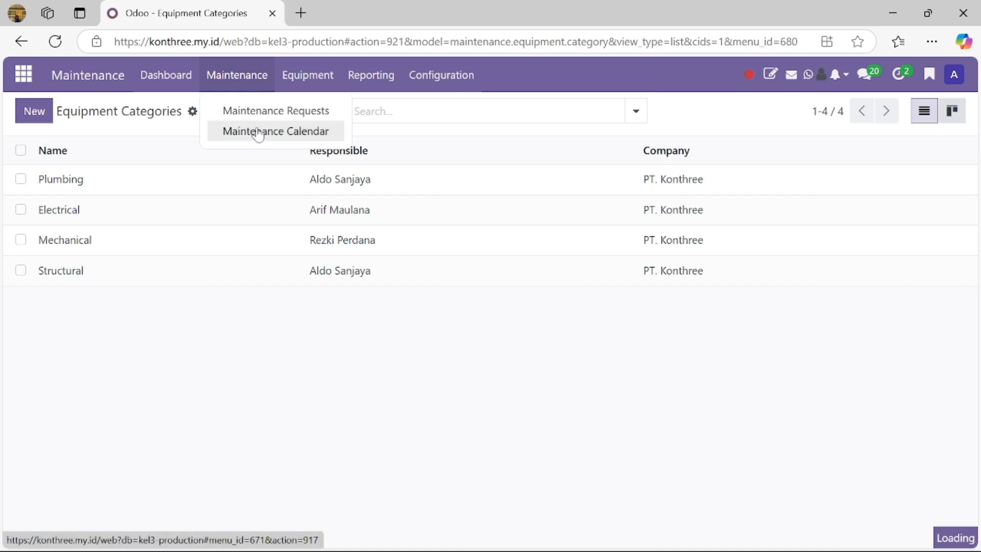
click(259, 132)
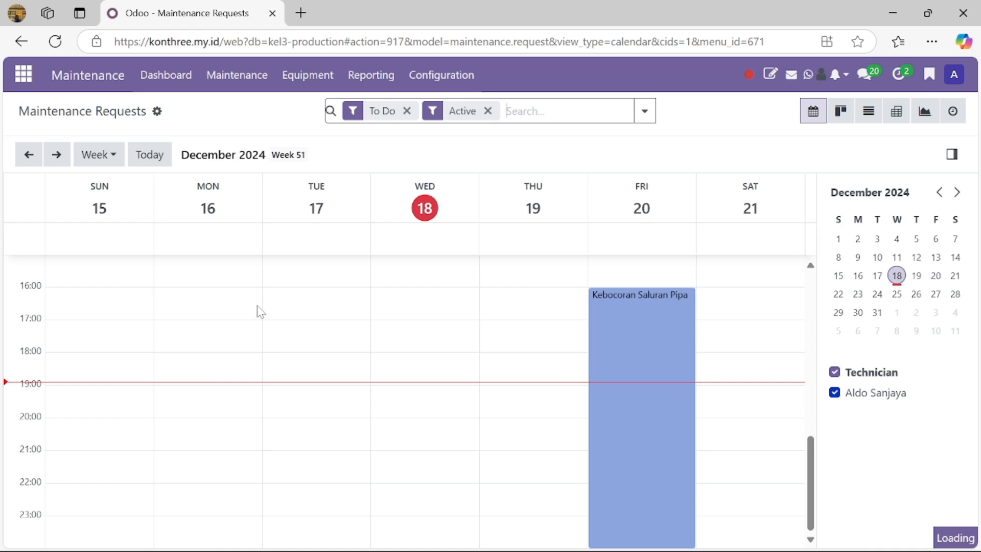
click(488, 111)
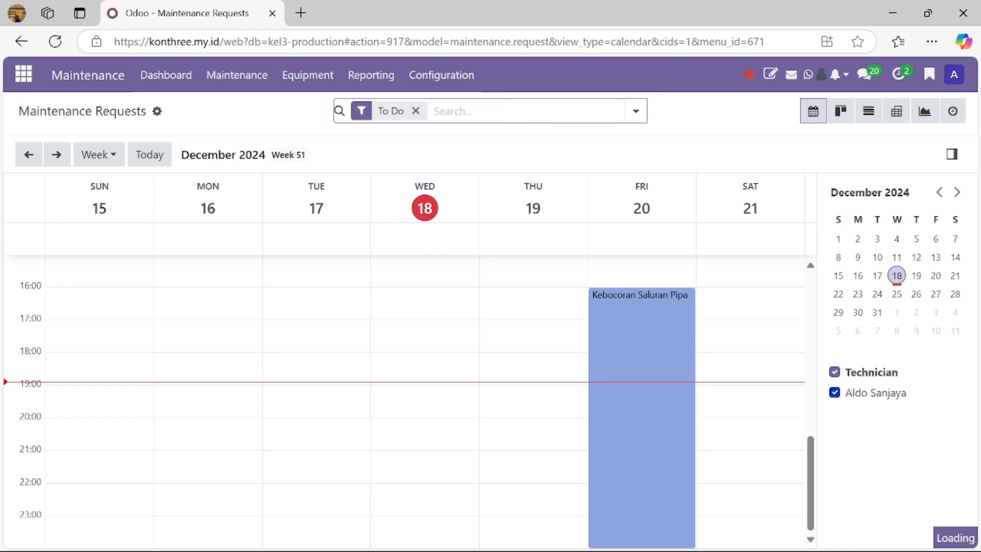
click(415, 111)
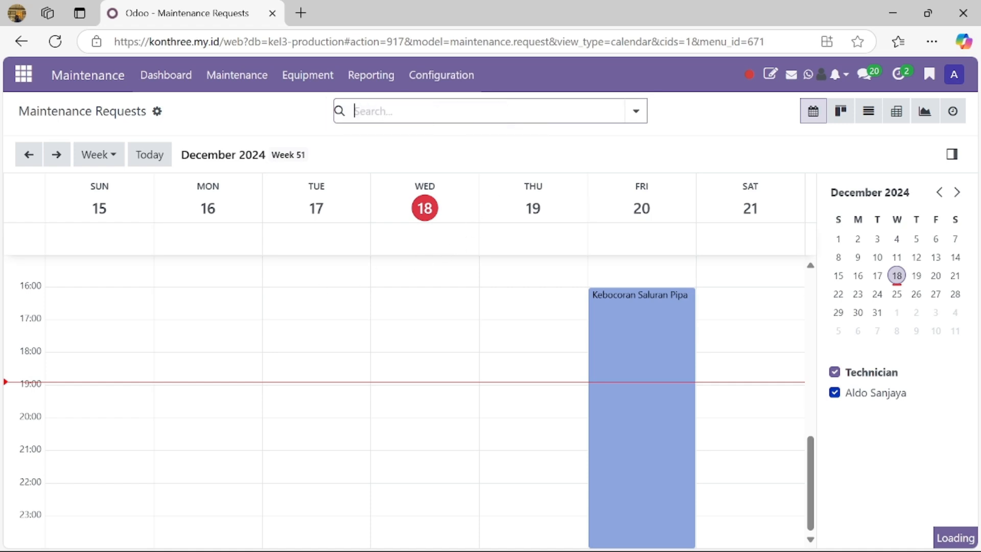
click(171, 88)
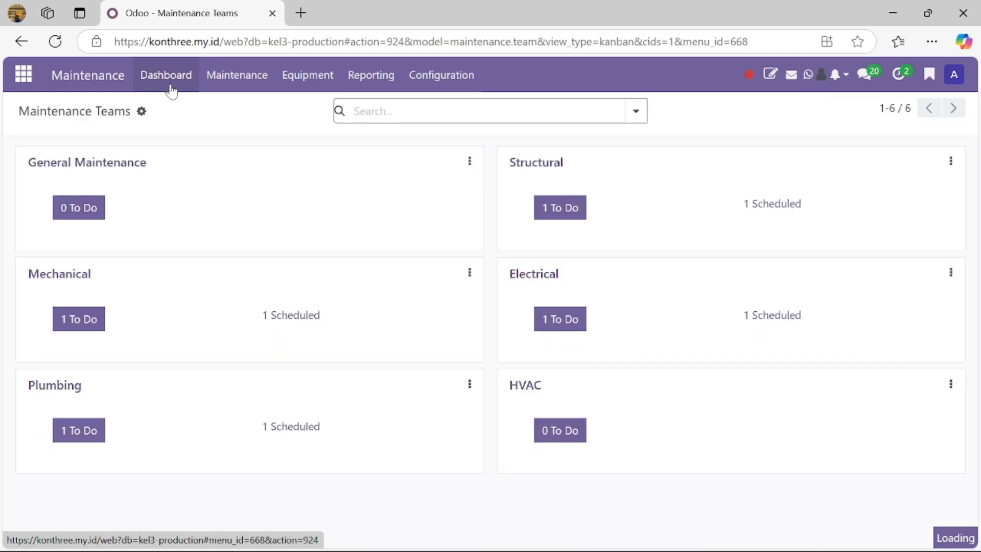